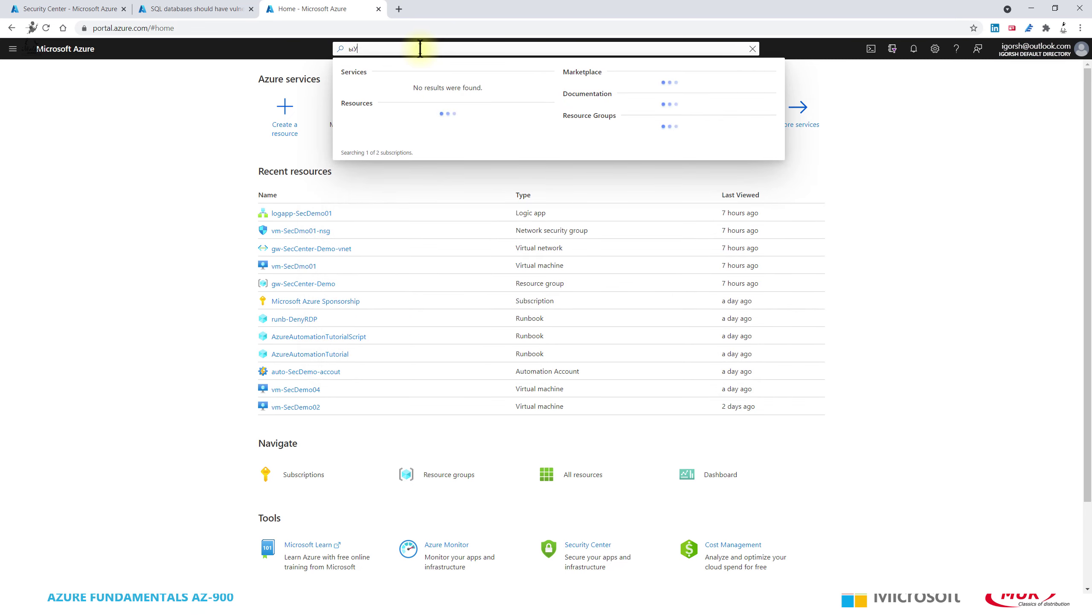
Clear the mistyped portal search, search for "Secu" and open the Security Center overview.
{"action": "key", "text": "BackSpace"}
{"action": "key", "text": "BackSpace"}
{"action": "key", "text": "BackSpace"}
{"action": "key", "text": "BackSpace"}
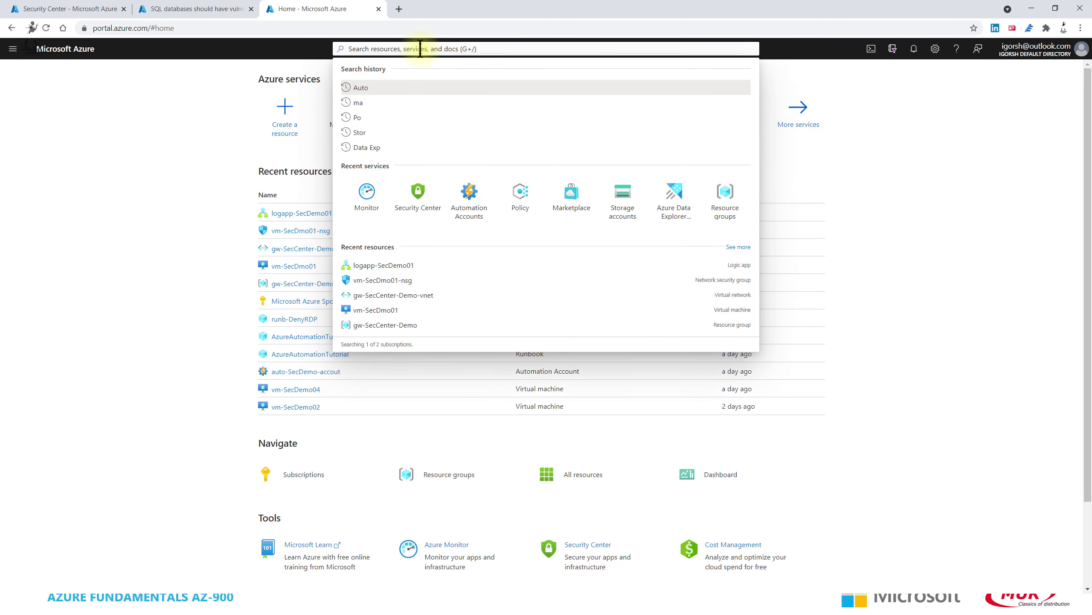
{"action": "key", "text": "Caps_Lock"}
{"action": "type", "text": "Secu"}
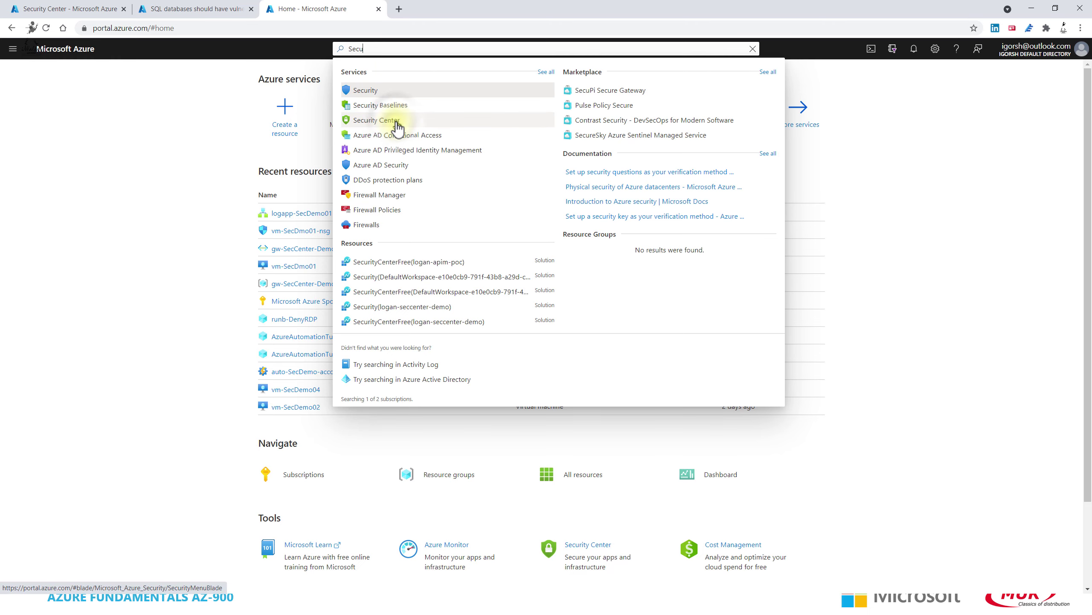
{"action": "left_click", "coordinate": [376, 120]}
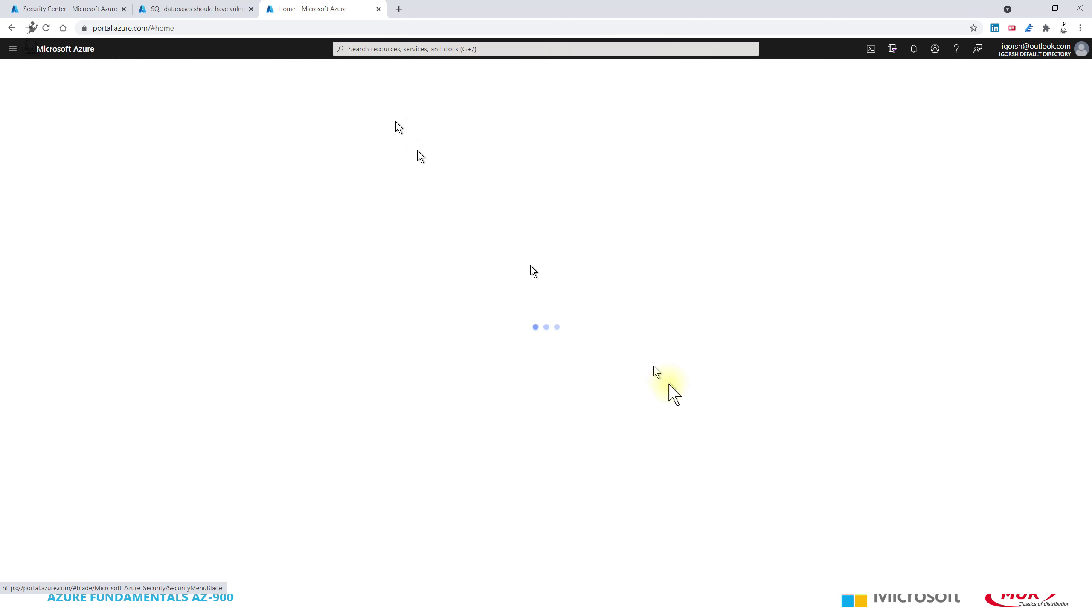
{"action": "left_click", "coordinate": [11, 49]}
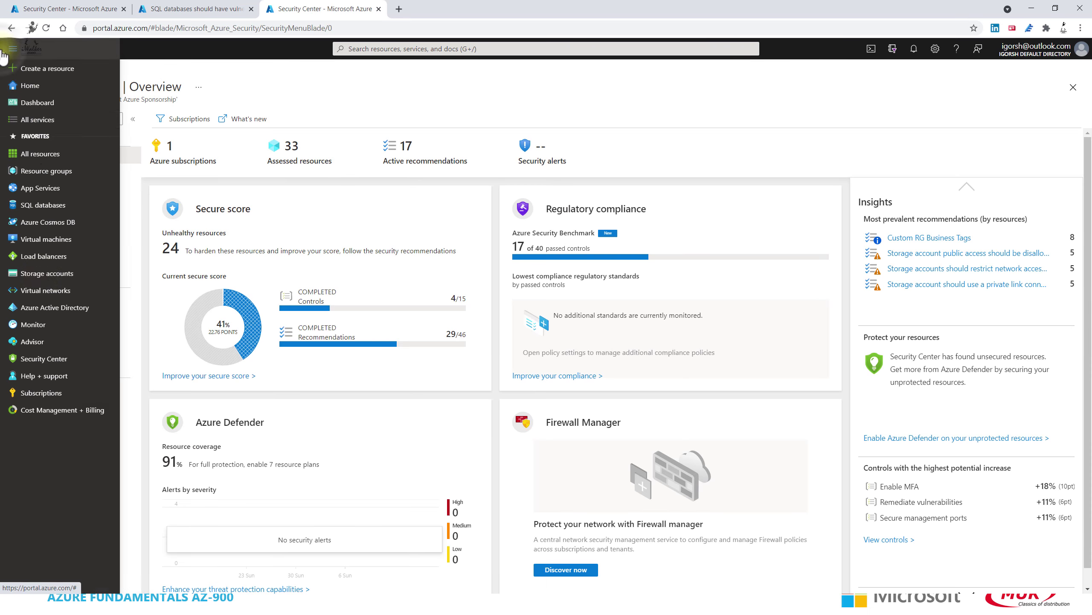
{"action": "left_click", "coordinate": [48, 360]}
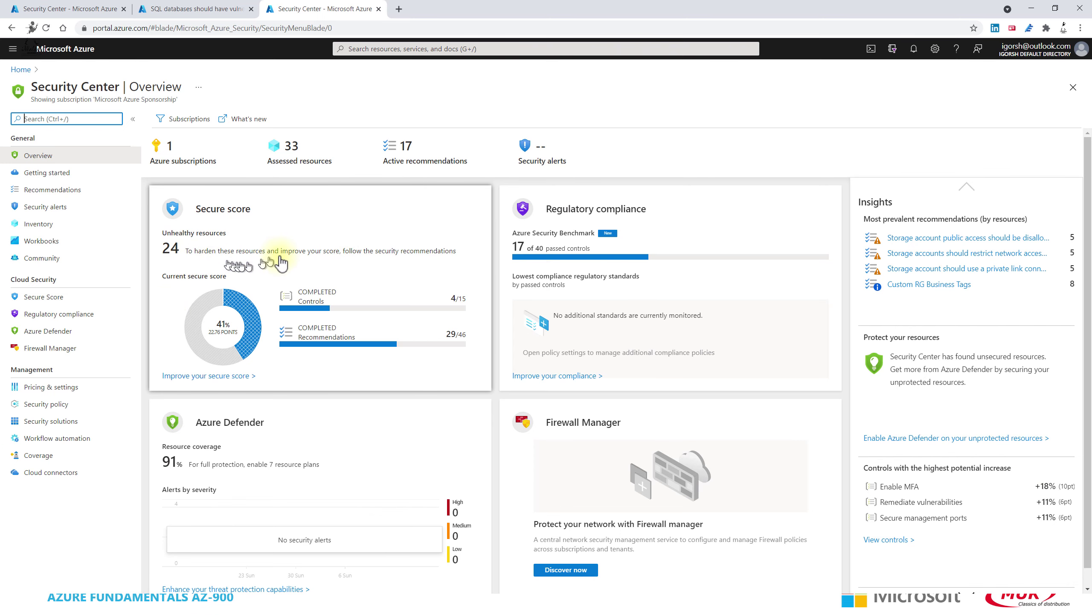
Examine the Security Center overview cards and browse the Insights recommendations, controls and expert blog posts.
{"action": "scroll", "coordinate": [280, 266], "scroll_direction": "down", "scroll_amount": 1}
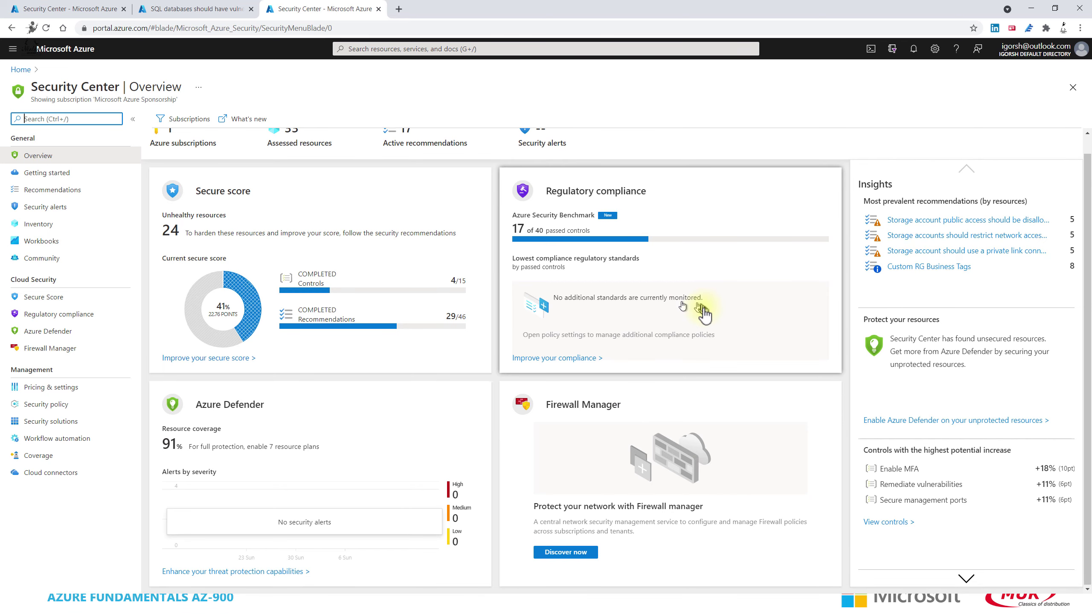
{"action": "scroll", "coordinate": [705, 310], "scroll_direction": "up", "scroll_amount": 1}
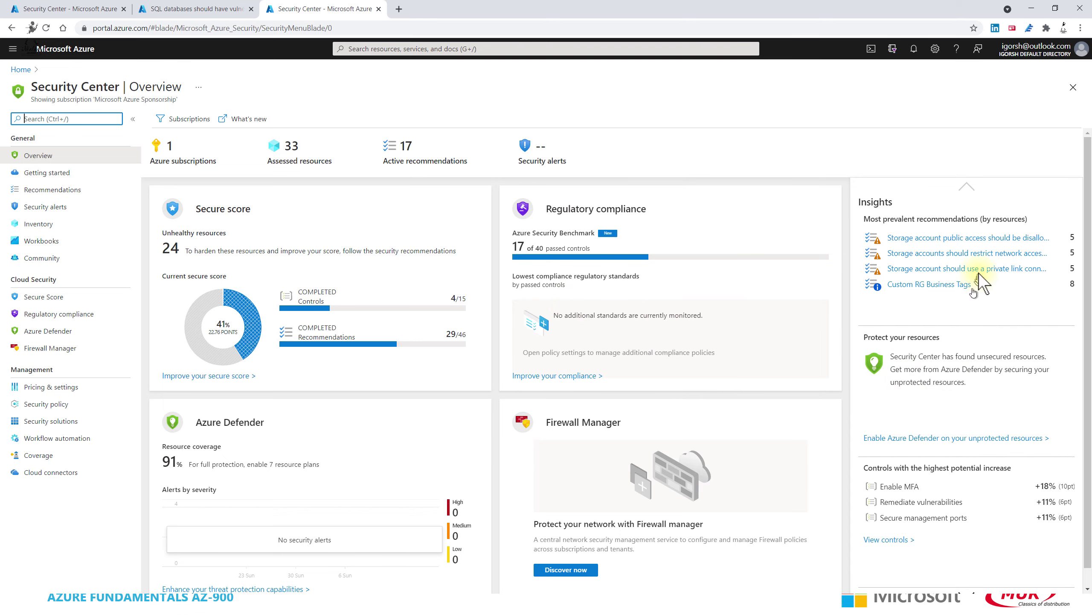
{"action": "scroll", "coordinate": [977, 280], "scroll_direction": "down", "scroll_amount": 1}
{"action": "left_click", "coordinate": [967, 578]}
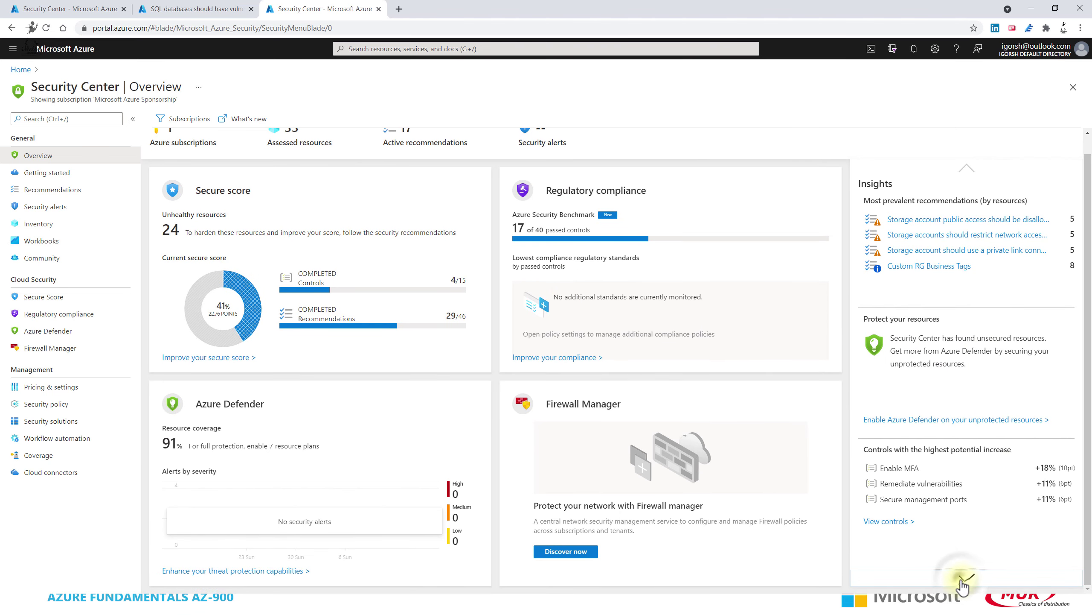
{"action": "left_click", "coordinate": [965, 578]}
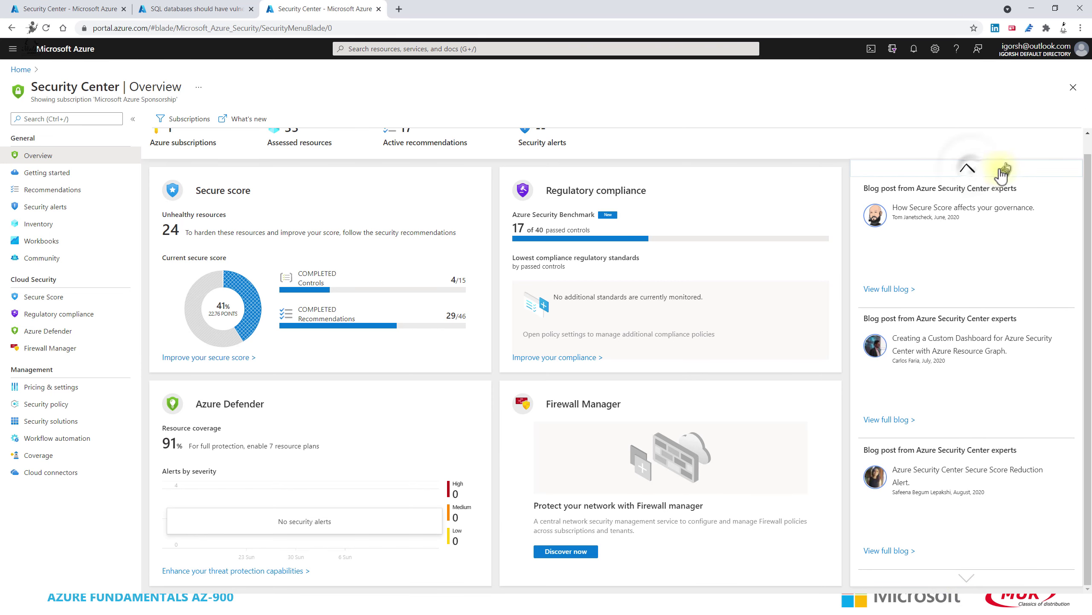
{"action": "left_click", "coordinate": [969, 170]}
{"action": "left_click", "coordinate": [969, 169]}
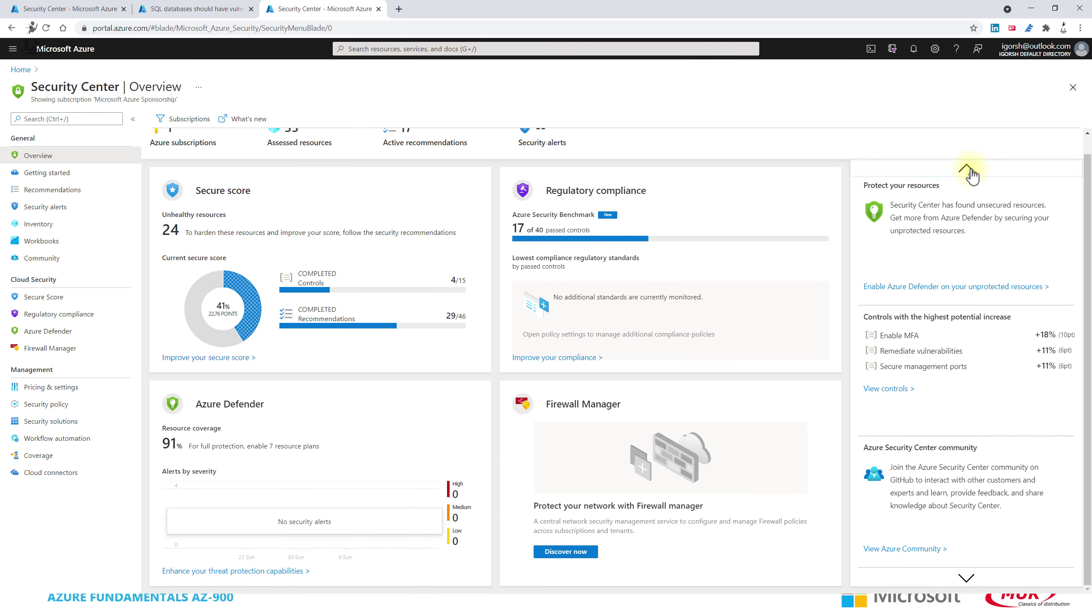
{"action": "left_click", "coordinate": [969, 170]}
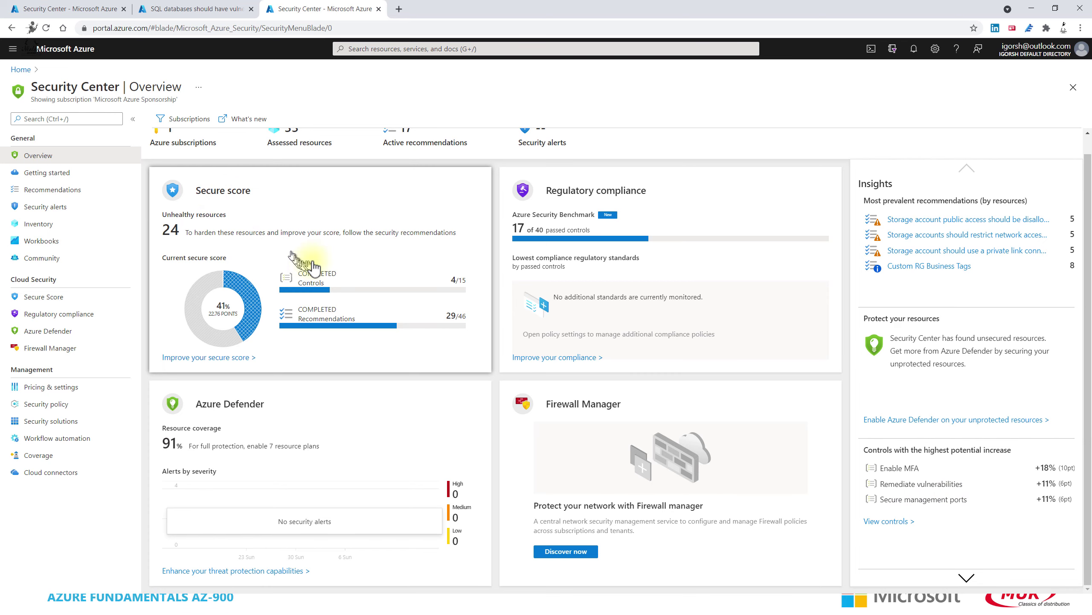
{"action": "scroll", "coordinate": [825, 343], "scroll_direction": "up", "scroll_amount": 1}
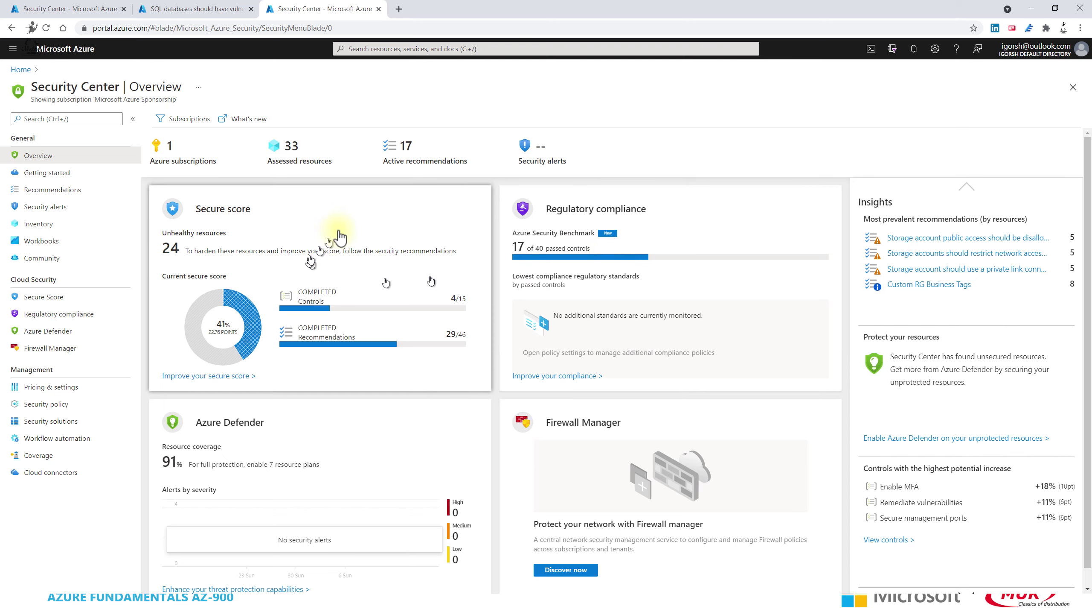
Review the Secure Score Dashboard and the Upgrade, Install Agents and Get Started pages of Security Center's Getting started section.
{"action": "left_click", "coordinate": [368, 225]}
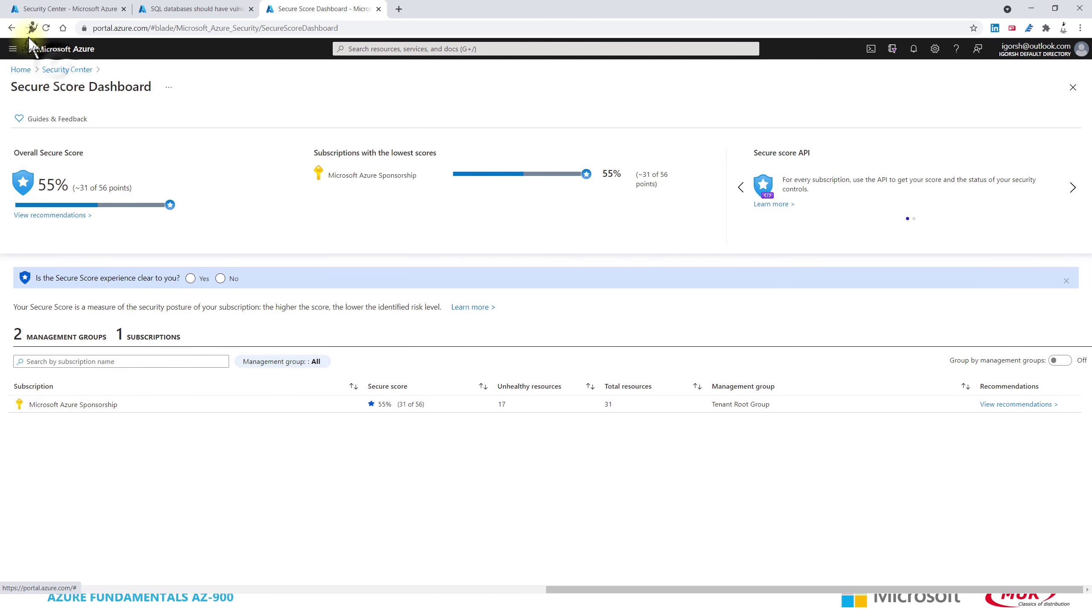
{"action": "left_click", "coordinate": [64, 69]}
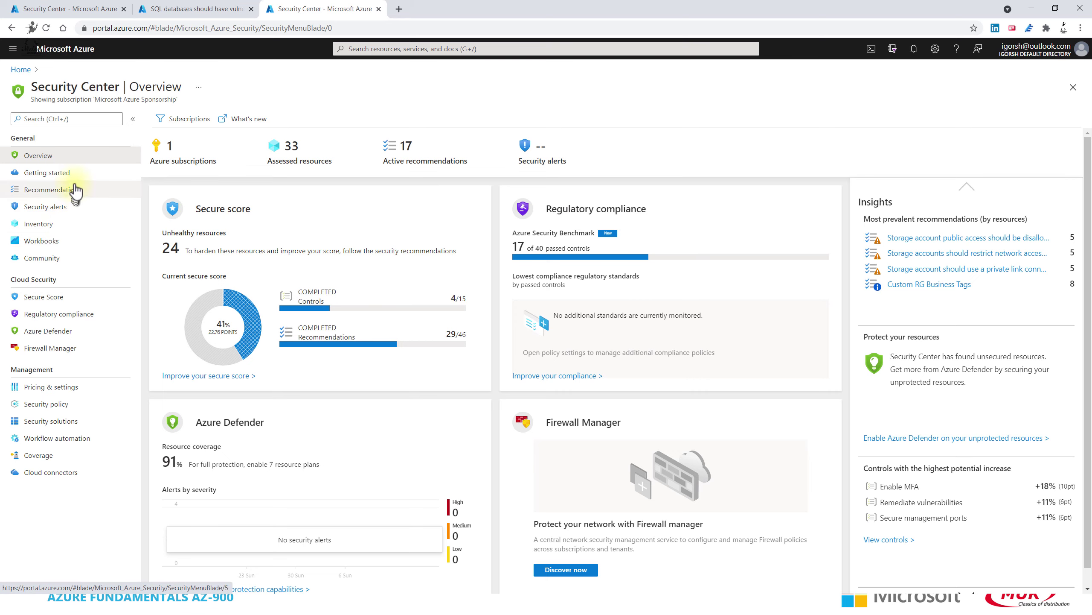
{"action": "left_click", "coordinate": [52, 172]}
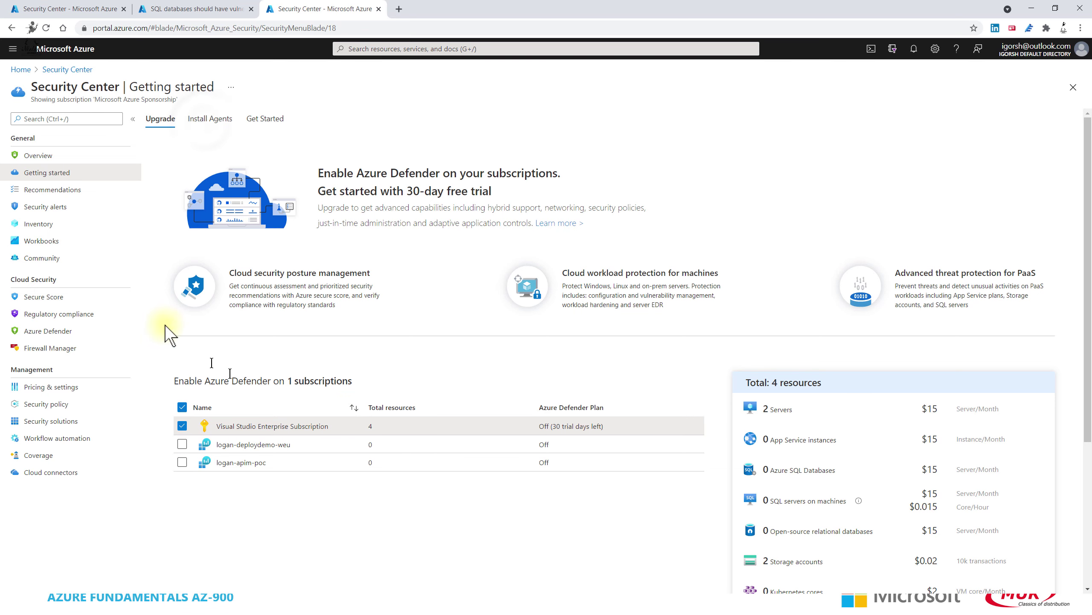
{"action": "left_click", "coordinate": [206, 123]}
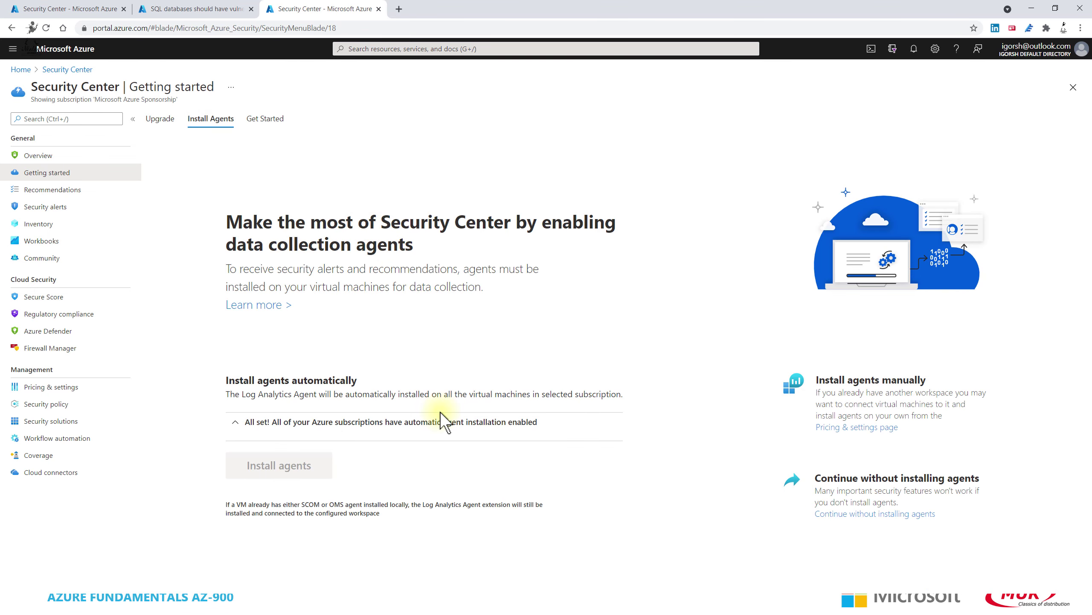
{"action": "left_click", "coordinate": [263, 117]}
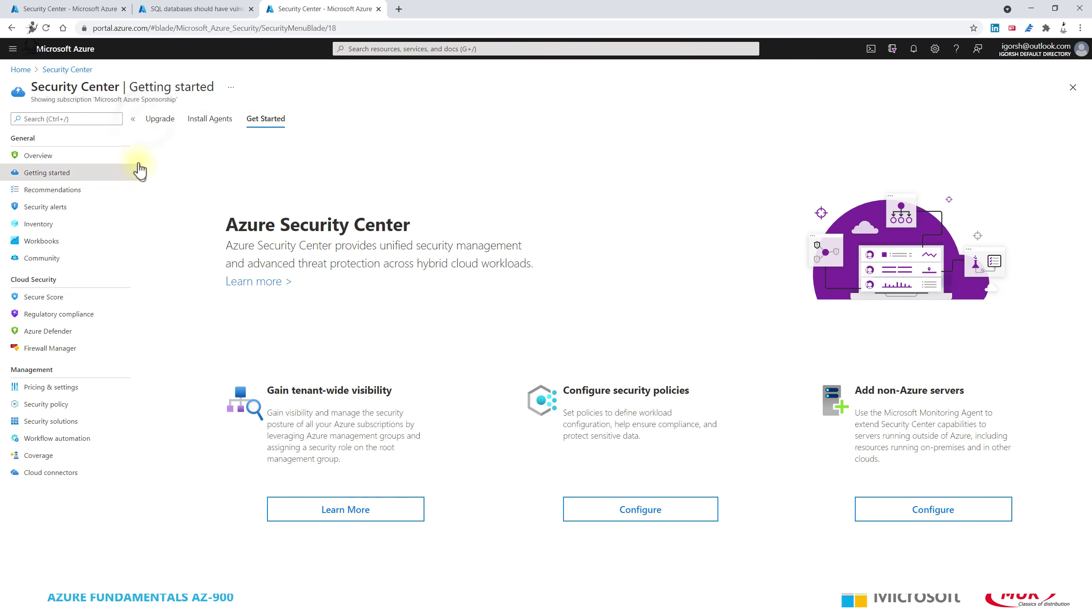
{"action": "left_click", "coordinate": [158, 120]}
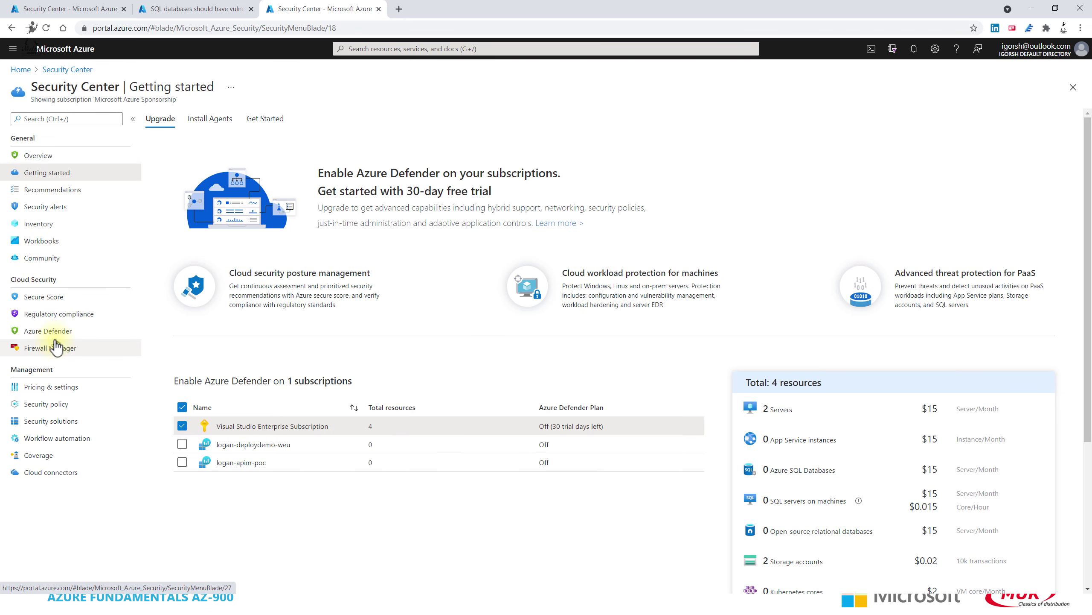
Open the Azure Defender plans of the Microsoft Azure Sponsorship subscription and review the pricing per resource type.
{"action": "left_click", "coordinate": [88, 387]}
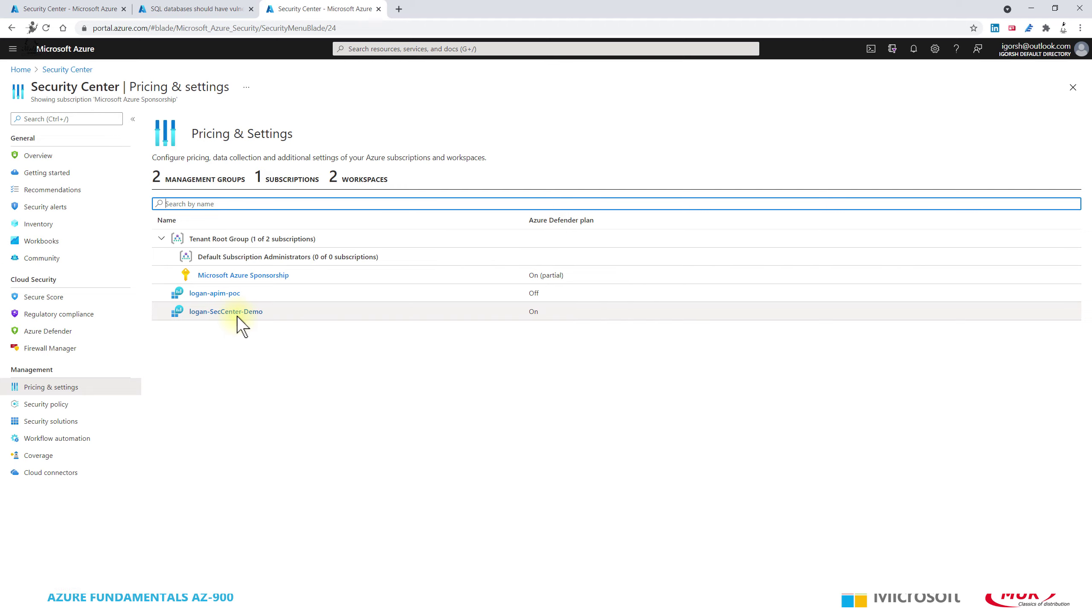
{"action": "left_click", "coordinate": [260, 278]}
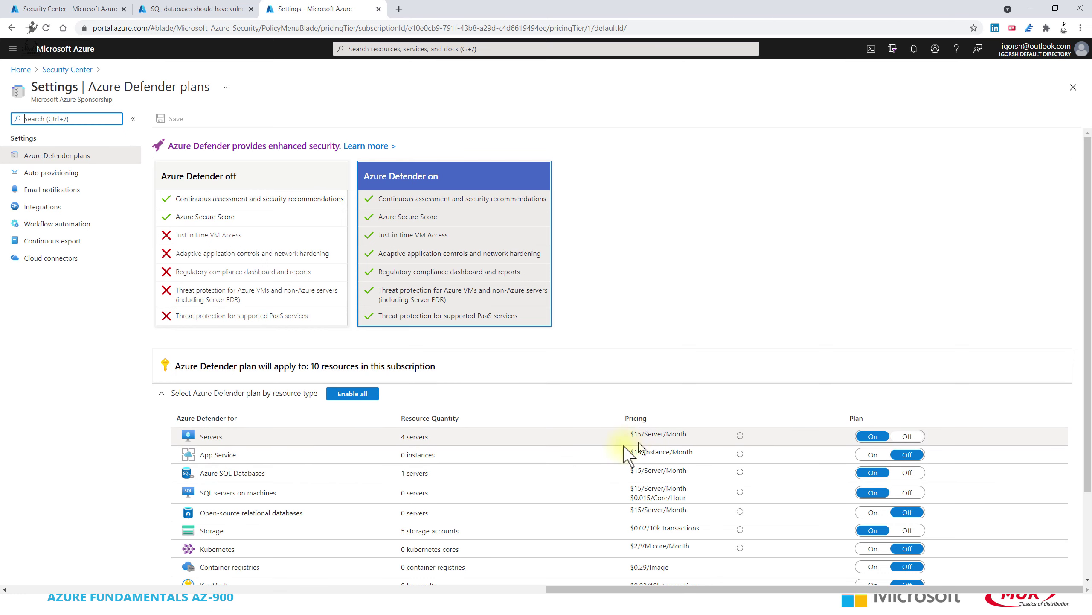
{"action": "scroll", "coordinate": [641, 450], "scroll_direction": "down", "scroll_amount": 3}
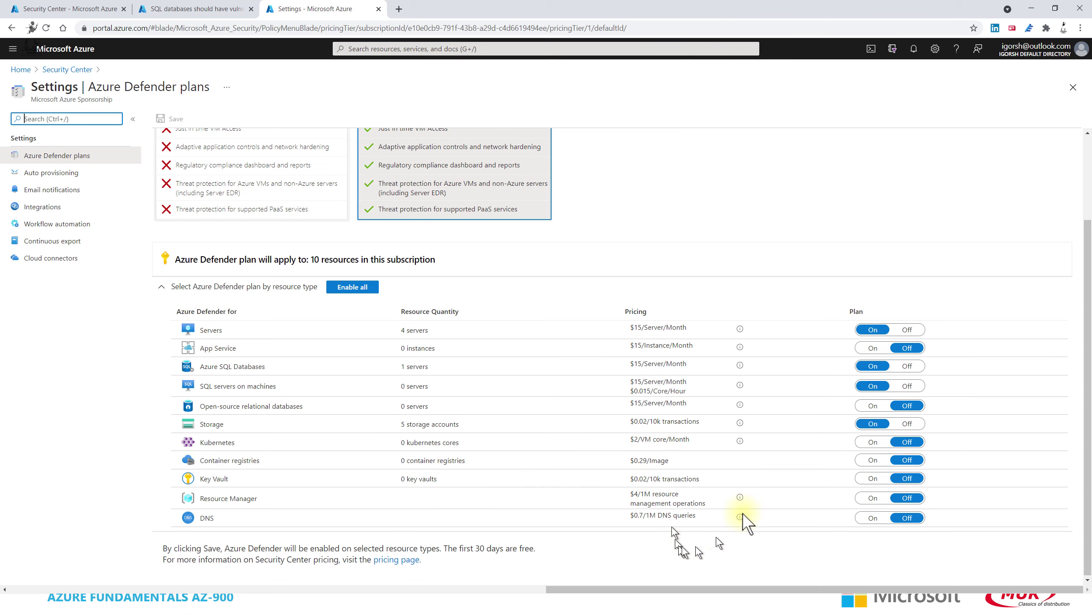
{"action": "scroll", "coordinate": [482, 454], "scroll_direction": "up", "scroll_amount": 3}
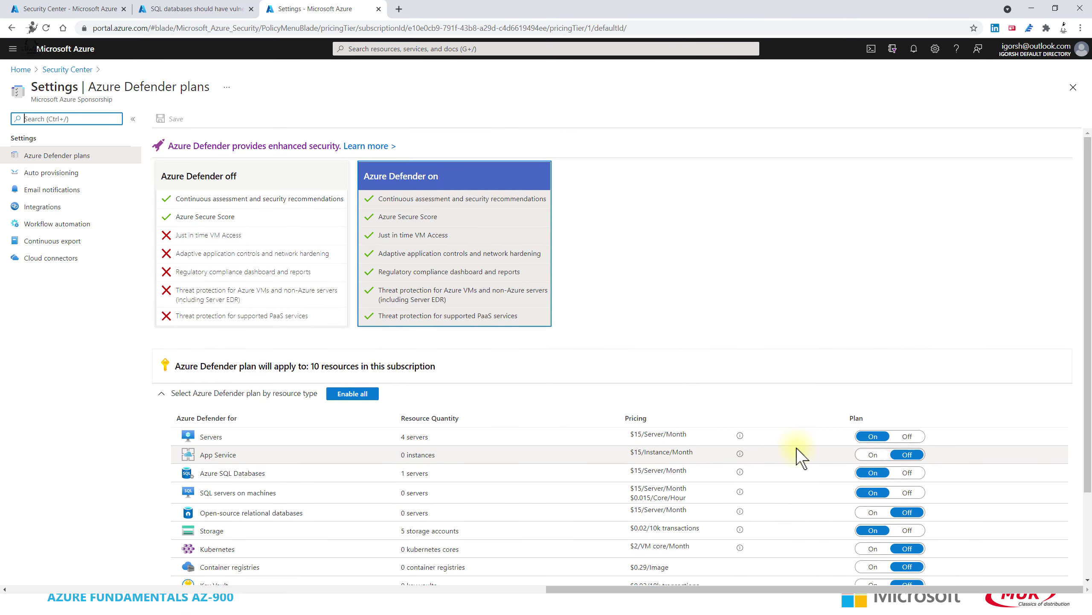
{"action": "scroll", "coordinate": [787, 451], "scroll_direction": "down", "scroll_amount": 1}
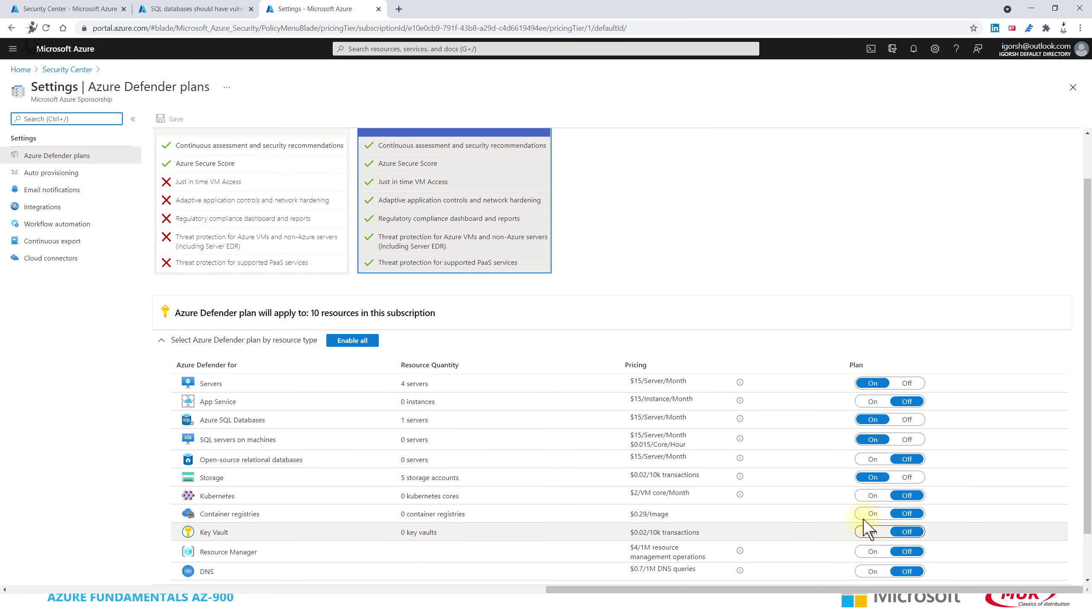
{"action": "scroll", "coordinate": [862, 521], "scroll_direction": "down", "scroll_amount": 2}
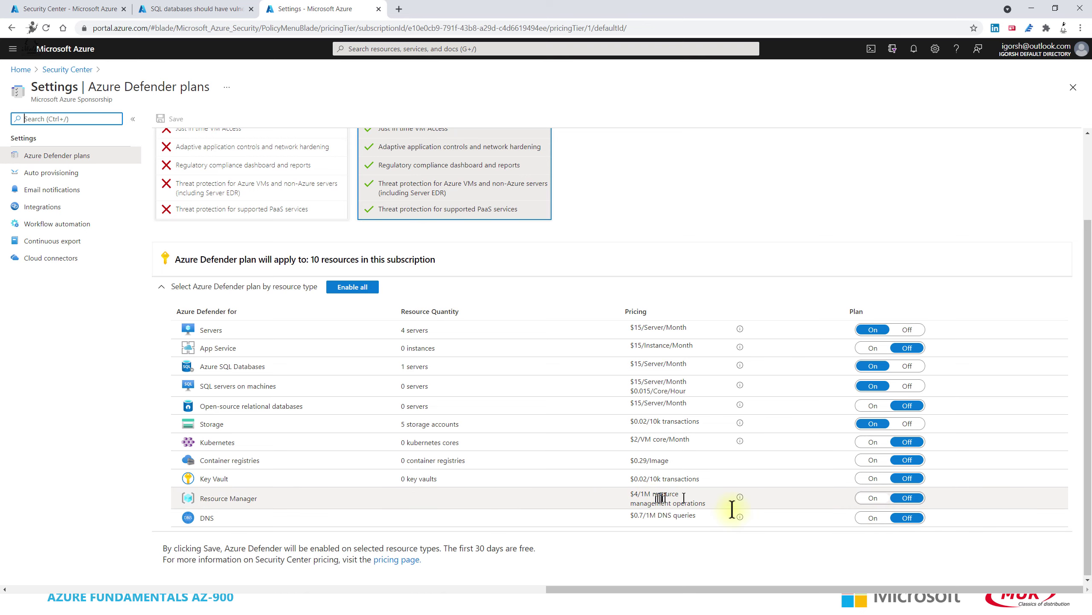
Turn on the Azure Defender plan for Resource Manager and save the plan settings.
{"action": "left_click", "coordinate": [867, 500]}
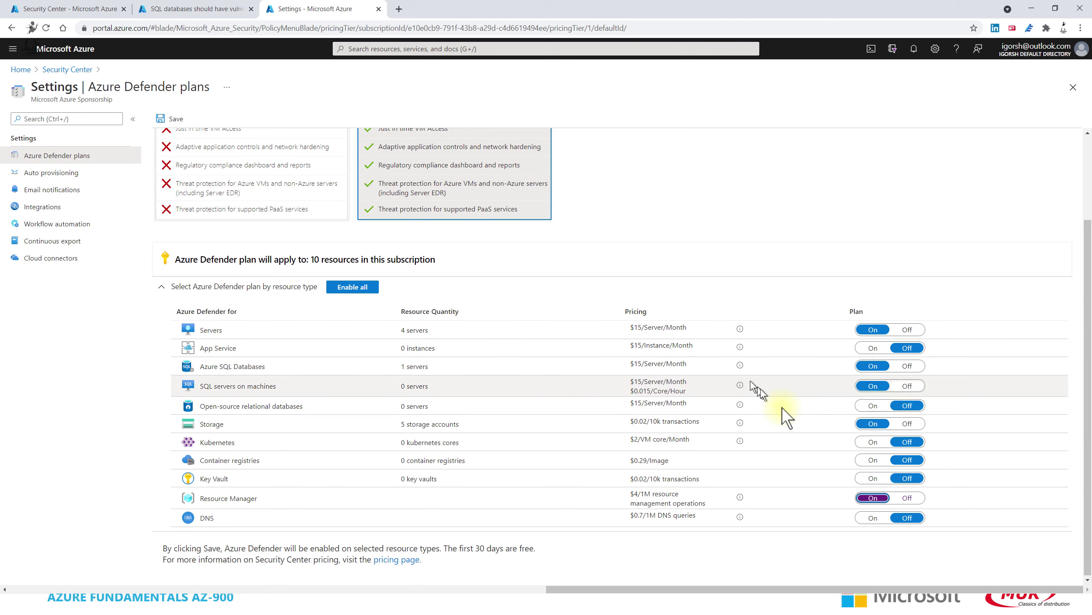
{"action": "scroll", "coordinate": [570, 441], "scroll_direction": "up", "scroll_amount": 1}
{"action": "scroll", "coordinate": [570, 441], "scroll_direction": "up", "scroll_amount": 3}
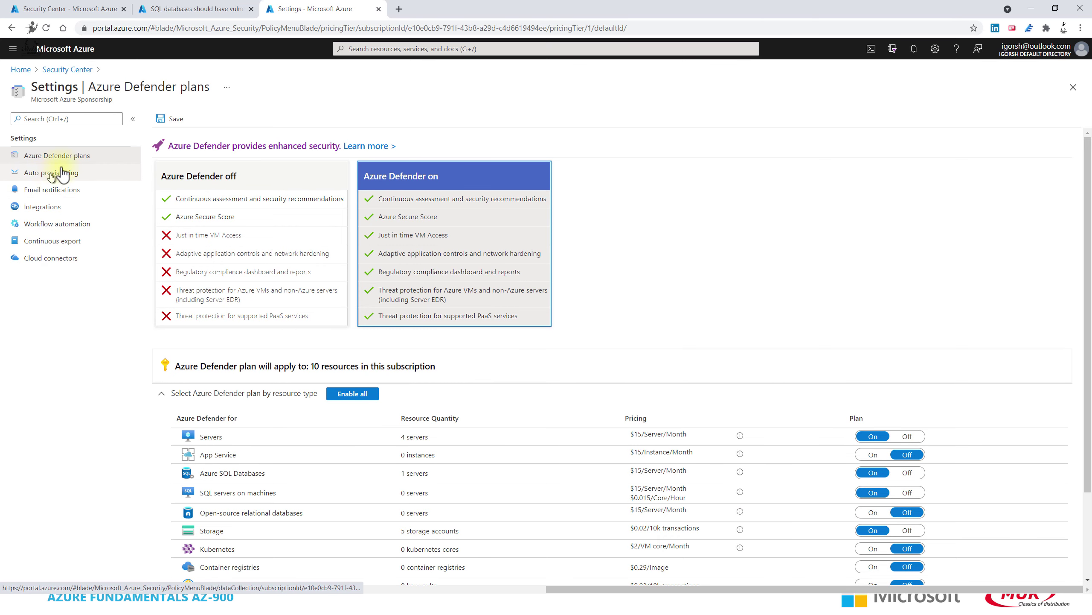
{"action": "left_click", "coordinate": [171, 119]}
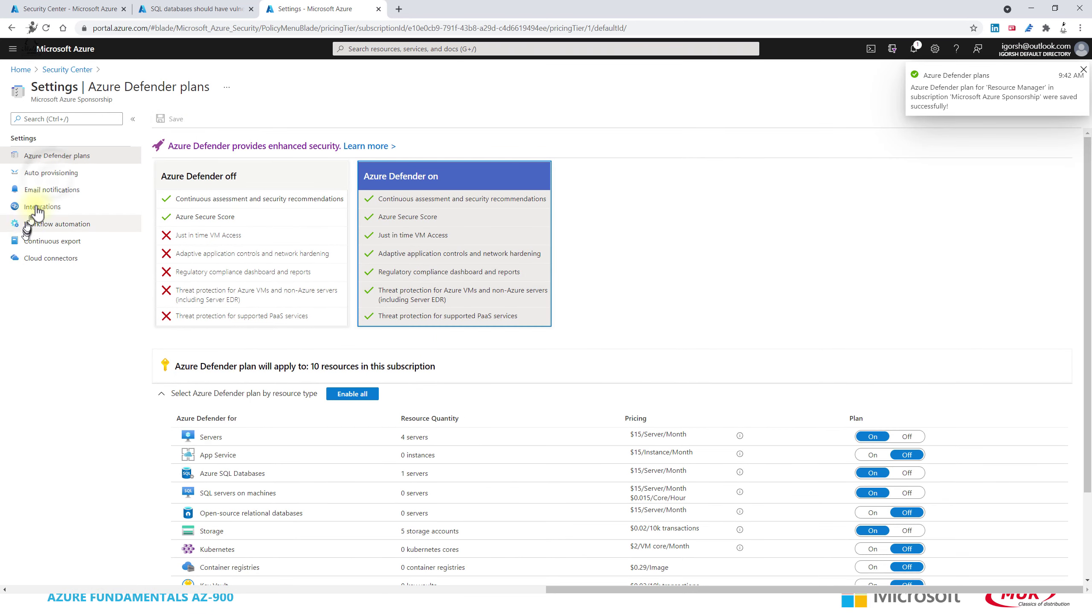
Review the auto-provisioning configuration of the Log Analytics agent for Azure VMs and apply it with workspace logan-SecCenter-Demo and Common security events.
{"action": "left_click", "coordinate": [26, 173]}
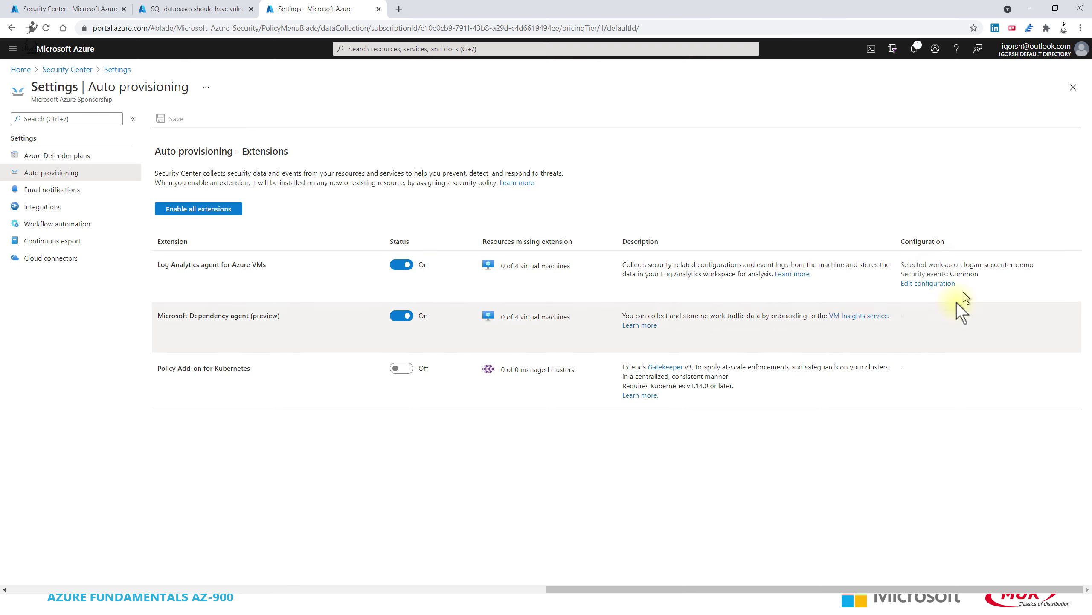
{"action": "left_click", "coordinate": [945, 284]}
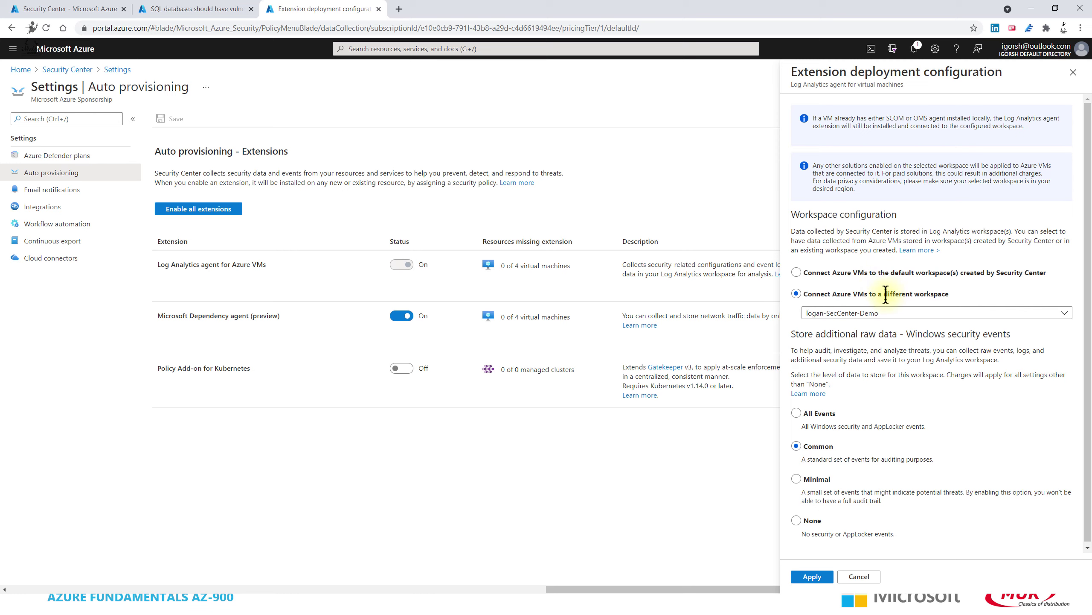
{"action": "left_click", "coordinate": [890, 312]}
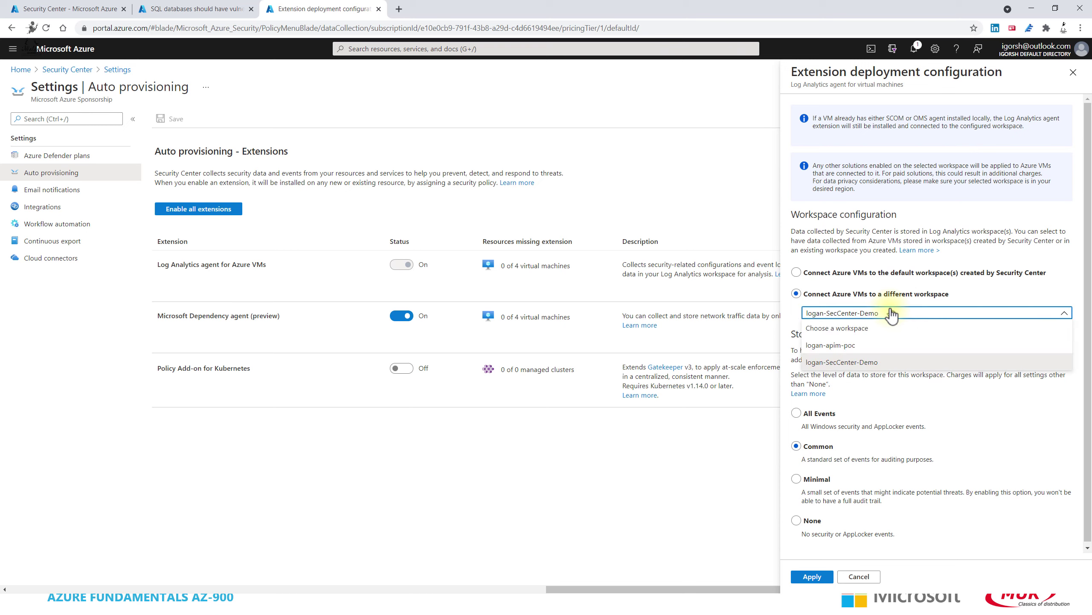
{"action": "left_click", "coordinate": [992, 291]}
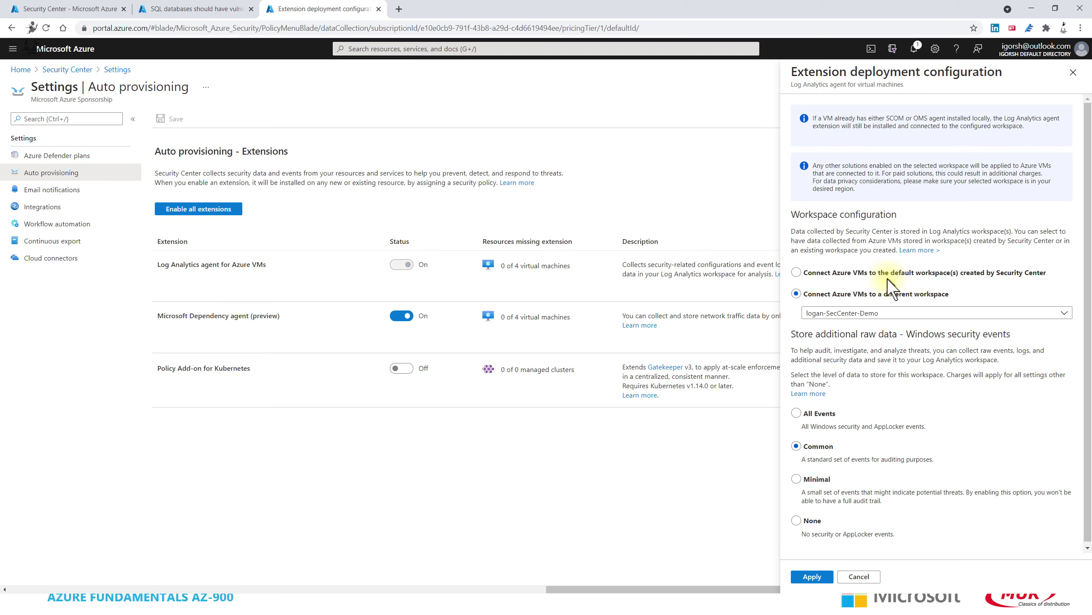
{"action": "scroll", "coordinate": [925, 275], "scroll_direction": "down", "scroll_amount": 1}
{"action": "scroll", "coordinate": [924, 275], "scroll_direction": "up", "scroll_amount": 1}
{"action": "scroll", "coordinate": [899, 508], "scroll_direction": "down", "scroll_amount": 1}
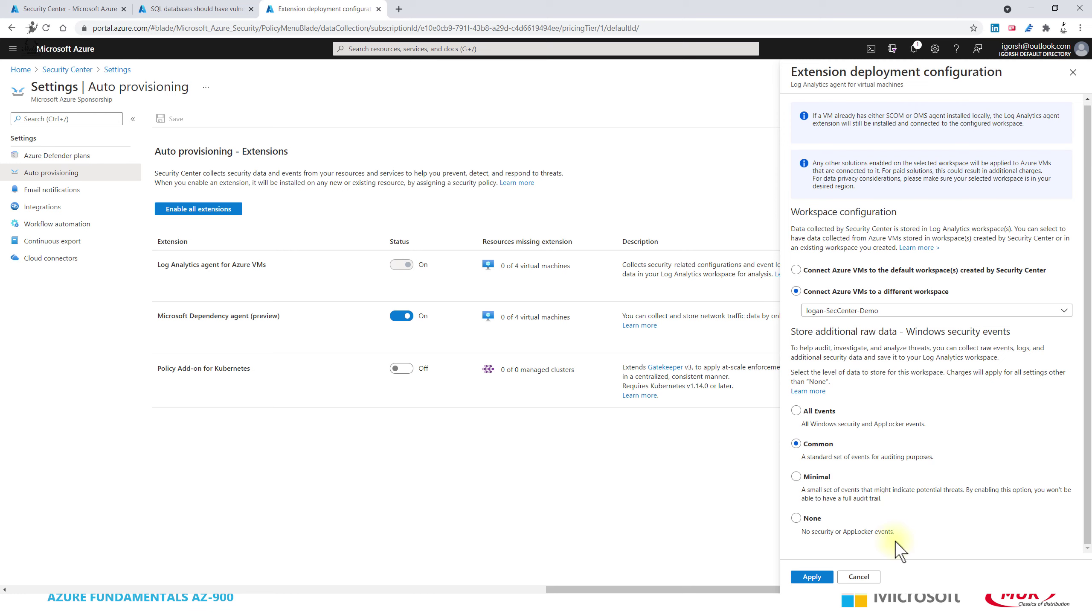
{"action": "left_click_drag", "start_coordinate": [904, 534], "coordinate": [836, 451]}
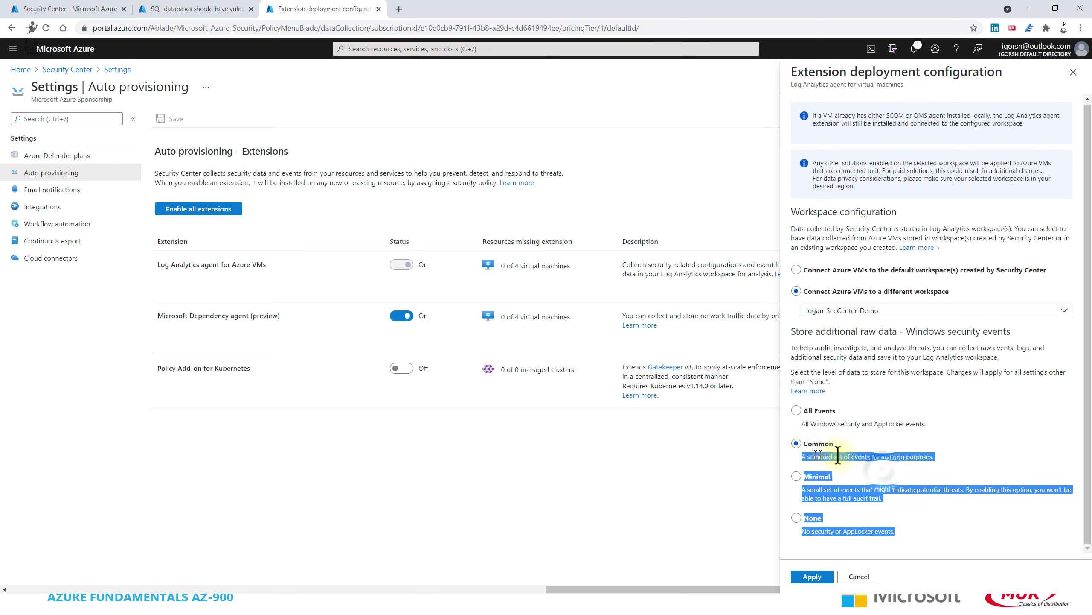
{"action": "left_click", "coordinate": [883, 470]}
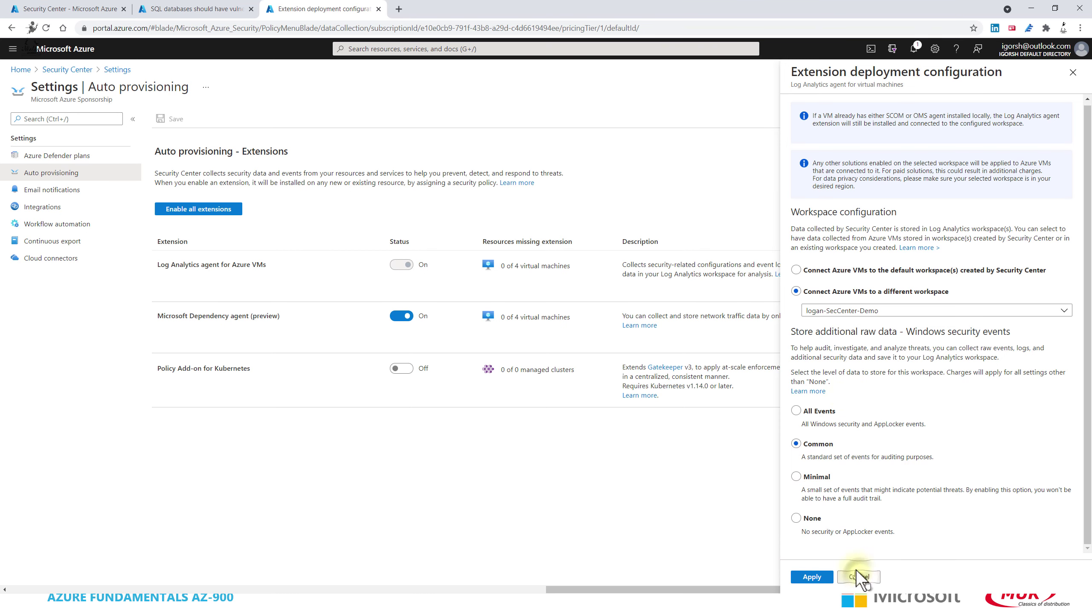
{"action": "left_click", "coordinate": [826, 576]}
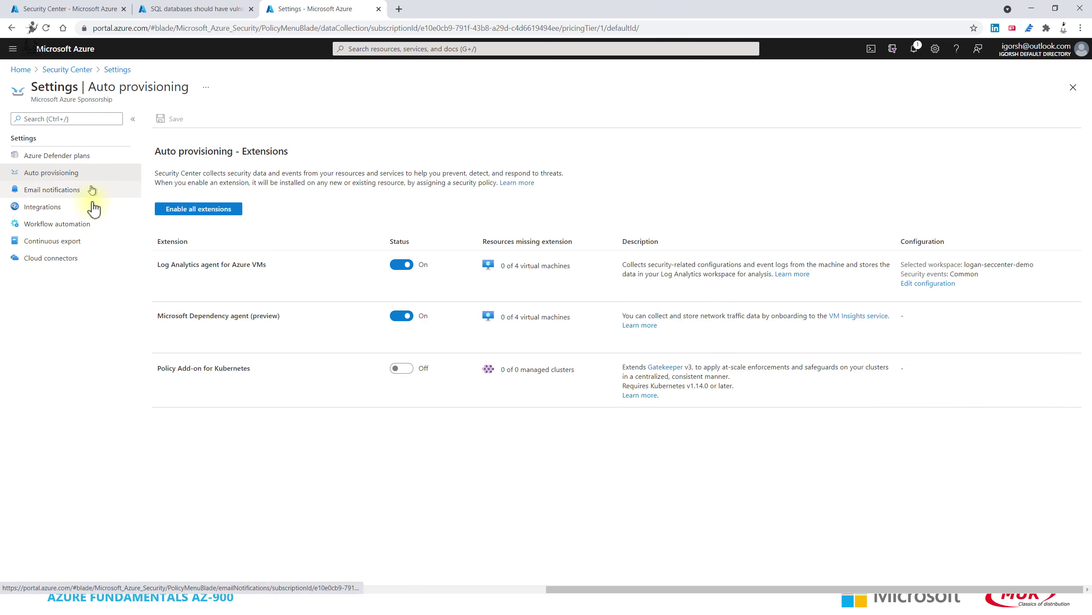
Review the email notification settings, including the available alert severities and recipient roles for the Microsoft Azure Sponsorship subscription.
{"action": "left_click", "coordinate": [65, 192]}
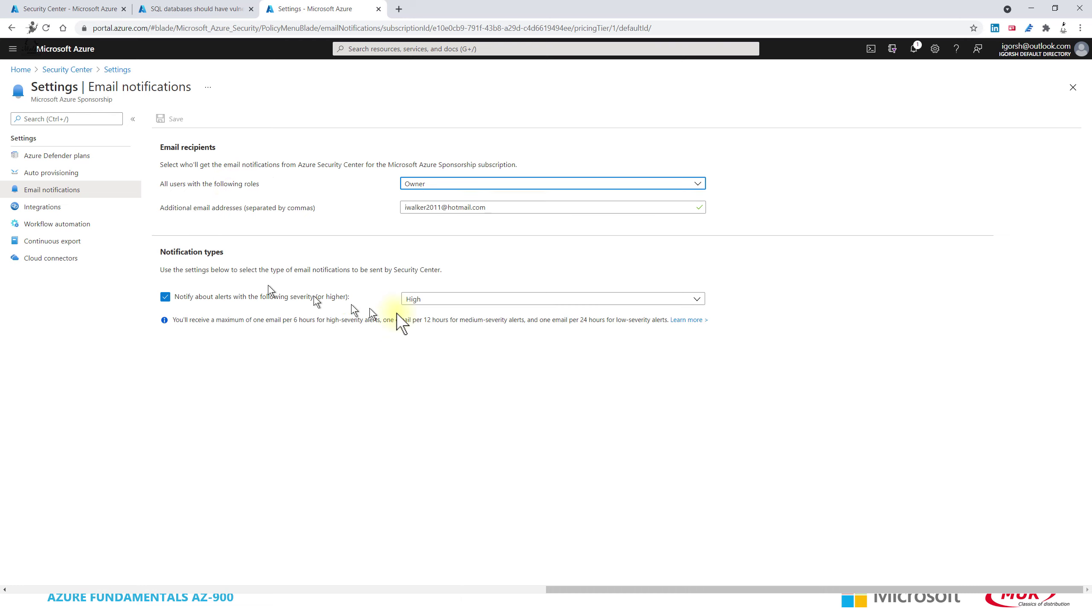
{"action": "left_click", "coordinate": [448, 302]}
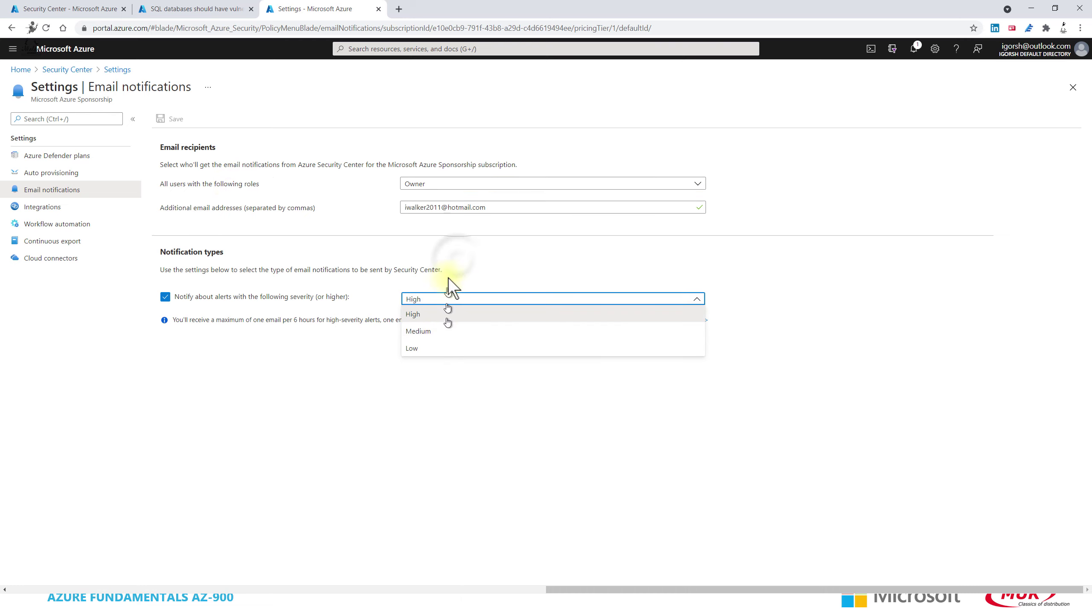
{"action": "left_click", "coordinate": [457, 260]}
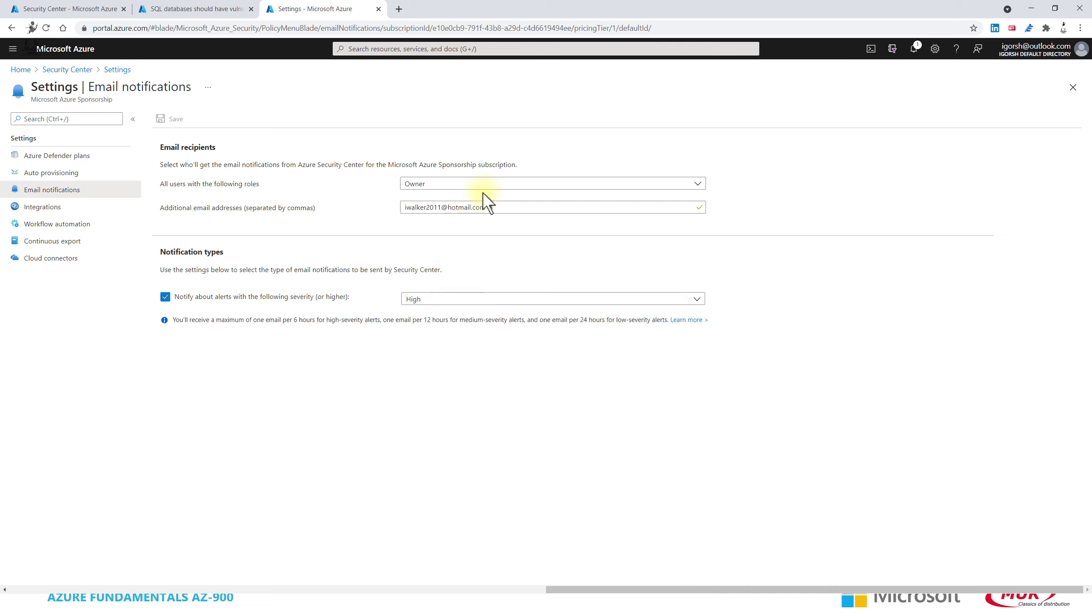
{"action": "left_click", "coordinate": [443, 187]}
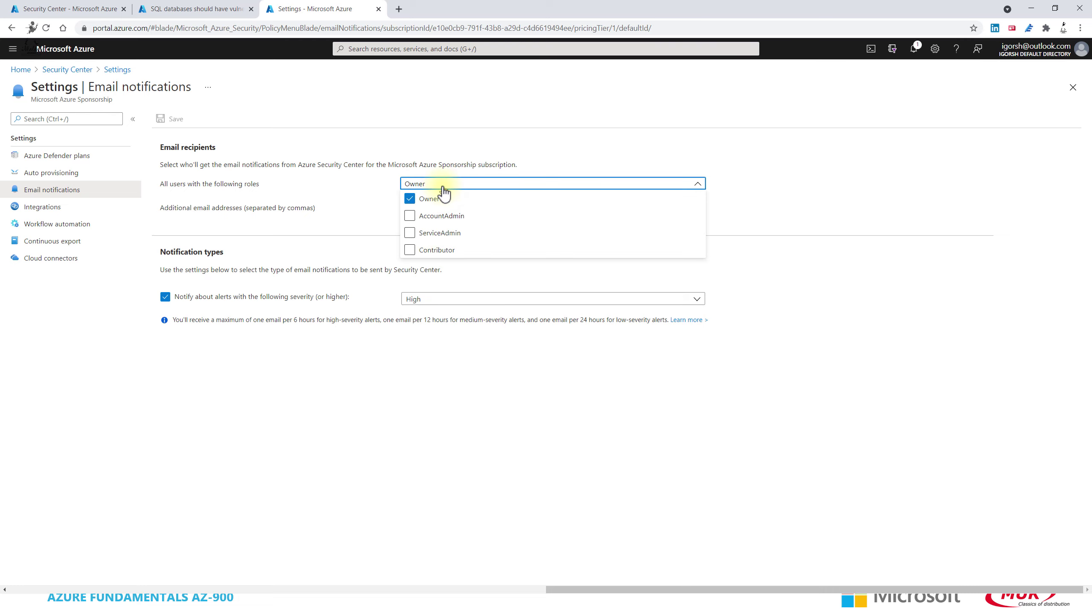
{"action": "left_click", "coordinate": [437, 234]}
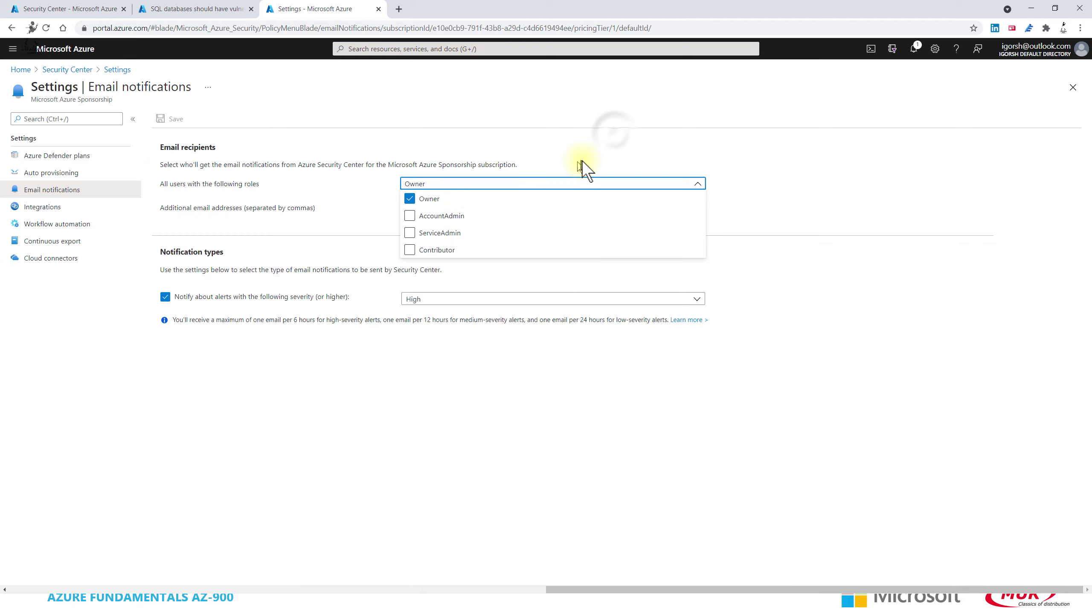
{"action": "left_click", "coordinate": [614, 135]}
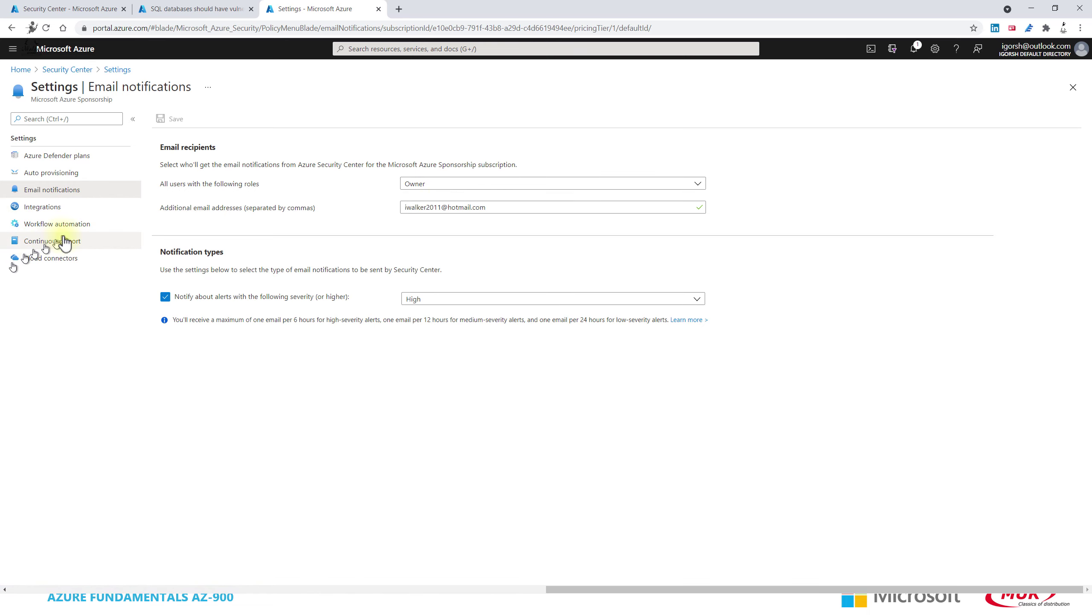
Review the subscription's Integrations settings with their CI/CD configuration, plus the Workflow automation and Continuous export settings.
{"action": "left_click", "coordinate": [66, 211]}
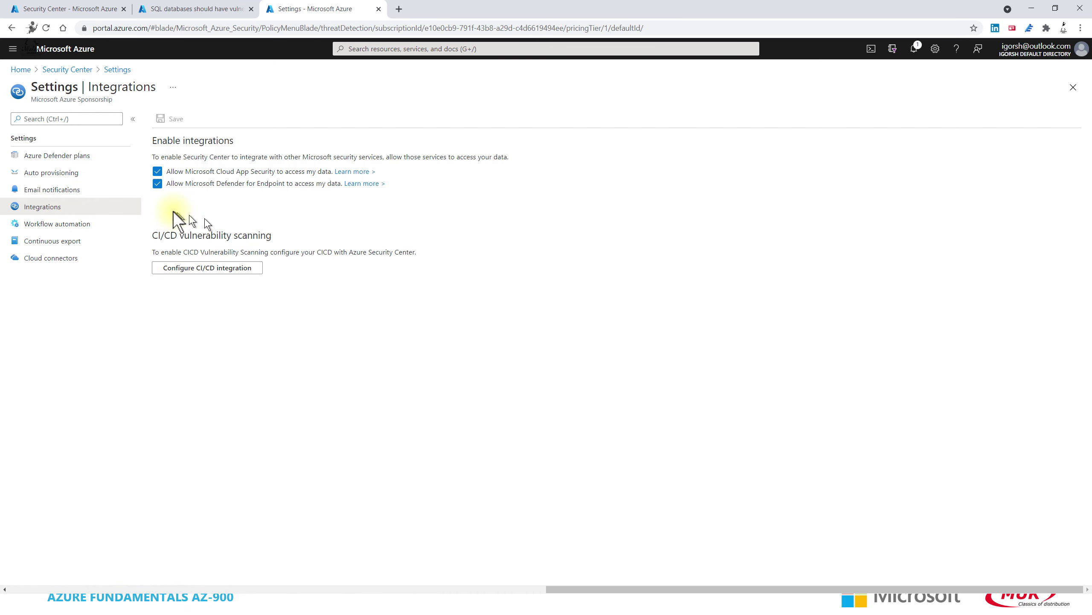
{"action": "left_click", "coordinate": [217, 269]}
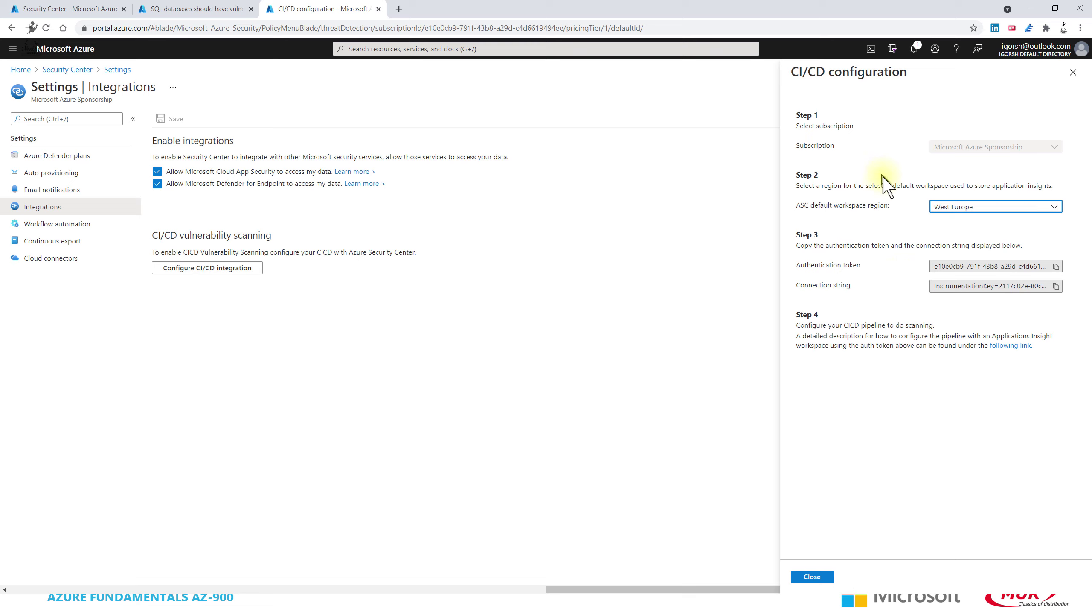
{"action": "left_click", "coordinate": [1074, 83]}
{"action": "left_click", "coordinate": [57, 224]}
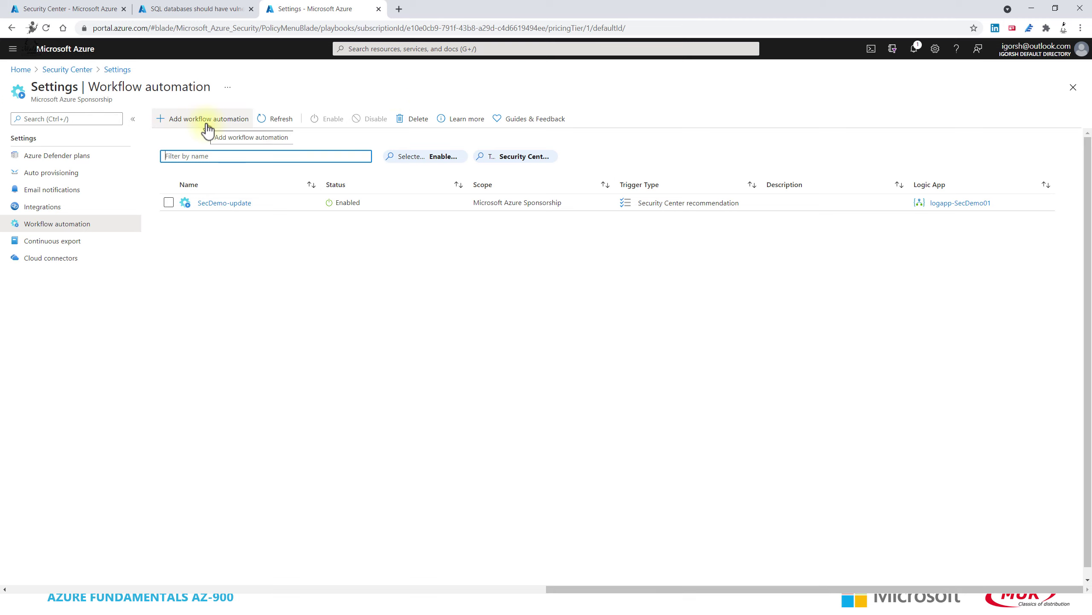
{"action": "left_click", "coordinate": [52, 241]}
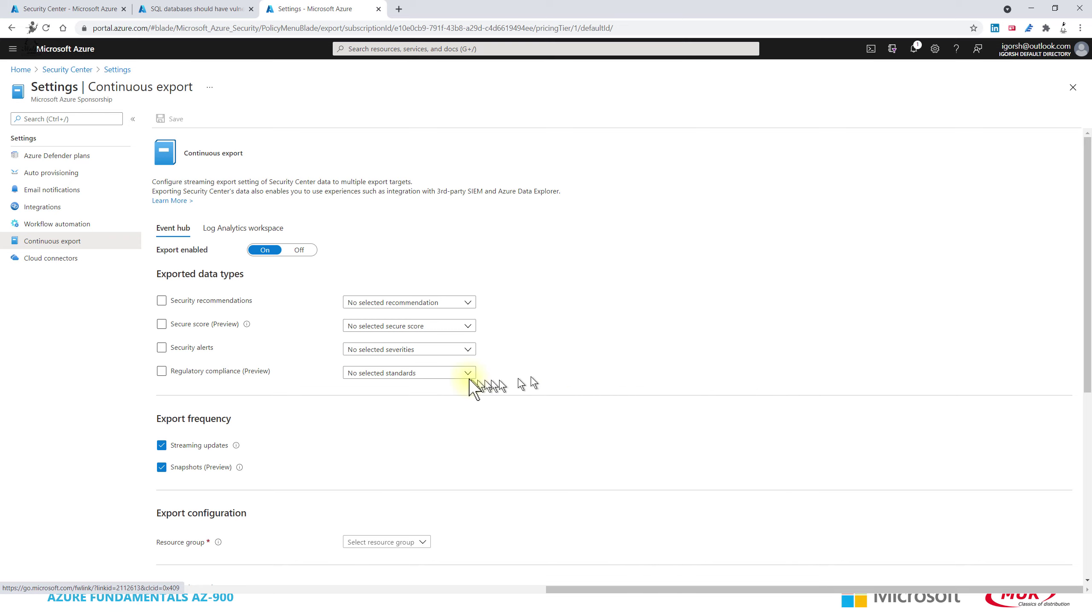
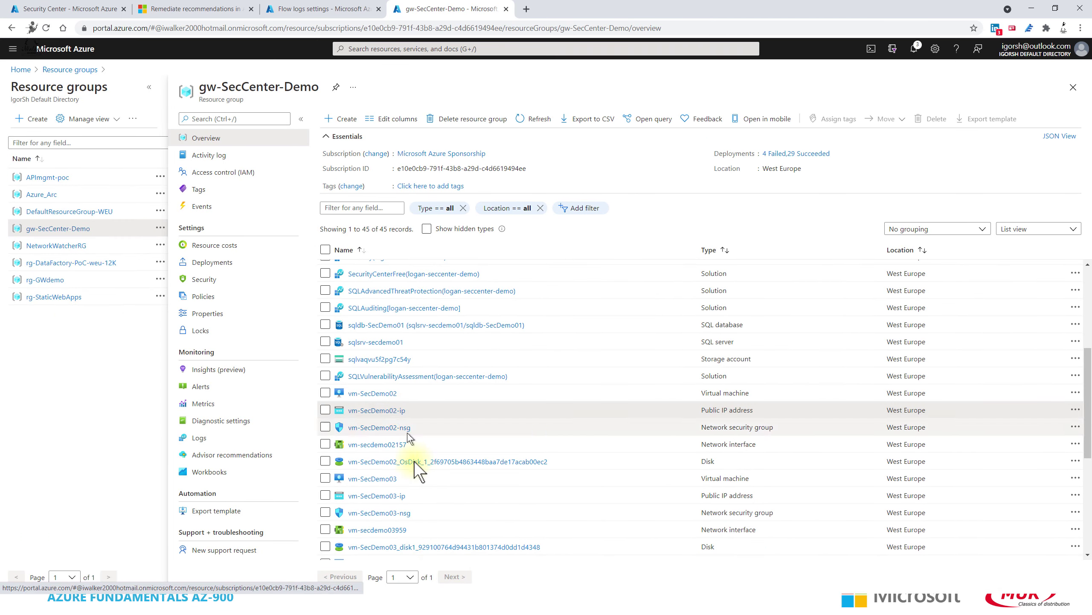
Copy the public IP address 13.95.214.153 of vm-SecDmo01-ip in gw-SecCenter-Demo into a new Notepad document.
{"action": "scroll", "coordinate": [430, 473], "scroll_direction": "down", "scroll_amount": 5}
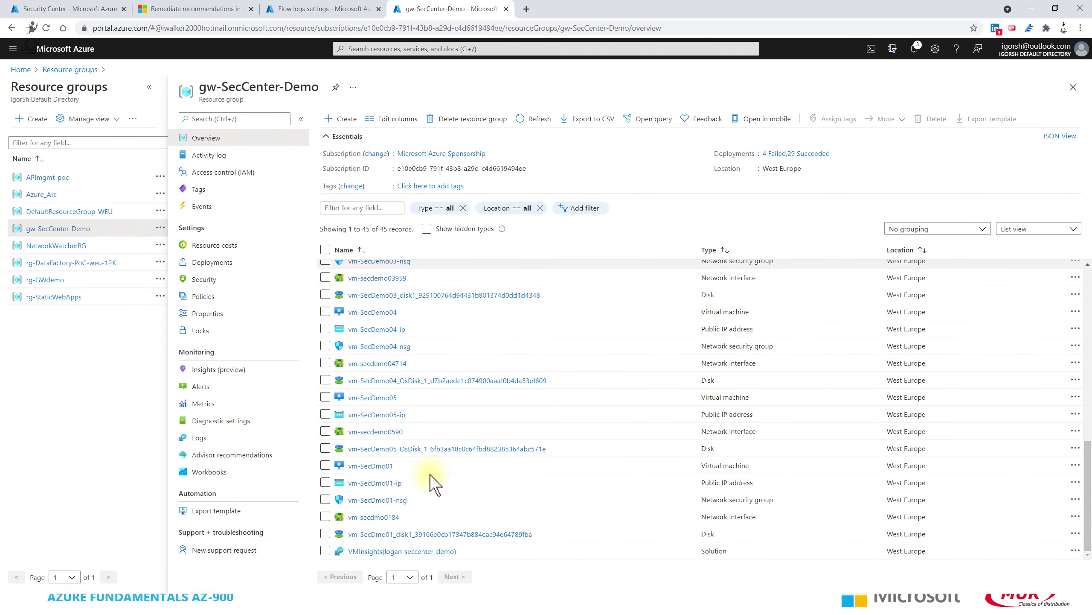
{"action": "left_click", "coordinate": [369, 482]}
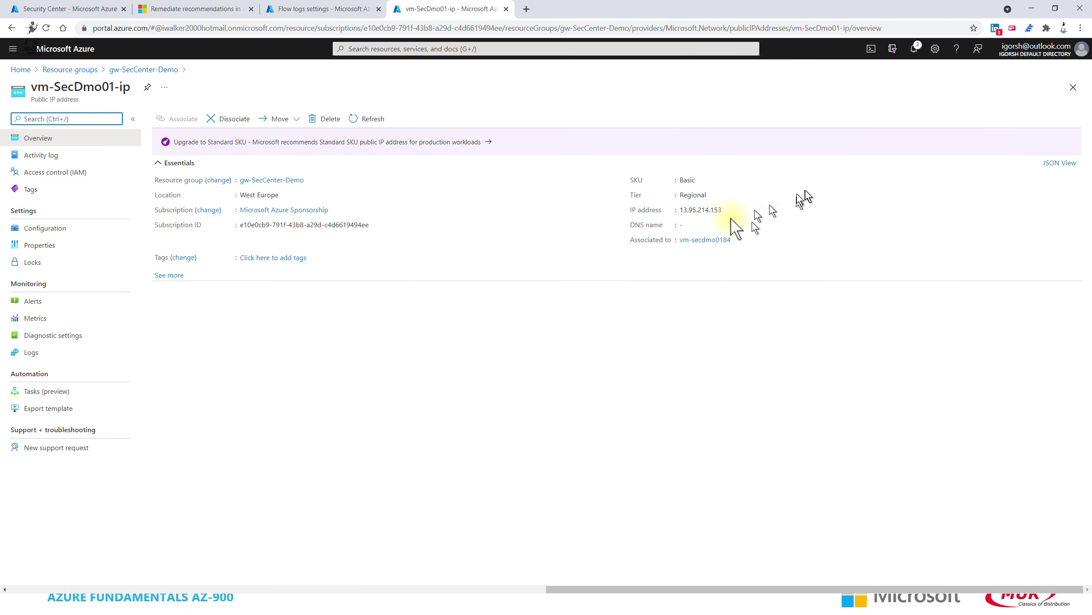
{"action": "left_click_drag", "start_coordinate": [679, 210], "coordinate": [717, 212]}
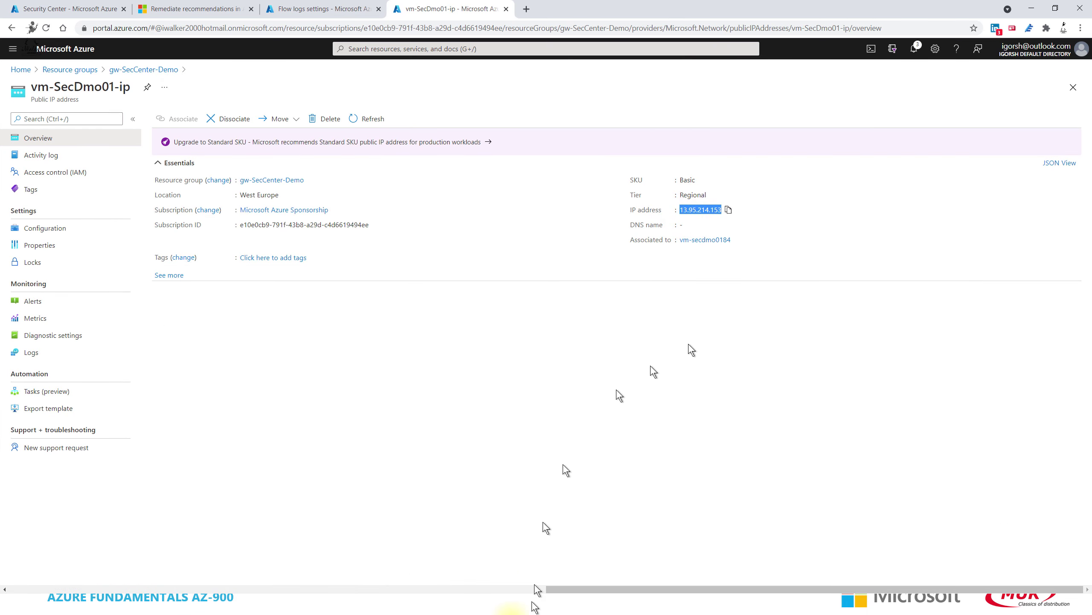
{"action": "key", "text": "super"}
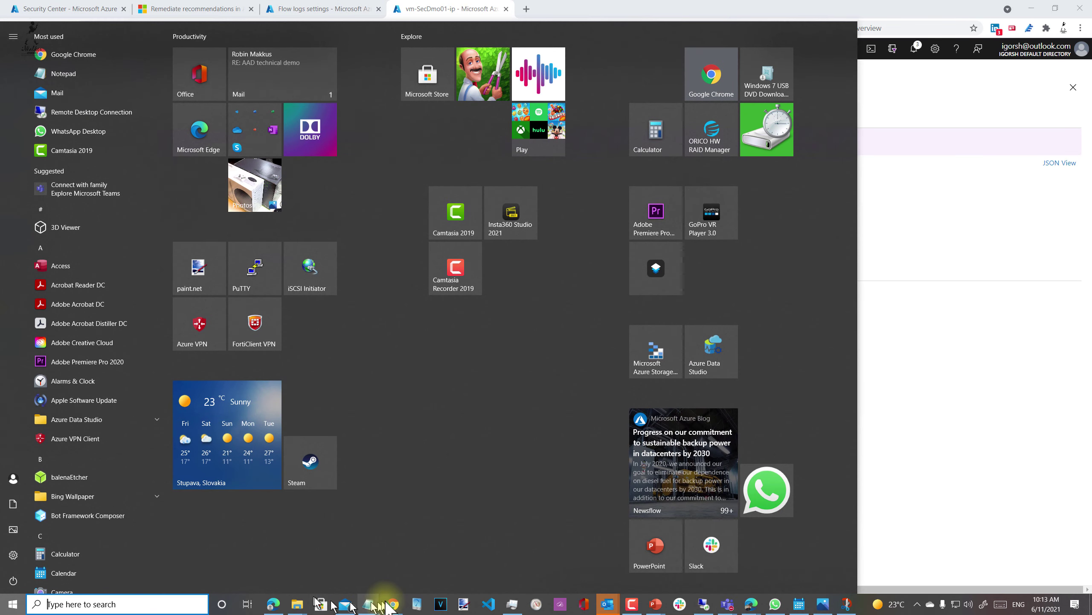
{"action": "right_click", "coordinate": [366, 604]}
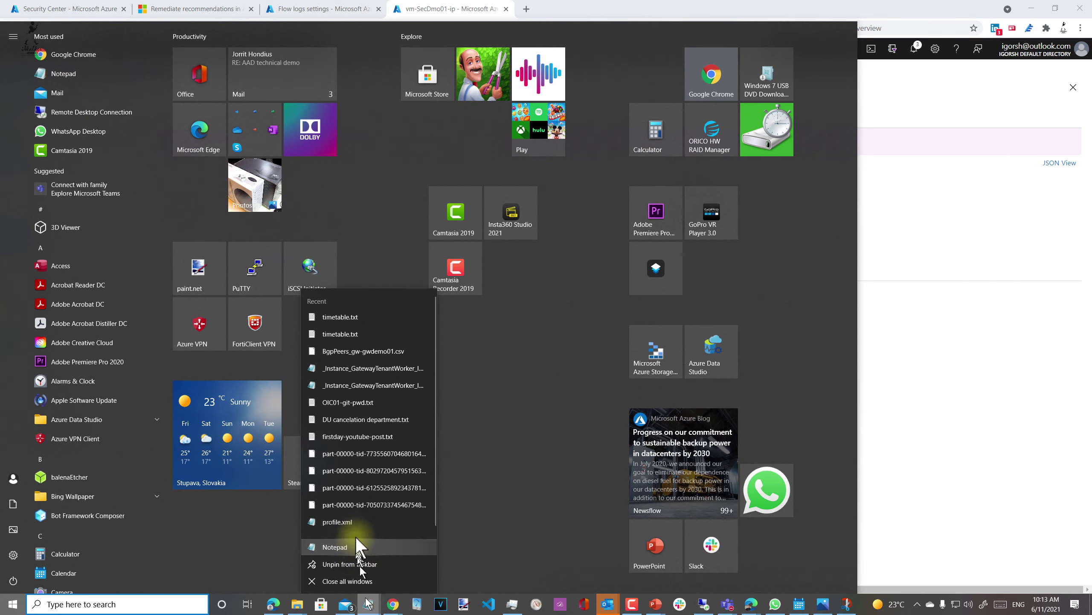
{"action": "left_click", "coordinate": [336, 547]}
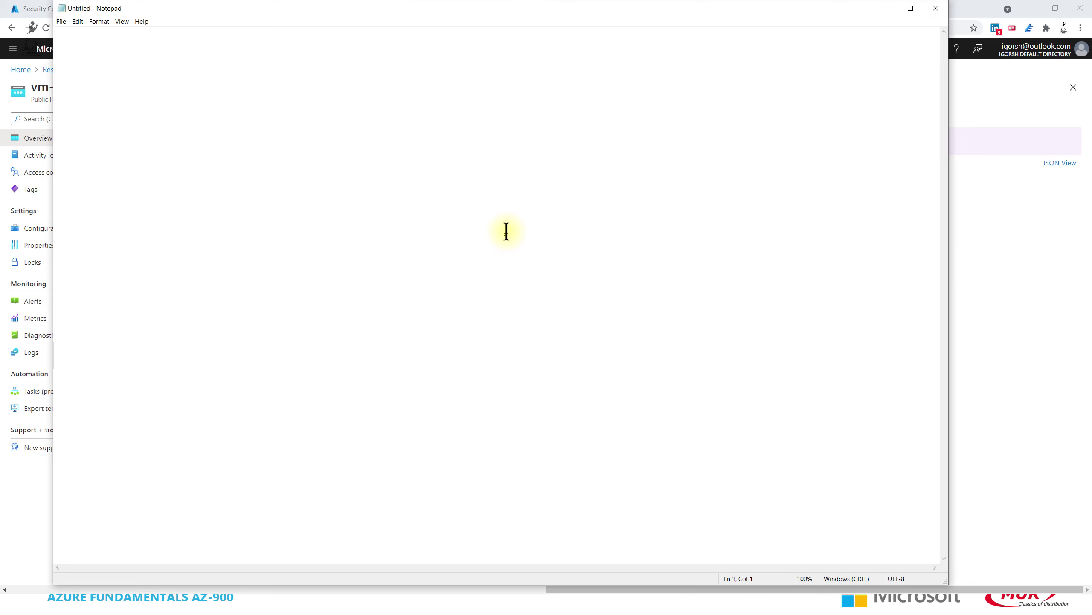
{"action": "type", "text": "13.95.214.153"}
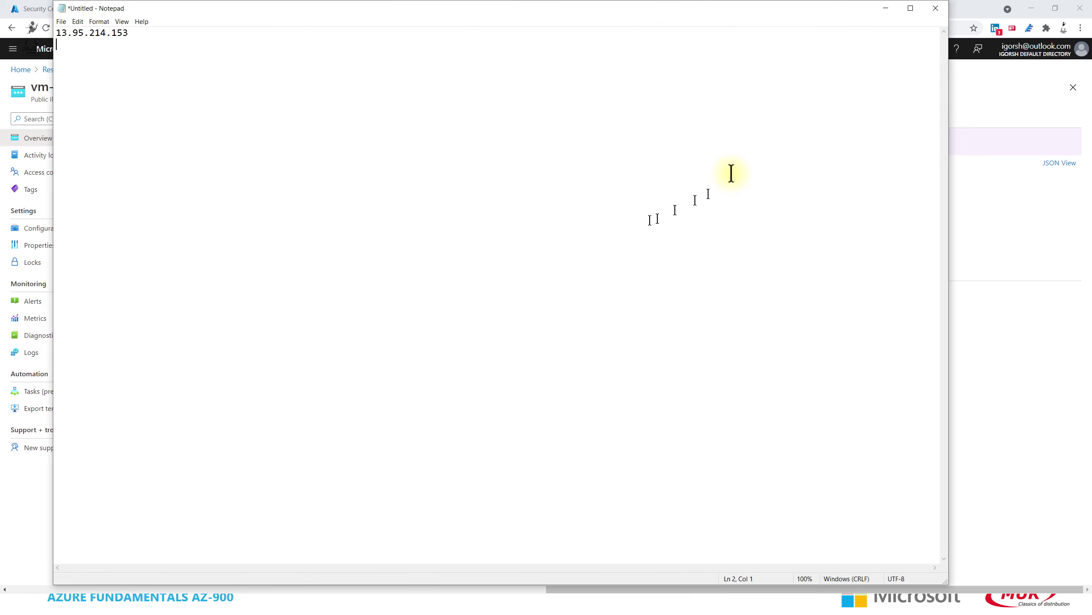
{"action": "left_click", "coordinate": [968, 18]}
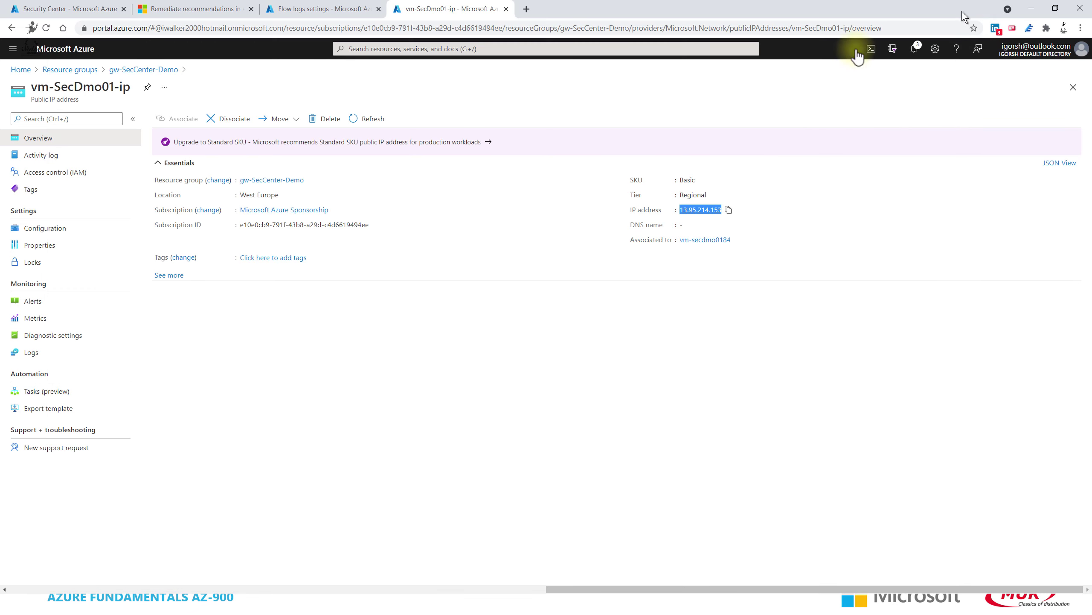
Set the inbound RDP rule of vm-SecDemo03-nsg to Allow and save the rule.
{"action": "left_click", "coordinate": [140, 69]}
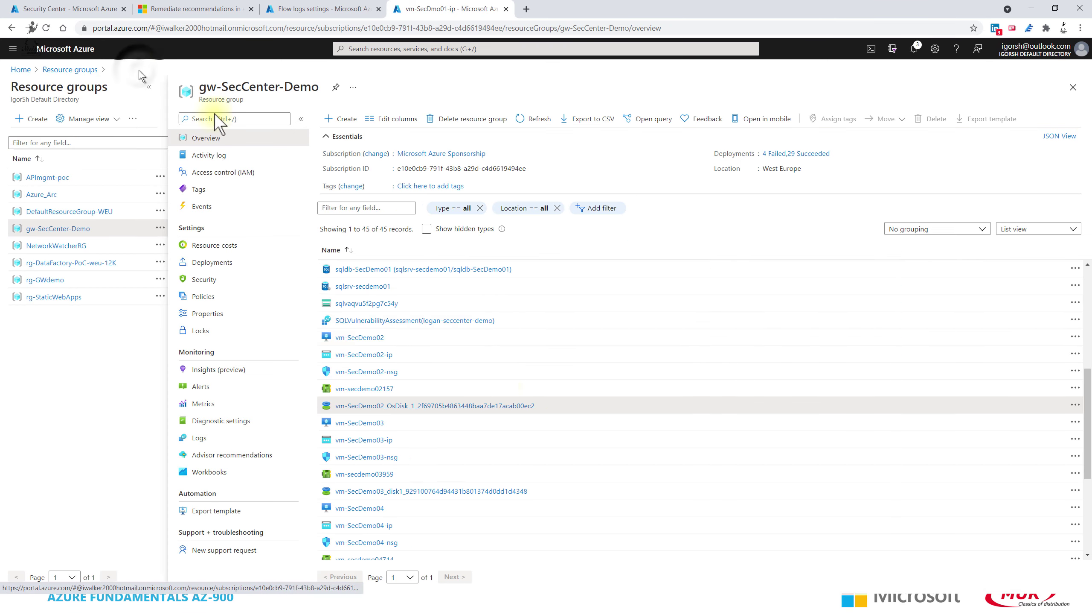
{"action": "left_click", "coordinate": [392, 456]}
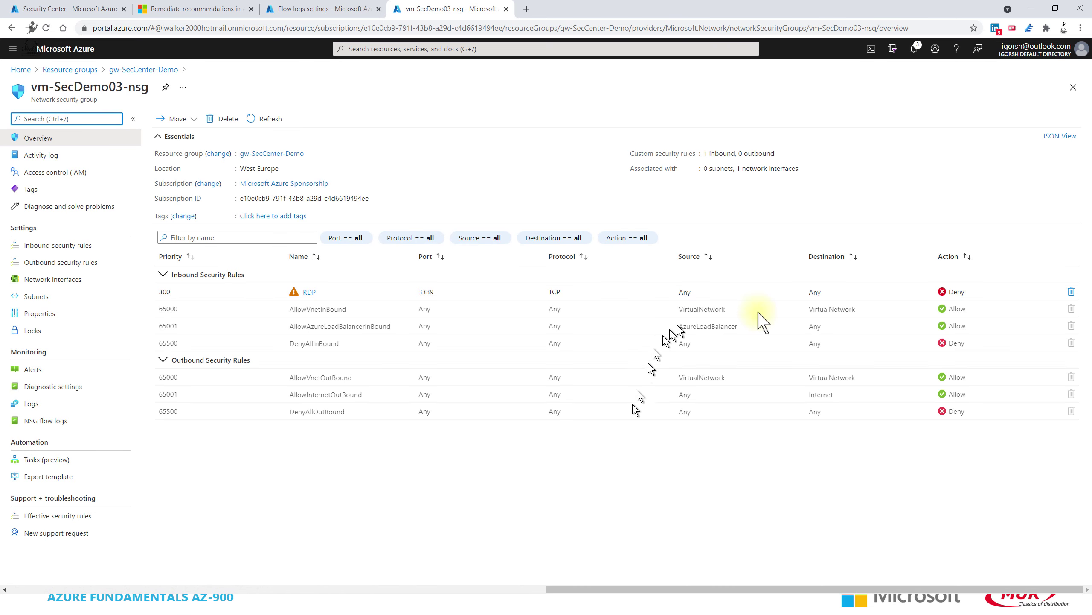
{"action": "left_click", "coordinate": [315, 291]}
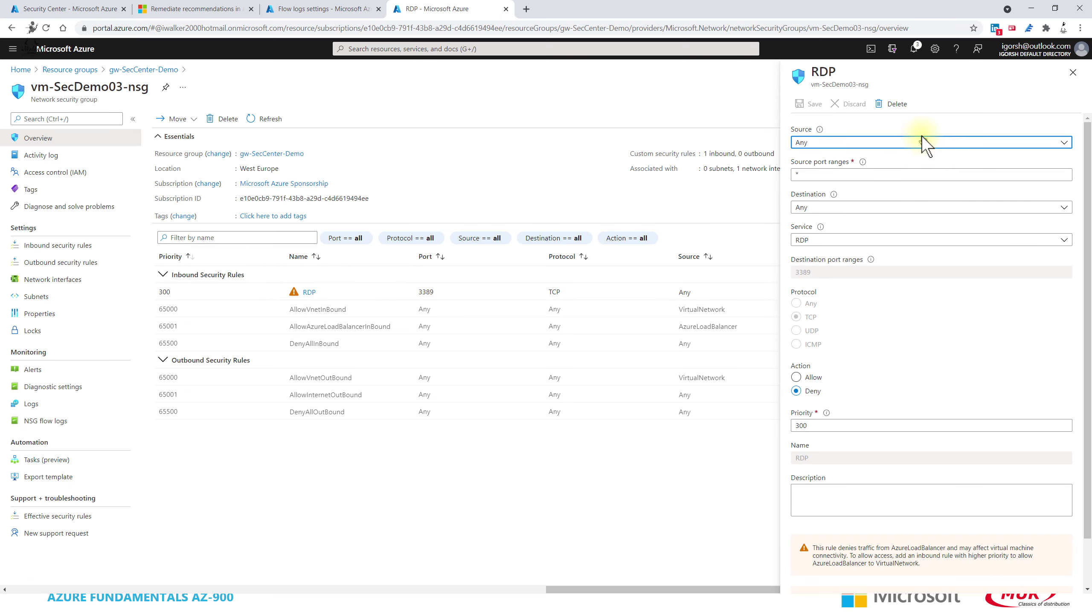
{"action": "left_click", "coordinate": [798, 376]}
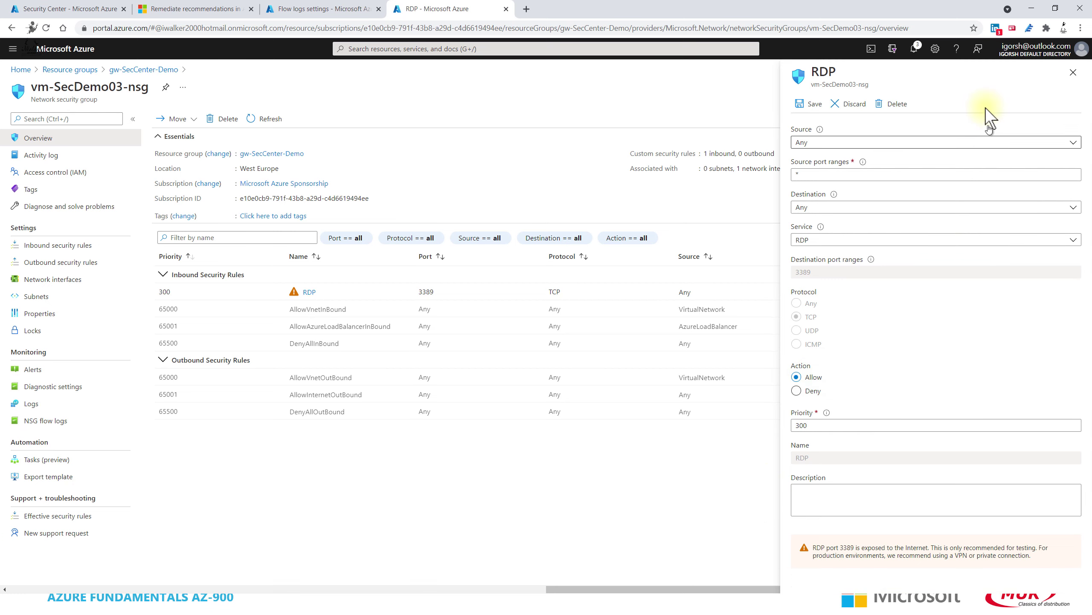
{"action": "left_click", "coordinate": [801, 104]}
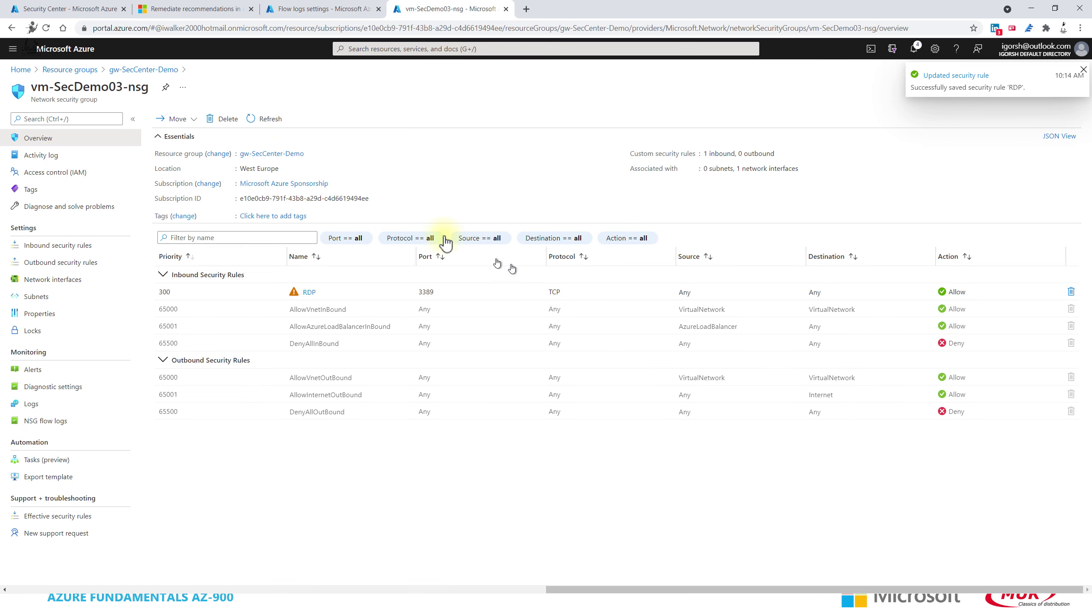
Copy the public IP address 20.101.33.238 of vm-SecDemo03-ip onto the second line of the Notepad document.
{"action": "left_click", "coordinate": [147, 69]}
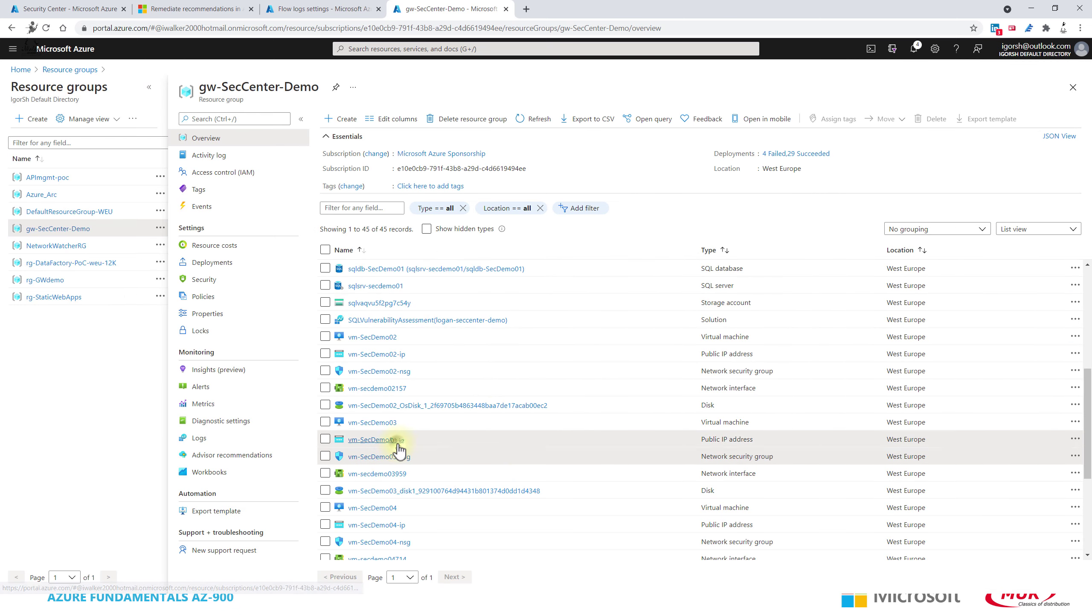
{"action": "left_click", "coordinate": [398, 446]}
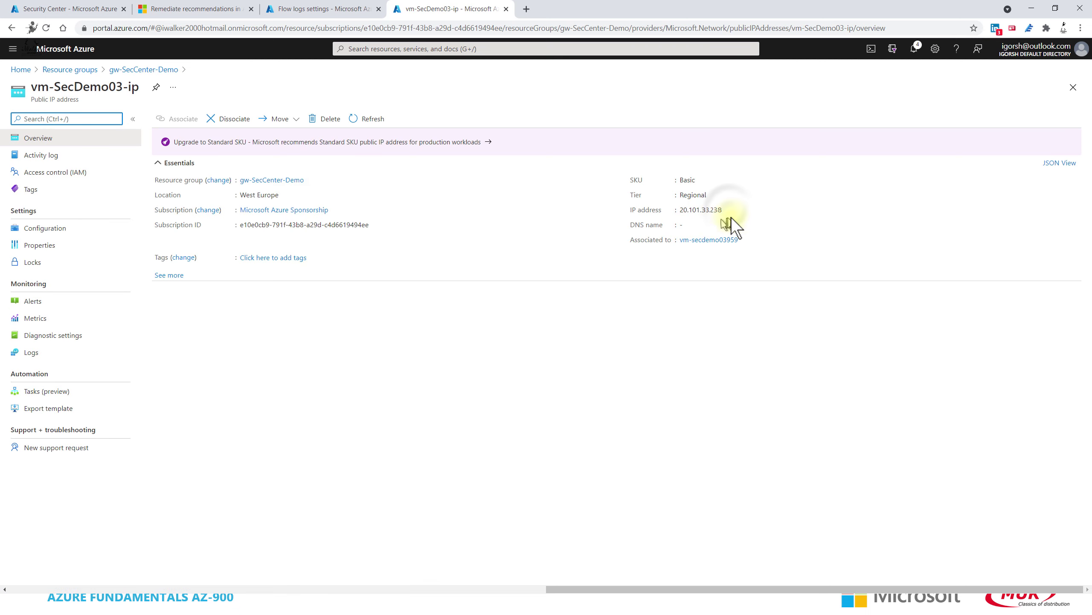
{"action": "left_click", "coordinate": [727, 209]}
{"action": "key", "text": "alt+Tab"}
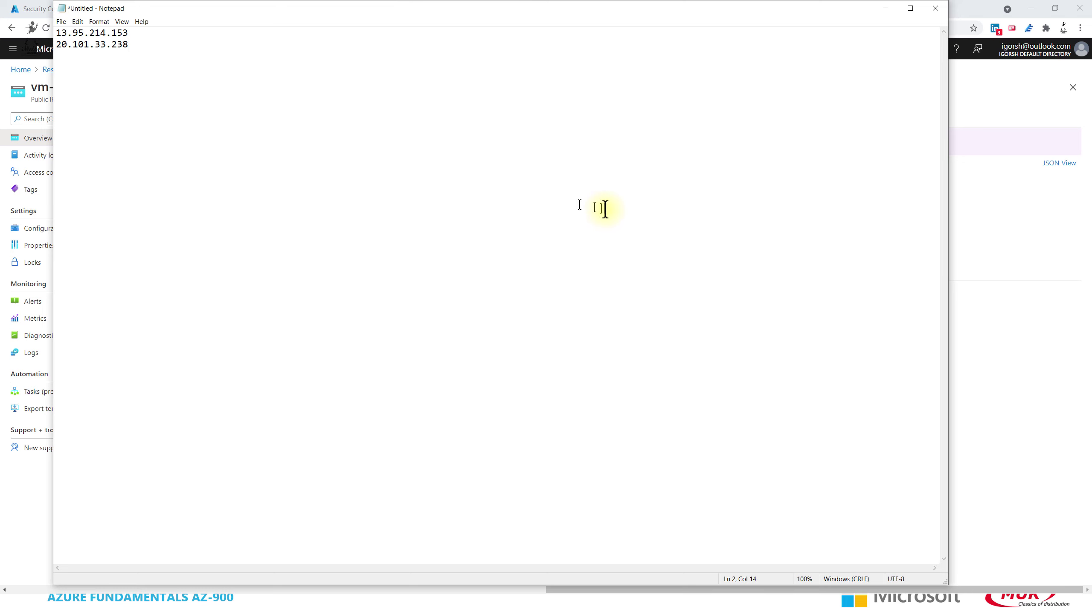
{"action": "left_click", "coordinate": [891, 13]}
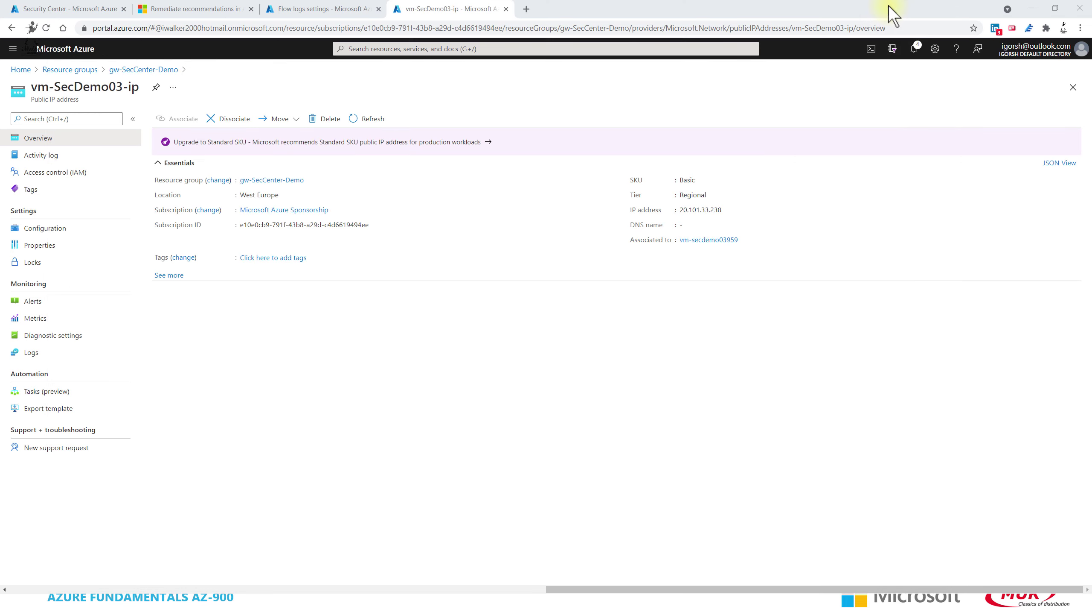
Bring the Notepad window with the IP addresses back over the portal, shrink it and place it in the upper area.
{"action": "key", "text": "super+Tab"}
{"action": "left_click", "coordinate": [756, 407]}
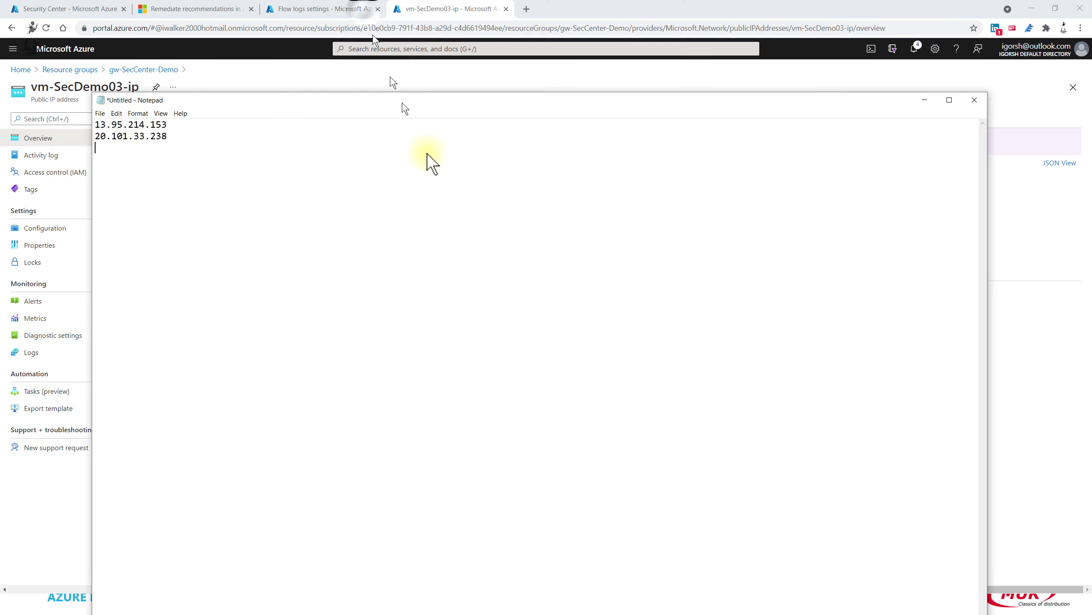
{"action": "left_click_drag", "start_coordinate": [134, 166], "coordinate": [578, 406]}
{"action": "left_click_drag", "start_coordinate": [867, 415], "coordinate": [807, 81]}
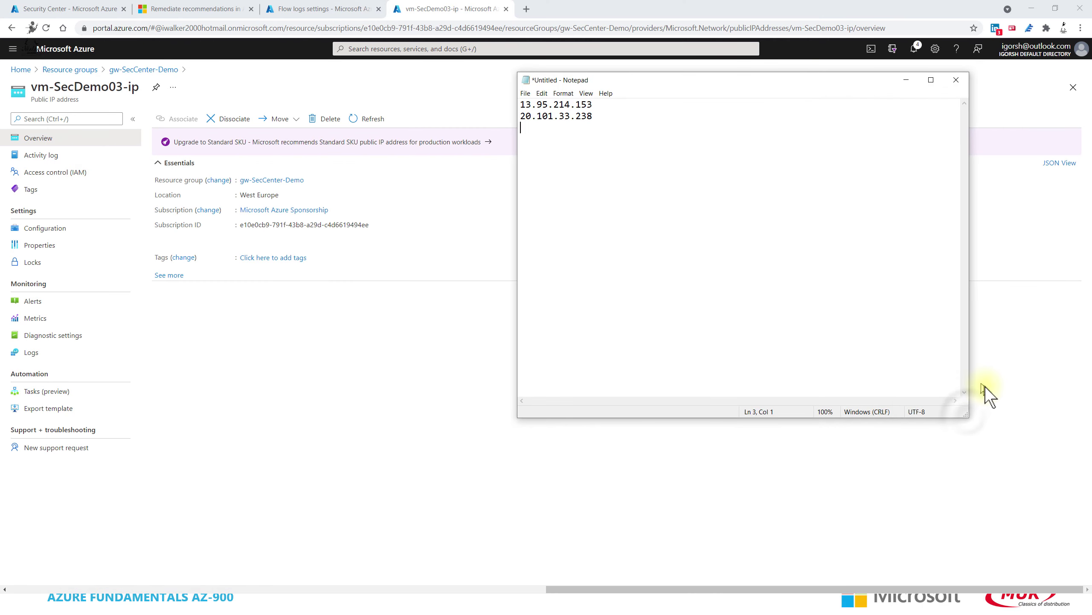
{"action": "left_click_drag", "start_coordinate": [967, 415], "coordinate": [1011, 215]}
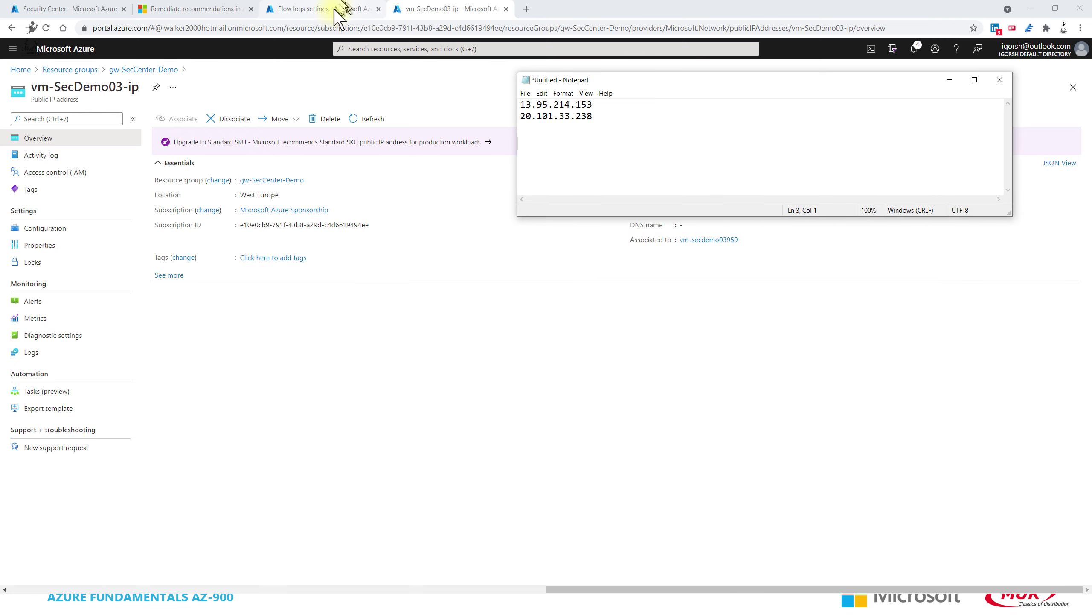
Open the SQL vulnerability assessment from Security Center's Azure Defender dashboard and review the affected resources and security check findings.
{"action": "left_click", "coordinate": [316, 16]}
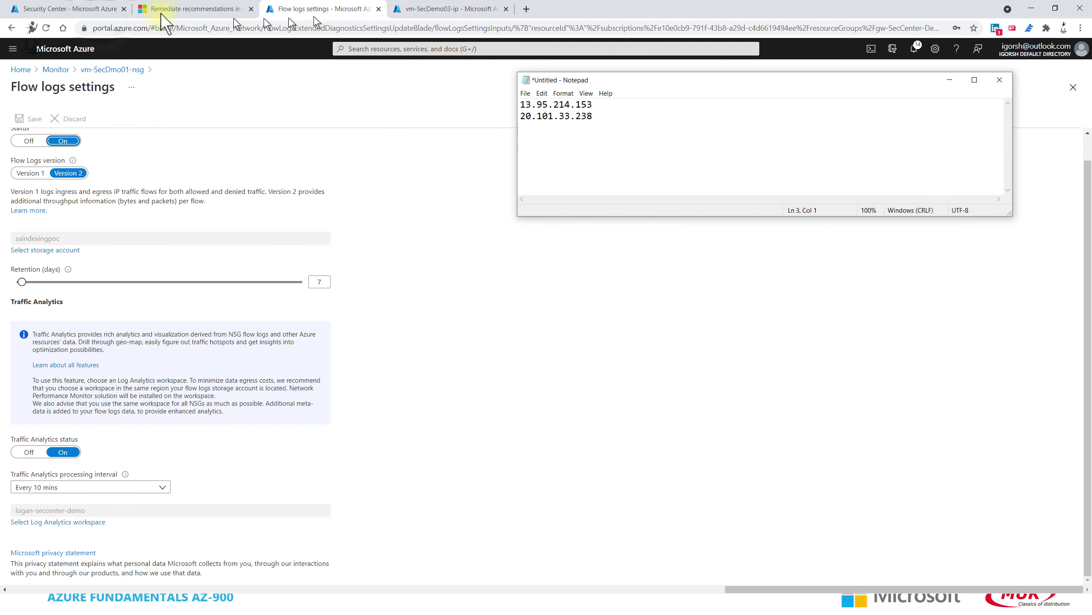
{"action": "left_click", "coordinate": [79, 9]}
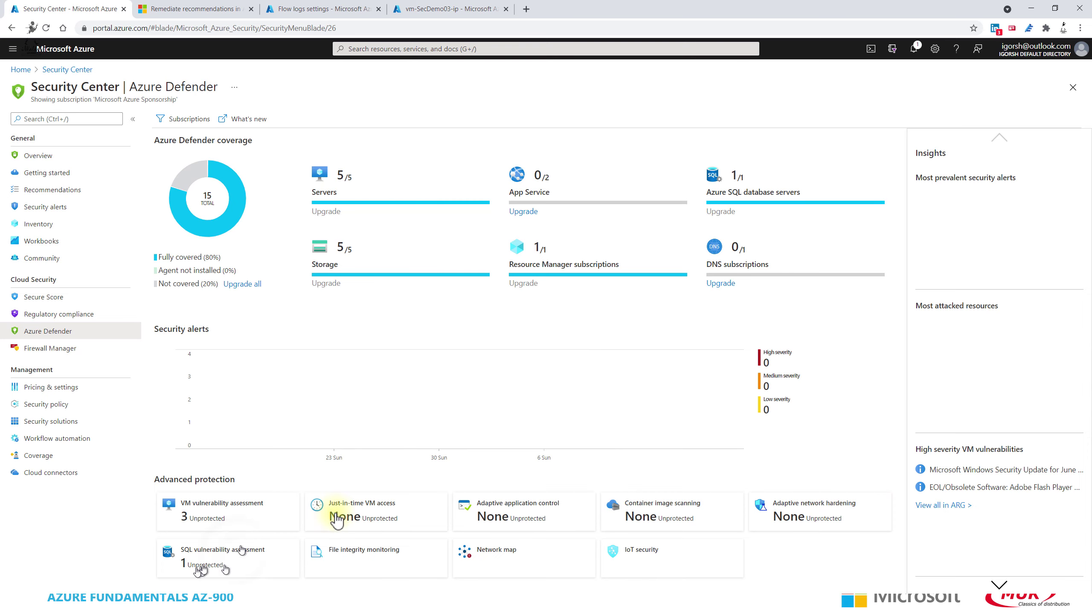
{"action": "left_click", "coordinate": [237, 555]}
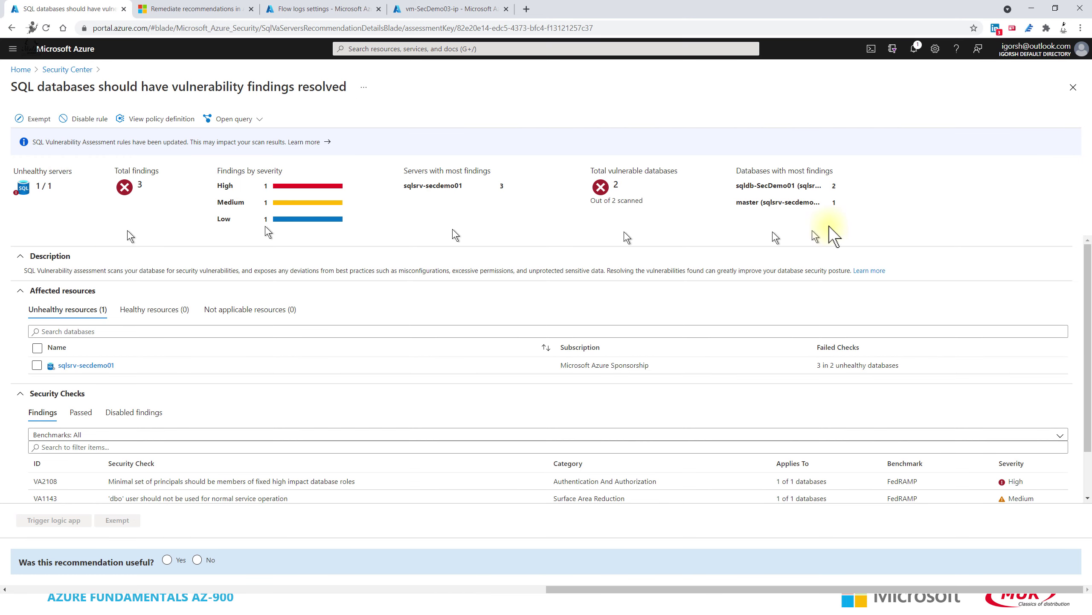
{"action": "scroll", "coordinate": [673, 439], "scroll_direction": "down", "scroll_amount": 1}
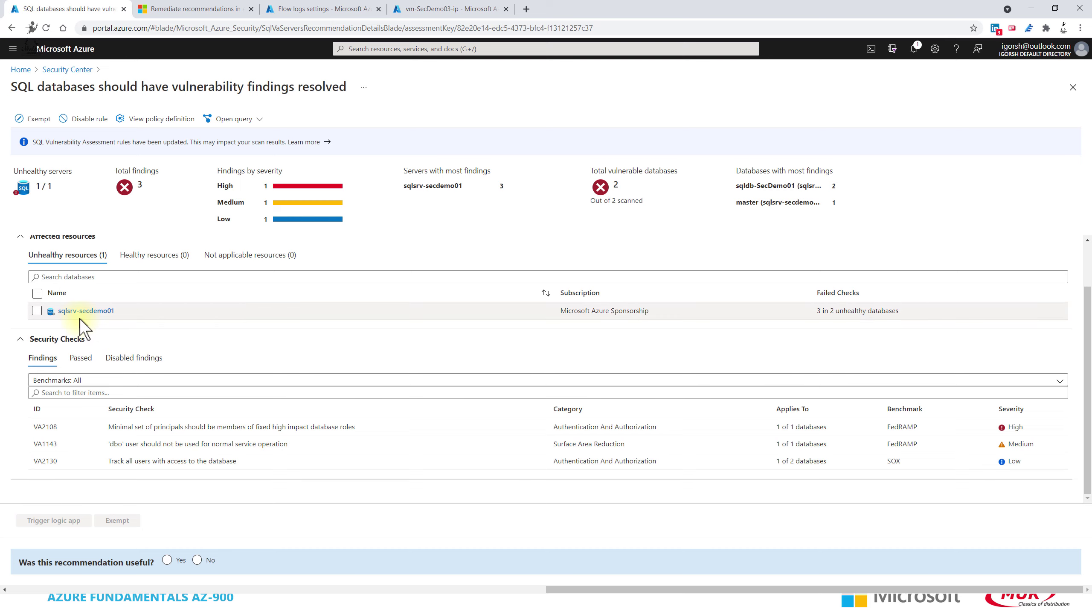
Review the VA2108 finding among the vulnerabilities of sqlsrv-secdemo01, and return to the Azure Defender dashboard.
{"action": "scroll", "coordinate": [79, 318], "scroll_direction": "up", "scroll_amount": 1}
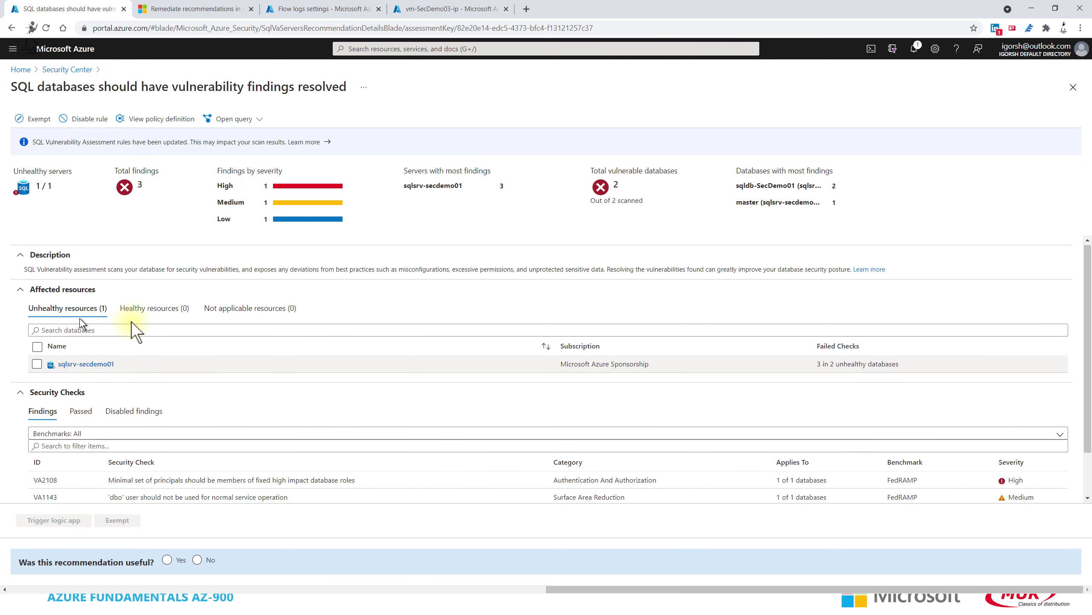
{"action": "left_click", "coordinate": [89, 365]}
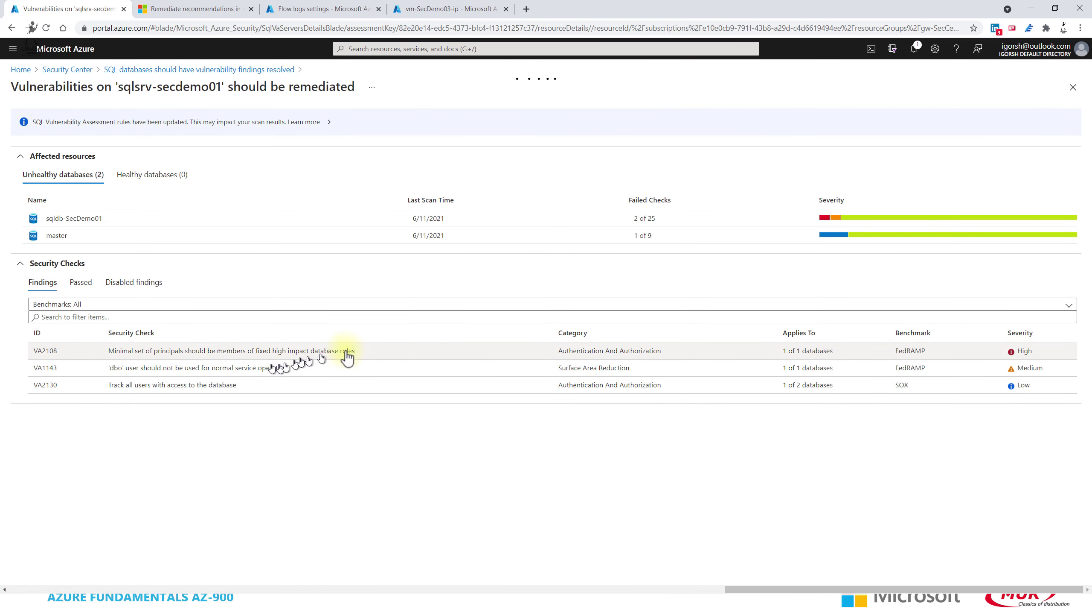
{"action": "left_click", "coordinate": [180, 356]}
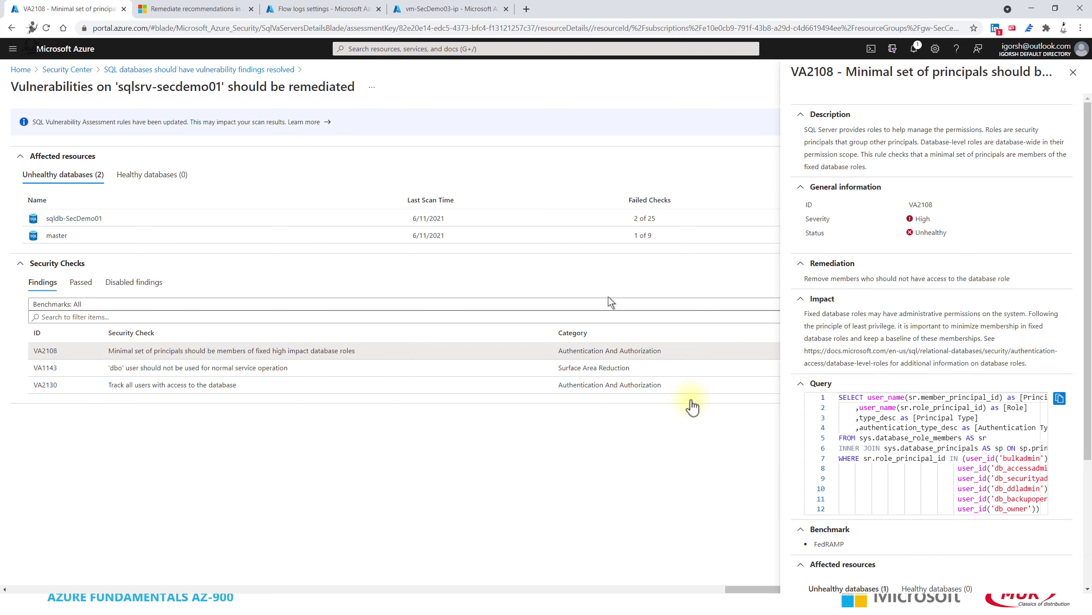
{"action": "left_click", "coordinate": [1073, 73]}
{"action": "left_click", "coordinate": [223, 70]}
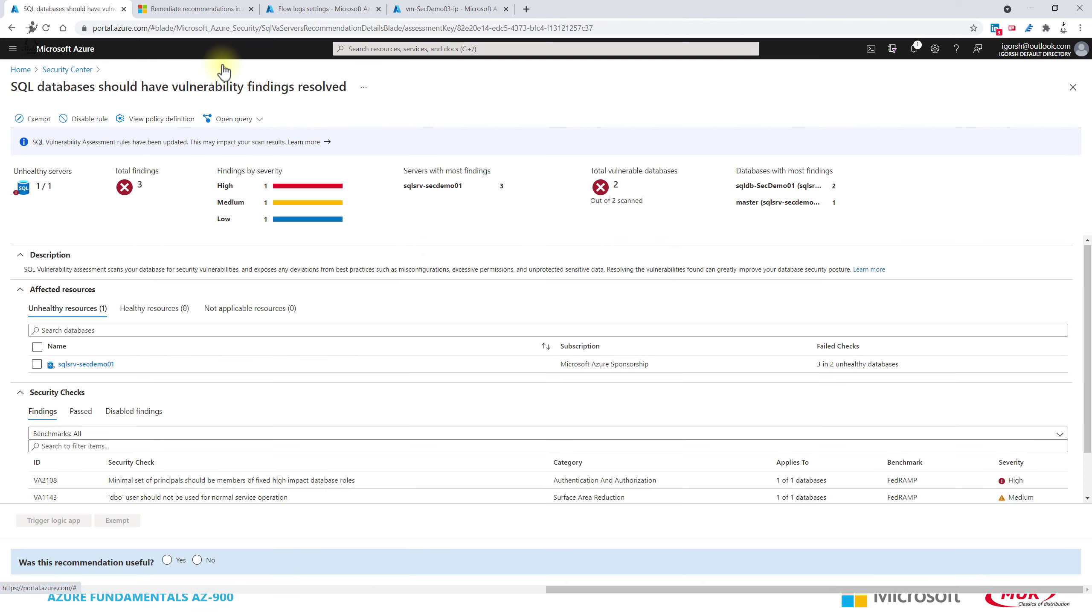
{"action": "left_click", "coordinate": [64, 69]}
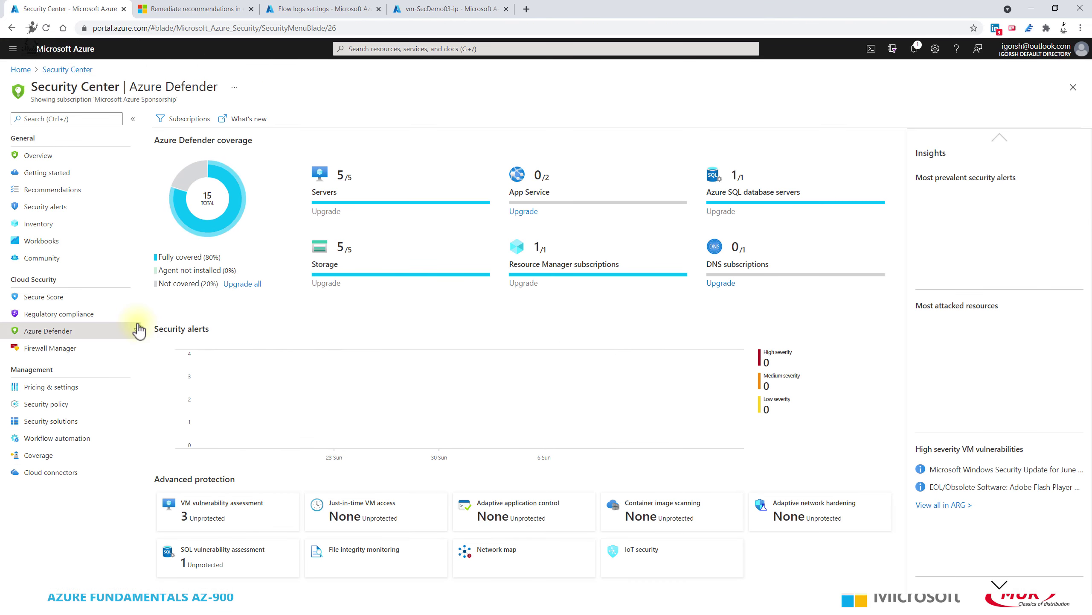
Enable File Integrity Monitoring with all recommended settings for the logan-seccenter-demo workspace.
{"action": "left_click", "coordinate": [340, 560]}
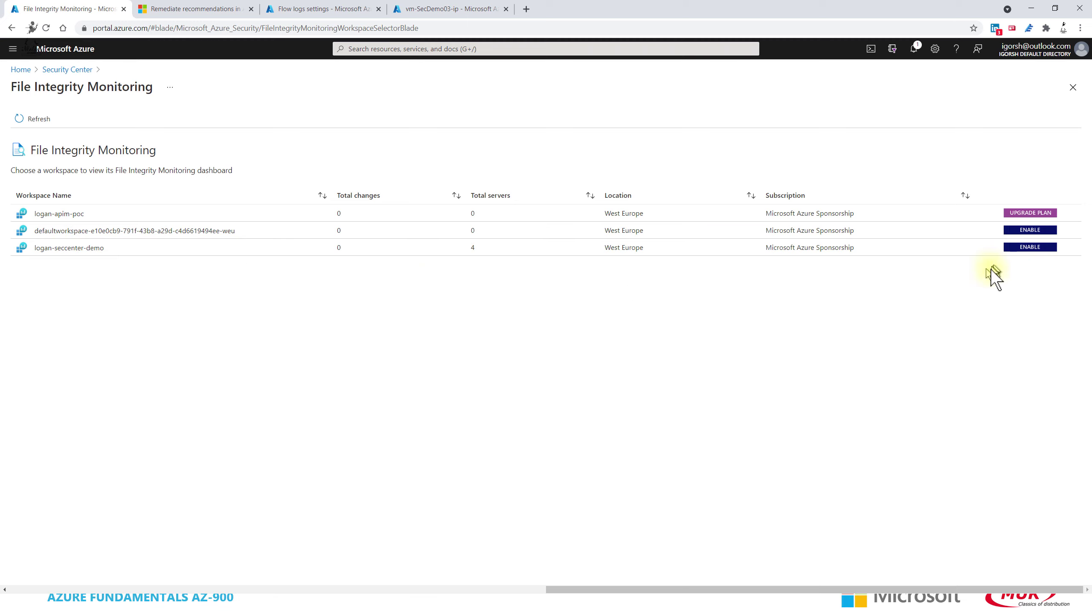
{"action": "left_click", "coordinate": [1031, 247]}
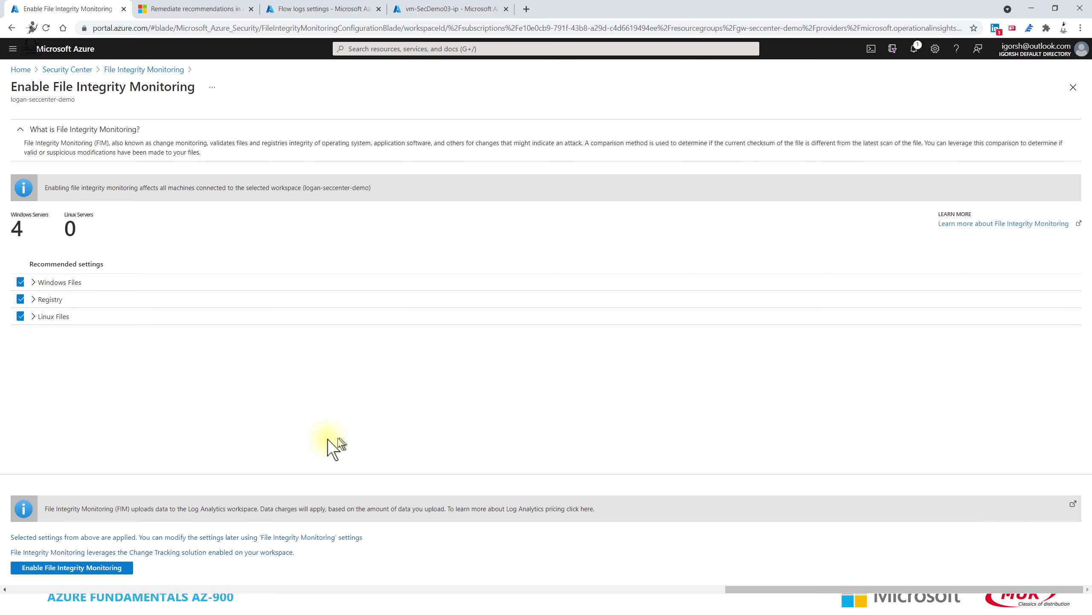
{"action": "left_click", "coordinate": [86, 568]}
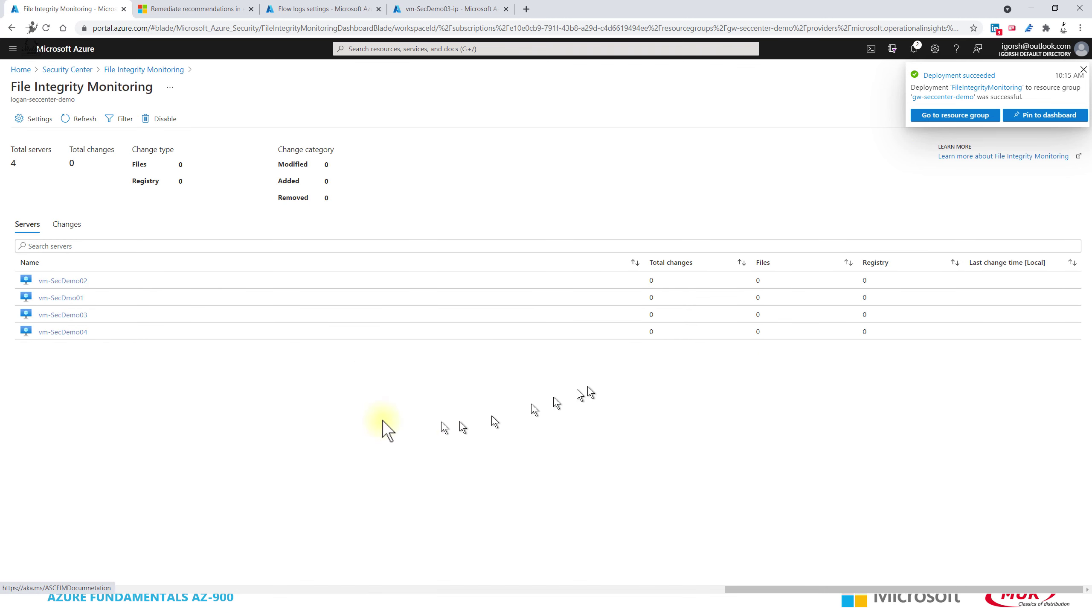
Review the File Integrity Monitoring settings for Windows registry, Windows and Linux files, file content and Windows services, and return to Security Center.
{"action": "left_click", "coordinate": [37, 120]}
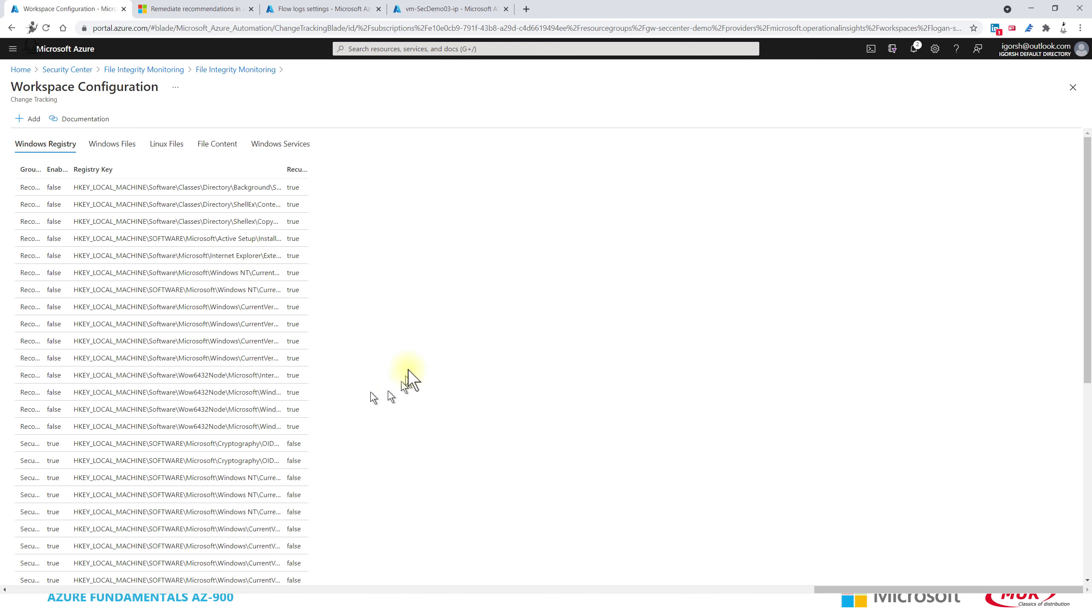
{"action": "scroll", "coordinate": [406, 355], "scroll_direction": "down", "scroll_amount": 6}
{"action": "scroll", "coordinate": [405, 359], "scroll_direction": "up", "scroll_amount": 6}
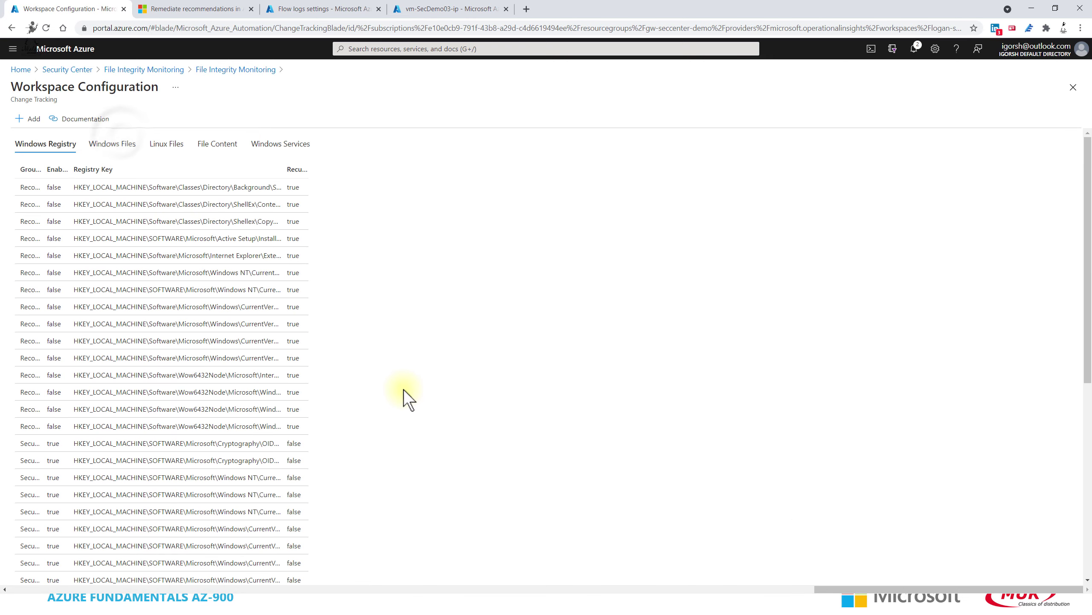
{"action": "left_click", "coordinate": [127, 144]}
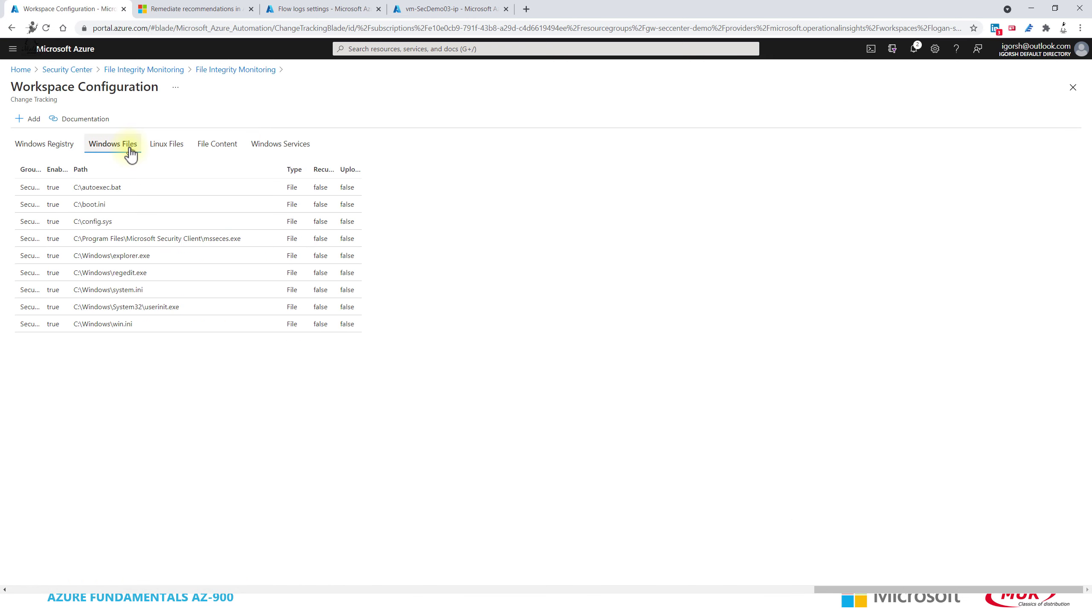
{"action": "left_click", "coordinate": [172, 146]}
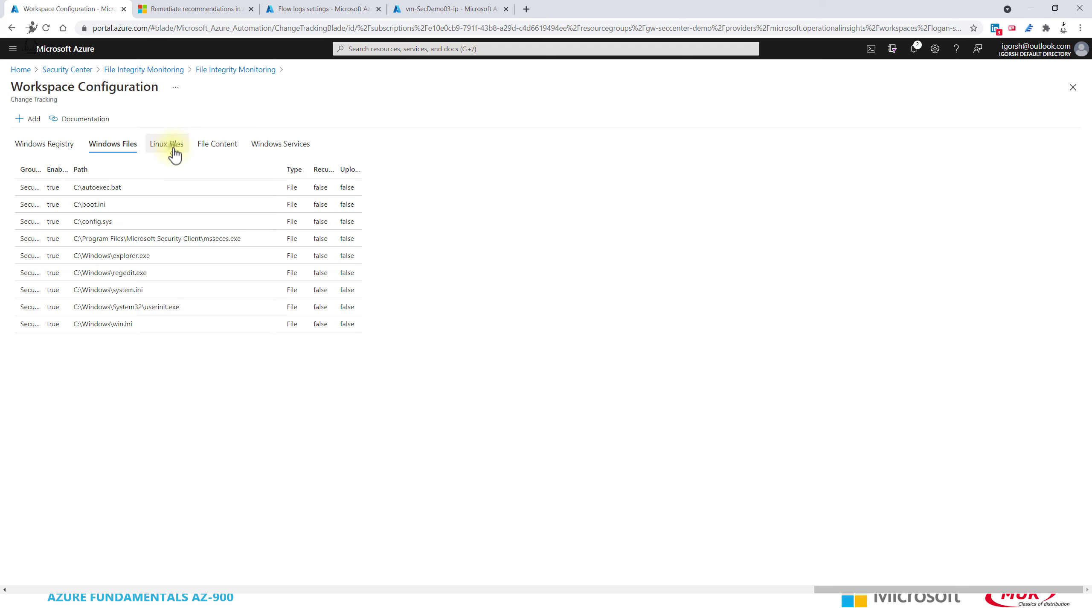
{"action": "left_click", "coordinate": [241, 149]}
{"action": "left_click", "coordinate": [281, 148]}
{"action": "left_click", "coordinate": [229, 147]}
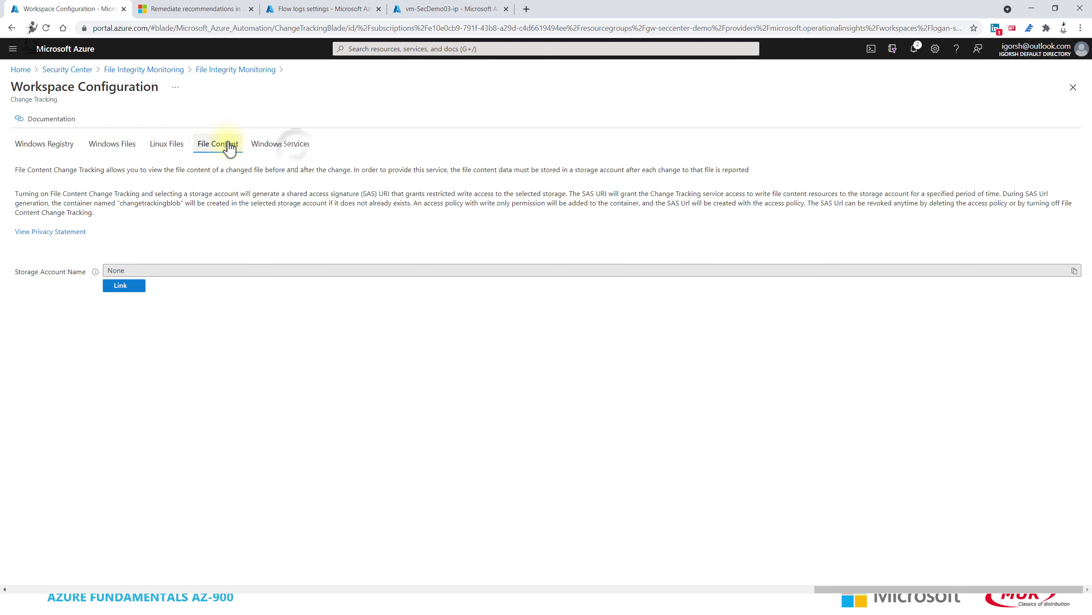
{"action": "left_click", "coordinate": [294, 146]}
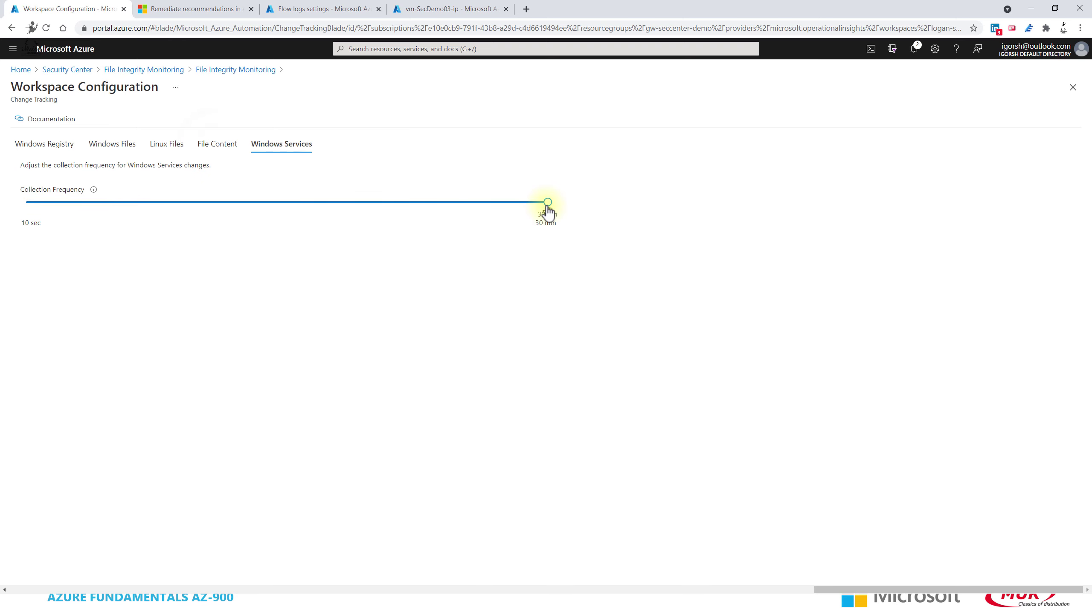
{"action": "left_click", "coordinate": [217, 147]}
{"action": "left_click", "coordinate": [110, 146]}
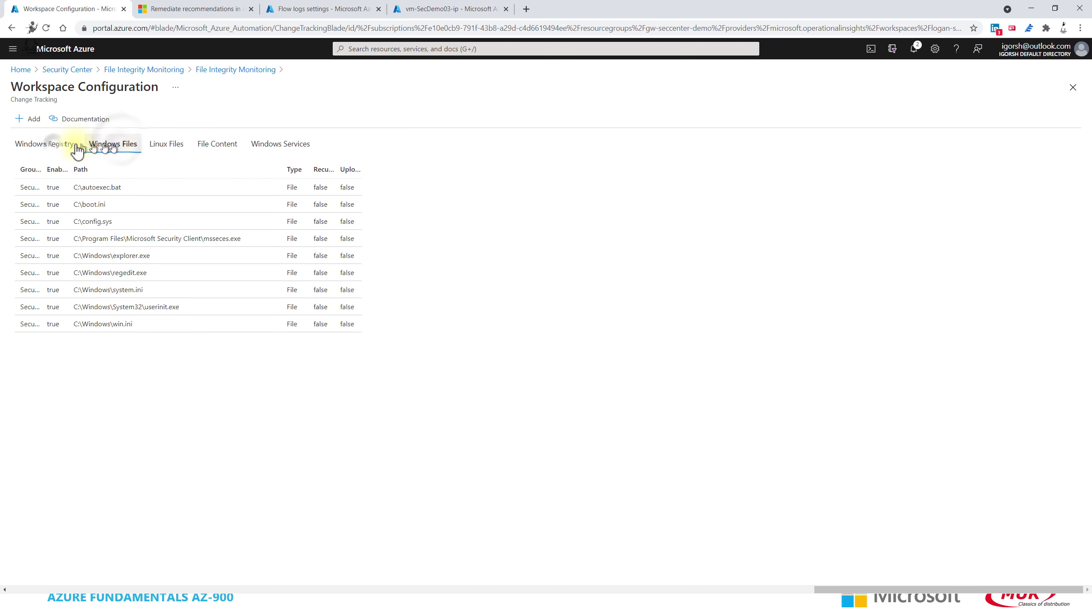
{"action": "left_click", "coordinate": [77, 148]}
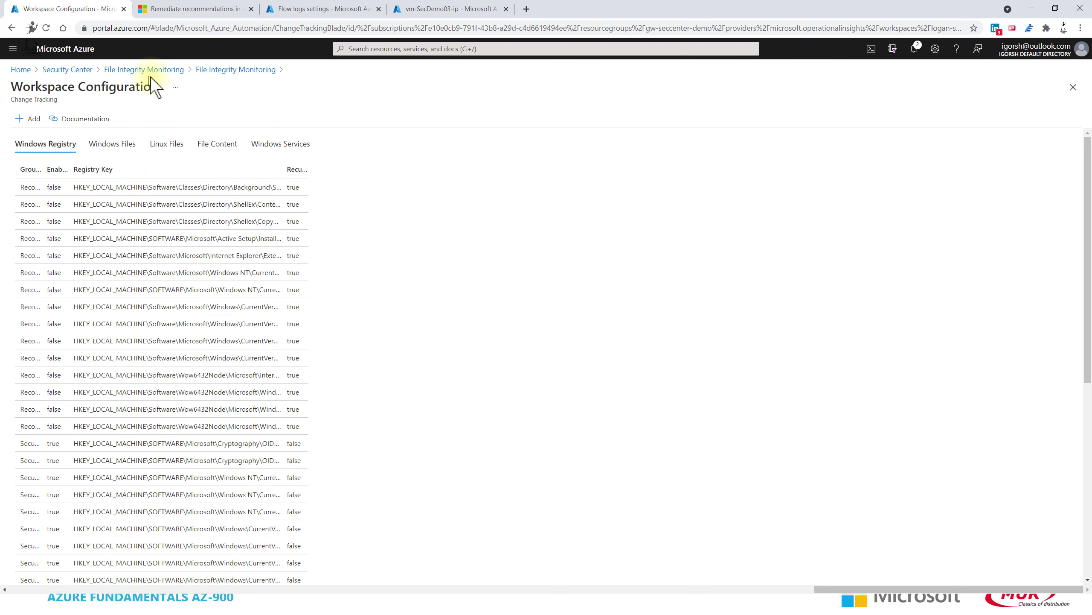
{"action": "left_click", "coordinate": [64, 71]}
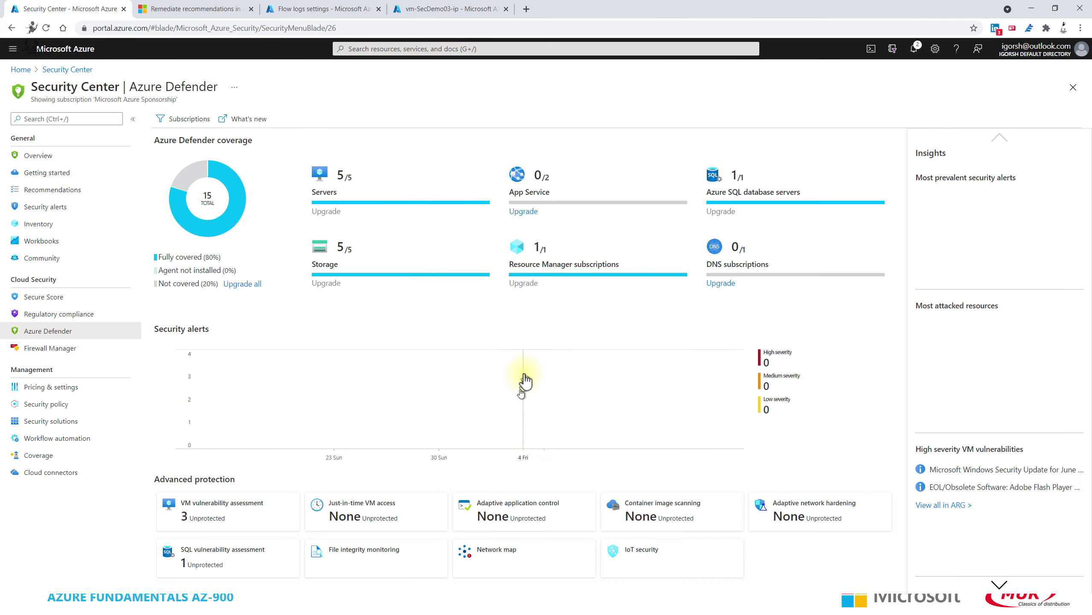
Open the network map and examine the information and allowed traffic of vm-SecDmo01.
{"action": "left_click", "coordinate": [512, 568]}
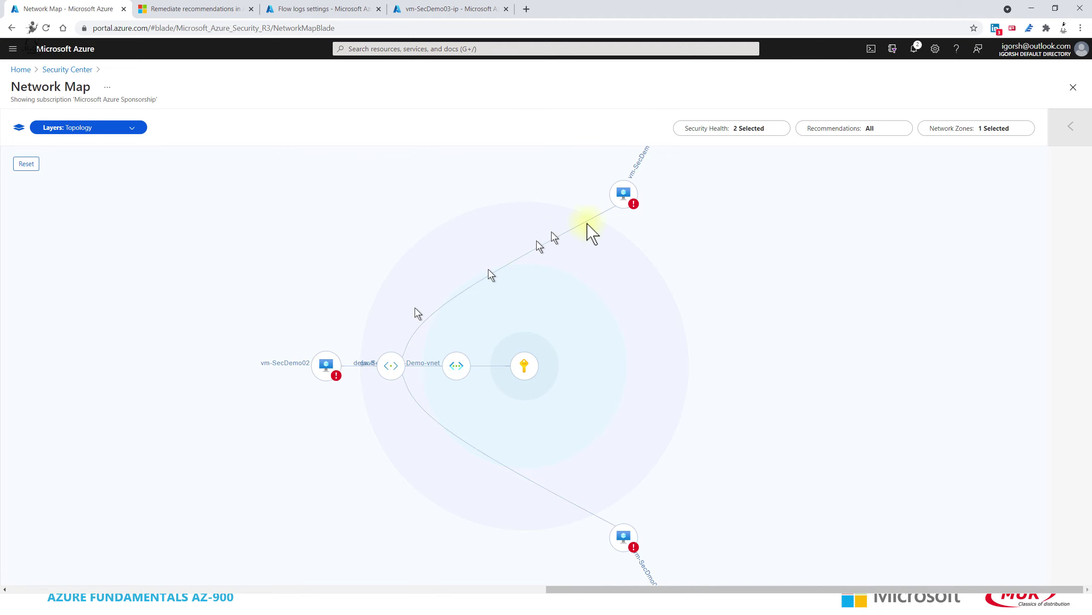
{"action": "left_click", "coordinate": [622, 202]}
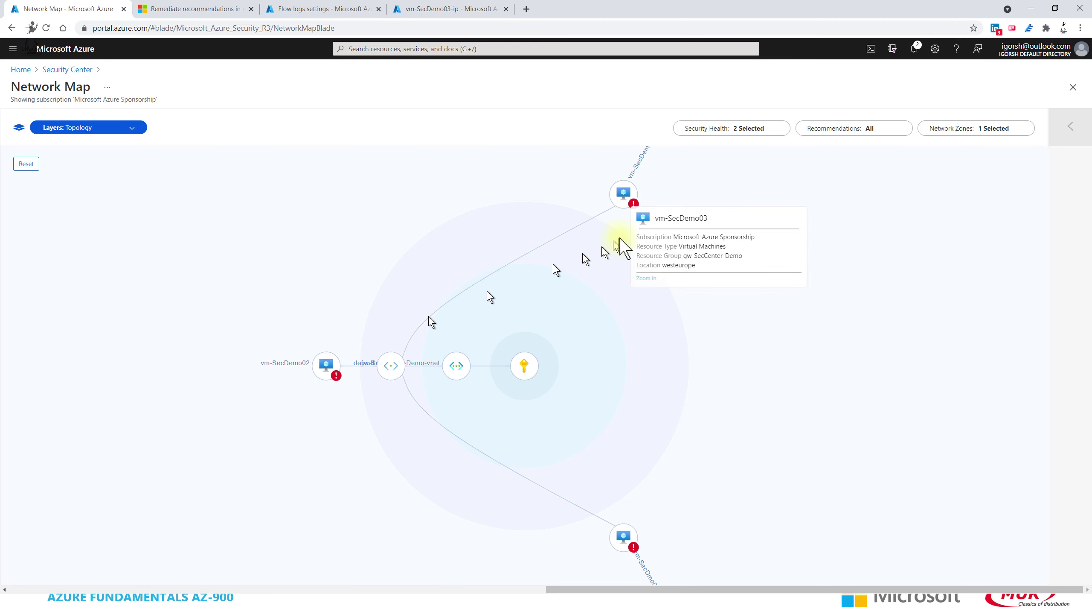
{"action": "left_click", "coordinate": [623, 536]}
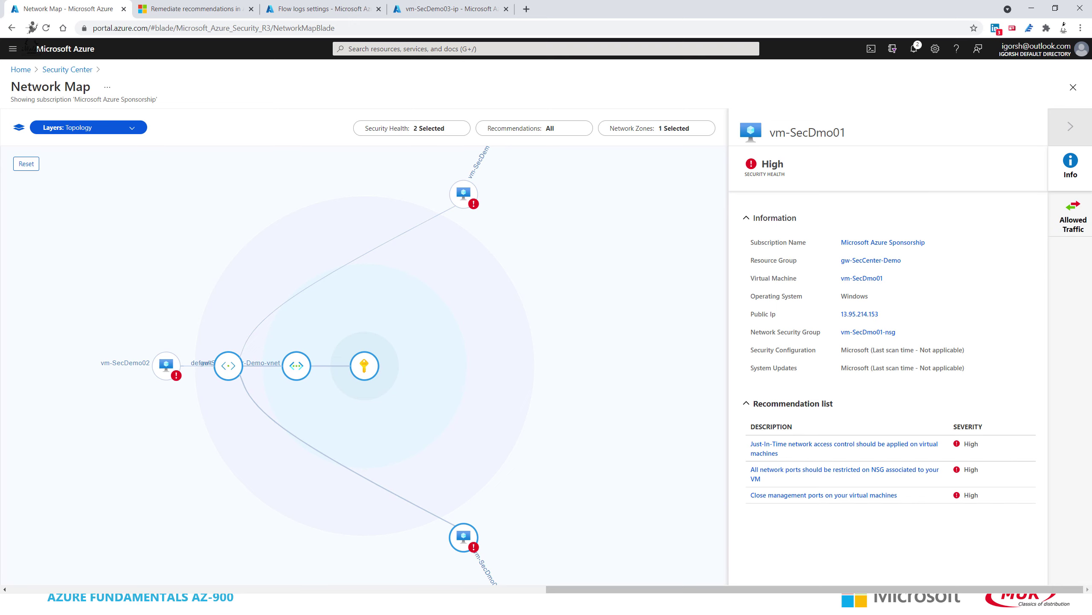
{"action": "left_click", "coordinate": [1075, 234]}
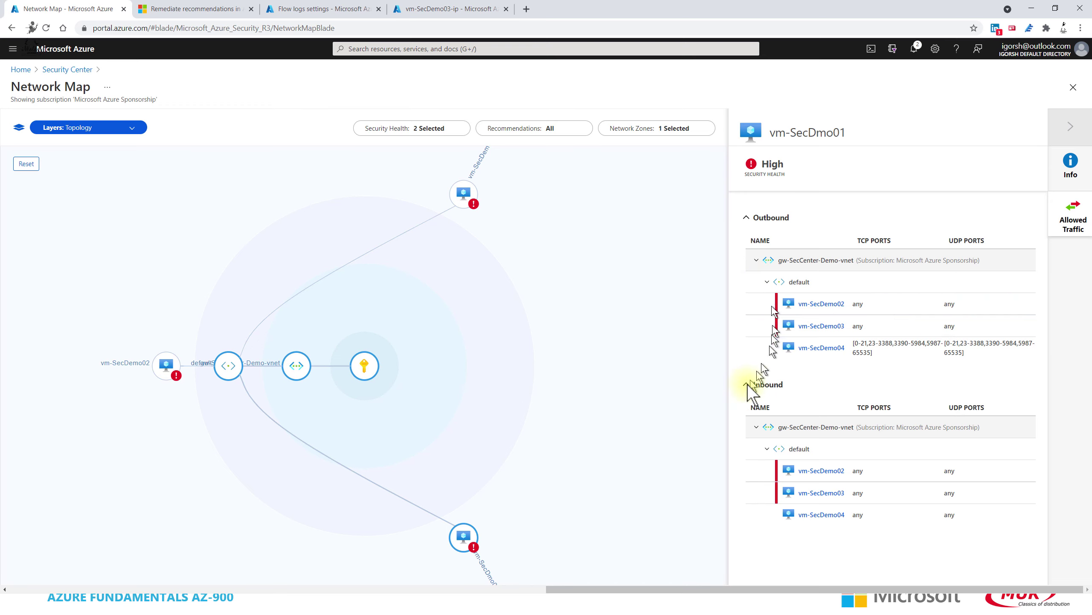
Show the Allowed Traffic layer on the network map and add Healthy and Low to the security health filter.
{"action": "left_click", "coordinate": [108, 130]}
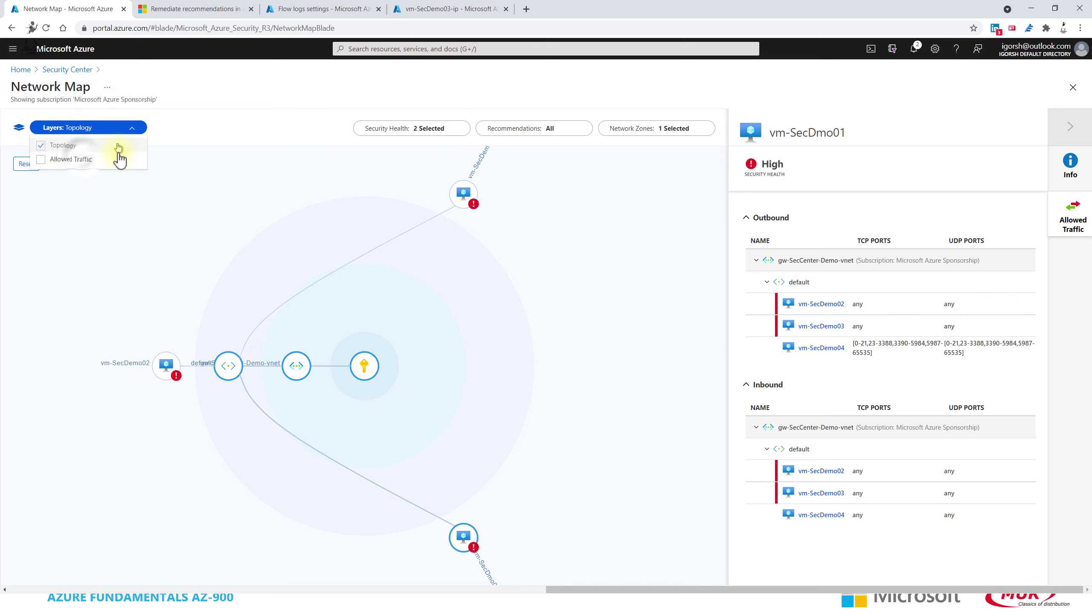
{"action": "left_click", "coordinate": [81, 159]}
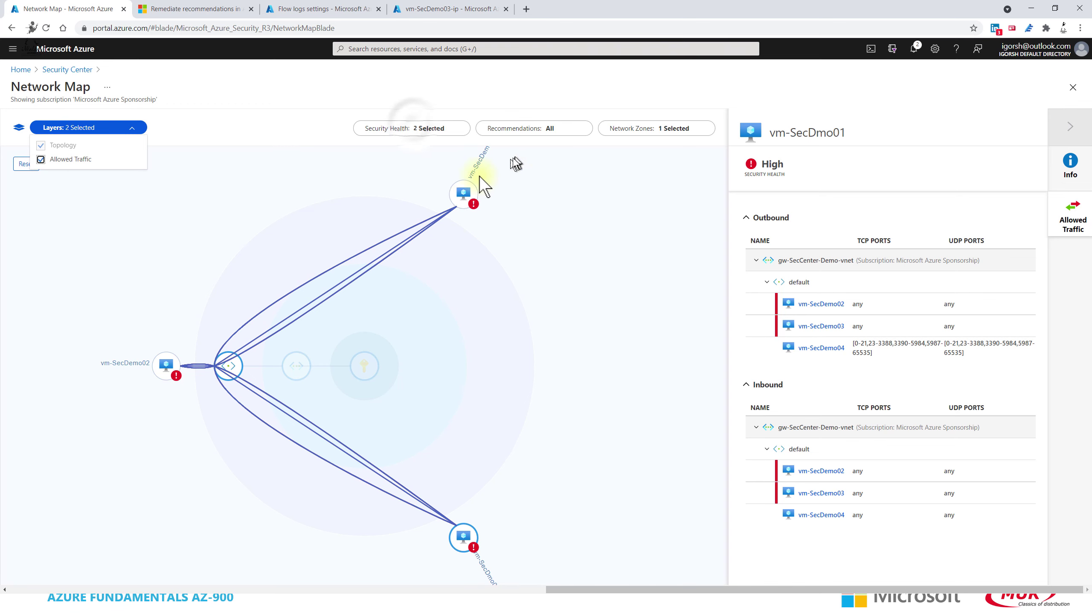
{"action": "left_click", "coordinate": [413, 129]}
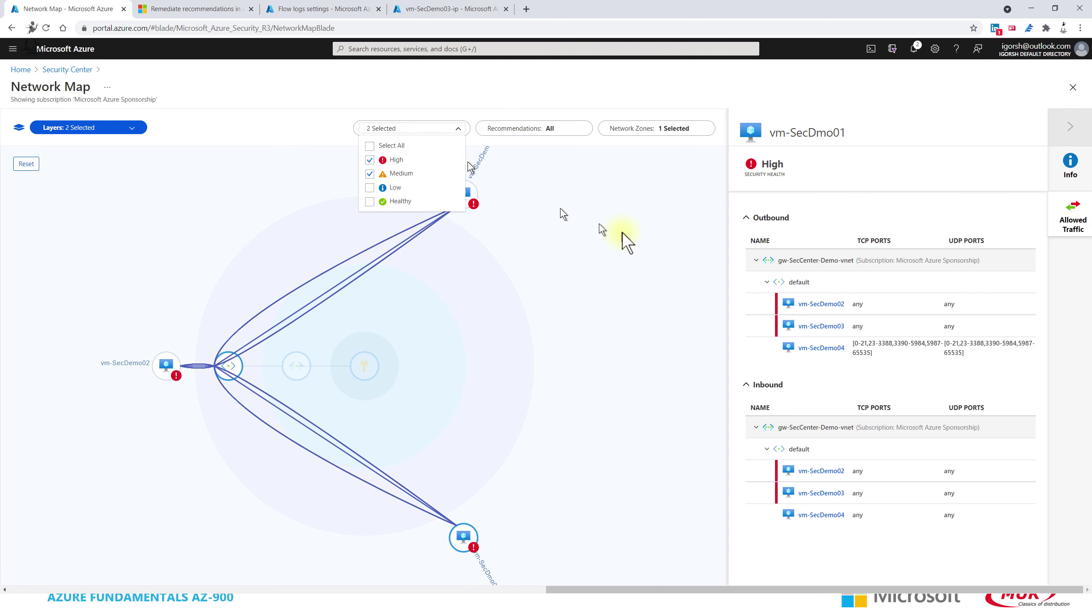
{"action": "left_click", "coordinate": [371, 201]}
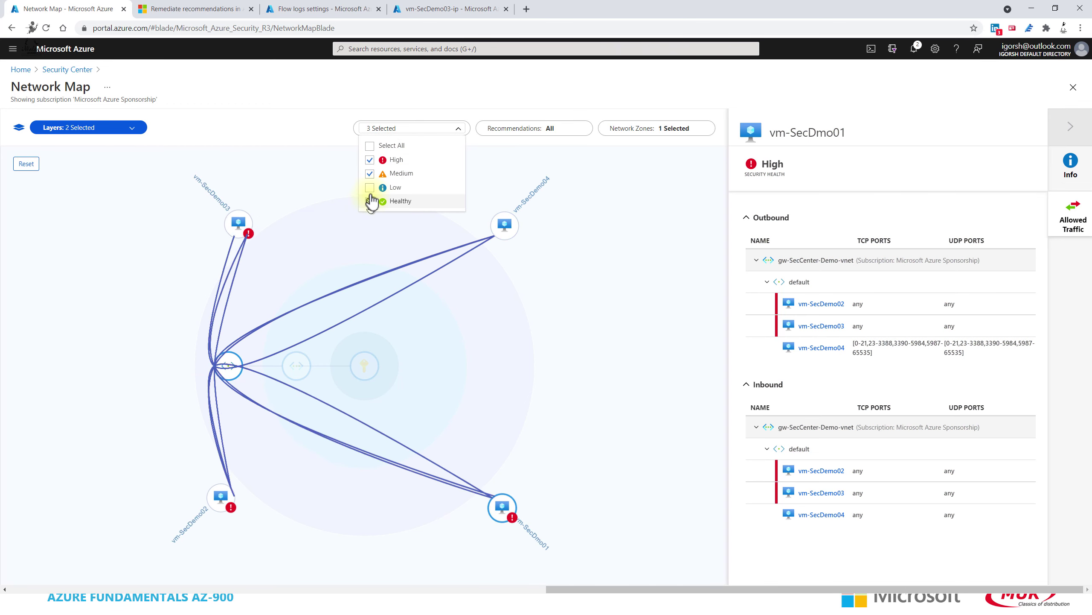
{"action": "left_click", "coordinate": [371, 188]}
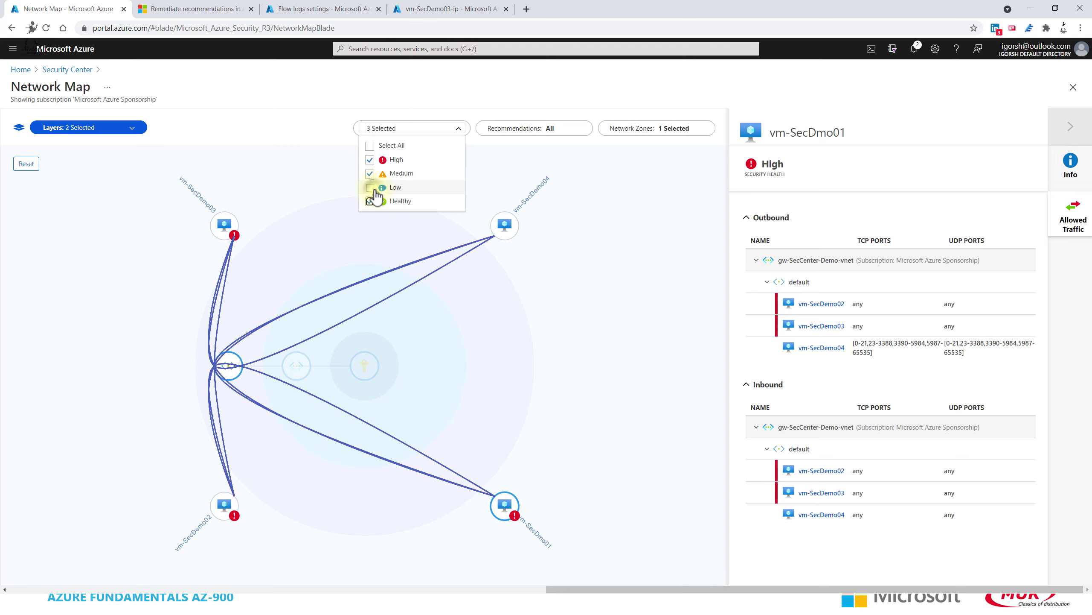
Hide the Allowed Traffic layer on the network map and view the options of the recommendations filter.
{"action": "left_click", "coordinate": [82, 138]}
{"action": "left_click", "coordinate": [85, 159]}
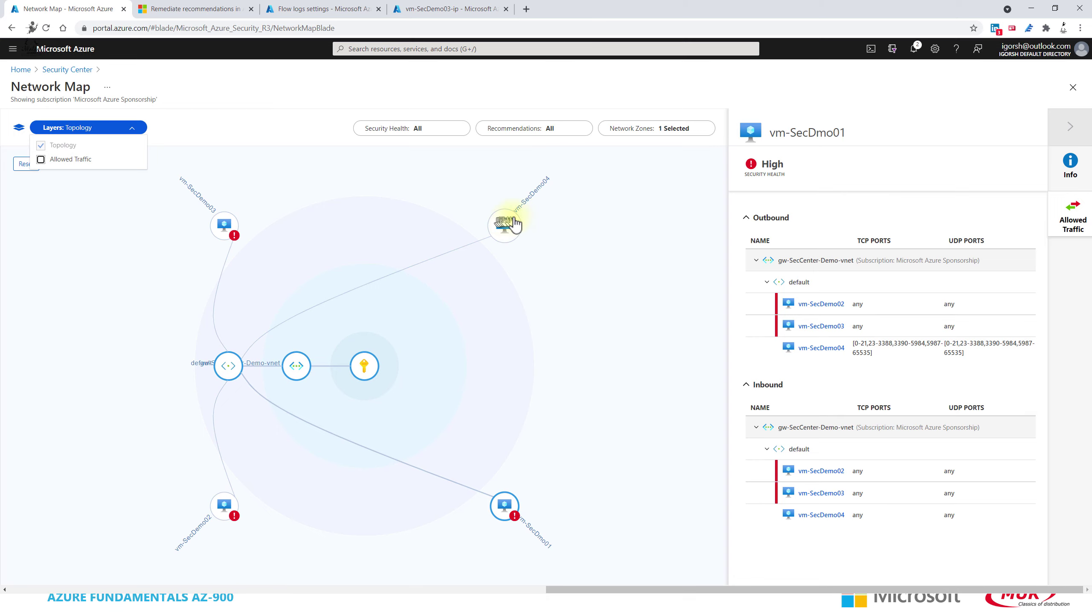
{"action": "left_click", "coordinate": [592, 236]}
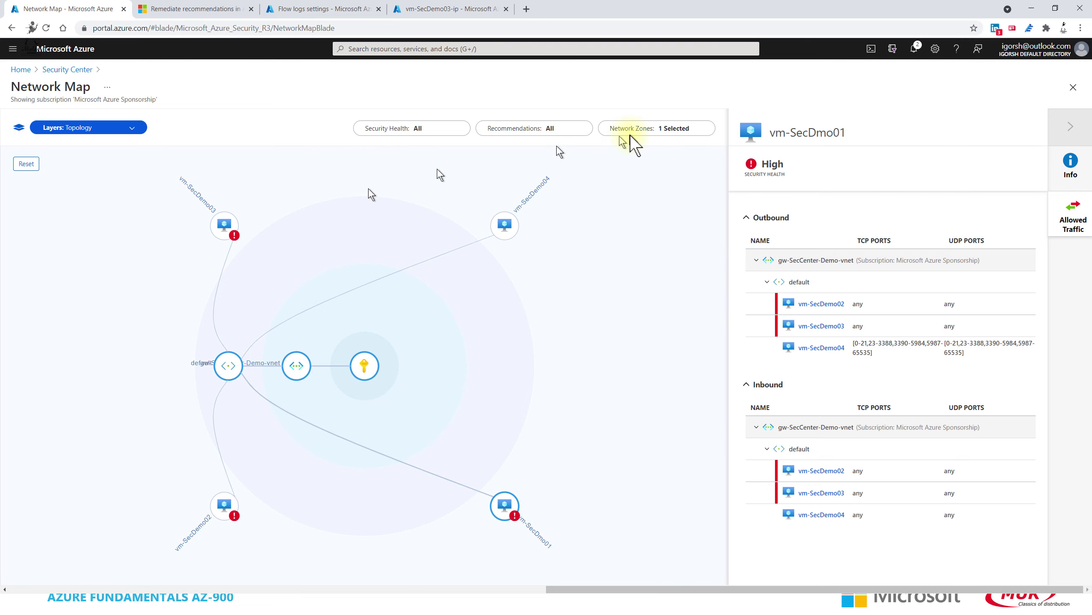
{"action": "left_click", "coordinate": [542, 129]}
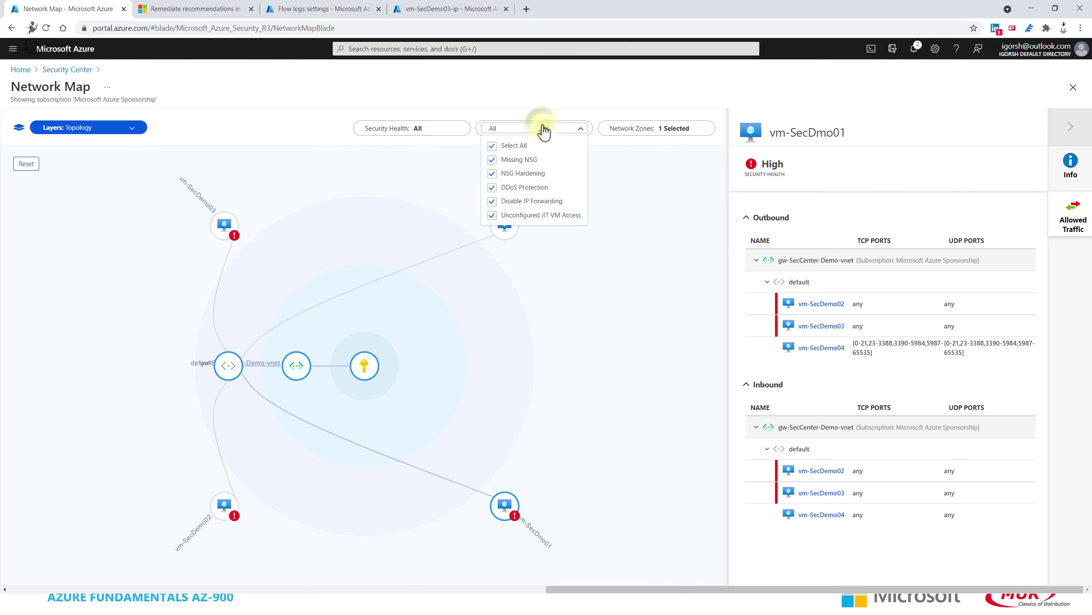
{"action": "left_click", "coordinate": [544, 129]}
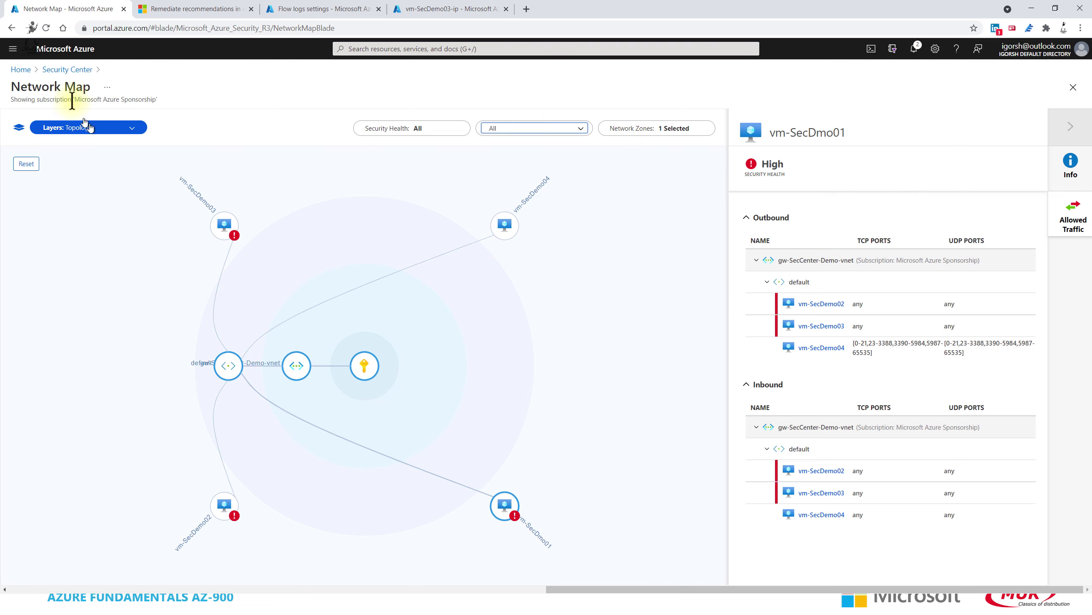
Display the allowed traffic details of vm-SecDemo03 and turn the Allowed Traffic layer back on.
{"action": "left_click", "coordinate": [224, 223]}
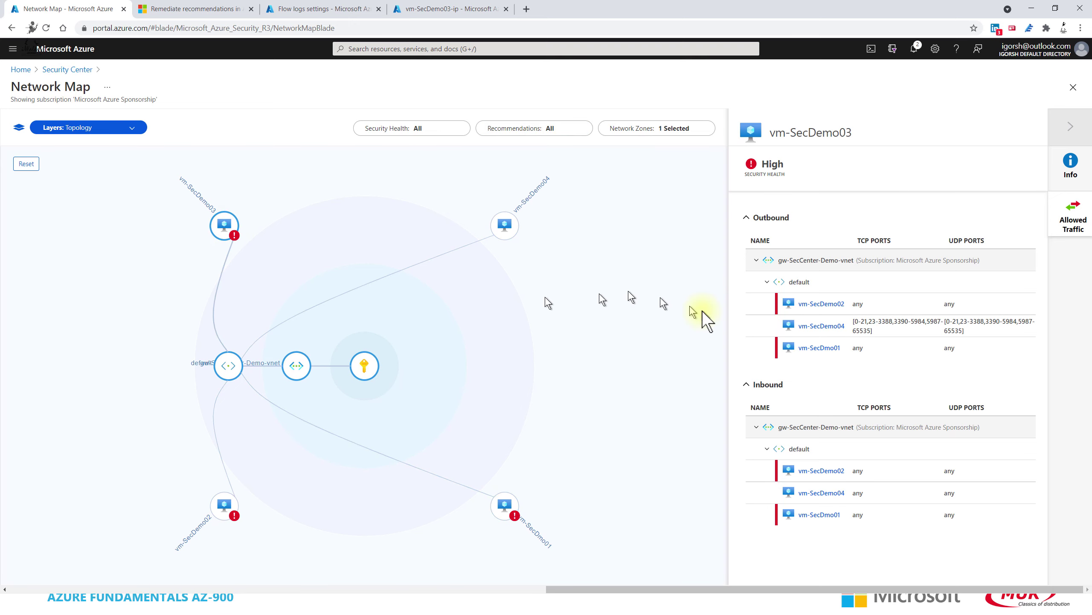
{"action": "left_click", "coordinate": [74, 129]}
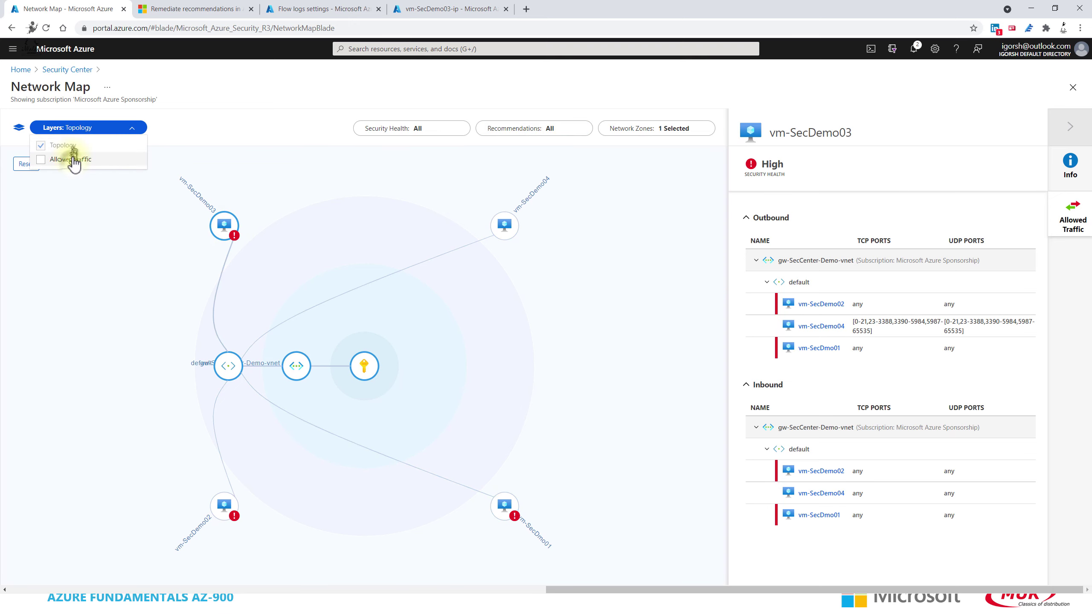
{"action": "left_click", "coordinate": [69, 159]}
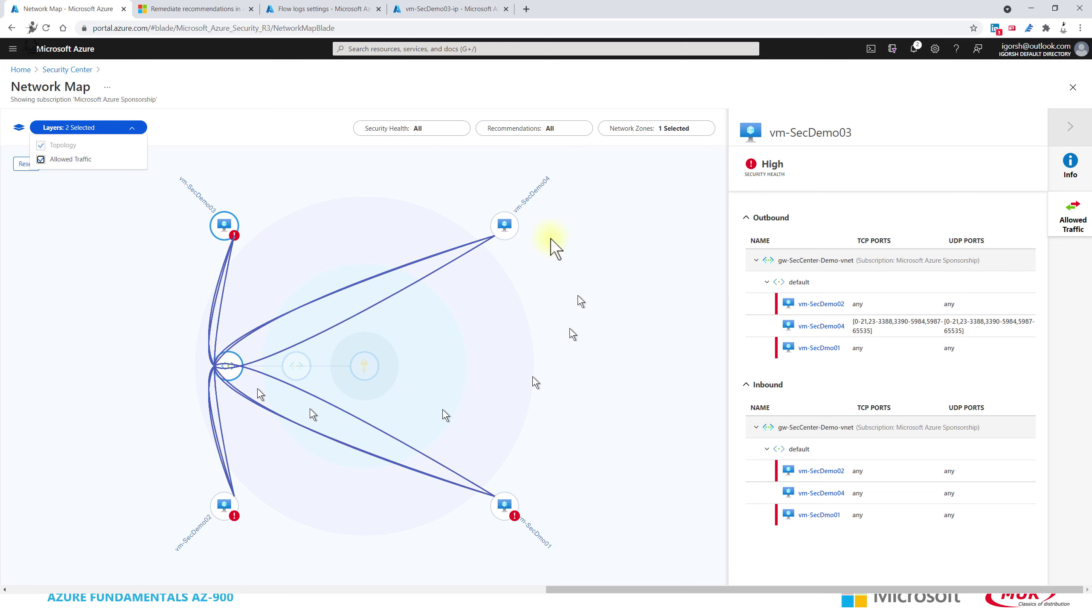
Review the unhealthy and healthy virtual machines in Azure Defender's VM vulnerability assessment and return to the Azure Defender overview.
{"action": "left_click", "coordinate": [49, 70]}
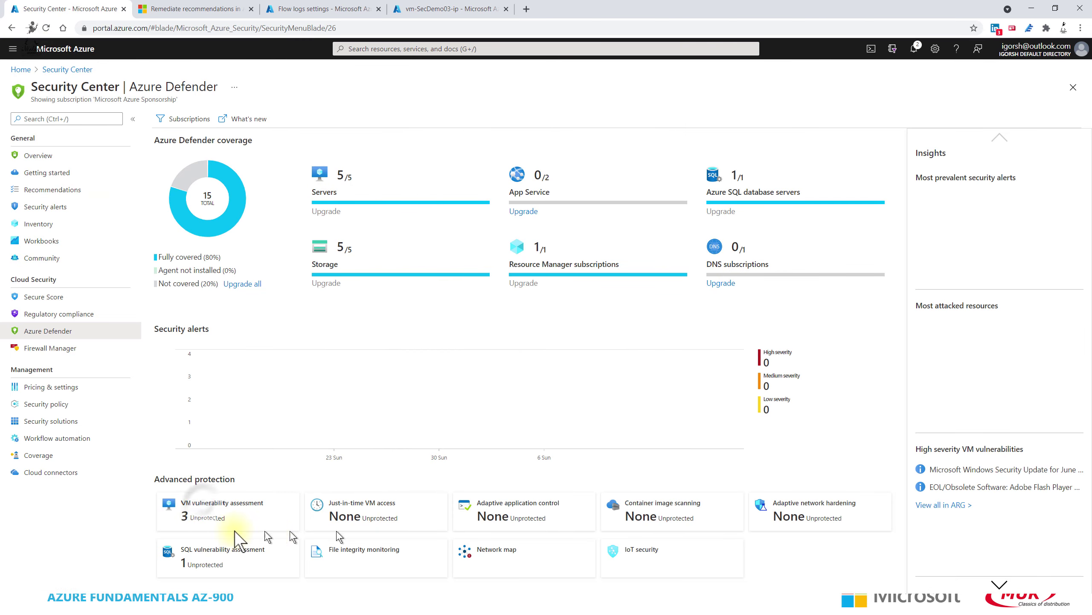
{"action": "left_click", "coordinate": [204, 510]}
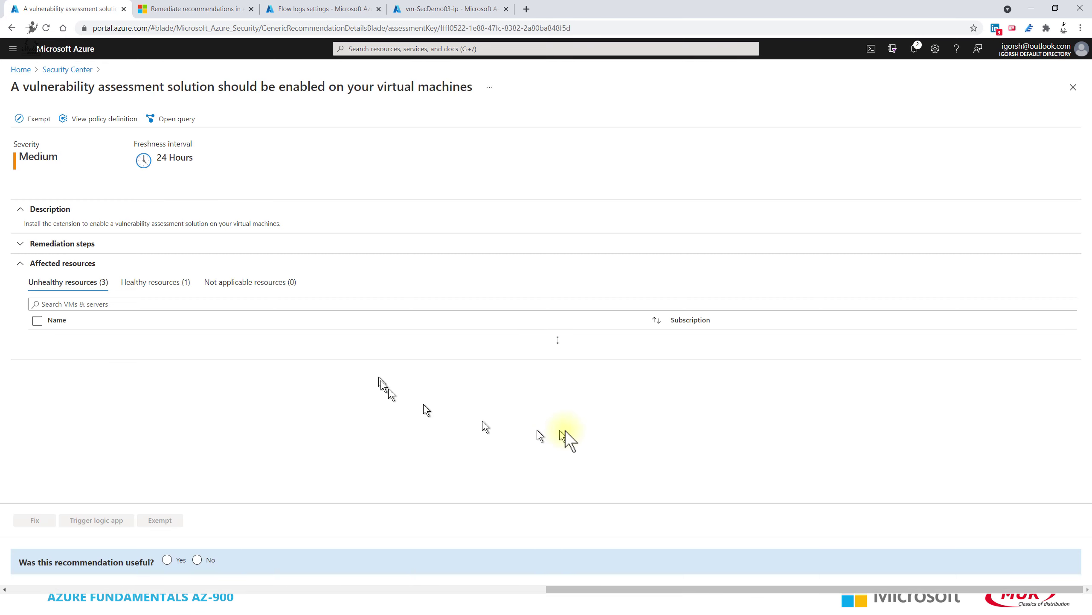
{"action": "left_click", "coordinate": [153, 282]}
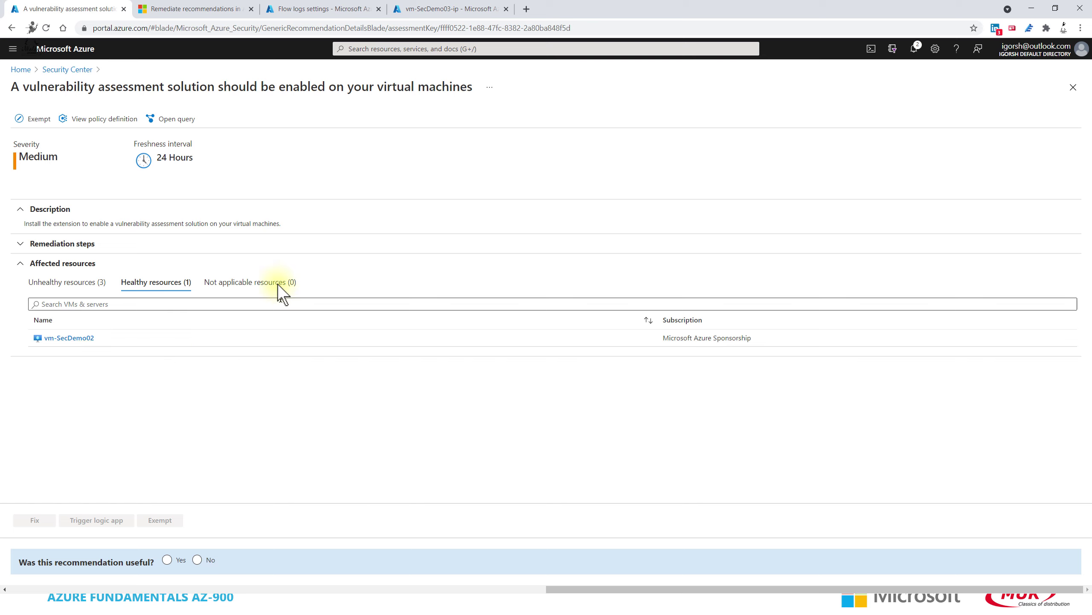
{"action": "left_click", "coordinate": [44, 284]}
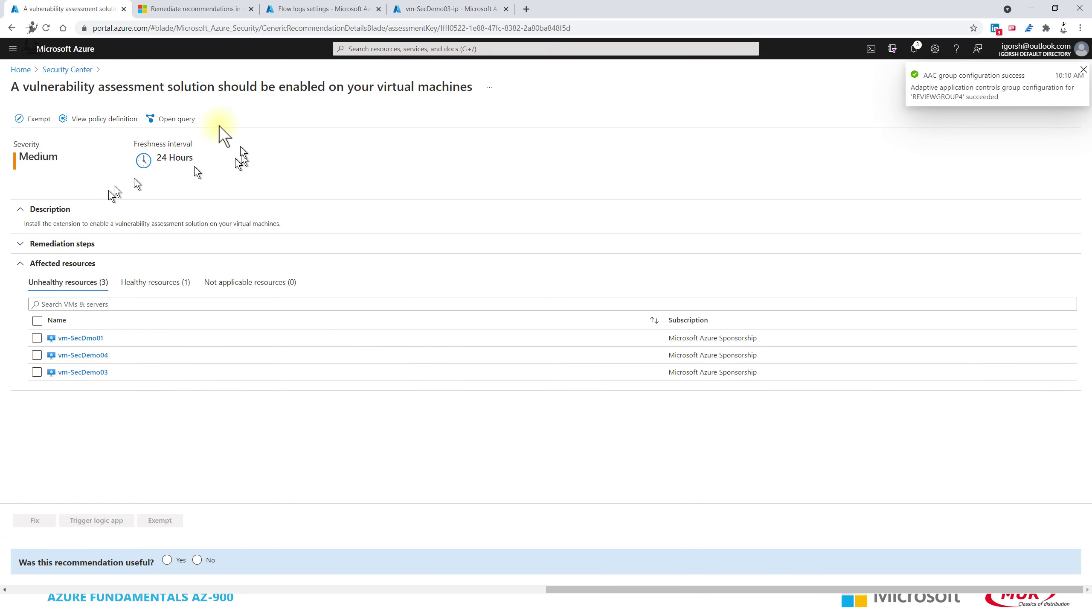
{"action": "left_click", "coordinate": [67, 69]}
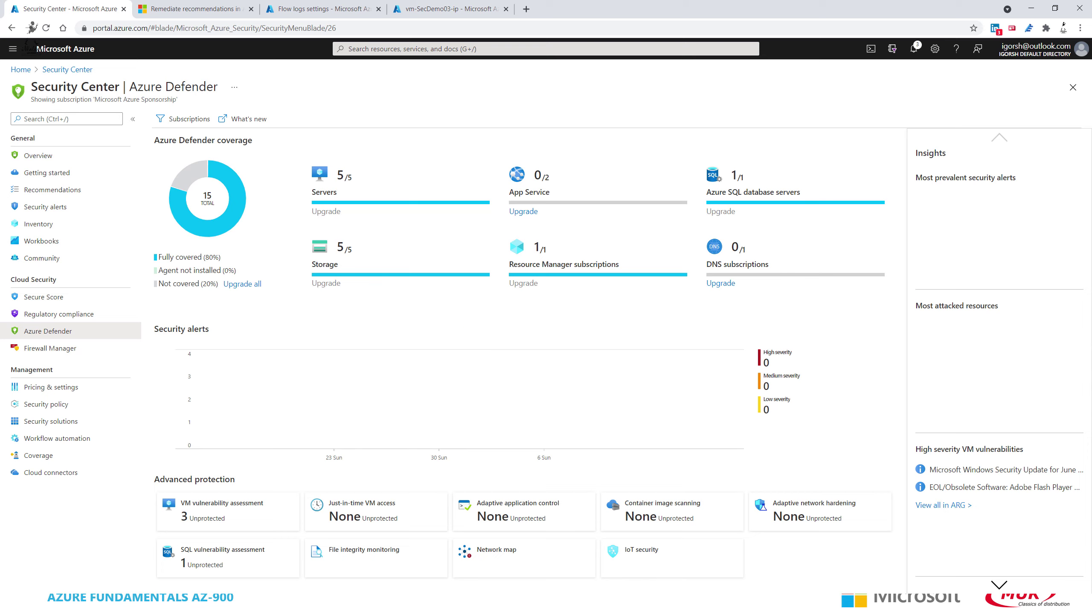
{"action": "left_click", "coordinate": [1031, 8]}
{"action": "left_click", "coordinate": [1031, 8]}
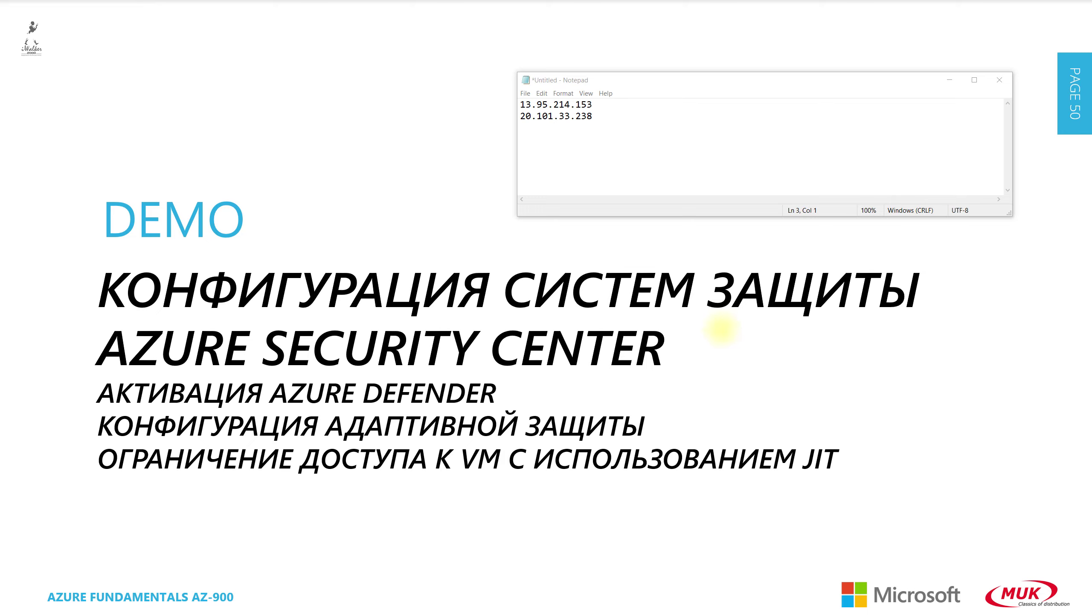
{"action": "left_click", "coordinate": [735, 405]}
{"action": "key", "text": "Right"}
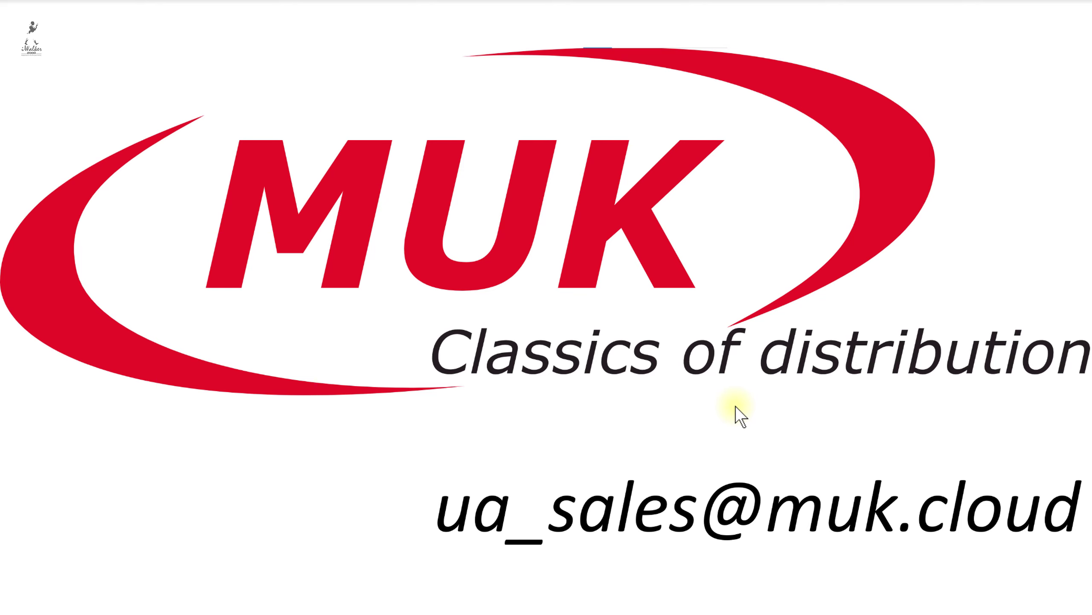
{"action": "key", "text": "Left"}
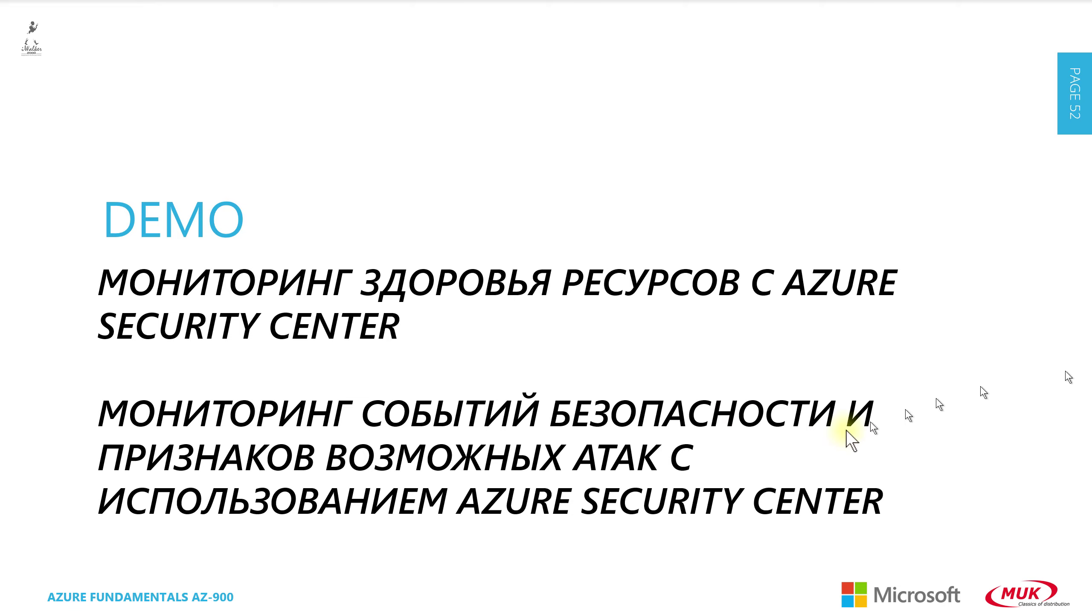
{"action": "key", "text": "alt+Tab"}
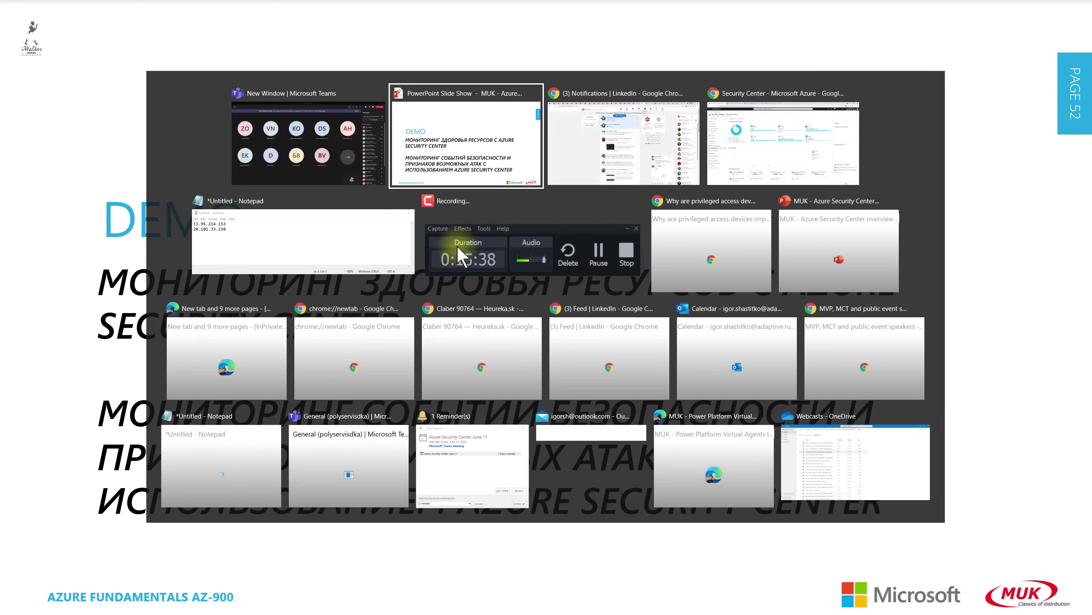
{"action": "key", "text": "Escape"}
{"action": "key", "text": "alt+Tab"}
{"action": "key", "text": "alt+Tab"}
{"action": "key", "text": "alt+Tab"}
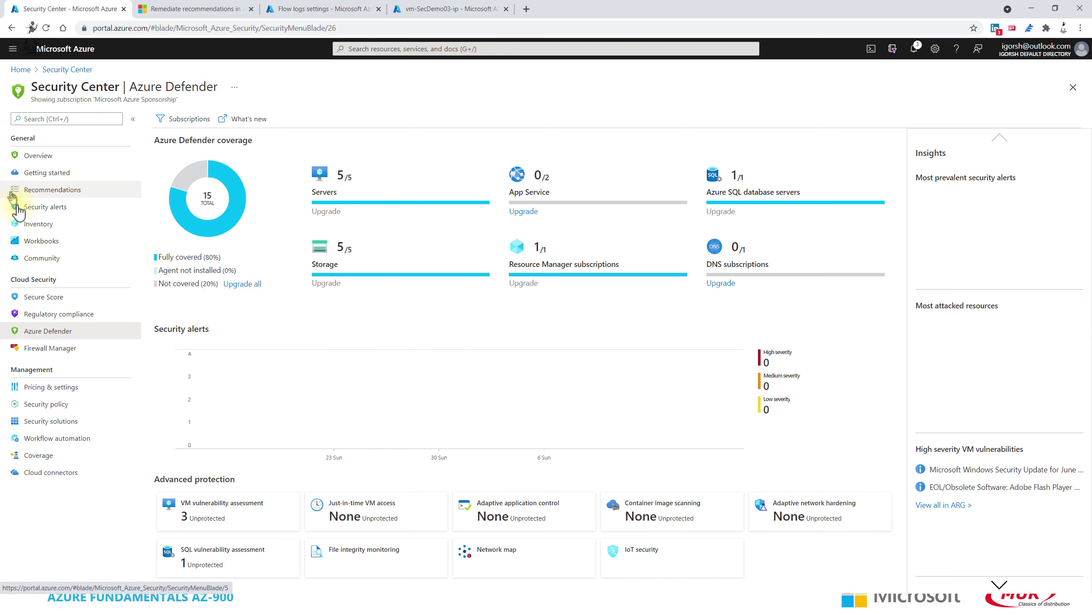
View the overall Secure Score and examine the full list of security controls in Security Center's recommendations.
{"action": "left_click", "coordinate": [43, 297]}
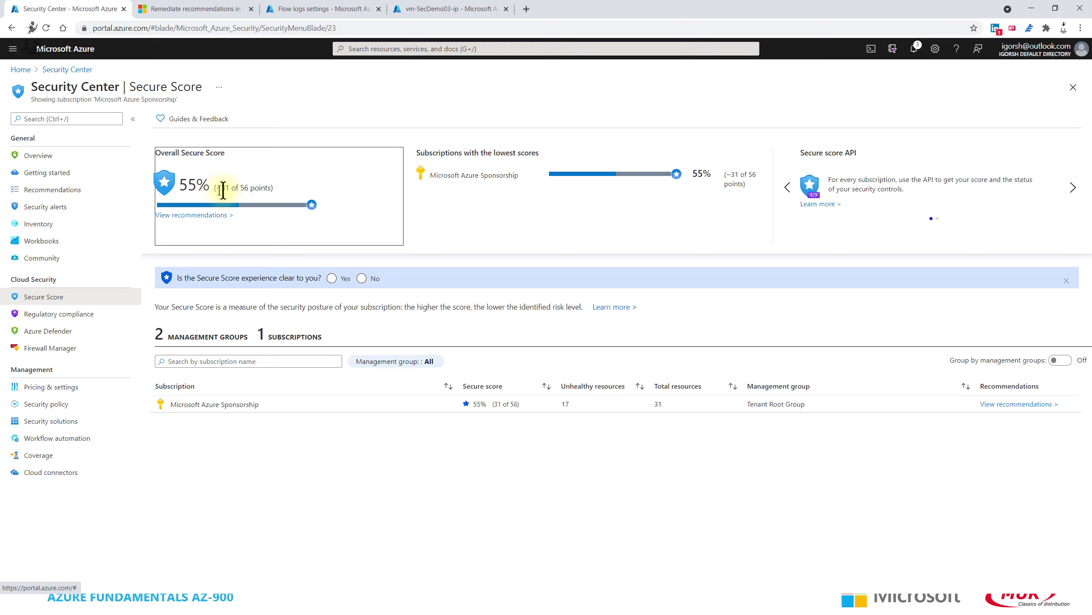
{"action": "left_click", "coordinate": [69, 189]}
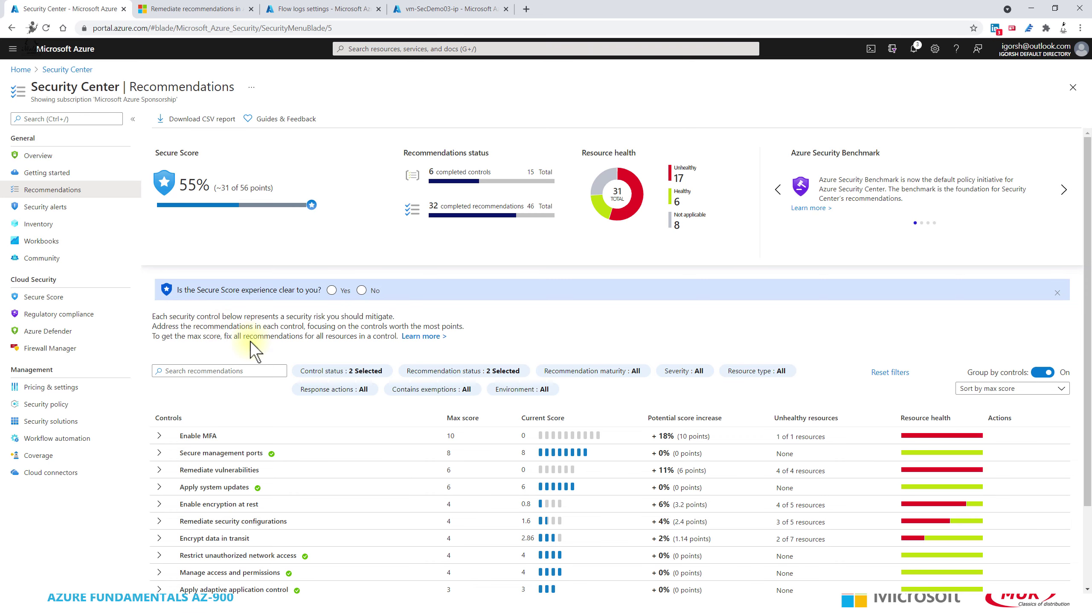
{"action": "scroll", "coordinate": [487, 510], "scroll_direction": "down", "scroll_amount": 1}
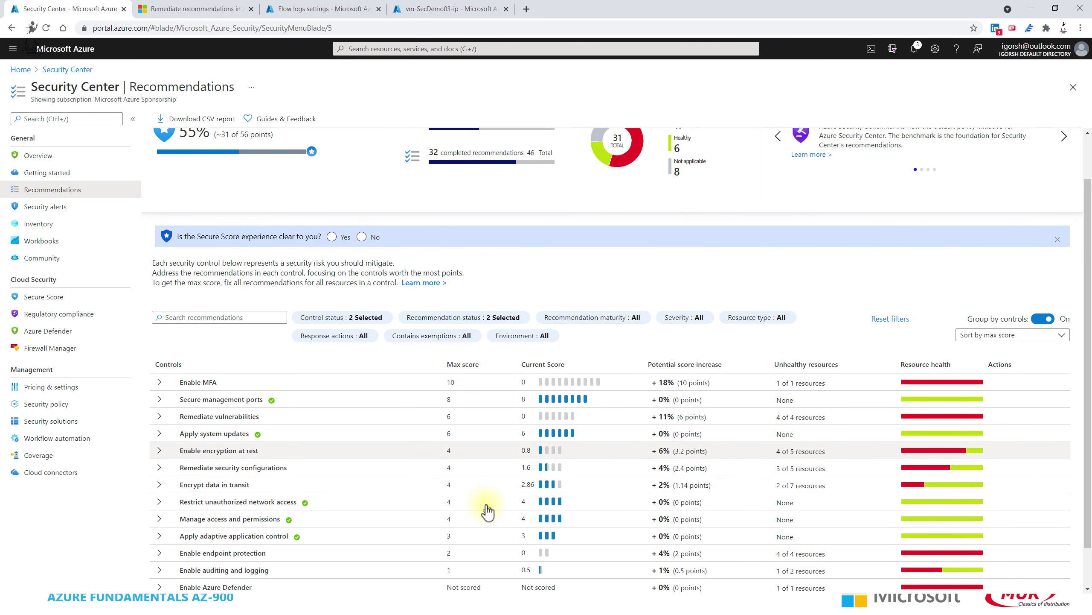
{"action": "scroll", "coordinate": [488, 473], "scroll_direction": "down", "scroll_amount": 1}
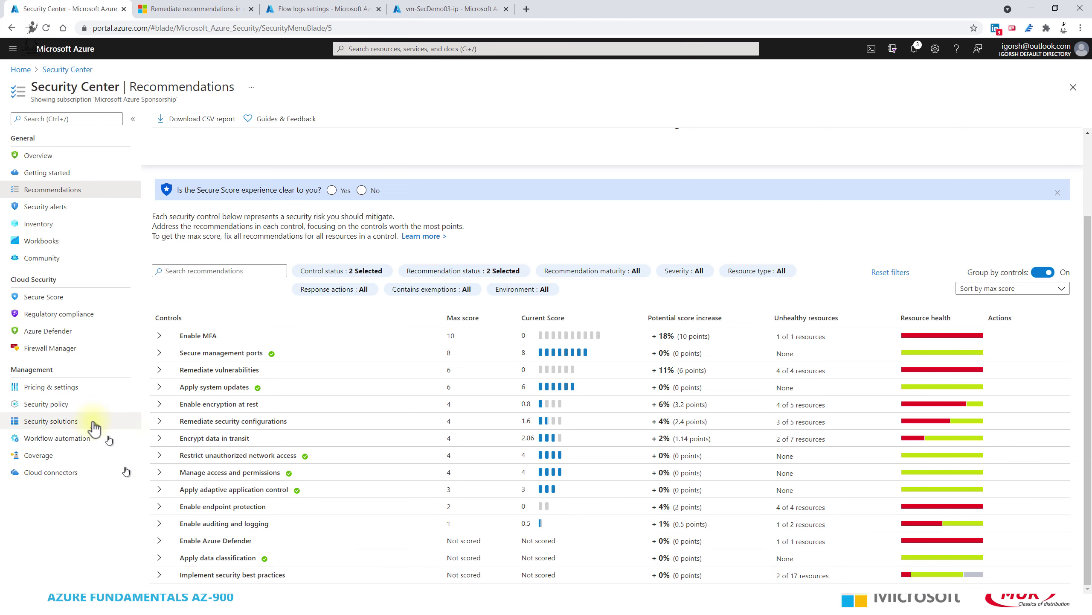
Start an exemption for the affected subscription in the Enable MFA recommendation covering accounts with write permissions.
{"action": "left_click", "coordinate": [159, 335]}
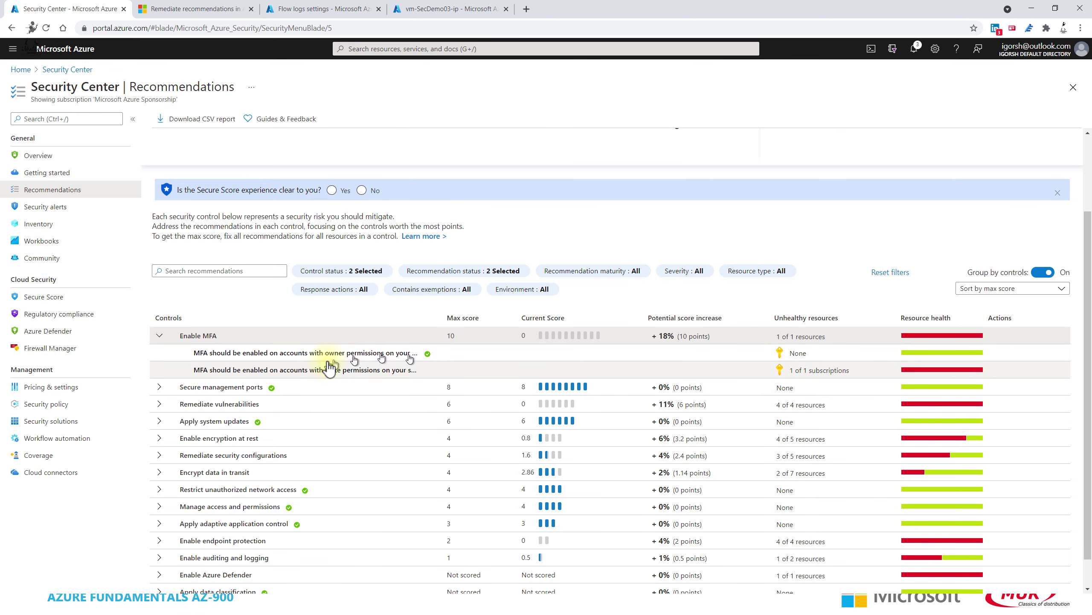
{"action": "left_click", "coordinate": [388, 381]}
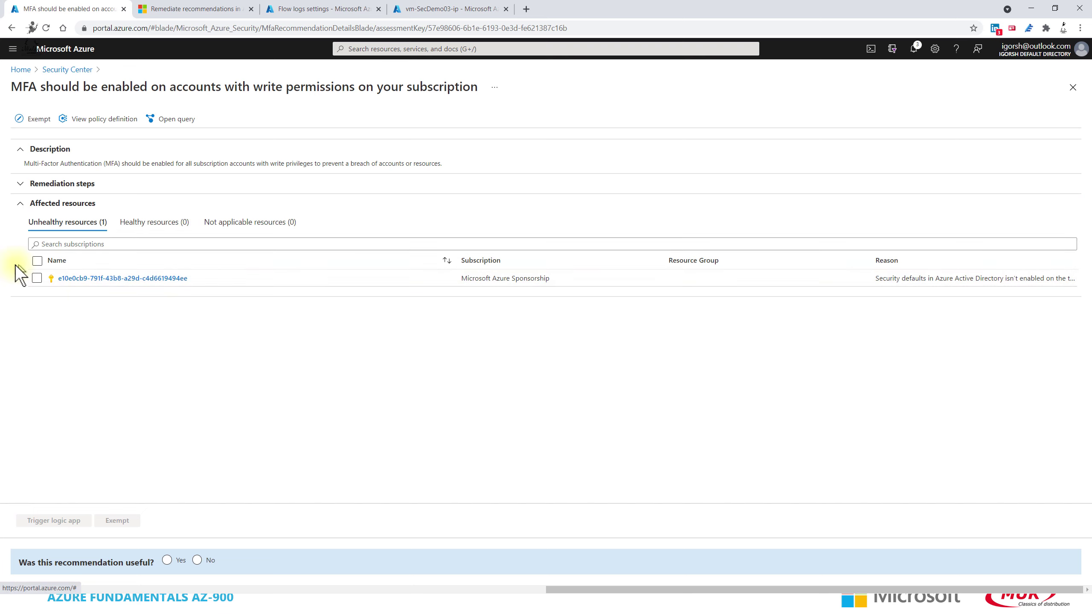
{"action": "left_click", "coordinate": [37, 277]}
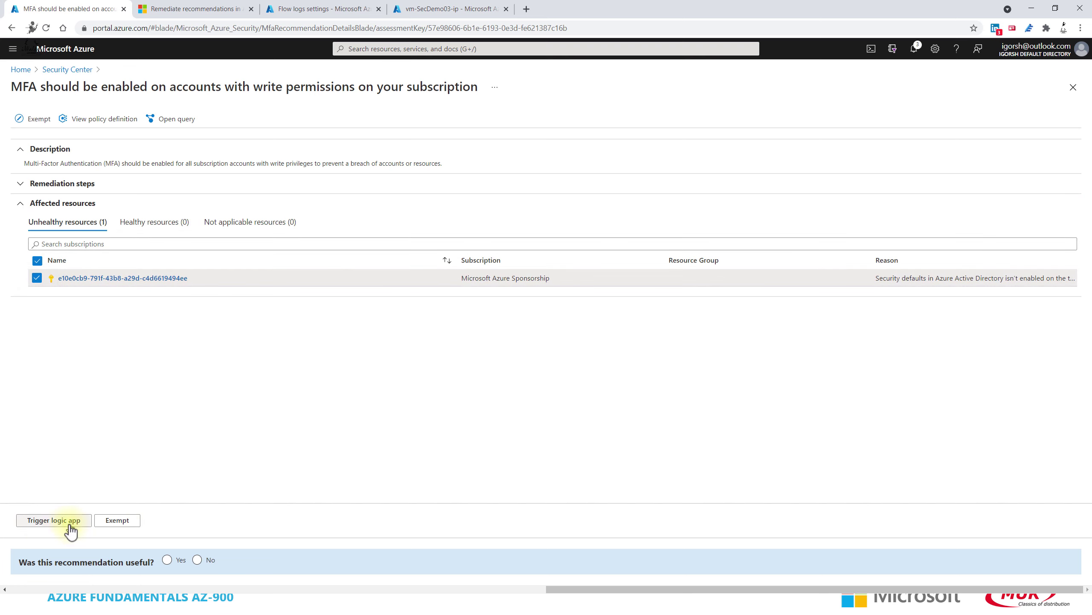
{"action": "left_click", "coordinate": [124, 521]}
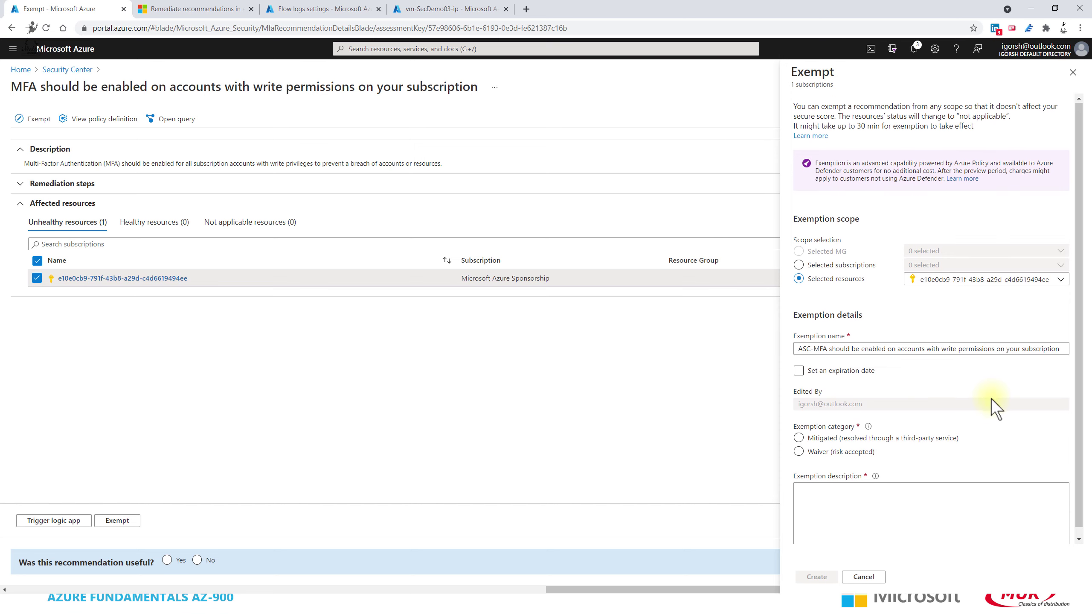
Give the MFA exemption an expiration date of 06/15/2021.
{"action": "scroll", "coordinate": [992, 399], "scroll_direction": "down", "scroll_amount": 1}
{"action": "left_click", "coordinate": [832, 429]}
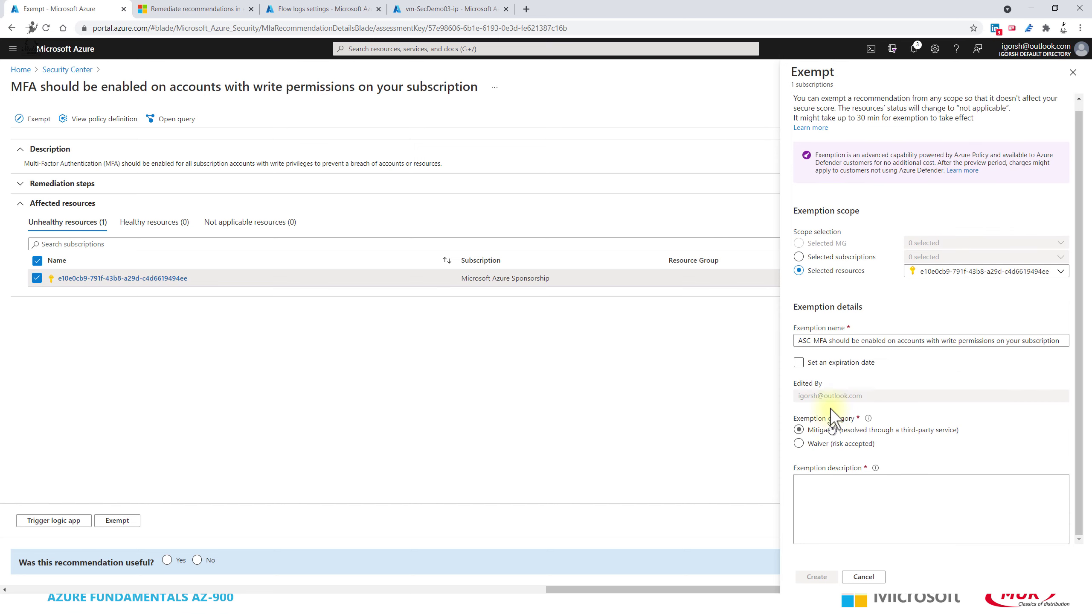
{"action": "left_click", "coordinate": [821, 361]}
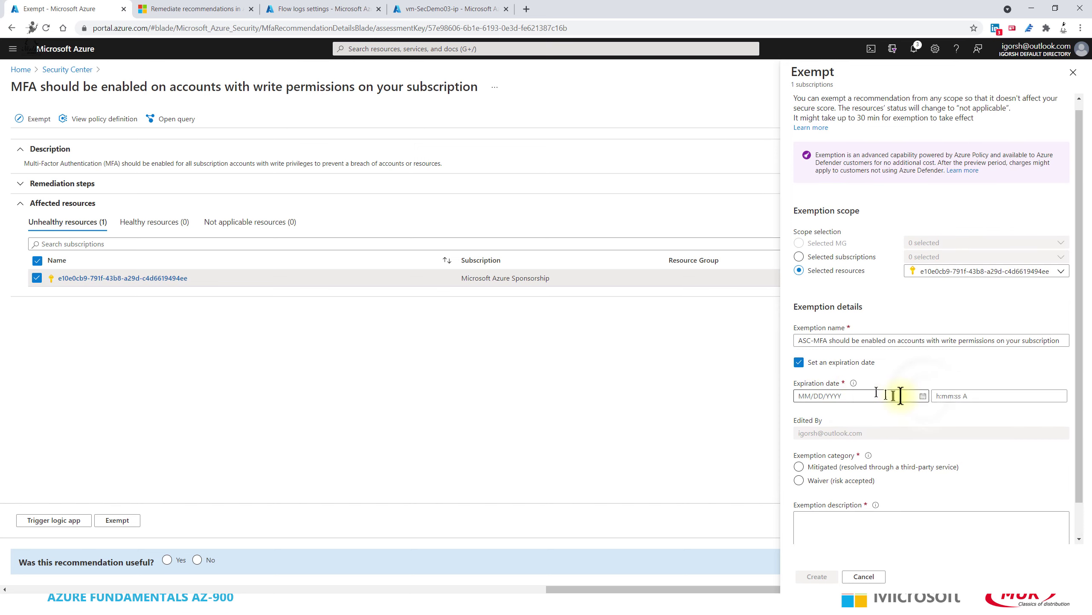
{"action": "left_click", "coordinate": [923, 396]}
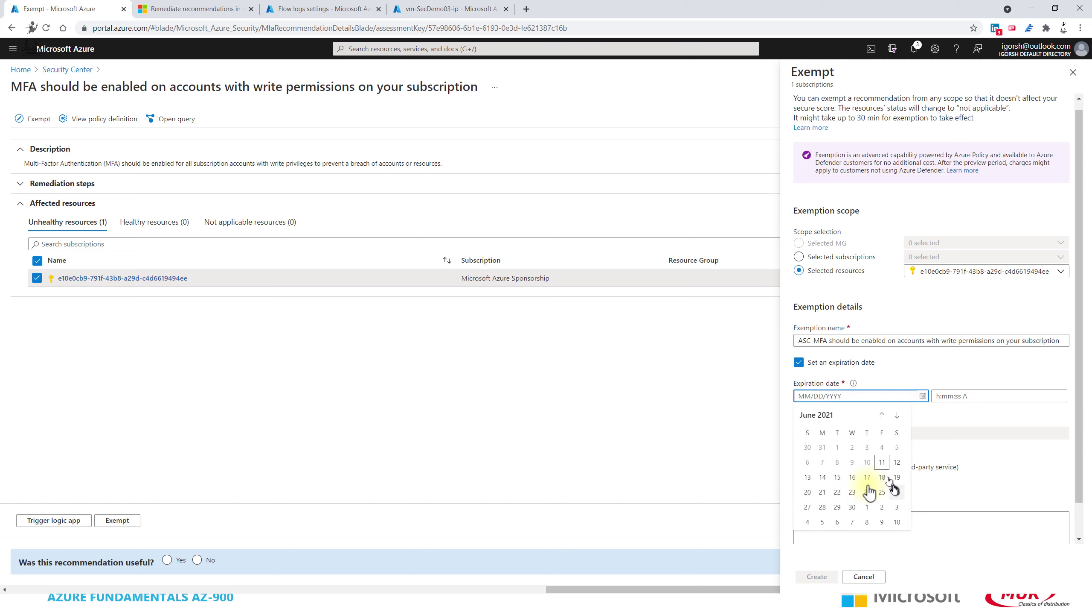
{"action": "left_click", "coordinate": [837, 476]}
Set the exemption category to Mitigated (resolved through a third-party service), fill in a short description and create the exemption.
{"action": "scroll", "coordinate": [1026, 449], "scroll_direction": "down", "scroll_amount": 1}
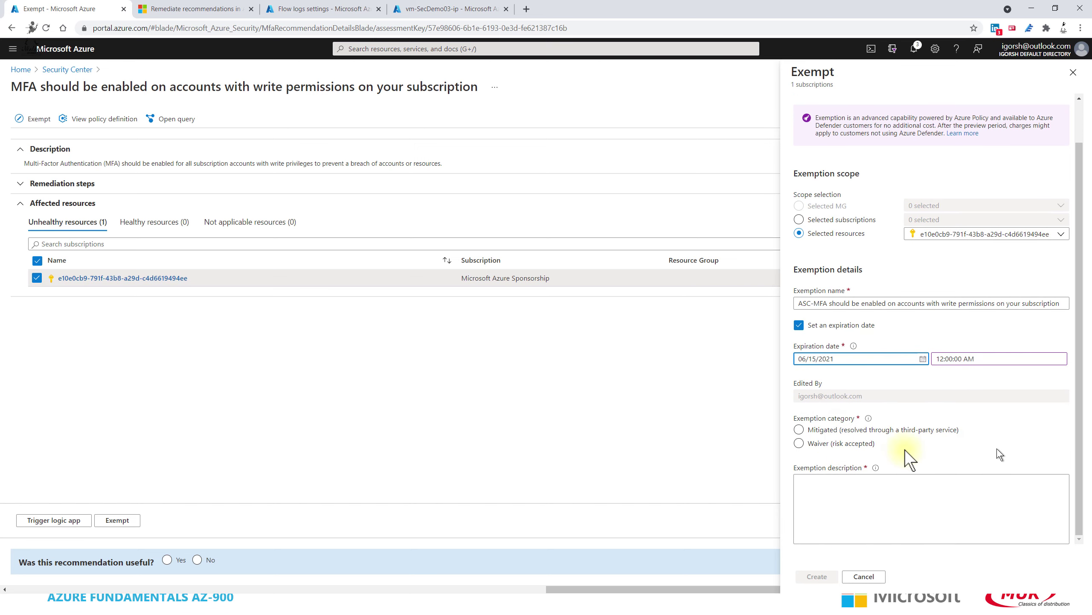
{"action": "left_click", "coordinate": [819, 430]}
{"action": "left_click", "coordinate": [817, 577]}
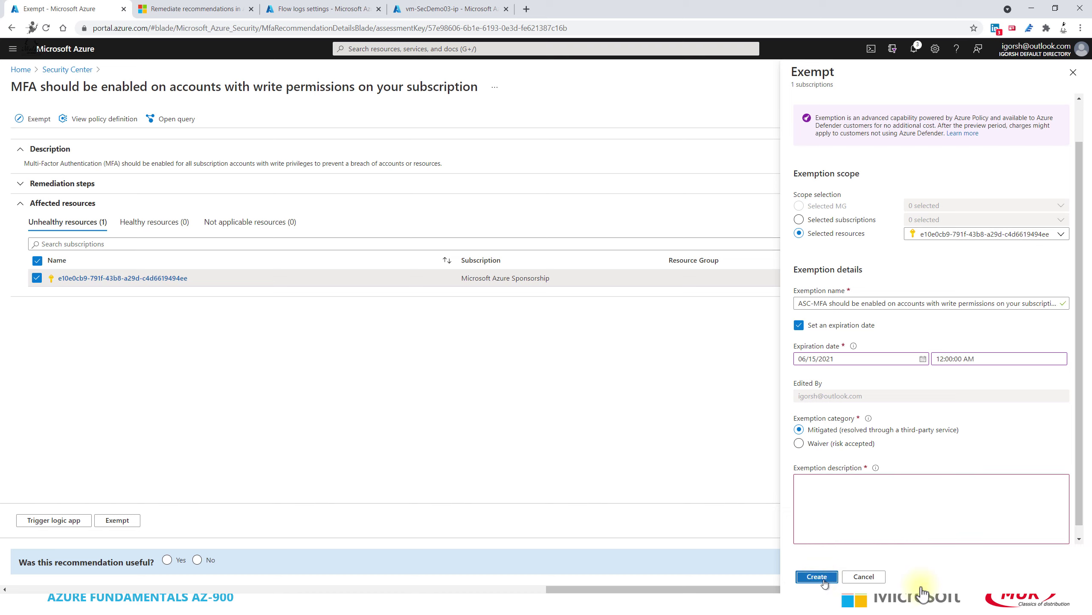
{"action": "left_click", "coordinate": [890, 496]}
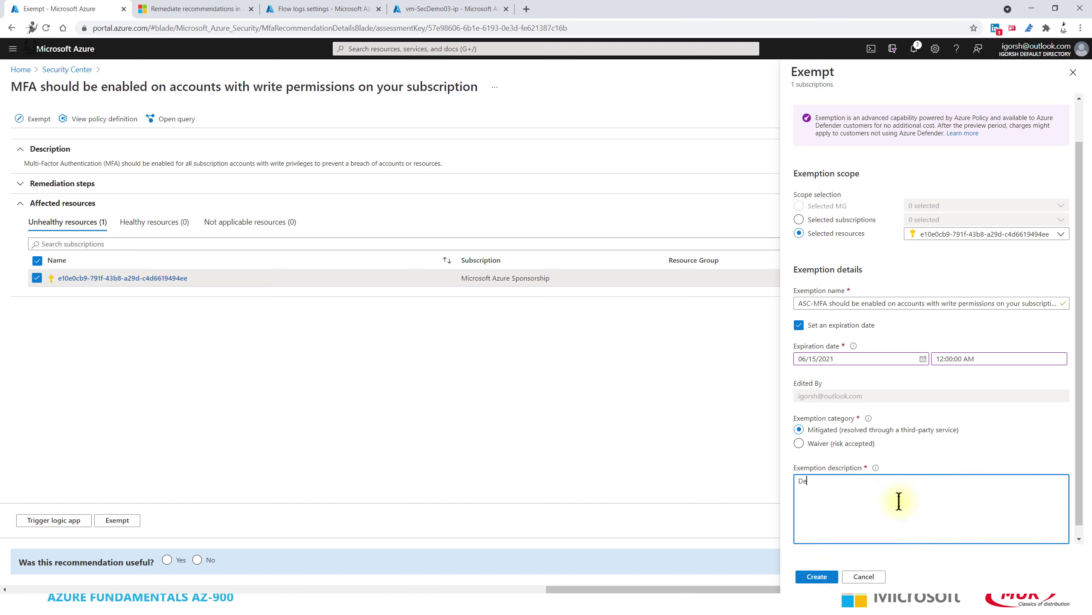
{"action": "left_click", "coordinate": [808, 577]}
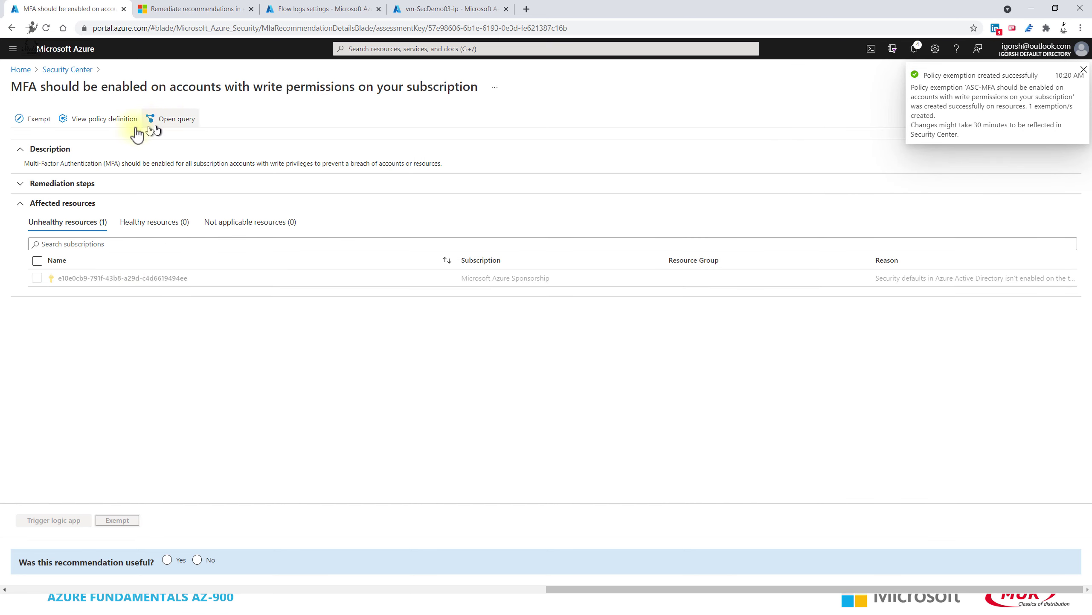
Return to the Security Center recommendations and check the portal notifications about the policy exemption.
{"action": "left_click", "coordinate": [86, 70]}
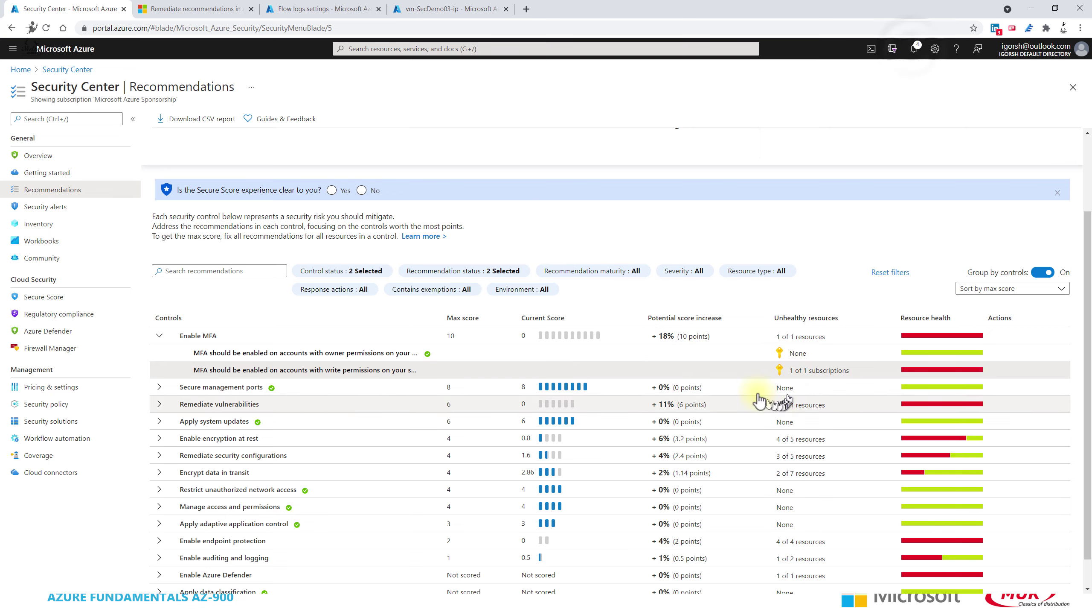
{"action": "left_click", "coordinate": [914, 52]}
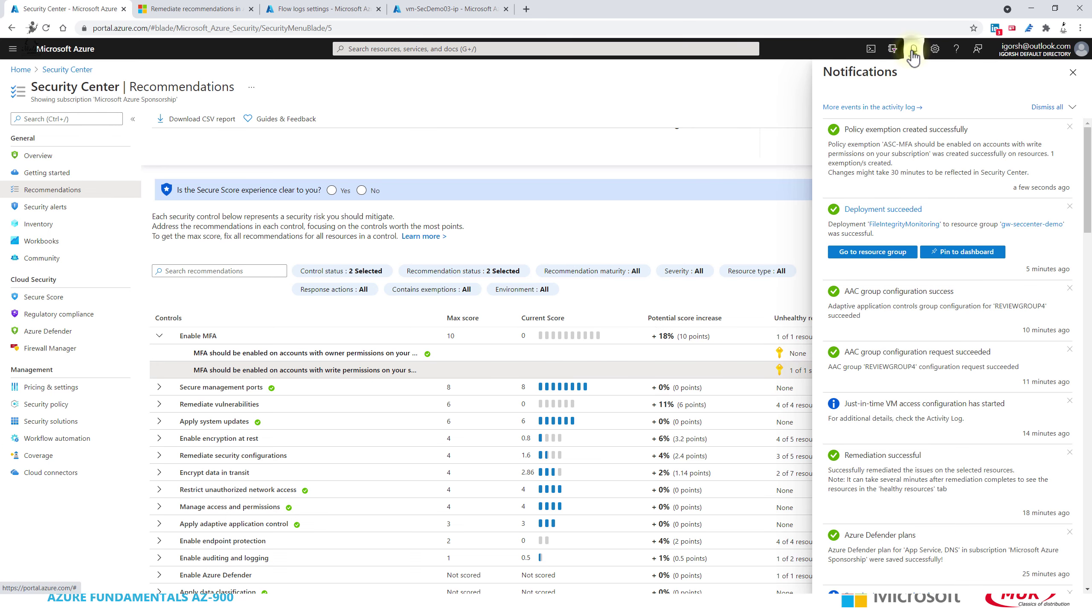
{"action": "left_click", "coordinate": [914, 51]}
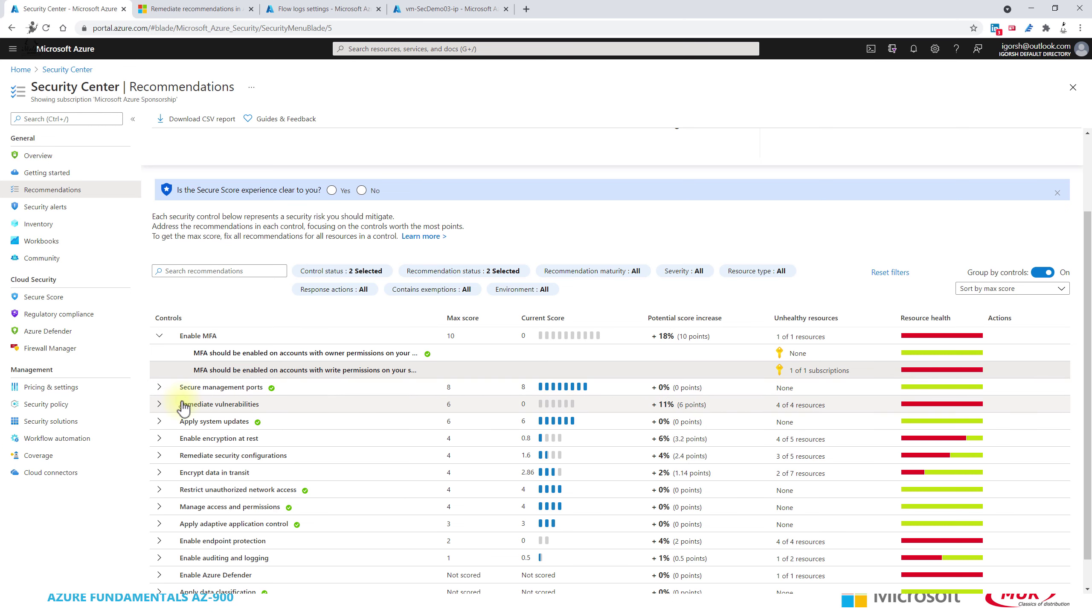
Expand the Secure management ports and Remediate vulnerabilities controls and open the recommendation to enable a vulnerability assessment solution on virtual machines.
{"action": "left_click", "coordinate": [167, 389]}
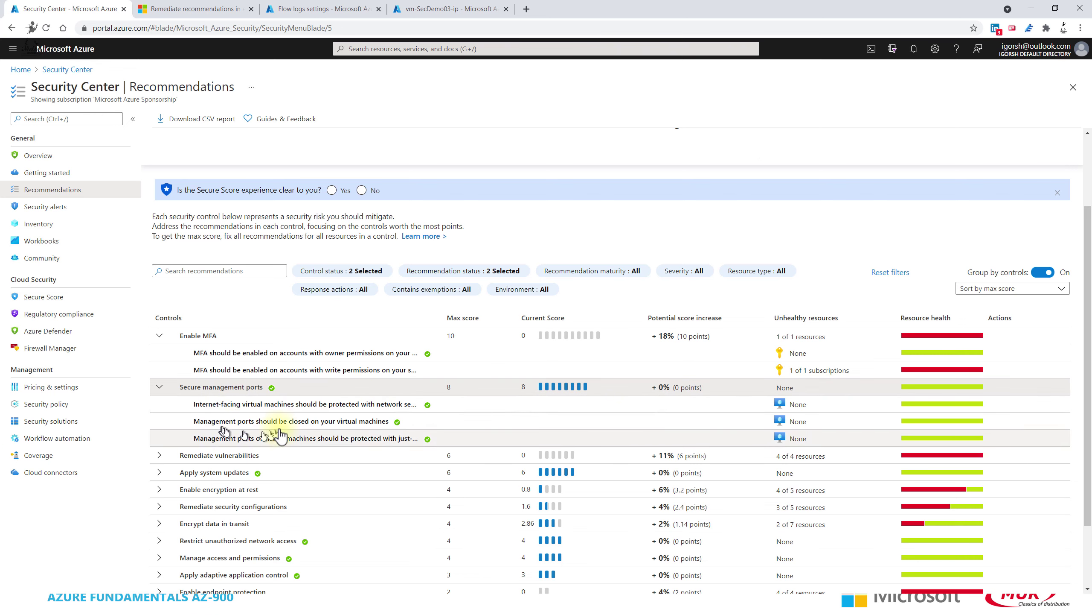
{"action": "left_click", "coordinate": [171, 456]}
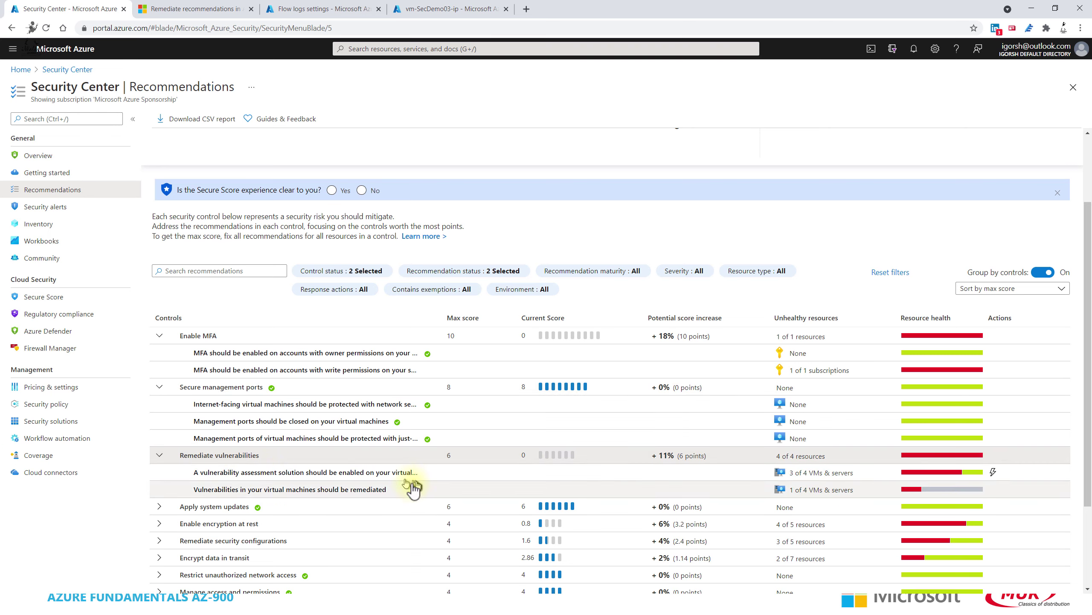
{"action": "left_click", "coordinate": [320, 474]}
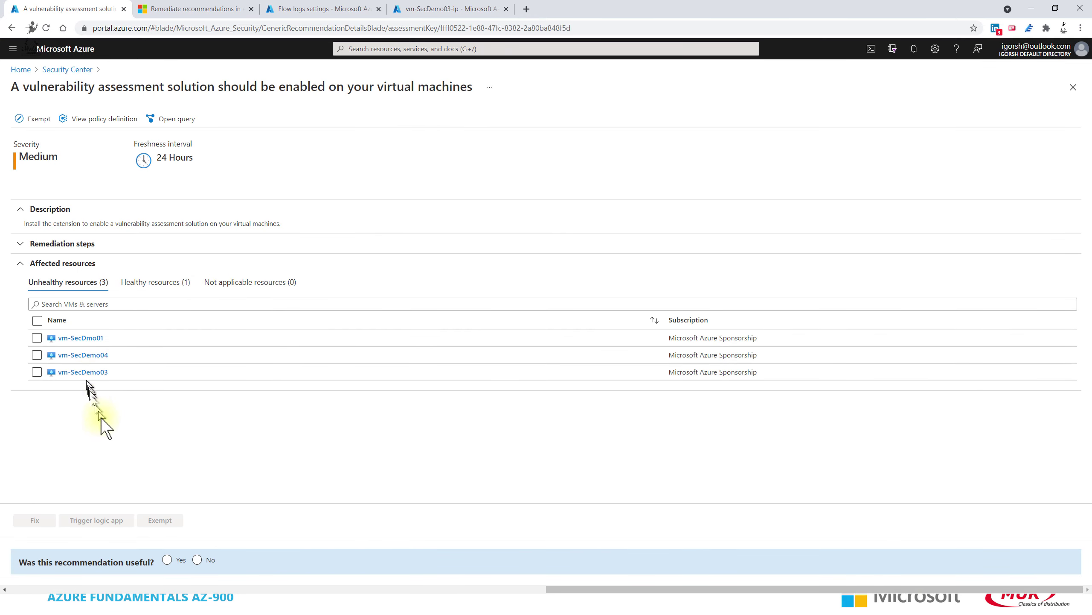
Fix vm-SecDmo01, vm-SecDemo04 and vm-SecDemo03 by deploying the recommended ASC integrated vulnerability scanner powered by Qualys.
{"action": "left_click", "coordinate": [36, 337]}
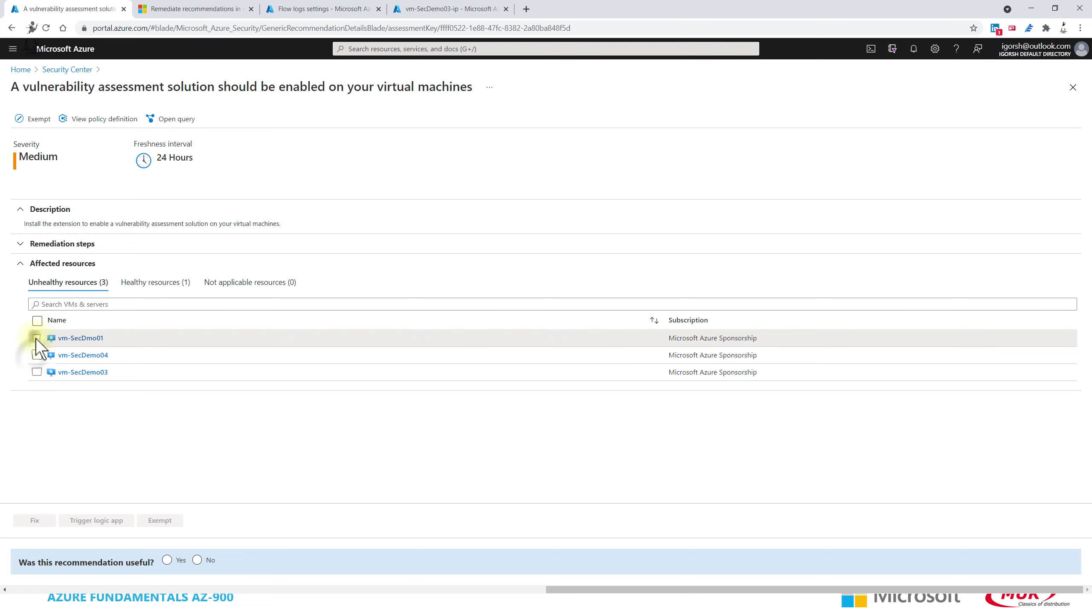
{"action": "left_click", "coordinate": [37, 355]}
{"action": "left_click", "coordinate": [36, 372]}
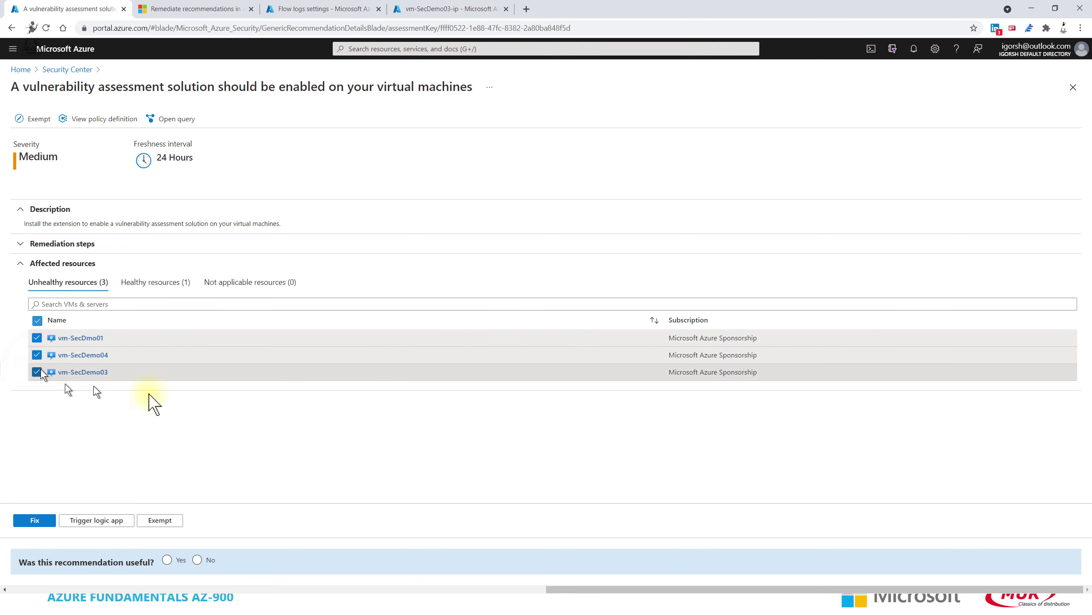
{"action": "left_click", "coordinate": [38, 520]}
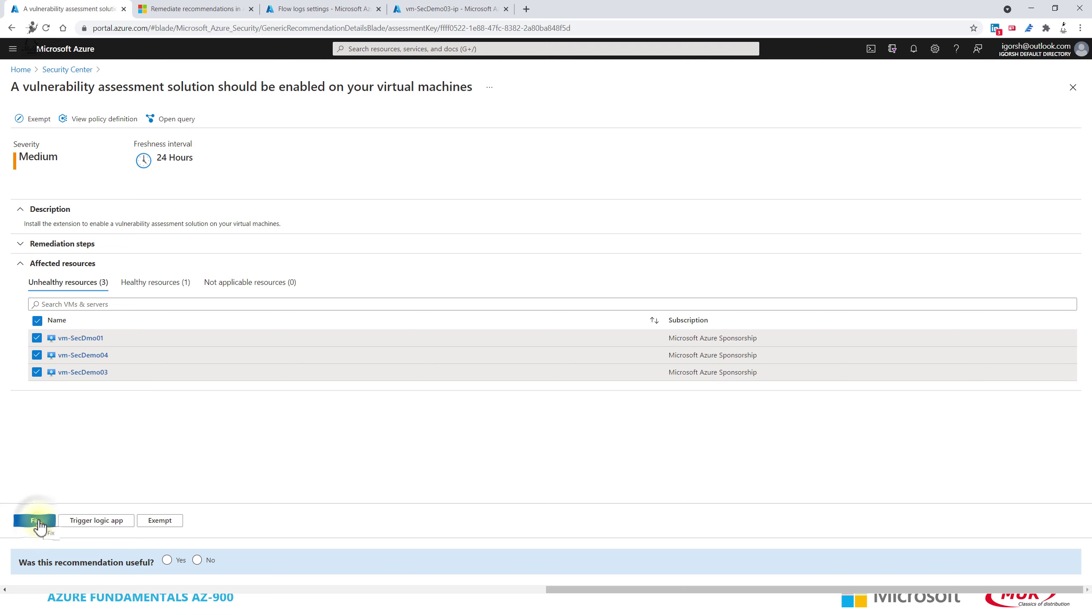
{"action": "left_click", "coordinate": [37, 520]}
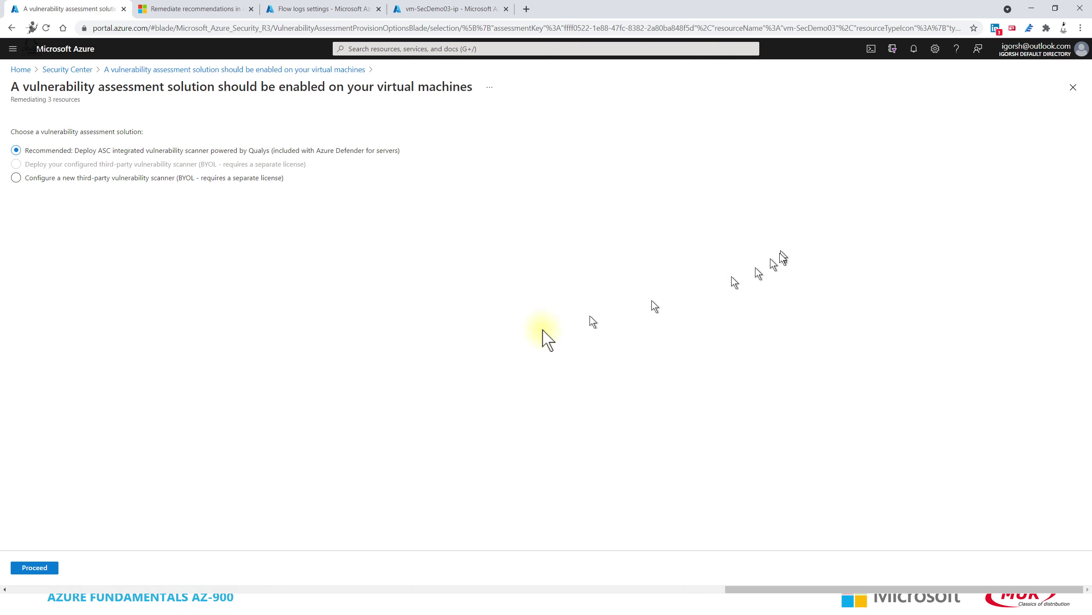
{"action": "left_click", "coordinate": [37, 567]}
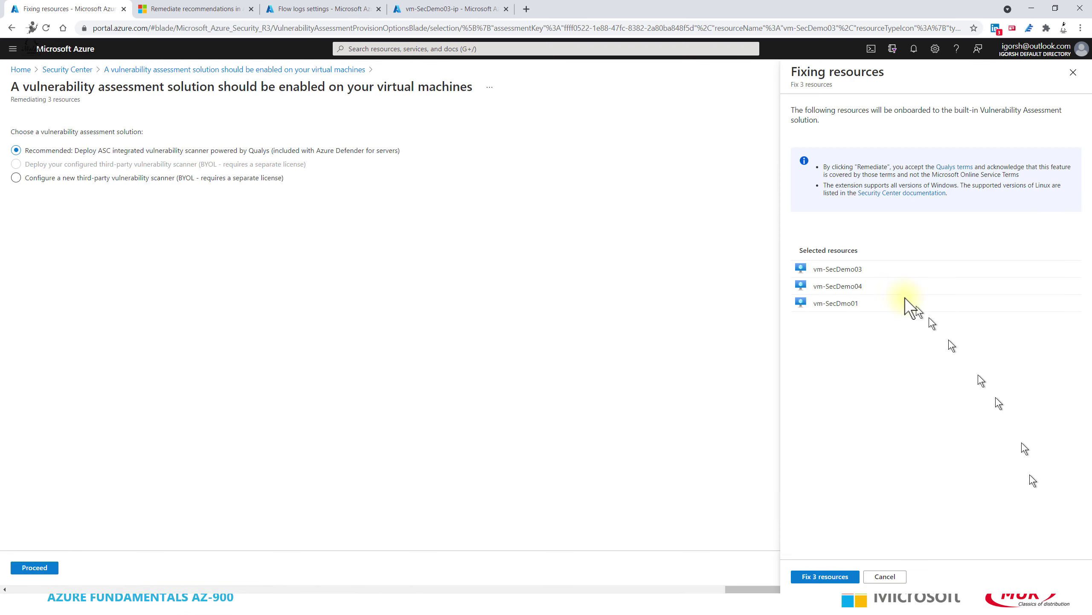
{"action": "left_click", "coordinate": [825, 578]}
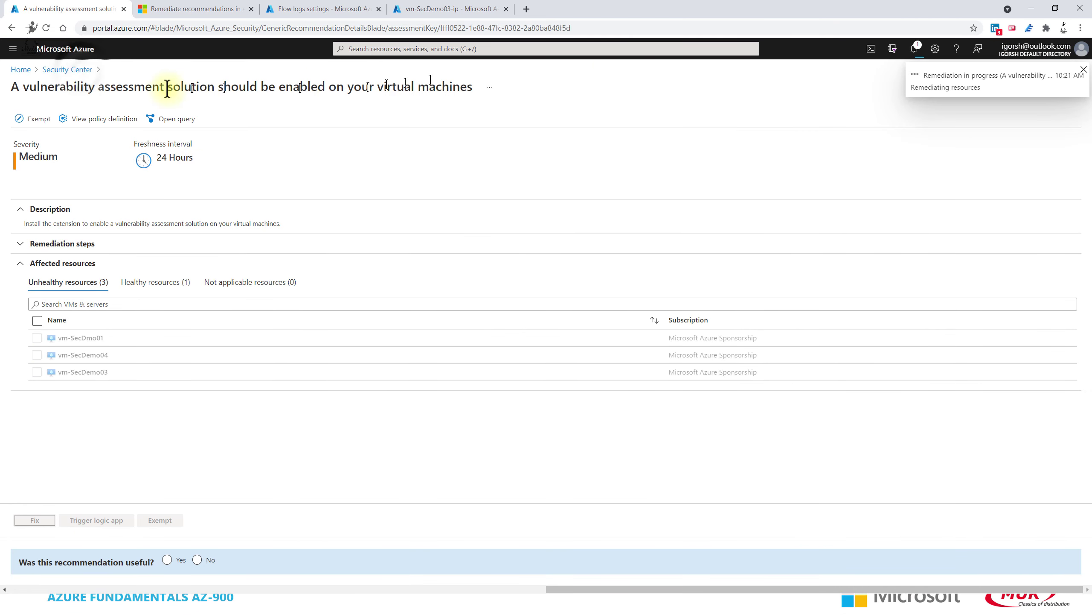
Check the healthy and unhealthy resources of the recommendation on MFA for accounts with write permissions, and return to the recommendations list.
{"action": "left_click", "coordinate": [84, 70]}
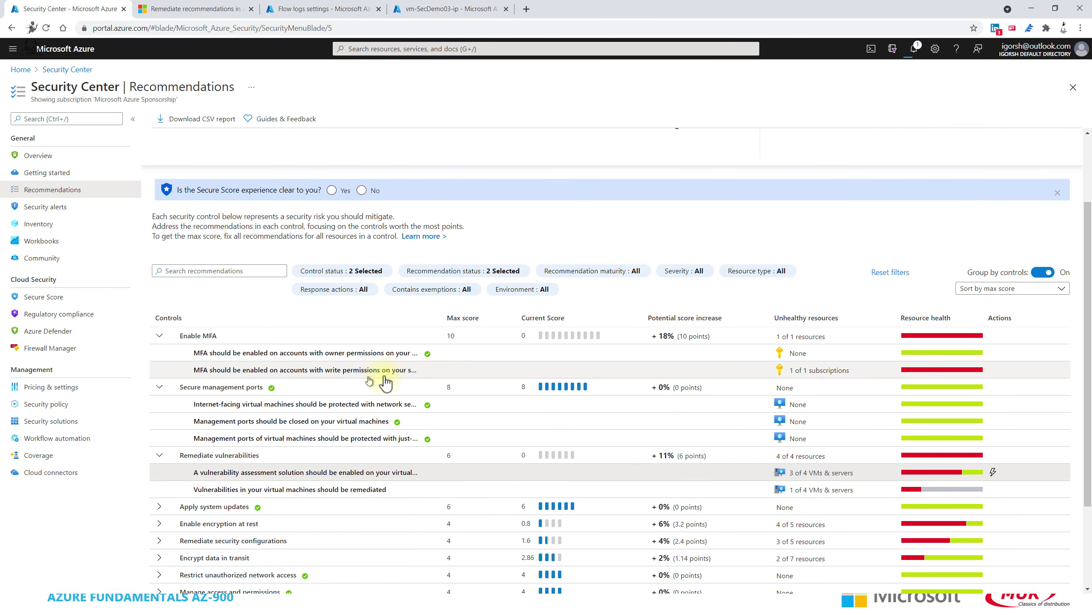
{"action": "left_click", "coordinate": [415, 369]}
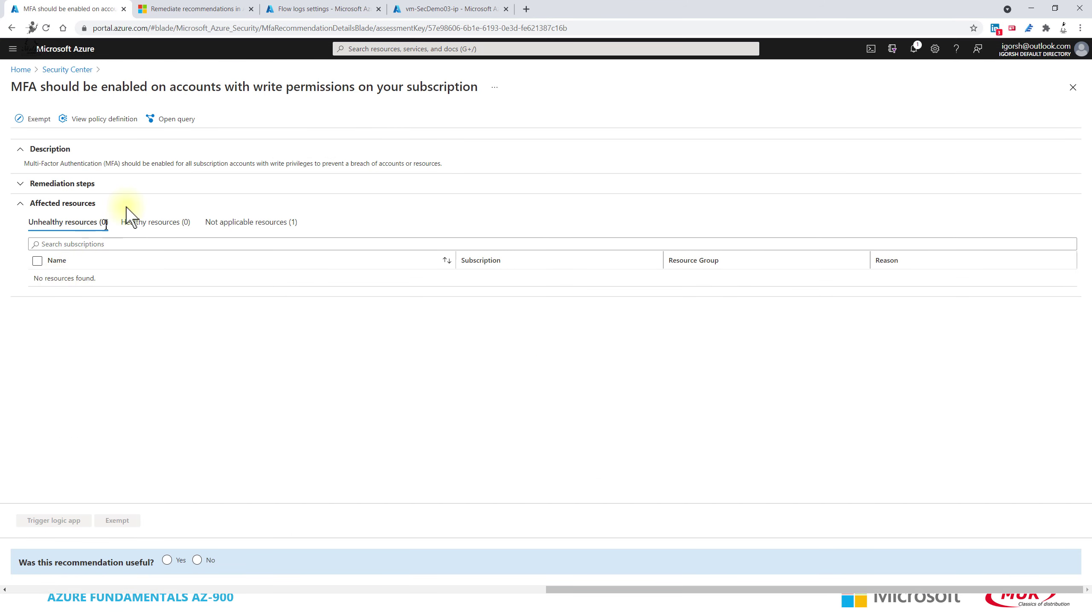
{"action": "left_click", "coordinate": [154, 222]}
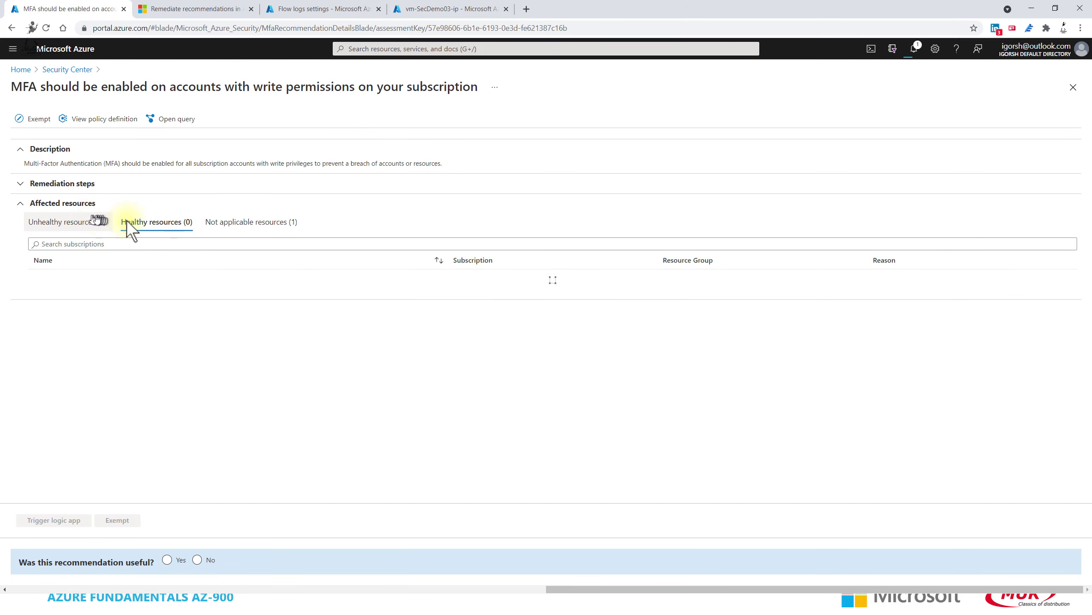
{"action": "left_click", "coordinate": [55, 223]}
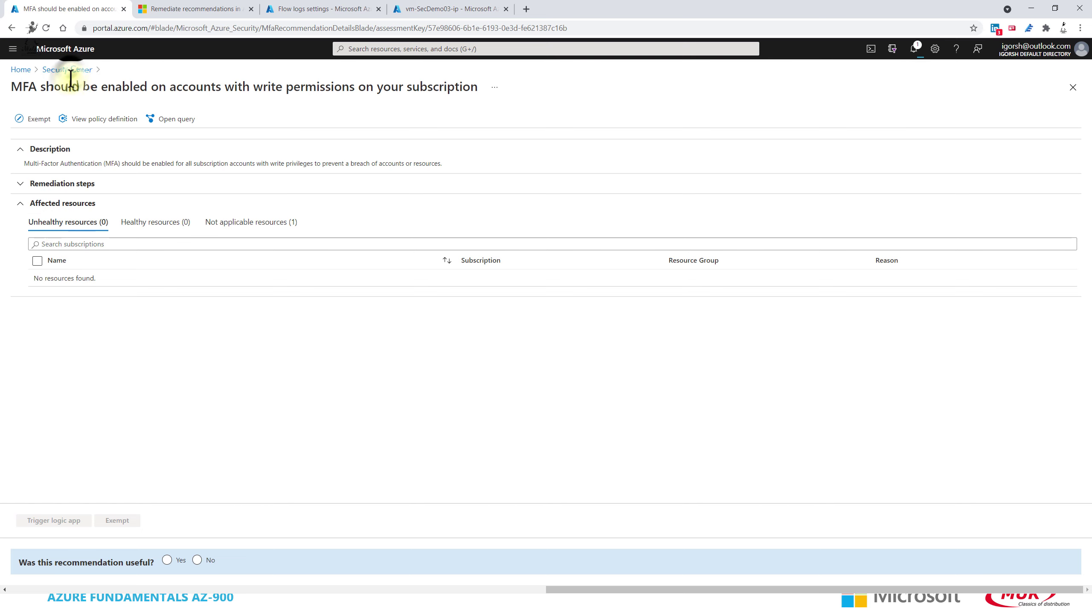
{"action": "left_click", "coordinate": [68, 70]}
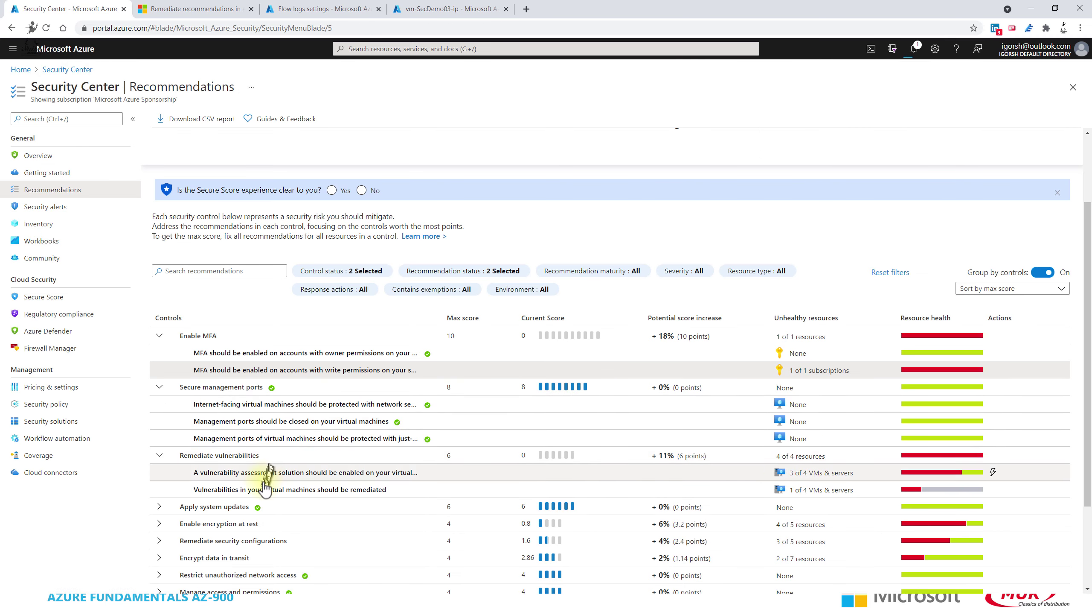
Open the recommendation to remediate virtual machine vulnerabilities and review the June 2021 Windows security update and Adobe Flash Player findings.
{"action": "left_click", "coordinate": [264, 490]}
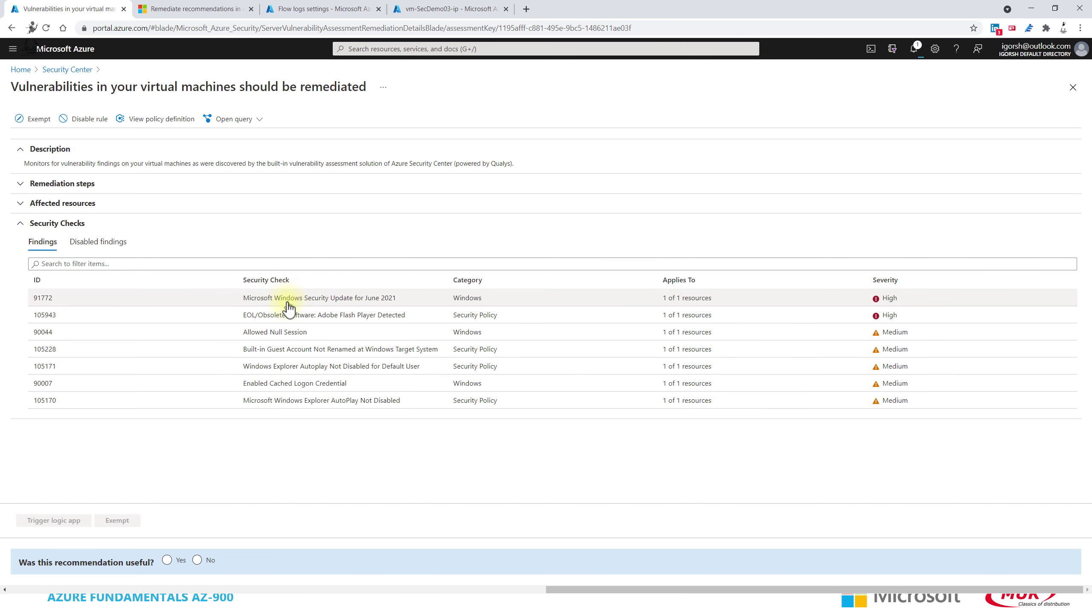
{"action": "left_click", "coordinate": [323, 300]}
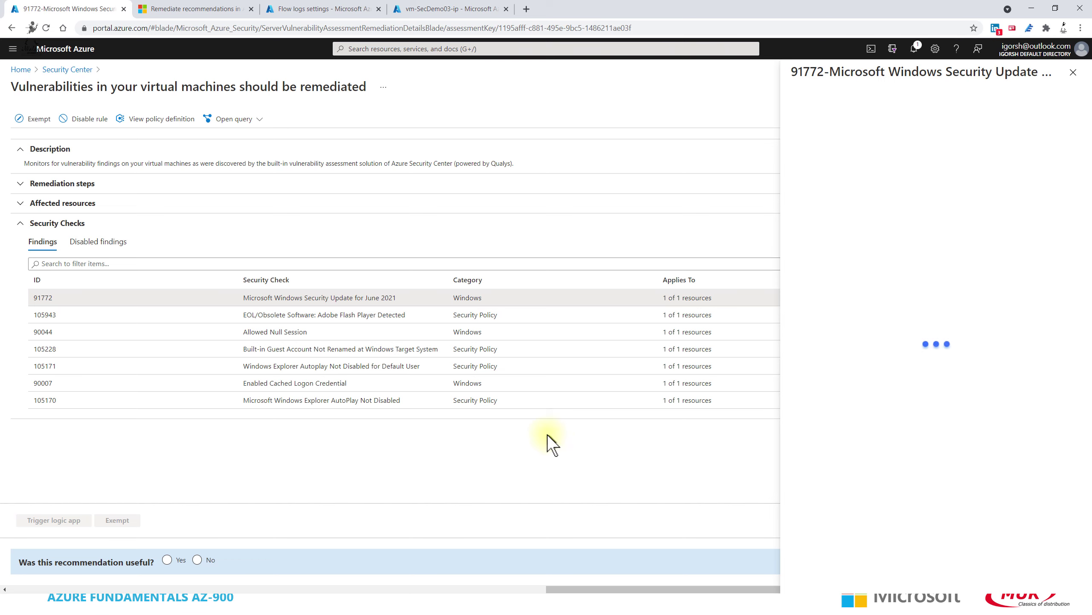
{"action": "scroll", "coordinate": [954, 293], "scroll_direction": "down", "scroll_amount": 4}
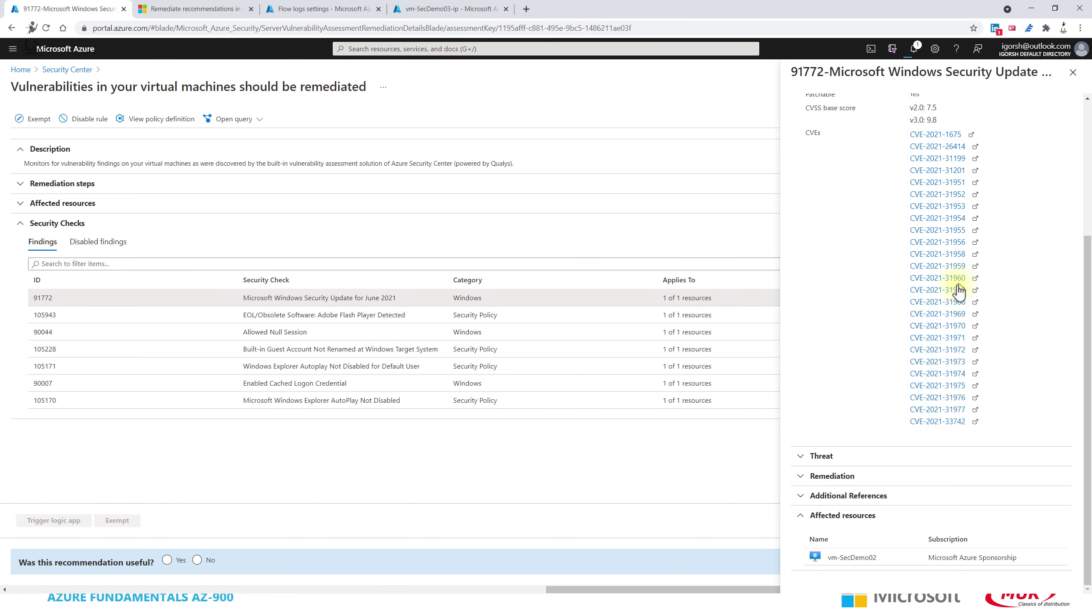
{"action": "scroll", "coordinate": [959, 292], "scroll_direction": "up", "scroll_amount": 5}
{"action": "left_click", "coordinate": [310, 320]}
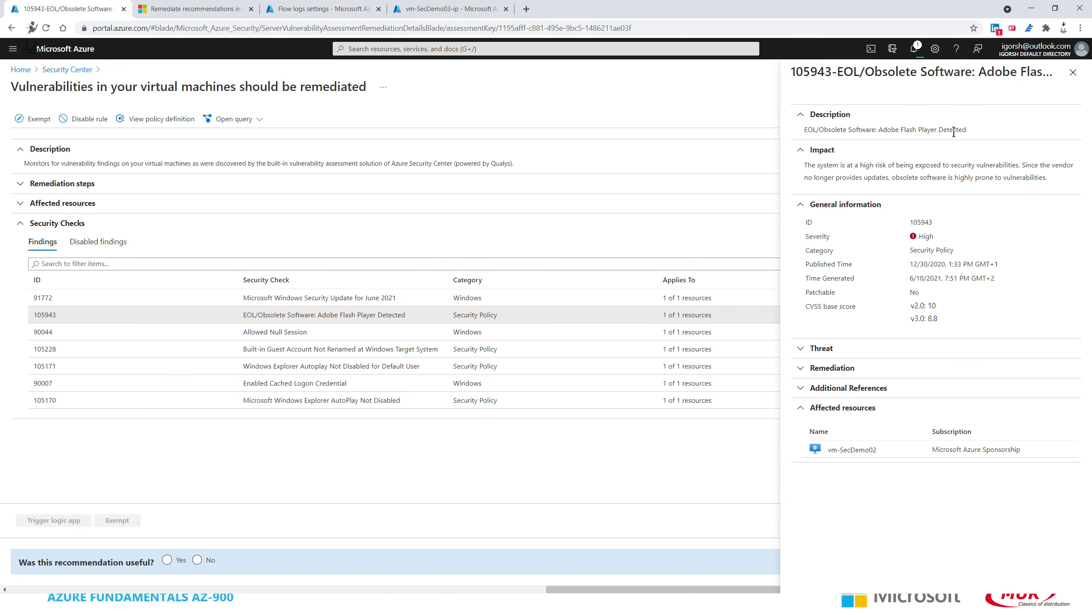
{"action": "left_click", "coordinate": [1073, 74]}
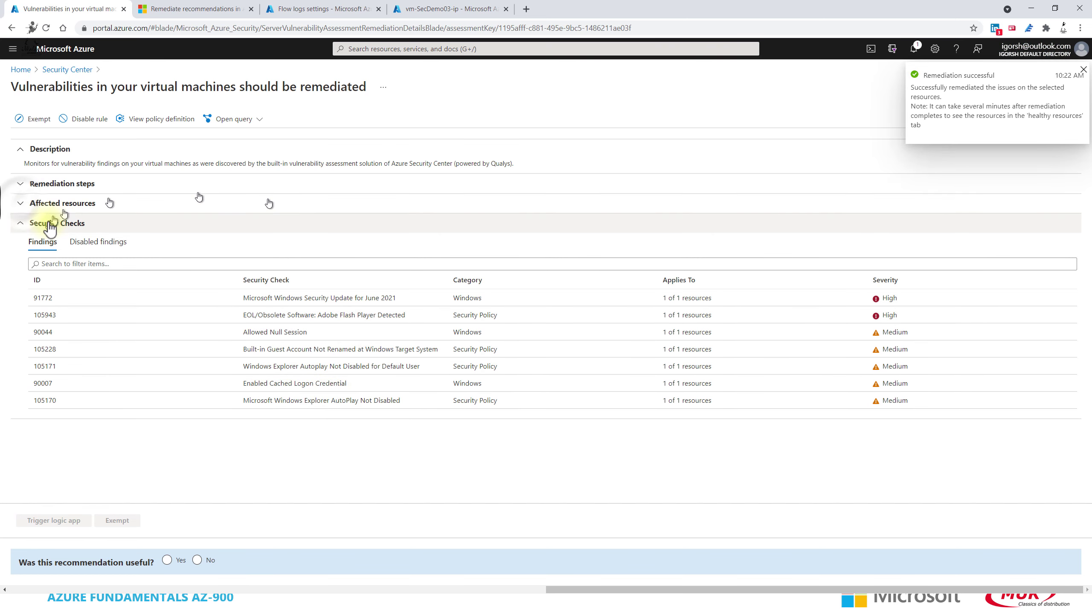
Expand the affected resources and remediation steps, and read the Adobe Flash Player finding's threat, remediation and additional references.
{"action": "left_click", "coordinate": [29, 203]}
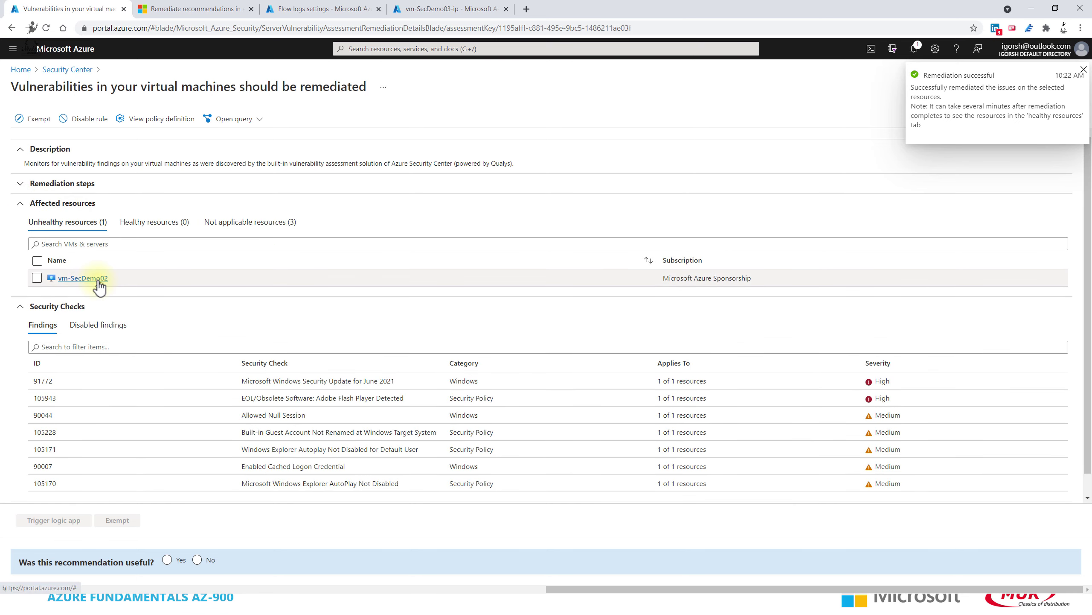
{"action": "left_click", "coordinate": [75, 188]}
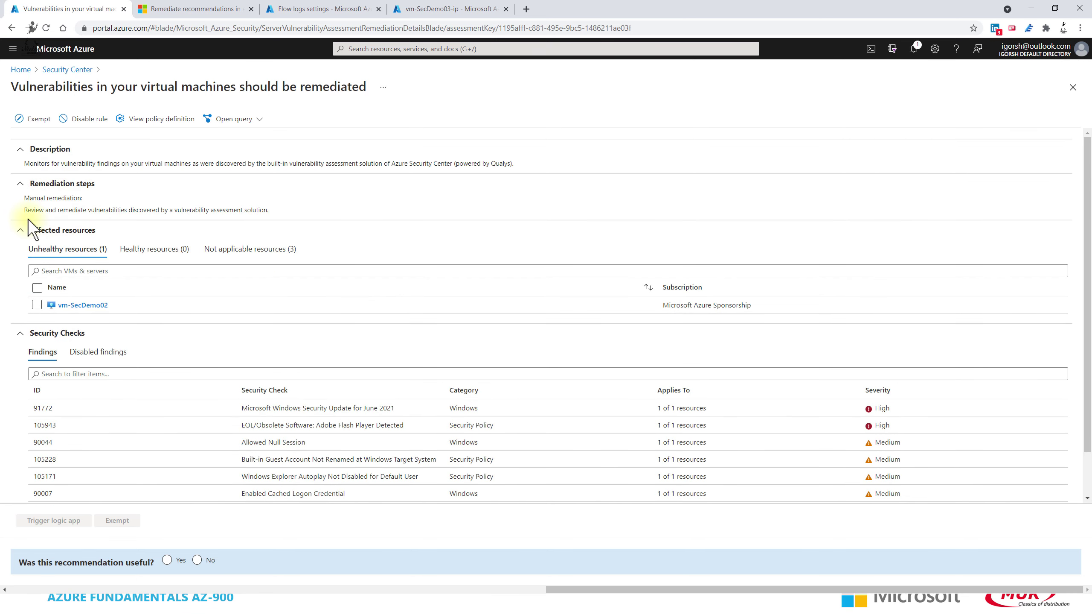
{"action": "left_click", "coordinate": [99, 430]}
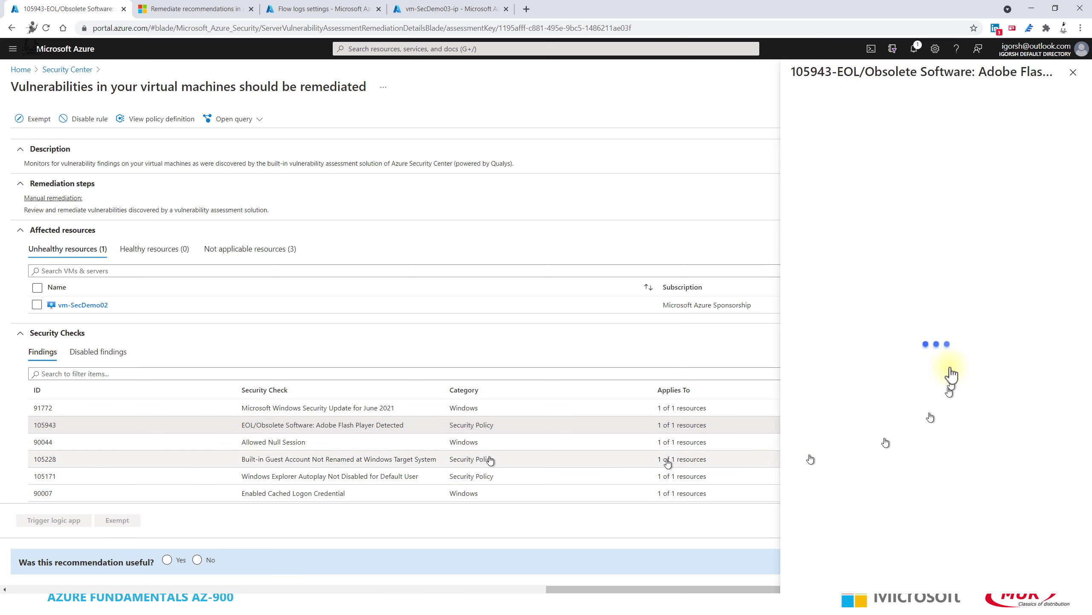
{"action": "left_click", "coordinate": [822, 349]}
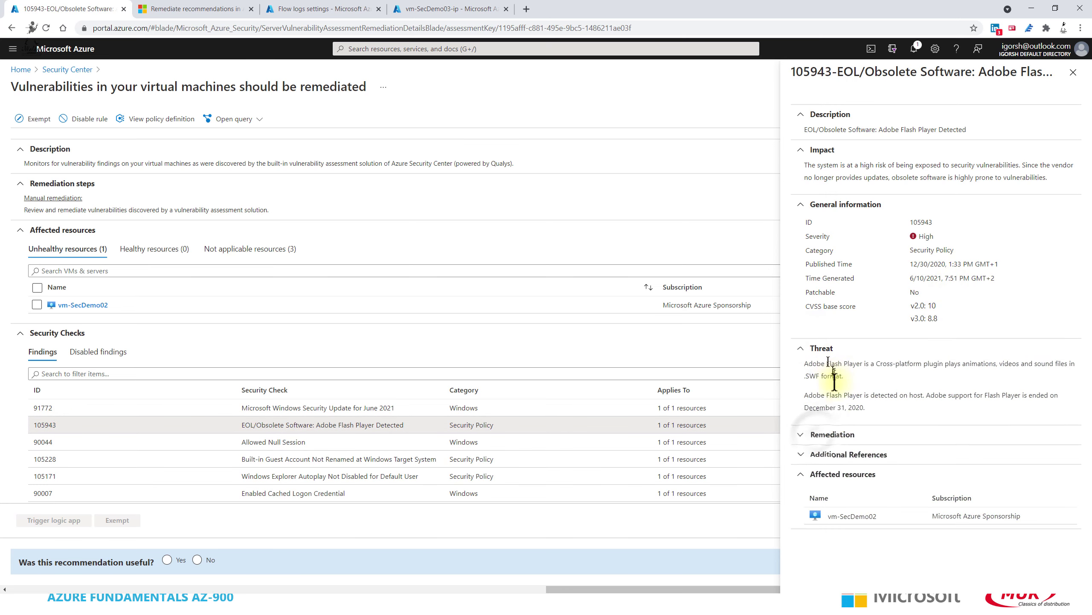
{"action": "left_click", "coordinate": [828, 435]}
{"action": "left_click", "coordinate": [815, 494]}
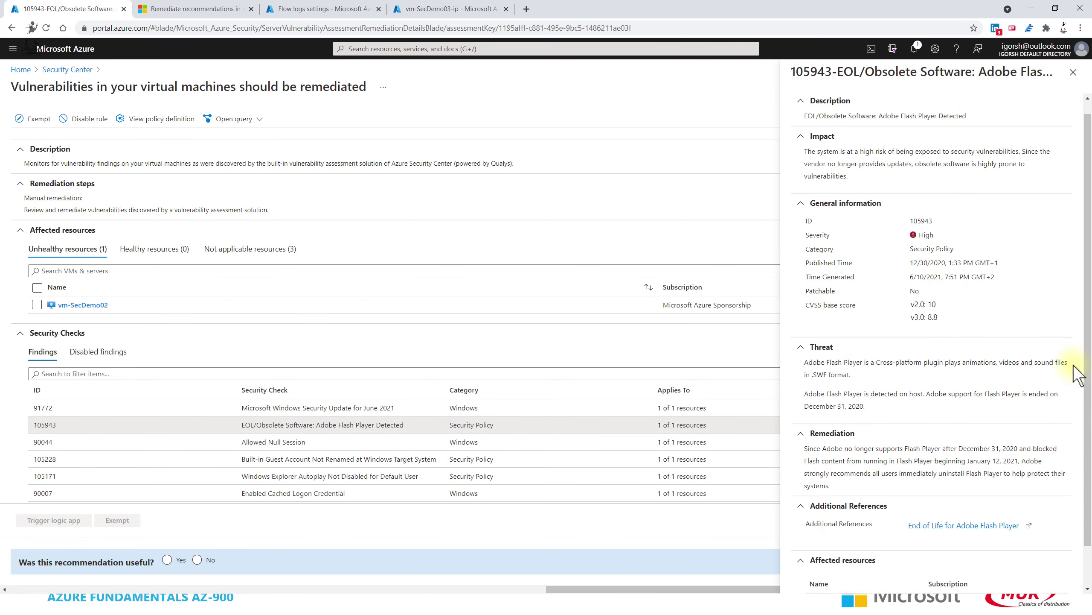
{"action": "scroll", "coordinate": [903, 430], "scroll_direction": "down", "scroll_amount": 1}
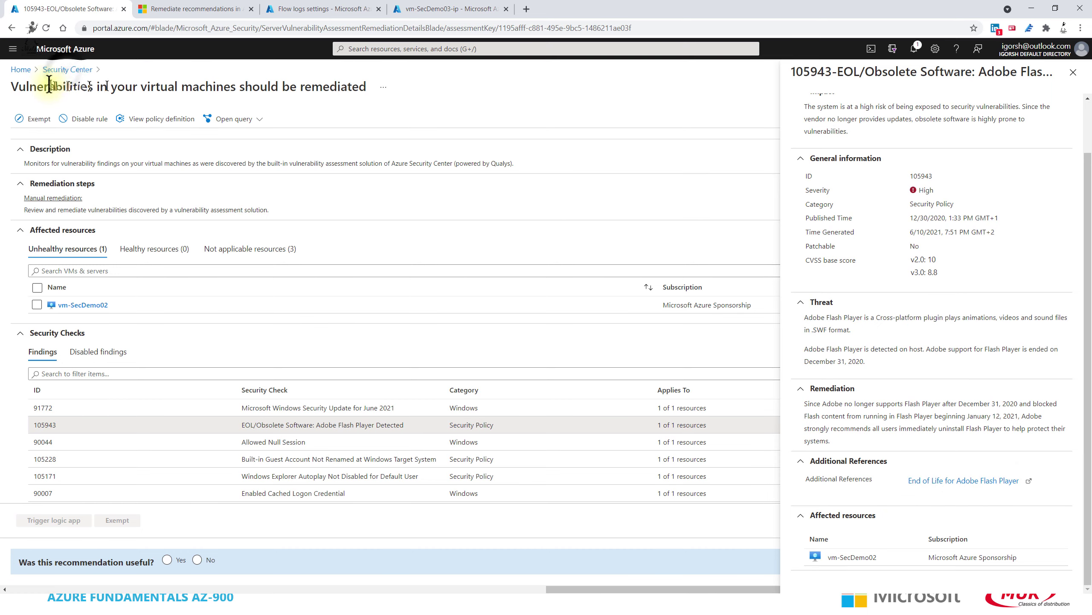
Back in the recommendations, expand Apply system updates and view the healthy resources for the Log Analytics agent installation recommendation.
{"action": "left_click", "coordinate": [67, 72]}
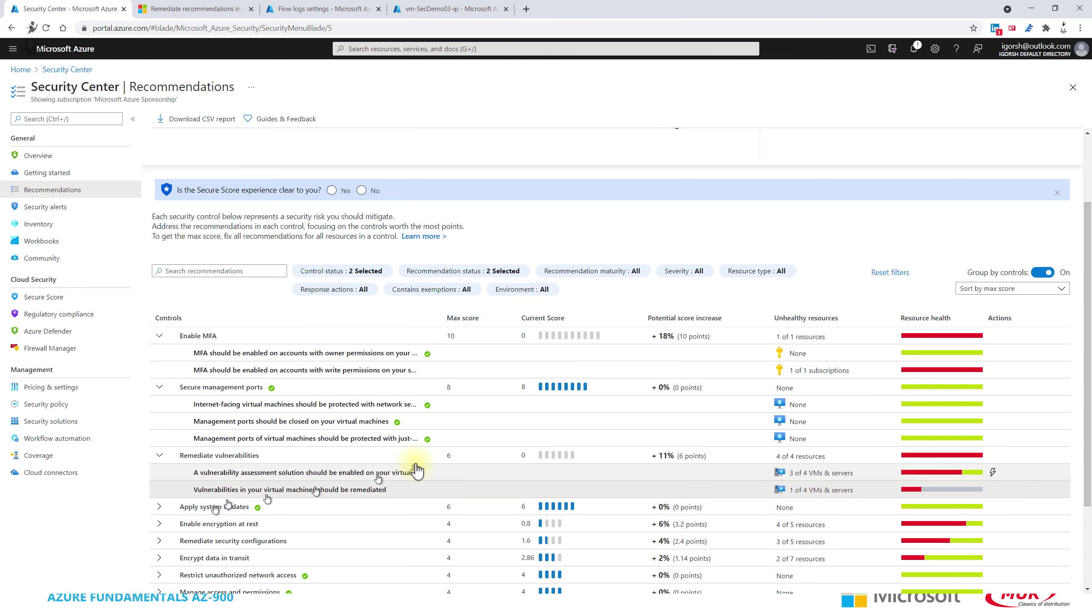
{"action": "scroll", "coordinate": [417, 469], "scroll_direction": "down", "scroll_amount": 3}
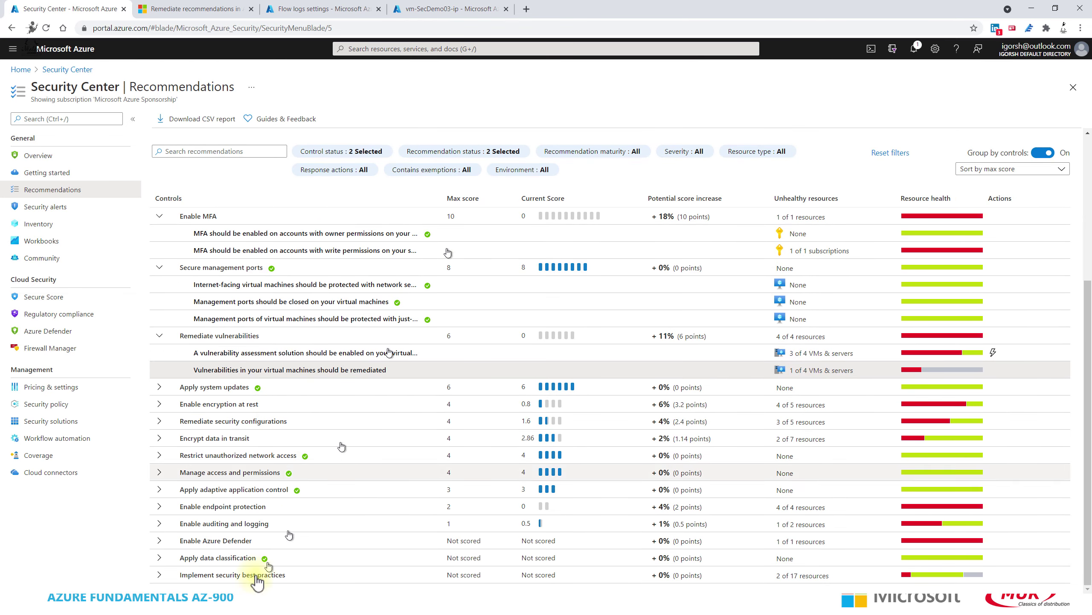
{"action": "scroll", "coordinate": [387, 391], "scroll_direction": "up", "scroll_amount": 4}
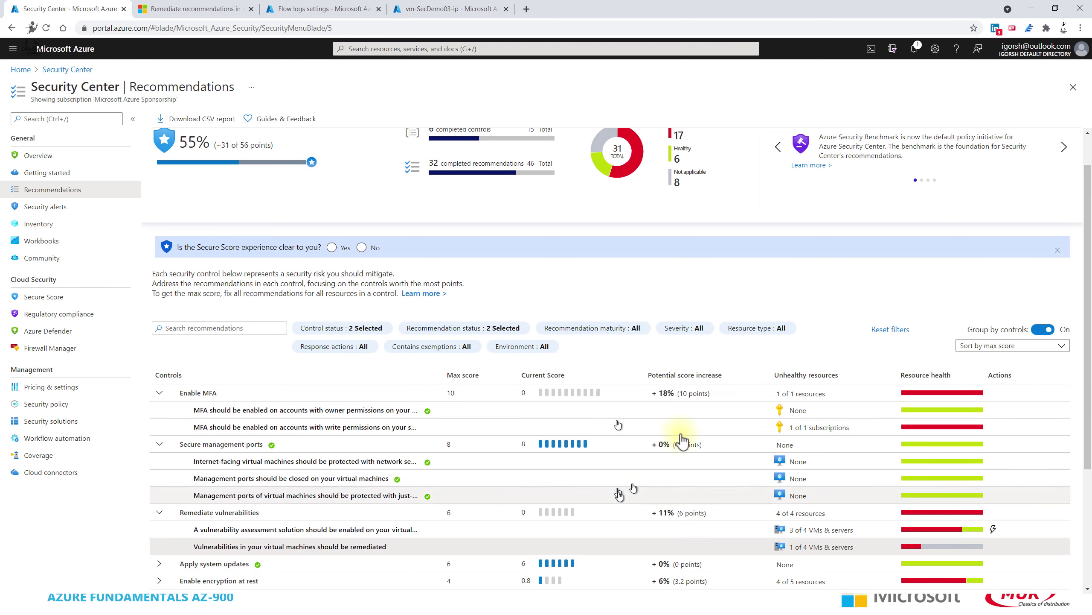
{"action": "scroll", "coordinate": [561, 456], "scroll_direction": "down", "scroll_amount": 4}
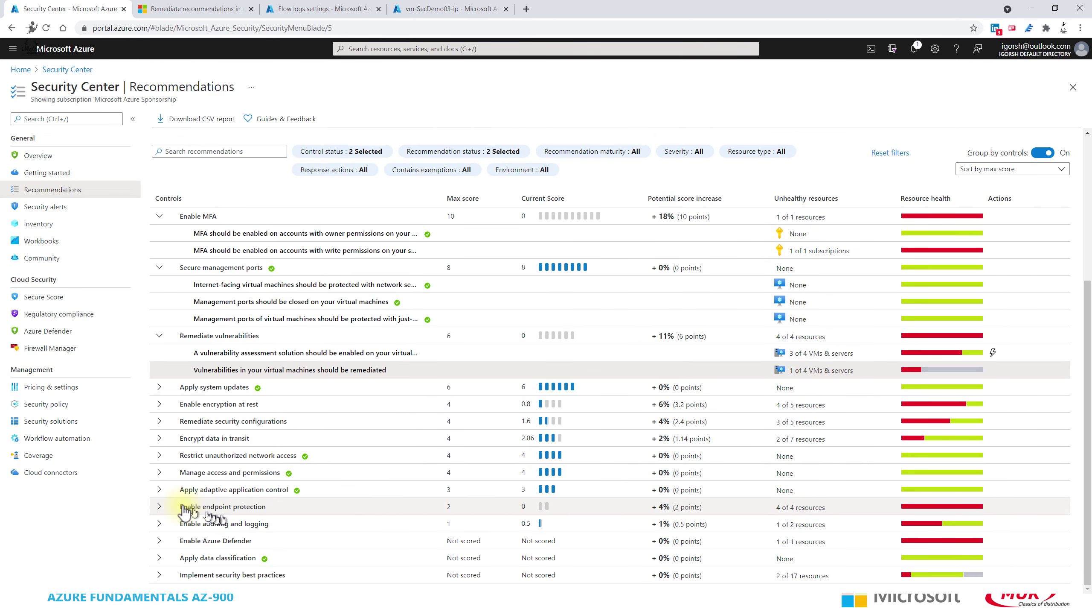
{"action": "left_click", "coordinate": [159, 386]}
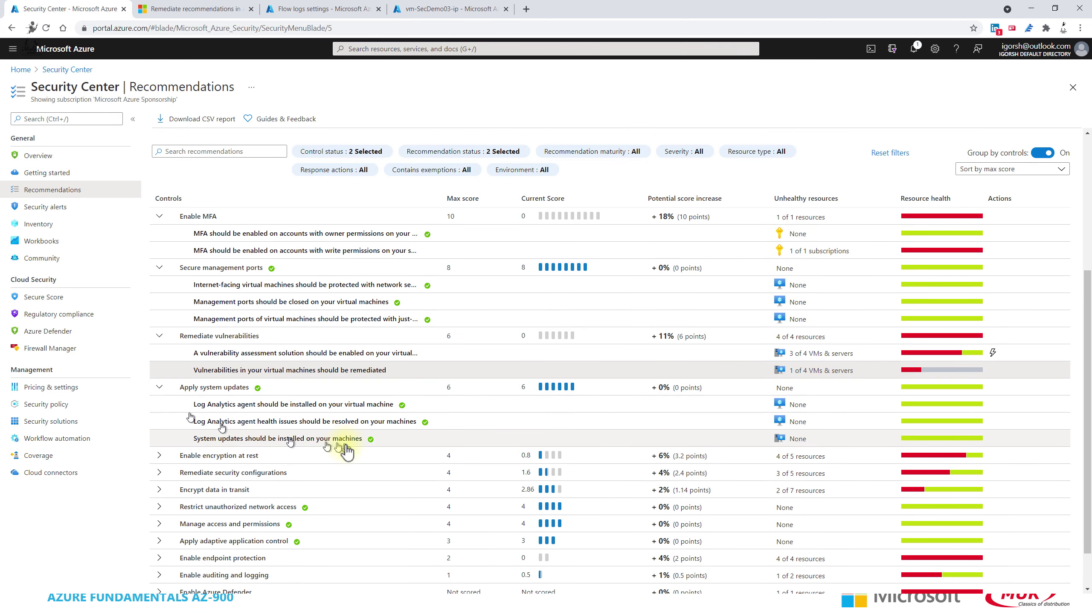
{"action": "left_click", "coordinate": [310, 405]}
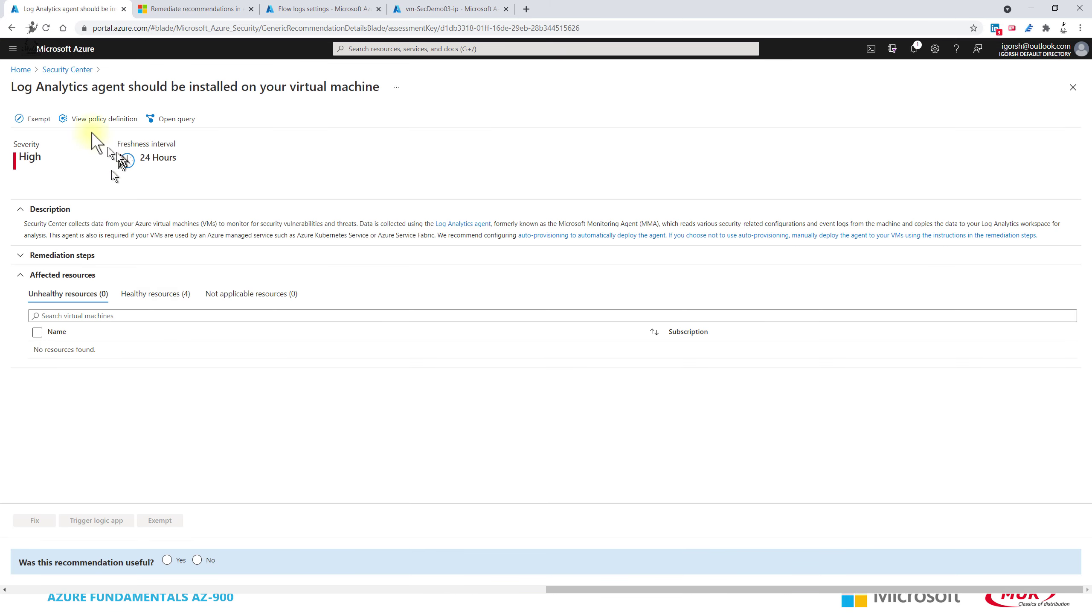
{"action": "left_click", "coordinate": [142, 294]}
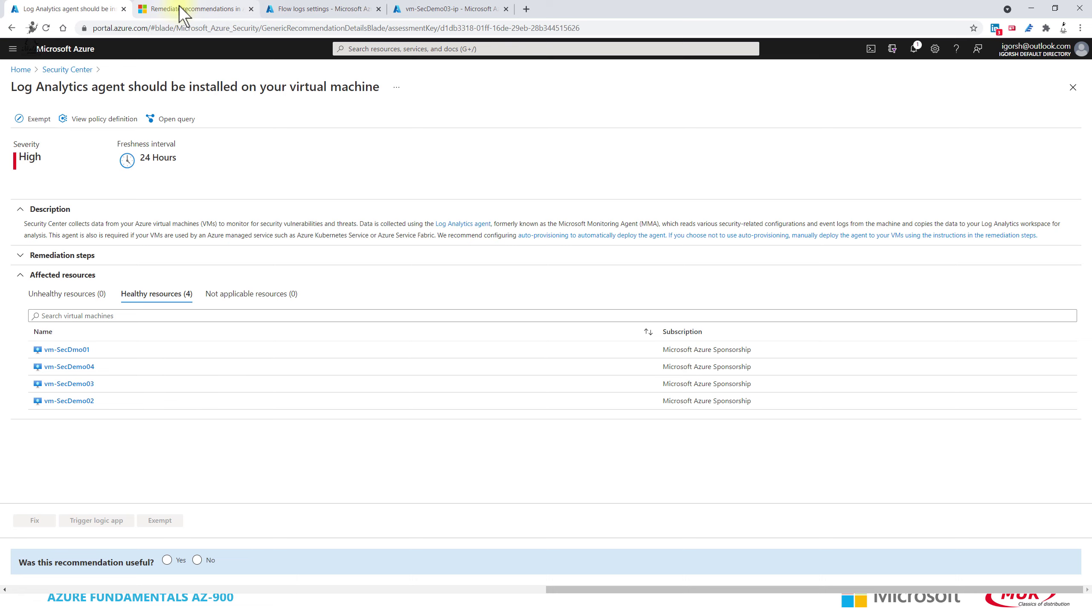
{"action": "left_click", "coordinate": [65, 69]}
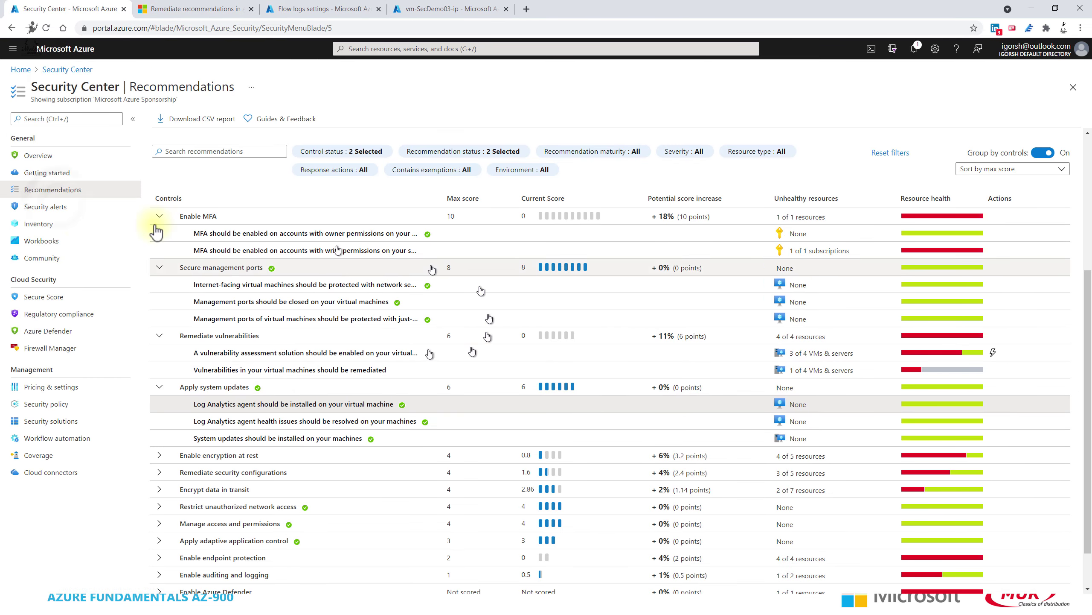
View the security alerts, and open vm-SecDemo03-nsg in the gw-SecCenter-Demo resource group to check its refreshed security rules.
{"action": "left_click", "coordinate": [45, 207]}
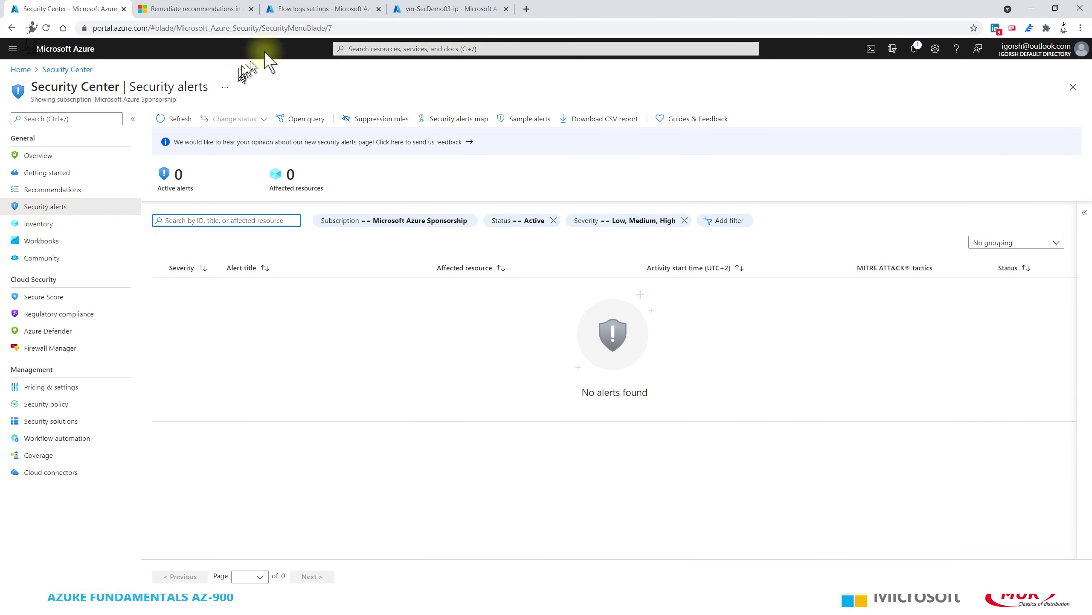
{"action": "left_click", "coordinate": [447, 9]}
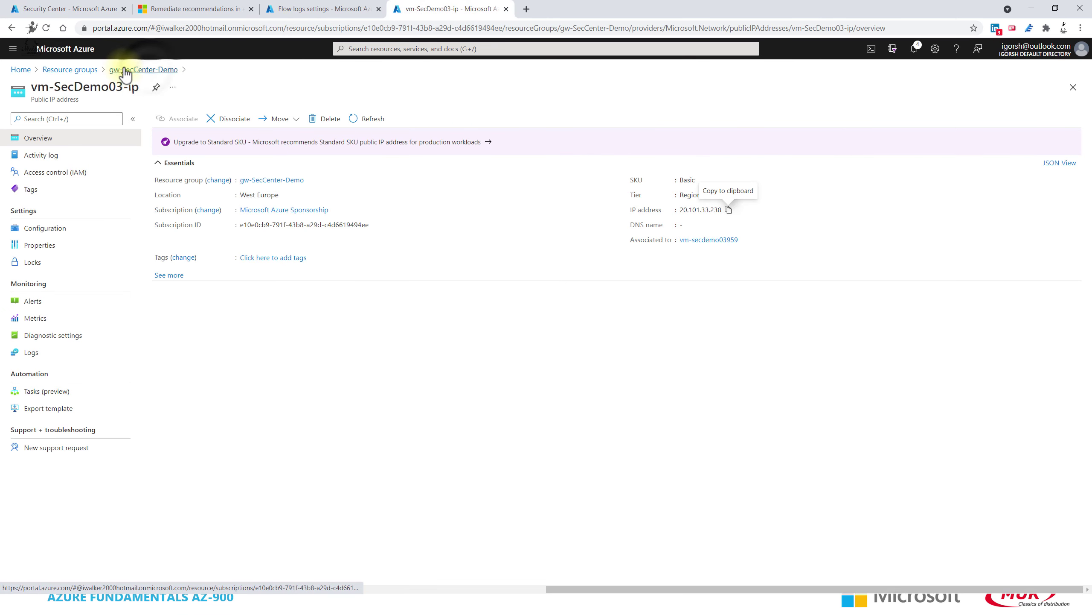
{"action": "left_click", "coordinate": [138, 70]}
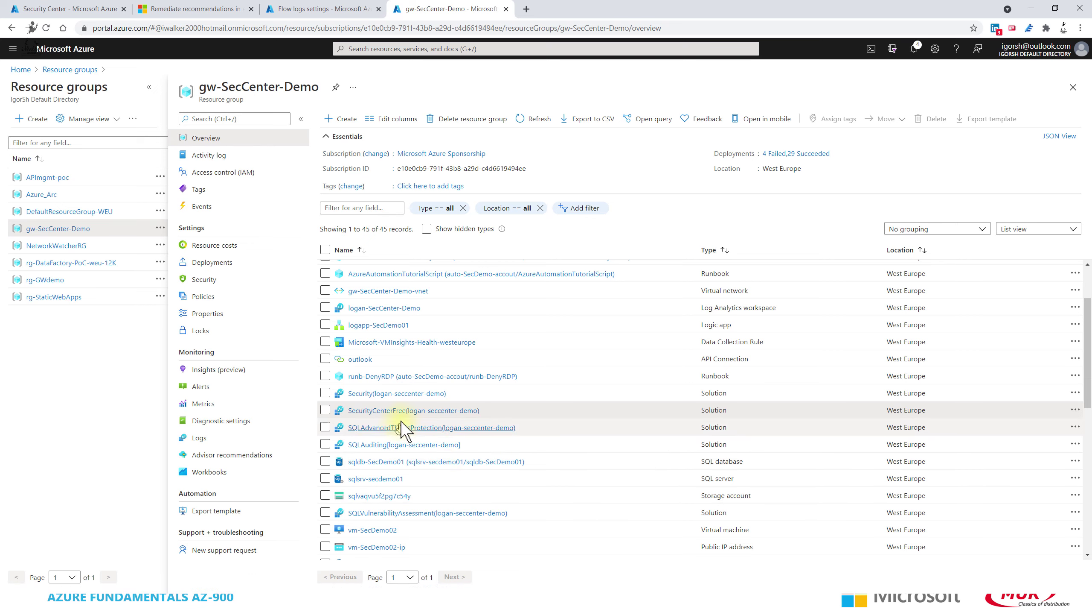
{"action": "scroll", "coordinate": [428, 484], "scroll_direction": "down", "scroll_amount": 9}
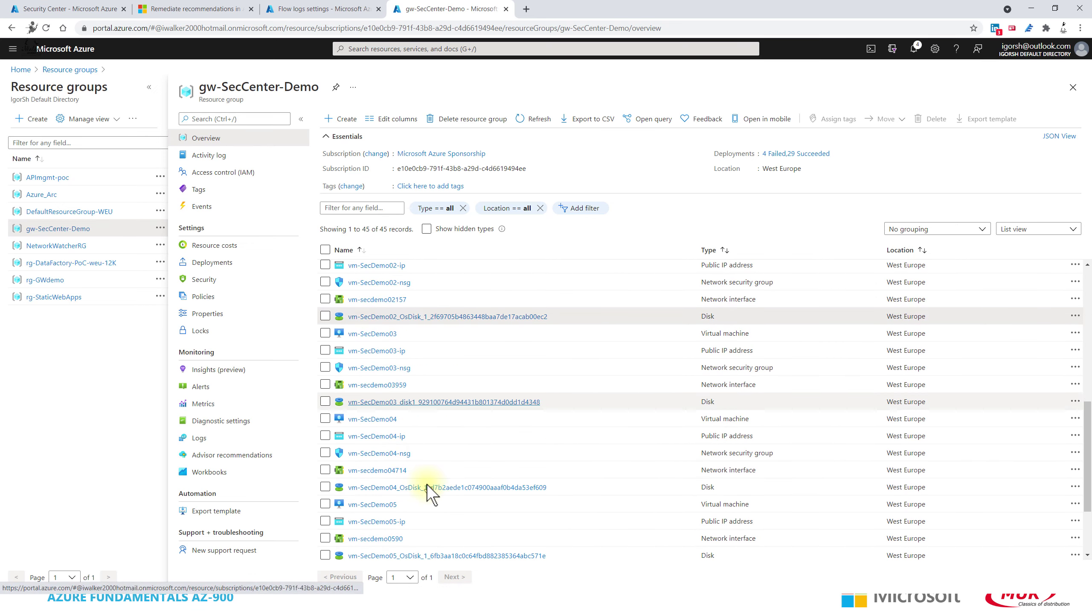
{"action": "scroll", "coordinate": [428, 486], "scroll_direction": "up", "scroll_amount": 3}
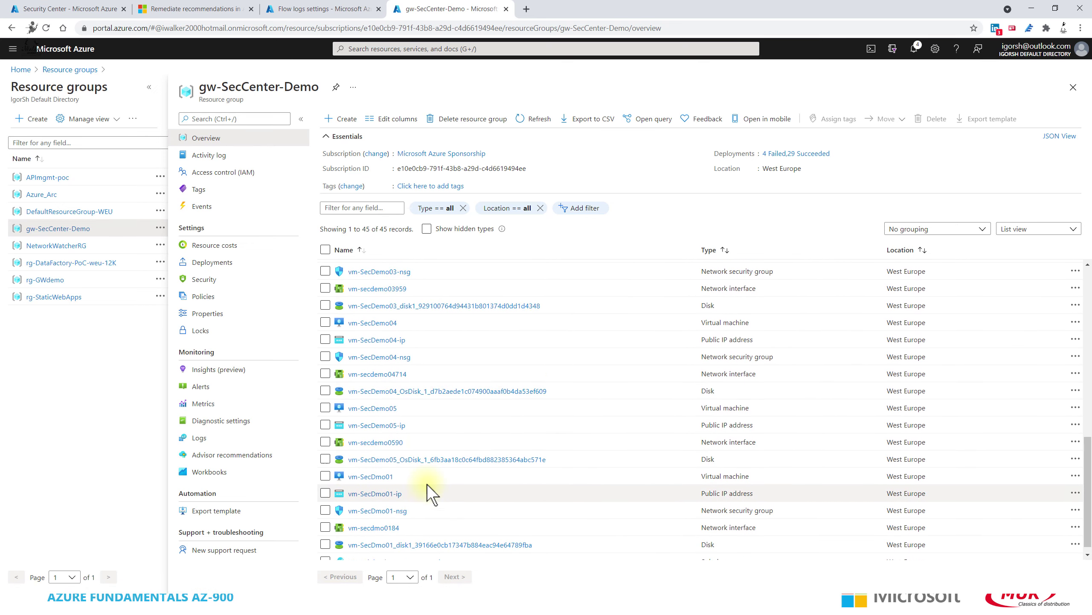
{"action": "left_click", "coordinate": [392, 368]}
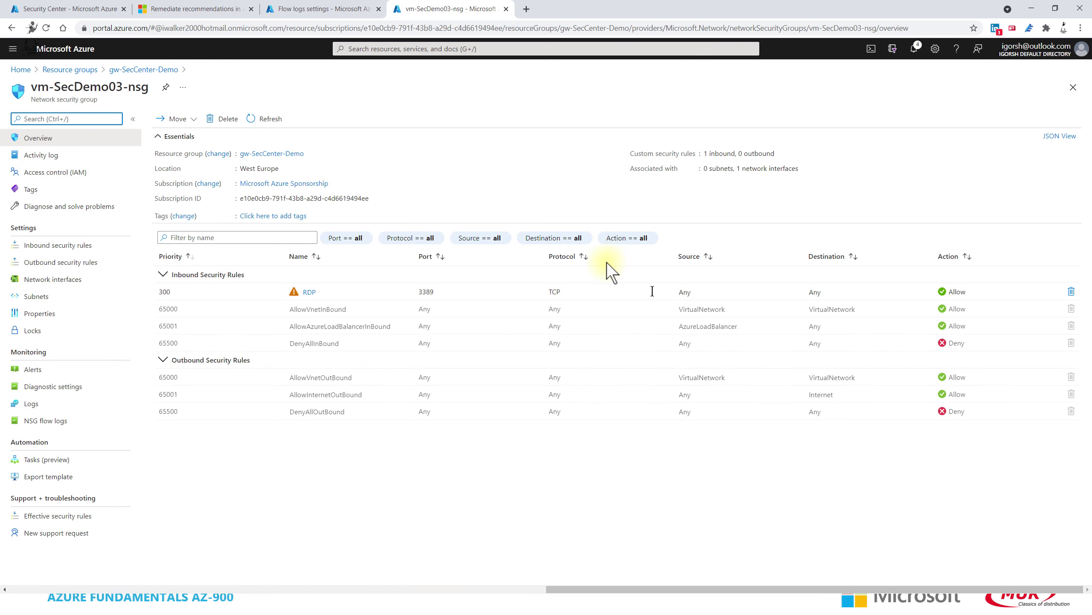
{"action": "left_click", "coordinate": [263, 119]}
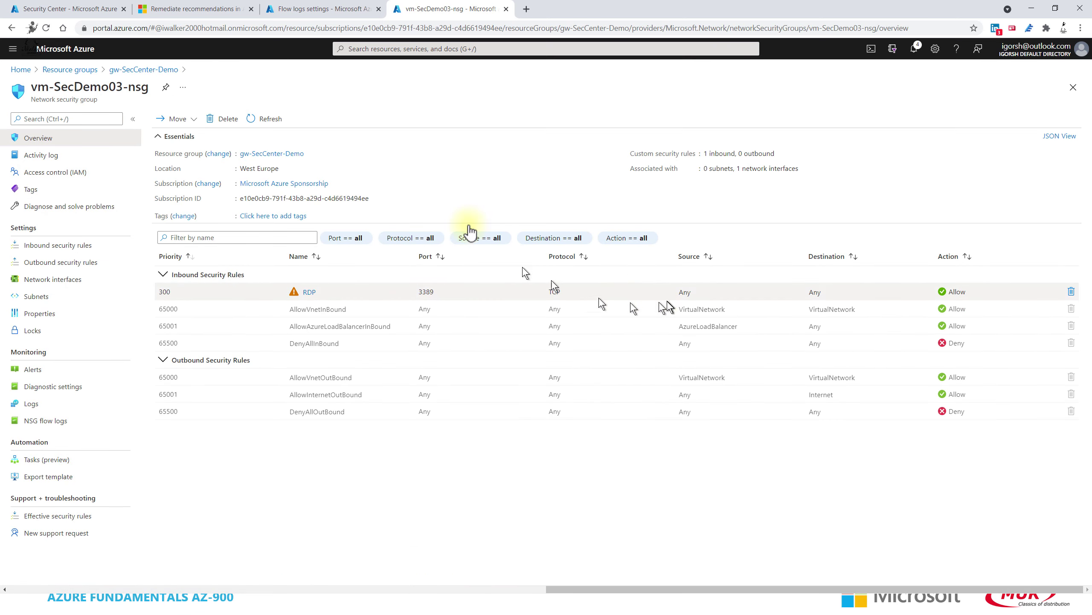
Back in the security alerts, set the Status filter to include both Active and Dismissed alerts.
{"action": "left_click", "coordinate": [315, 9]}
{"action": "left_click", "coordinate": [50, 11]}
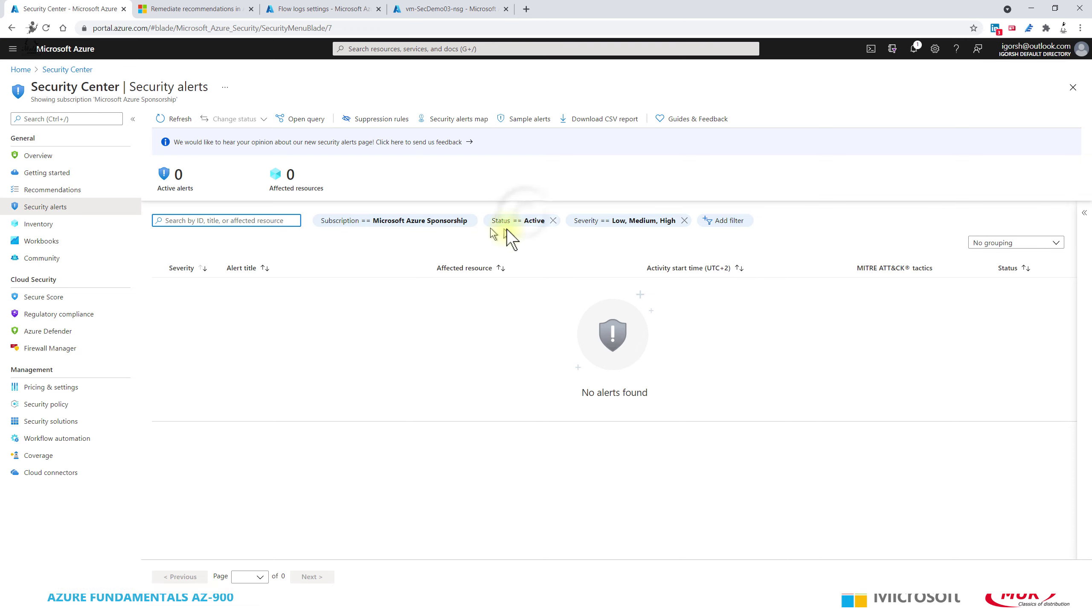
{"action": "left_click", "coordinate": [525, 228]}
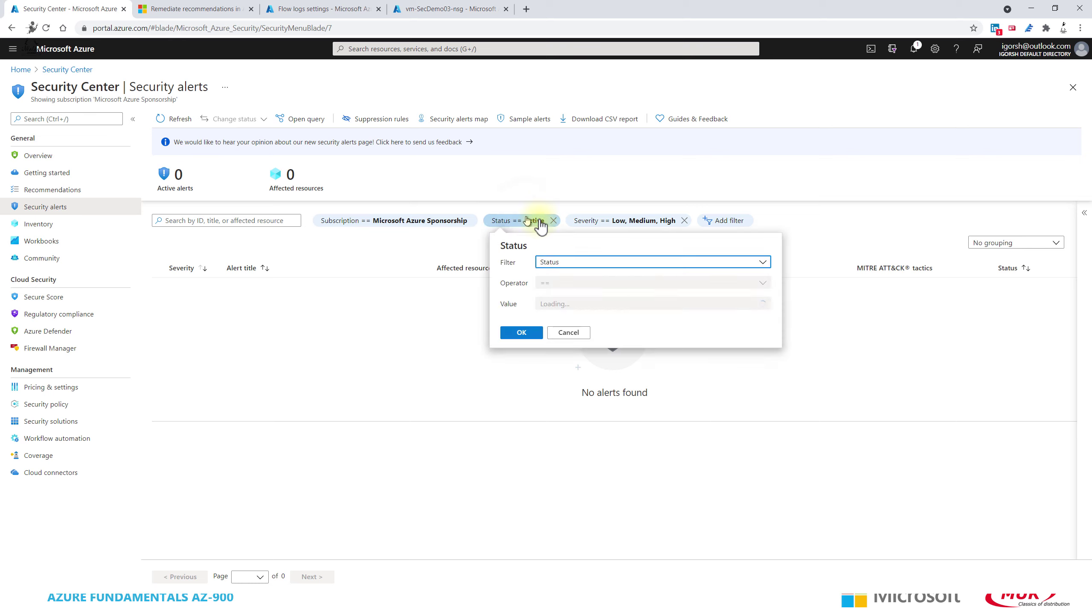
{"action": "left_click", "coordinate": [685, 305]}
{"action": "left_click", "coordinate": [567, 352]}
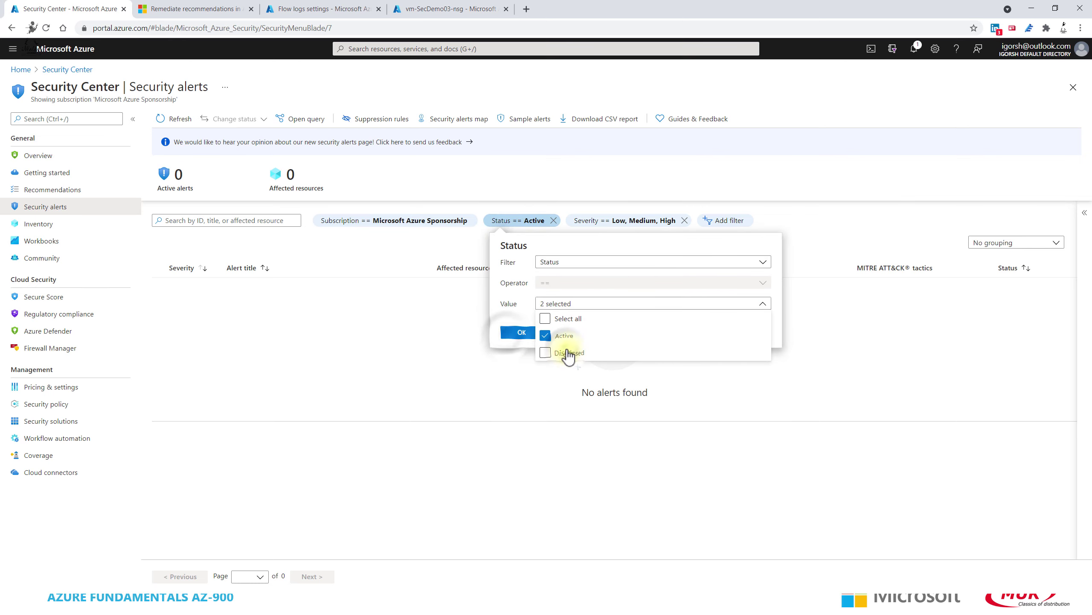
{"action": "left_click", "coordinate": [521, 332]}
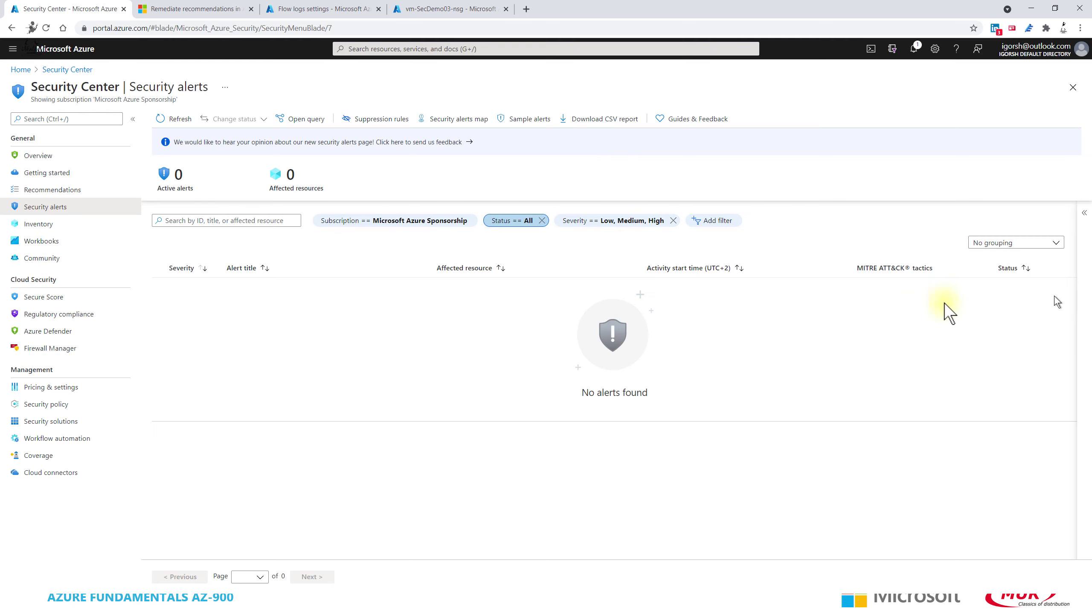
Open the Security Center inventory and look through the listed resources and their recommendations.
{"action": "left_click", "coordinate": [65, 225]}
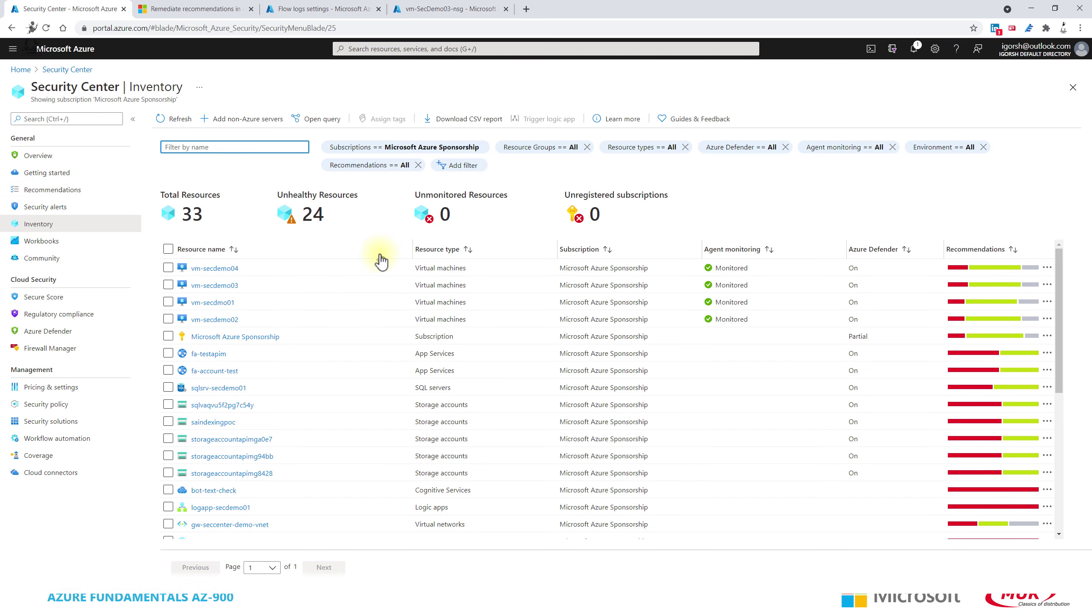
{"action": "scroll", "coordinate": [380, 260], "scroll_direction": "down", "scroll_amount": 4}
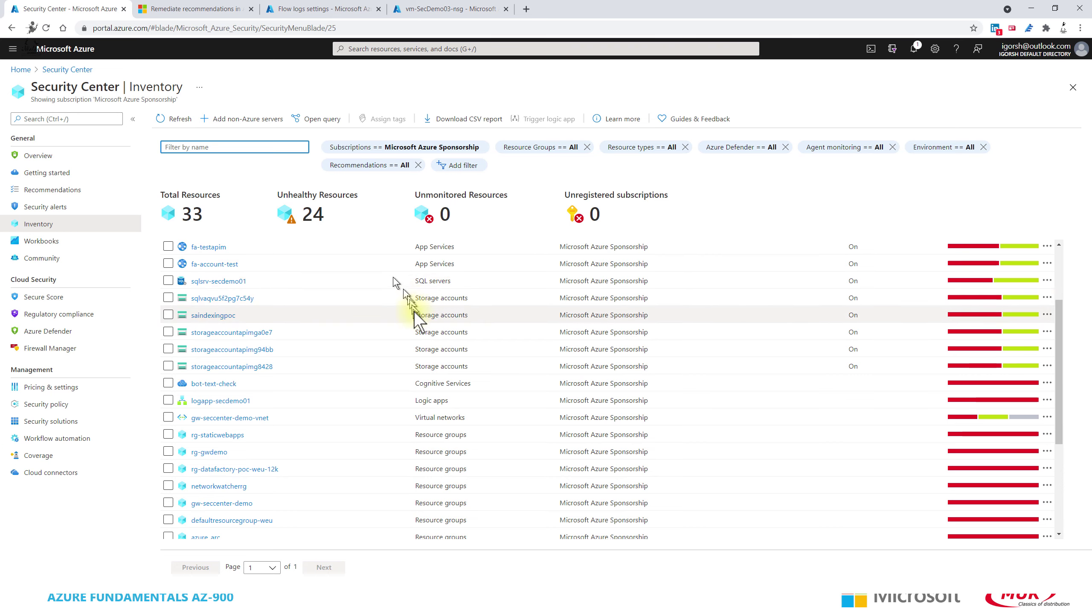
{"action": "scroll", "coordinate": [560, 382], "scroll_direction": "up", "scroll_amount": 3}
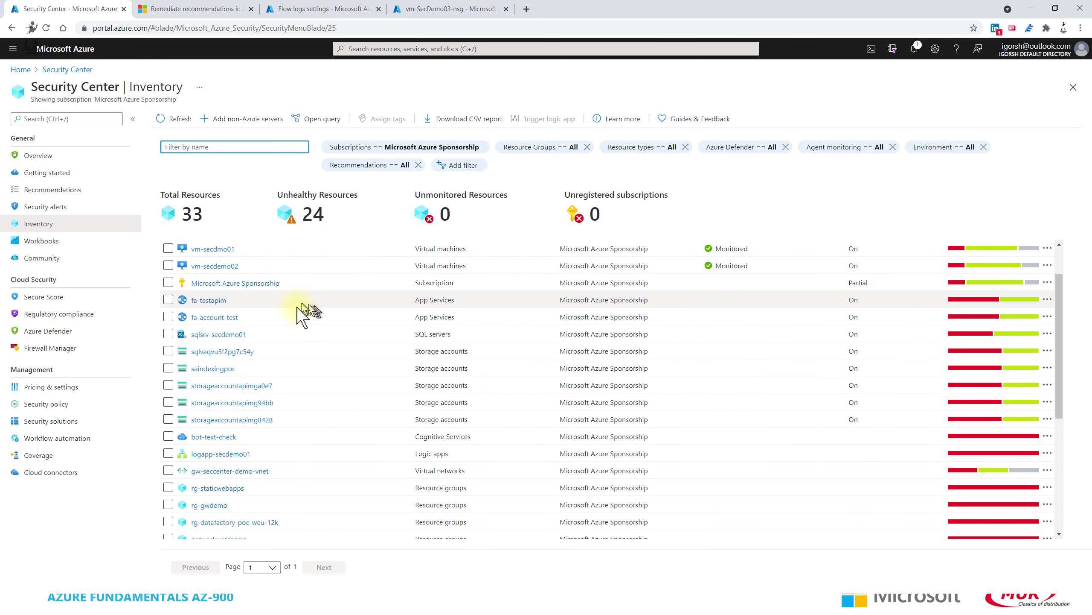
{"action": "scroll", "coordinate": [297, 329], "scroll_direction": "up", "scroll_amount": 2}
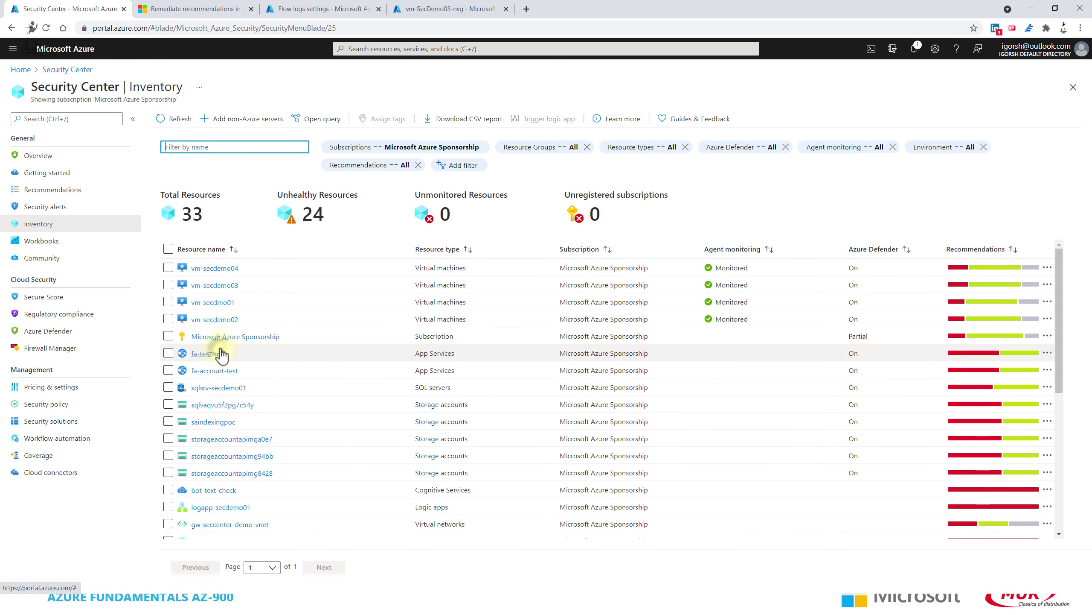
For fa-testapim, read the remediation steps of the FTPS recommendation and view the function app its action leads to.
{"action": "left_click", "coordinate": [220, 354]}
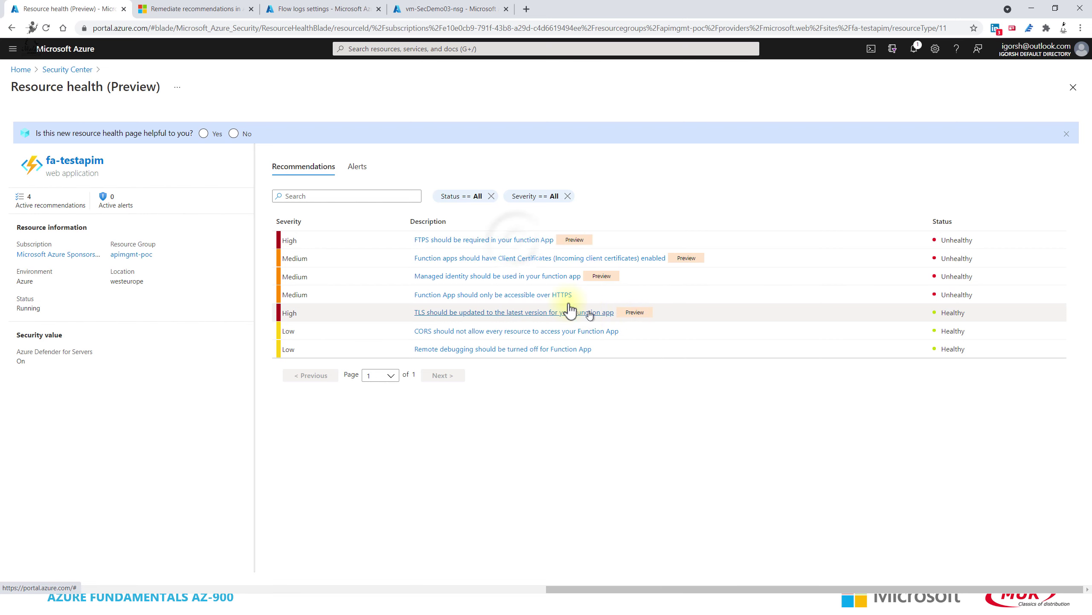
{"action": "left_click", "coordinate": [516, 239]}
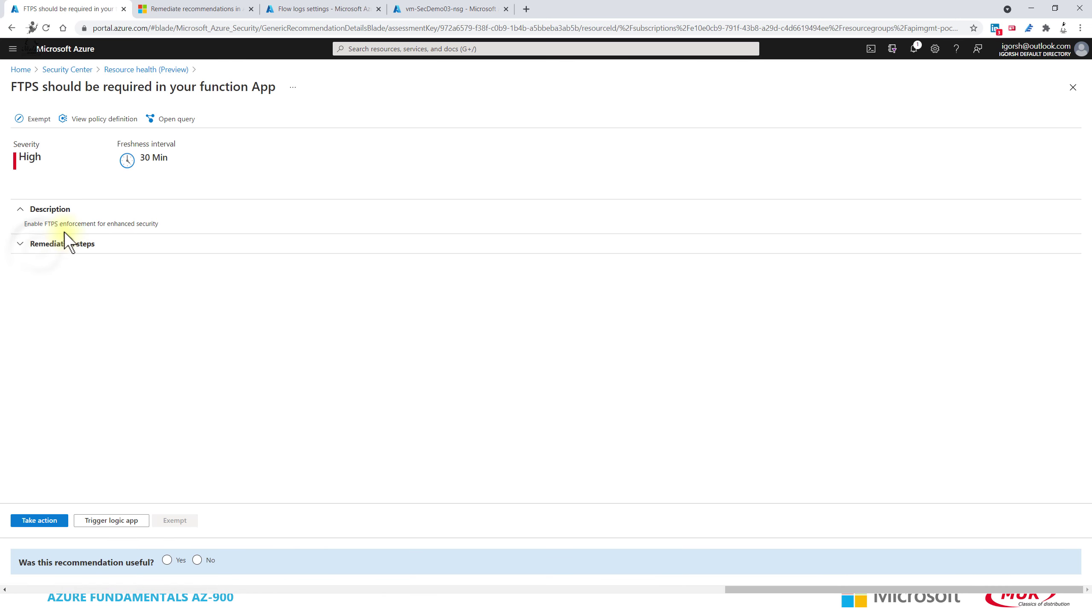
{"action": "left_click", "coordinate": [47, 244]}
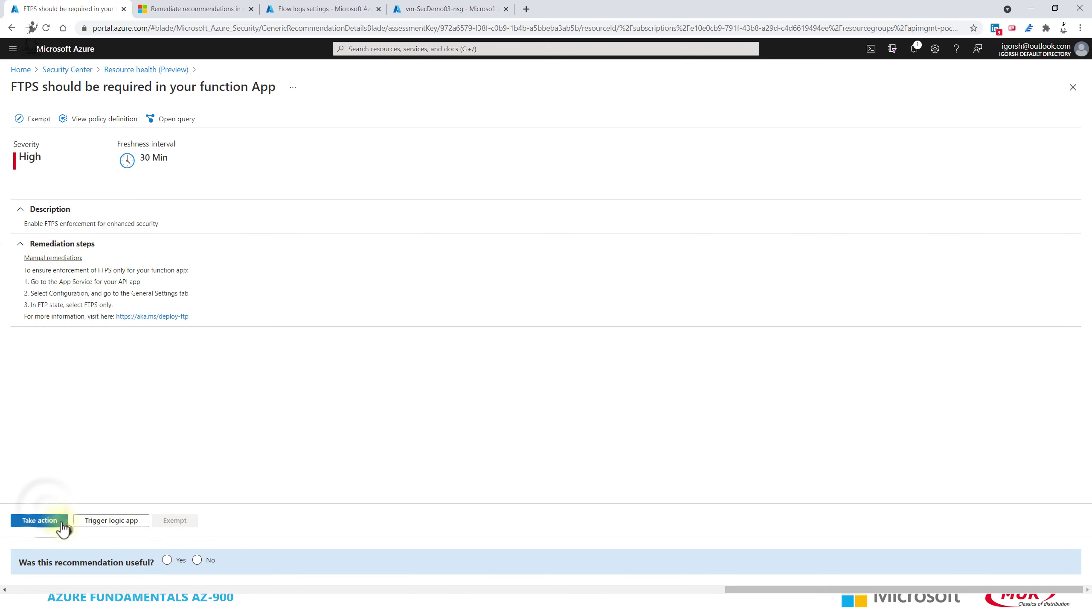
{"action": "left_click", "coordinate": [45, 521]}
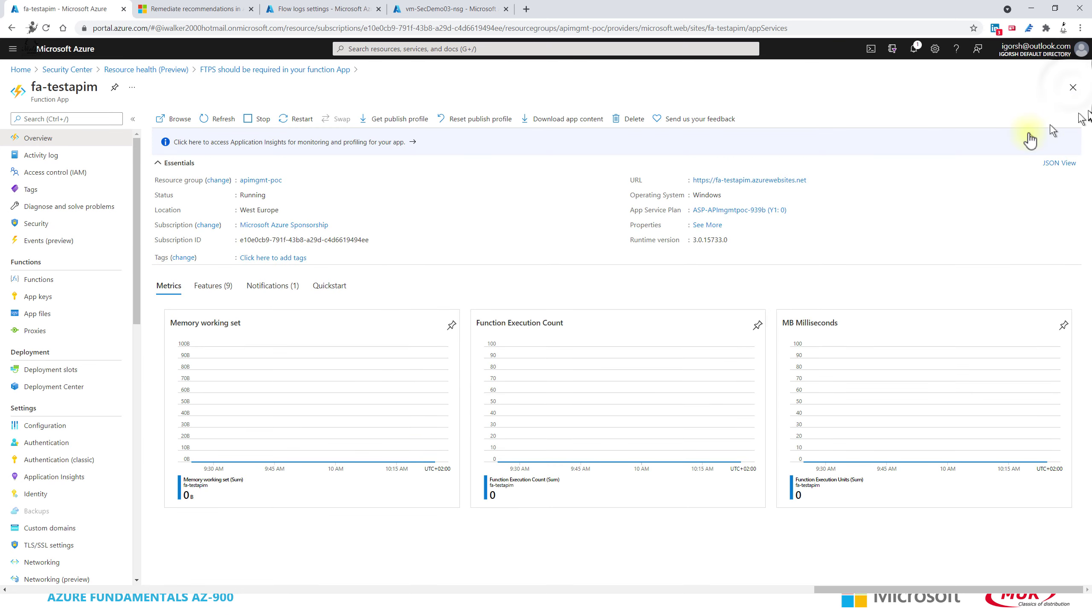
{"action": "left_click", "coordinate": [1073, 87]}
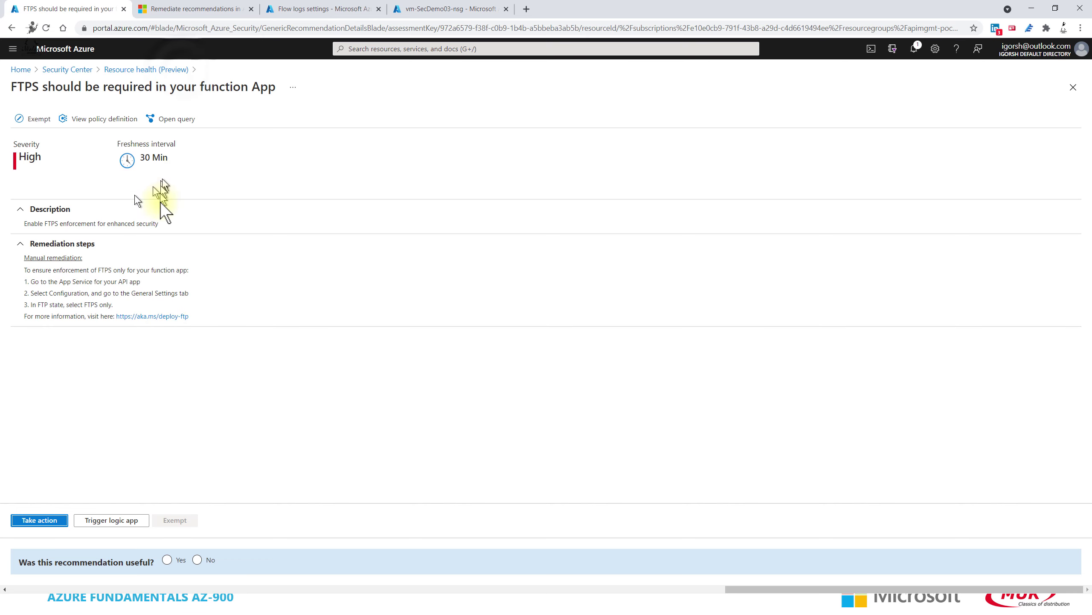
Return to fa-testapim's resource health page and check its alerts and recommendations.
{"action": "left_click", "coordinate": [183, 70]}
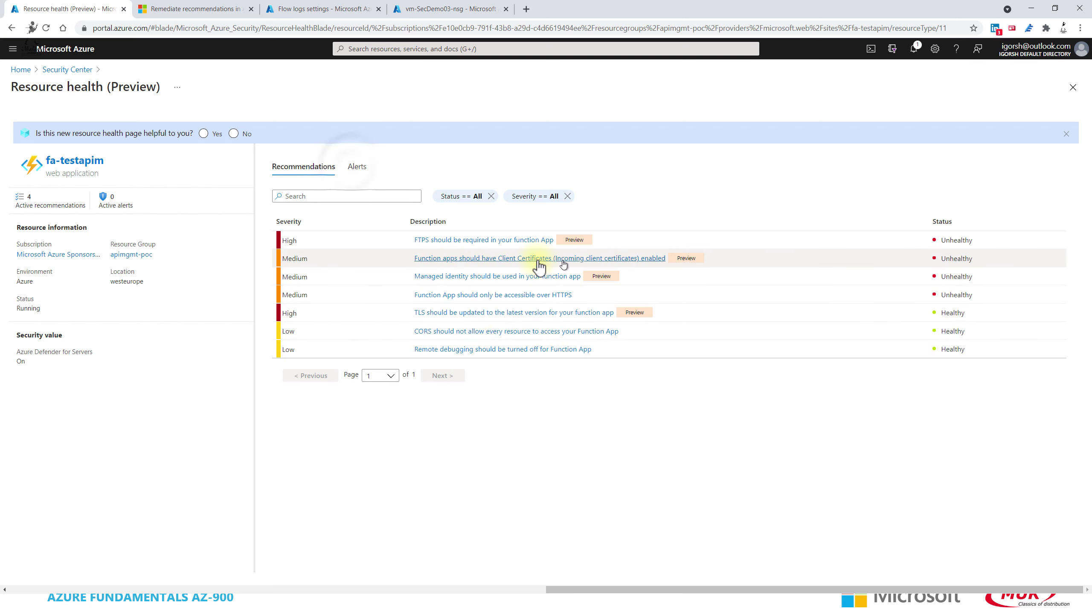
{"action": "left_click", "coordinate": [356, 166]}
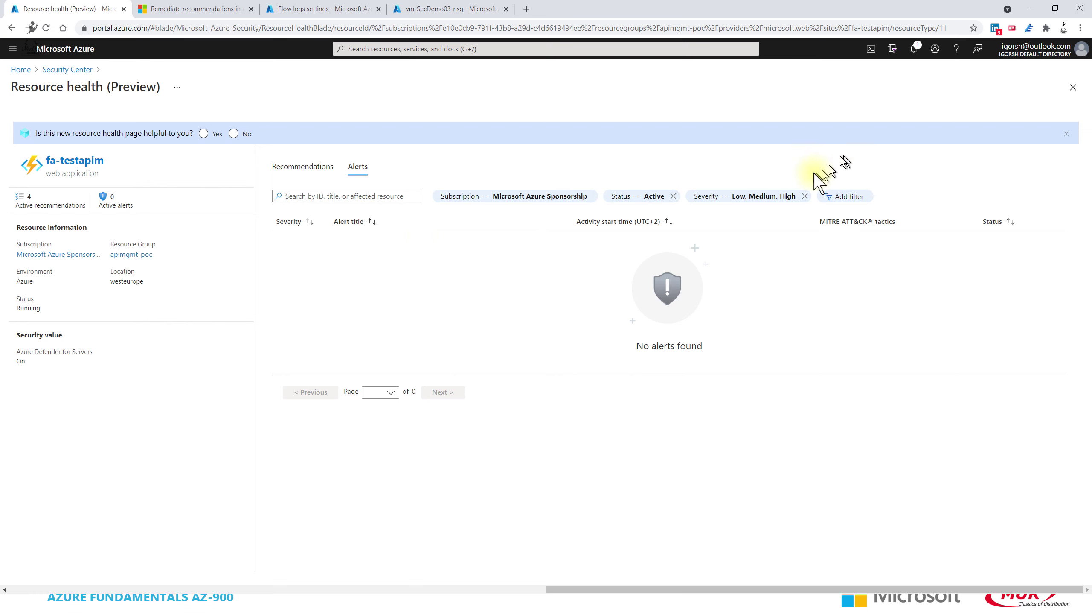
{"action": "left_click", "coordinate": [303, 167]}
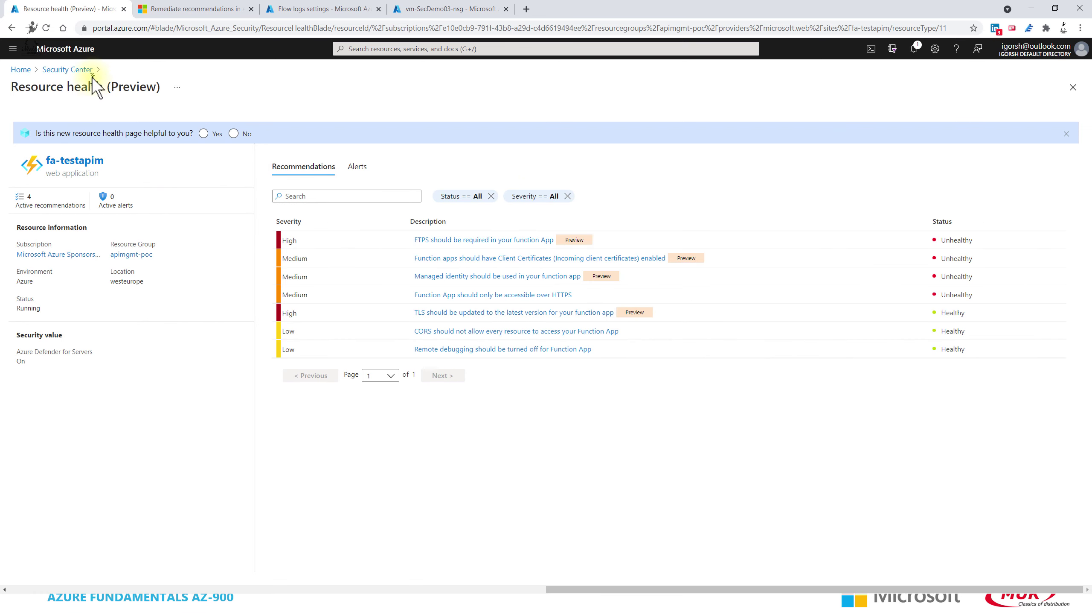
{"action": "left_click", "coordinate": [233, 134]}
{"action": "left_click", "coordinate": [234, 134]}
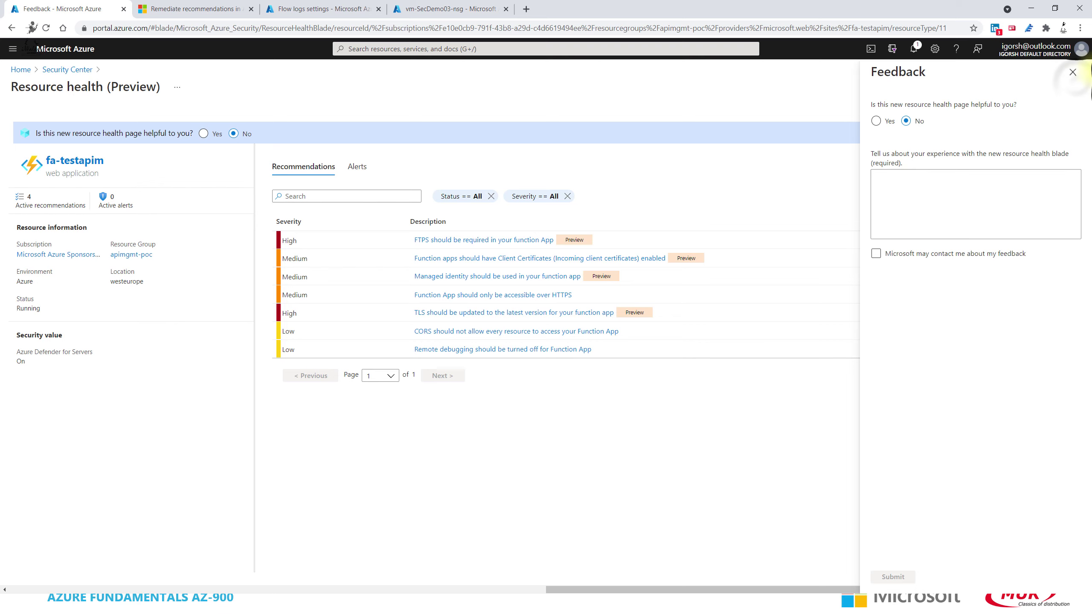
{"action": "left_click", "coordinate": [1073, 72]}
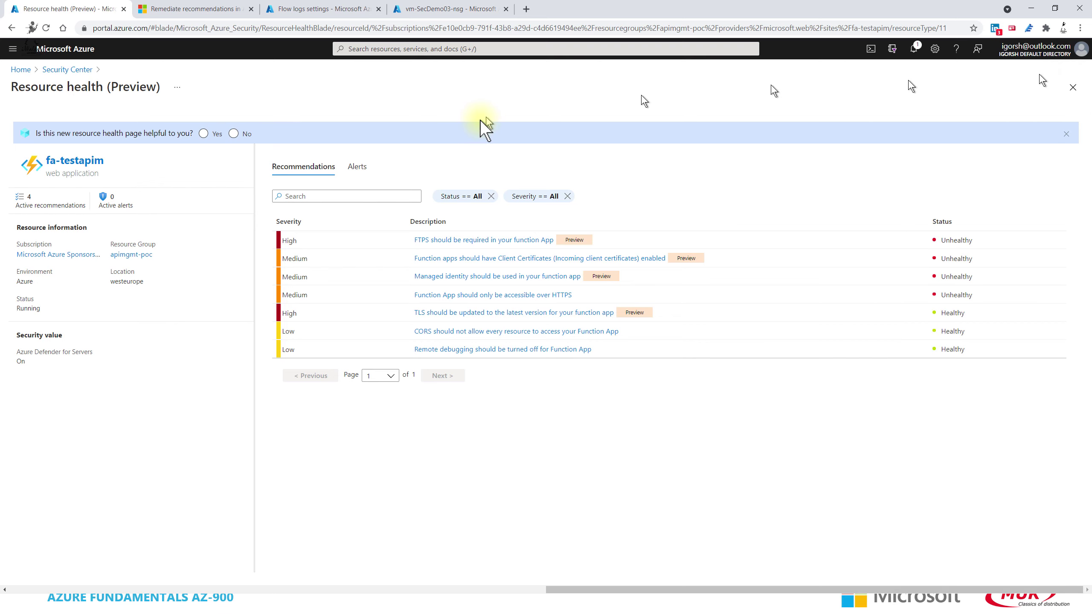
Leave the resource health page, discarding the unsaved edits, and open the Security Center recommendations.
{"action": "left_click", "coordinate": [67, 69]}
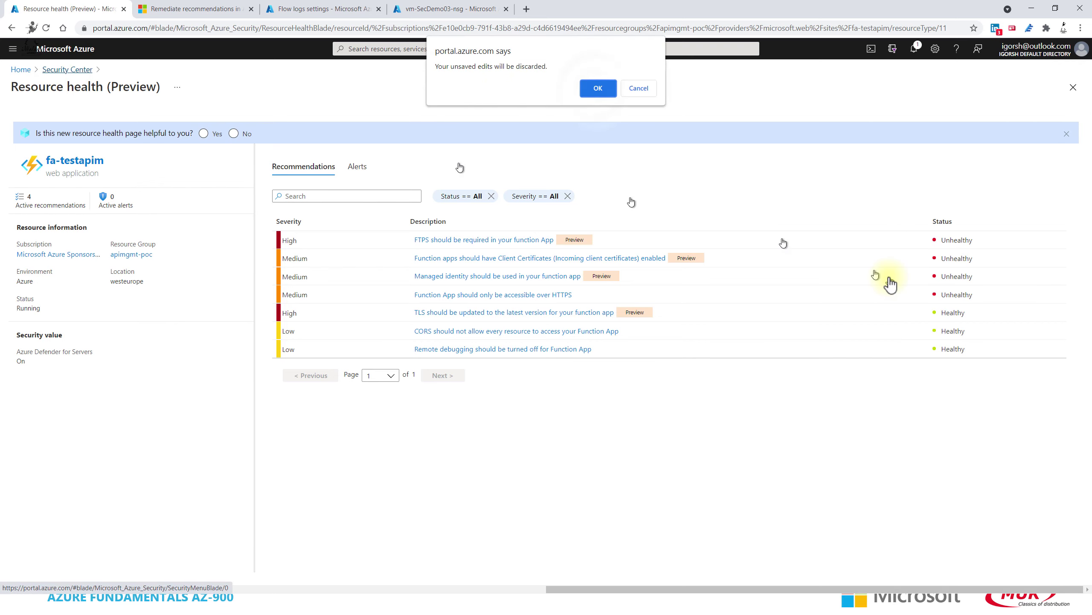
{"action": "left_click", "coordinate": [598, 88]}
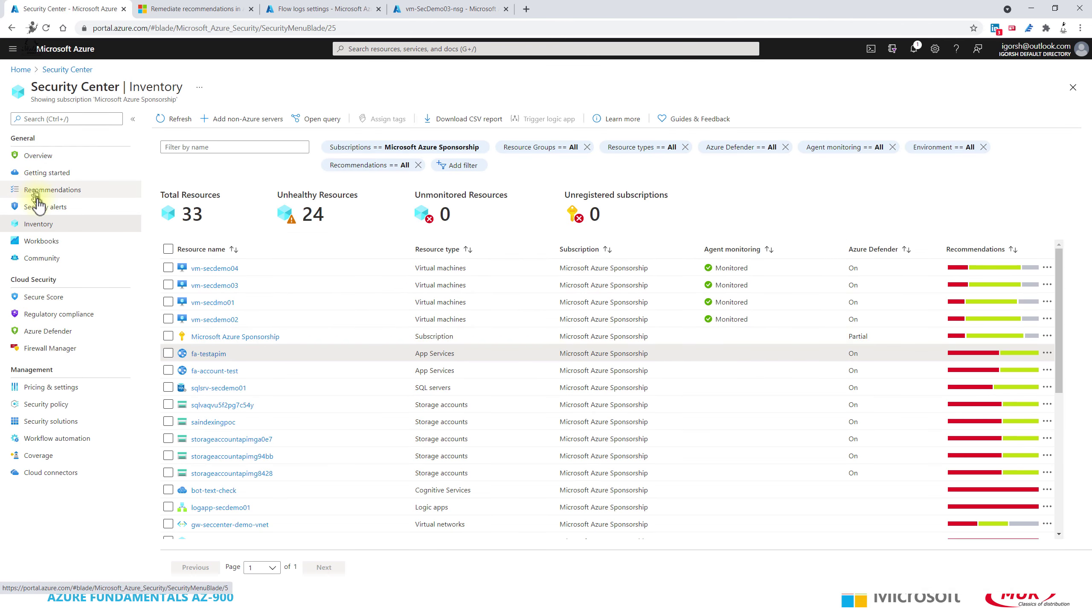
{"action": "left_click", "coordinate": [51, 191]}
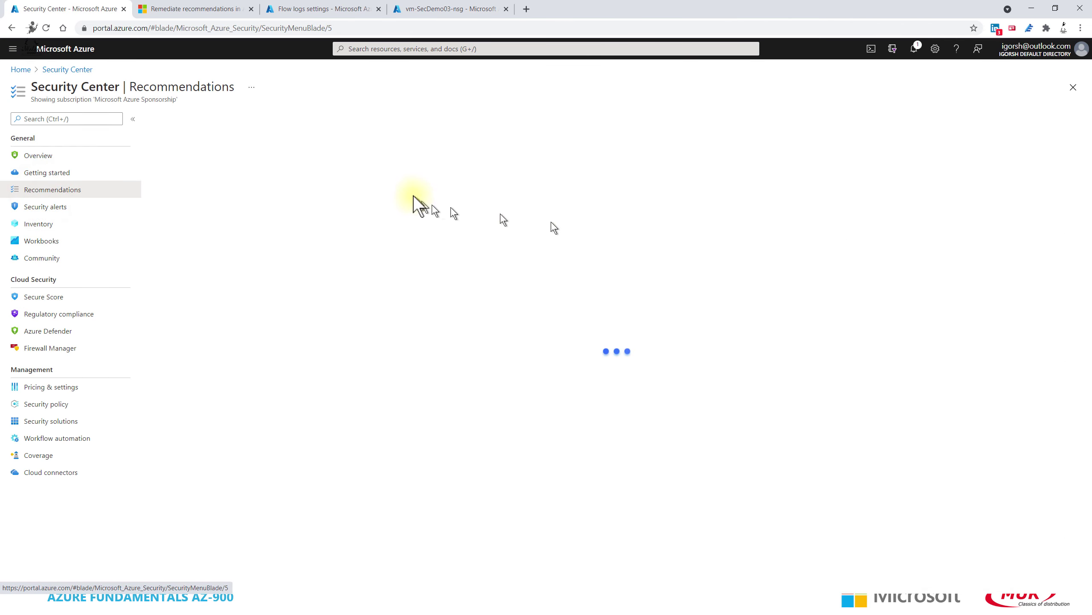
Answer No to whether the Secure Score experience is clear, and expand Community tools in the guides and feedback.
{"action": "left_click", "coordinate": [371, 290]}
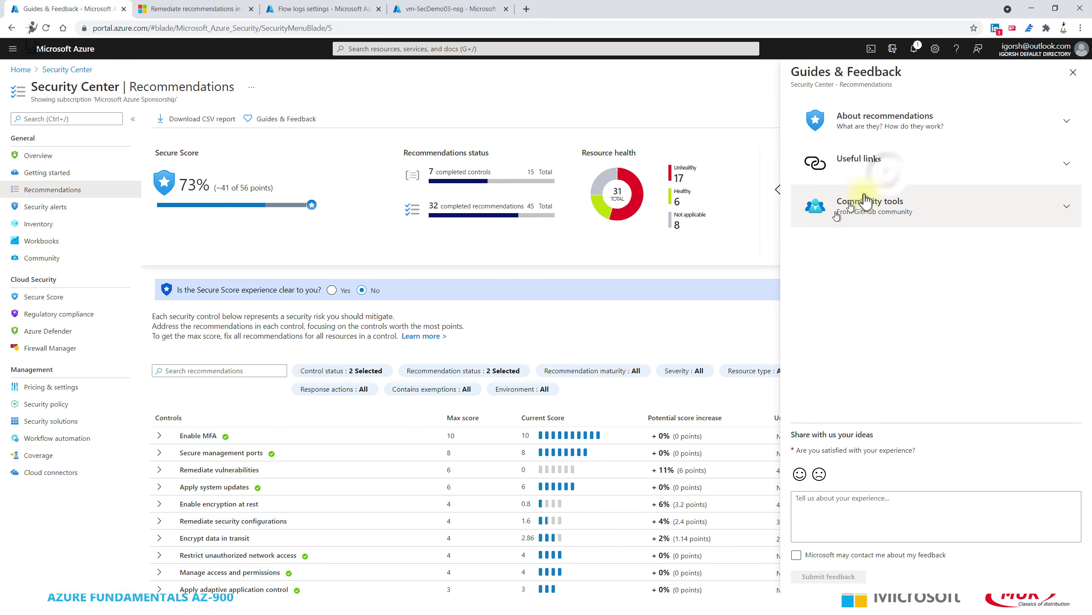
{"action": "left_click", "coordinate": [888, 171]}
{"action": "left_click", "coordinate": [915, 289]}
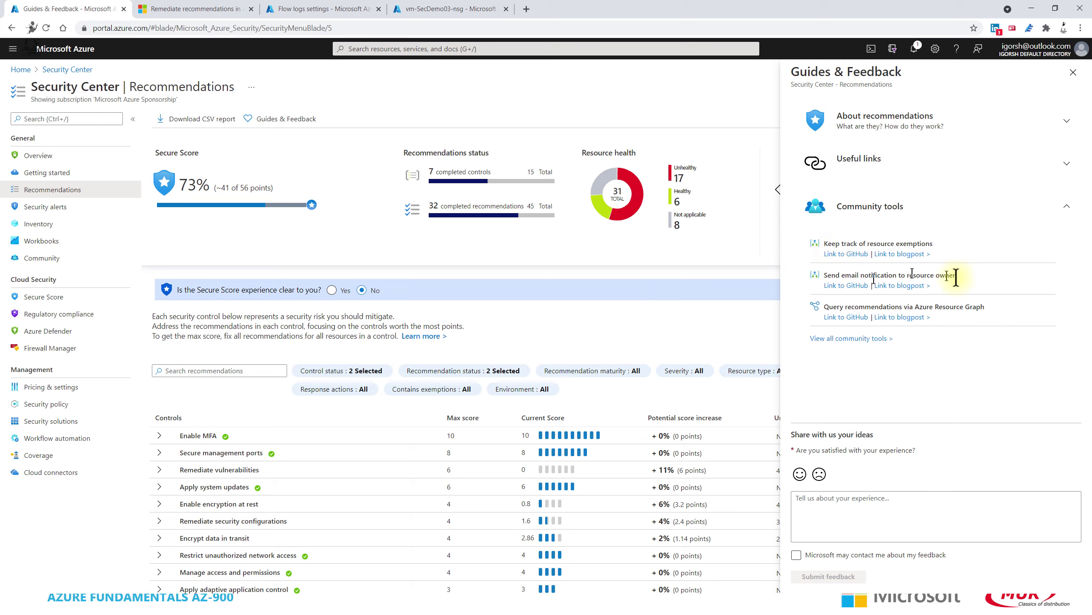
Open the blog post for sending email notification to the resource owner in a new browser tab and read its Logic App setup.
{"action": "right_click", "coordinate": [897, 285]}
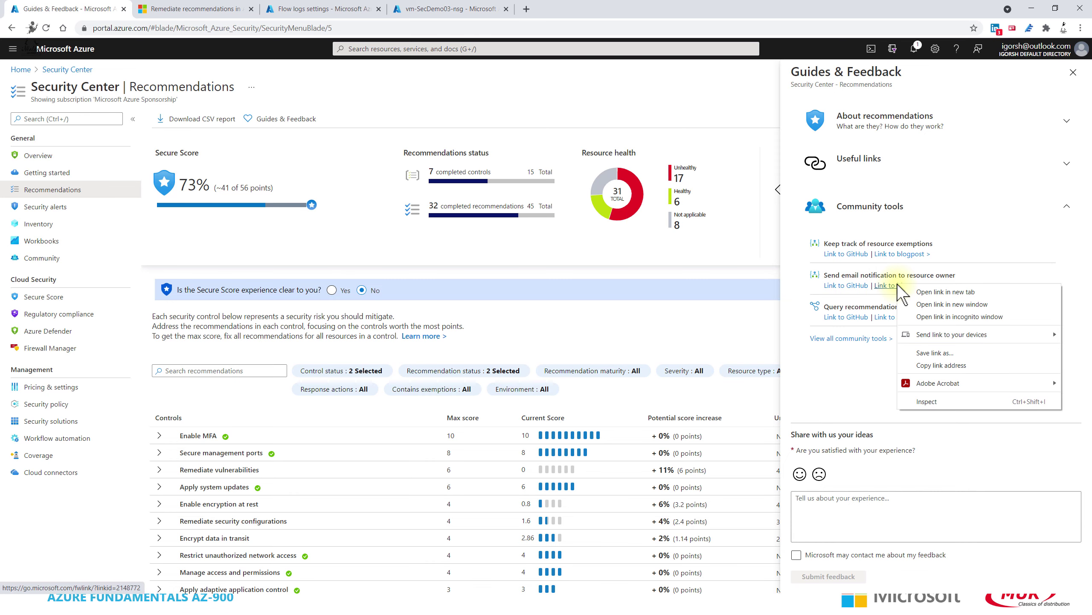
{"action": "left_click", "coordinate": [966, 292]}
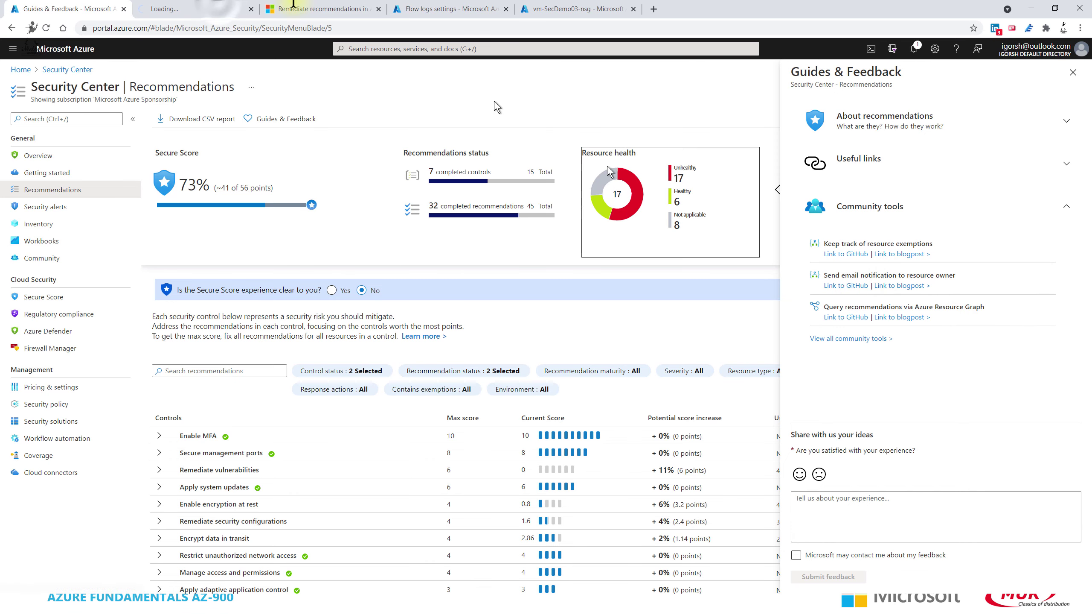
{"action": "left_click", "coordinate": [206, 8]}
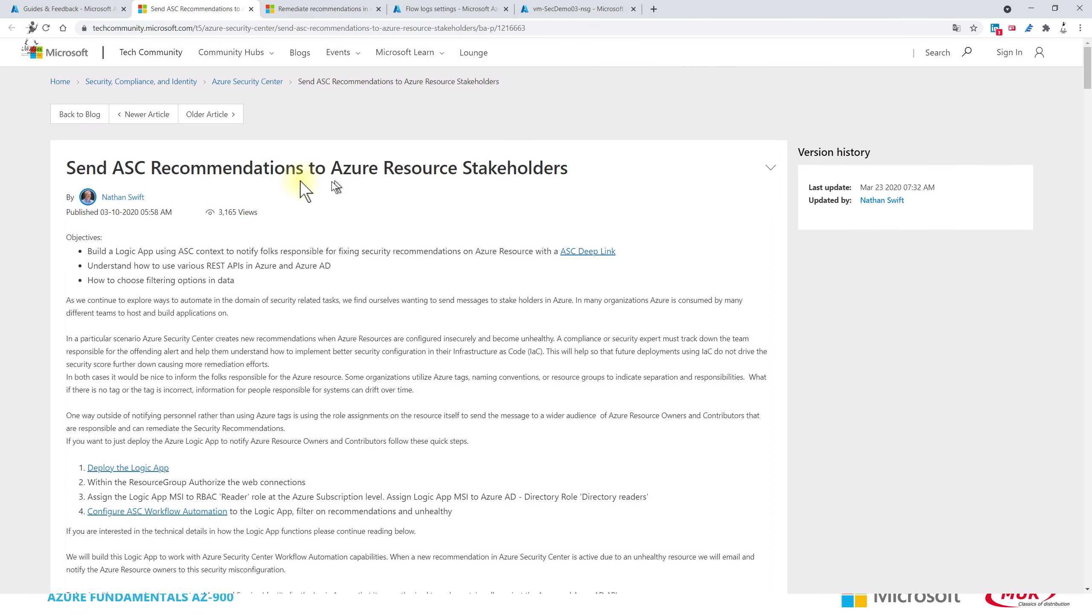
{"action": "scroll", "coordinate": [337, 196], "scroll_direction": "down", "scroll_amount": 7}
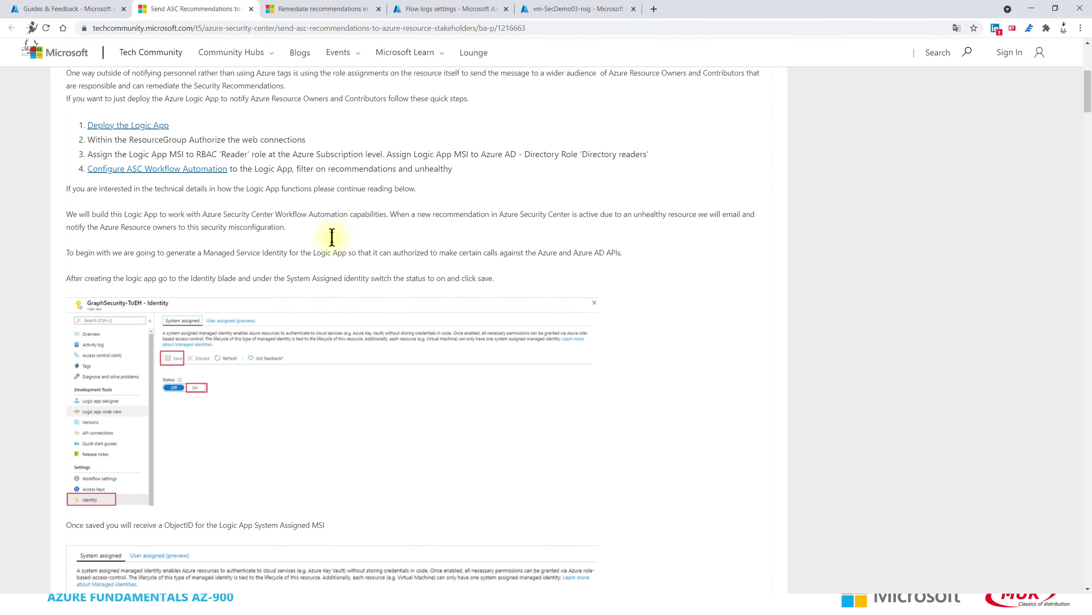
{"action": "scroll", "coordinate": [335, 274], "scroll_direction": "down", "scroll_amount": 20}
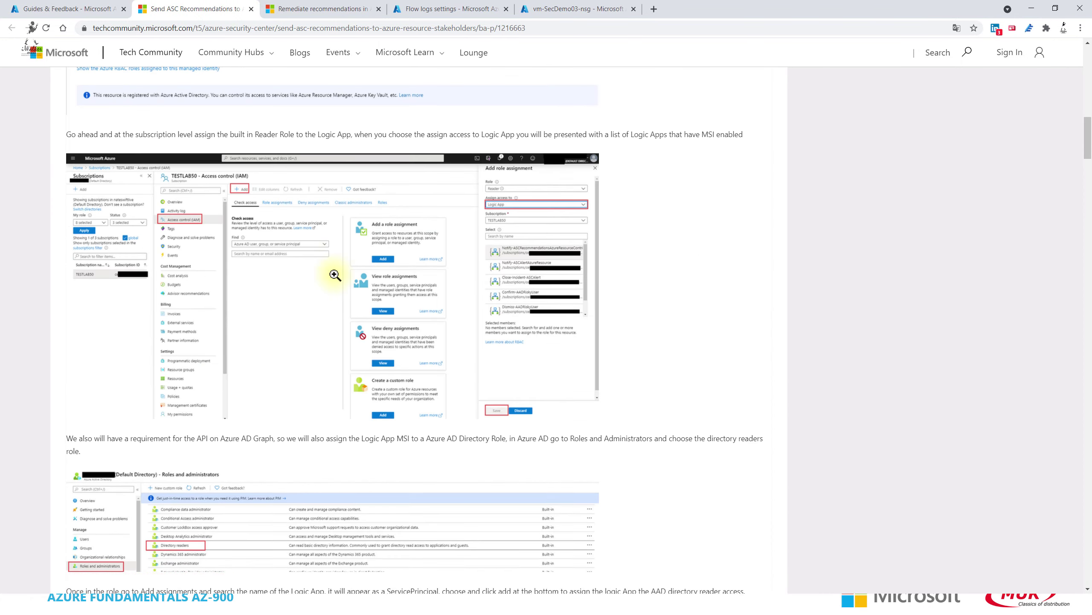
Read the rest of the blog post on emailing recommendations to resource owners, through the HTTP, variable and filter steps.
{"action": "scroll", "coordinate": [335, 274], "scroll_direction": "down", "scroll_amount": 20}
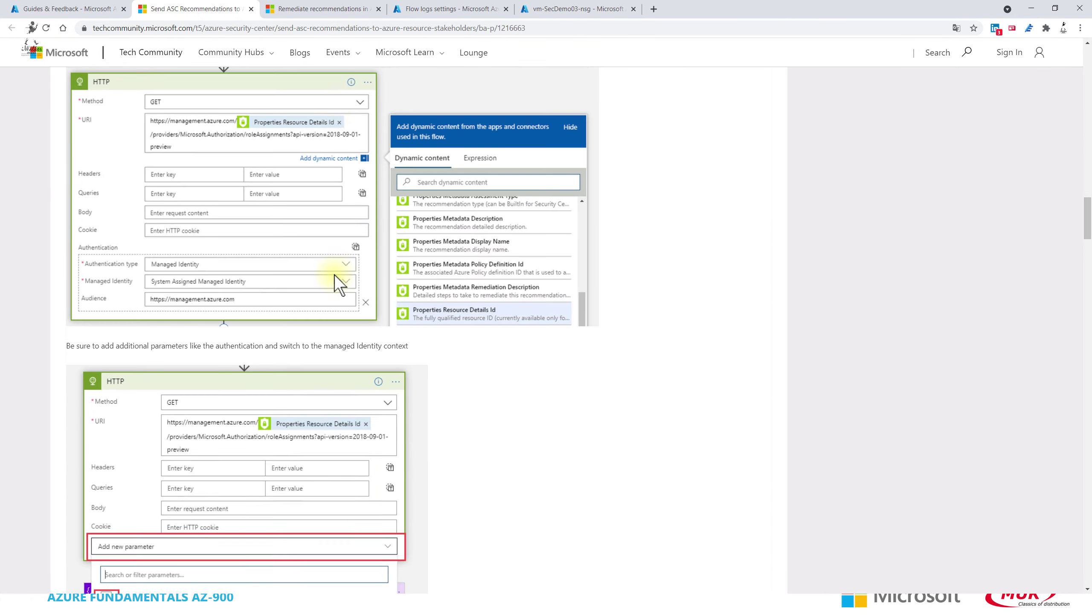
{"action": "scroll", "coordinate": [338, 284], "scroll_direction": "down", "scroll_amount": 20}
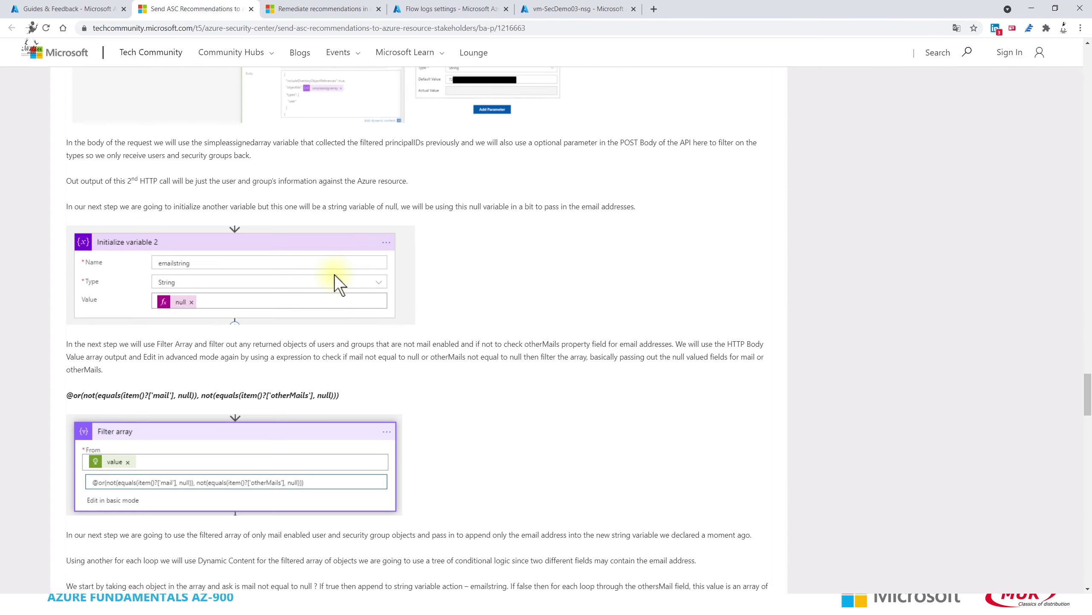
{"action": "scroll", "coordinate": [335, 274], "scroll_direction": "down", "scroll_amount": 3}
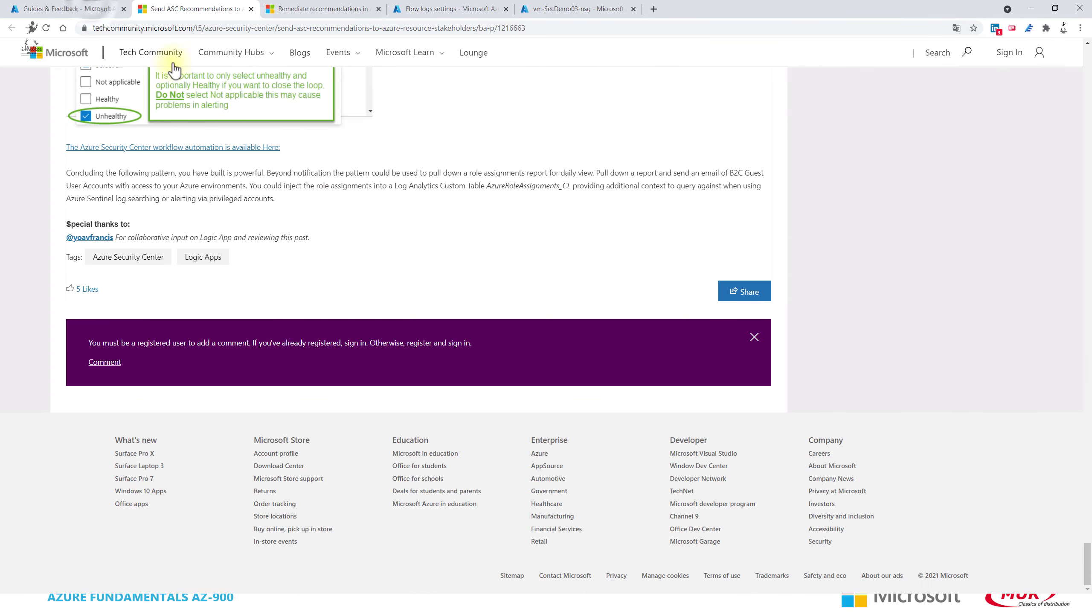
Close the guides and feedback along with the blog post's browser tab, and look over the security controls in Recommendations.
{"action": "left_click", "coordinate": [99, 11]}
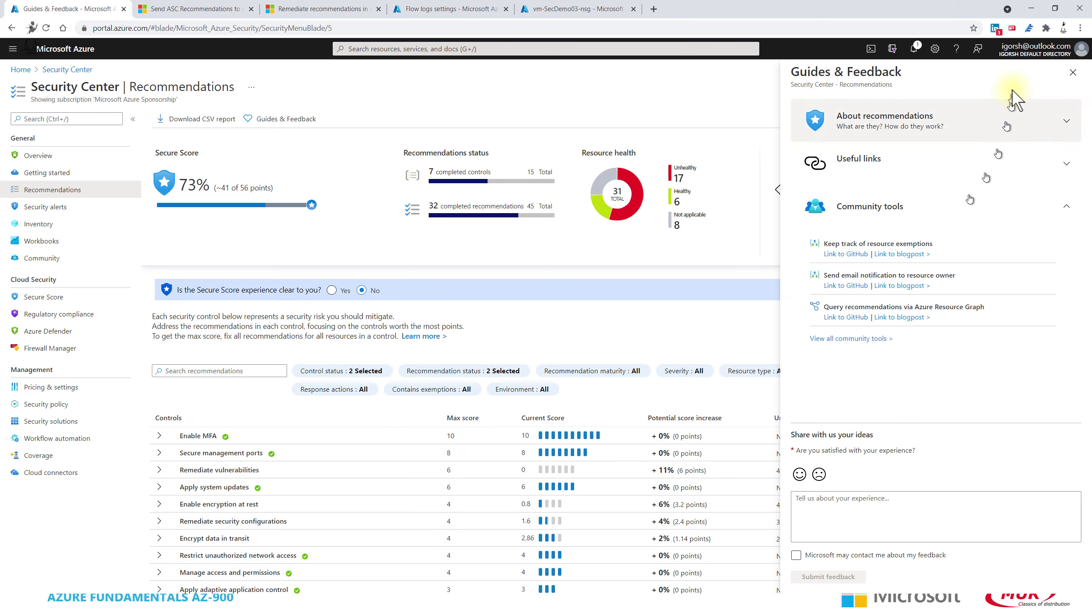
{"action": "left_click", "coordinate": [1072, 73]}
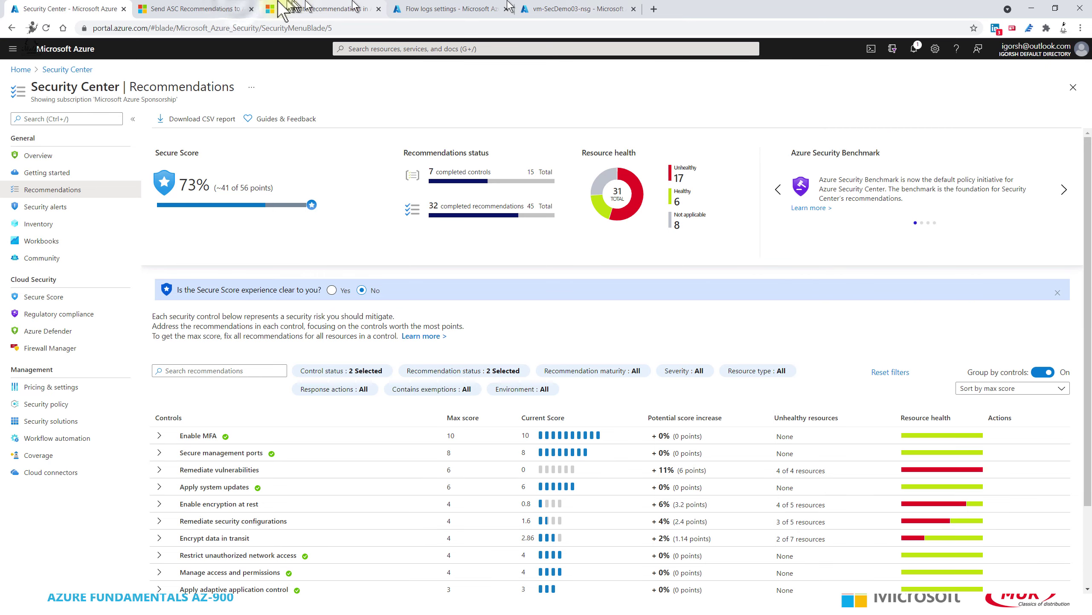
{"action": "left_click", "coordinate": [234, 10]}
{"action": "left_click", "coordinate": [251, 9]}
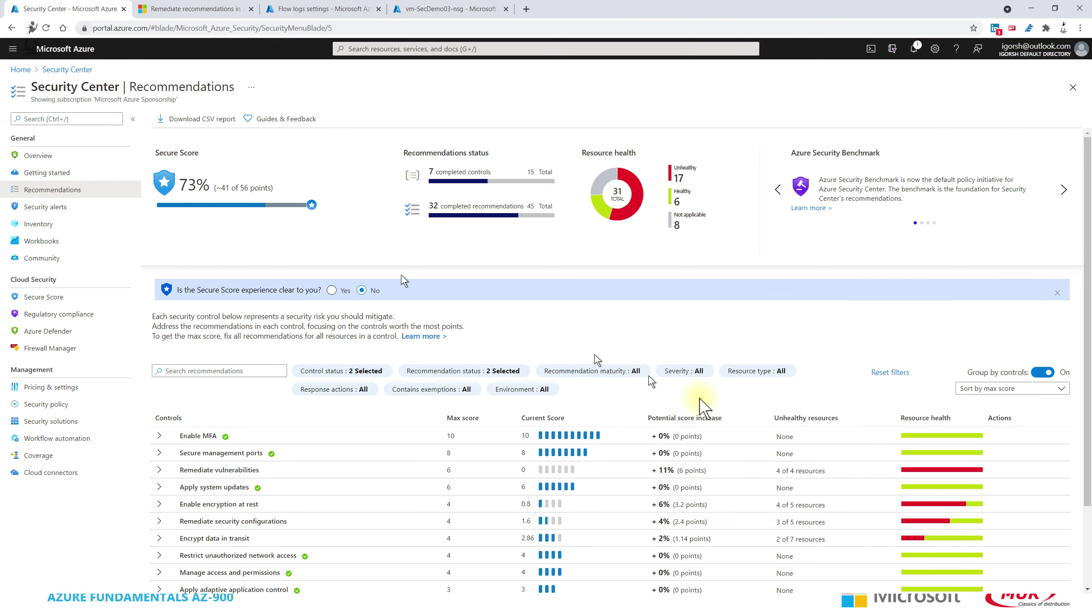
{"action": "scroll", "coordinate": [447, 459], "scroll_direction": "down", "scroll_amount": 2}
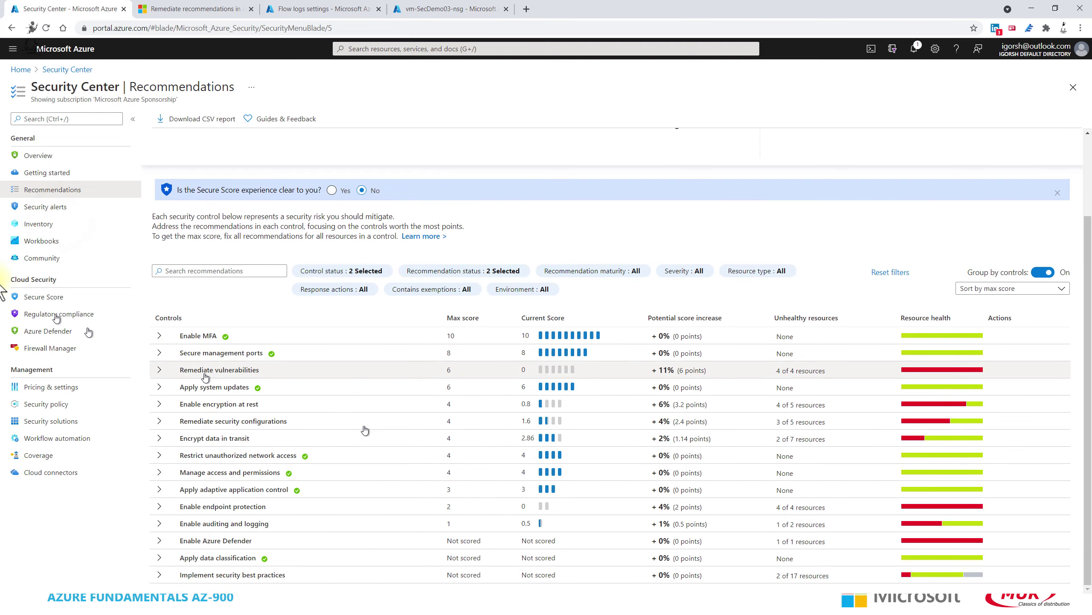
Open vm-secdemo02 from the Security Center inventory and review its resource health recommendations.
{"action": "left_click", "coordinate": [60, 222]}
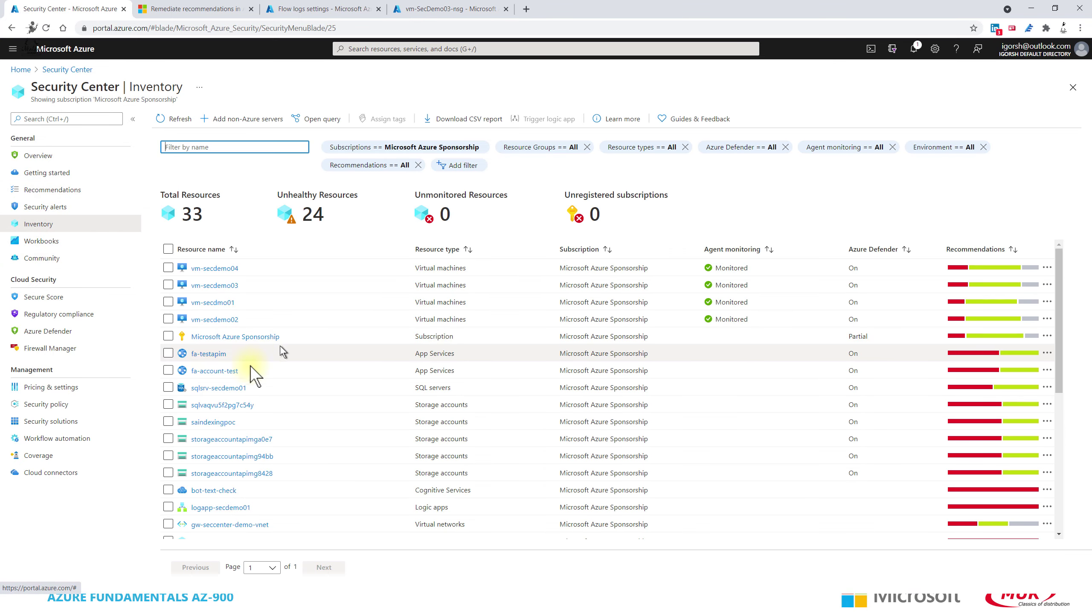
{"action": "left_click", "coordinate": [228, 319]}
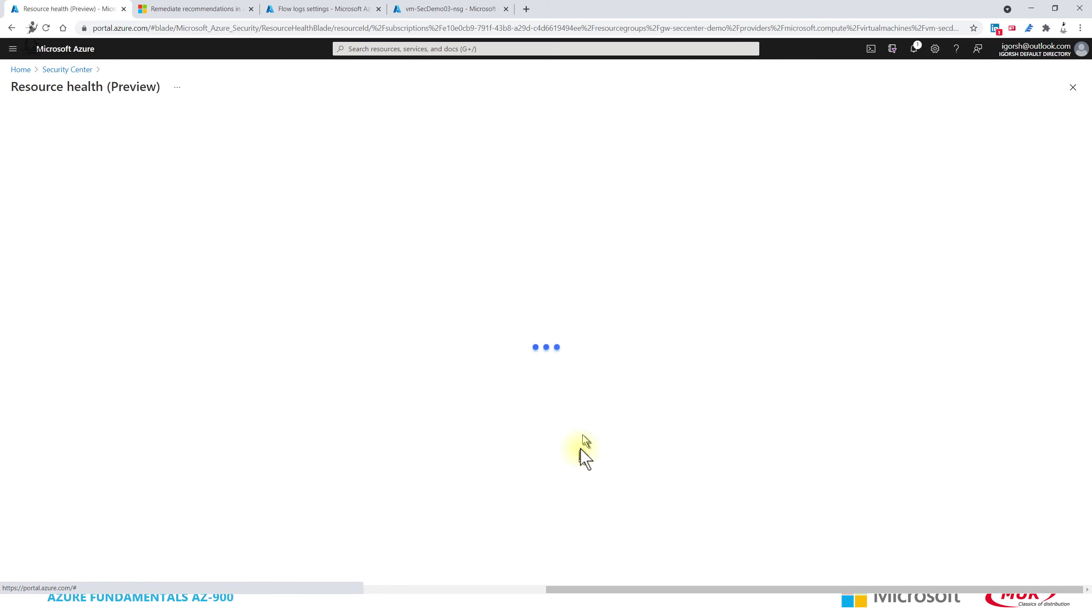
{"action": "scroll", "coordinate": [734, 431], "scroll_direction": "down", "scroll_amount": 2}
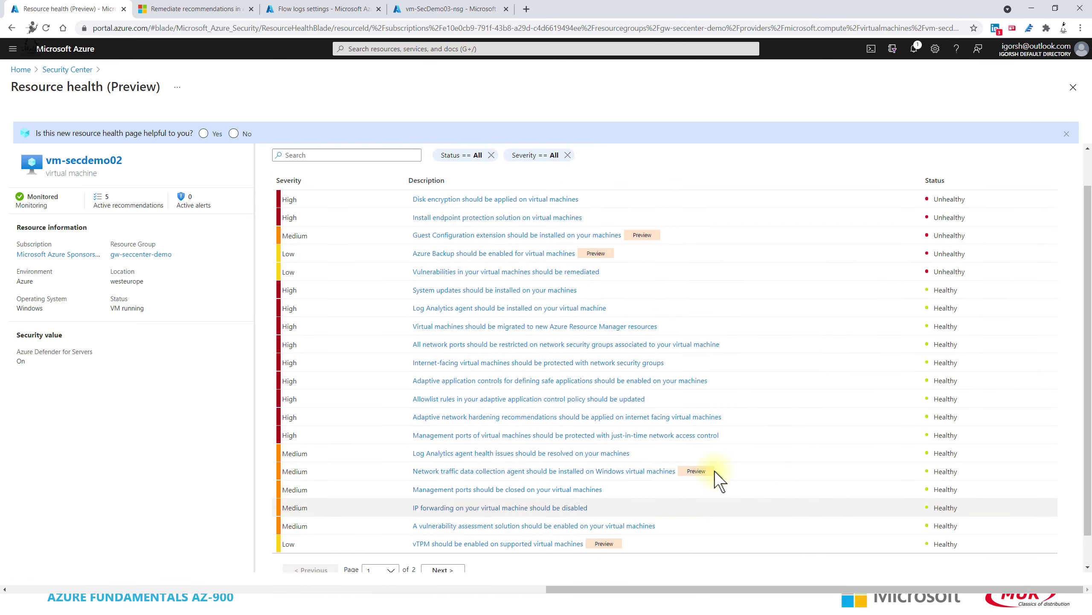
{"action": "scroll", "coordinate": [713, 473], "scroll_direction": "up", "scroll_amount": 1}
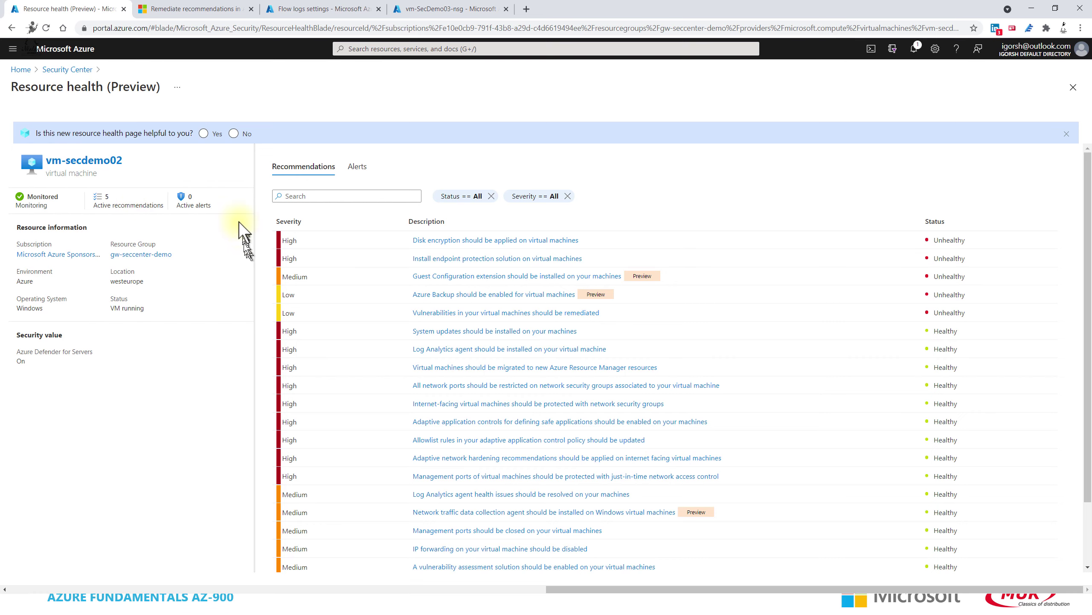
{"action": "scroll", "coordinate": [580, 319], "scroll_direction": "down", "scroll_amount": 2}
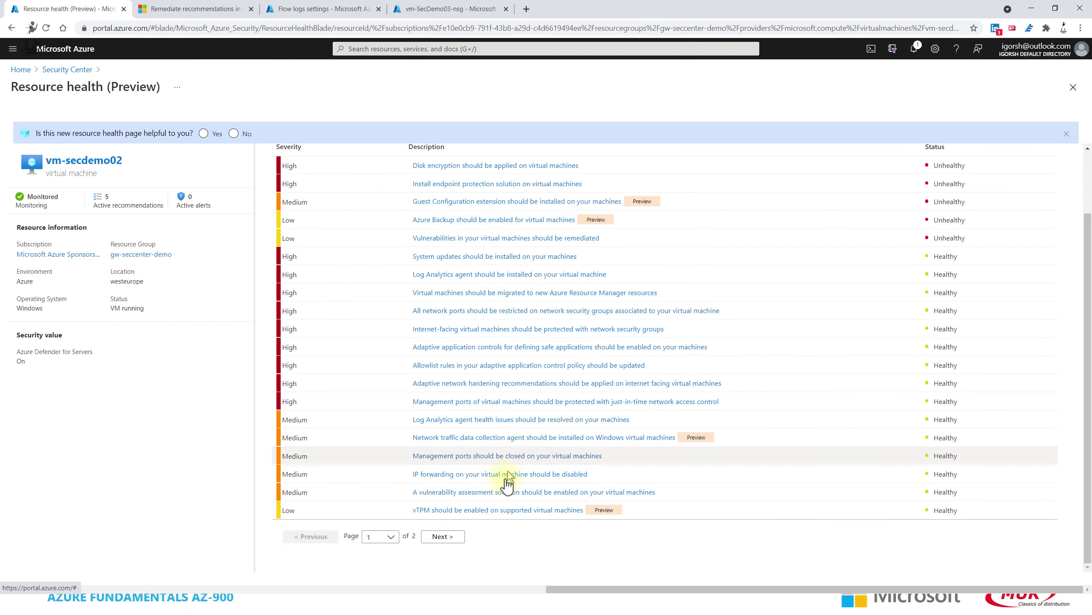
Open vm-secdemo03 from the inventory and check its system updates recommendation in Logs, returning to resource health without keeping the query.
{"action": "left_click", "coordinate": [87, 69]}
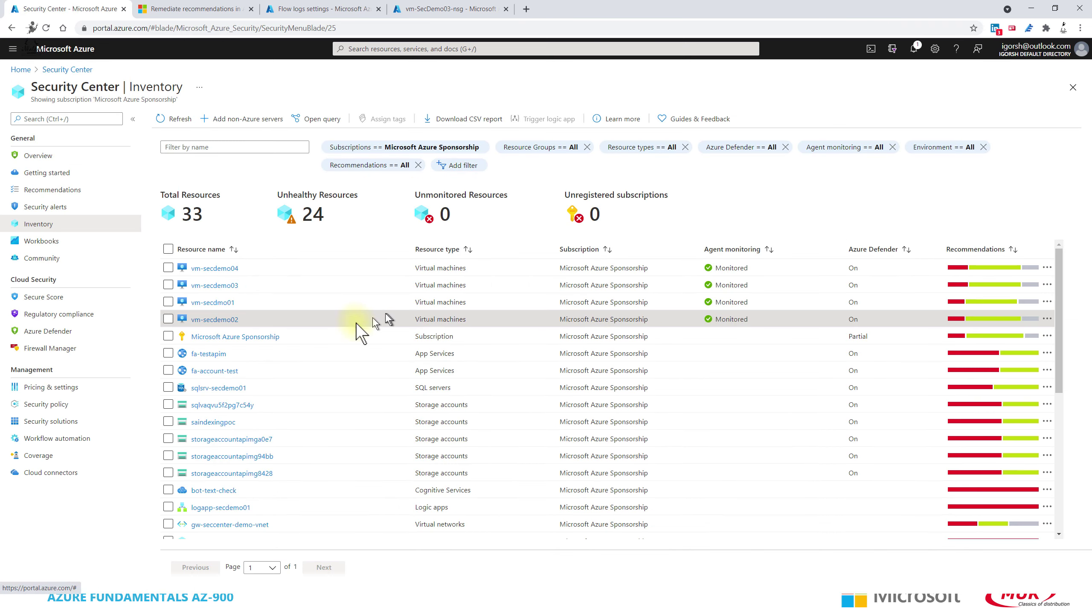
{"action": "left_click", "coordinate": [215, 286]}
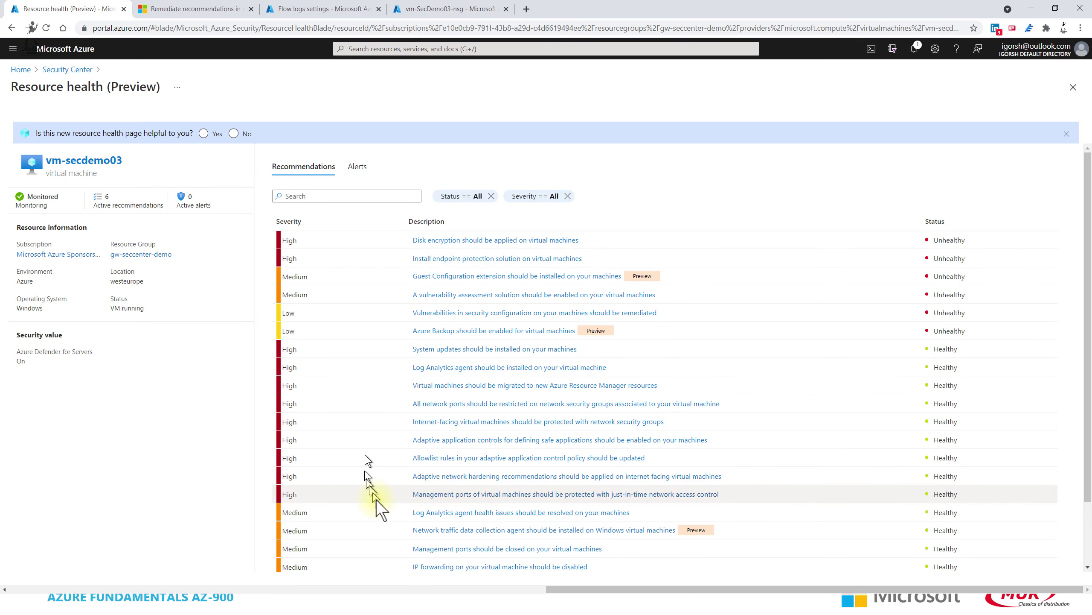
{"action": "left_click", "coordinate": [540, 349]}
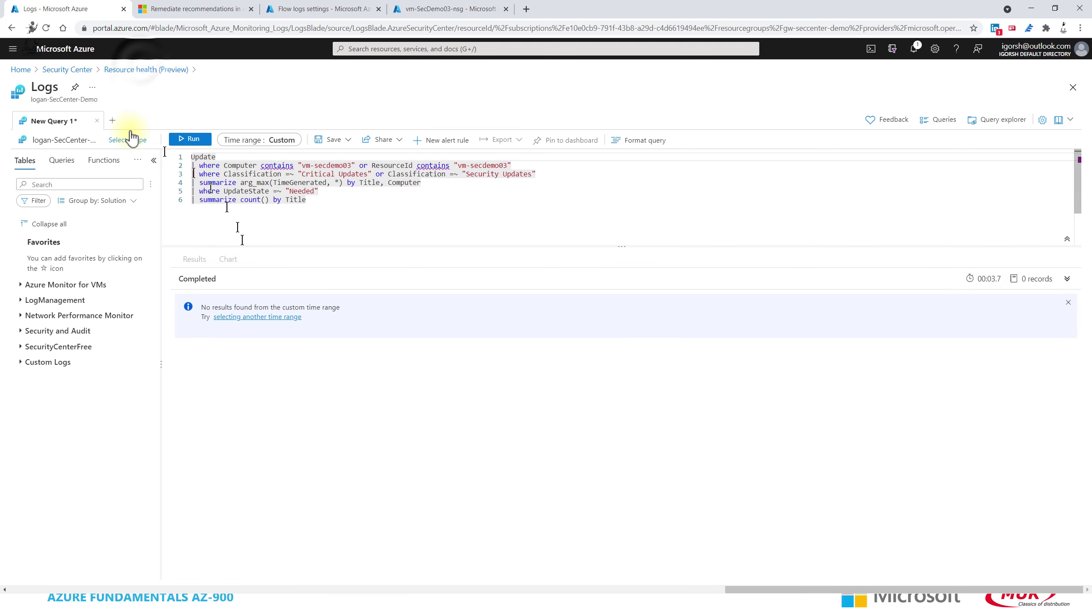
{"action": "left_click", "coordinate": [140, 69]}
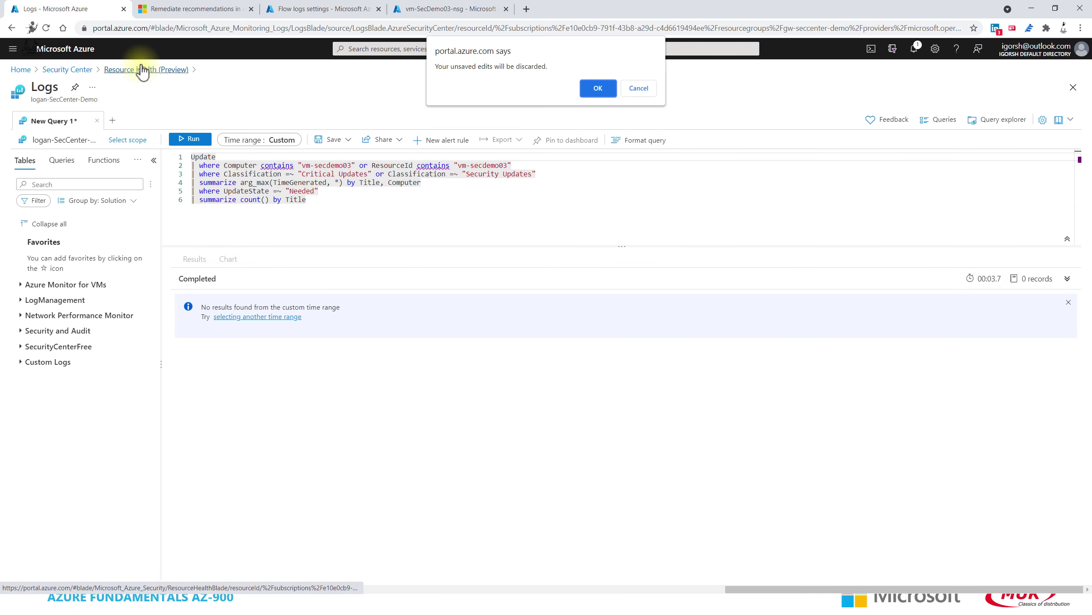
{"action": "left_click", "coordinate": [598, 88]}
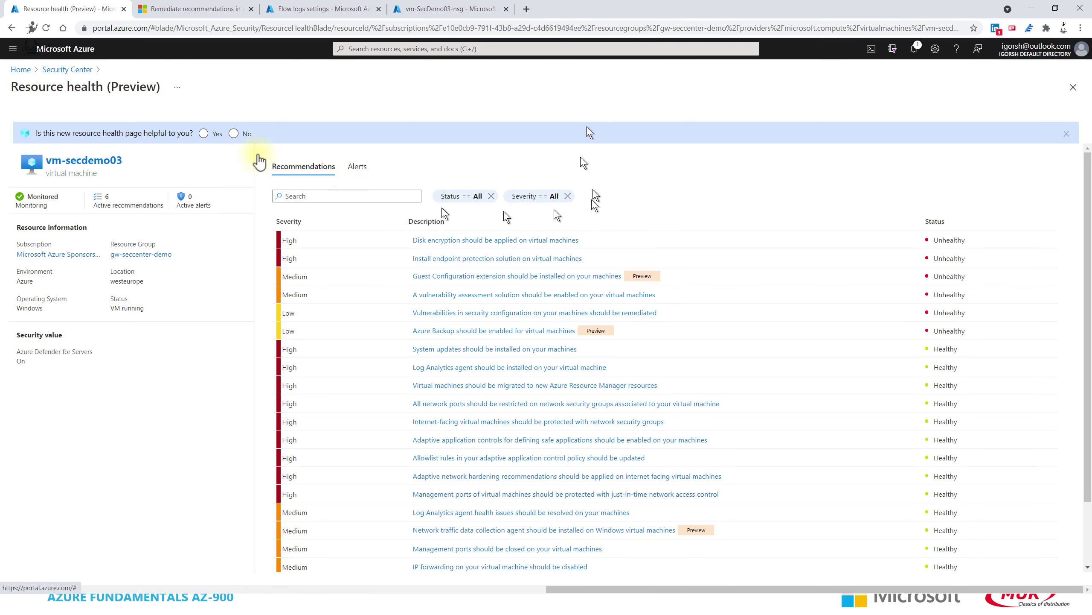
Open the System Updates workbook in Security Center, show its help, and retry the count of unhealthy machines by operating system.
{"action": "left_click", "coordinate": [65, 69]}
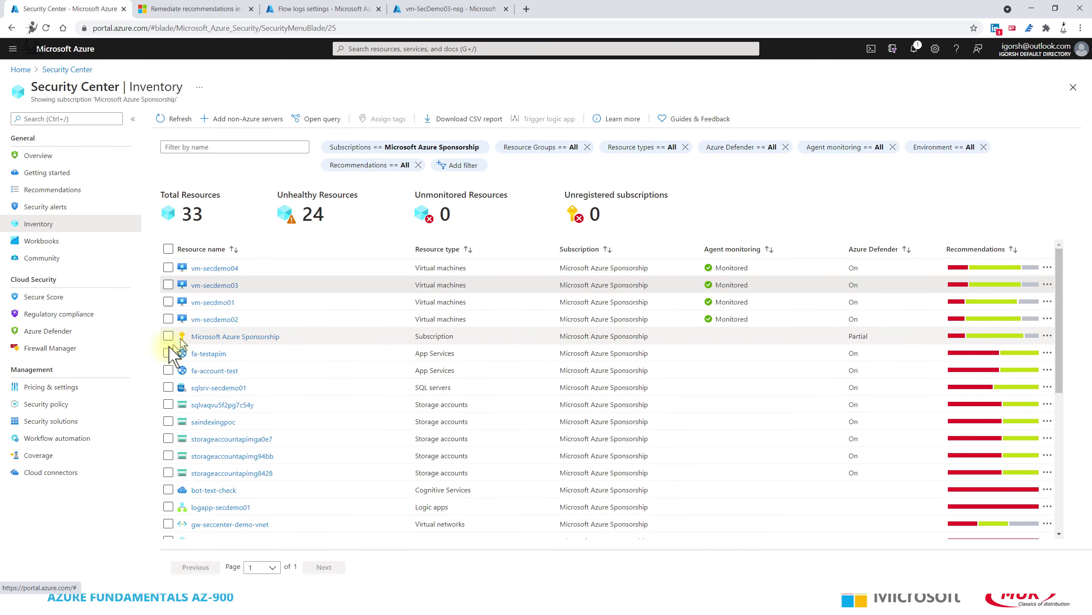
{"action": "left_click", "coordinate": [86, 250]}
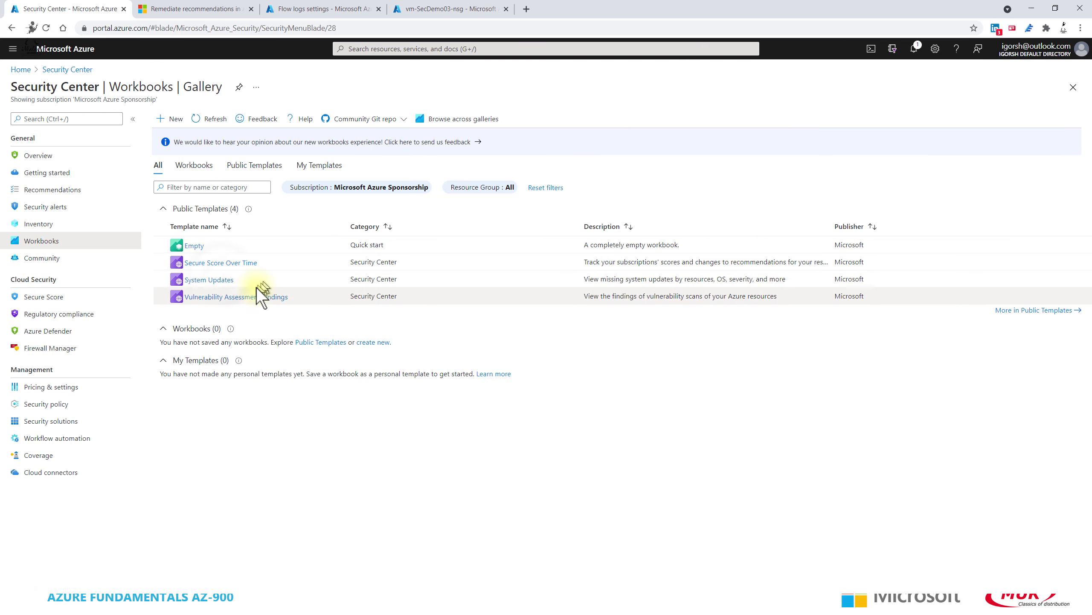
{"action": "left_click", "coordinate": [222, 279]}
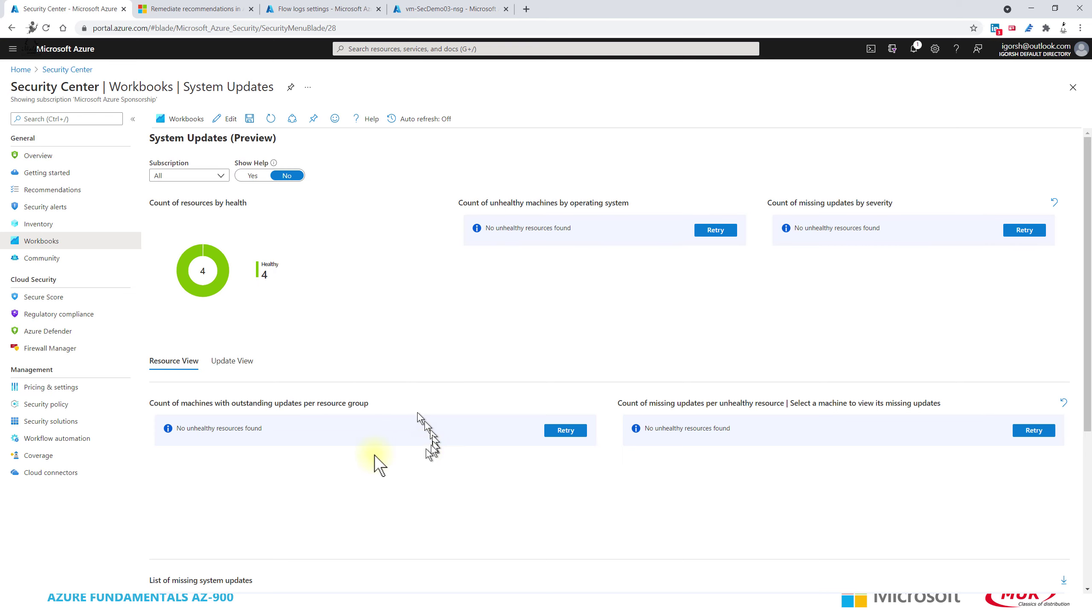
{"action": "left_click", "coordinate": [255, 176]}
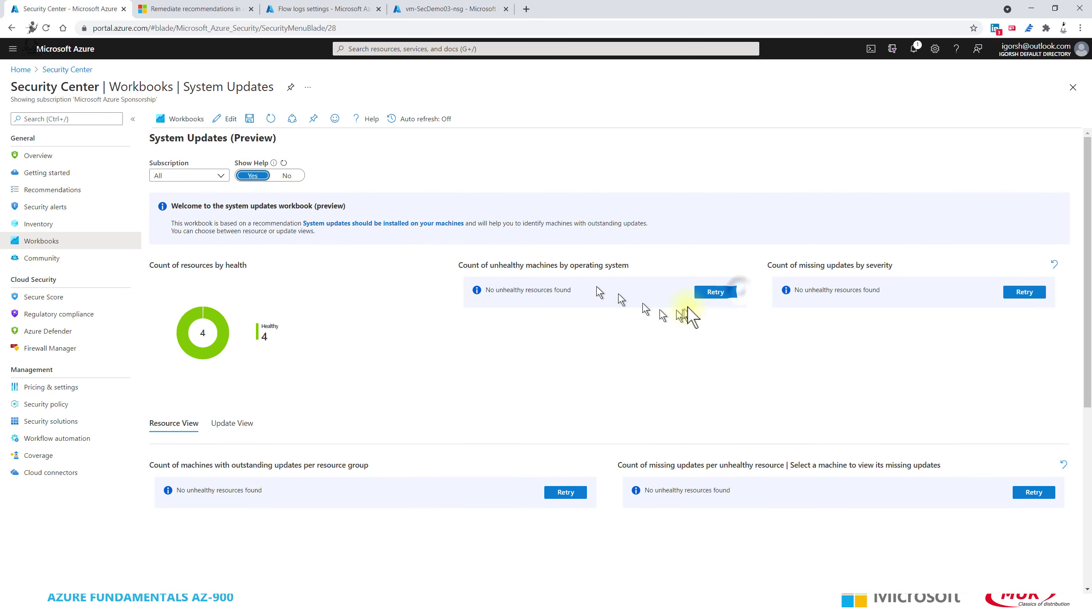
{"action": "left_click", "coordinate": [716, 293]}
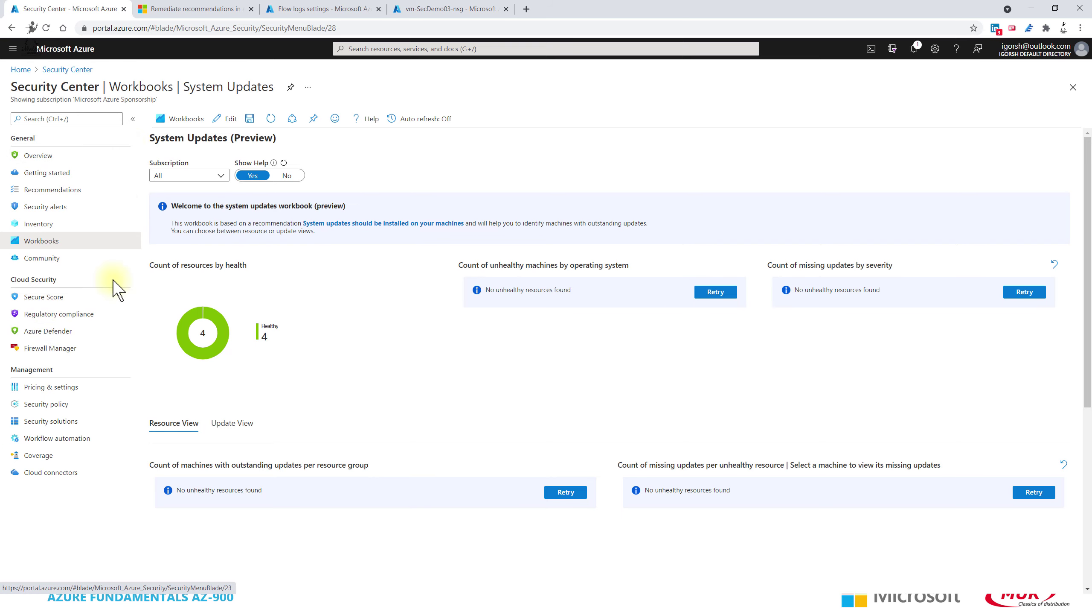
View the Regulatory compliance and Secure Score pages, and go back to the Security Center overview.
{"action": "left_click", "coordinate": [92, 313]}
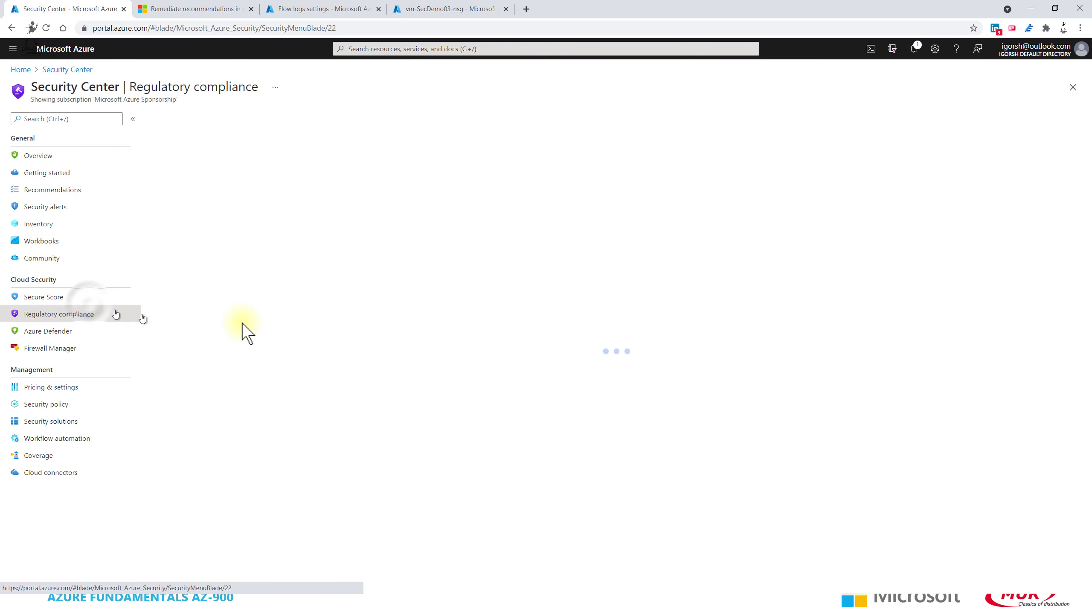
{"action": "left_click", "coordinate": [91, 302]}
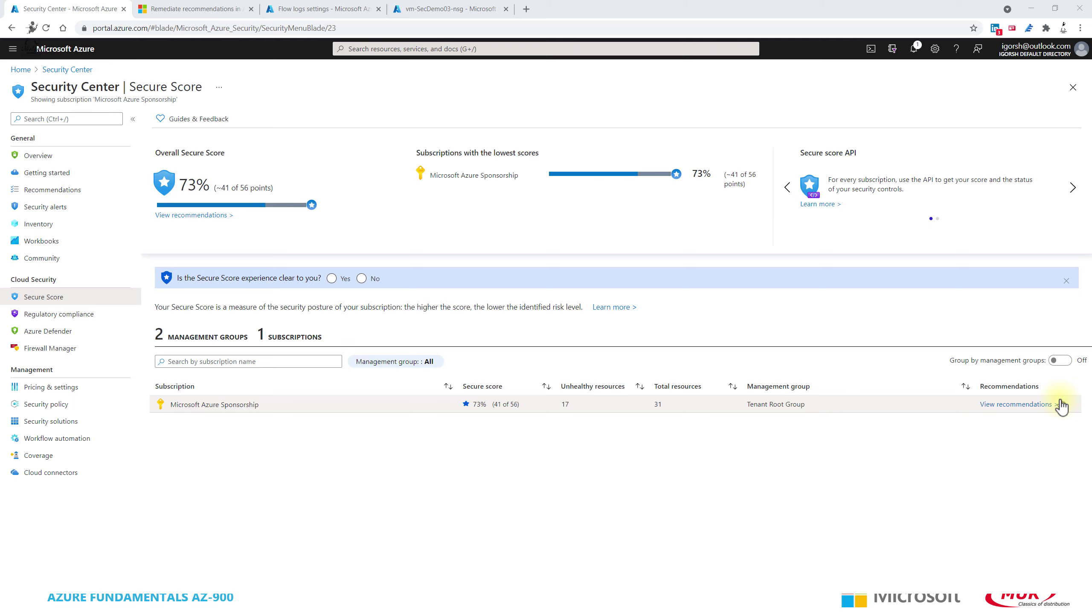
{"action": "left_click", "coordinate": [67, 70]}
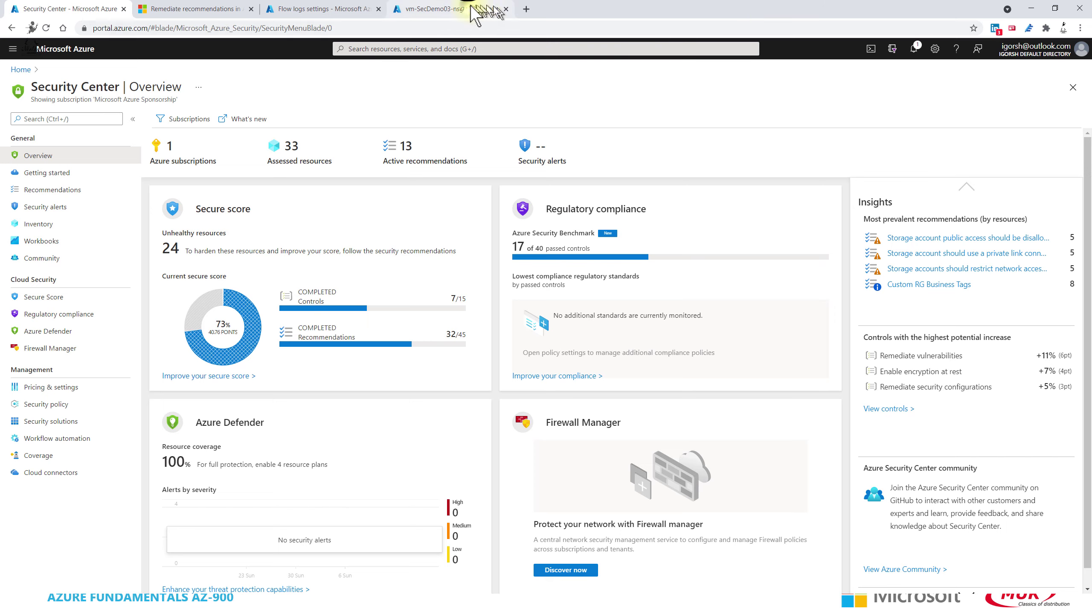
Switch to the vm-SecDemo03-nsg browser tab, open vm-SecDemo05 from resource group gw-SecCenter-Demo, and show its extensions.
{"action": "left_click", "coordinate": [472, 12]}
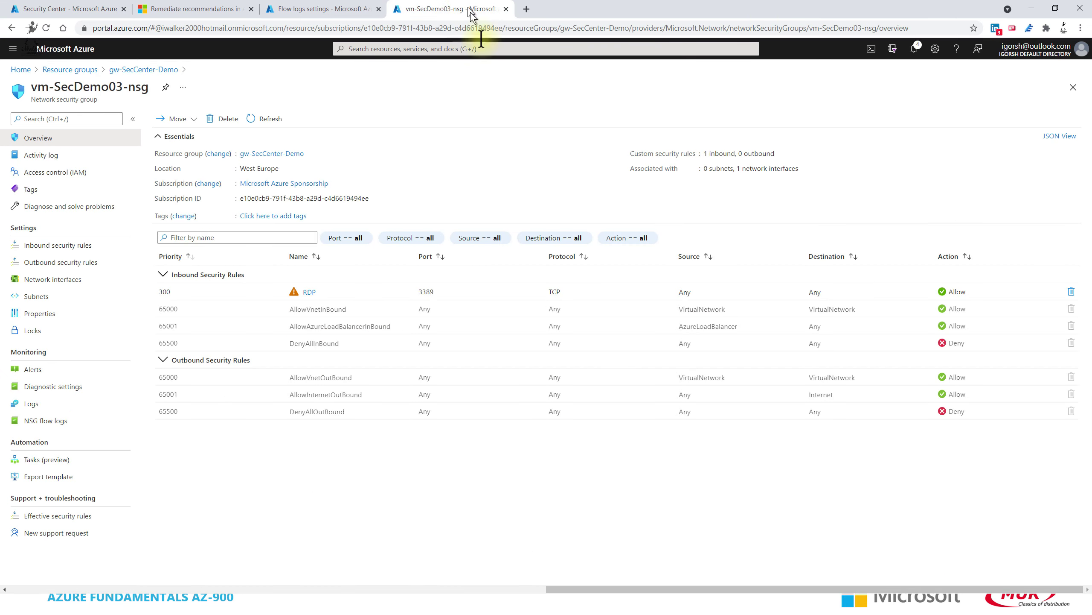
{"action": "left_click", "coordinate": [129, 69]}
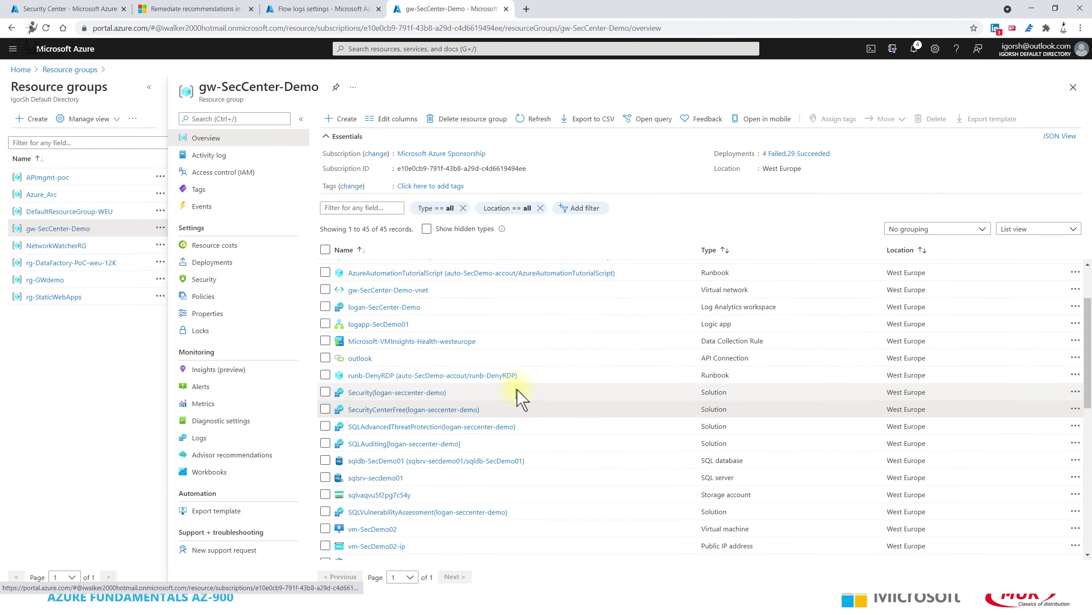
{"action": "scroll", "coordinate": [538, 388], "scroll_direction": "down", "scroll_amount": 10}
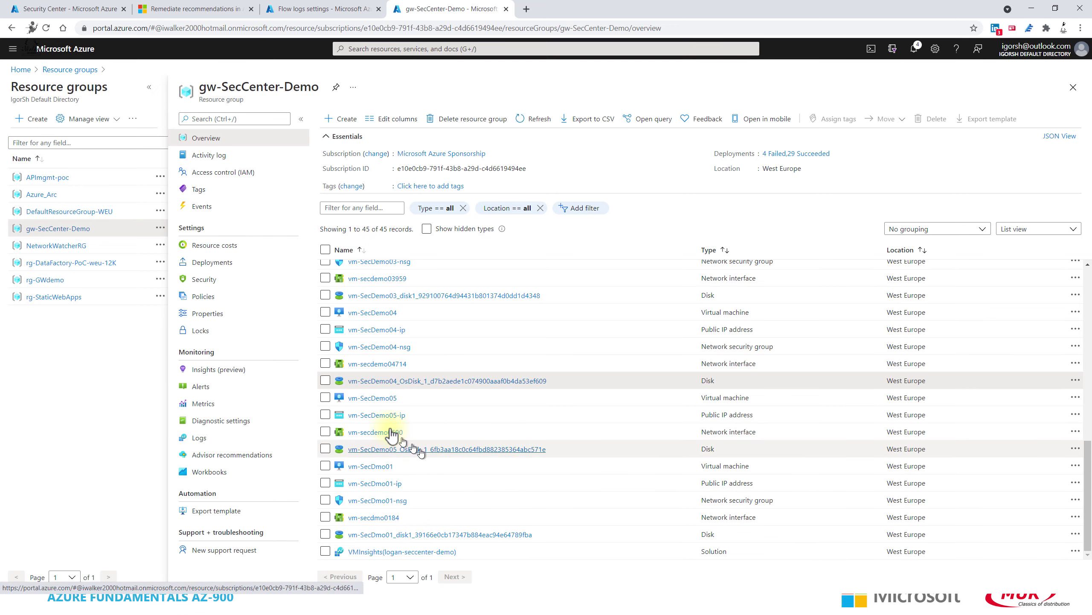
{"action": "left_click", "coordinate": [384, 402]}
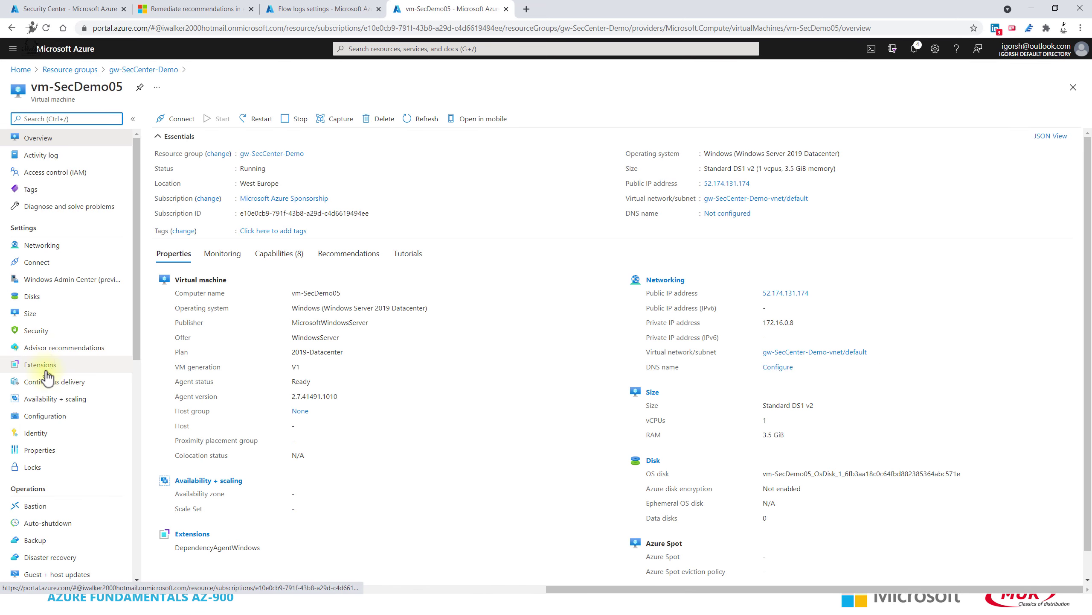
{"action": "left_click", "coordinate": [41, 364]}
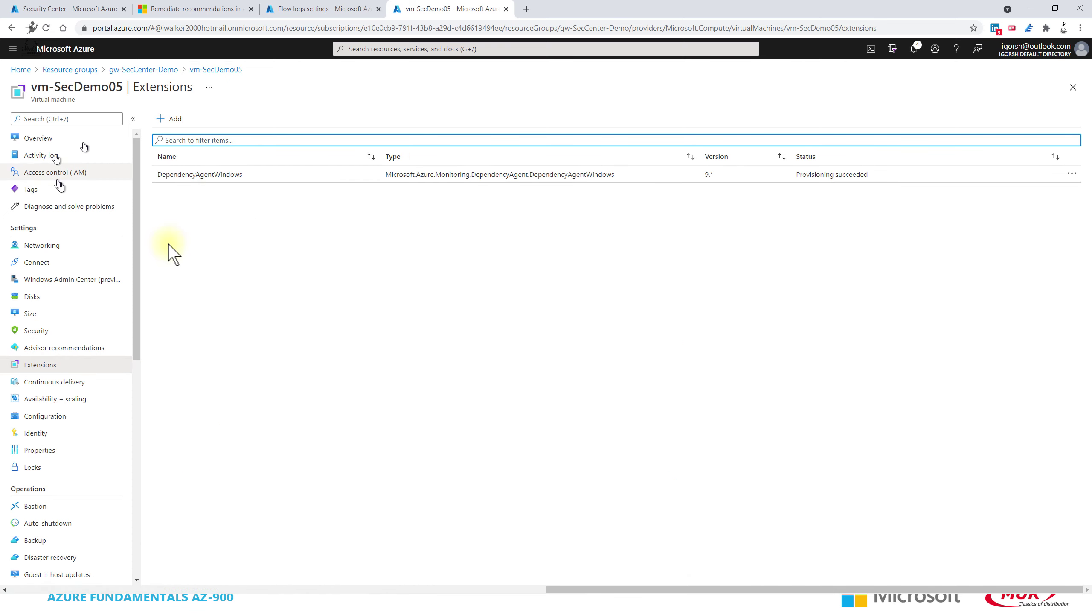
Enable log monitoring for vm-SecDemo05, connecting it to the Log Analytics workspace logan-SecCenter-Demo in the Microsoft Azure Sponsorship subscription.
{"action": "scroll", "coordinate": [60, 539], "scroll_direction": "down", "scroll_amount": 5}
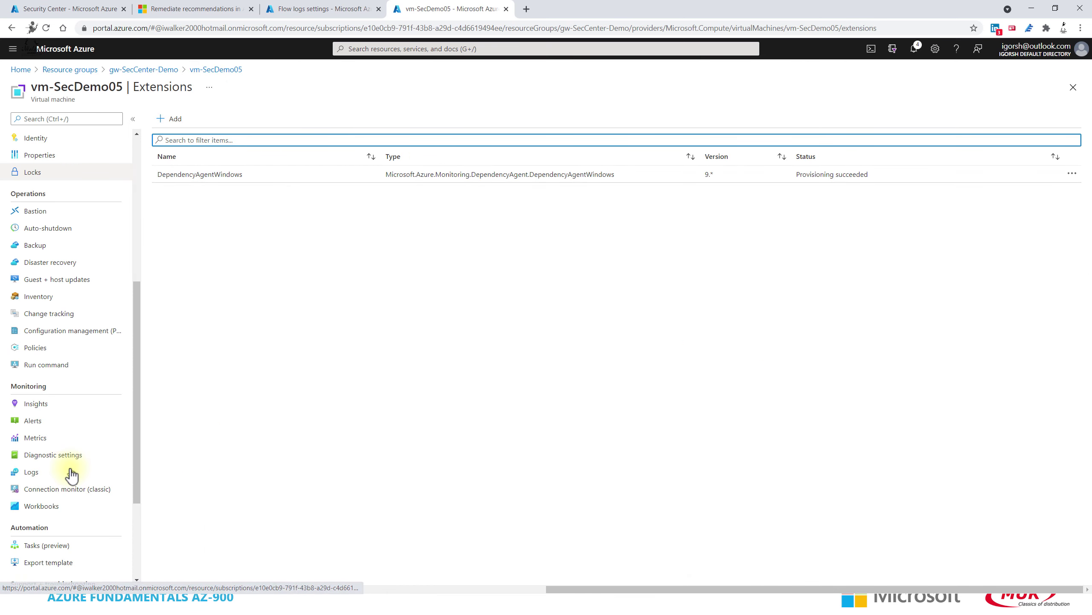
{"action": "left_click", "coordinate": [25, 472]}
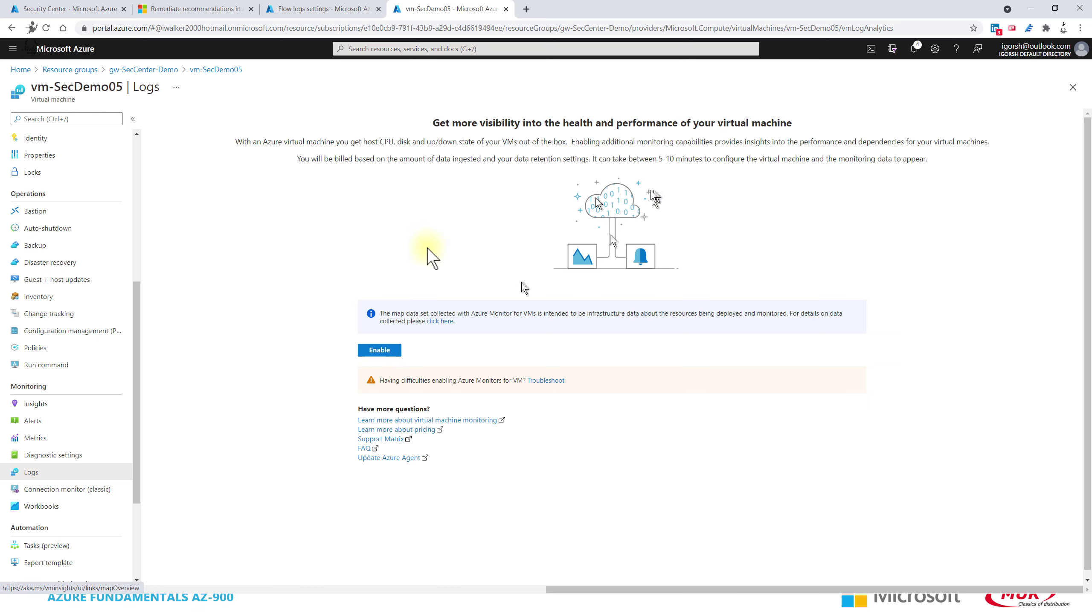
{"action": "left_click", "coordinate": [398, 355]}
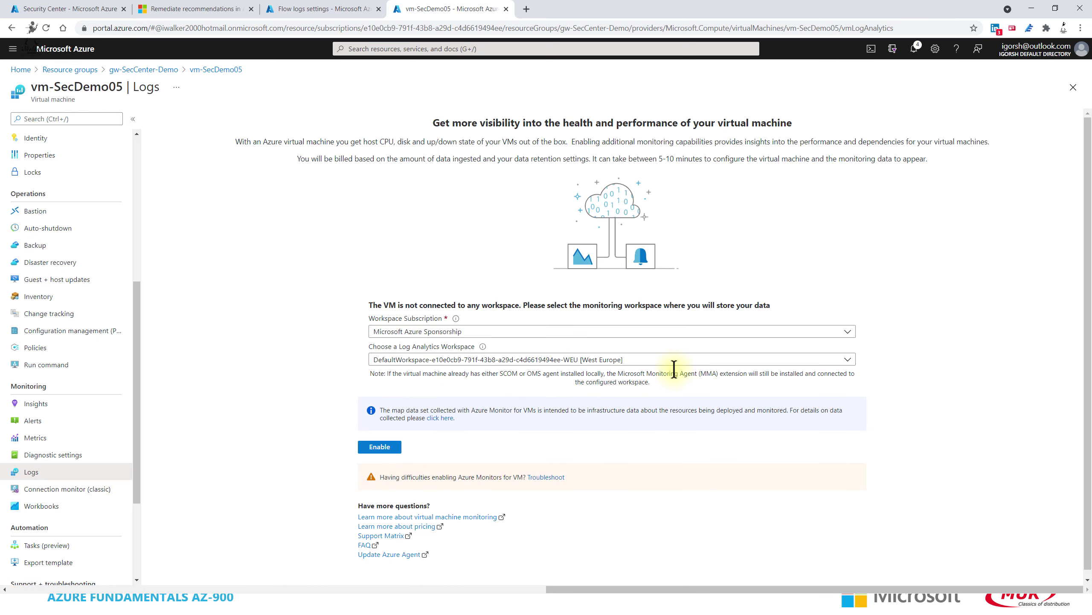
{"action": "left_click", "coordinate": [715, 359]}
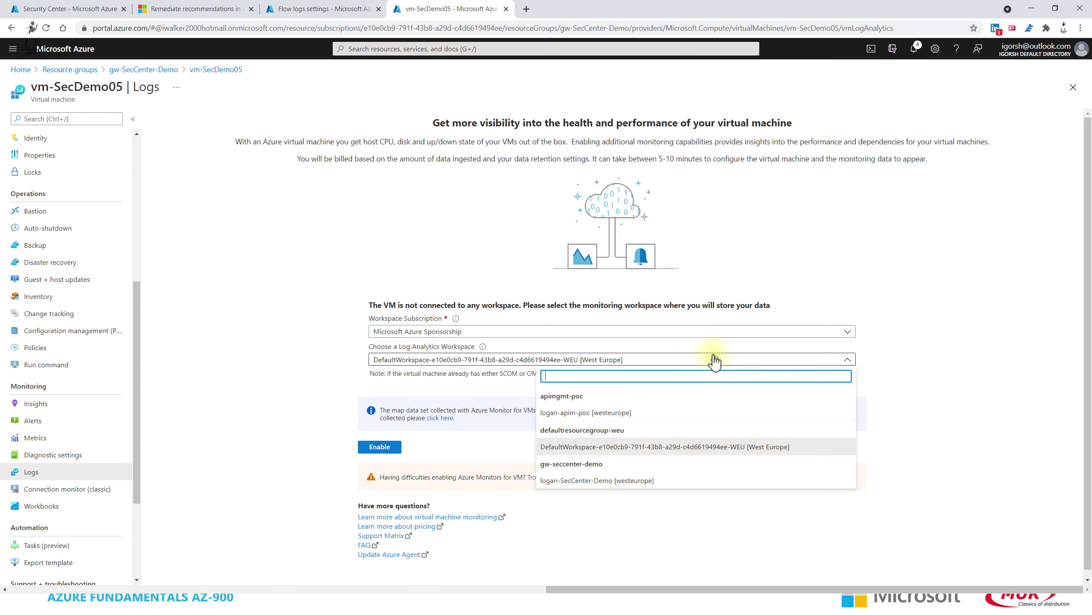
{"action": "left_click", "coordinate": [653, 485]}
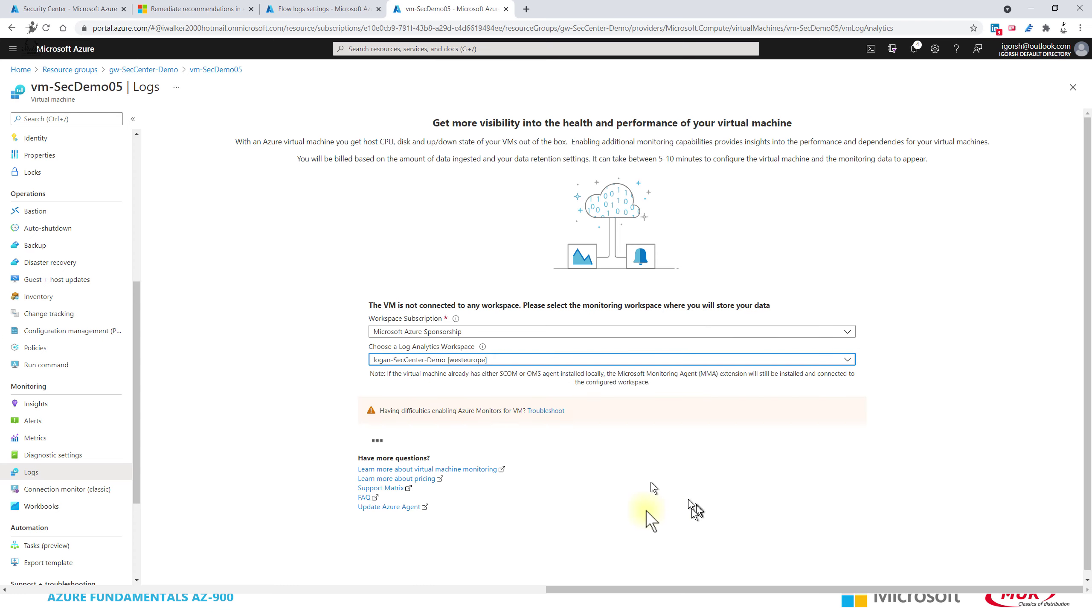
{"action": "left_click", "coordinate": [379, 450]}
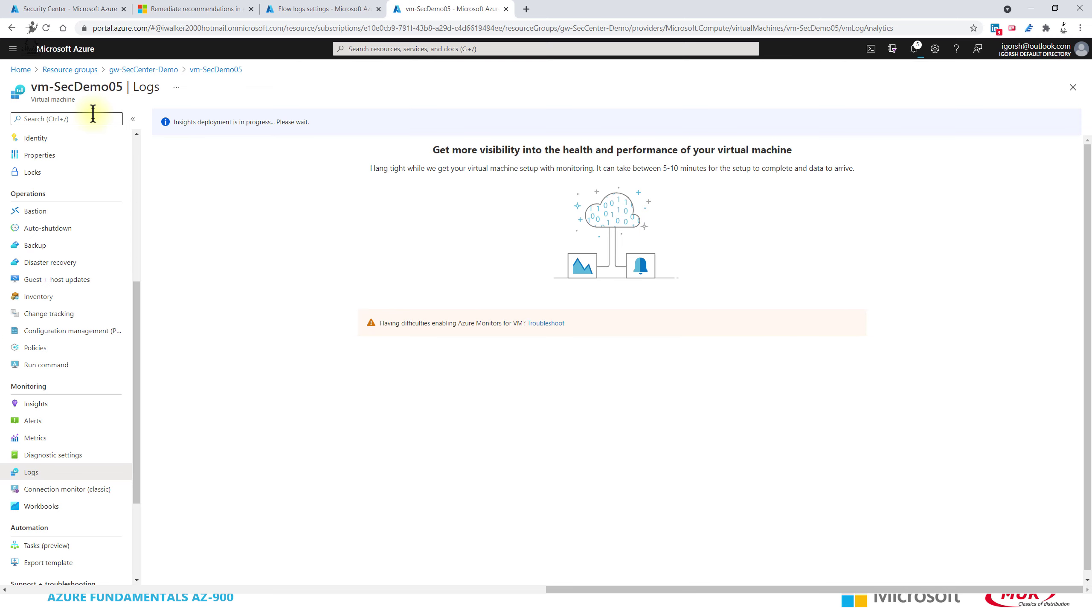
Go back to resource group gw-SecCenter-Demo, and switch to the Security Center browser tab to view its overview.
{"action": "left_click", "coordinate": [175, 69]}
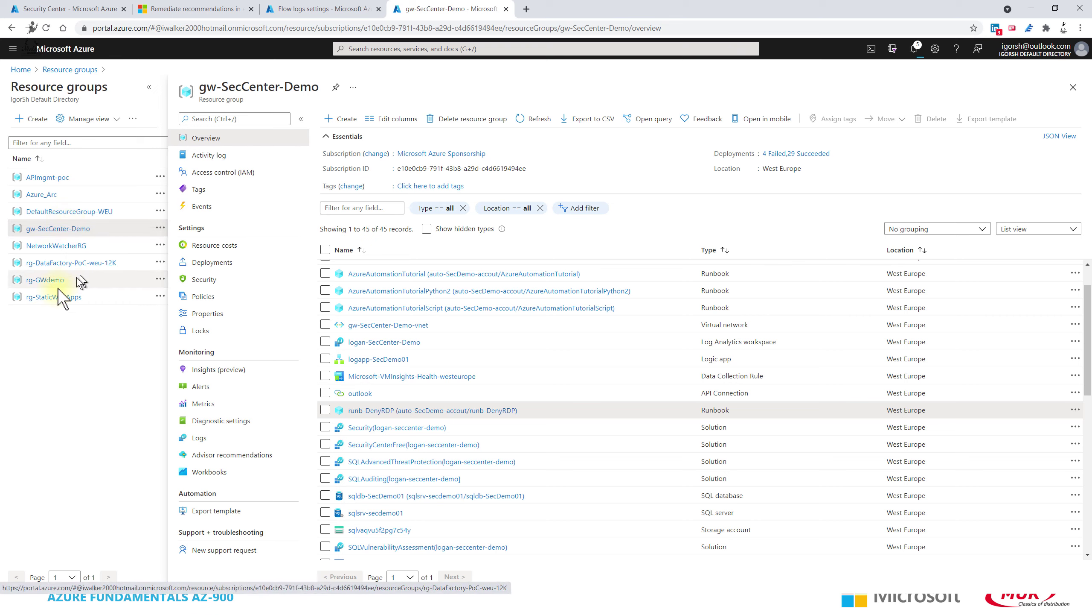
{"action": "left_click", "coordinate": [73, 233]}
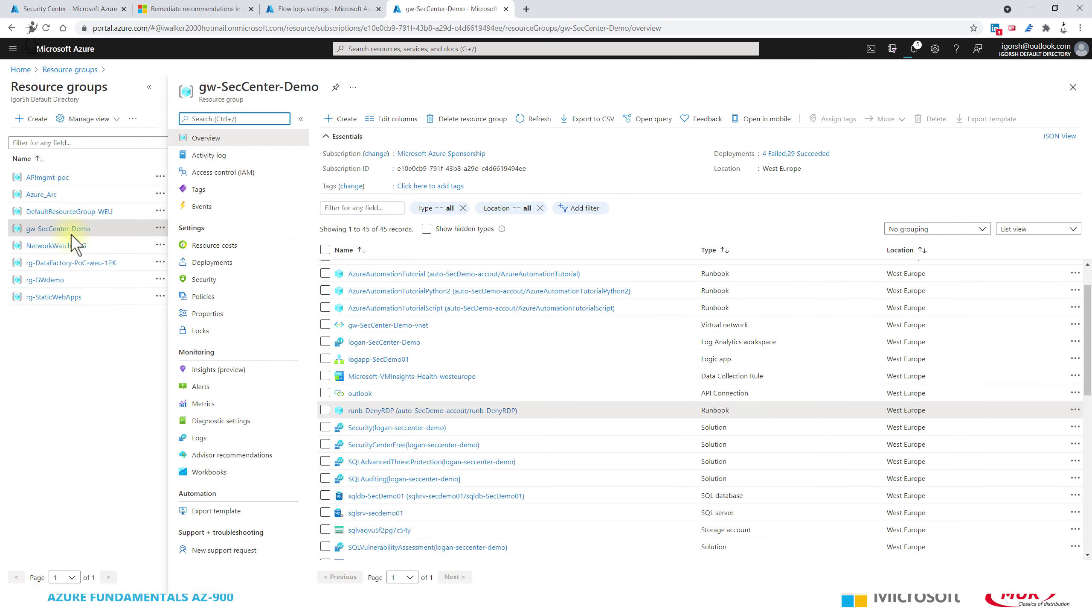
{"action": "left_click", "coordinate": [104, 5]}
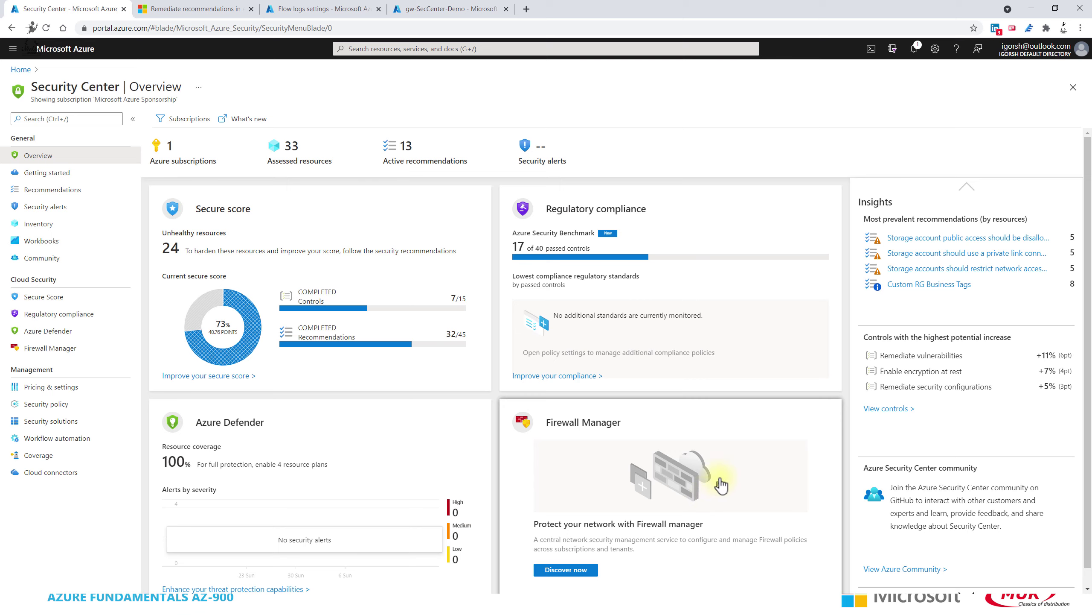
{"action": "scroll", "coordinate": [717, 491], "scroll_direction": "down", "scroll_amount": 1}
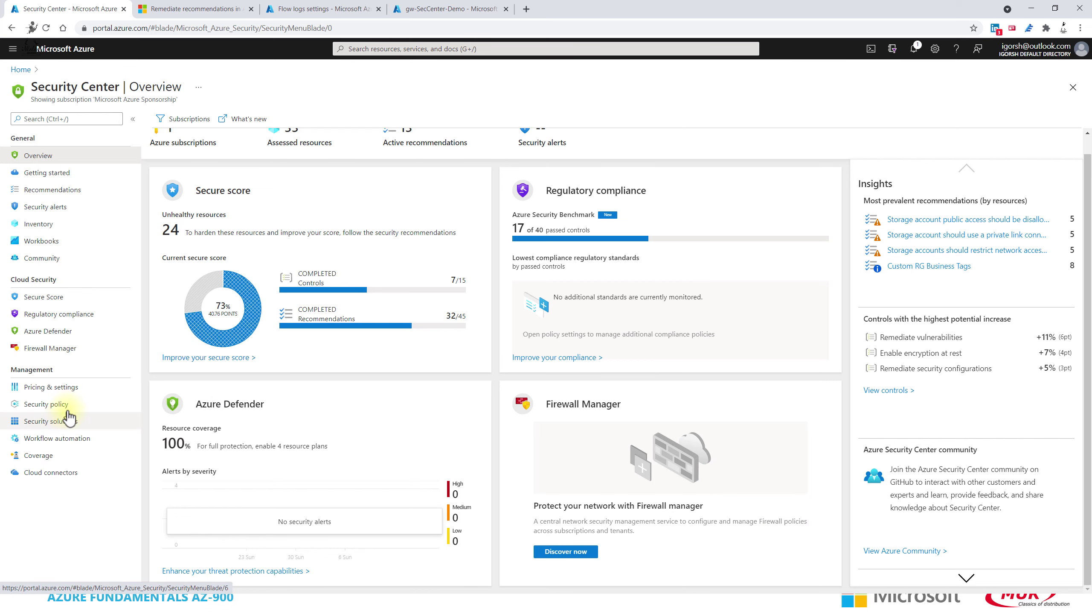
View the Non-Azure servers and SIEM data source pages under Security solutions, returning to Security solutions after each.
{"action": "left_click", "coordinate": [62, 422]}
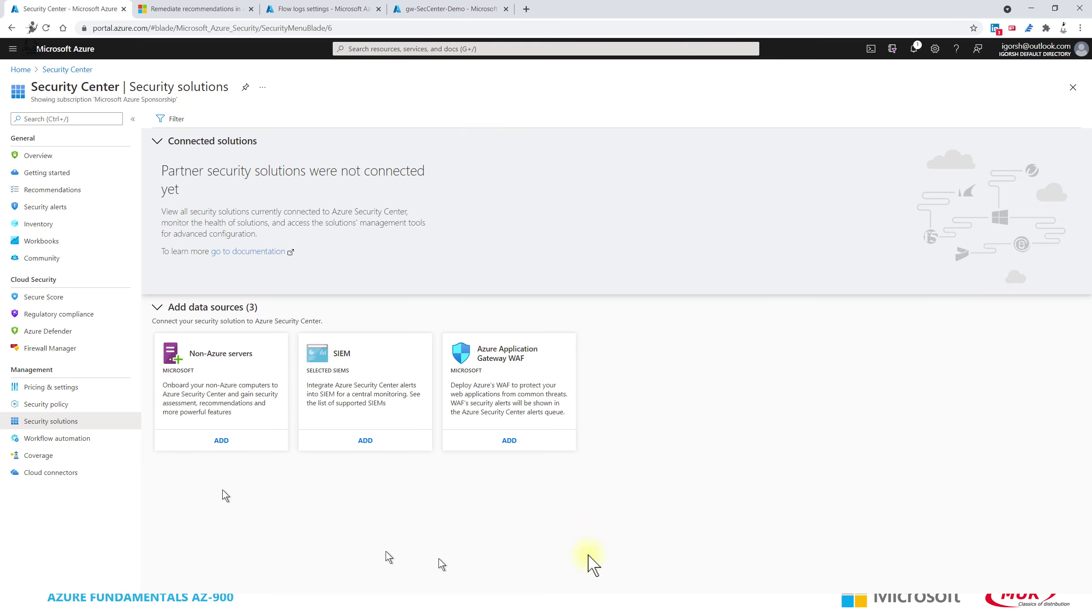
{"action": "left_click", "coordinate": [217, 439]}
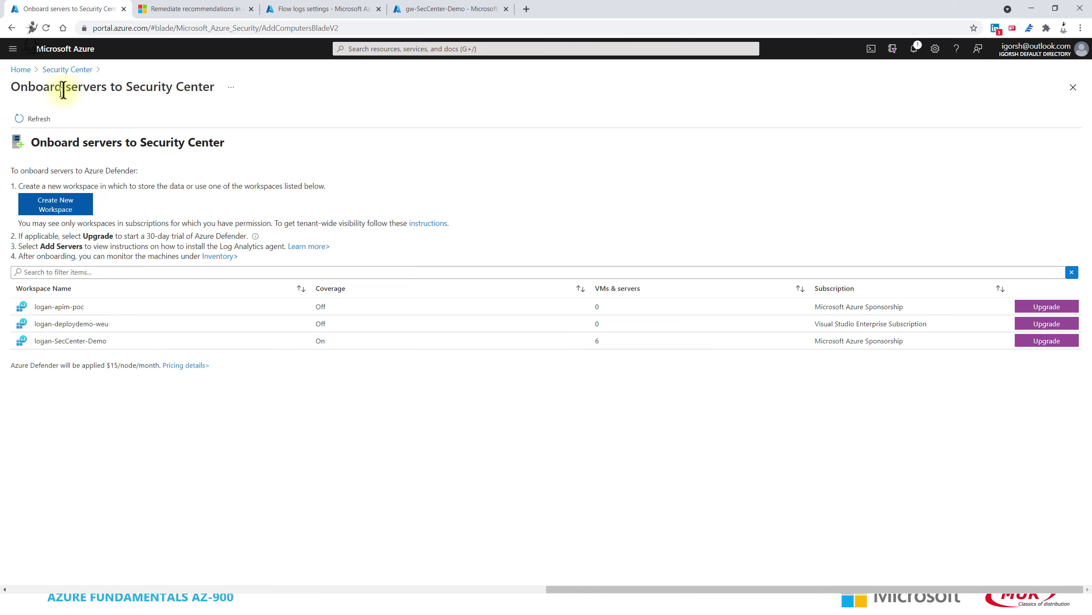
{"action": "left_click", "coordinate": [71, 69]}
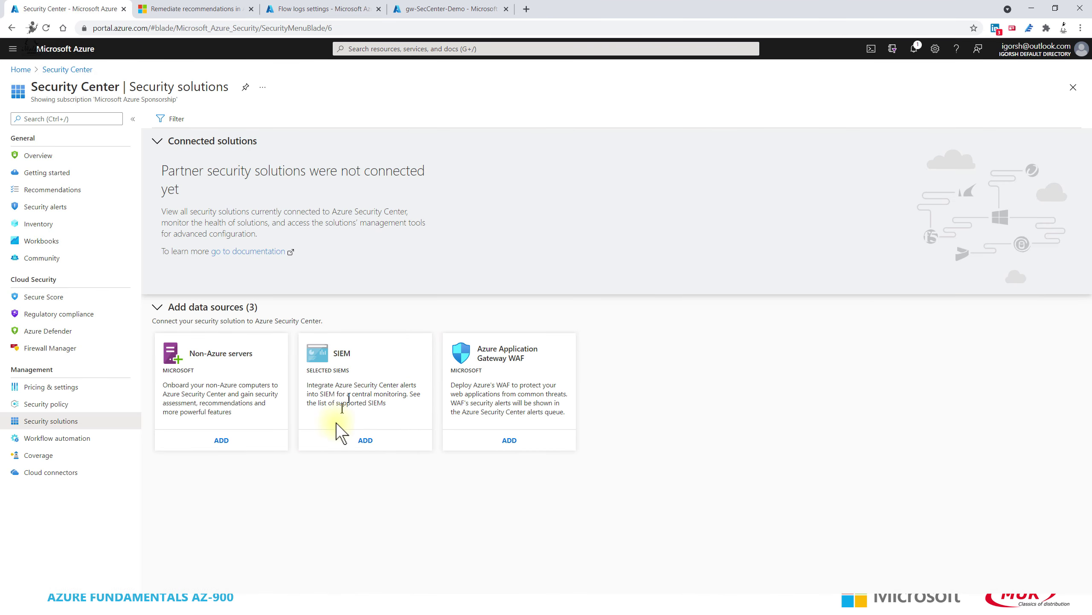
{"action": "left_click", "coordinate": [366, 441]}
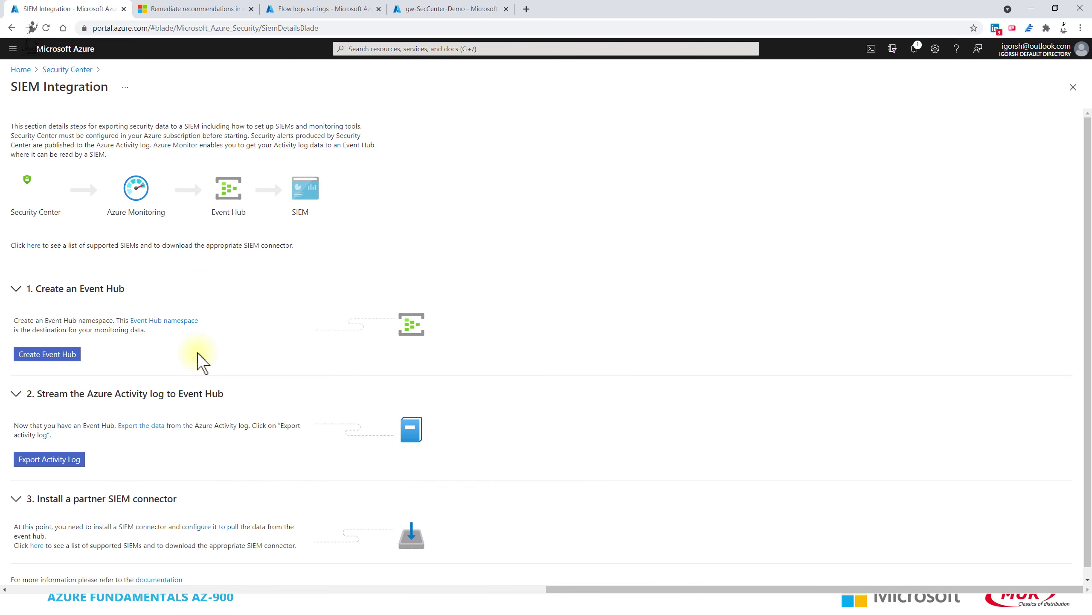
{"action": "scroll", "coordinate": [200, 352], "scroll_direction": "down", "scroll_amount": 1}
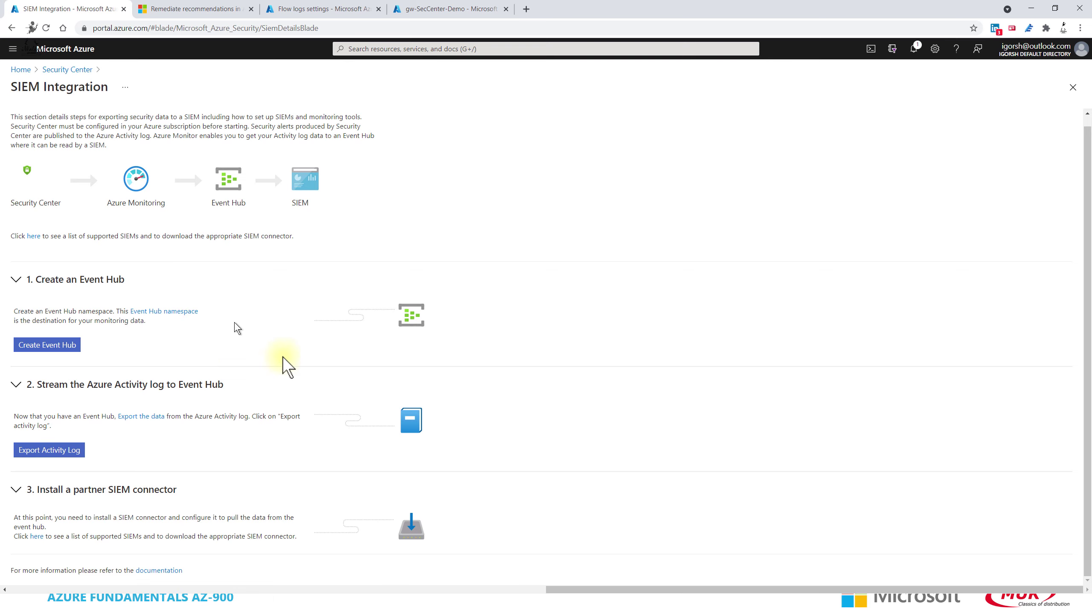
{"action": "left_click", "coordinate": [82, 69]}
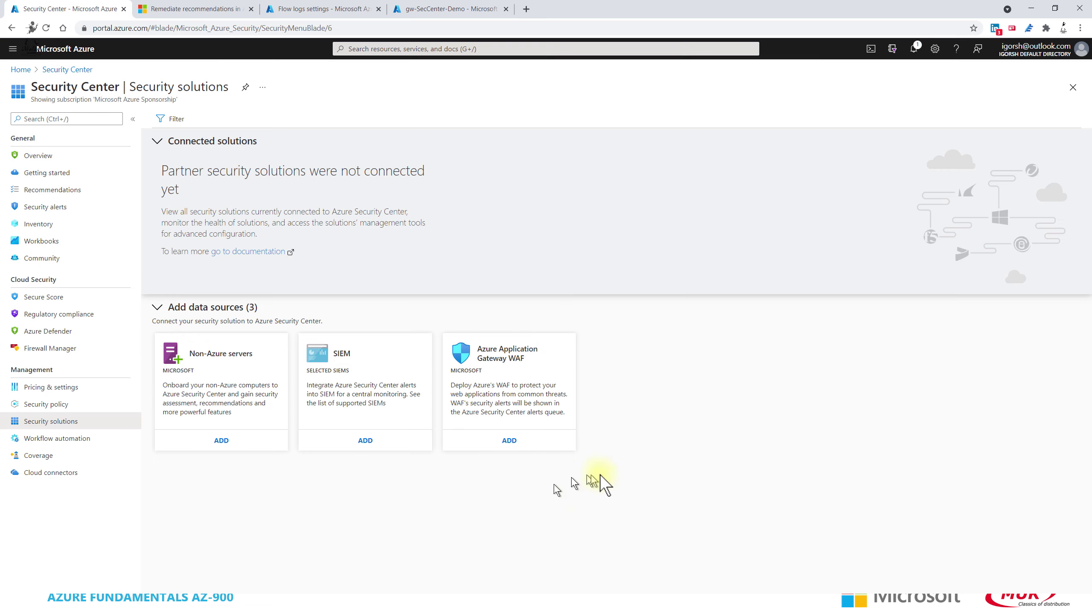
Open the security policy of the Microsoft Azure Sponsorship subscription and review its default policy, regulatory standards and custom initiatives.
{"action": "left_click", "coordinate": [41, 404]}
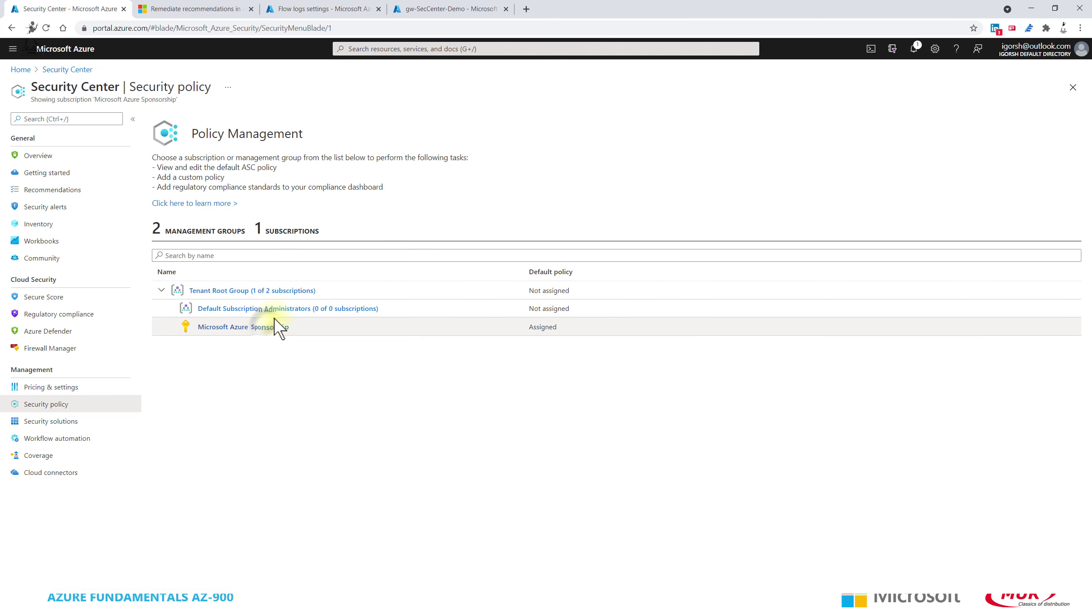
{"action": "left_click", "coordinate": [267, 328]}
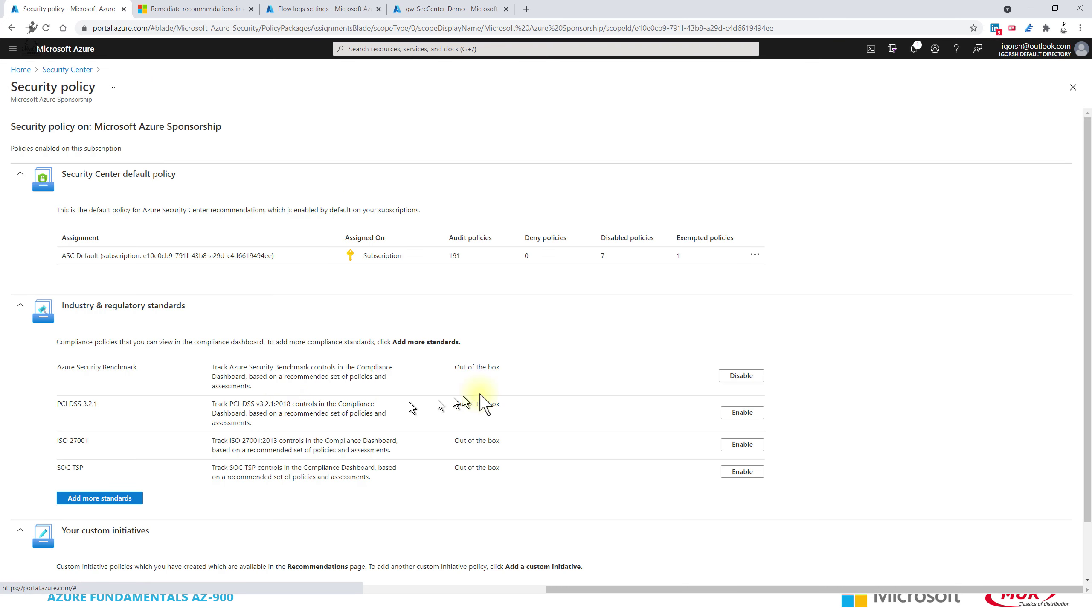
{"action": "scroll", "coordinate": [758, 286], "scroll_direction": "down", "scroll_amount": 1}
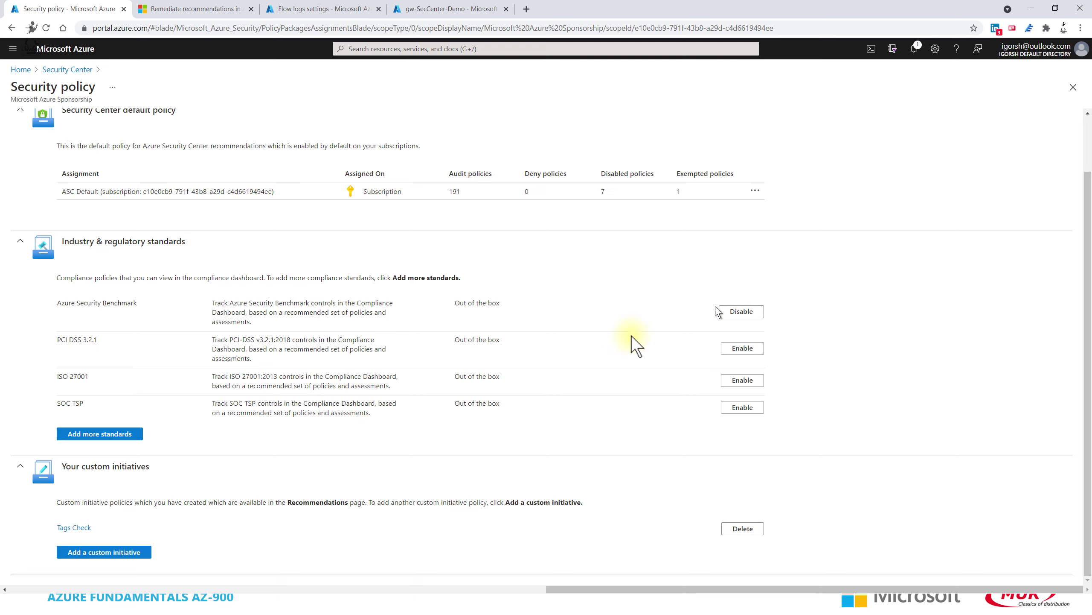
{"action": "scroll", "coordinate": [301, 413], "scroll_direction": "up", "scroll_amount": 1}
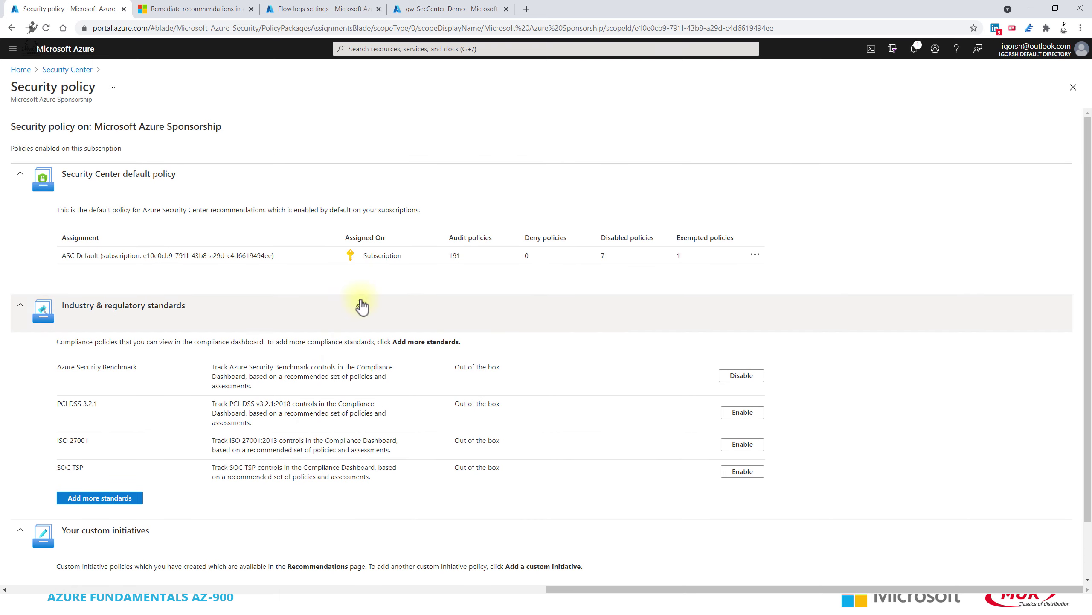
{"action": "scroll", "coordinate": [361, 306], "scroll_direction": "down", "scroll_amount": 1}
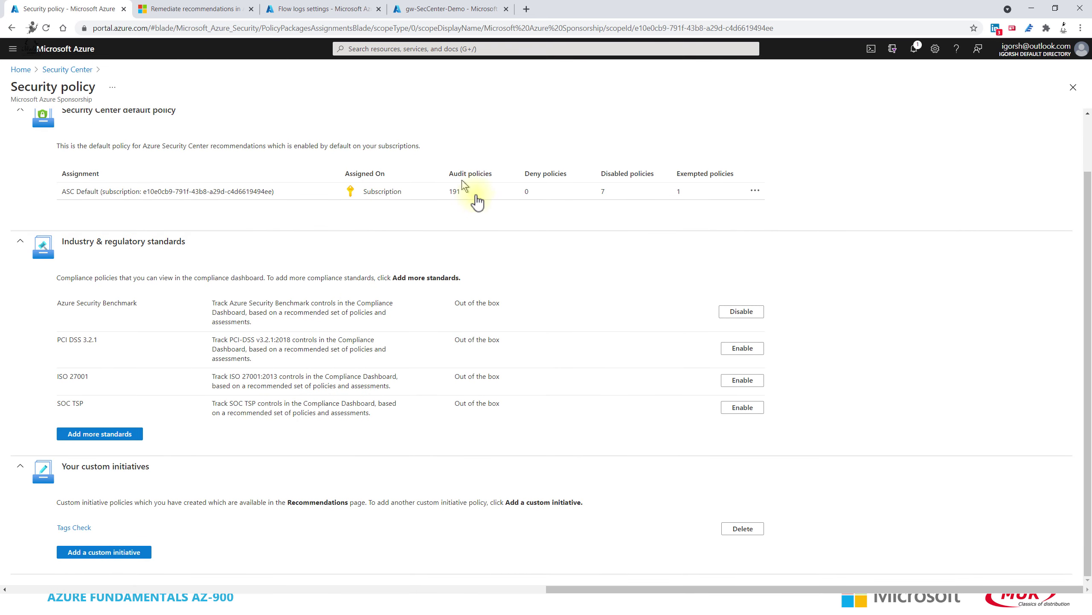
{"action": "scroll", "coordinate": [200, 302], "scroll_direction": "up", "scroll_amount": 1}
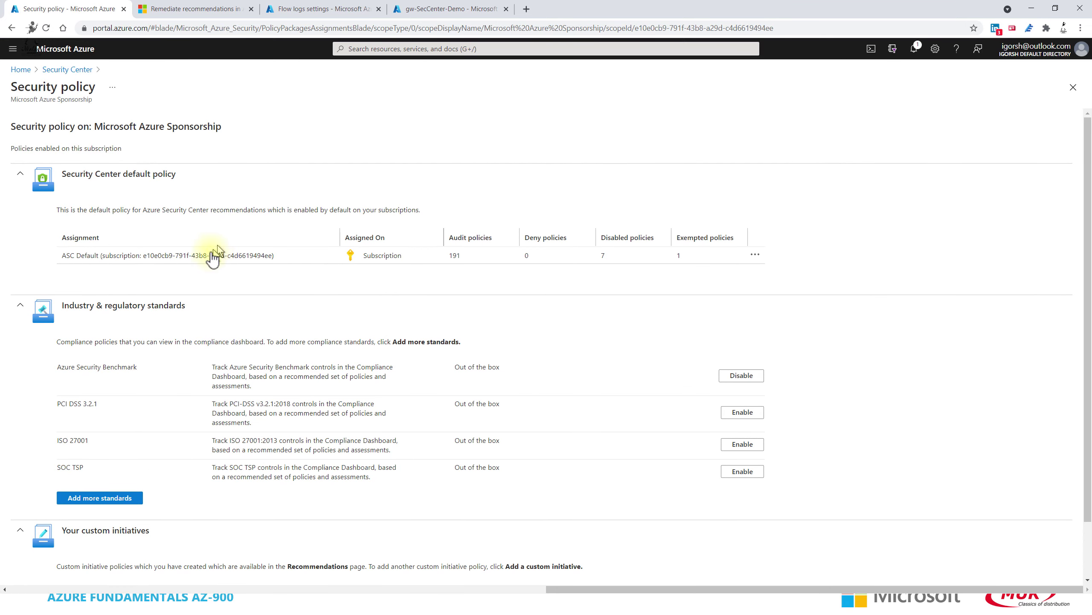
Open the ASC Default initiative assignment, waiting for the unresponsive pages, and look through its policy parameters.
{"action": "left_click", "coordinate": [212, 255]}
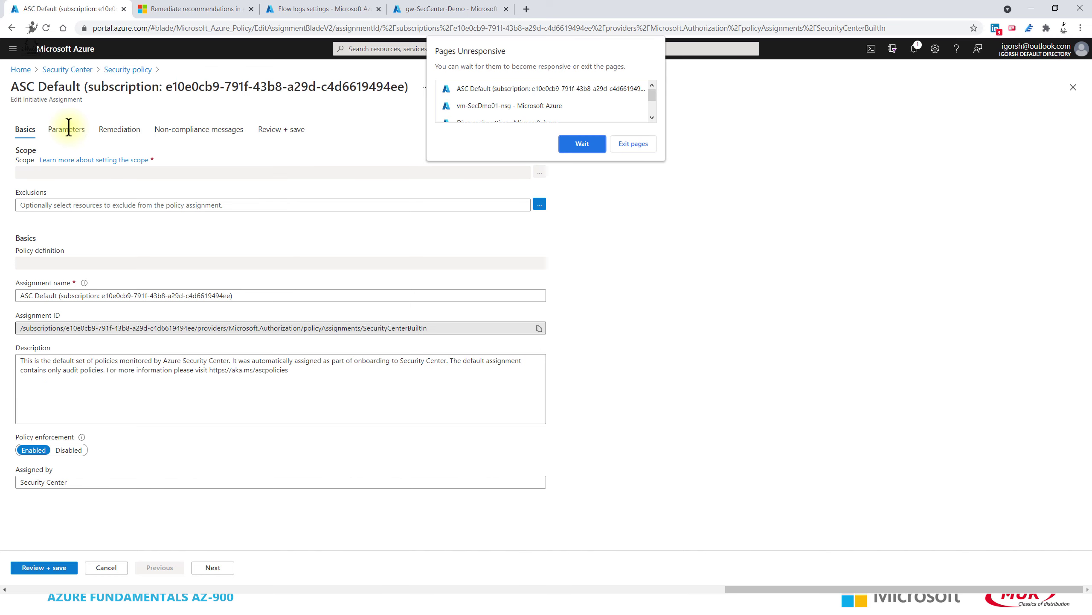
{"action": "left_click", "coordinate": [584, 142]}
{"action": "left_click", "coordinate": [596, 141]}
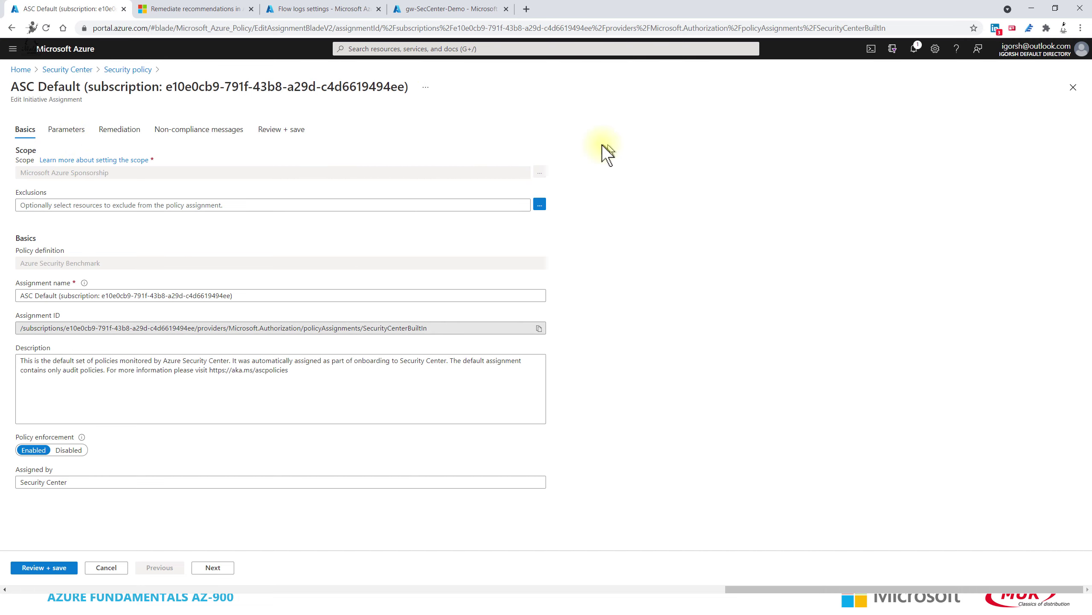
{"action": "left_click", "coordinate": [68, 133]}
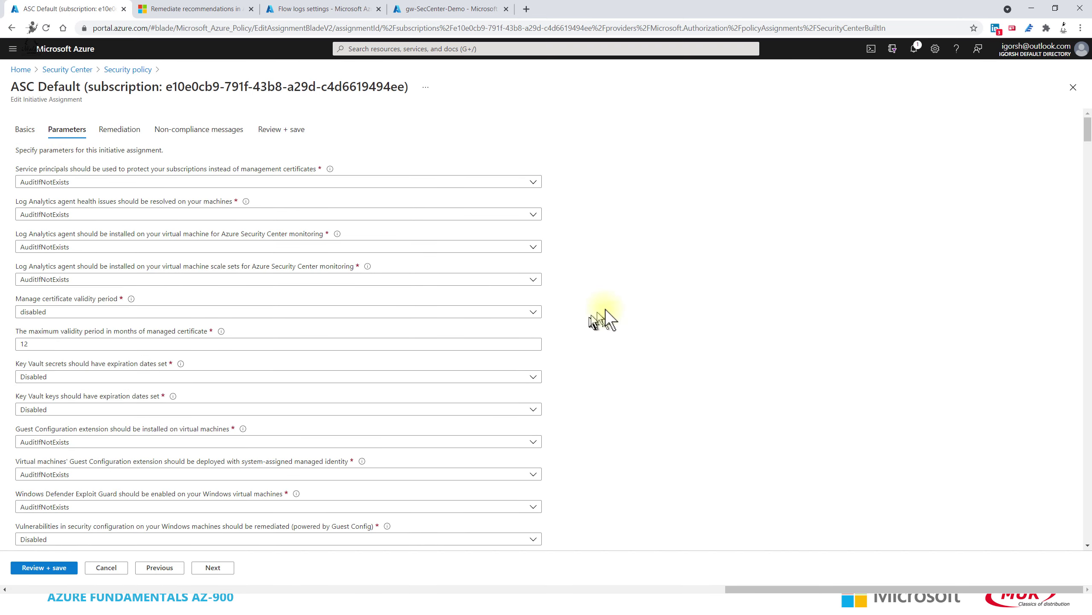
{"action": "scroll", "coordinate": [670, 277], "scroll_direction": "down", "scroll_amount": 4}
{"action": "scroll", "coordinate": [989, 176], "scroll_direction": "down", "scroll_amount": 10}
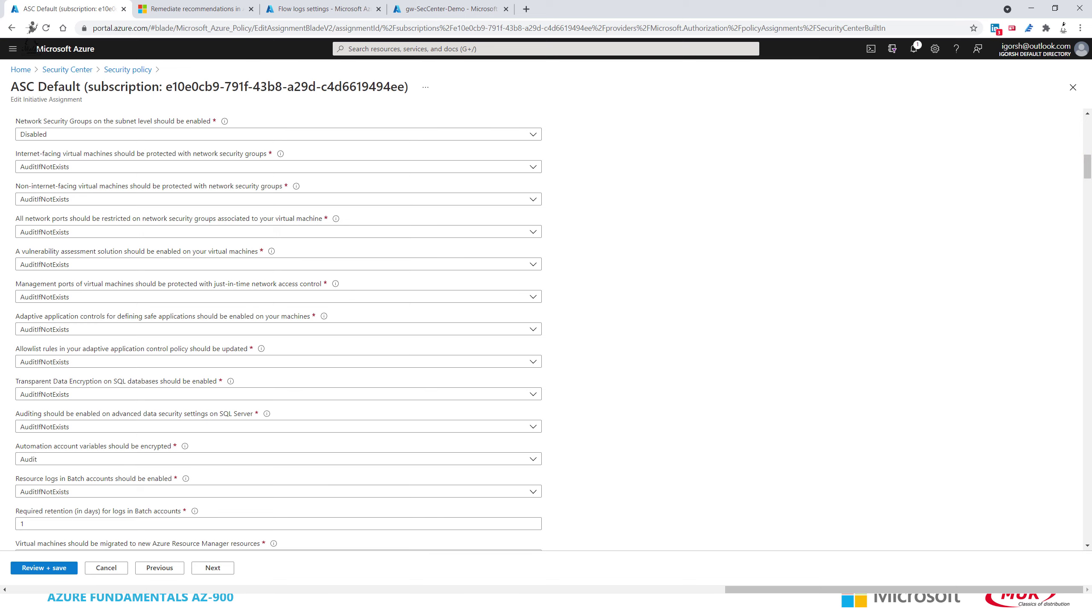
{"action": "left_click_drag", "start_coordinate": [1086, 171], "coordinate": [175, 163]}
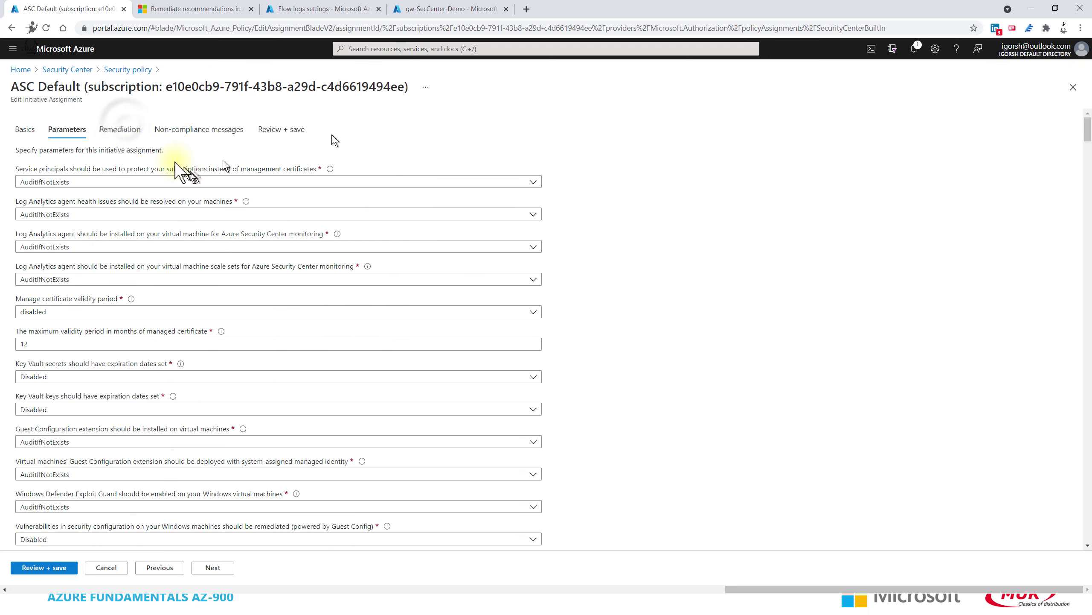
View the ASC Default assignment's remediation and non-compliance message settings, and return to the security policy without saving the cleared managed identity option.
{"action": "left_click", "coordinate": [120, 129]}
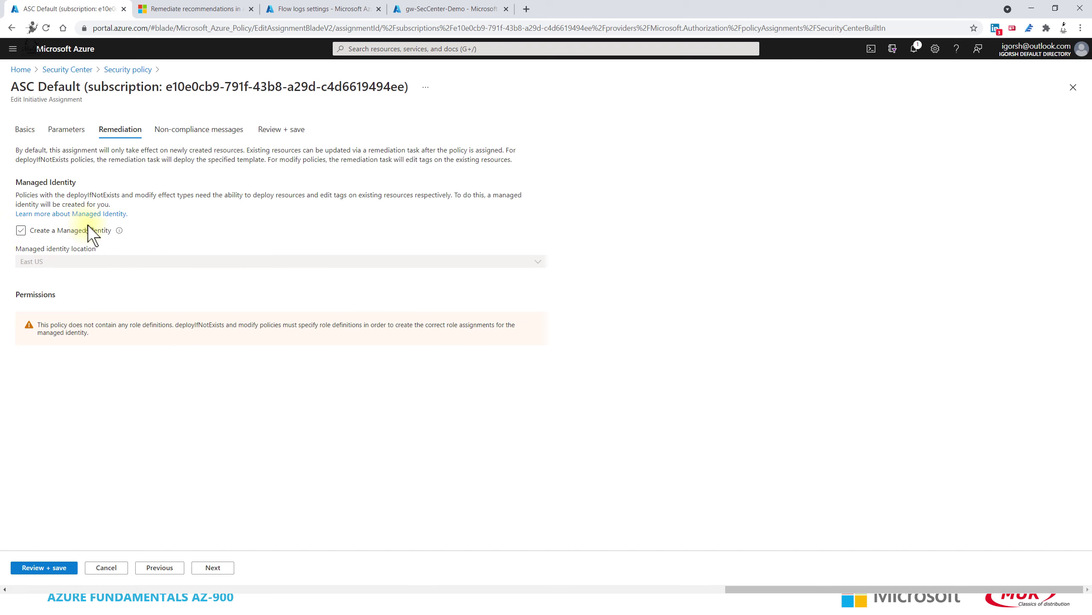
{"action": "left_click", "coordinate": [89, 229]}
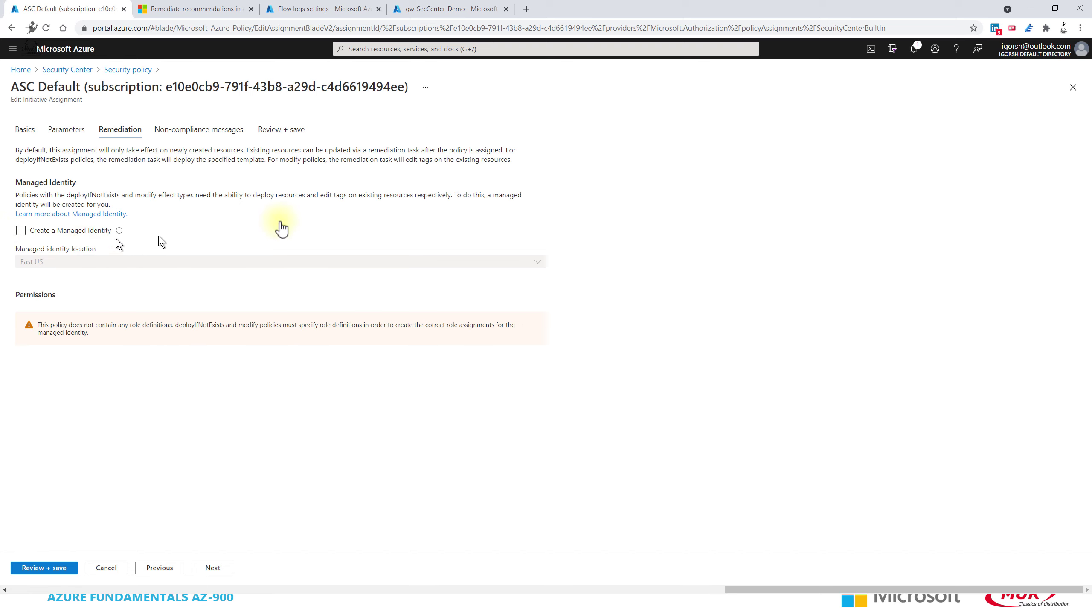
{"action": "left_click", "coordinate": [218, 141]}
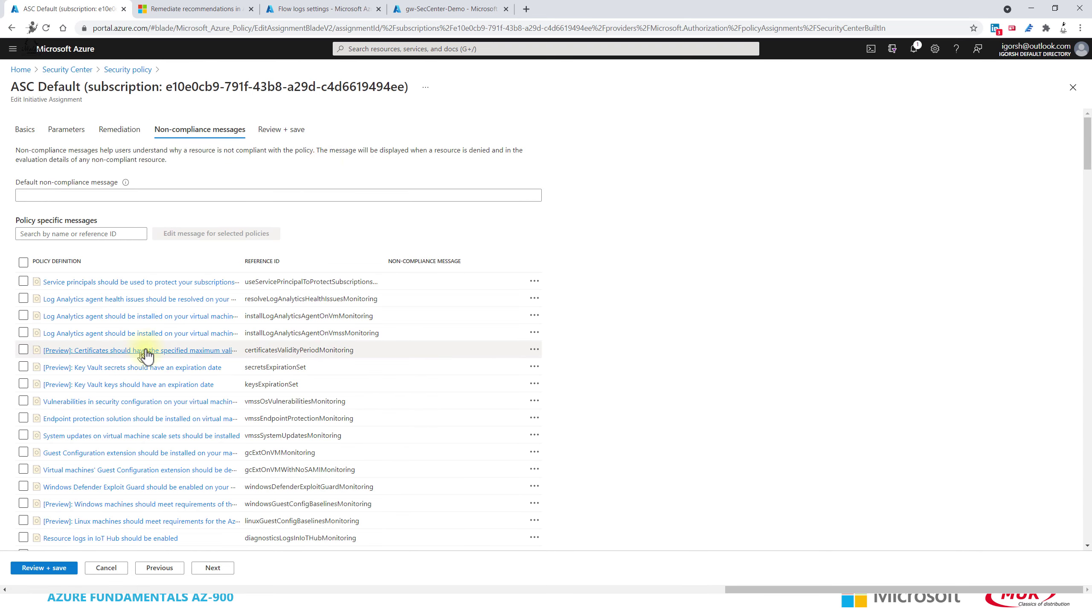
{"action": "scroll", "coordinate": [146, 356], "scroll_direction": "down", "scroll_amount": 10}
{"action": "scroll", "coordinate": [146, 355], "scroll_direction": "up", "scroll_amount": 10}
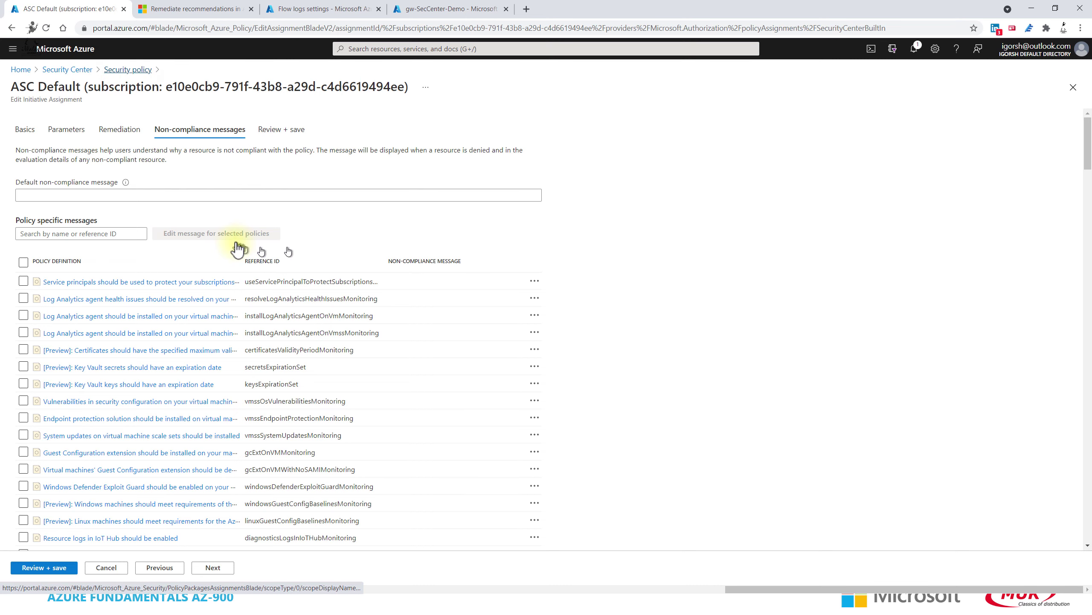
{"action": "left_click", "coordinate": [117, 70]}
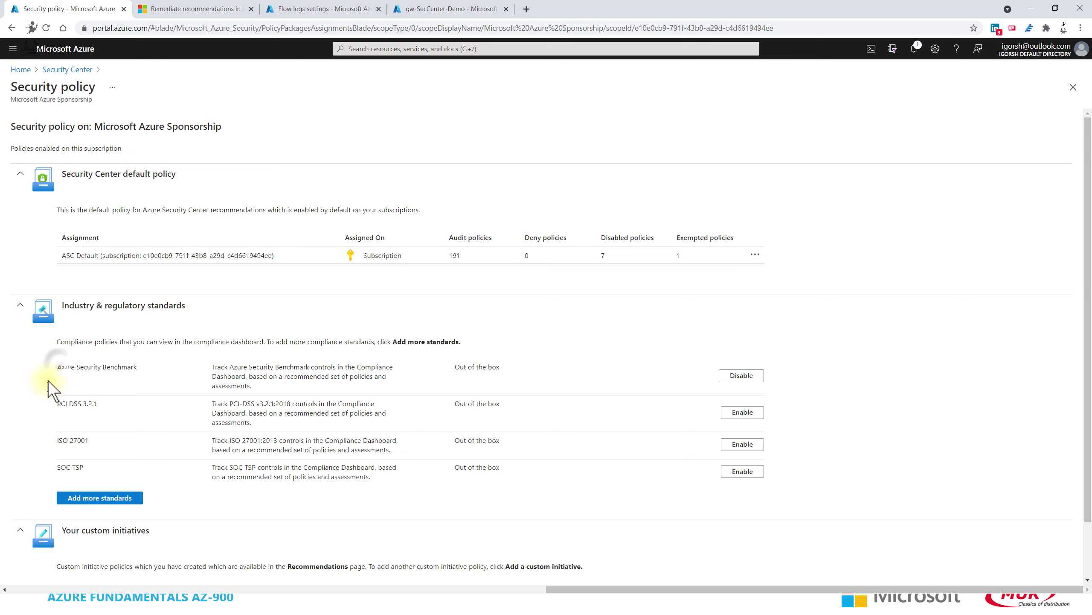
Choose Azure CIS 1.3.0 as an additional regulatory compliance standard for the Microsoft Azure Sponsorship subscription.
{"action": "left_click_drag", "start_coordinate": [62, 366], "coordinate": [151, 382]}
{"action": "left_click", "coordinate": [101, 355]}
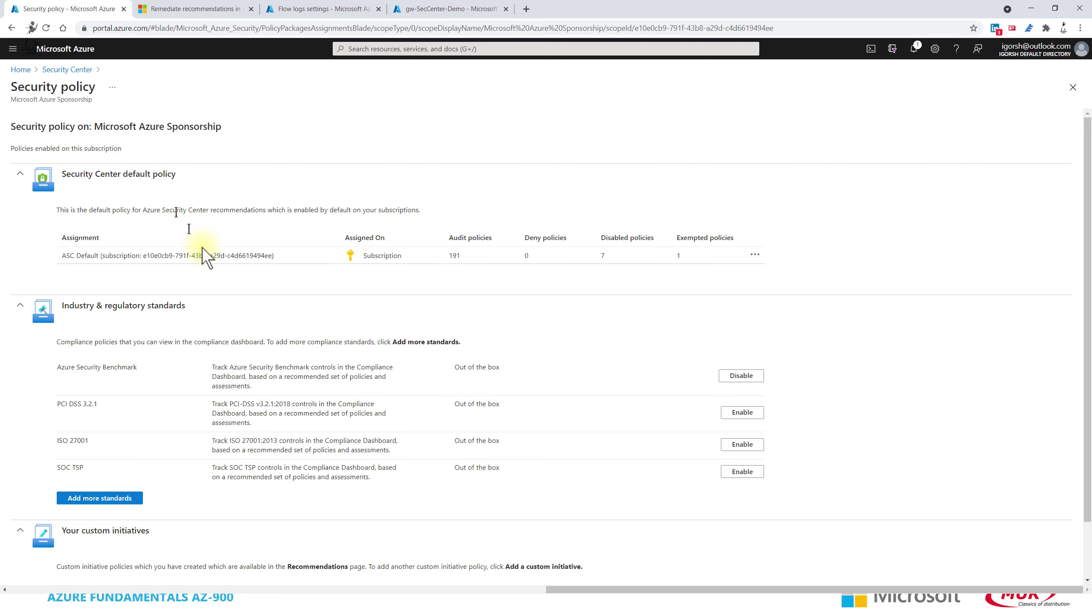
{"action": "left_click", "coordinate": [103, 499]}
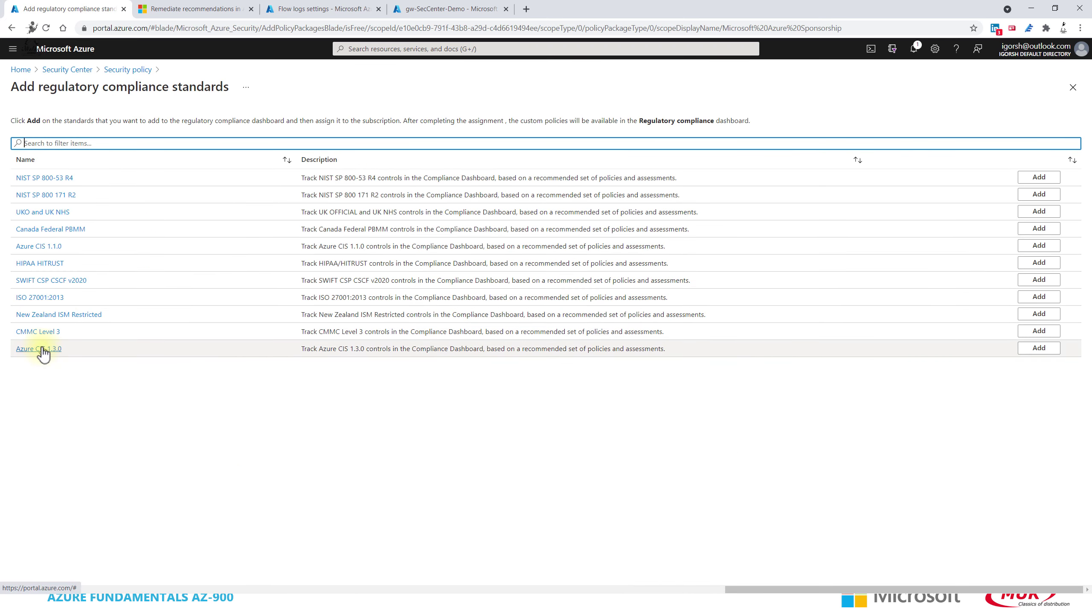
{"action": "left_click", "coordinate": [1038, 348]}
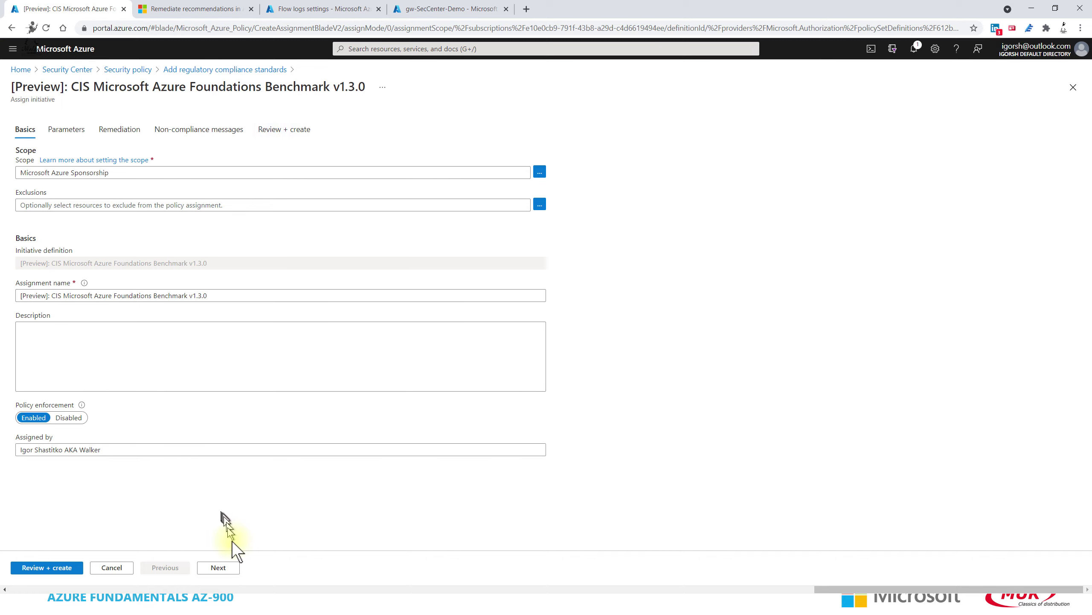
Review the CIS Benchmark v1.3.0 assignment's parameters, remediation and non-compliance messages, keep the default values, and create the assignment.
{"action": "left_click", "coordinate": [217, 570]}
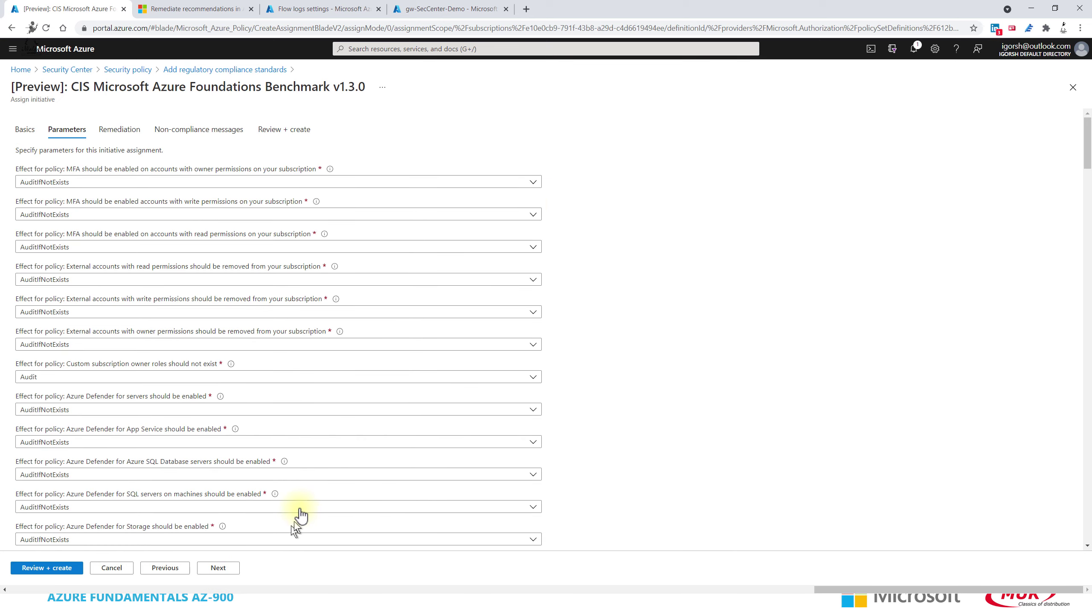
{"action": "scroll", "coordinate": [243, 280], "scroll_direction": "down", "scroll_amount": 15}
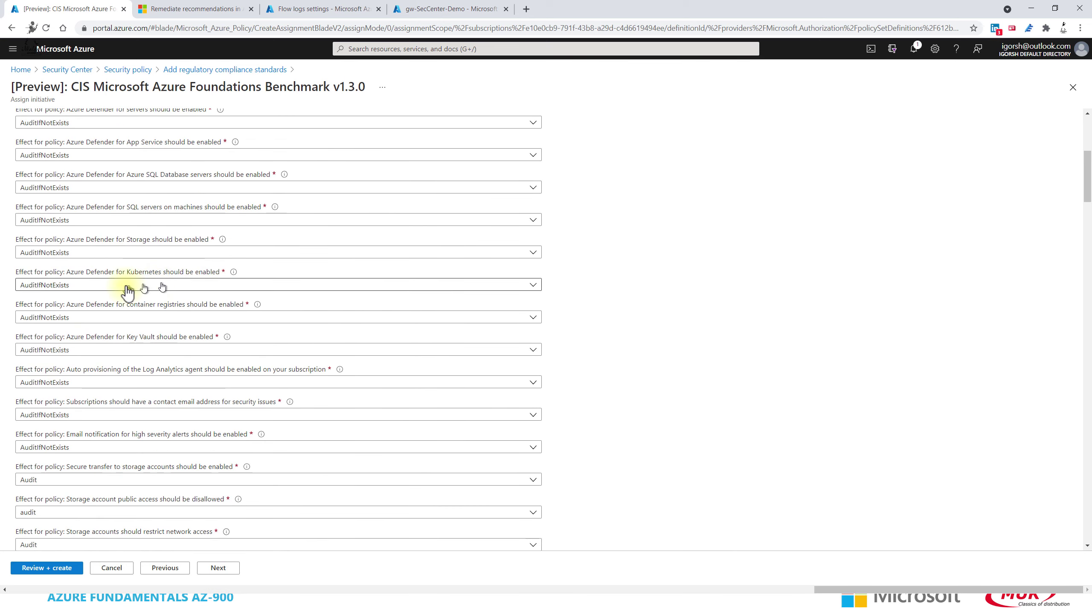
{"action": "scroll", "coordinate": [146, 318], "scroll_direction": "down", "scroll_amount": 5}
{"action": "left_click", "coordinate": [219, 568]}
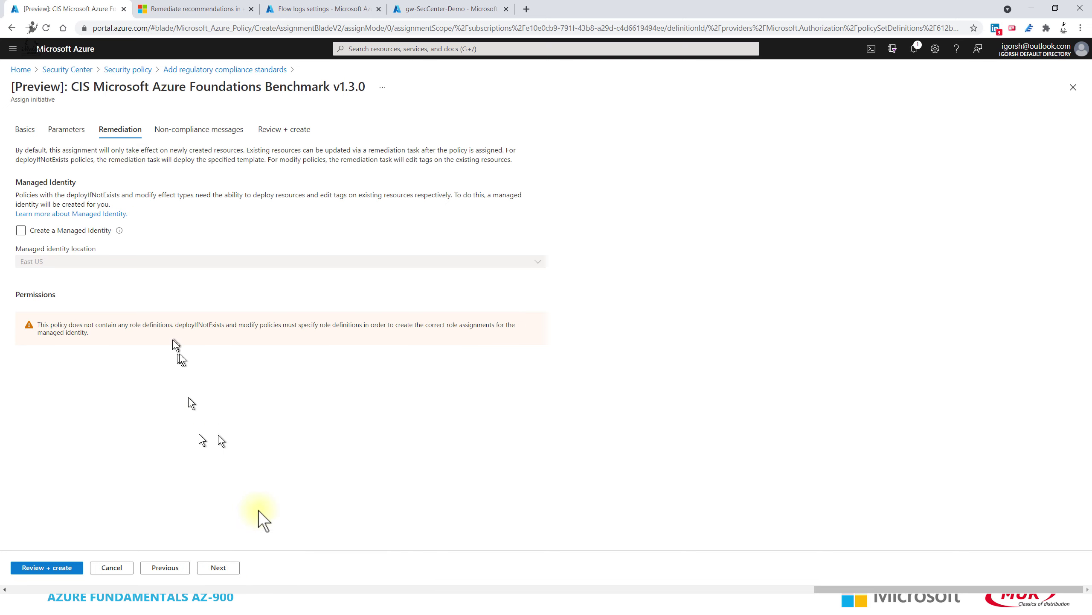
{"action": "left_click", "coordinate": [221, 568]}
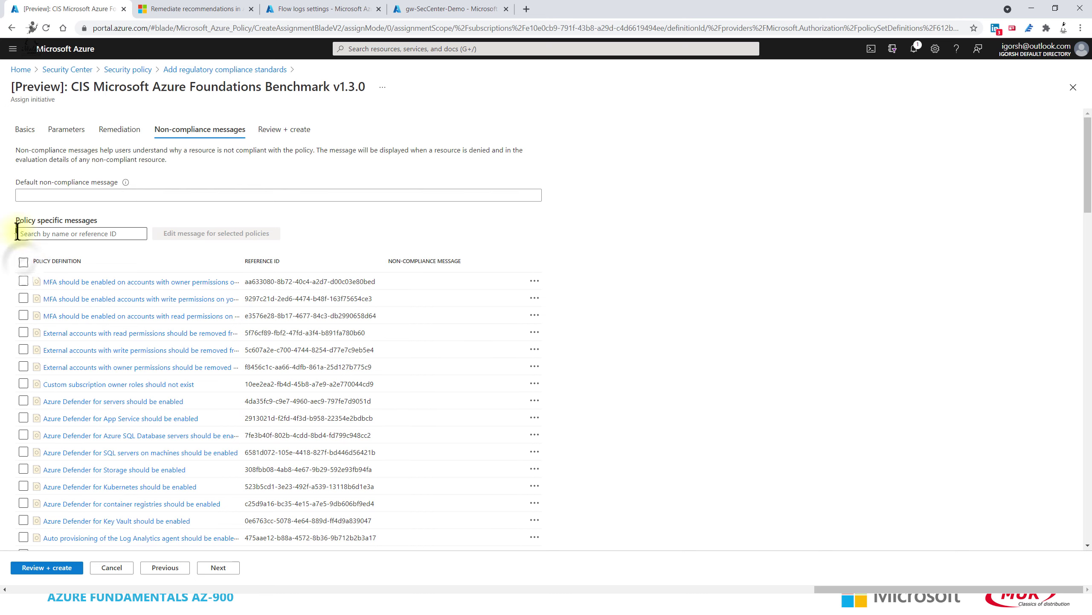
{"action": "left_click", "coordinate": [23, 261]}
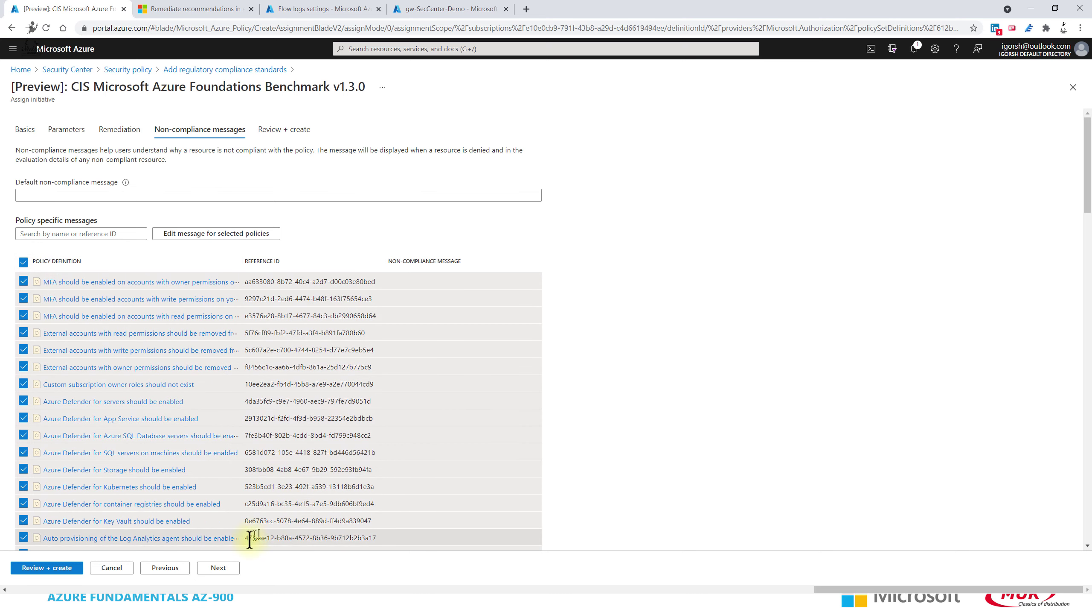
{"action": "left_click", "coordinate": [218, 567]}
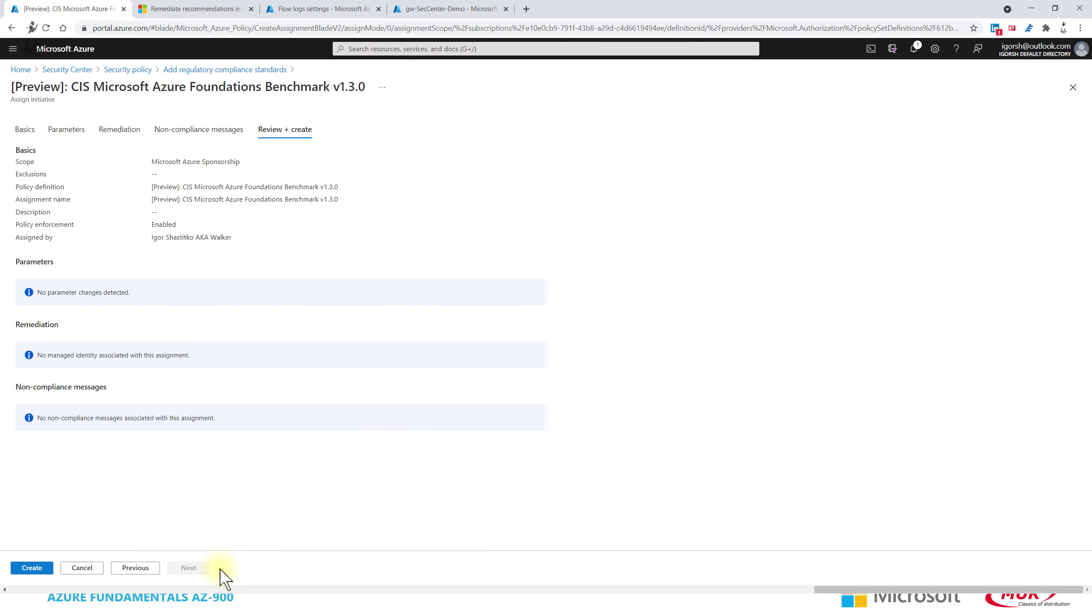
{"action": "left_click", "coordinate": [25, 567]}
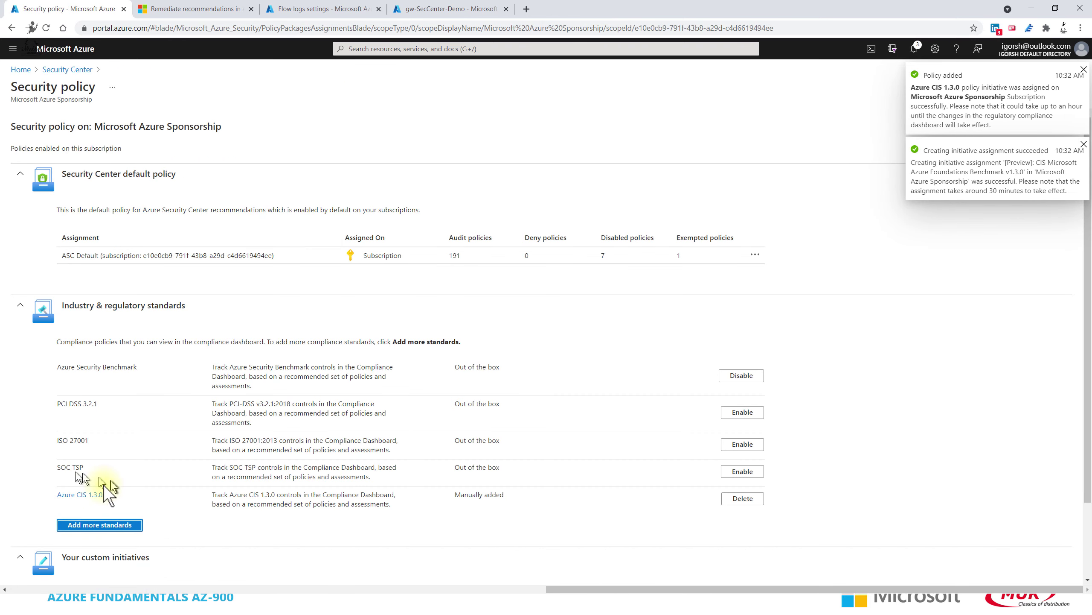
View the added Azure CIS 1.3.0 initiative's definition and its blank assignment form, and return to the security policy without assigning it again.
{"action": "left_click", "coordinate": [69, 495]}
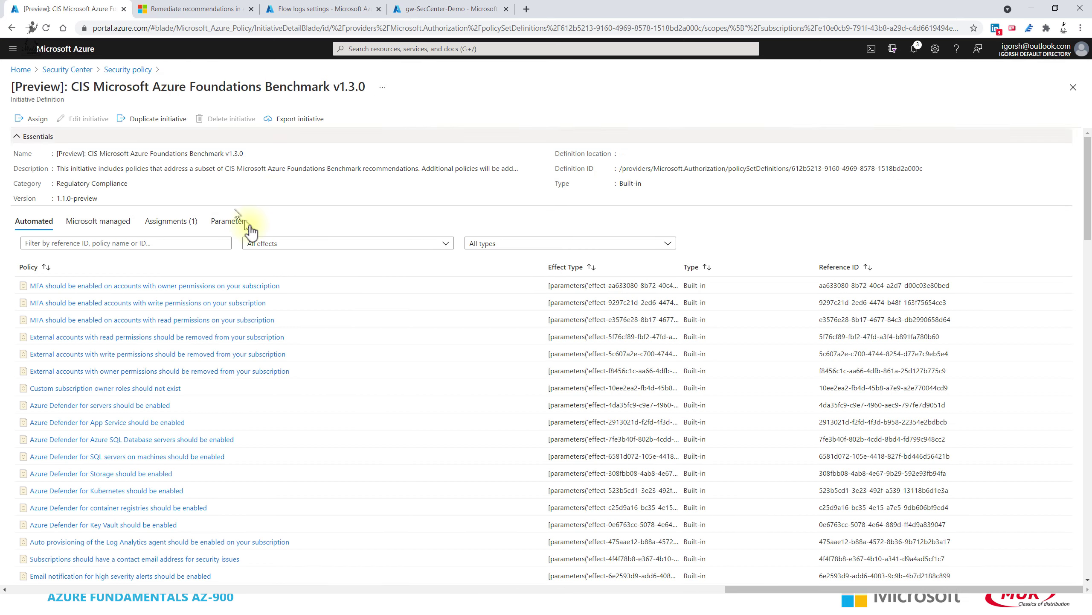
{"action": "scroll", "coordinate": [194, 153], "scroll_direction": "down", "scroll_amount": 1}
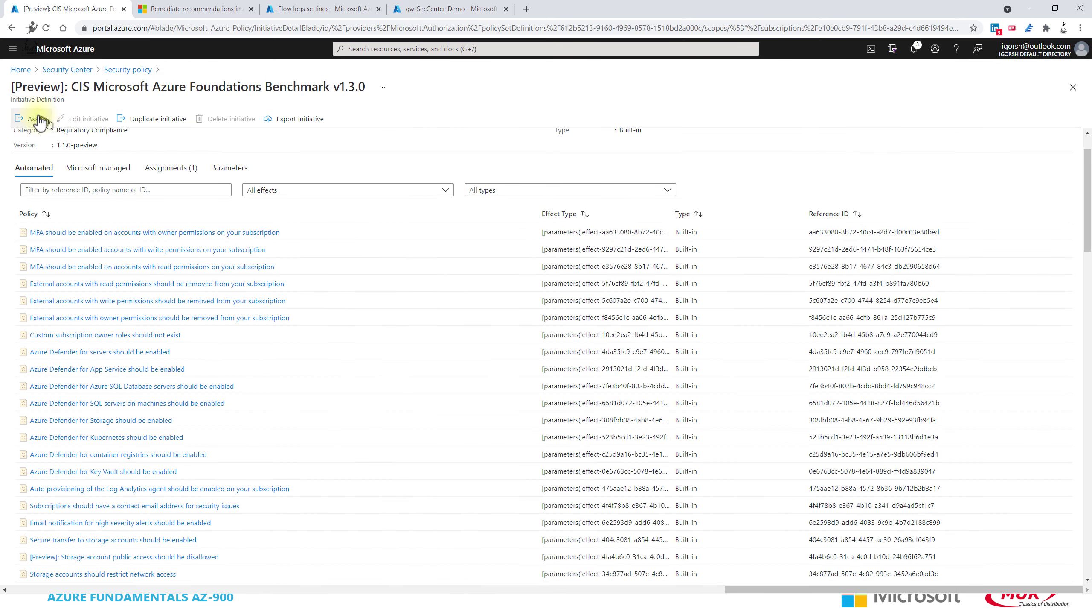
{"action": "left_click", "coordinate": [26, 119]}
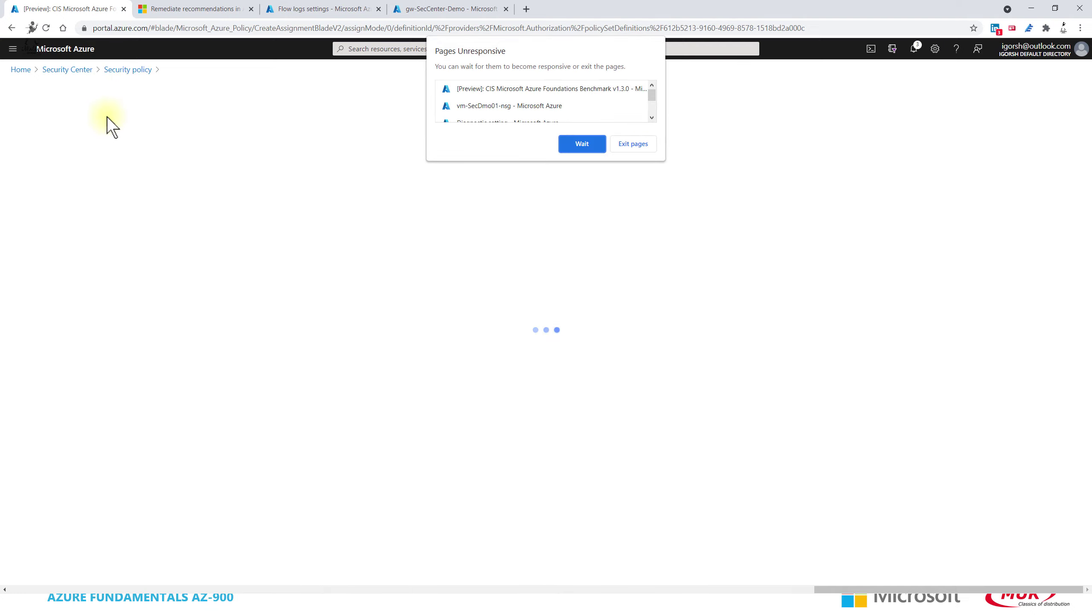
{"action": "left_click", "coordinate": [602, 145]}
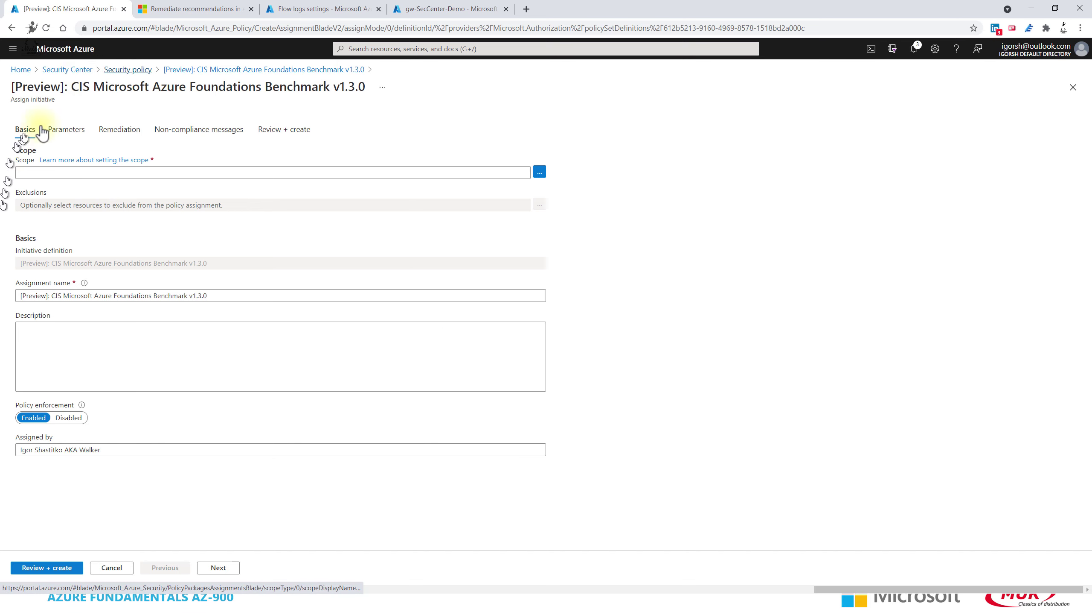
{"action": "left_click", "coordinate": [128, 69]}
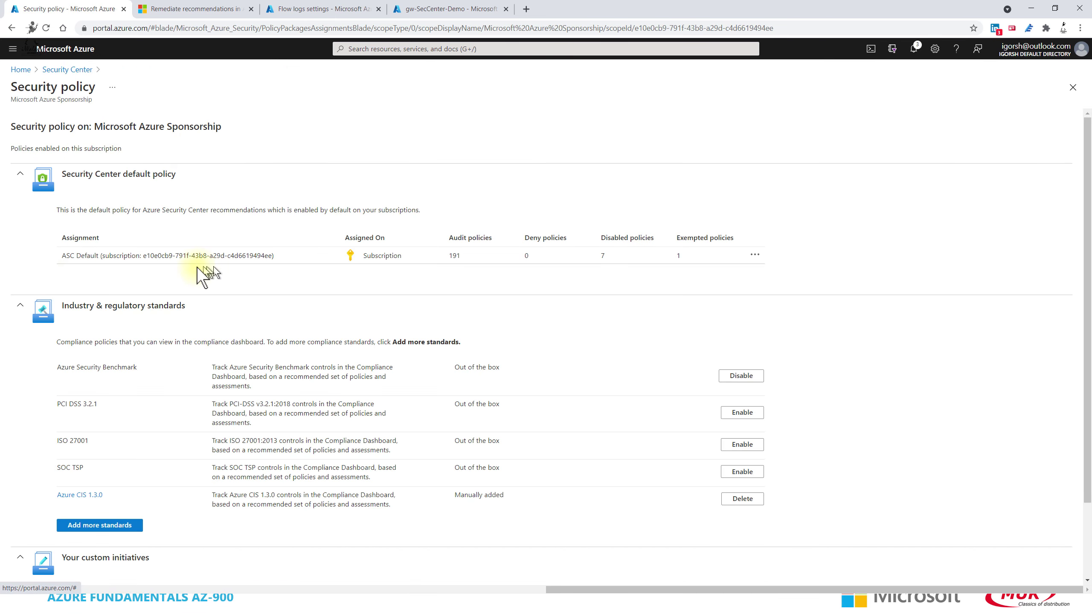
Review the subscription's regulatory standards and custom initiatives, reopening its policy from Policy Management, and return to Security Center.
{"action": "scroll", "coordinate": [110, 263], "scroll_direction": "down", "scroll_amount": 2}
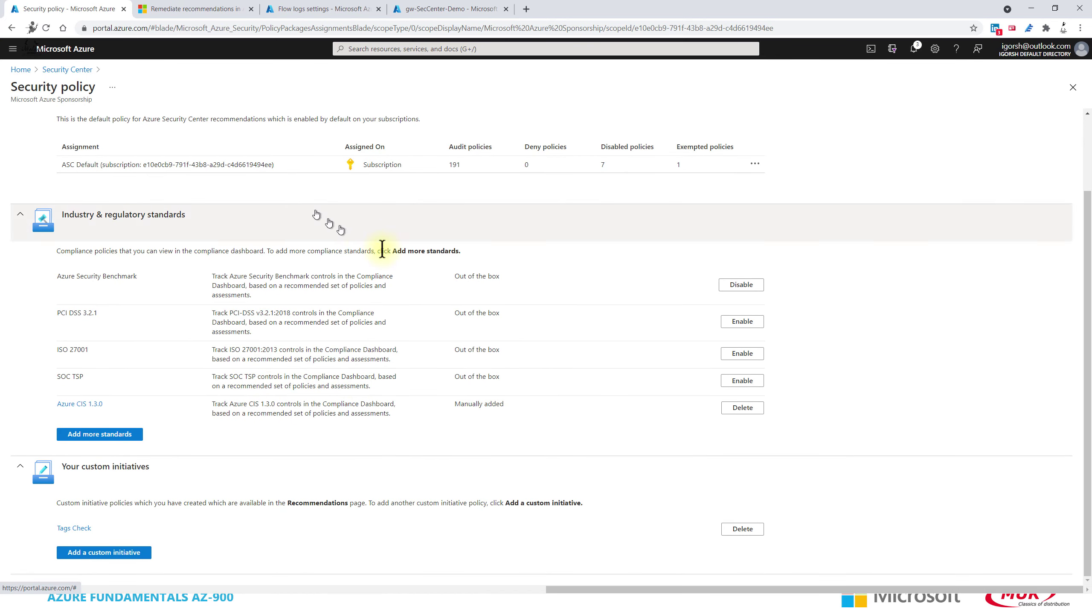
{"action": "scroll", "coordinate": [186, 194], "scroll_direction": "up", "scroll_amount": 2}
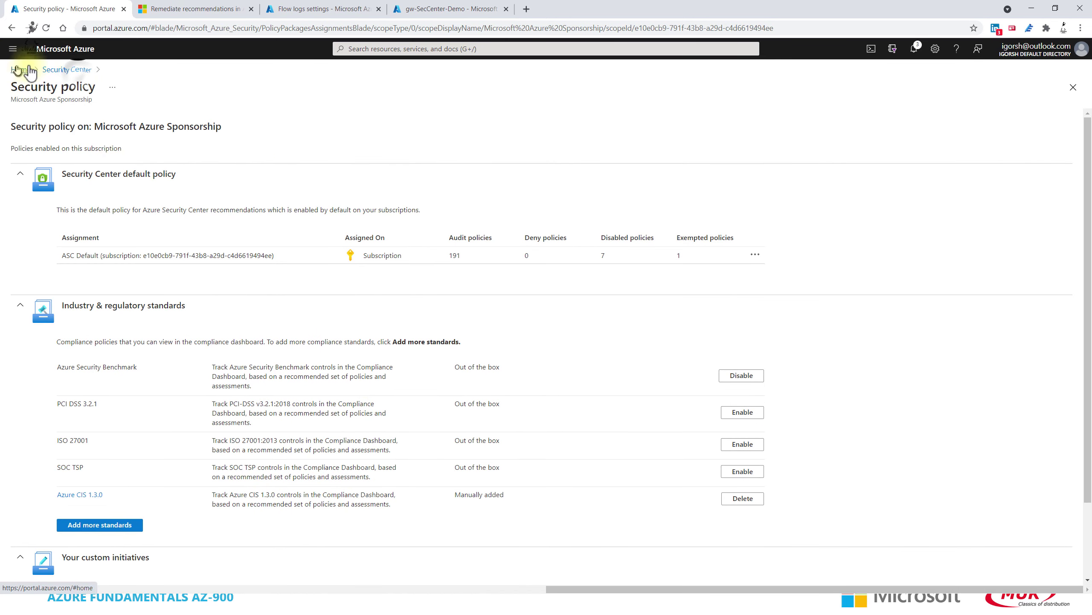
{"action": "left_click", "coordinate": [71, 70]}
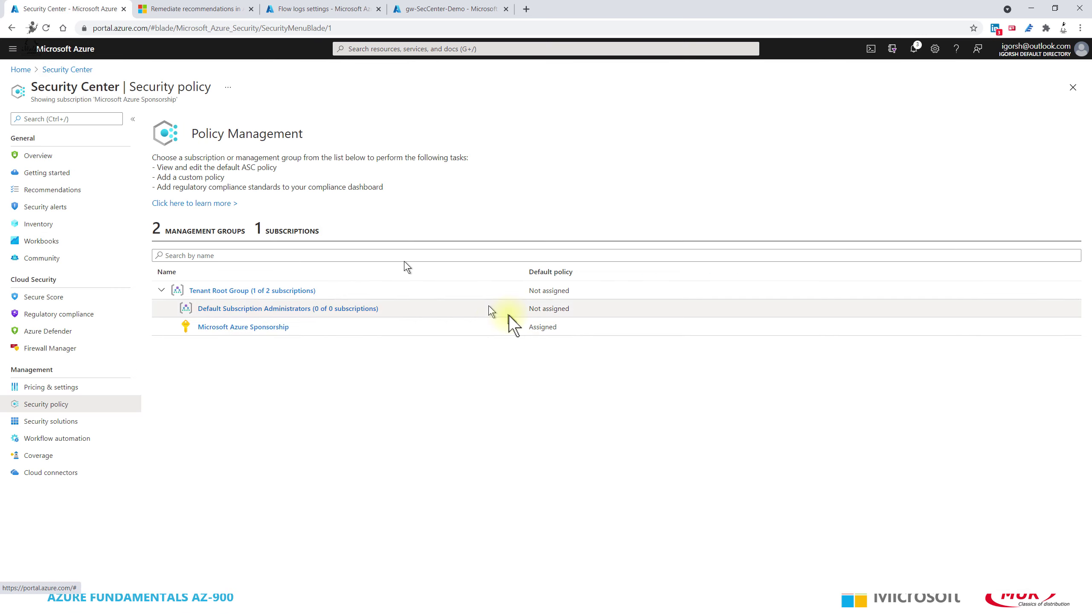
{"action": "left_click", "coordinate": [264, 330]}
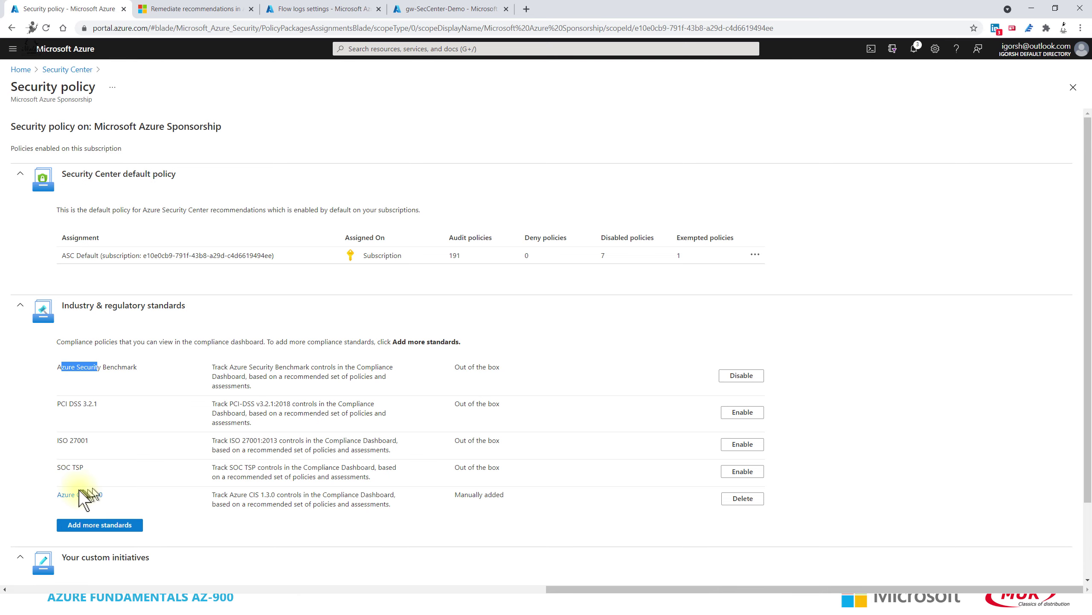
{"action": "scroll", "coordinate": [260, 487], "scroll_direction": "down", "scroll_amount": 2}
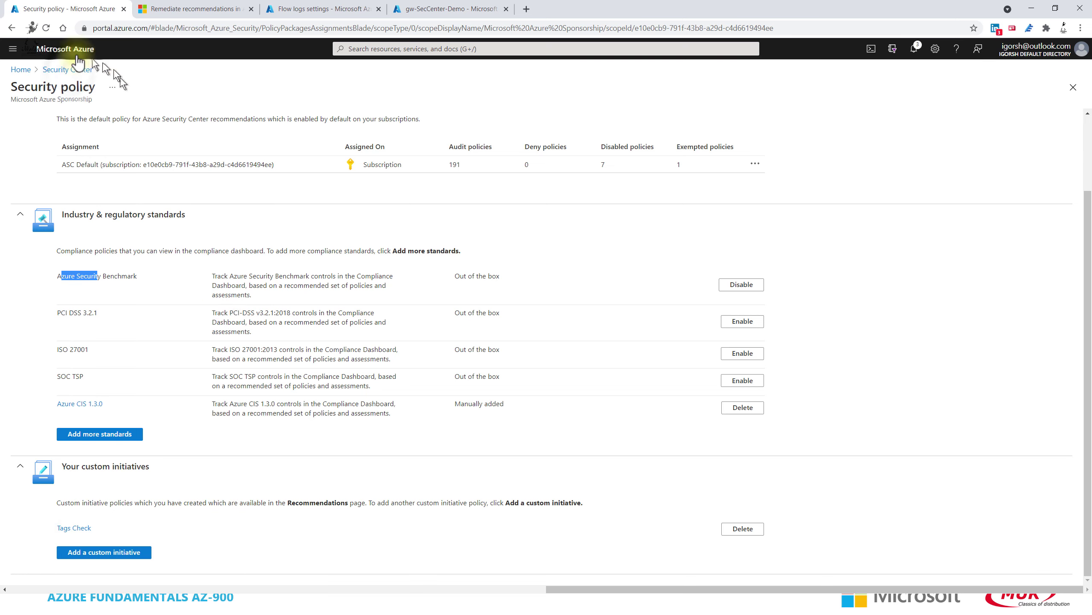
{"action": "left_click", "coordinate": [73, 68]}
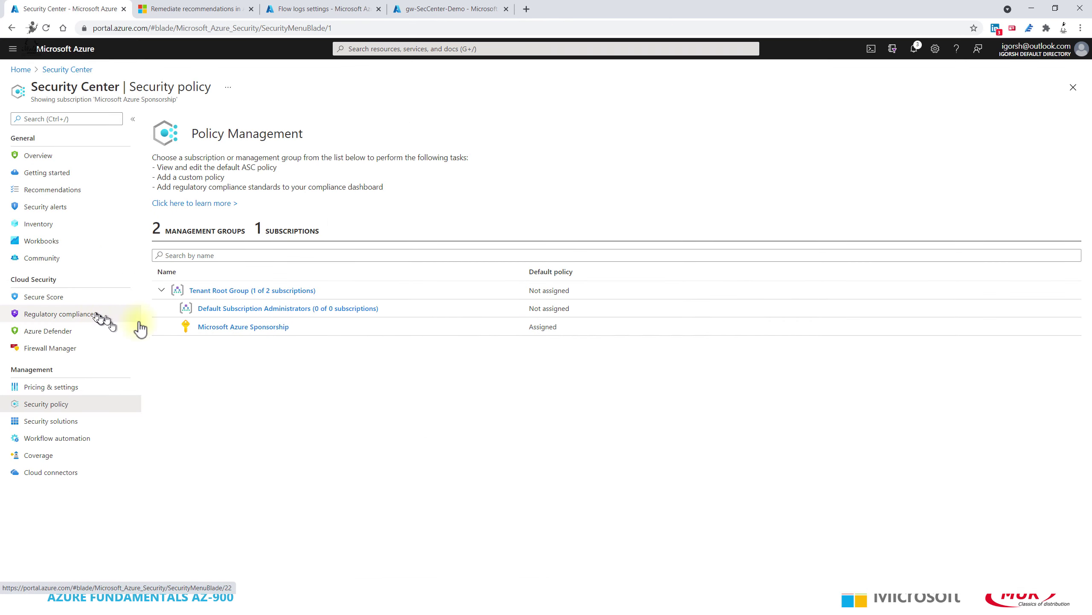
Open the subscription's Secure Score recommendations, examine the Remediate vulnerabilities and Enable endpoint protection controls, and return to Secure Score.
{"action": "left_click", "coordinate": [78, 297]}
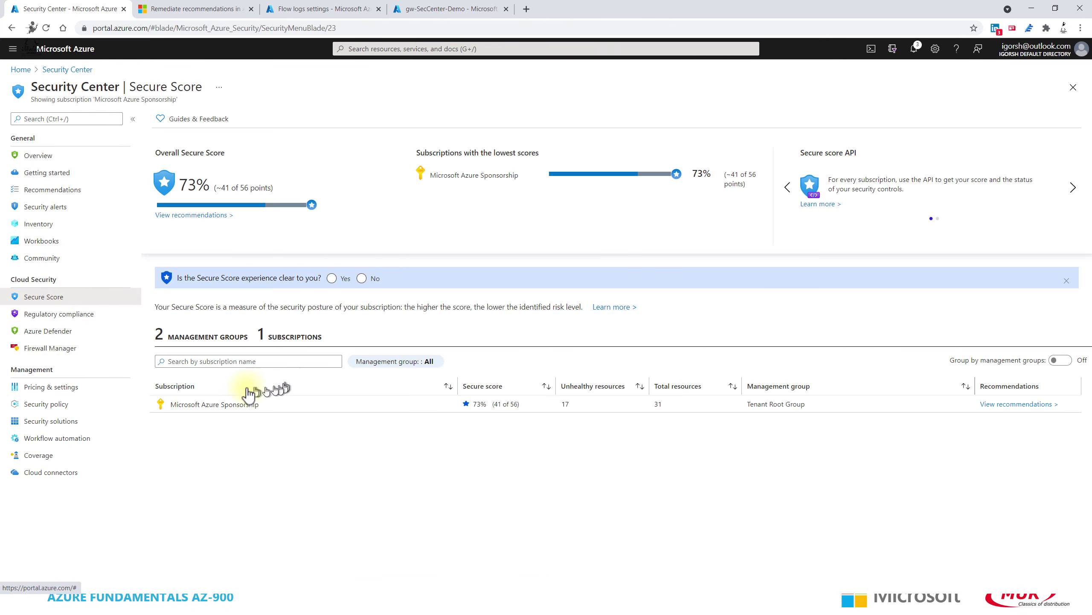
{"action": "left_click", "coordinate": [200, 404]}
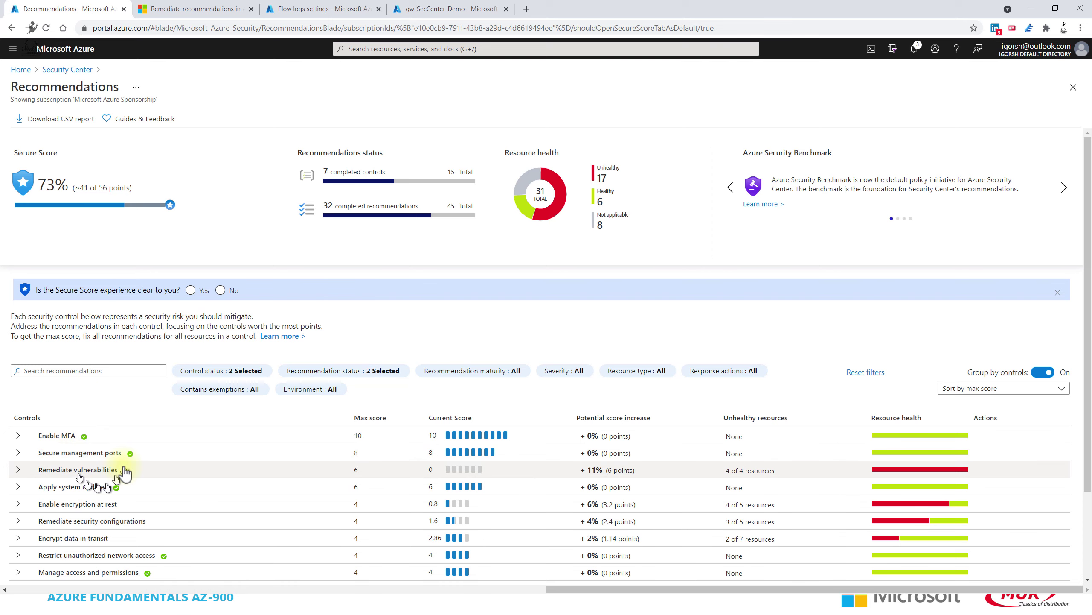
{"action": "scroll", "coordinate": [105, 495], "scroll_direction": "down", "scroll_amount": 1}
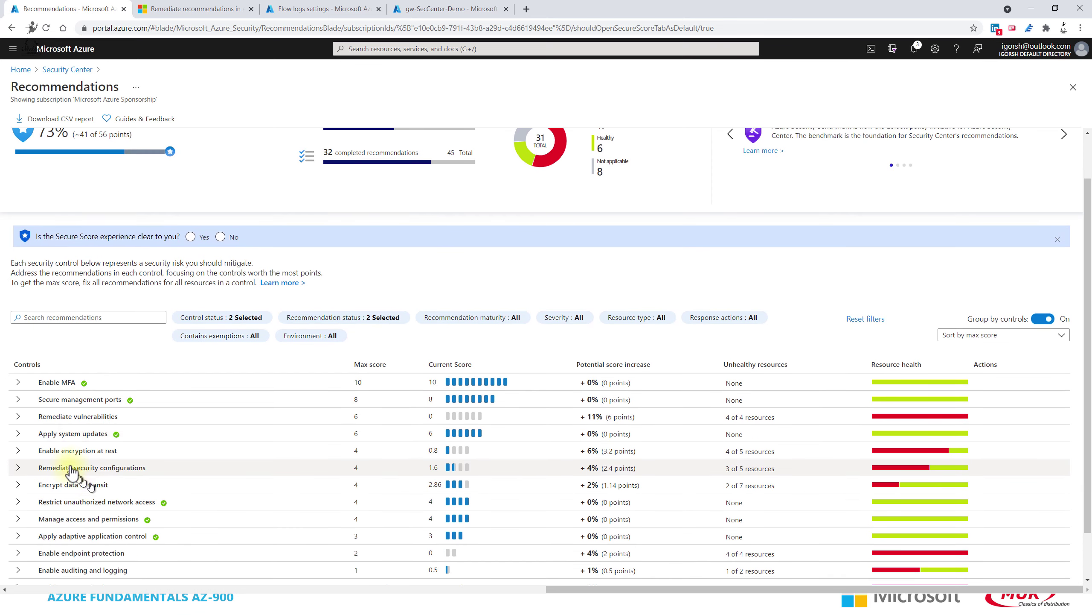
{"action": "left_click", "coordinate": [98, 415]}
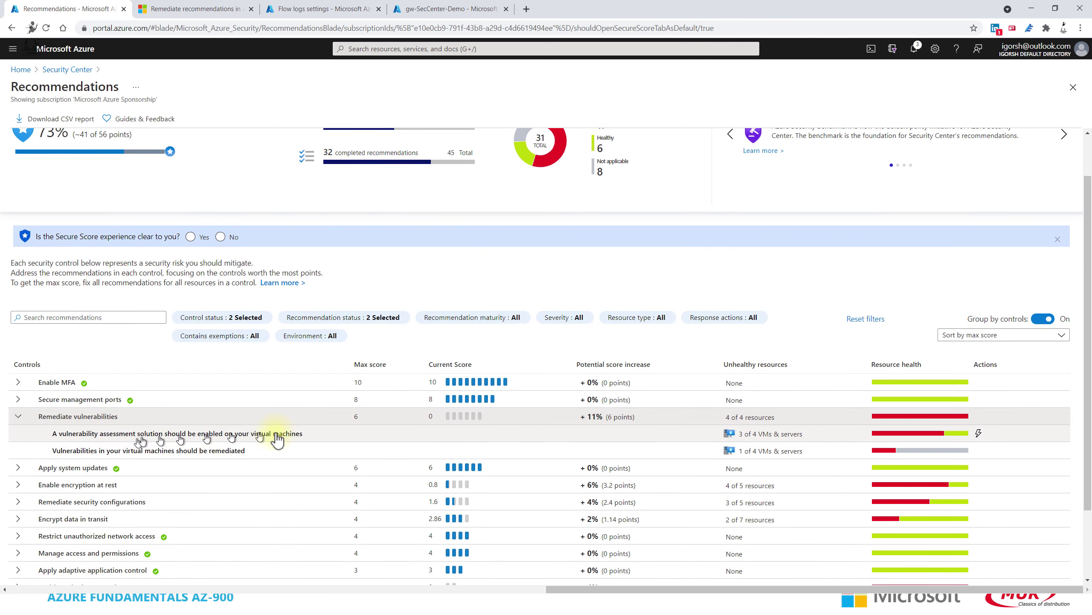
{"action": "scroll", "coordinate": [663, 488], "scroll_direction": "down", "scroll_amount": 2}
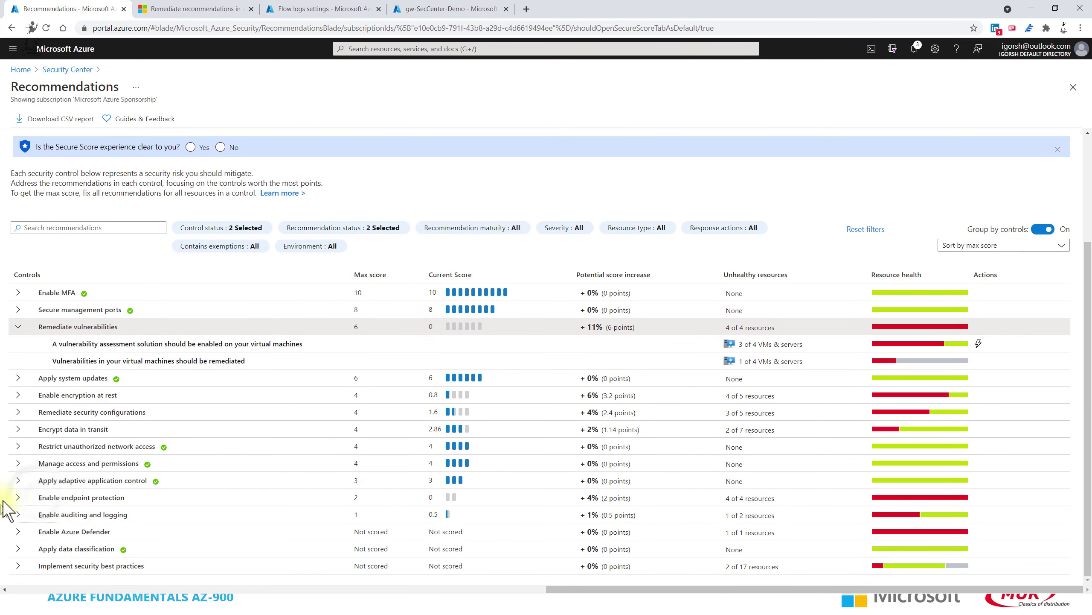
{"action": "left_click", "coordinate": [87, 497]}
{"action": "scroll", "coordinate": [177, 490], "scroll_direction": "down", "scroll_amount": 1}
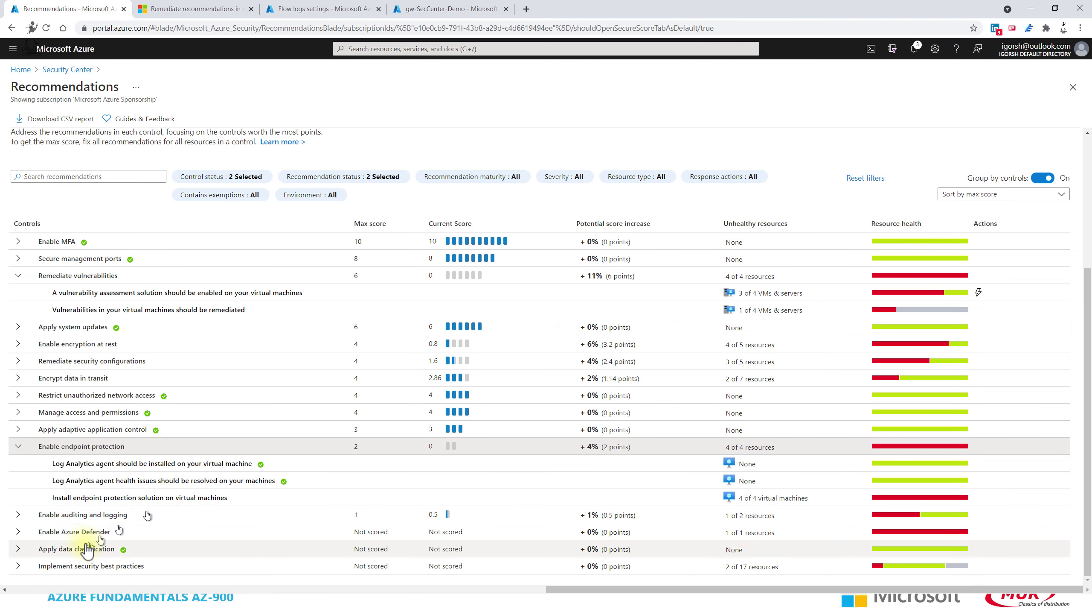
{"action": "scroll", "coordinate": [103, 150], "scroll_direction": "up", "scroll_amount": 3}
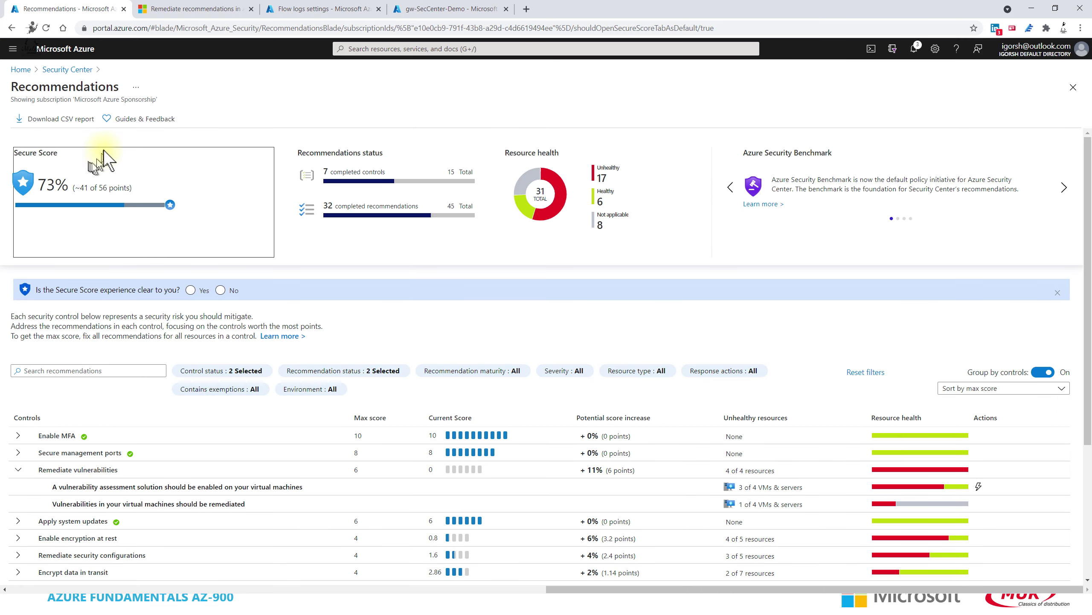
{"action": "left_click", "coordinate": [67, 69]}
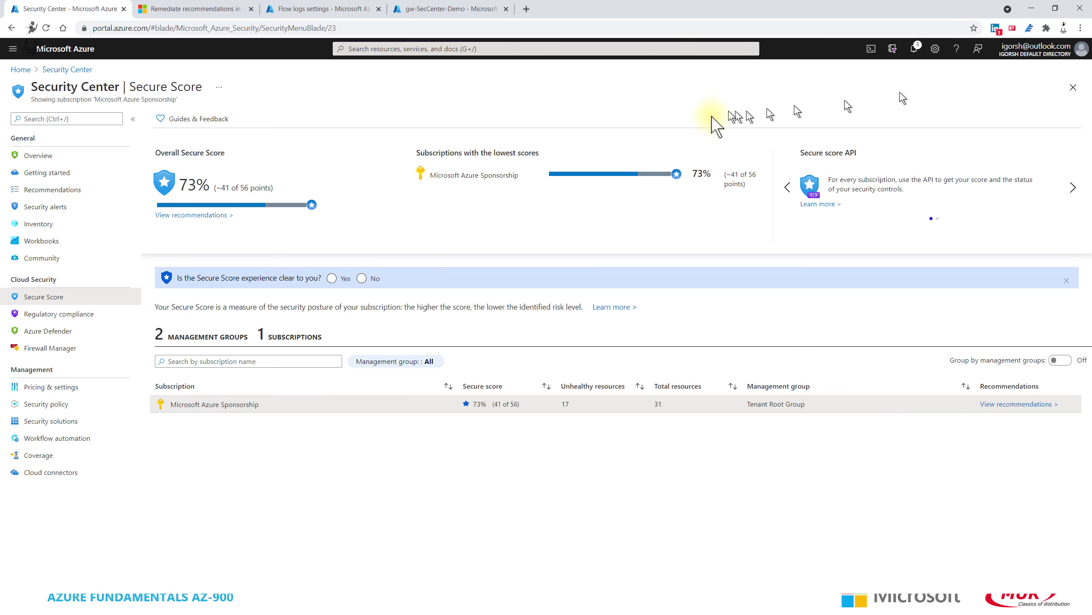
Search Google for "azure arc for servers" in a new browser tab.
{"action": "left_click", "coordinate": [526, 9]}
{"action": "type", "text": "Az"}
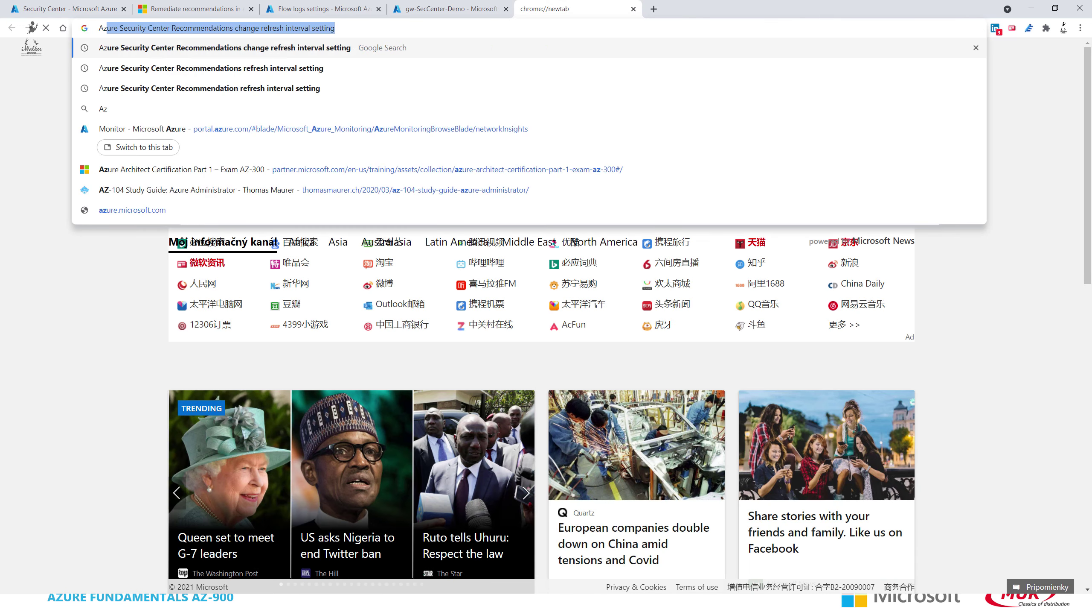
{"action": "type", "text": "ure Arc"}
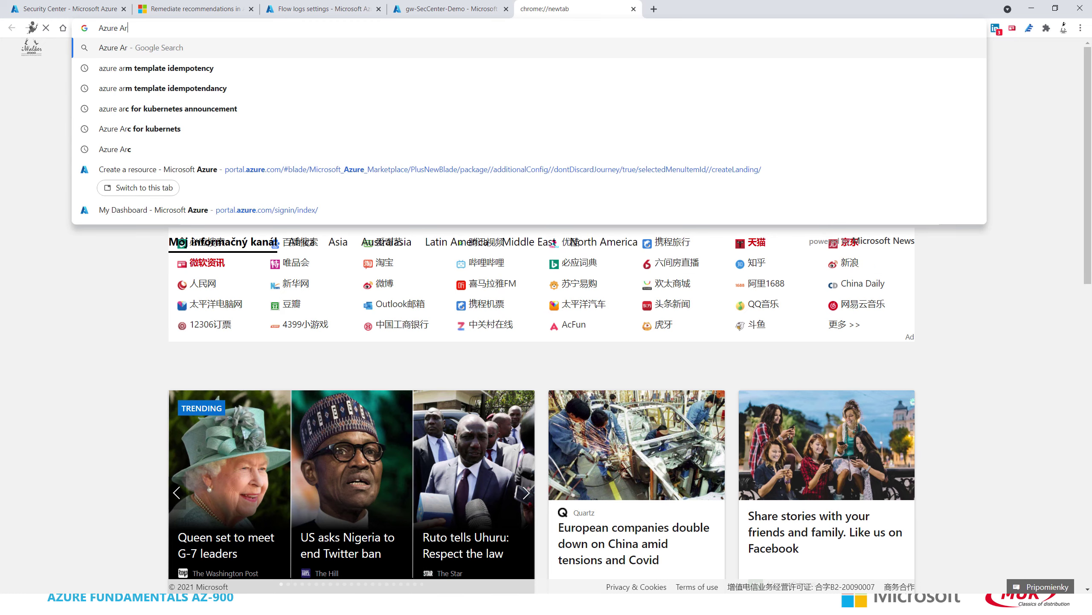
{"action": "key", "text": "Down"}
{"action": "key", "text": "Down"}
{"action": "key", "text": "Down"}
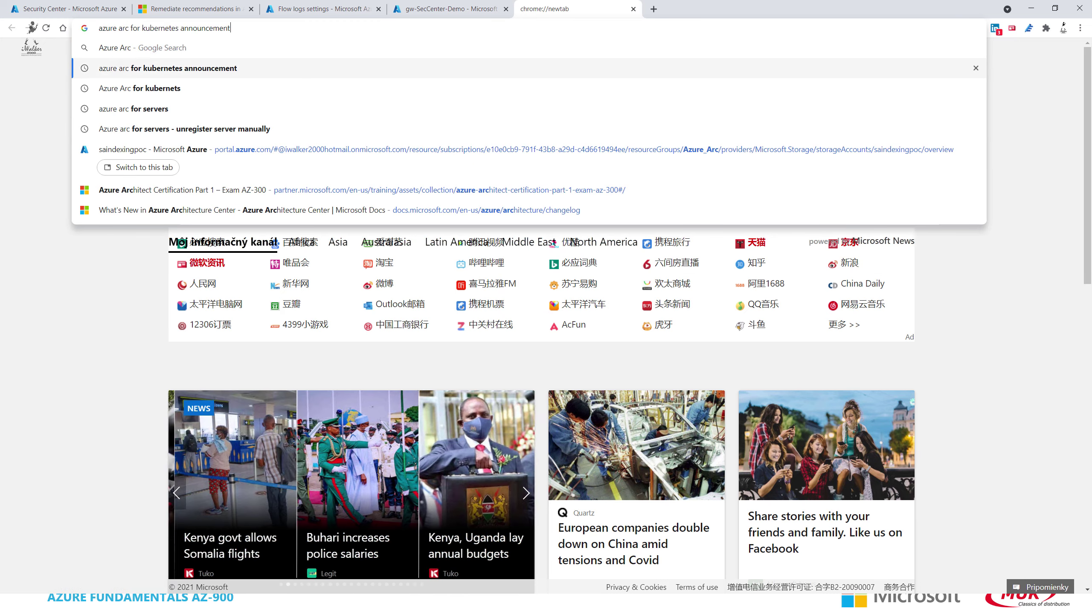
{"action": "key", "text": "Return"}
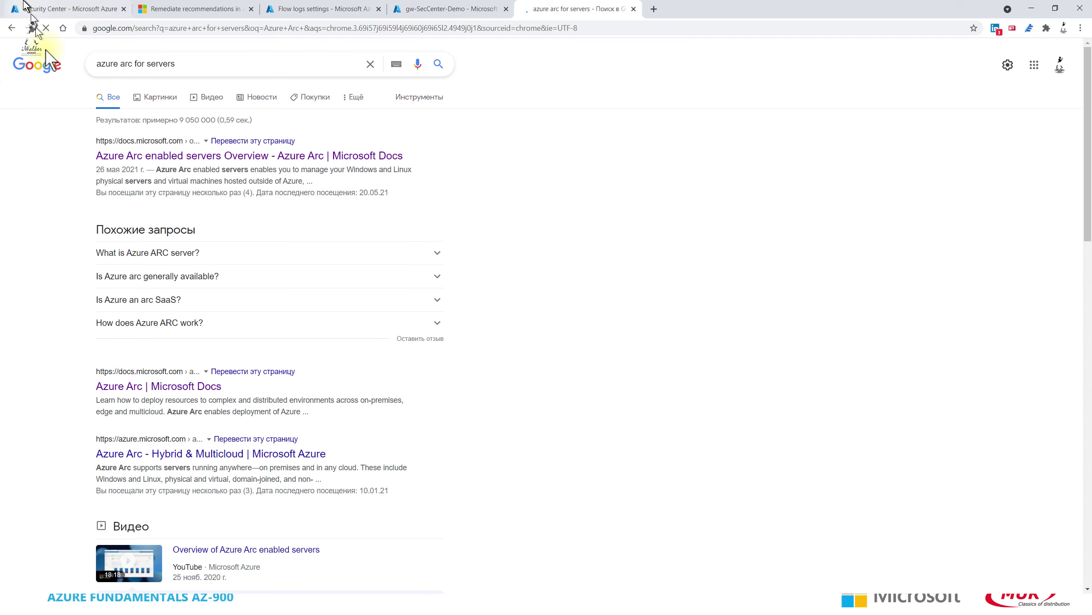
Open the Microsoft Docs overview of Azure Arc enabled servers and read through to its supported scenarios.
{"action": "left_click", "coordinate": [282, 155]}
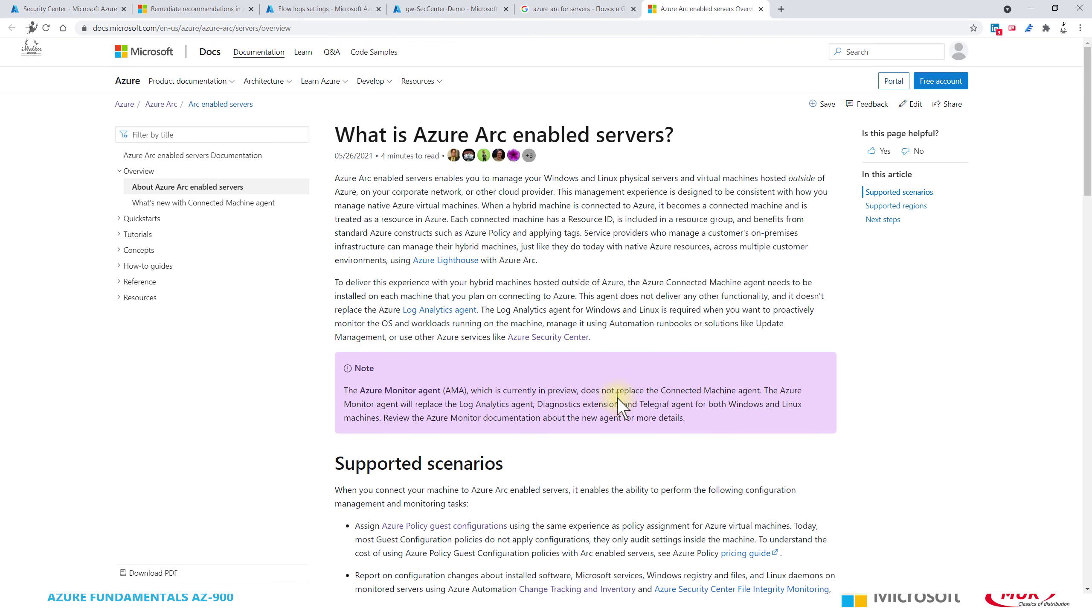
{"action": "scroll", "coordinate": [618, 398], "scroll_direction": "down", "scroll_amount": 1}
{"action": "scroll", "coordinate": [618, 398], "scroll_direction": "down", "scroll_amount": 1}
{"action": "scroll", "coordinate": [618, 399], "scroll_direction": "down", "scroll_amount": 2}
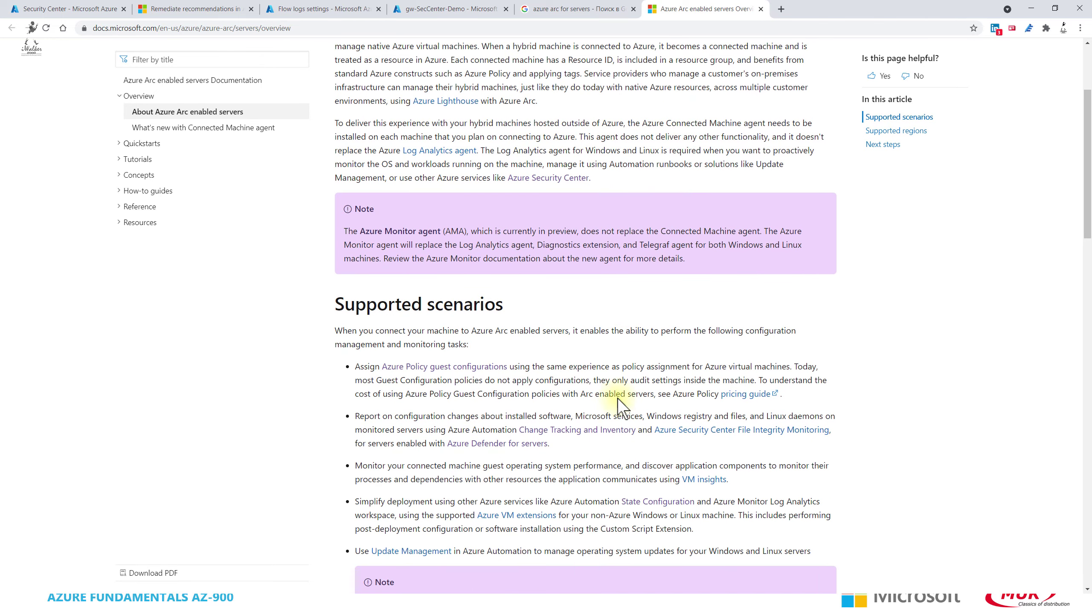
Read the Azure Arc enabled servers overview down to its recommended content and back up to the introduction.
{"action": "scroll", "coordinate": [618, 398], "scroll_direction": "down", "scroll_amount": 6}
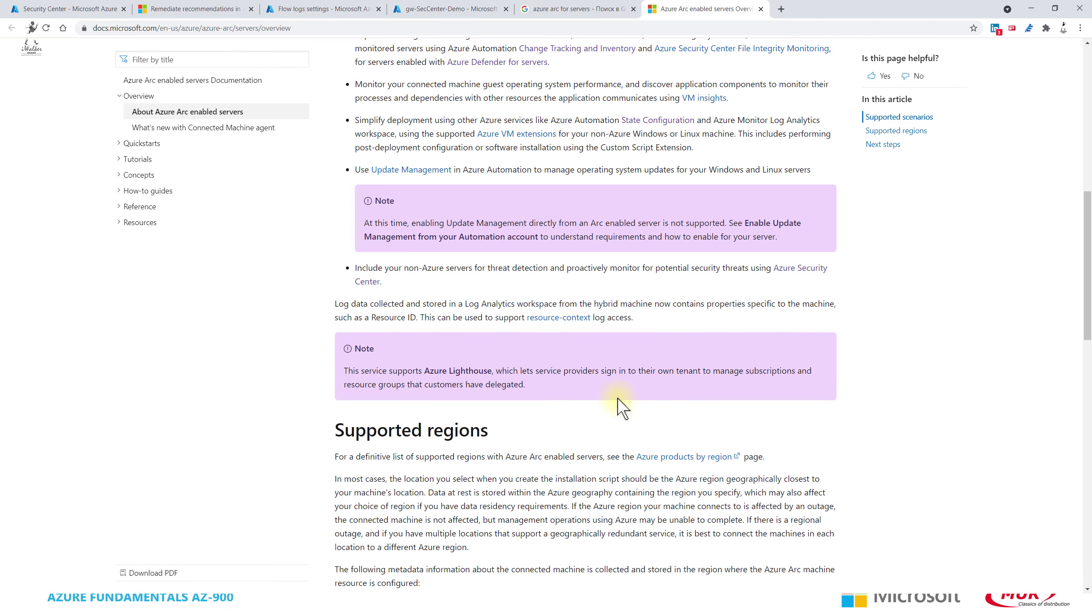
{"action": "scroll", "coordinate": [617, 398], "scroll_direction": "down", "scroll_amount": 12}
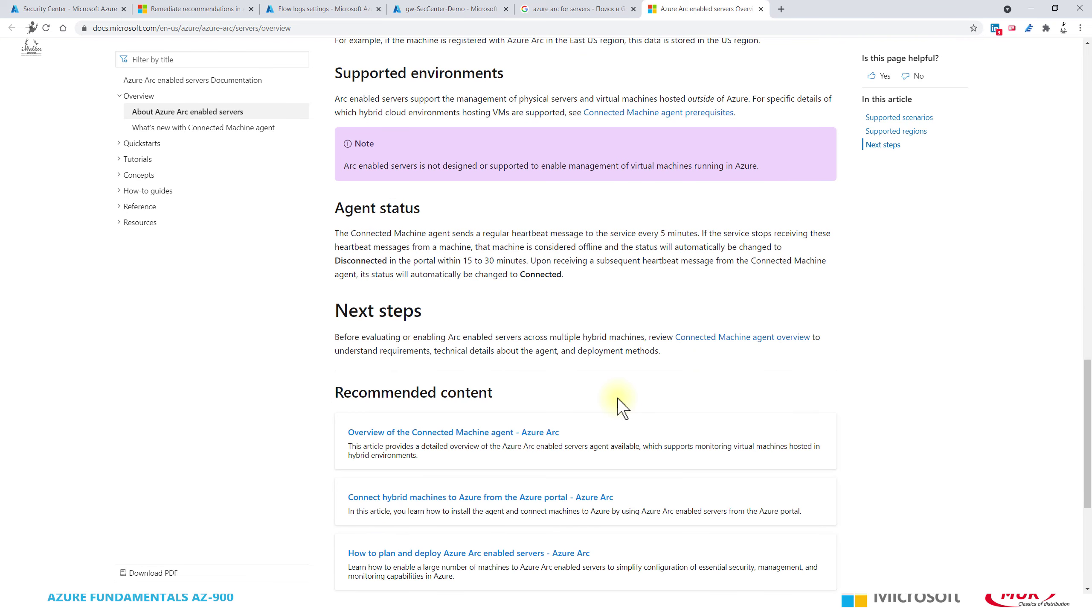
{"action": "scroll", "coordinate": [618, 399], "scroll_direction": "up", "scroll_amount": 7}
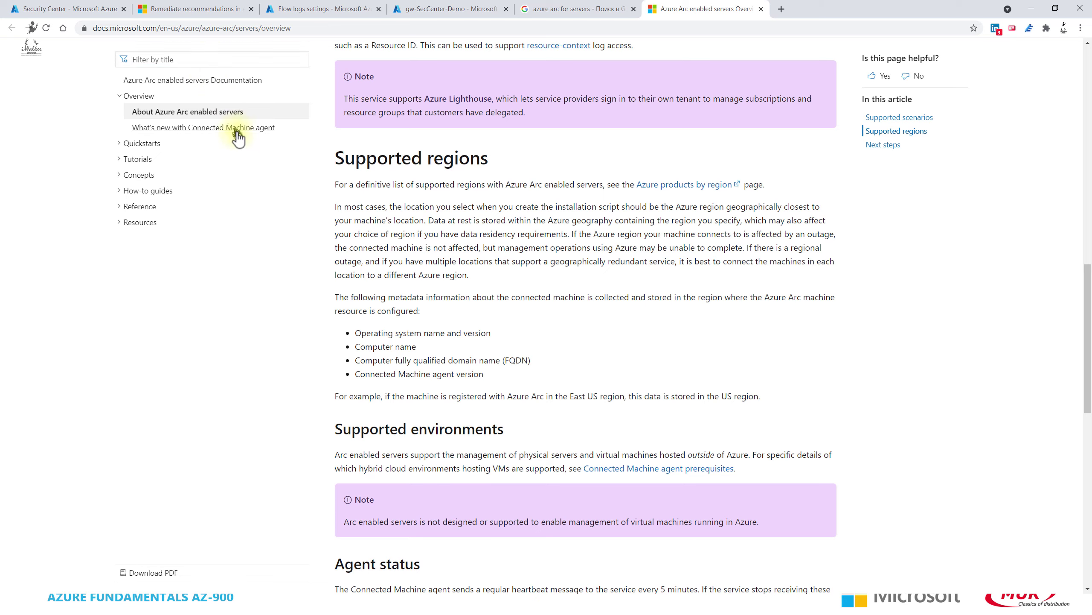
{"action": "scroll", "coordinate": [511, 172], "scroll_direction": "up", "scroll_amount": 6}
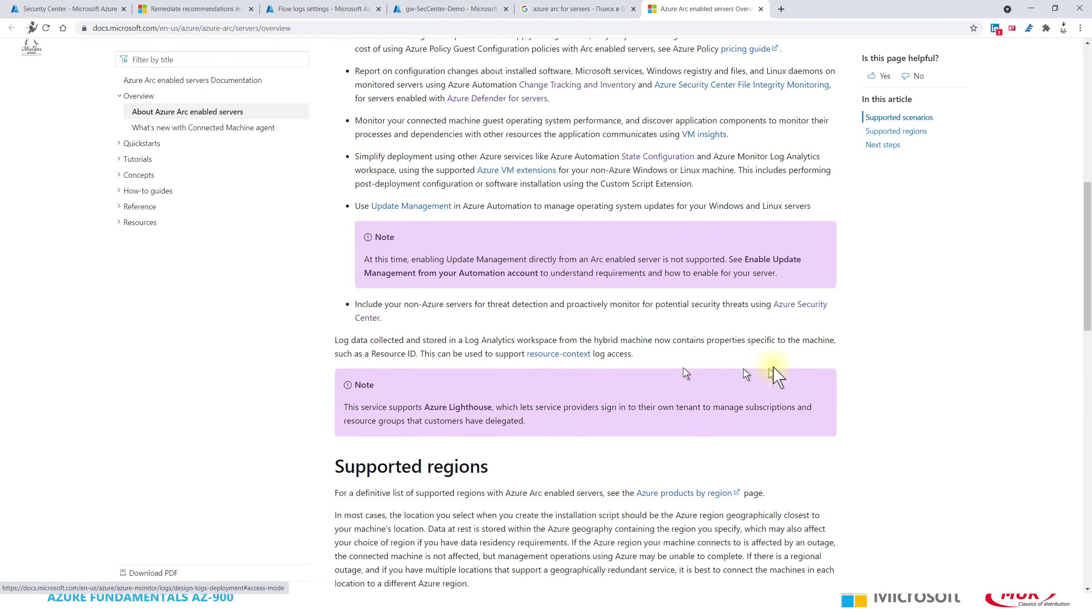
{"action": "scroll", "coordinate": [772, 373], "scroll_direction": "up", "scroll_amount": 6}
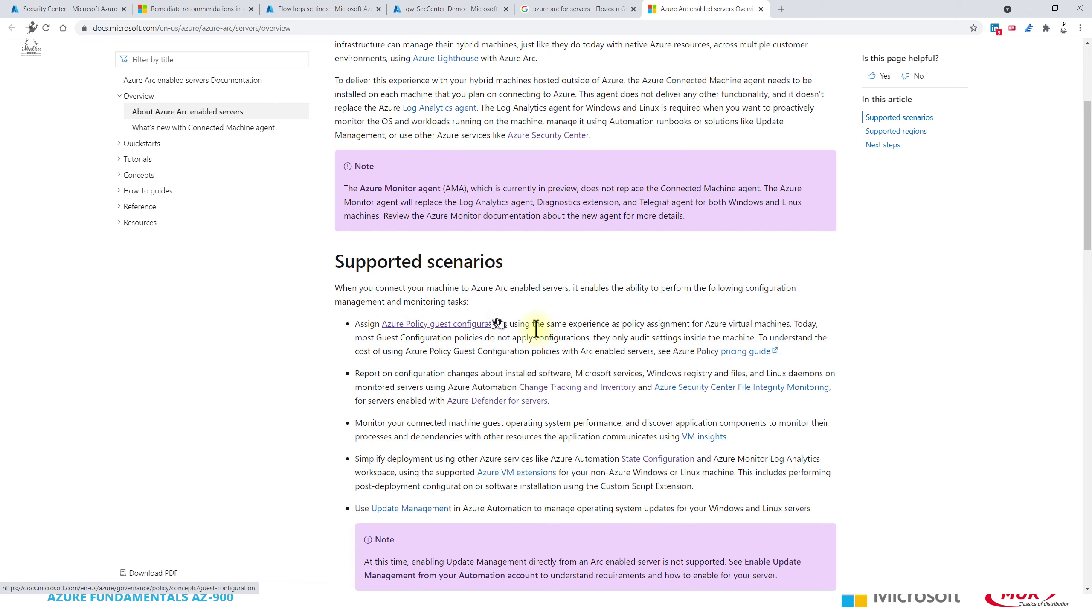
{"action": "scroll", "coordinate": [744, 391], "scroll_direction": "up", "scroll_amount": 4}
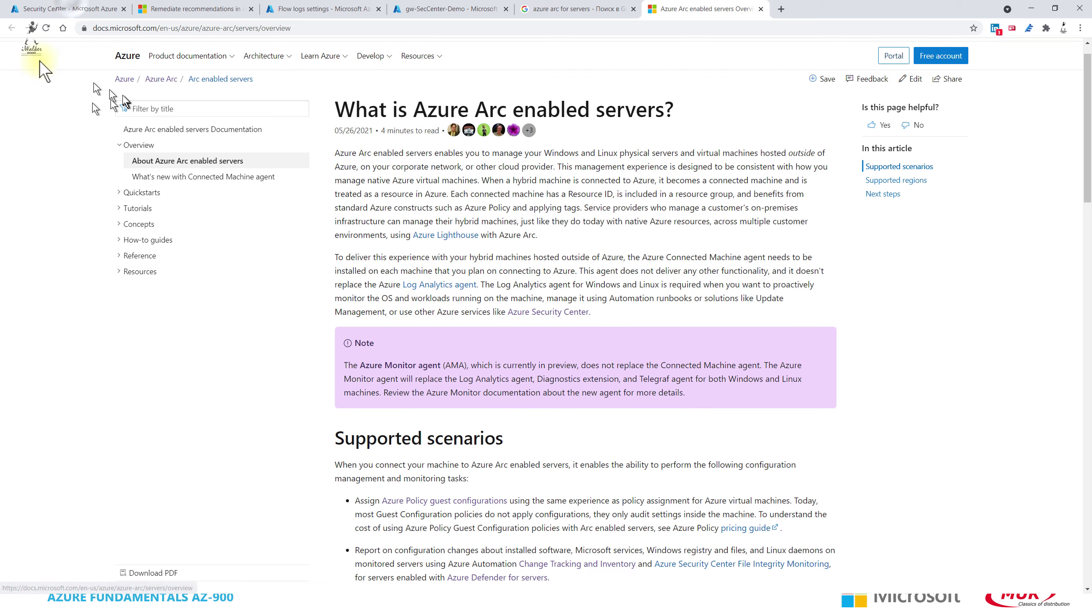
Glance at Secure Score, return to the Azure Arc article, and reread its supported scenarios, regions and environments.
{"action": "left_click", "coordinate": [71, 9]}
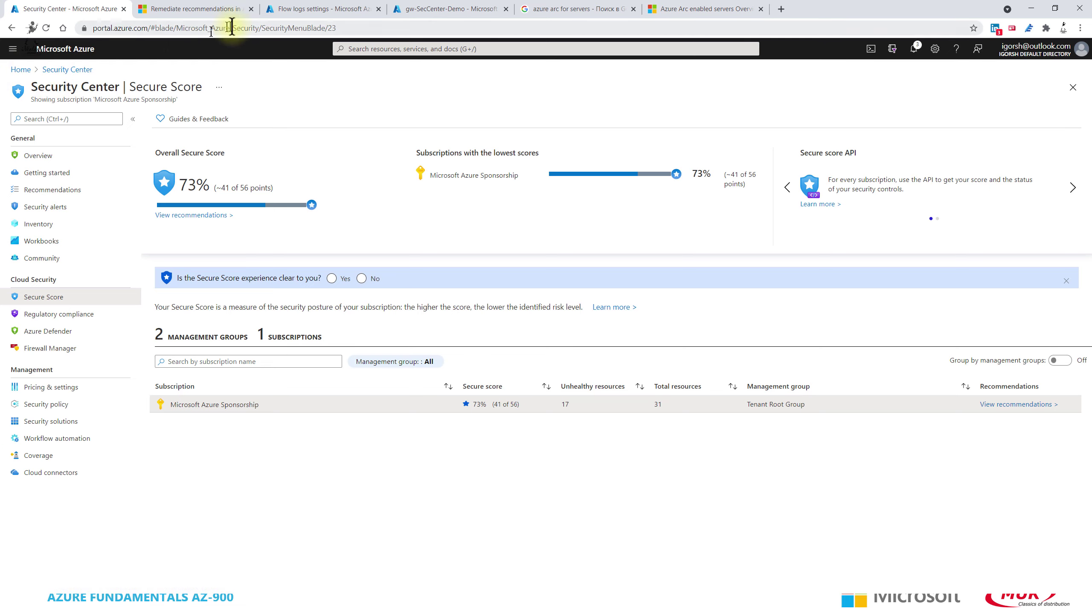
{"action": "left_click", "coordinate": [645, 8]}
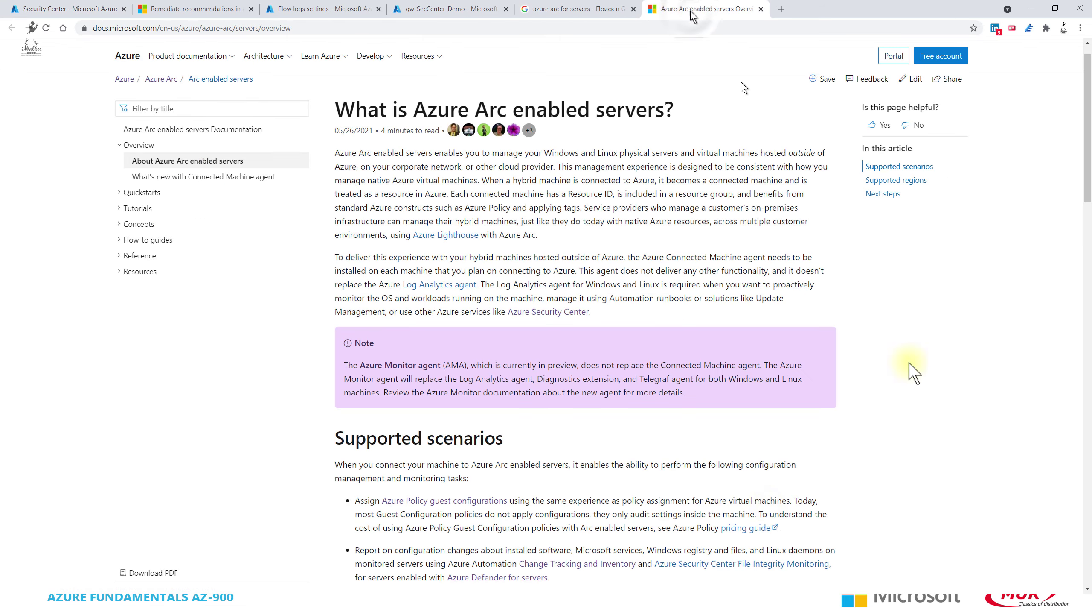
{"action": "scroll", "coordinate": [602, 383], "scroll_direction": "down", "scroll_amount": 6}
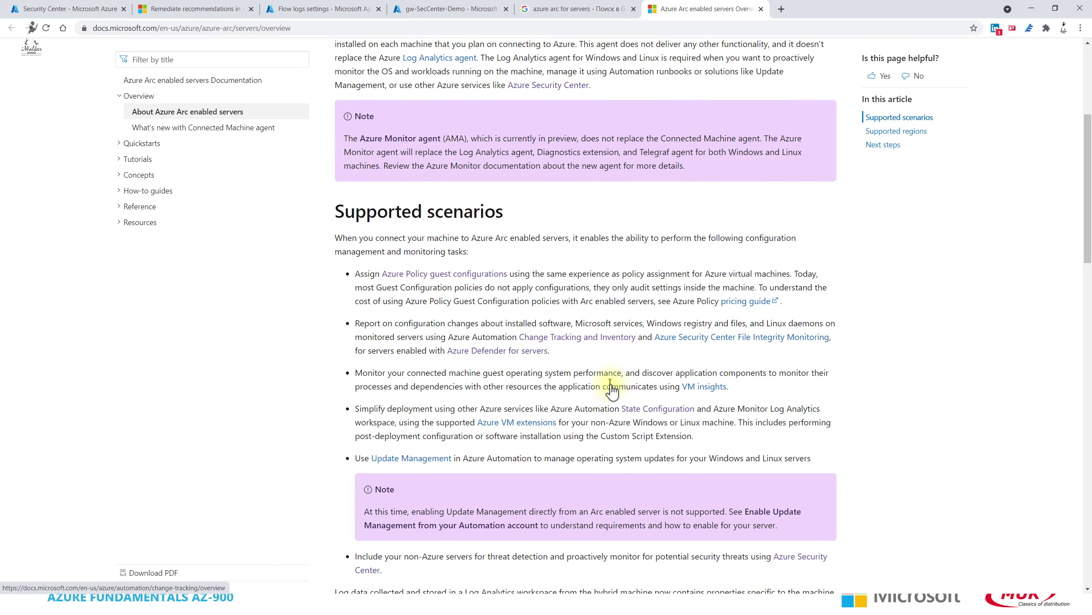
{"action": "scroll", "coordinate": [717, 473], "scroll_direction": "down", "scroll_amount": 4}
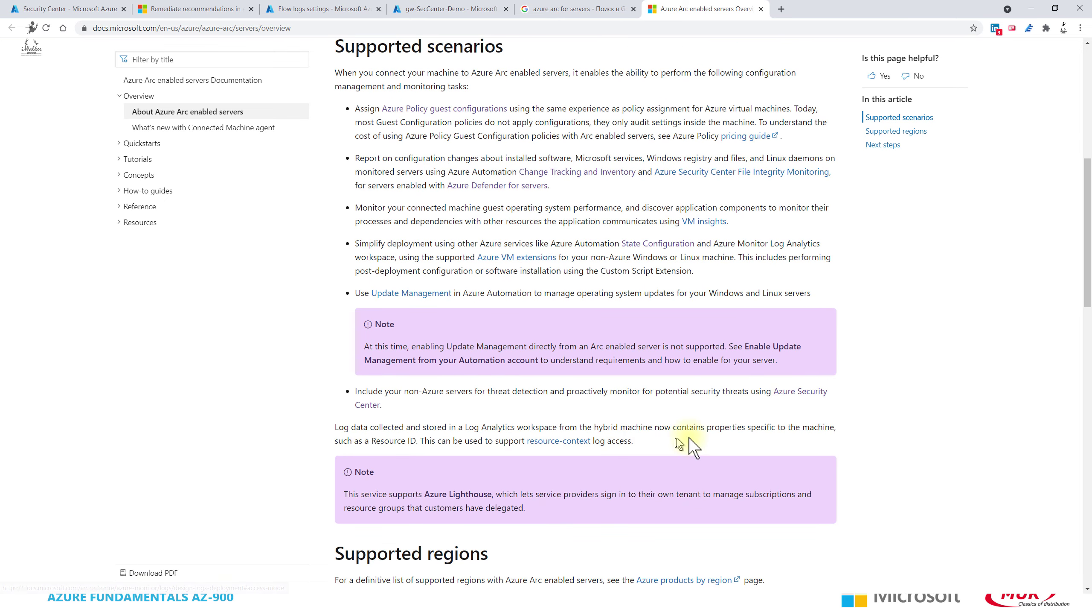
{"action": "scroll", "coordinate": [688, 437], "scroll_direction": "down", "scroll_amount": 4}
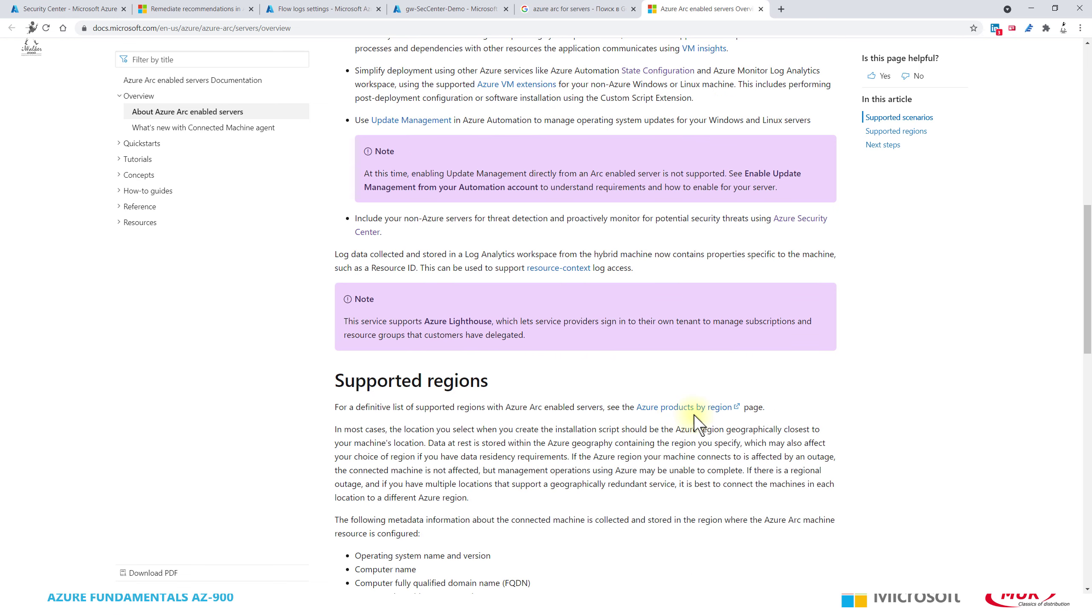
{"action": "scroll", "coordinate": [694, 413], "scroll_direction": "down", "scroll_amount": 5}
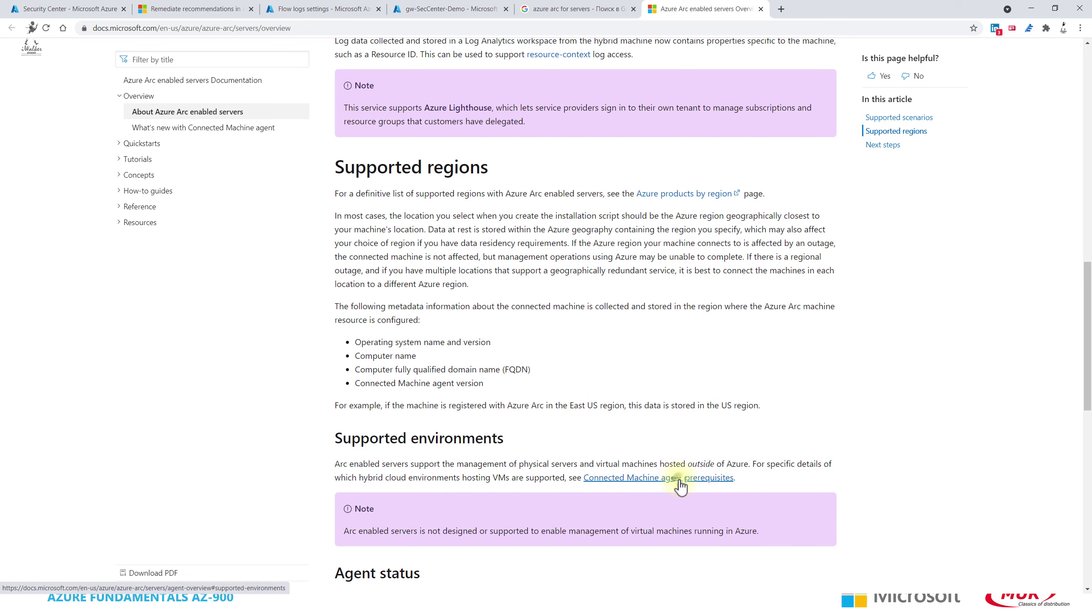
Open the Connected Machine agent prerequisites, highlight the list of supported operating systems, and return to the Azure Arc overview.
{"action": "left_click", "coordinate": [683, 477]}
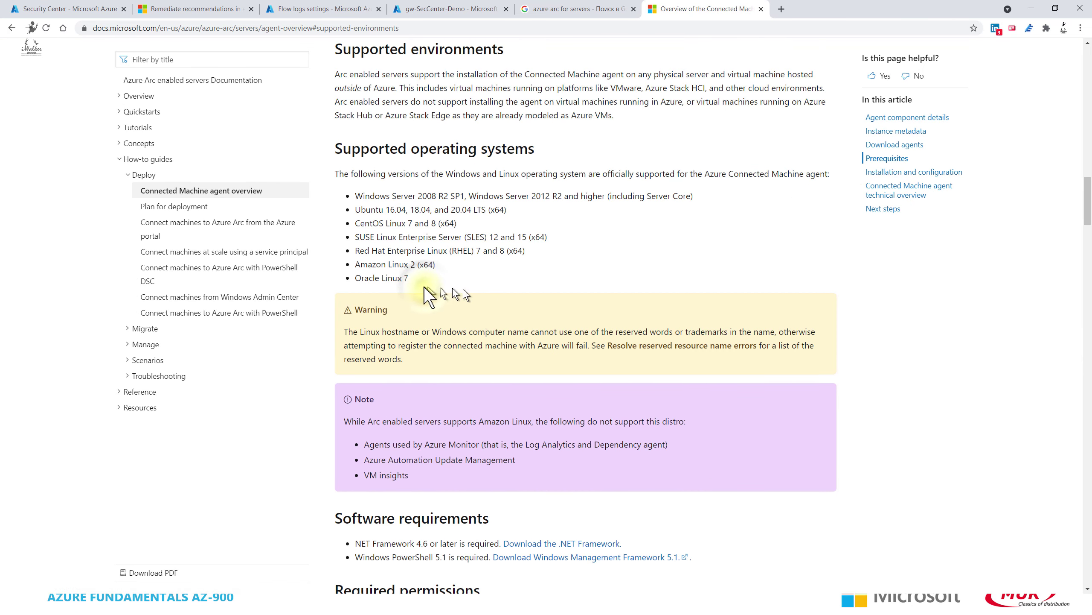
{"action": "left_click_drag", "start_coordinate": [424, 287], "coordinate": [355, 209]}
{"action": "left_click", "coordinate": [672, 292]}
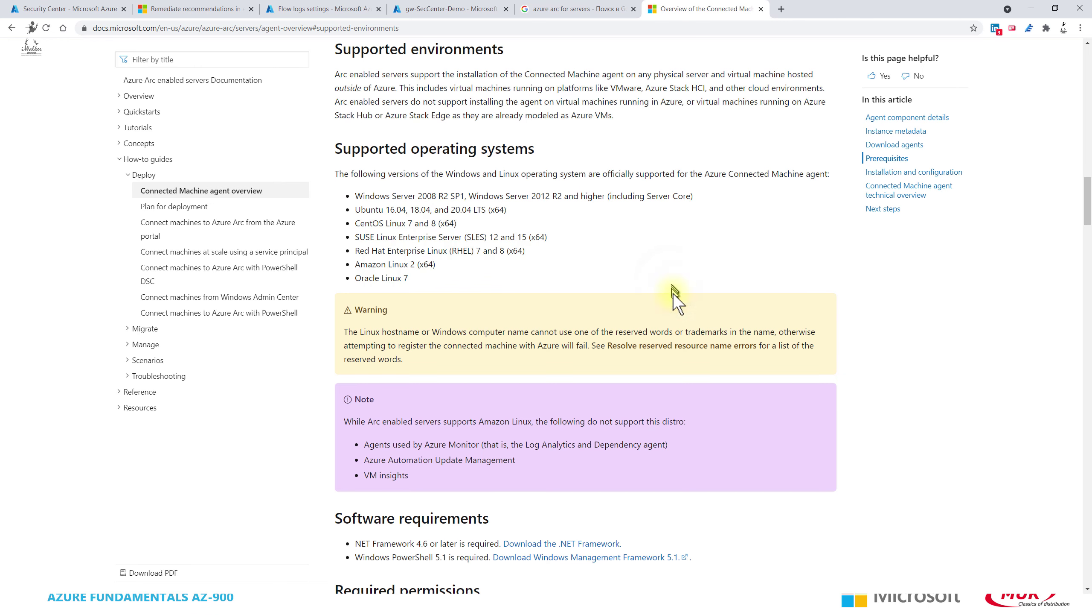
{"action": "left_click_drag", "start_coordinate": [420, 279], "coordinate": [352, 196]}
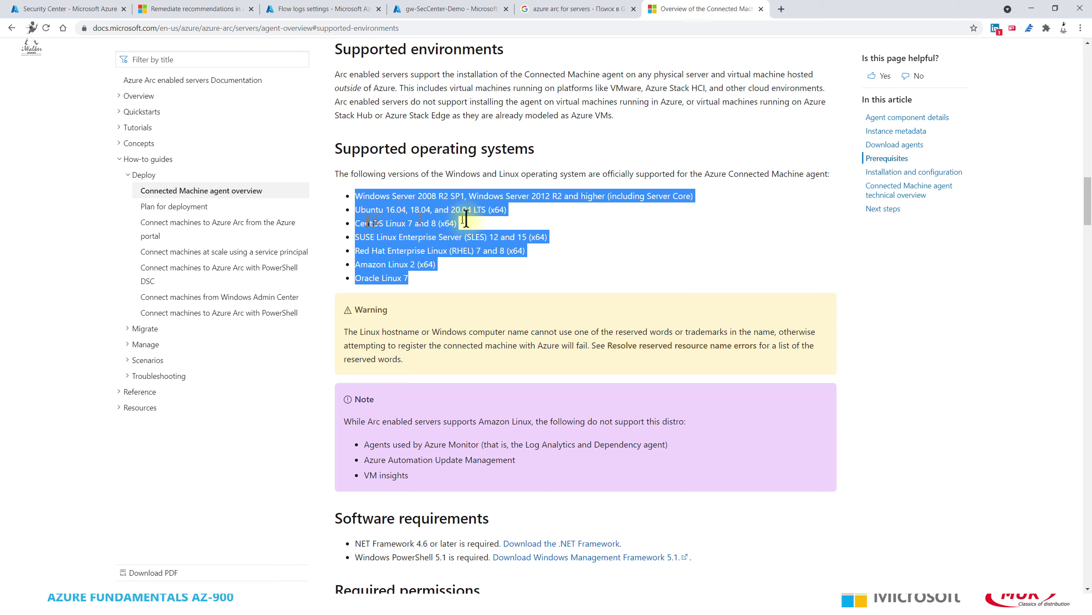
{"action": "left_click", "coordinate": [11, 28]}
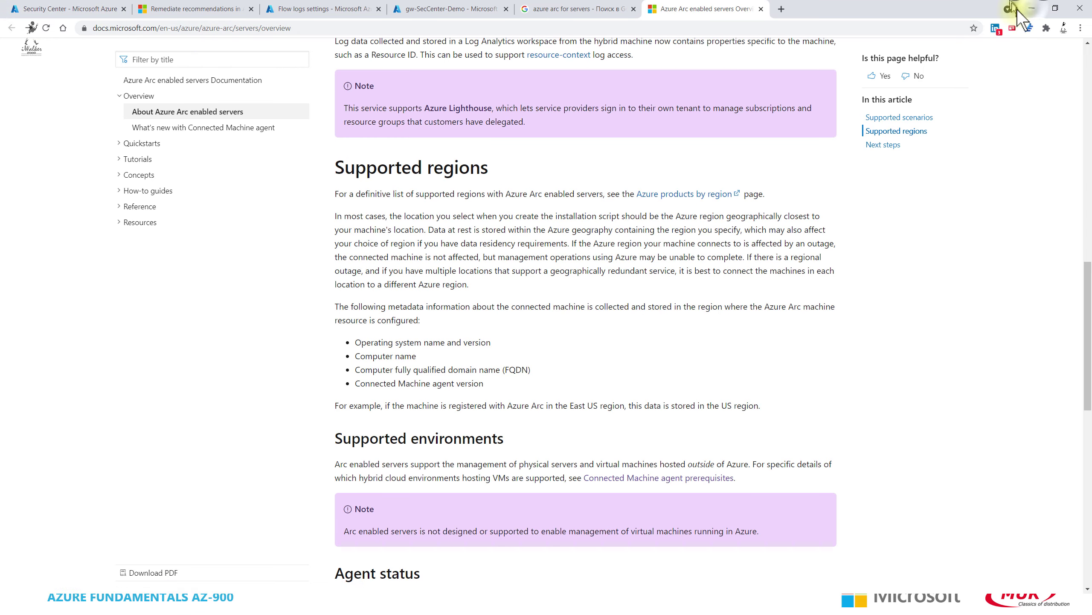
{"action": "left_click", "coordinate": [1031, 8]}
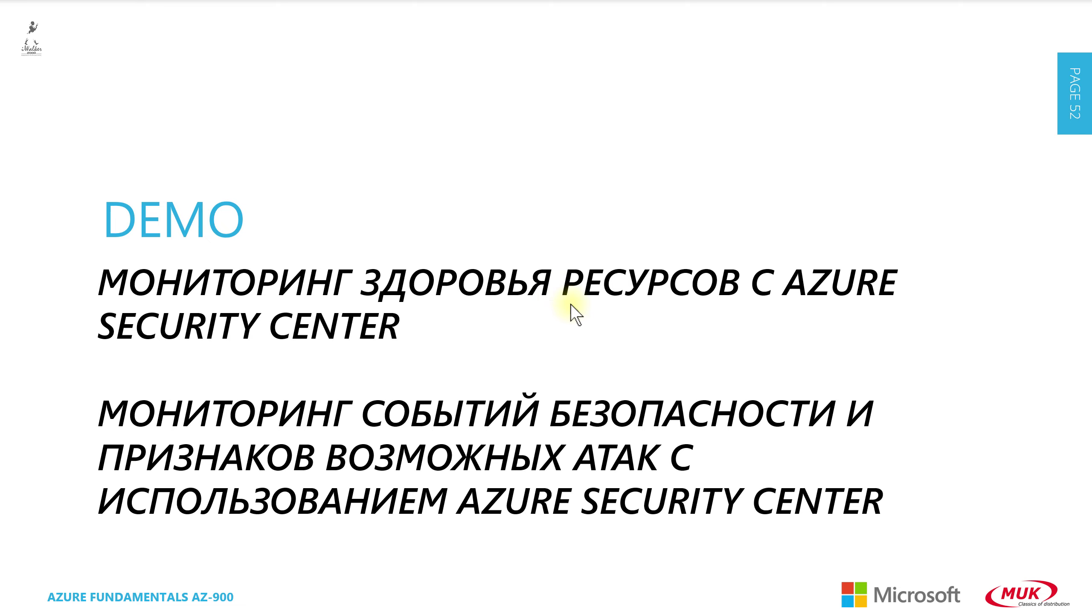
{"action": "key", "text": "alt+Tab"}
{"action": "key", "text": "alt+Tab"}
{"action": "key", "text": "Tab"}
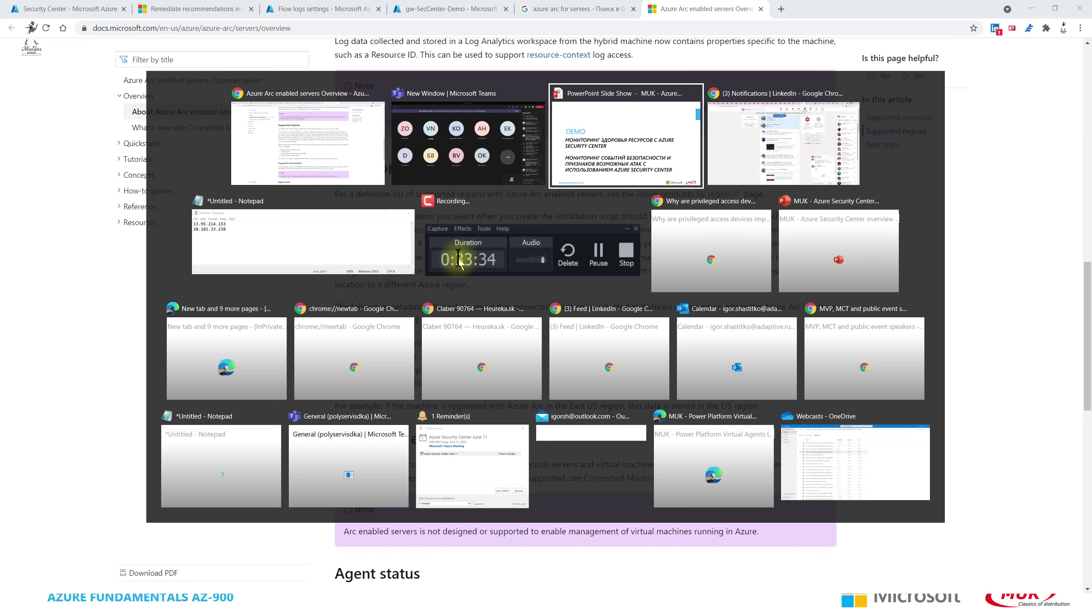
{"action": "key", "text": "alt+shift+Tab"}
{"action": "key", "text": "alt+shift+Tab"}
{"action": "key", "text": "alt+Tab"}
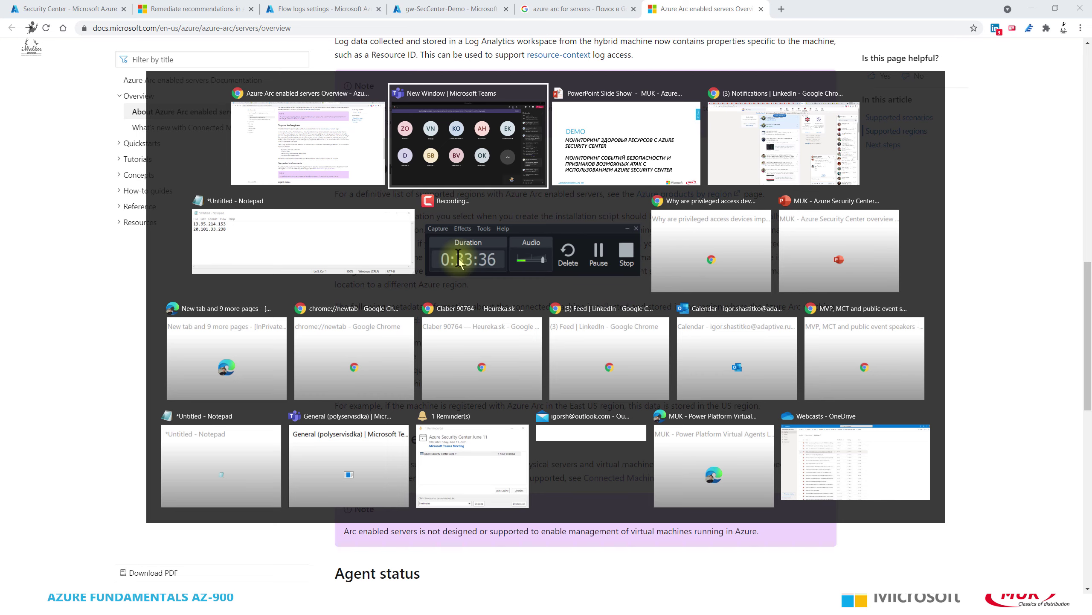
{"action": "key", "text": "alt+shift+Tab"}
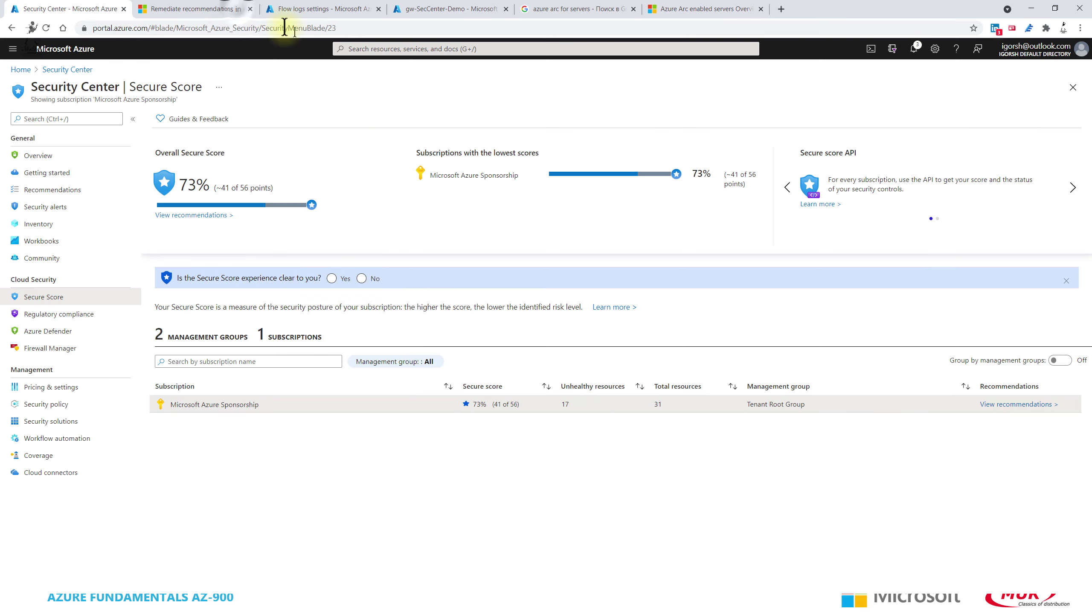
Close the "Remediate recommendations" documentation page and return to Security Center.
{"action": "left_click", "coordinate": [232, 9]}
{"action": "left_click", "coordinate": [251, 8]}
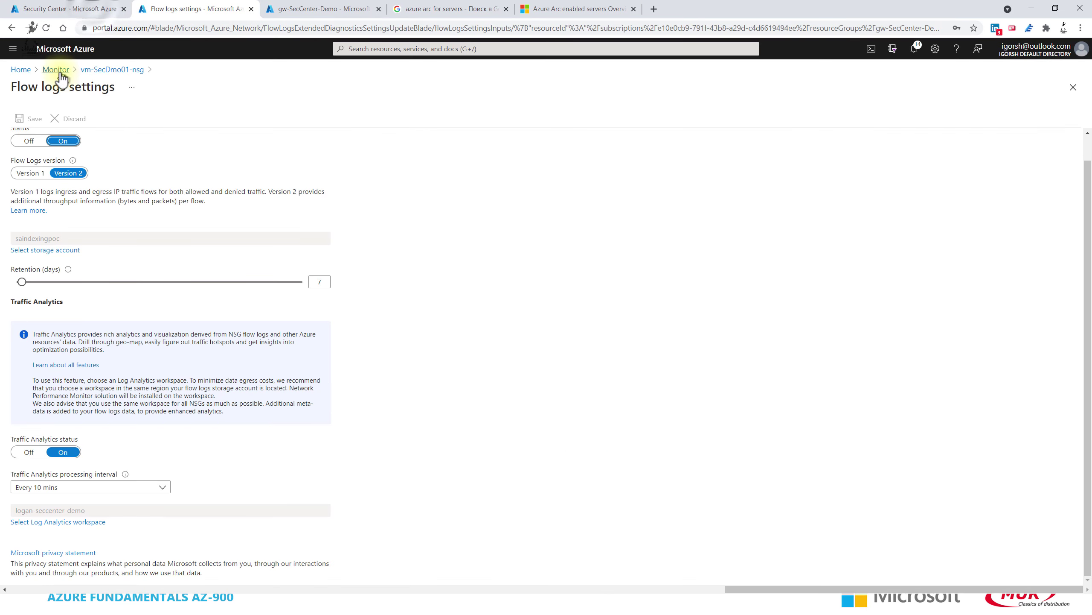
{"action": "left_click", "coordinate": [73, 9]}
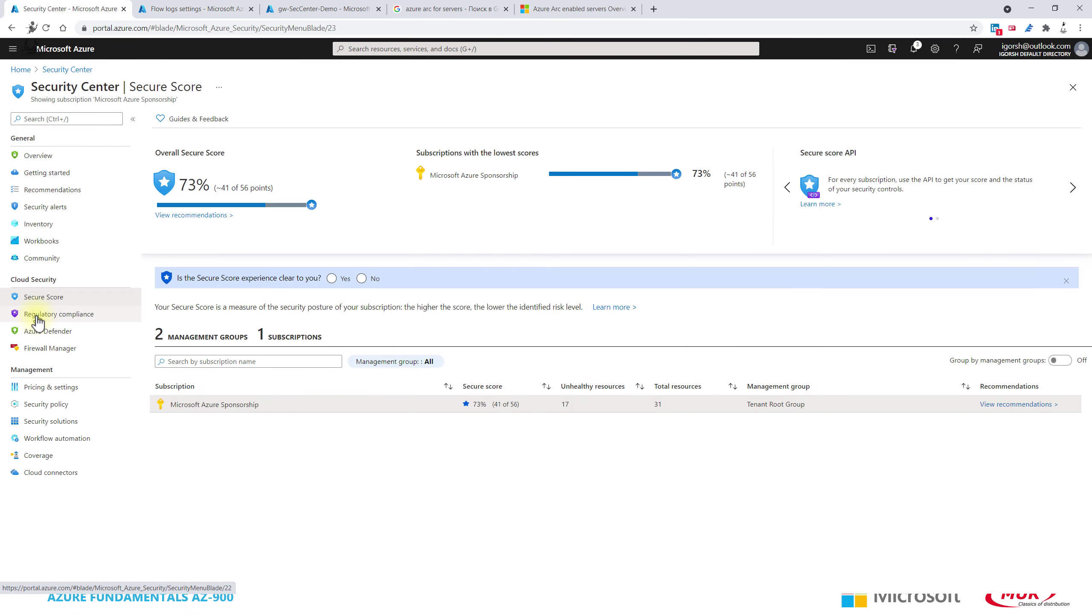
Refresh the Security alerts list in Security Center and review the Azure Defender coverage dashboard.
{"action": "left_click", "coordinate": [61, 205]}
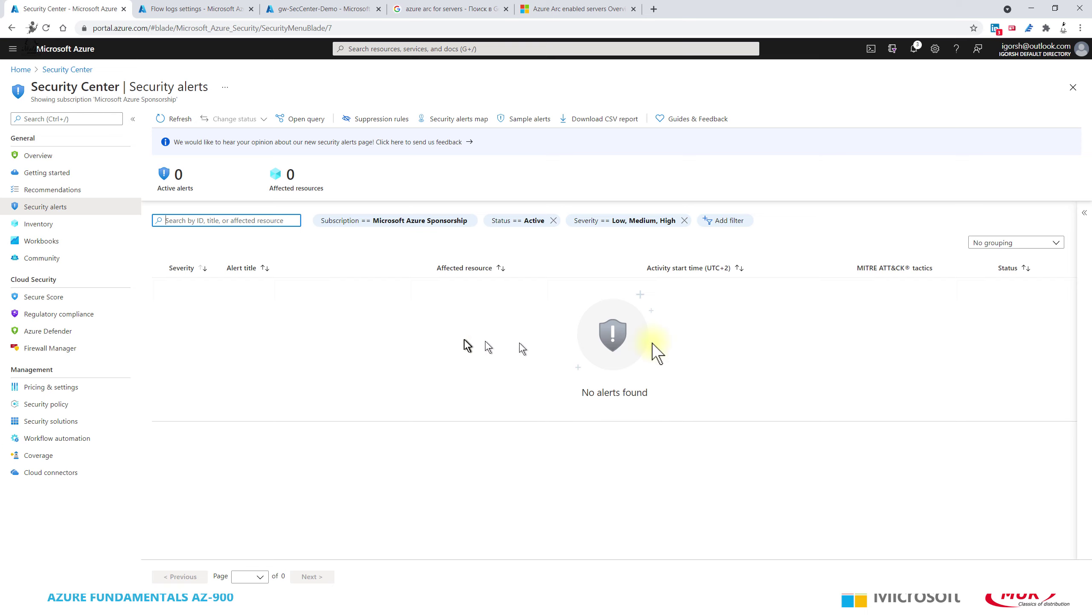
{"action": "left_click", "coordinate": [185, 119]}
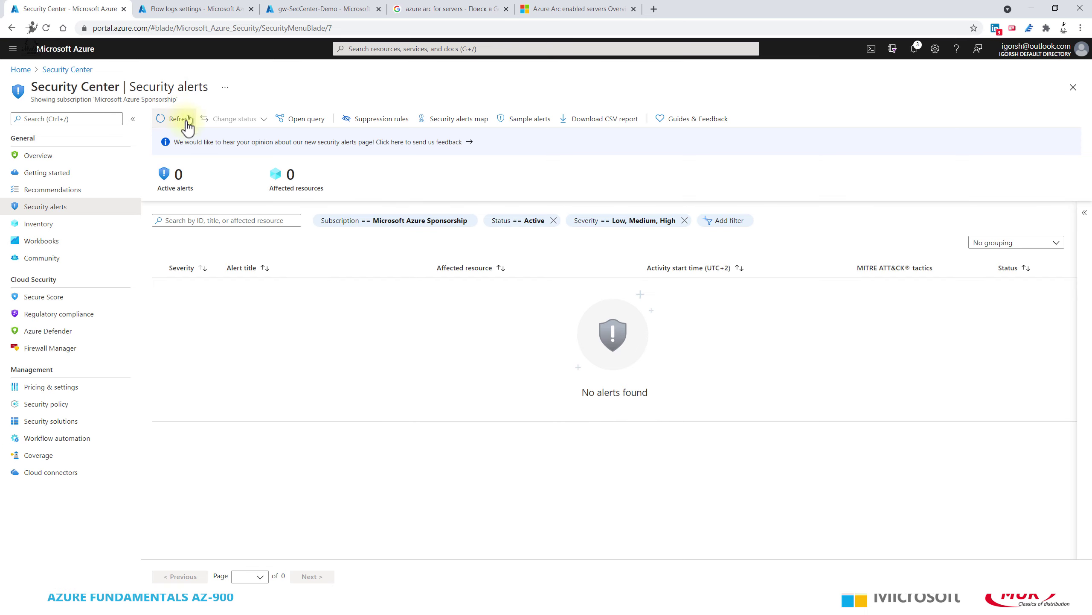
{"action": "left_click", "coordinate": [51, 331]}
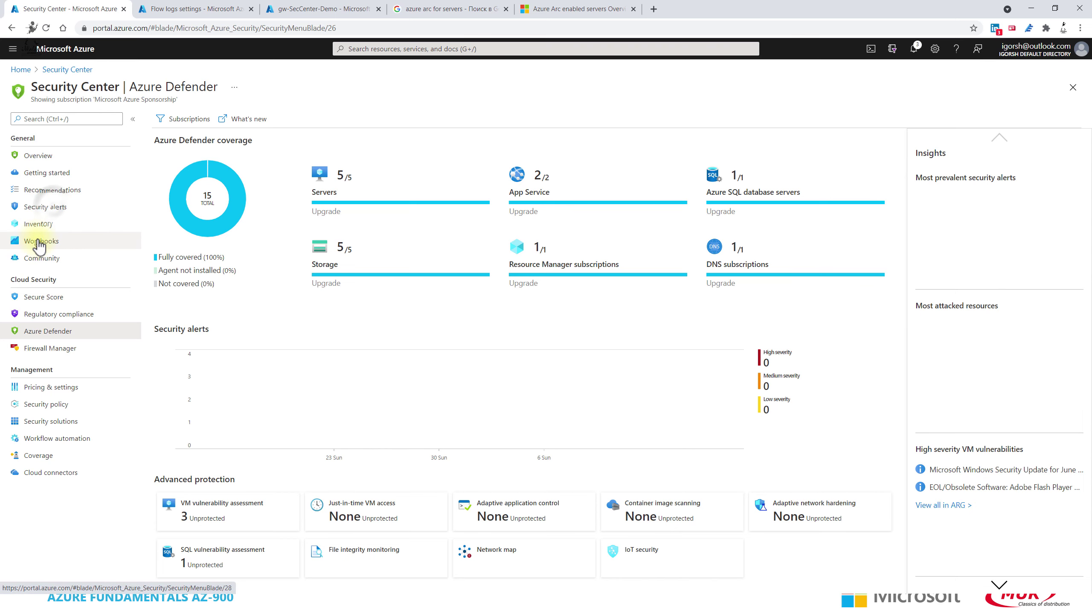
View the security alerts map from Security alerts and return to the alerts list.
{"action": "left_click", "coordinate": [43, 207]}
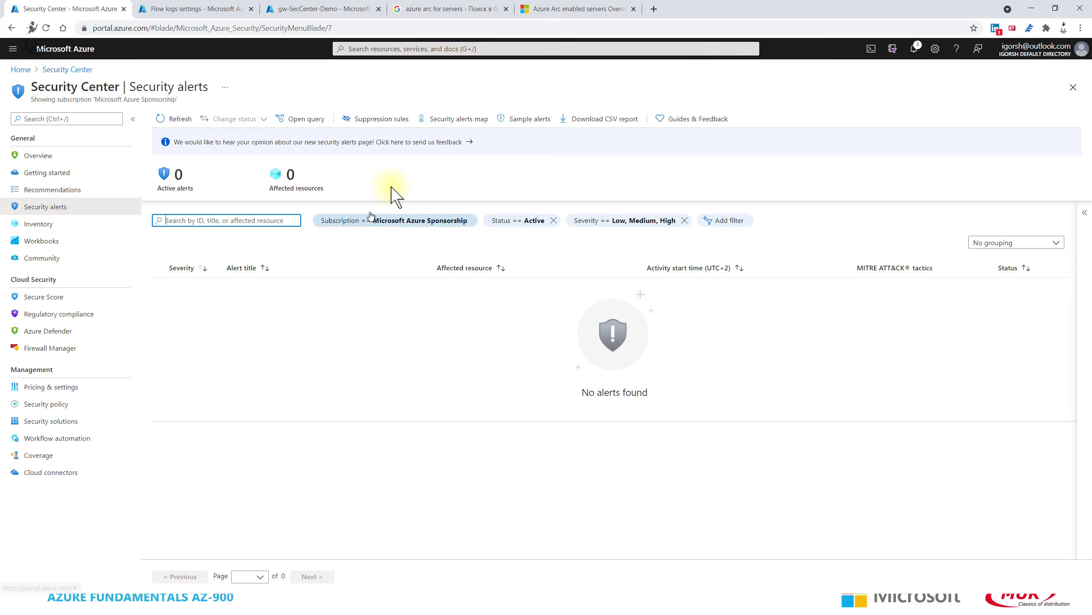
{"action": "left_click", "coordinate": [459, 117]}
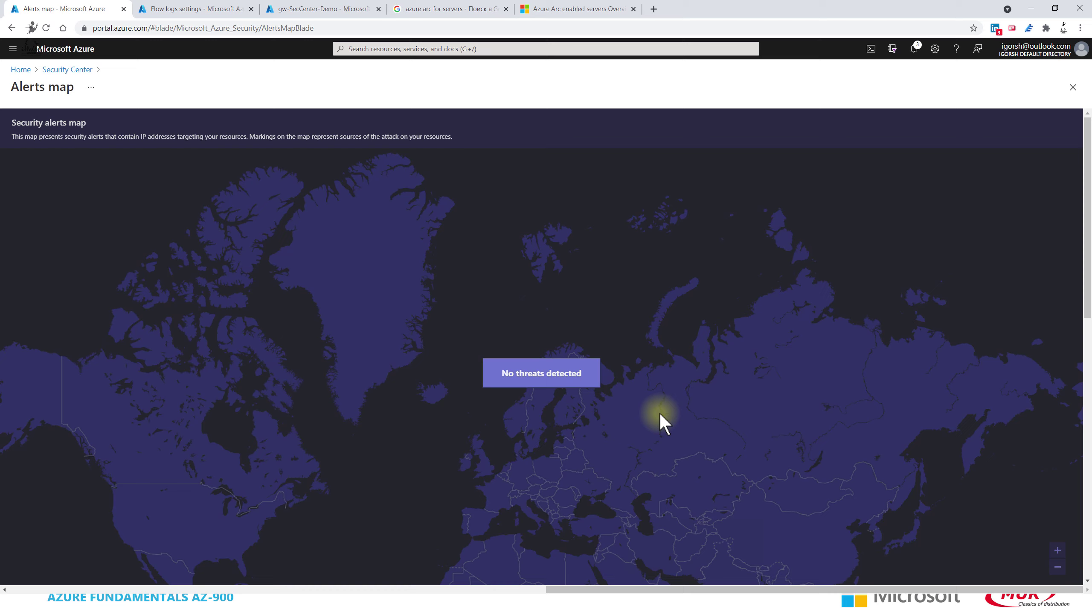
{"action": "left_click", "coordinate": [69, 70]}
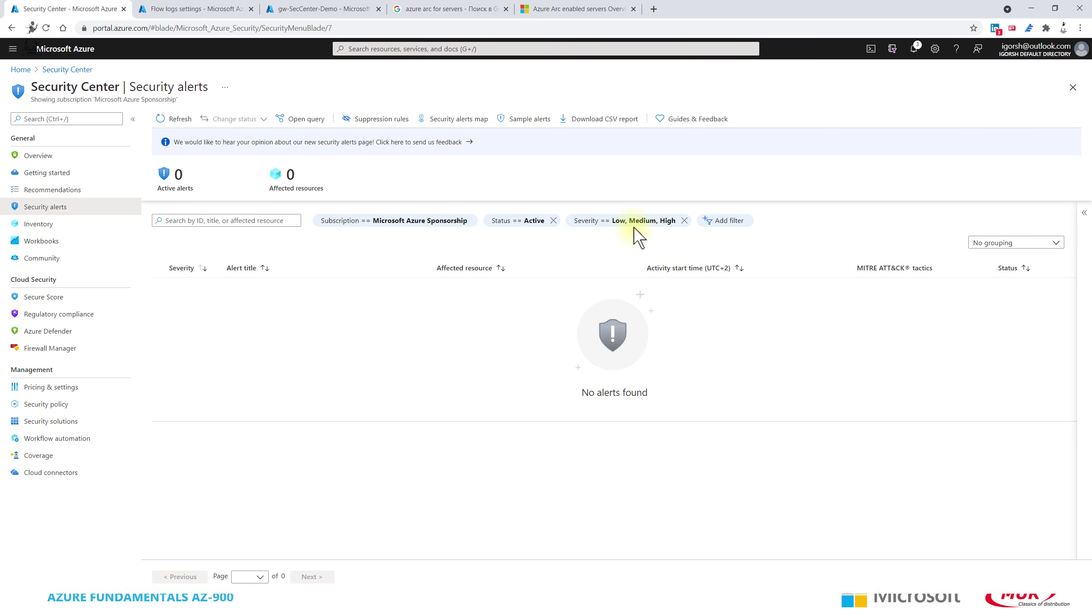
Create sample alerts for the Microsoft Azure Sponsorship subscription with all nine Azure Defender plans selected.
{"action": "left_click", "coordinate": [527, 118]}
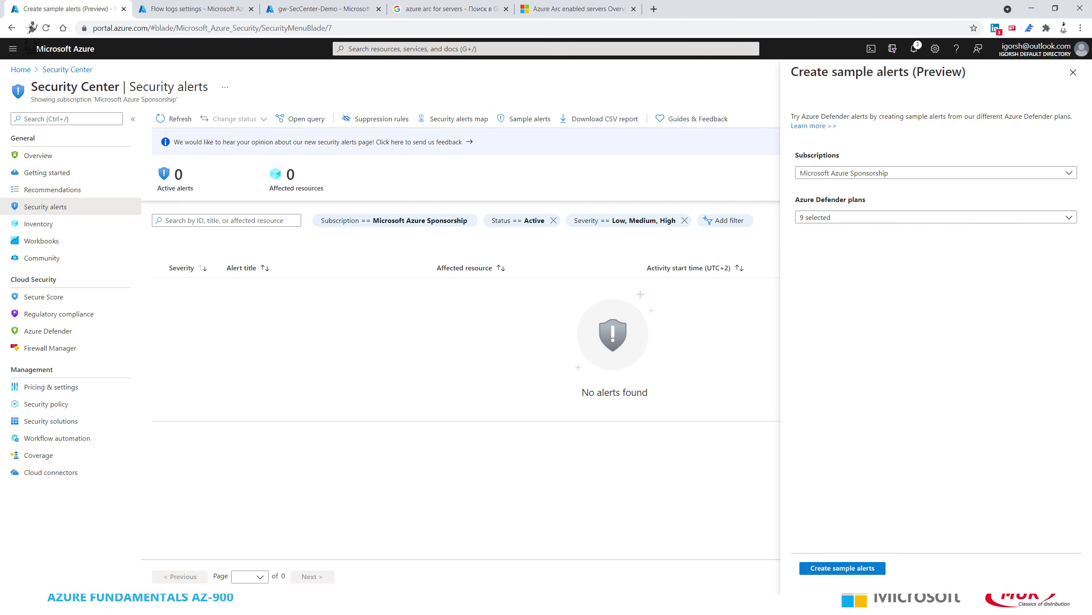
{"action": "left_click", "coordinate": [880, 217]}
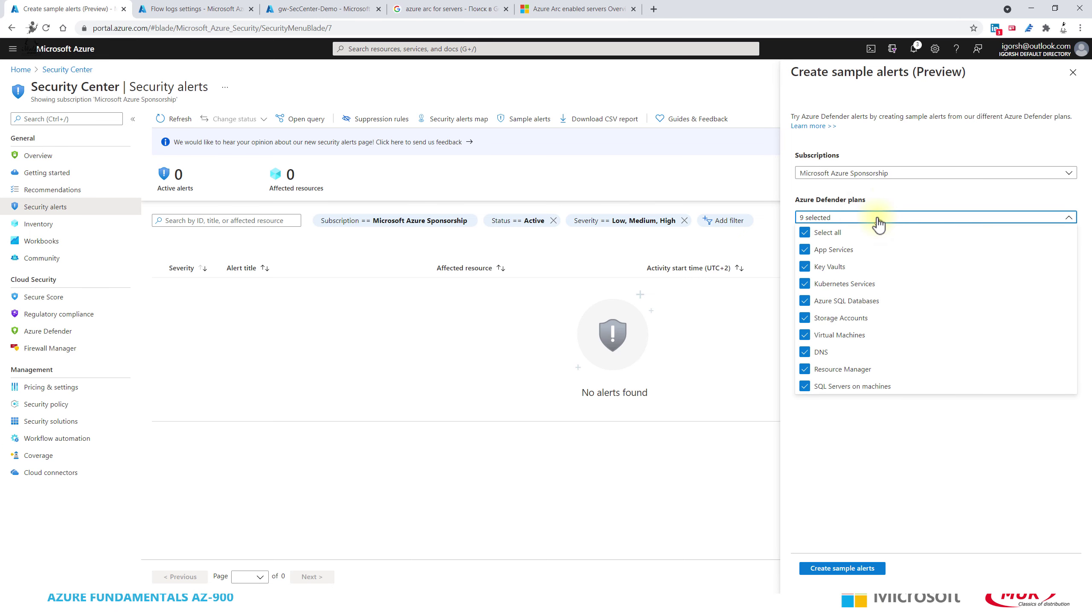
{"action": "left_click", "coordinate": [904, 520]}
{"action": "left_click", "coordinate": [858, 568]}
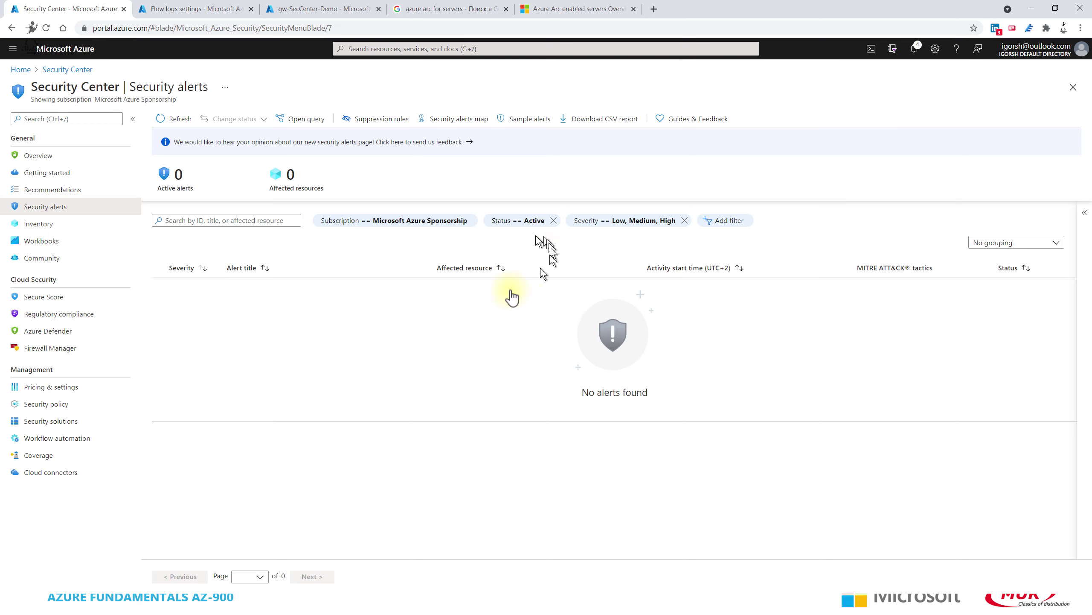
From the Enable MFA control in Recommendations, inspect the owner-permissions MFA recommendation and open its query in Azure Resource Graph Explorer.
{"action": "left_click", "coordinate": [65, 190]}
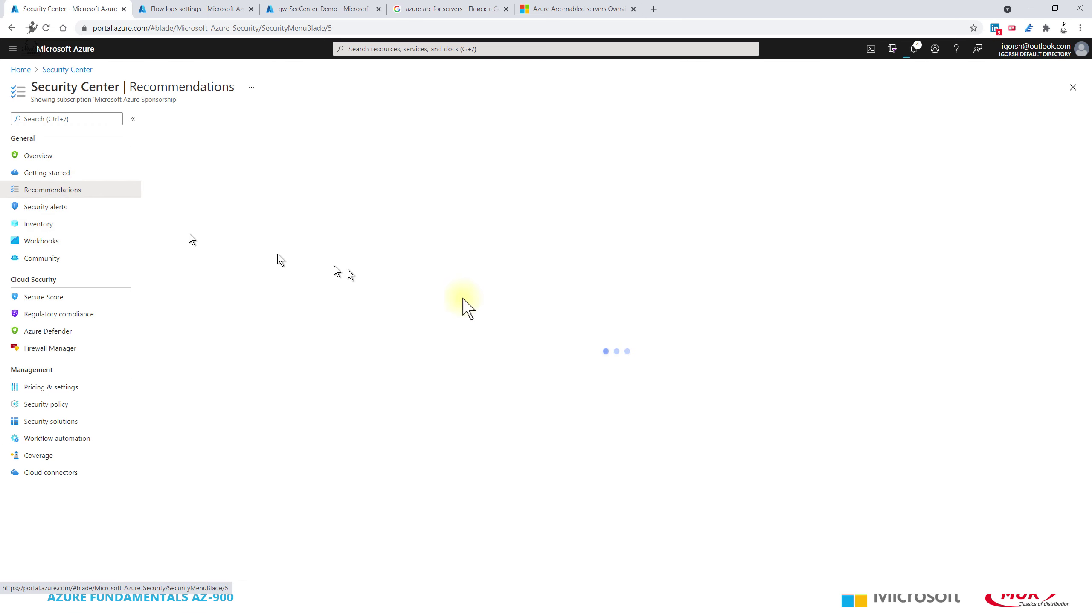
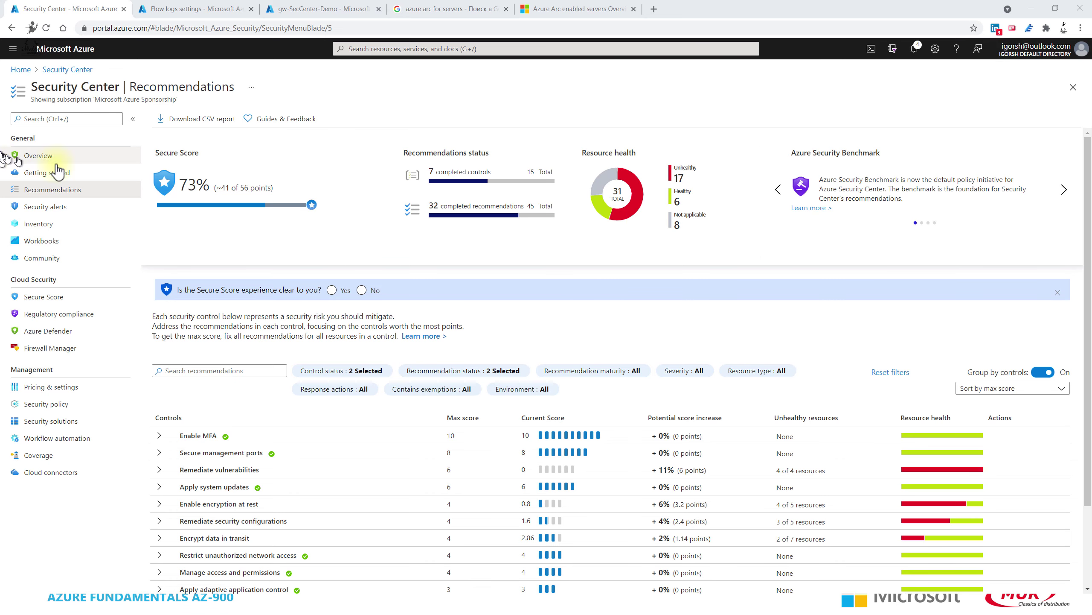
{"action": "left_click", "coordinate": [196, 434]}
{"action": "left_click", "coordinate": [230, 455]}
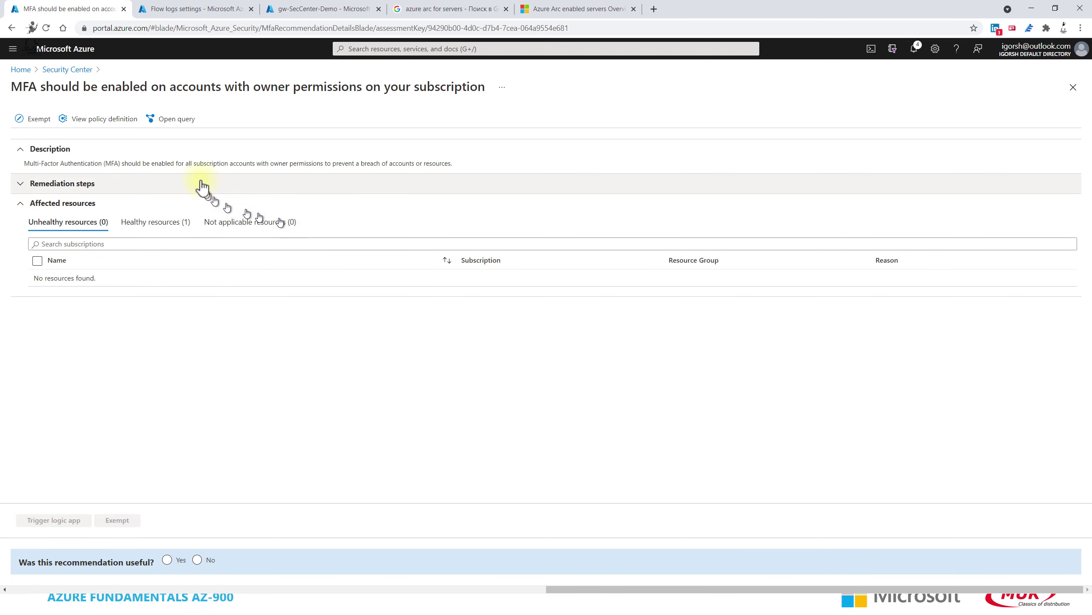
{"action": "left_click", "coordinate": [169, 129]}
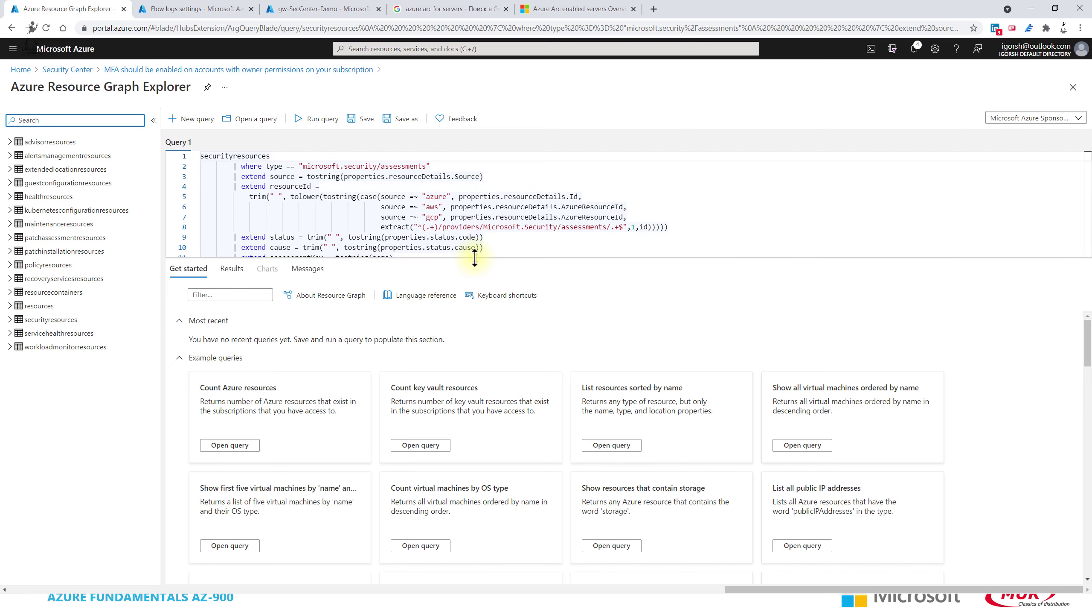
Run the owner-permissions MFA assessment query in Resource Graph Explorer, review its results, and return to the Security Center recommendations.
{"action": "left_click_drag", "start_coordinate": [475, 258], "coordinate": [478, 362]}
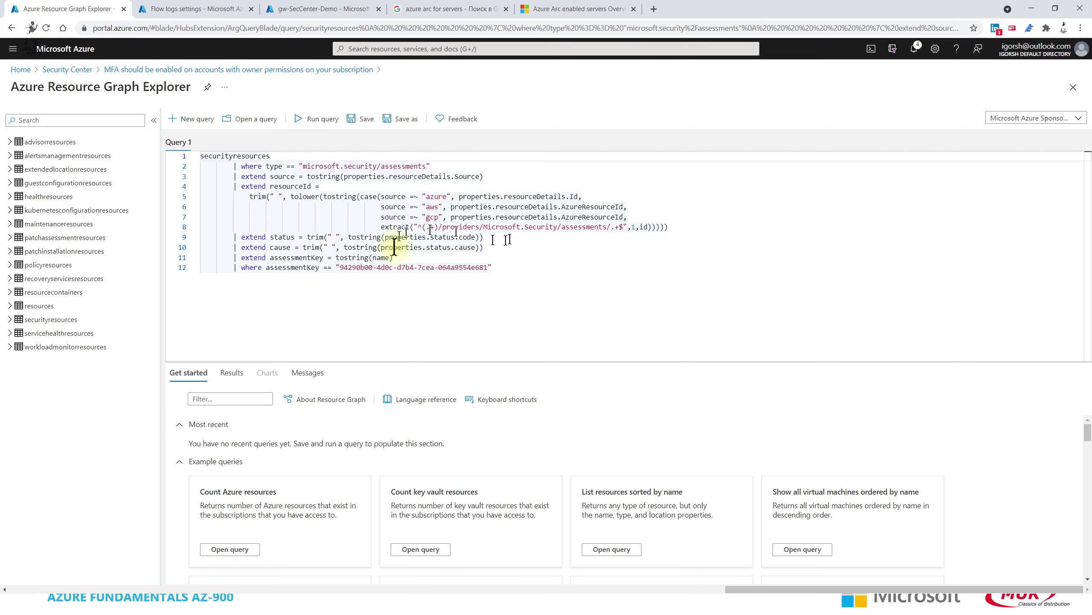
{"action": "left_click", "coordinate": [314, 120]}
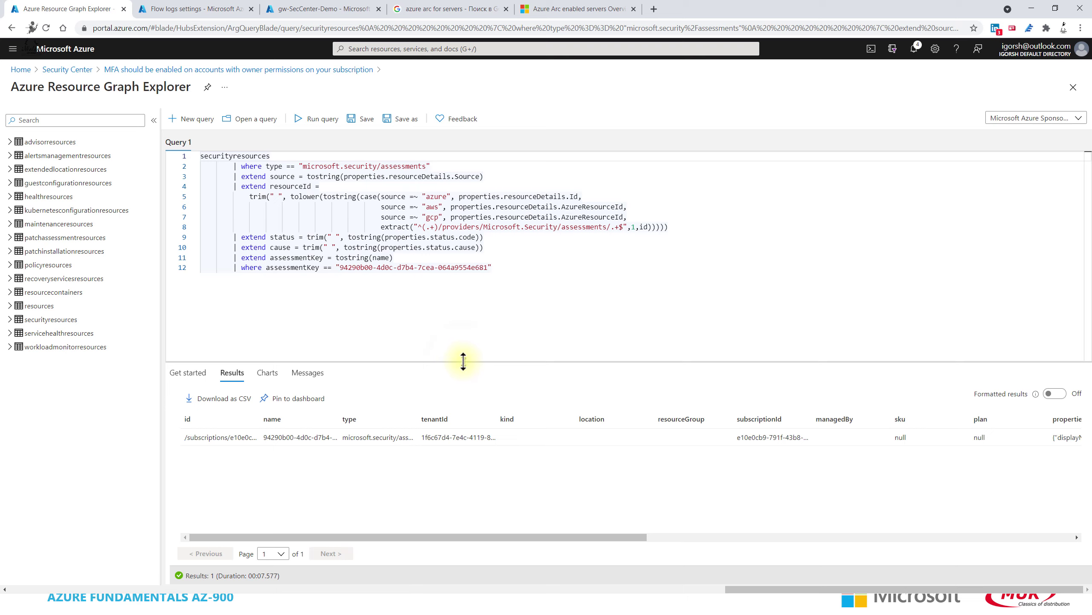
{"action": "left_click_drag", "start_coordinate": [472, 363], "coordinate": [472, 279]}
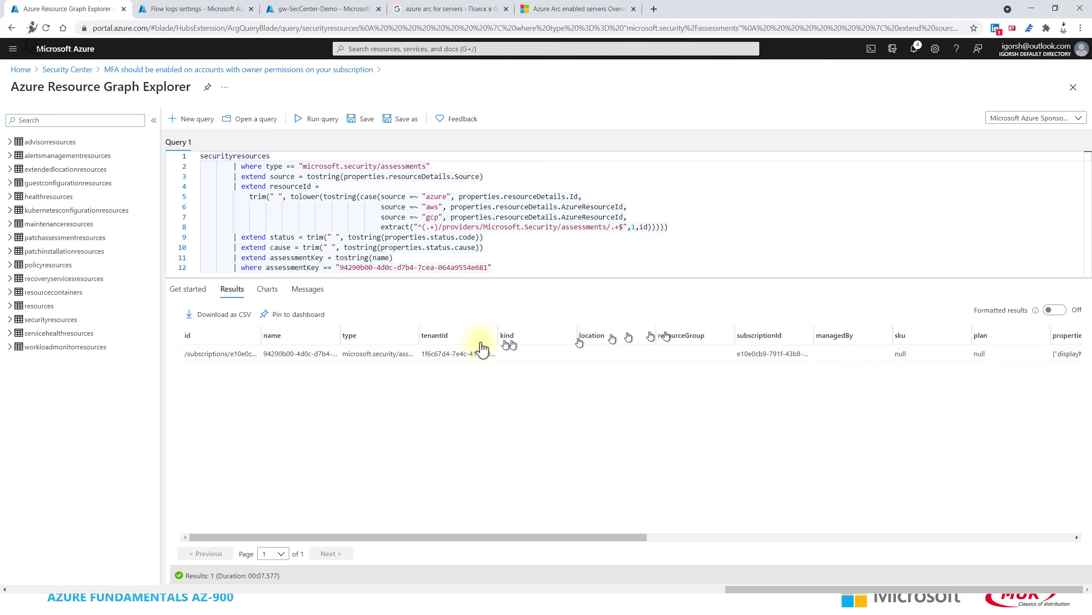
{"action": "left_click", "coordinate": [90, 70]}
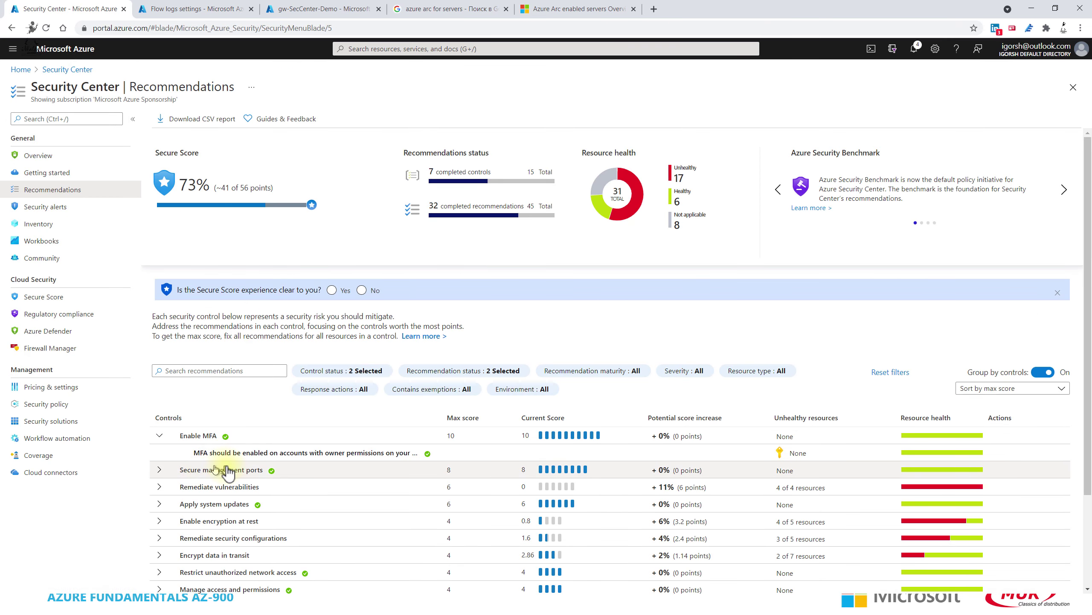
Expand the Secure management ports and Remediate vulnerabilities controls, and open the recommendation to remediate vulnerabilities in virtual machines.
{"action": "scroll", "coordinate": [207, 471], "scroll_direction": "down", "scroll_amount": 3}
{"action": "left_click", "coordinate": [222, 354]}
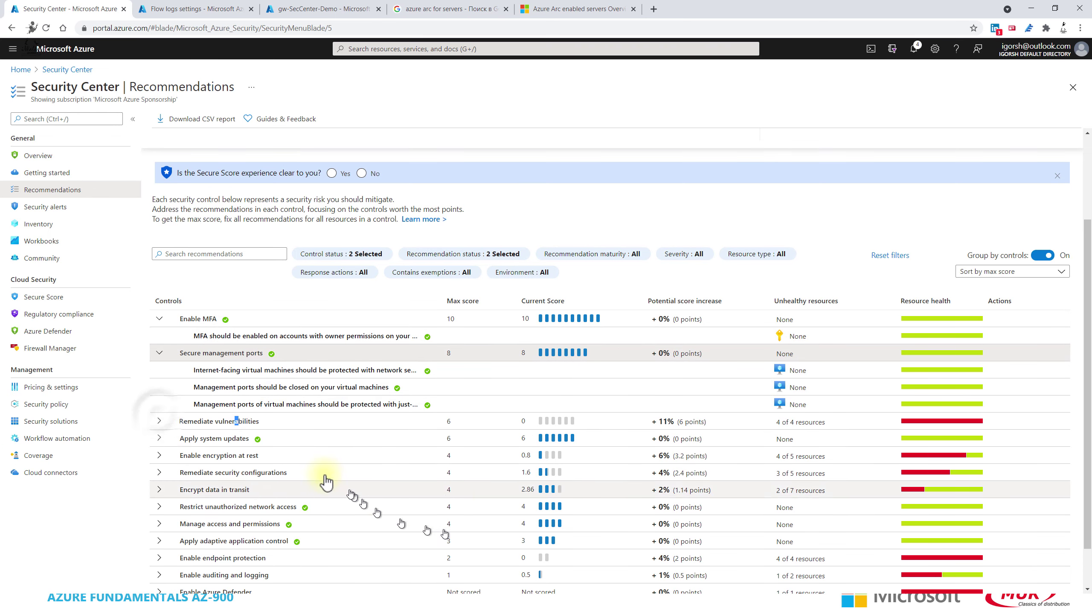
{"action": "left_click", "coordinate": [160, 421]}
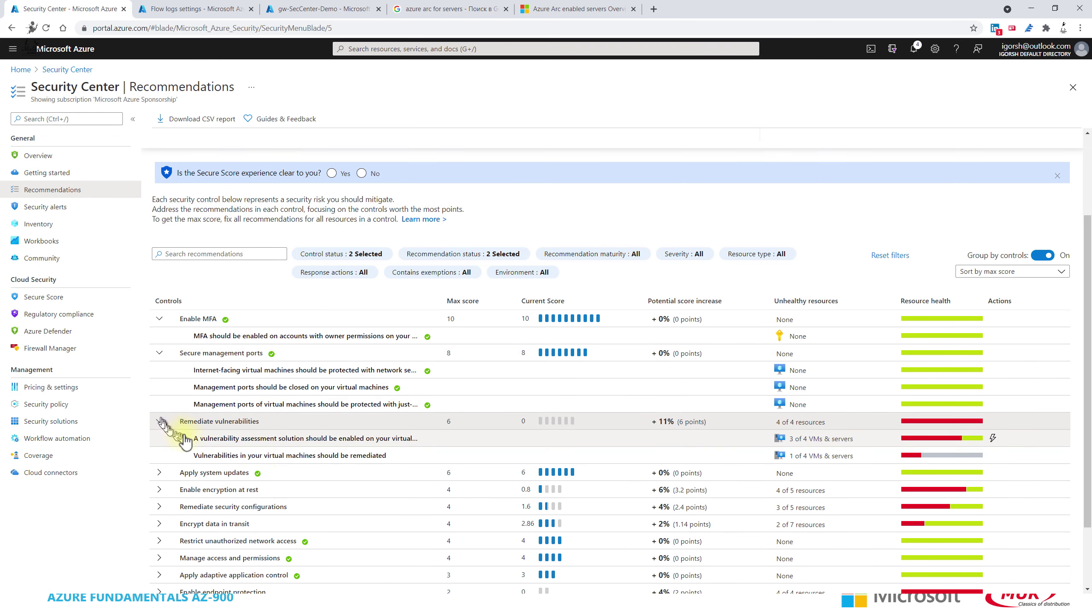
{"action": "left_click", "coordinate": [311, 457]}
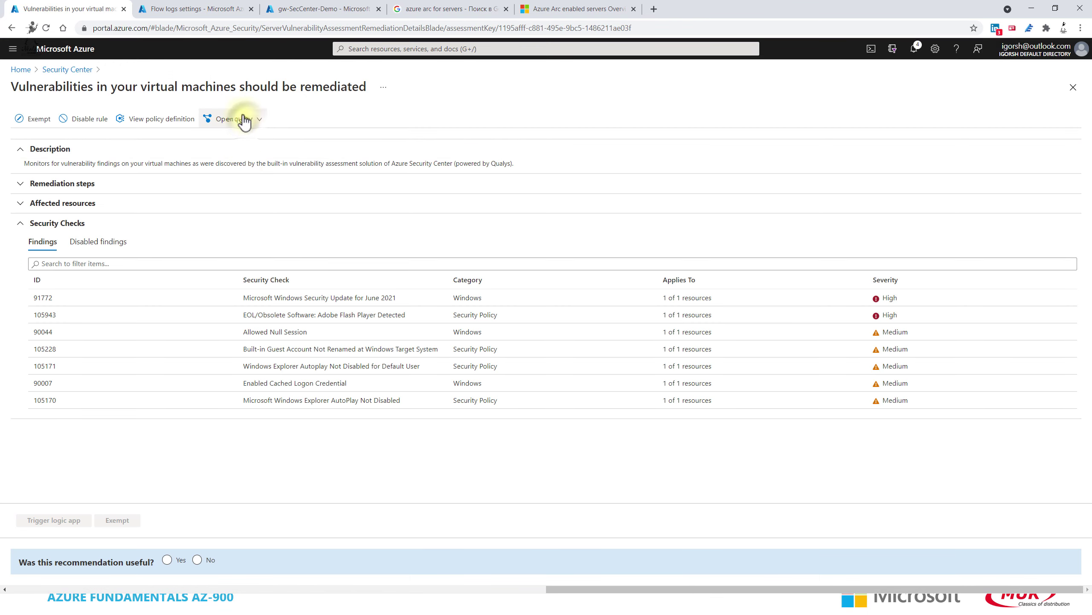
Open and run the recommendation's query returning affected resources, and return to the virtual machine vulnerabilities recommendation.
{"action": "left_click", "coordinate": [248, 122]}
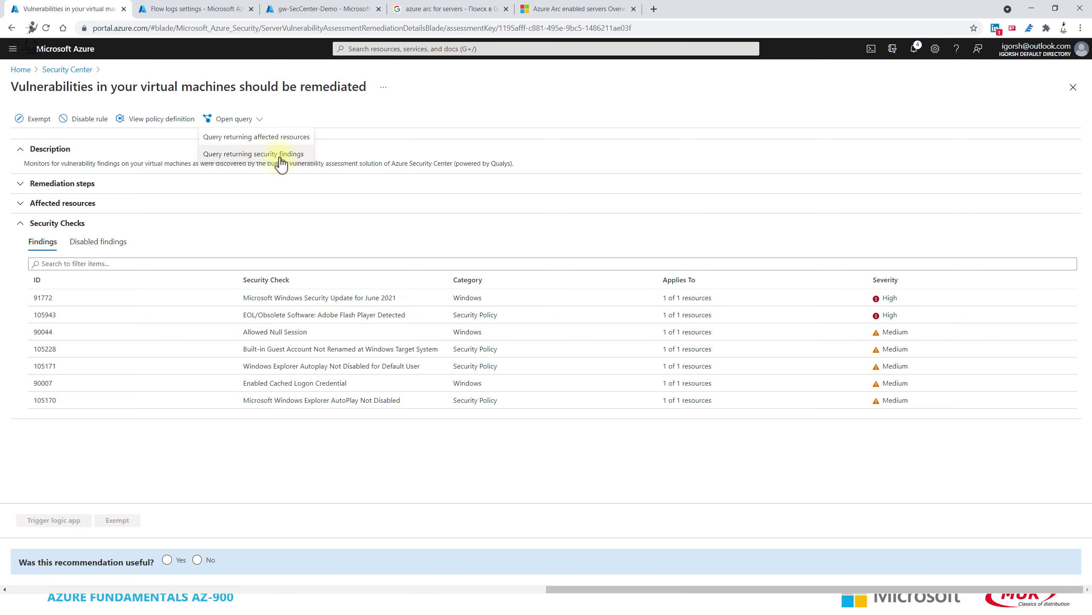
{"action": "left_click", "coordinate": [283, 153]}
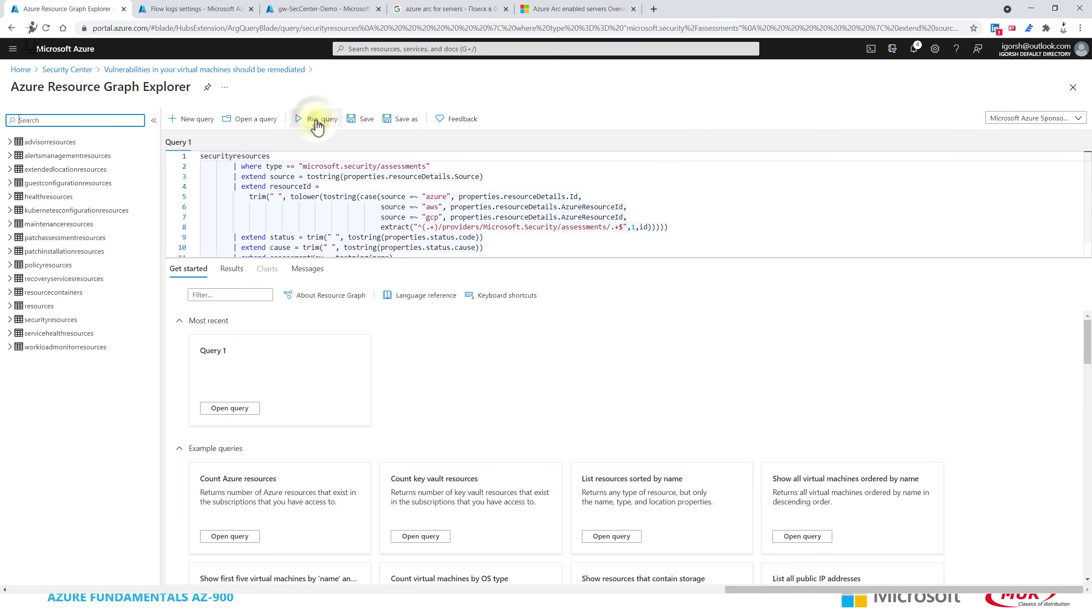
{"action": "left_click", "coordinate": [317, 122]}
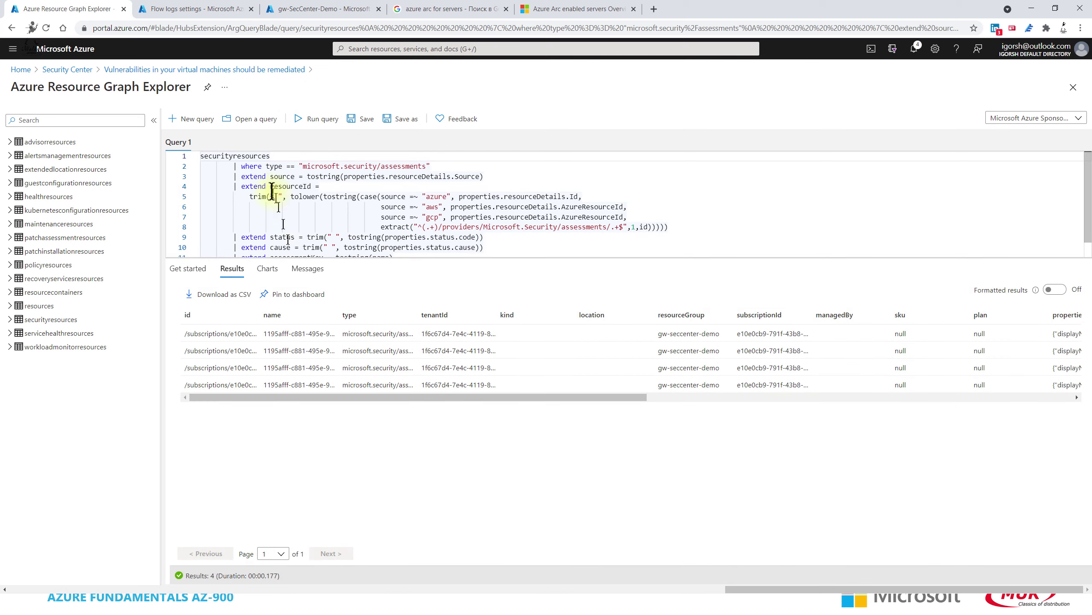
{"action": "left_click", "coordinate": [157, 68]}
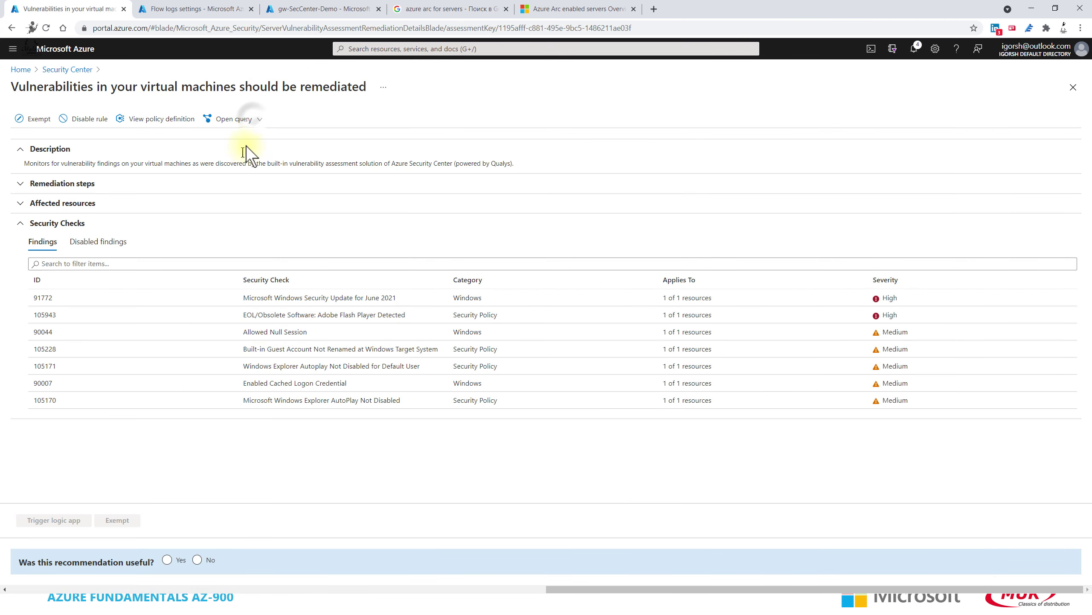
Open and run the query returning security findings, review the vulnerability results, and return to the Security Center recommendations.
{"action": "left_click", "coordinate": [254, 121]}
{"action": "left_click", "coordinate": [263, 154]}
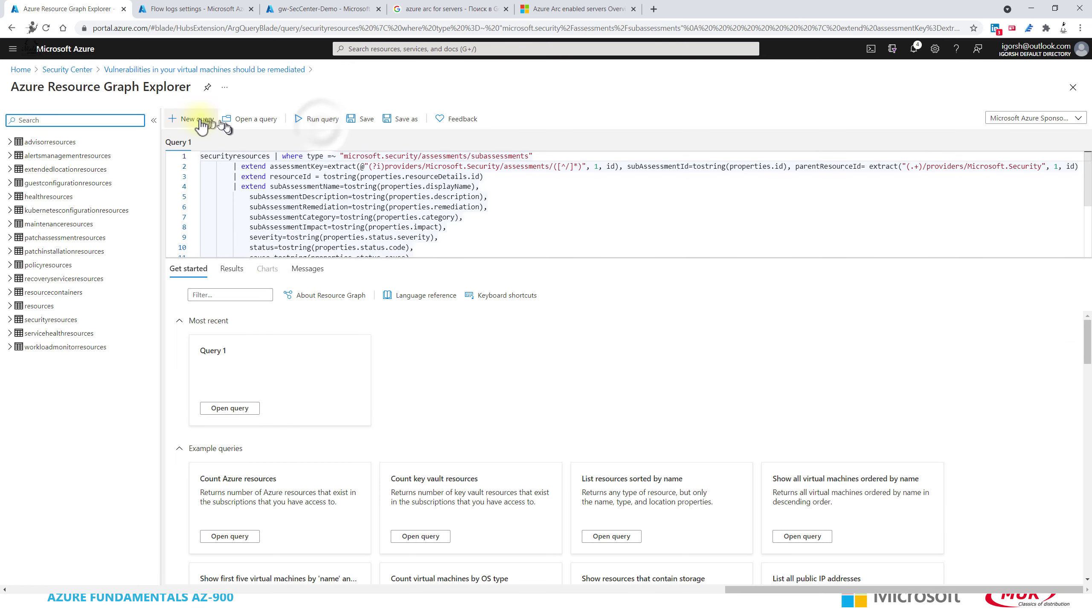
{"action": "left_click", "coordinate": [322, 121]}
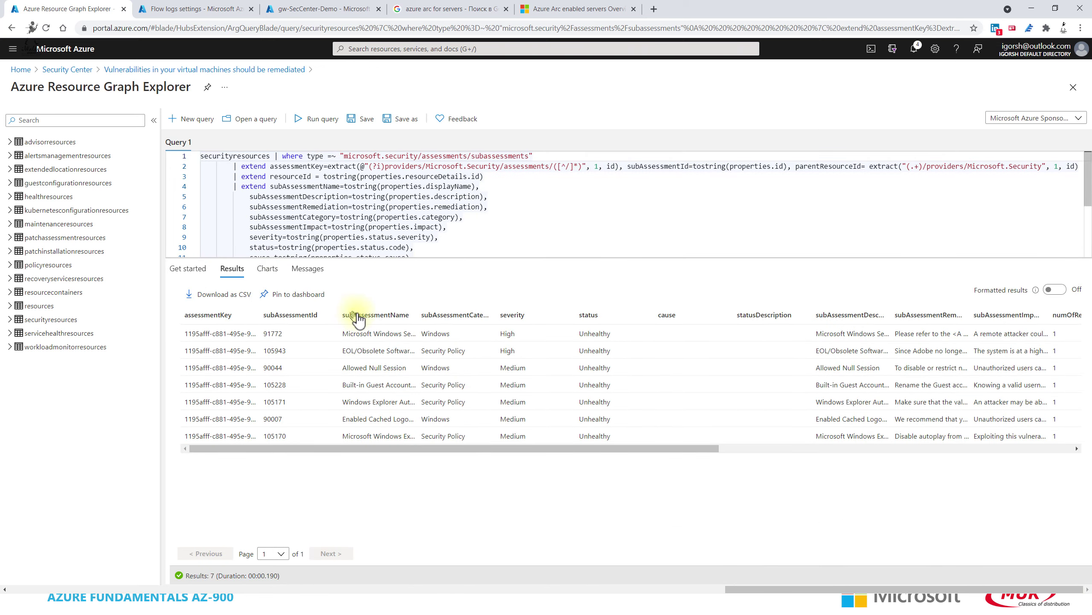
{"action": "left_click", "coordinate": [82, 69]}
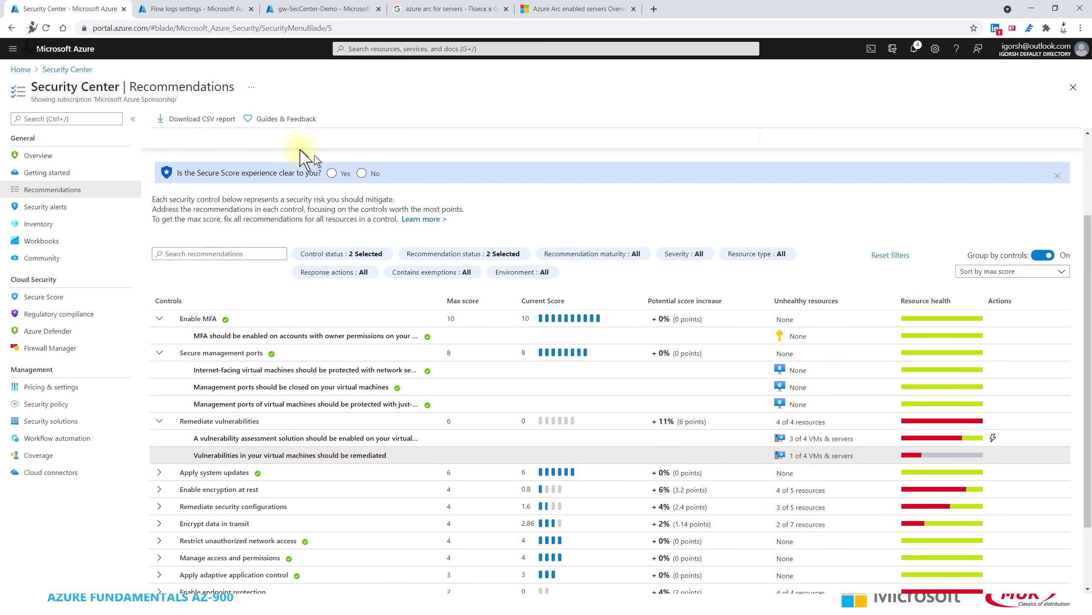
View the policy definition behind the "Vulnerabilities in your virtual machines should be remediated" recommendation, and return to the recommendations list.
{"action": "left_click", "coordinate": [267, 455]}
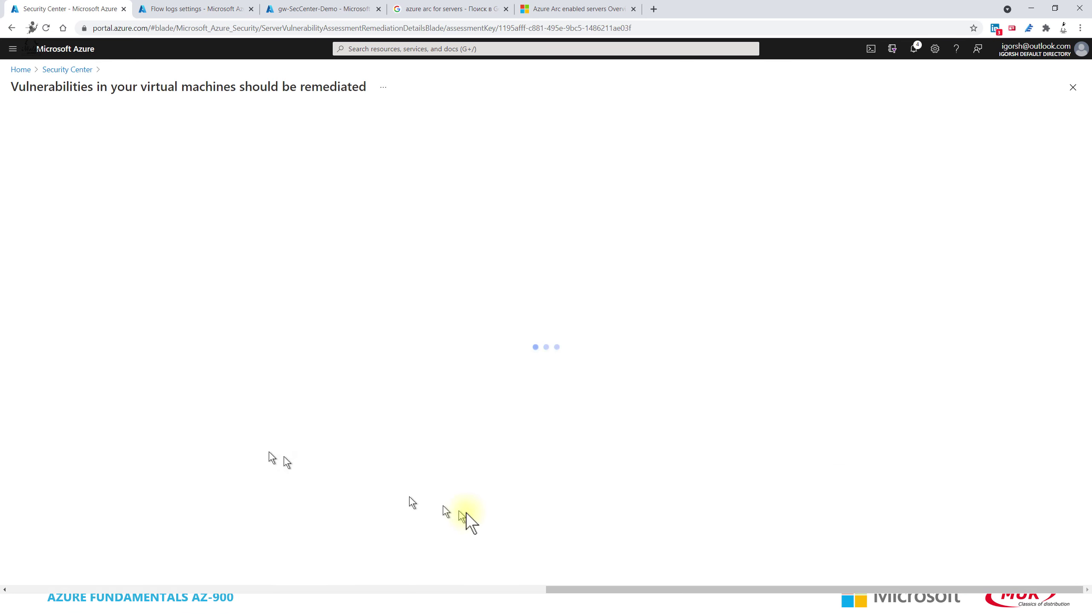
{"action": "left_click", "coordinate": [158, 118]}
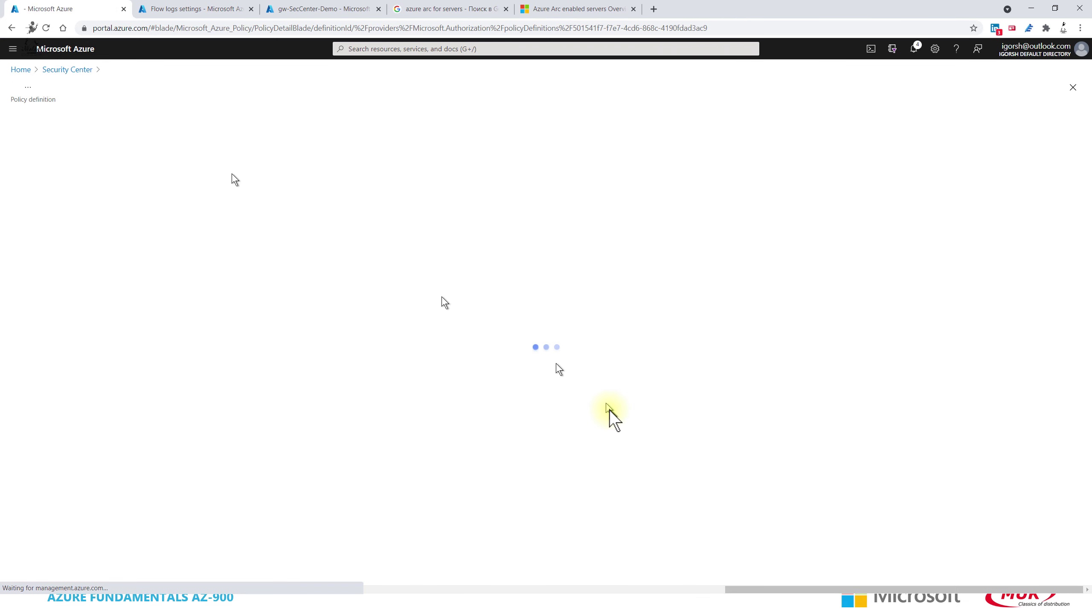
{"action": "scroll", "coordinate": [349, 497], "scroll_direction": "down", "scroll_amount": 3}
{"action": "scroll", "coordinate": [349, 496], "scroll_direction": "up", "scroll_amount": 3}
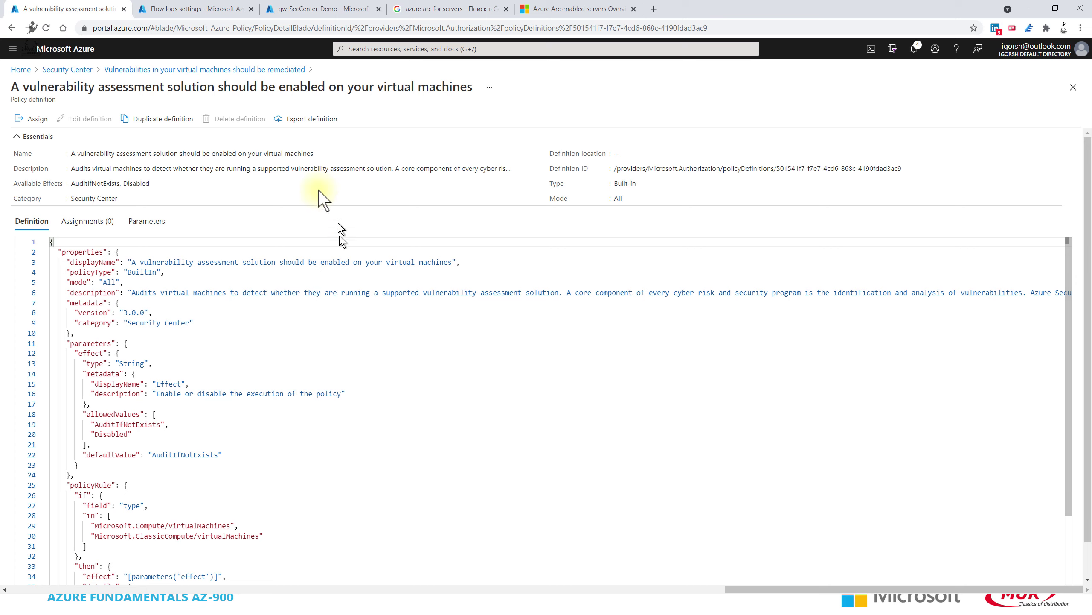
{"action": "scroll", "coordinate": [329, 453], "scroll_direction": "down", "scroll_amount": 3}
{"action": "scroll", "coordinate": [210, 430], "scroll_direction": "up", "scroll_amount": 2}
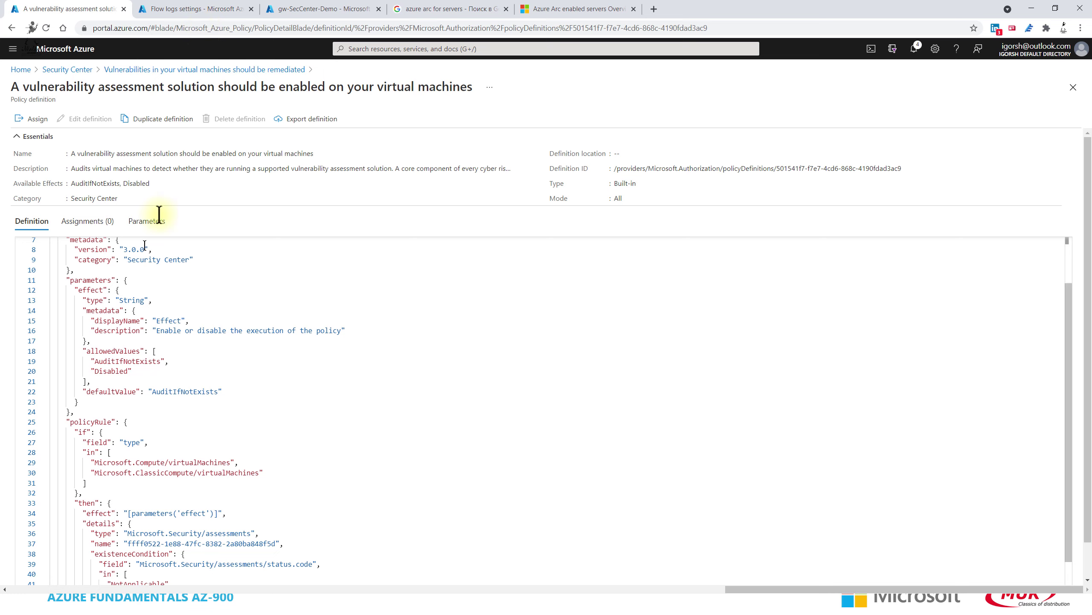
{"action": "left_click", "coordinate": [61, 74]}
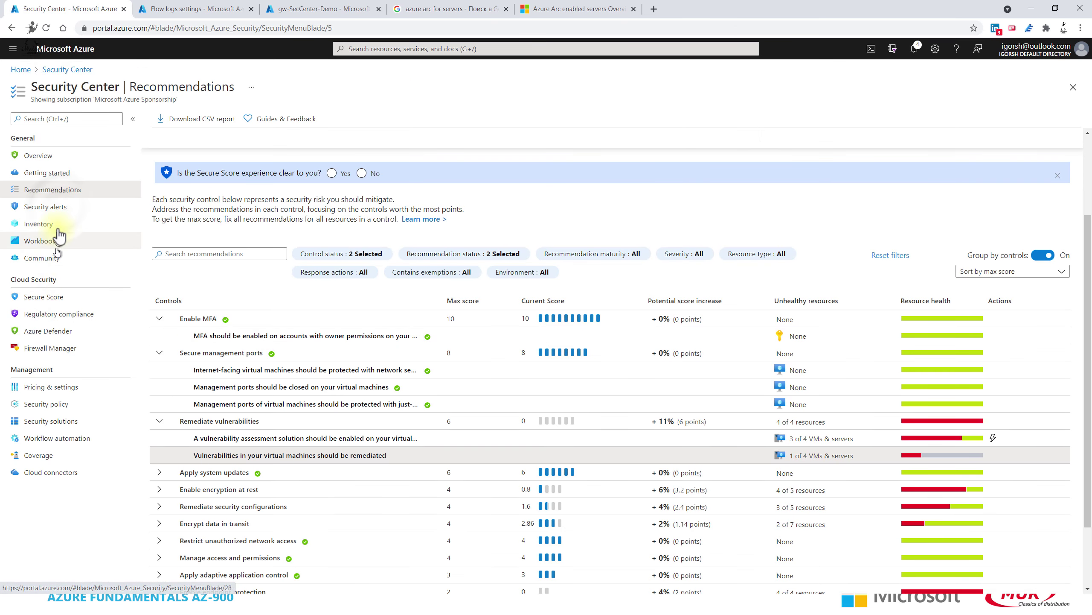
Open the Security alerts page and look through the list of active alerts.
{"action": "left_click", "coordinate": [60, 207]}
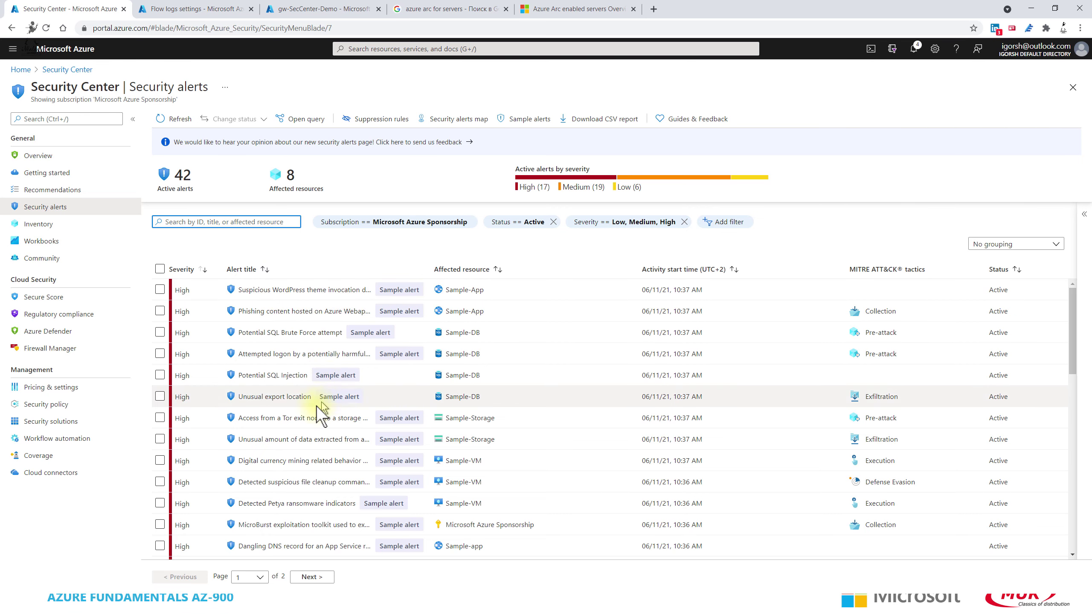
{"action": "scroll", "coordinate": [355, 447], "scroll_direction": "down", "scroll_amount": 4}
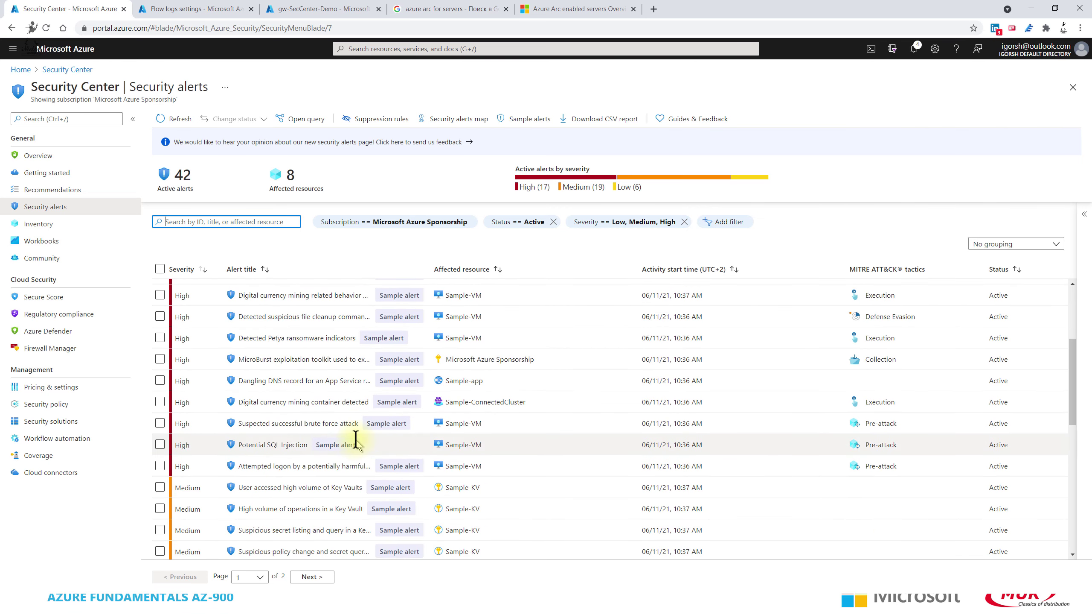
{"action": "scroll", "coordinate": [355, 444], "scroll_direction": "up", "scroll_amount": 4}
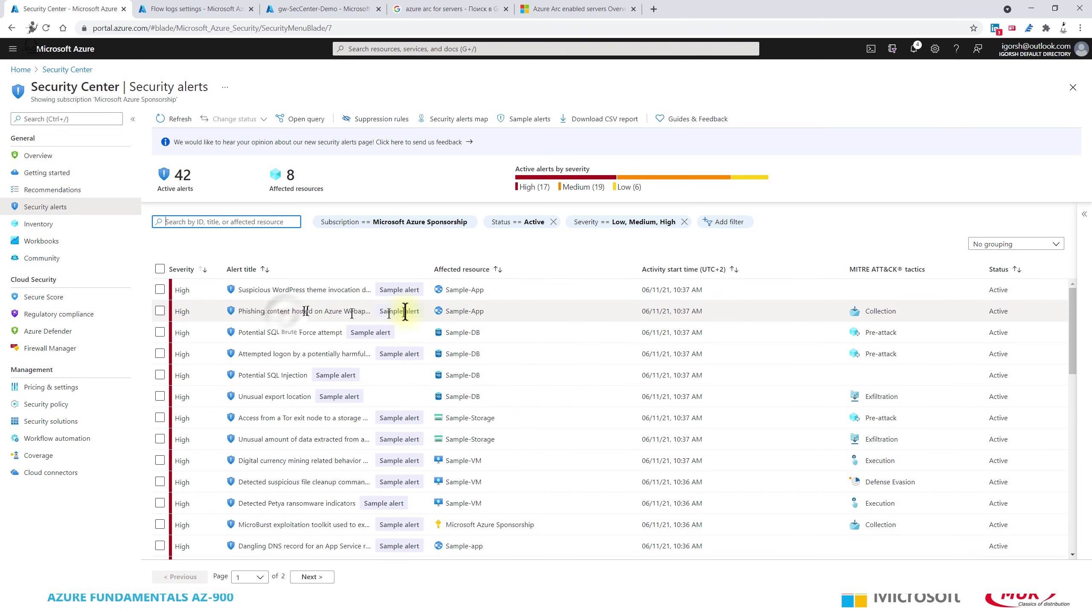
Review the "Phishing content hosted on Azure Webapps" alert summary, open its full details and expand the related URL entity.
{"action": "left_click", "coordinate": [266, 317]}
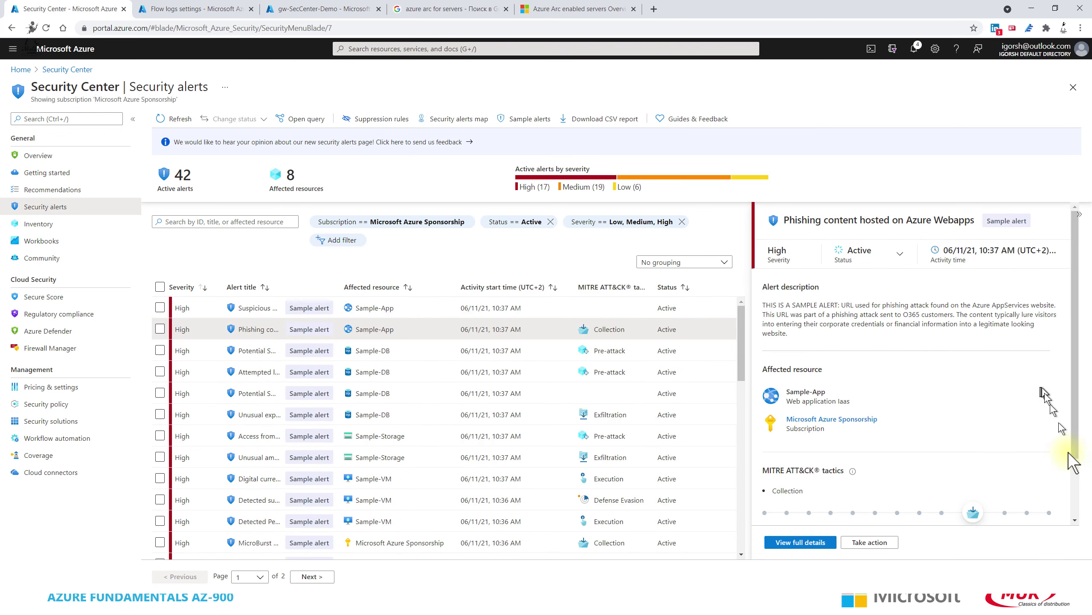
{"action": "scroll", "coordinate": [930, 396], "scroll_direction": "down", "scroll_amount": 1}
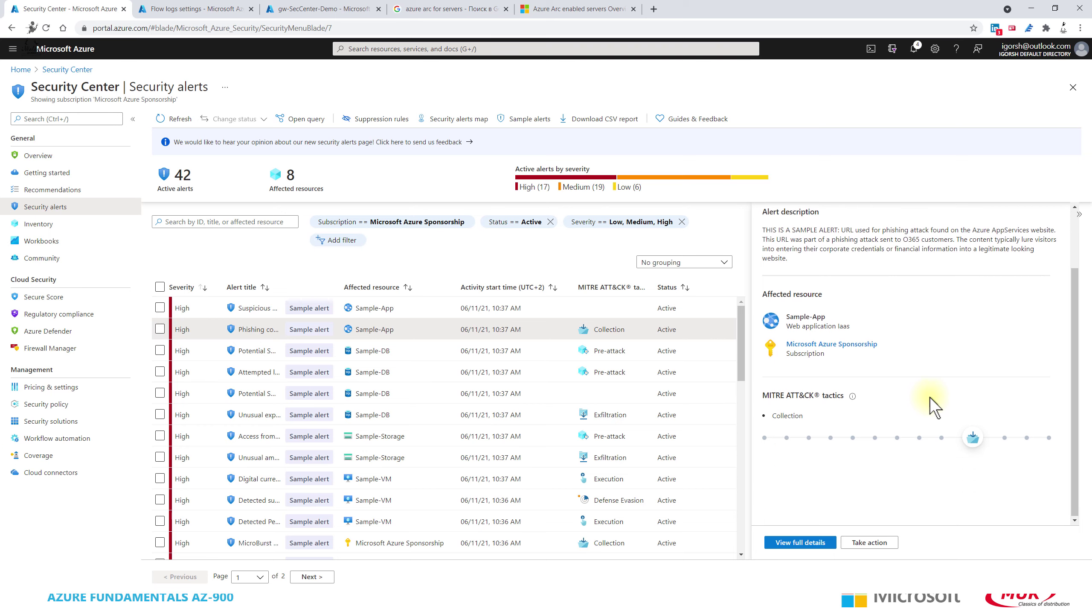
{"action": "scroll", "coordinate": [931, 396], "scroll_direction": "up", "scroll_amount": 1}
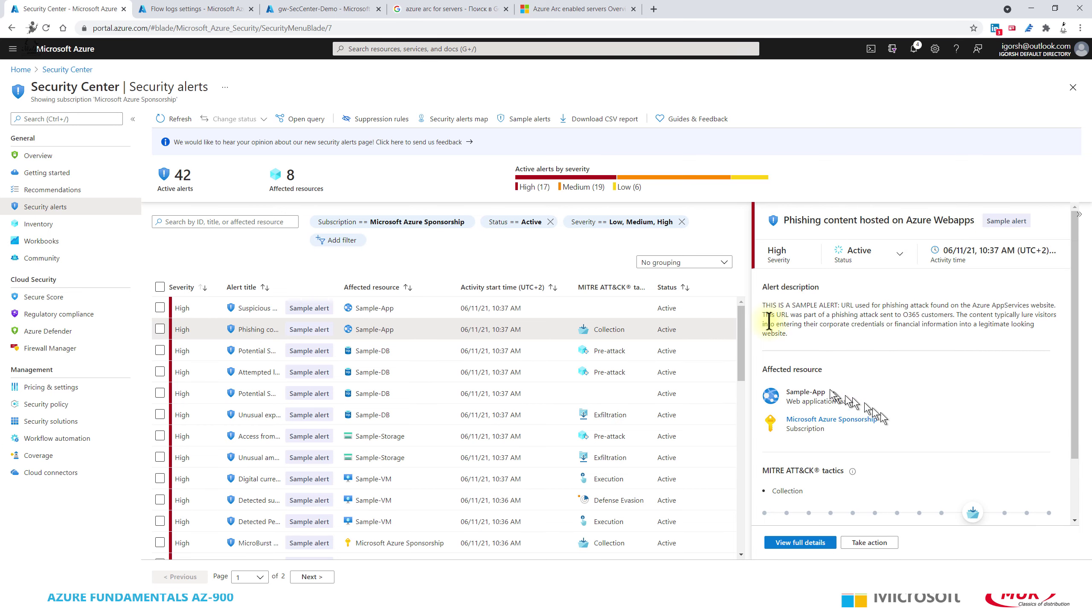
{"action": "left_click", "coordinate": [899, 256]}
{"action": "left_click", "coordinate": [1052, 327]}
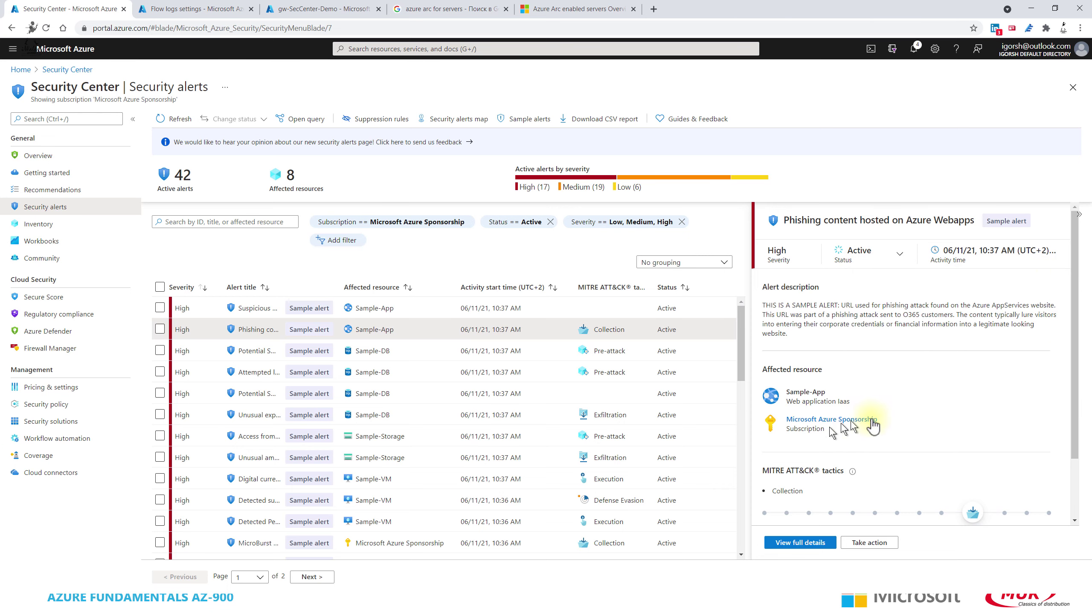
{"action": "left_click", "coordinate": [805, 549]}
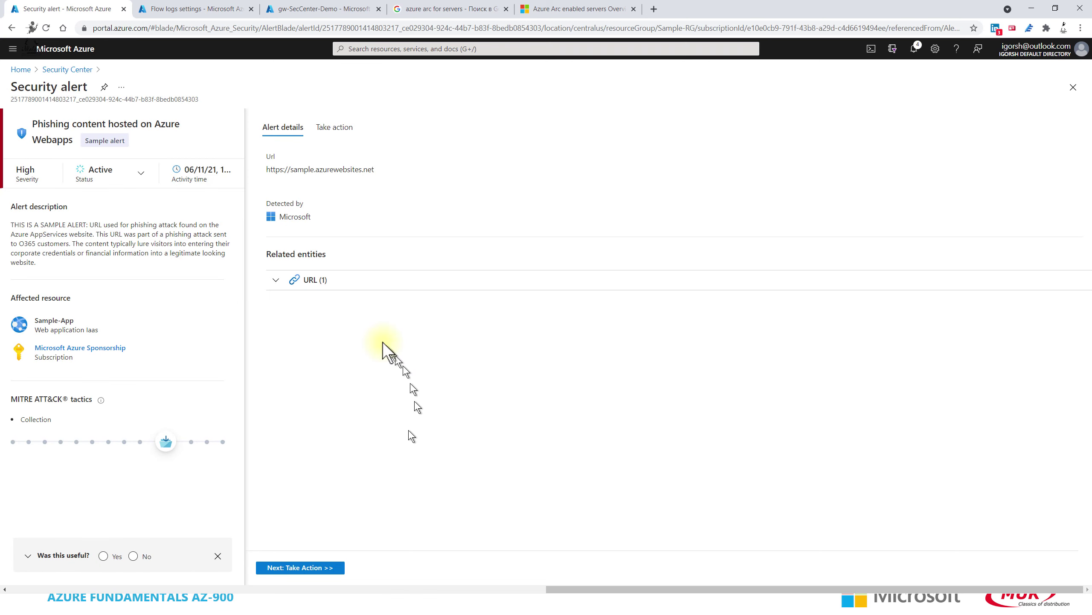
{"action": "left_click", "coordinate": [274, 282]}
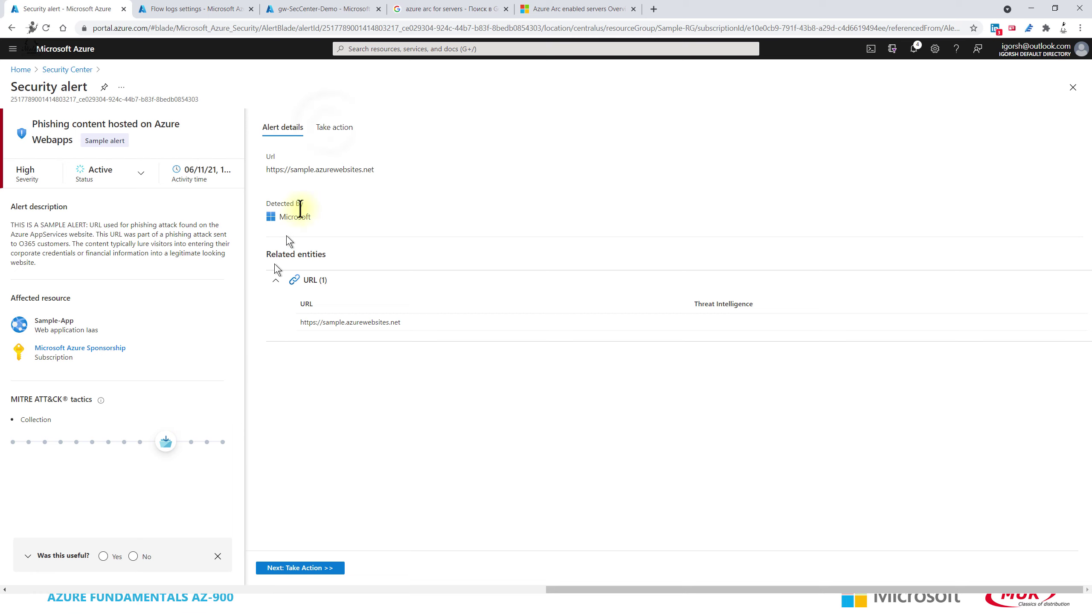
Review the phishing alert's response actions, expanding Suppress similar alerts and Trigger automated response, and return to the alerts list.
{"action": "left_click", "coordinate": [333, 126]}
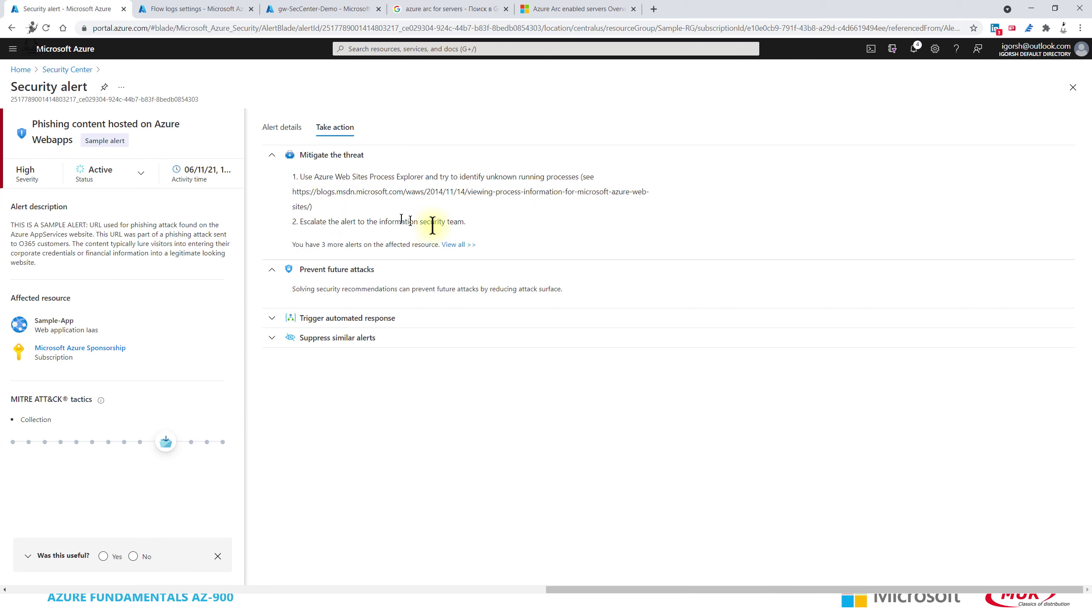
{"action": "left_click", "coordinate": [274, 338]}
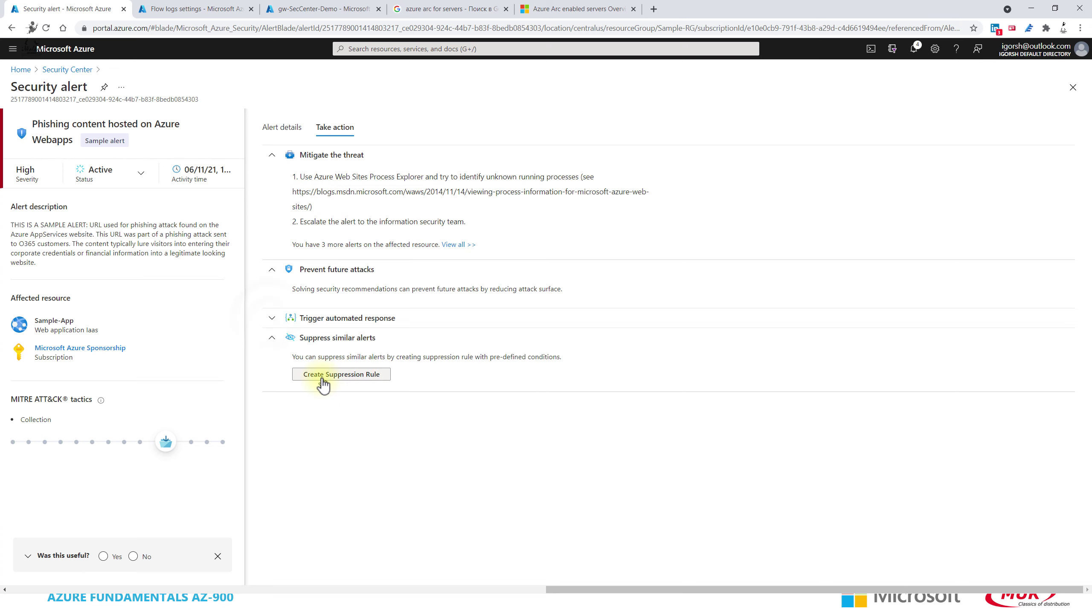
{"action": "left_click", "coordinate": [271, 319]}
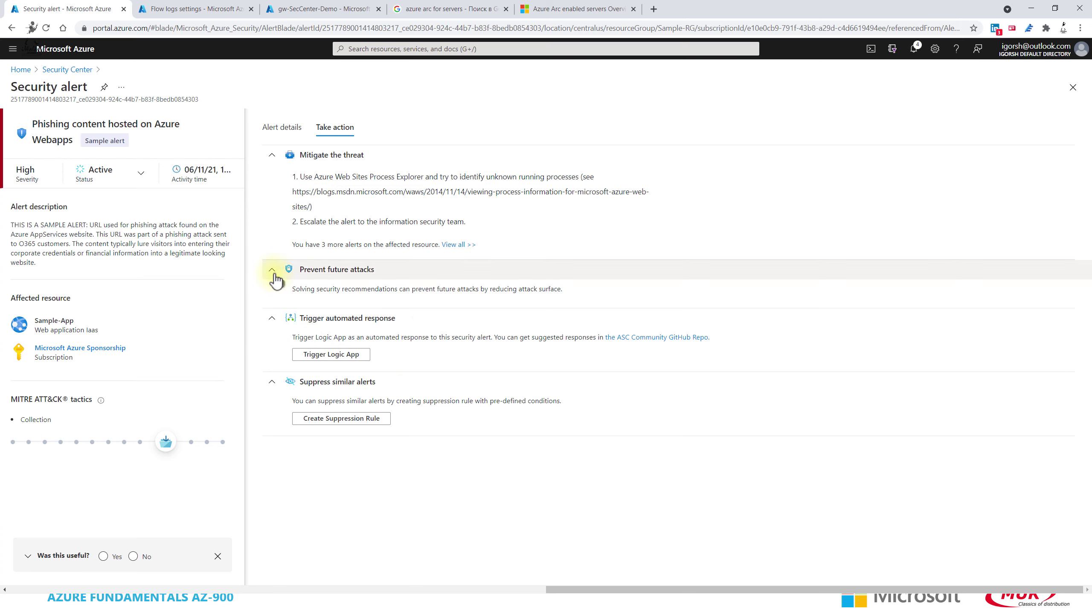
{"action": "left_click", "coordinate": [282, 127]}
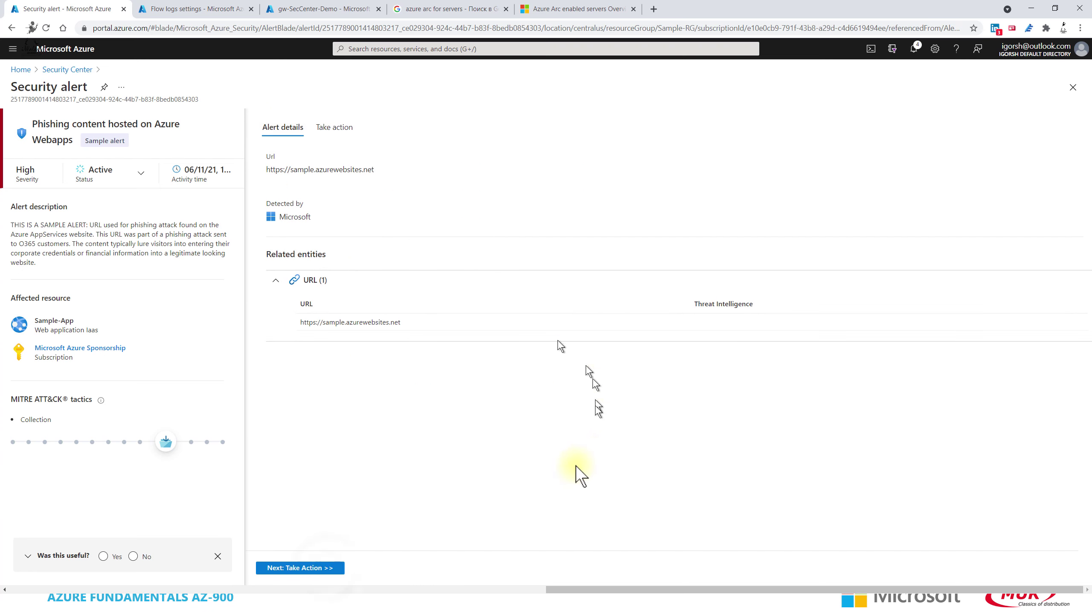
{"action": "left_click", "coordinate": [326, 568]}
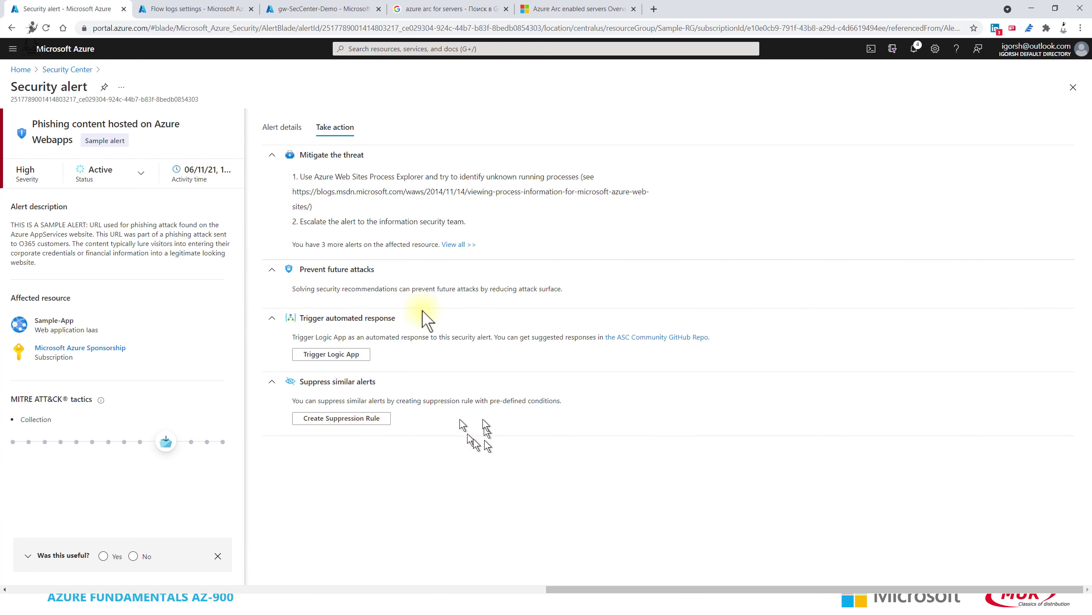
{"action": "left_click", "coordinate": [73, 68]}
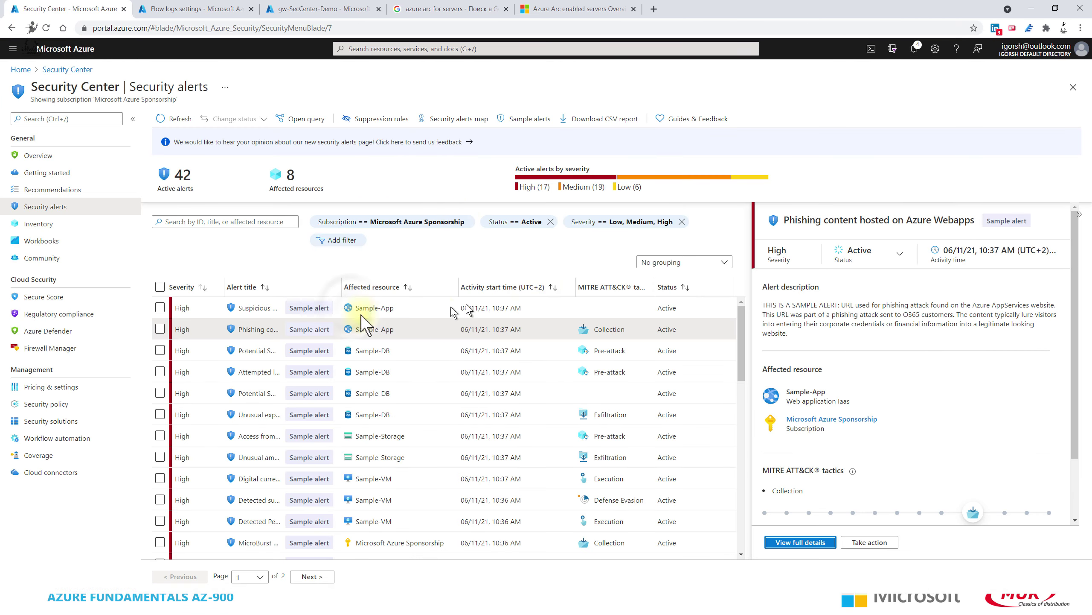
View the recommended actions for the "Suspicious WordPress theme invocation detected" alert, and return to the alerts list.
{"action": "left_click", "coordinate": [412, 307]}
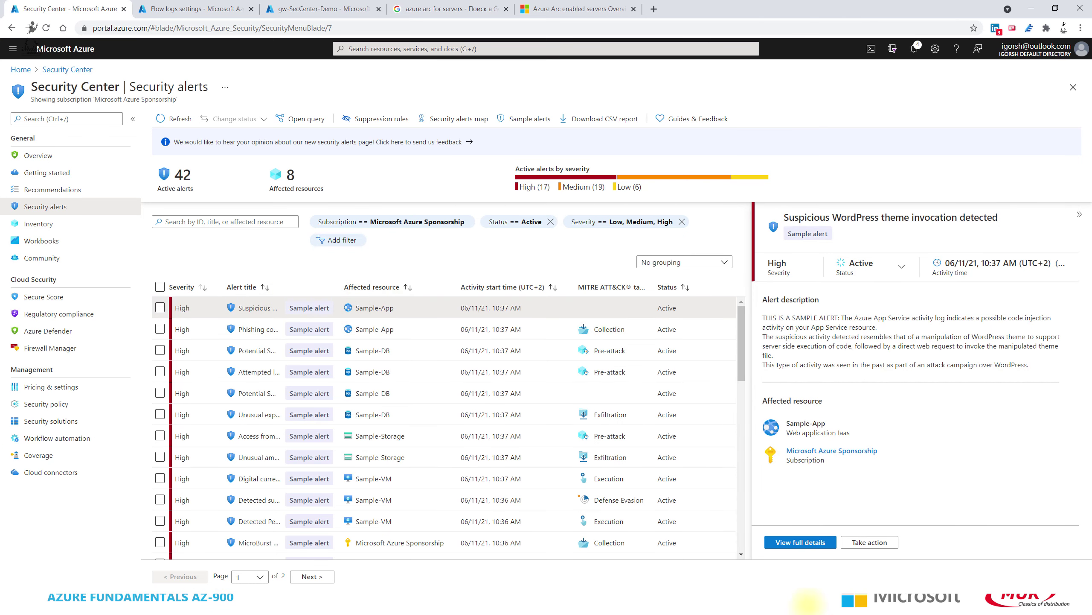
{"action": "left_click", "coordinate": [801, 542]}
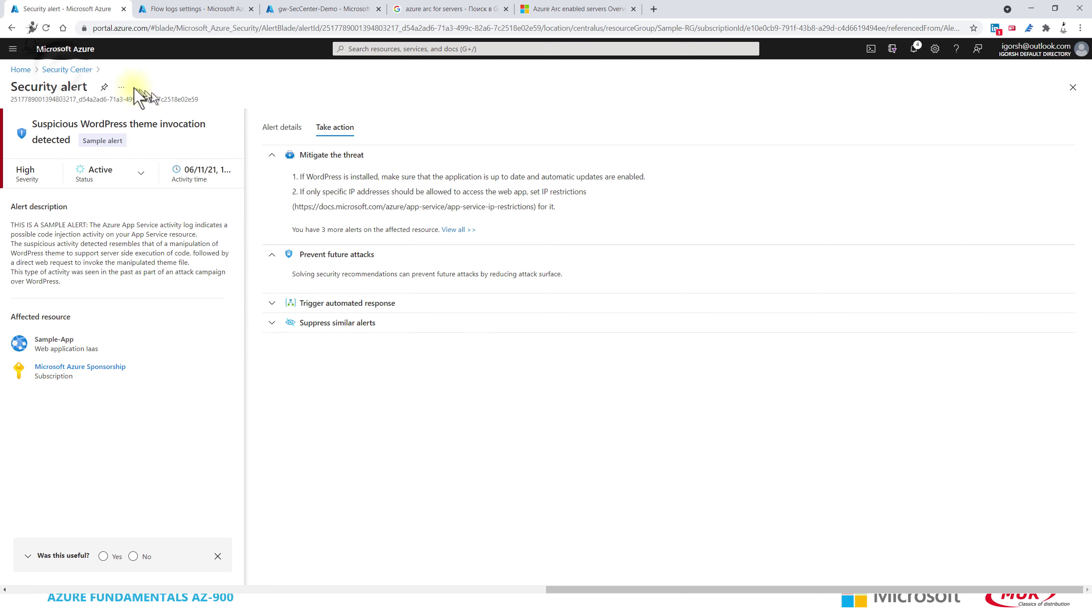
{"action": "left_click", "coordinate": [67, 69]}
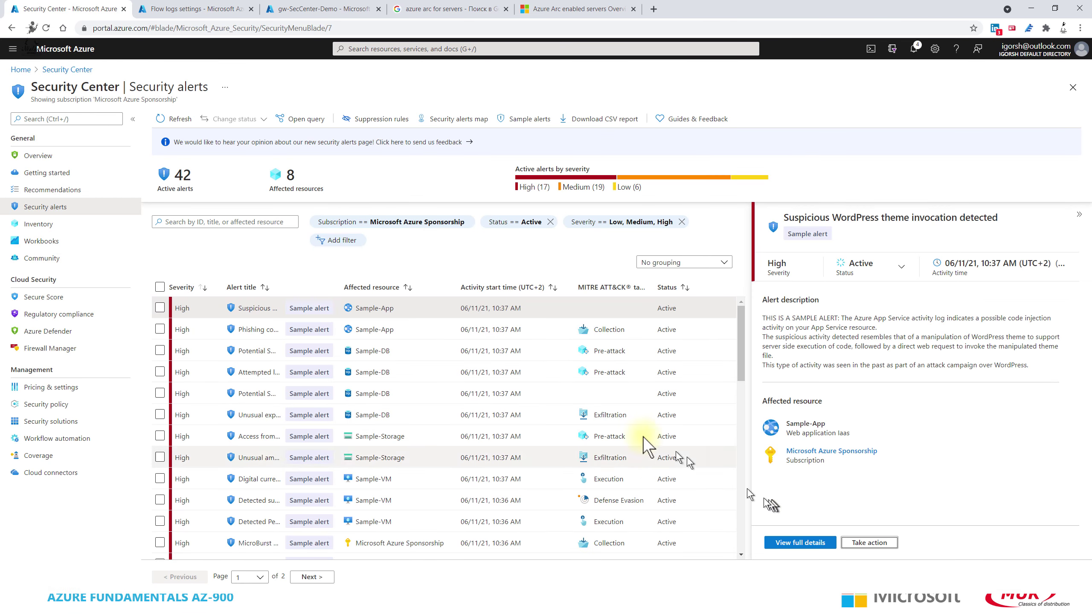
Find the high-severity "Attempted logon by a potentially harmful application" alert on Sample-VM and open its full details.
{"action": "scroll", "coordinate": [371, 332], "scroll_direction": "down", "scroll_amount": 6}
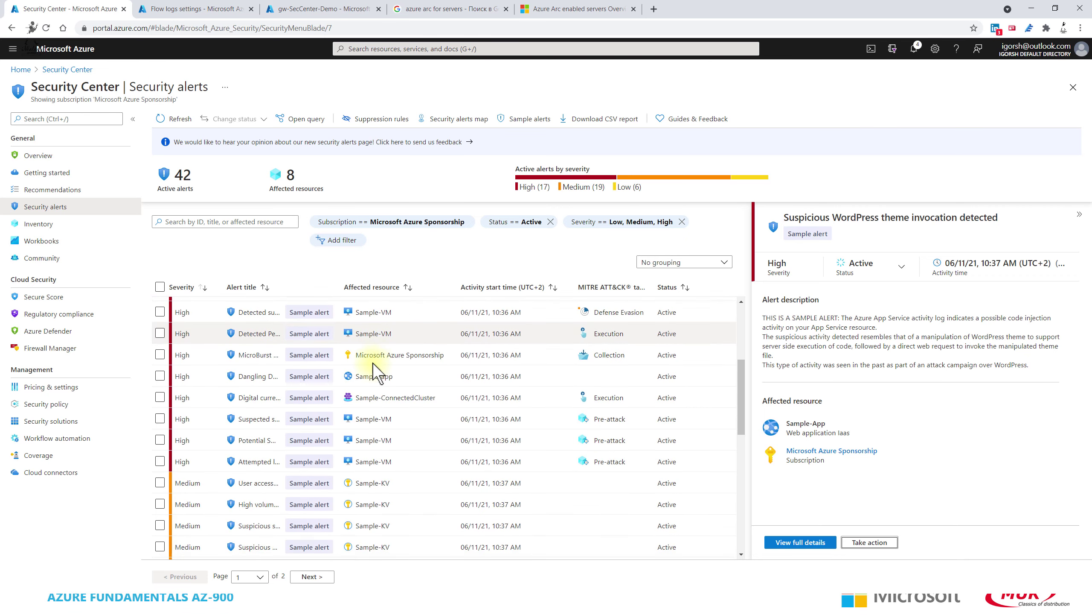
{"action": "left_click", "coordinate": [374, 376]}
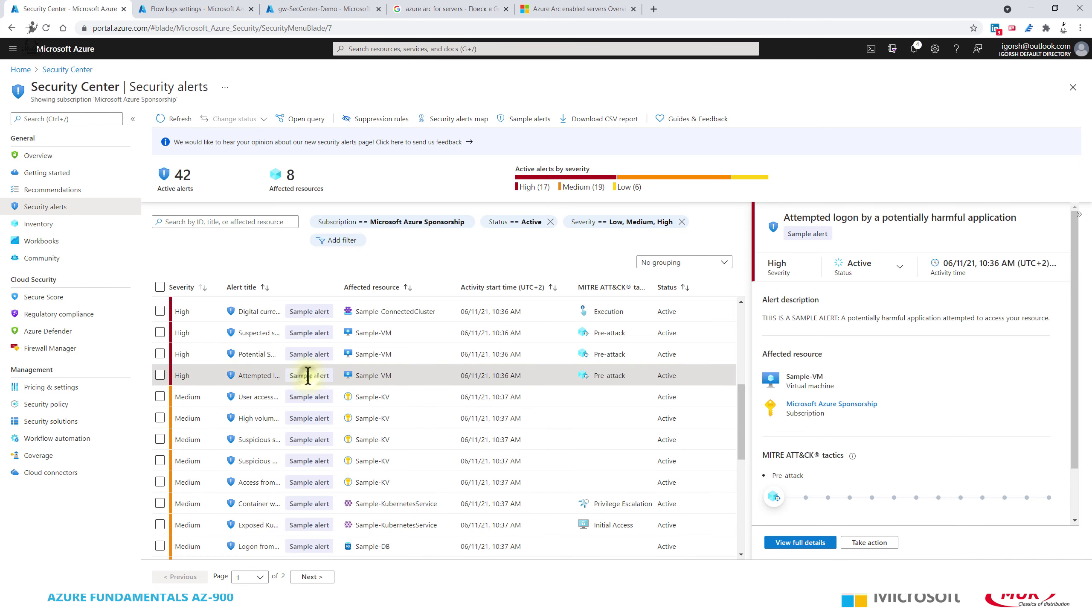
{"action": "left_click", "coordinate": [813, 543]}
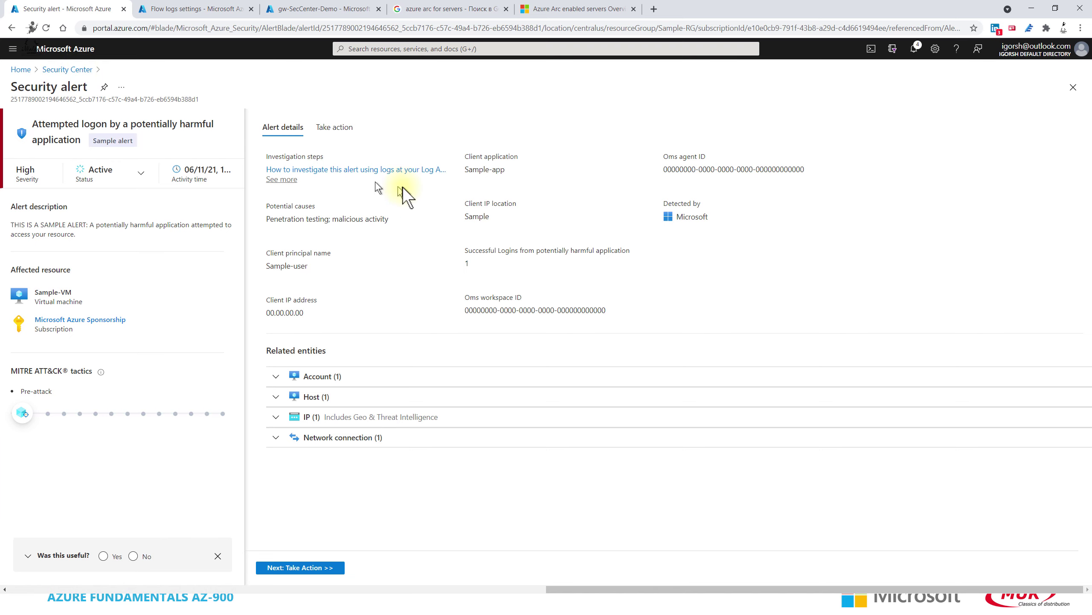
Expand the logon alert's related Account, Host, IP and Network connection entities for review, and return to the alerts list.
{"action": "left_click", "coordinate": [276, 376]}
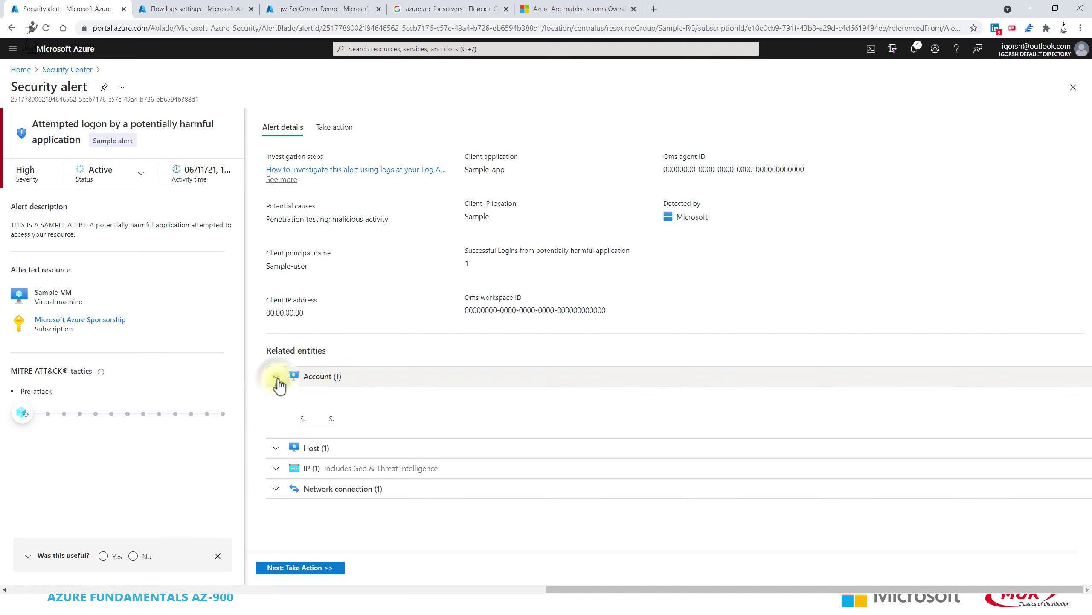
{"action": "left_click", "coordinate": [294, 454]}
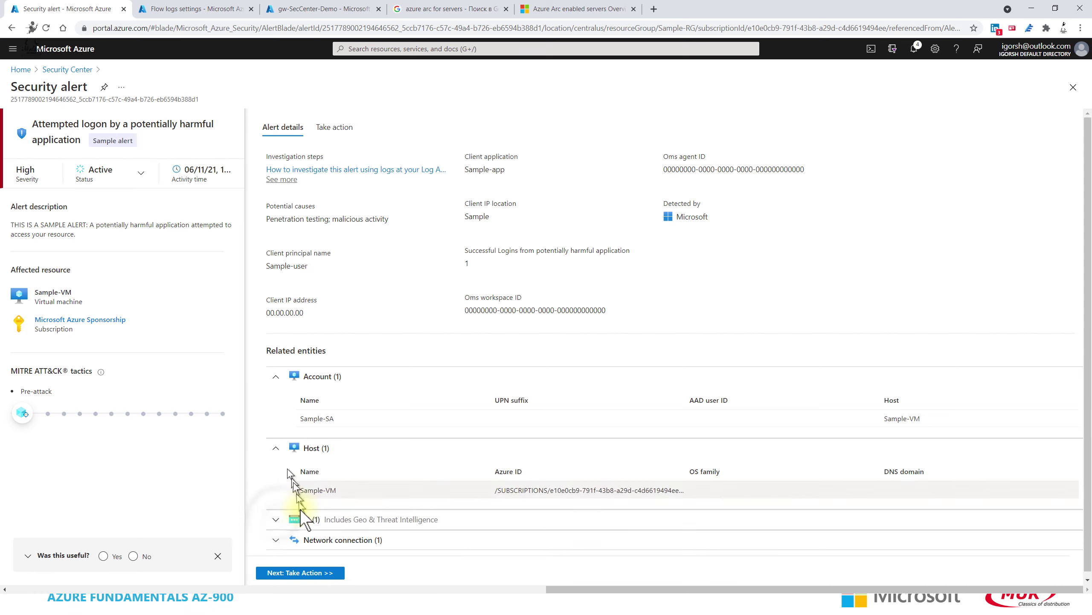
{"action": "left_click", "coordinate": [276, 519]}
{"action": "scroll", "coordinate": [471, 293], "scroll_direction": "down", "scroll_amount": 1}
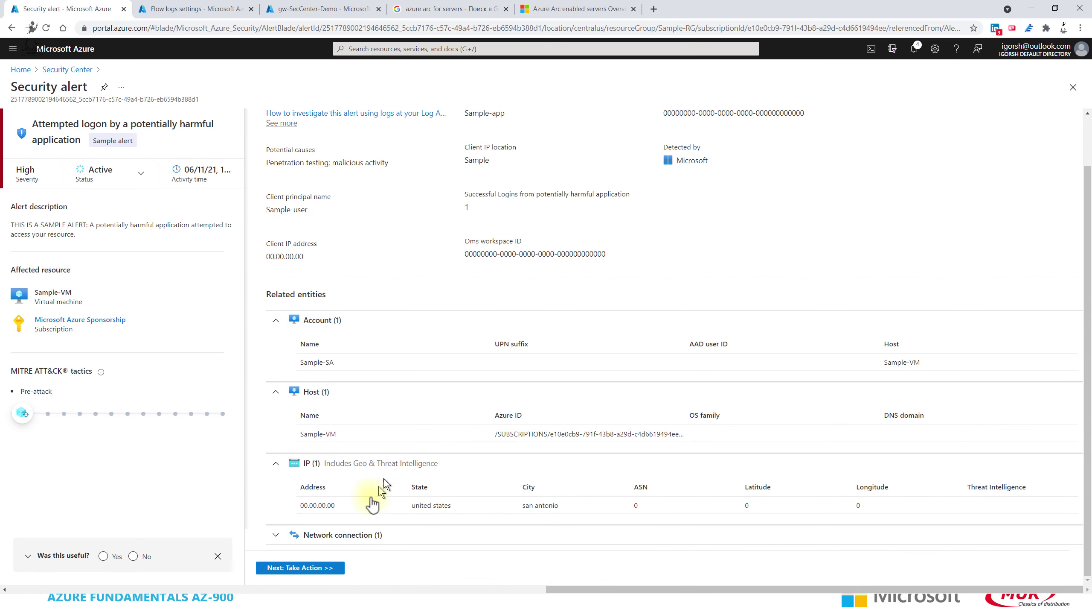
{"action": "left_click", "coordinate": [275, 533]}
{"action": "scroll", "coordinate": [751, 337], "scroll_direction": "down", "scroll_amount": 1}
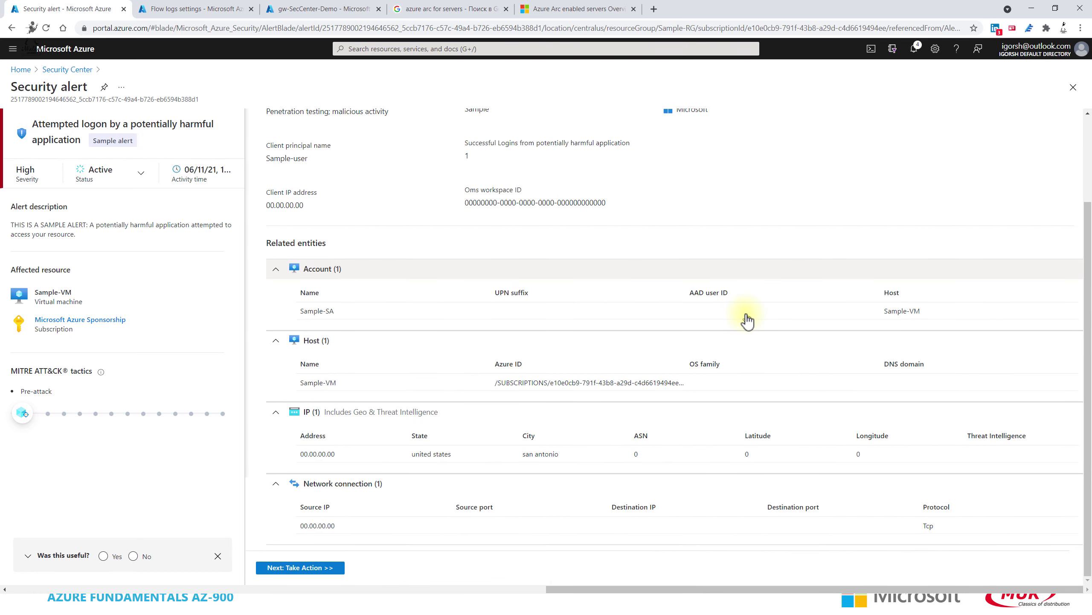
{"action": "left_click", "coordinate": [56, 69]}
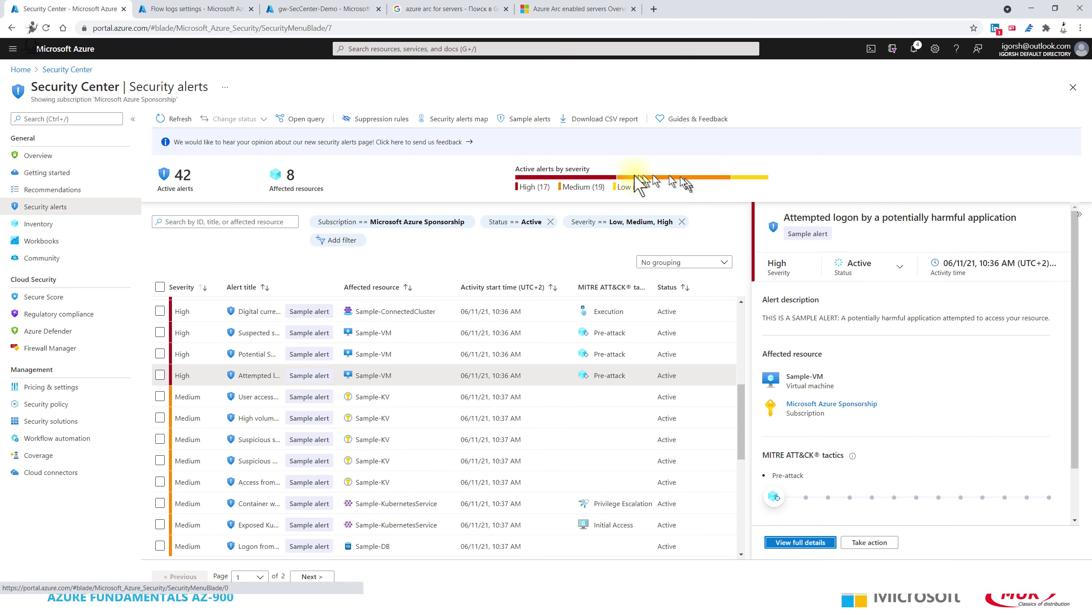
Open the security alerts map and examine the geographic sources of attacks at different zoom levels.
{"action": "left_click", "coordinate": [451, 122]}
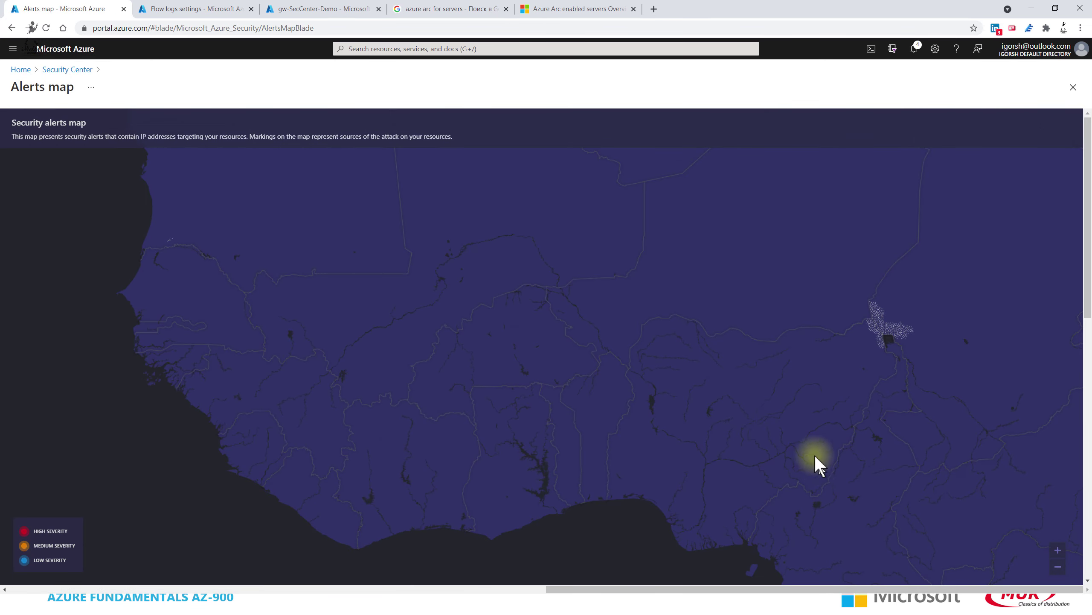
{"action": "scroll", "coordinate": [647, 389], "scroll_direction": "down", "scroll_amount": 3}
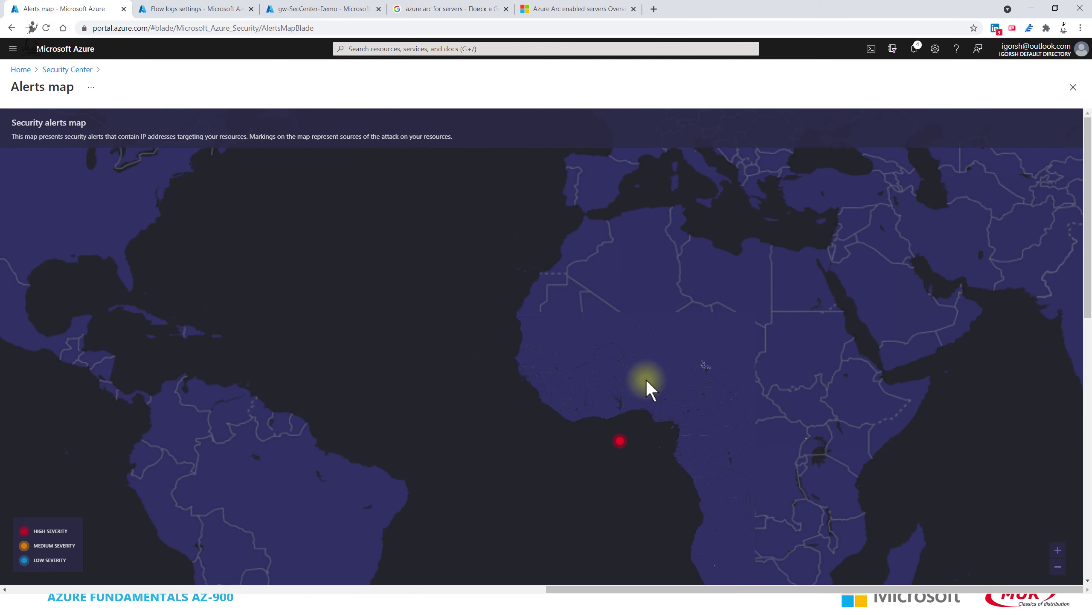
{"action": "scroll", "coordinate": [648, 390], "scroll_direction": "up", "scroll_amount": 2}
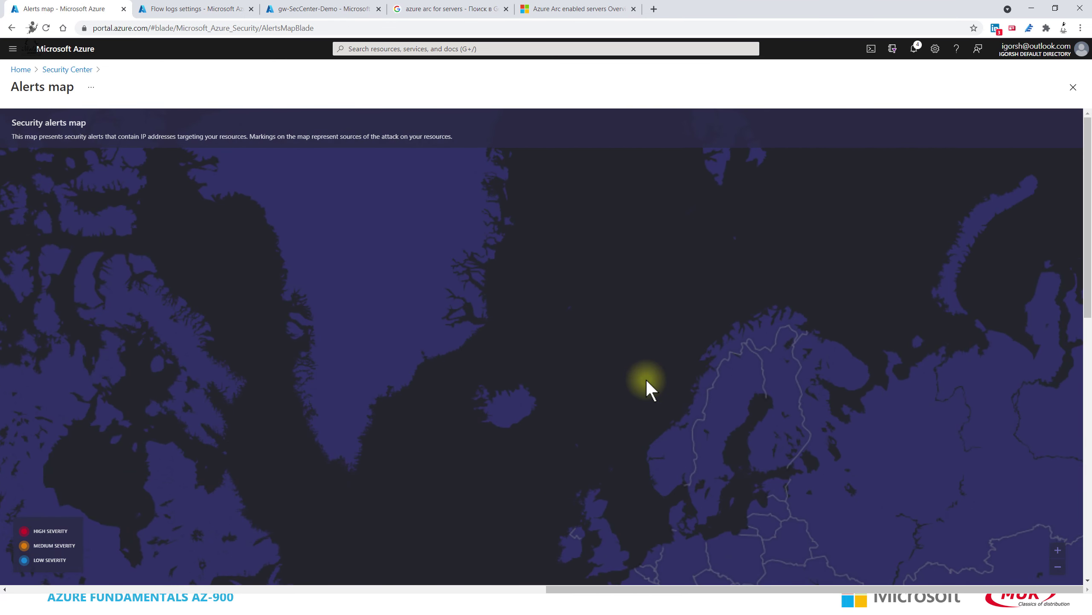
{"action": "scroll", "coordinate": [645, 301], "scroll_direction": "down", "scroll_amount": 1}
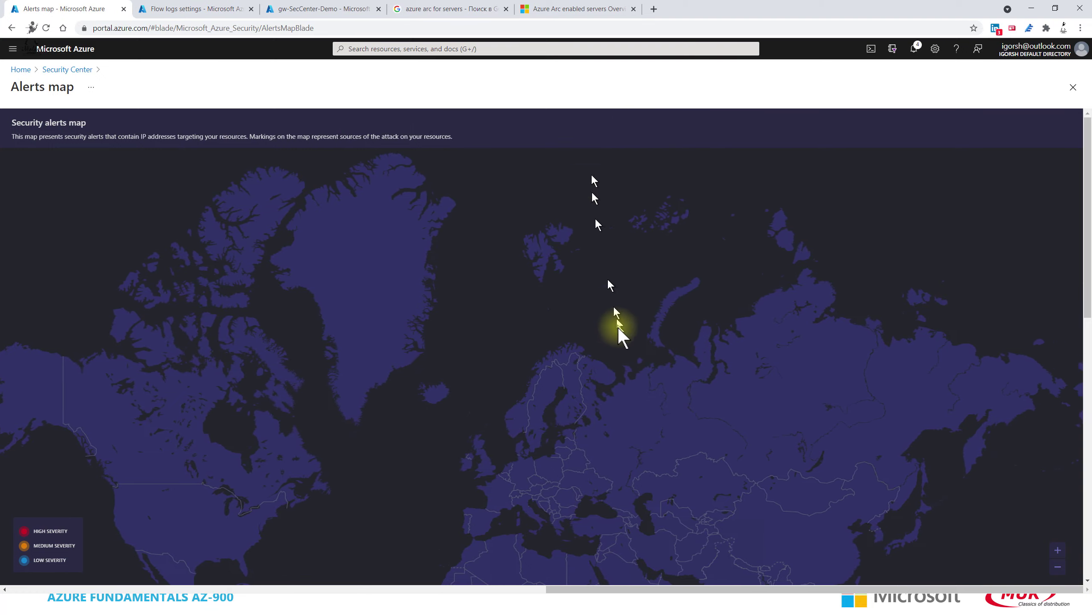
Examine the alerts map around northern Europe at closer and wider zoom levels, and return to the security alerts list.
{"action": "scroll", "coordinate": [612, 430], "scroll_direction": "up", "scroll_amount": 2}
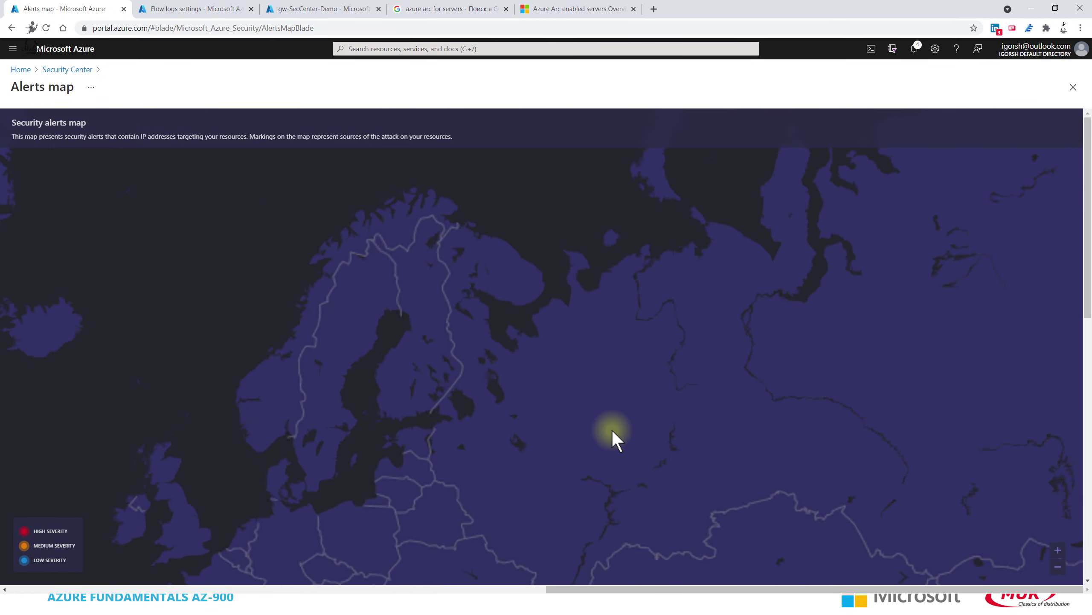
{"action": "scroll", "coordinate": [612, 430], "scroll_direction": "down", "scroll_amount": 3}
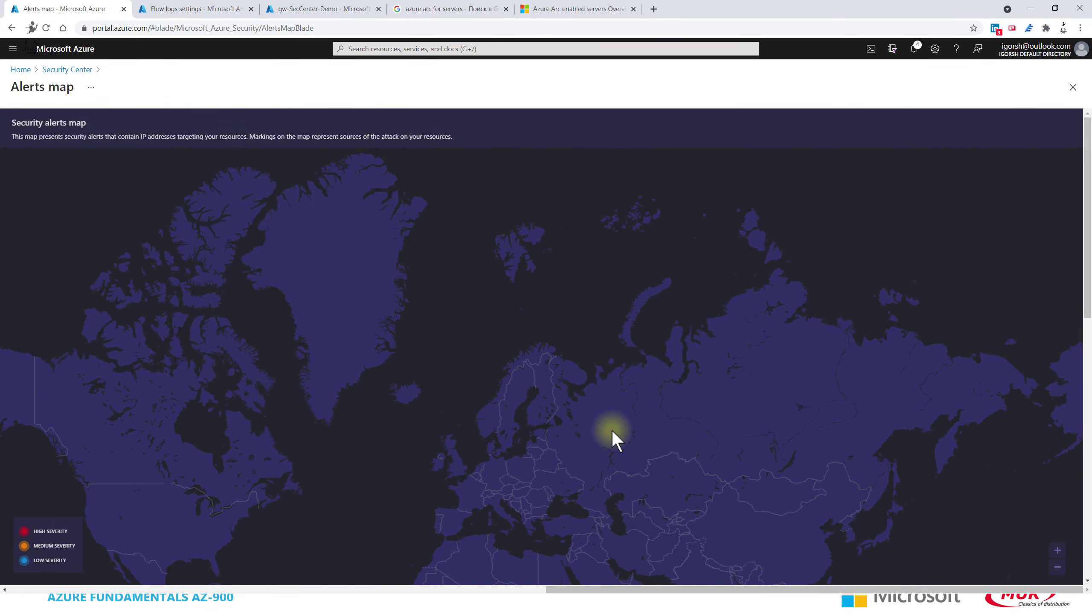
{"action": "left_click", "coordinate": [1072, 89]}
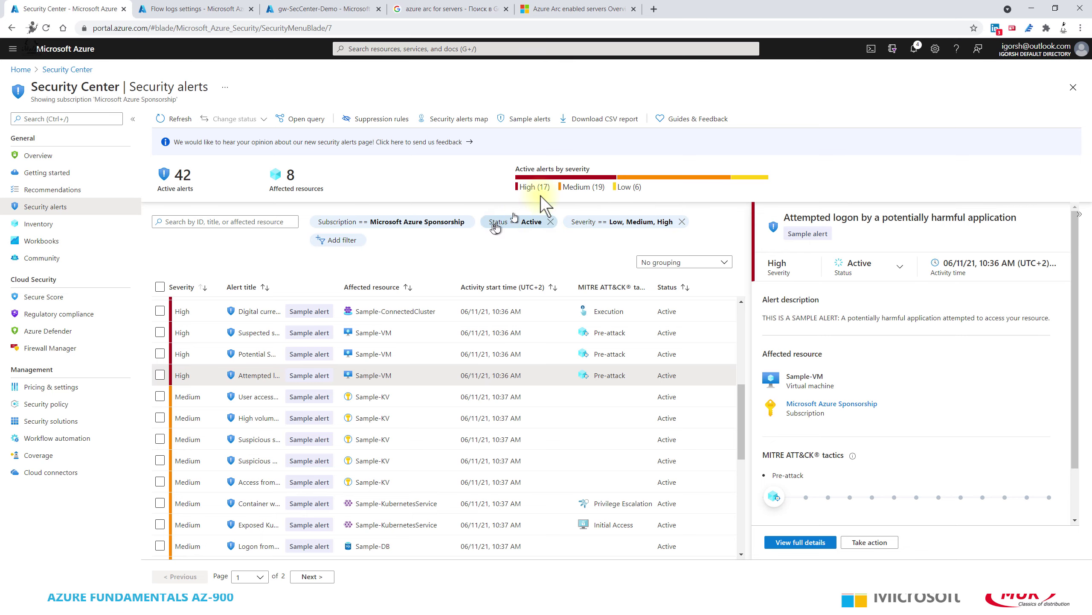
Reopen the security alerts map, inspect attack sources across North America and Europe, and close the map.
{"action": "left_click", "coordinate": [459, 118]}
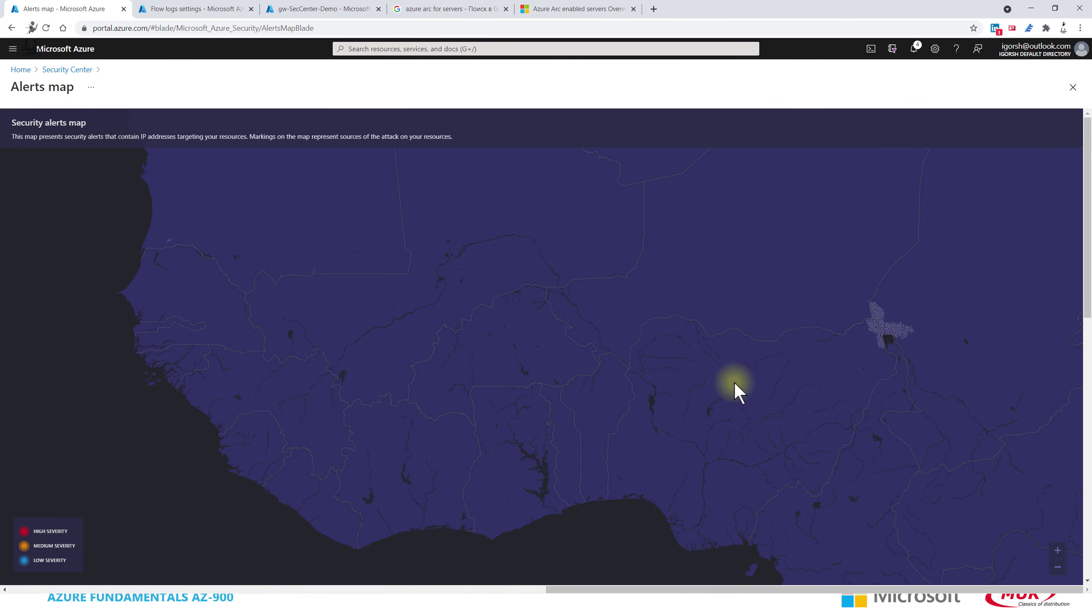
{"action": "scroll", "coordinate": [734, 382], "scroll_direction": "down", "scroll_amount": 2}
{"action": "scroll", "coordinate": [734, 382], "scroll_direction": "down", "scroll_amount": 2}
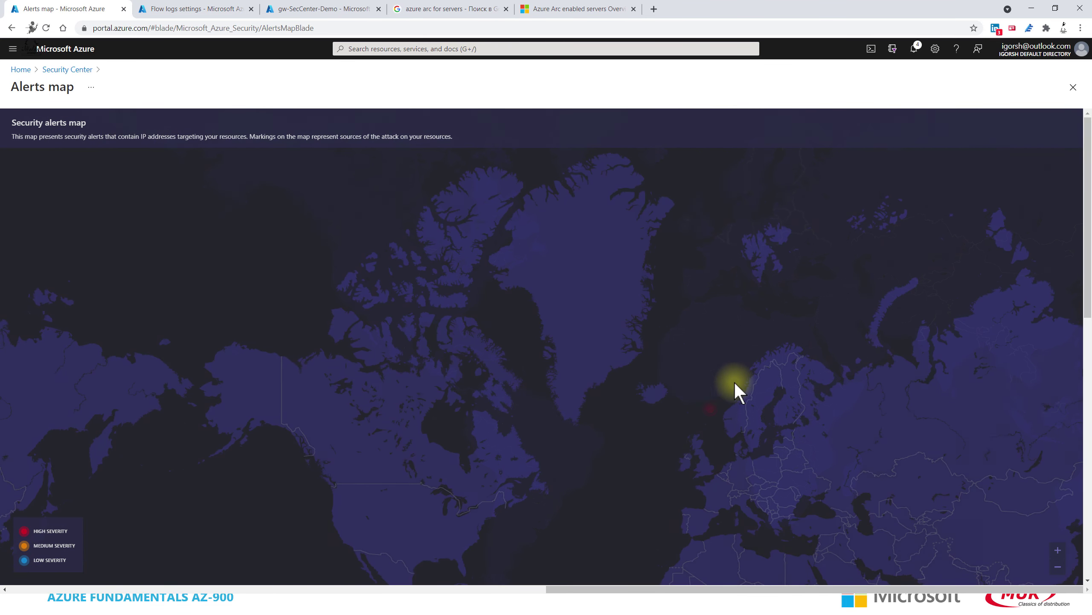
{"action": "scroll", "coordinate": [734, 382], "scroll_direction": "down", "scroll_amount": 2}
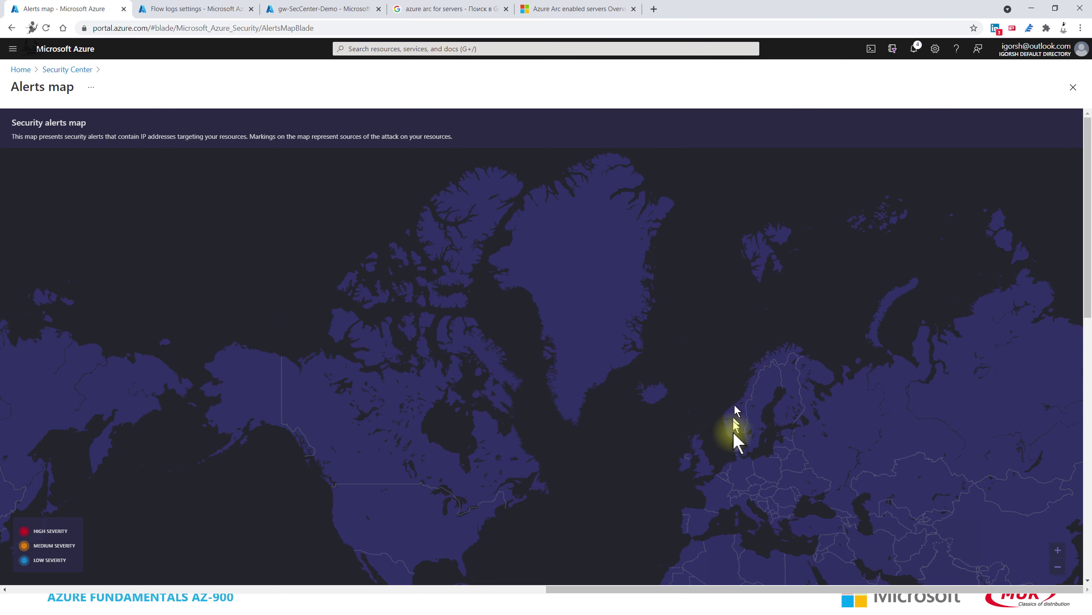
{"action": "left_click_drag", "start_coordinate": [755, 358], "coordinate": [587, 348]}
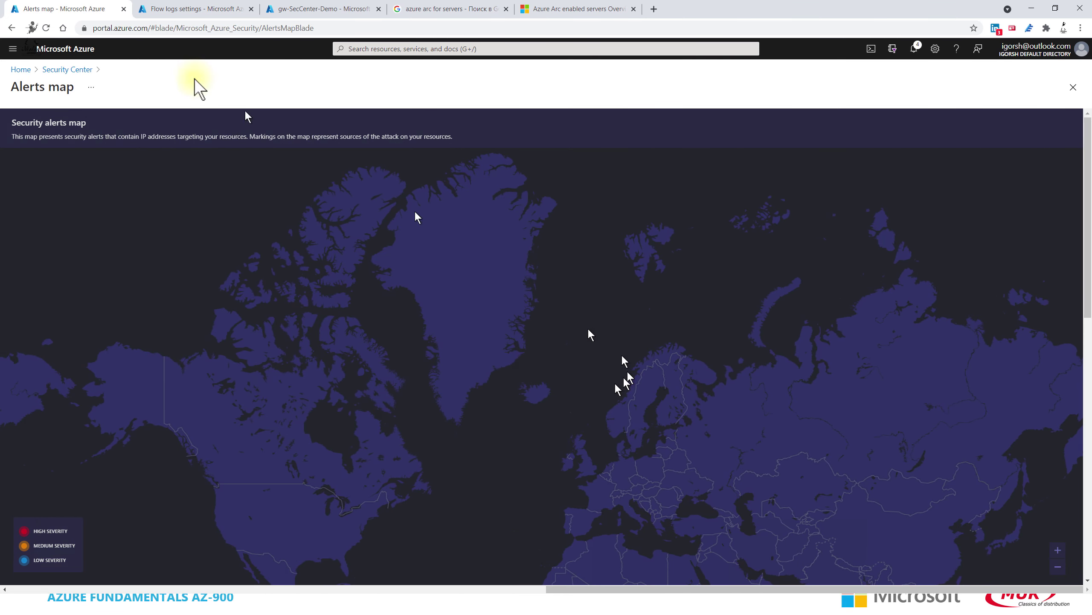
{"action": "left_click", "coordinate": [1074, 88]}
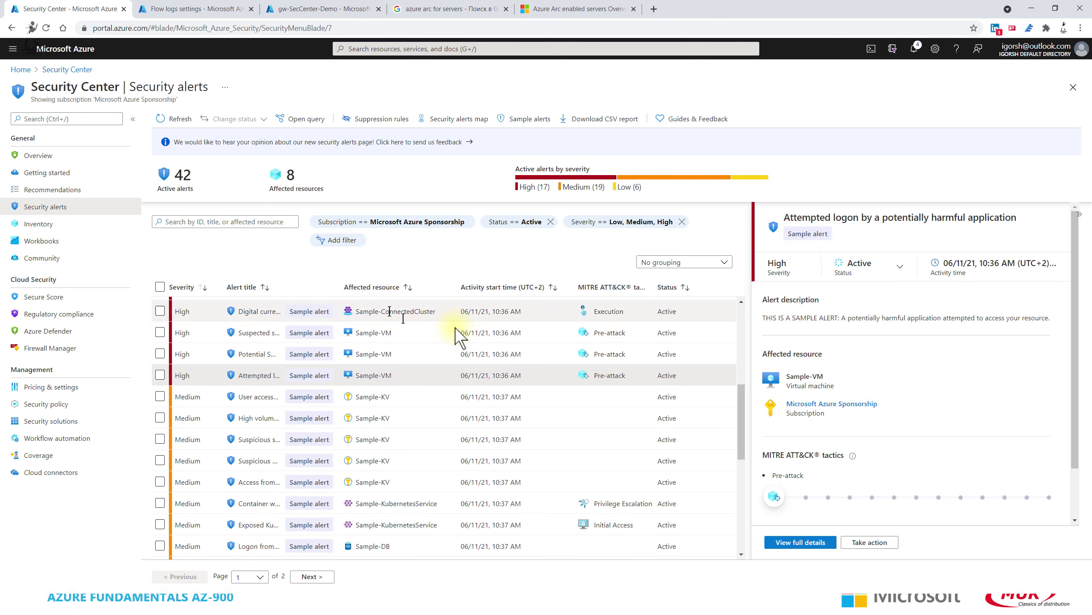
Open full details of the medium-severity "Attempted communication with suspicious sinkholed domain" alert and expand its related DNS and Host entities.
{"action": "scroll", "coordinate": [529, 400], "scroll_direction": "down", "scroll_amount": 6}
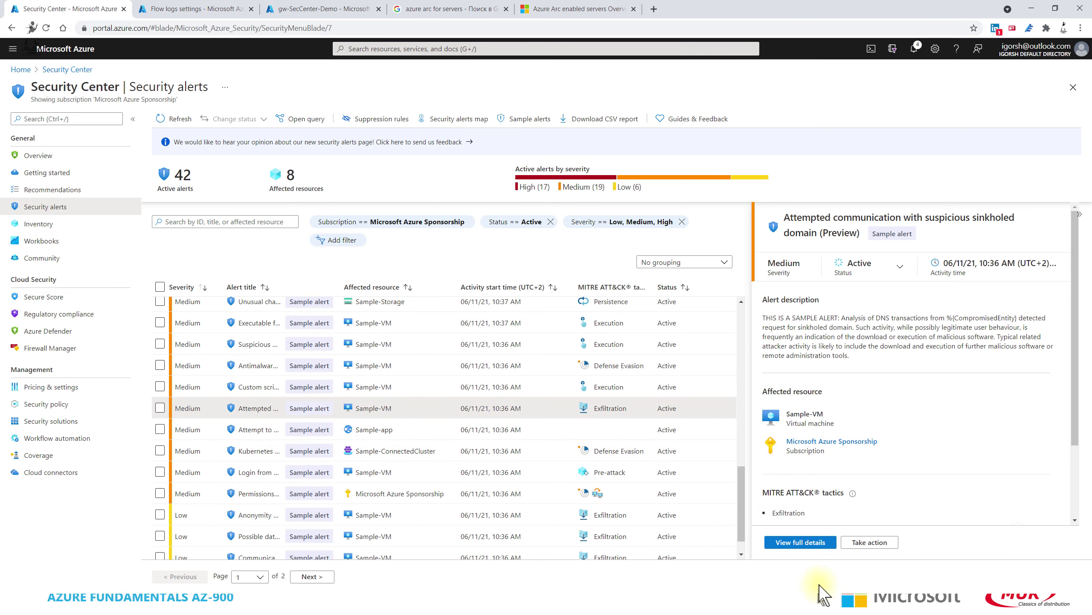
{"action": "left_click", "coordinate": [809, 541]}
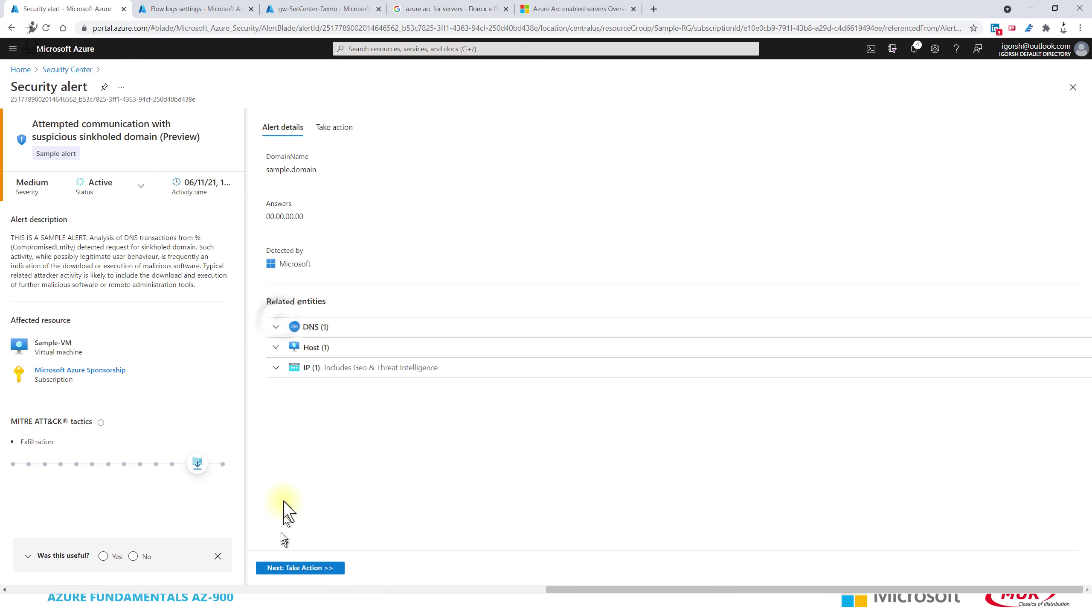
{"action": "left_click", "coordinate": [275, 326]}
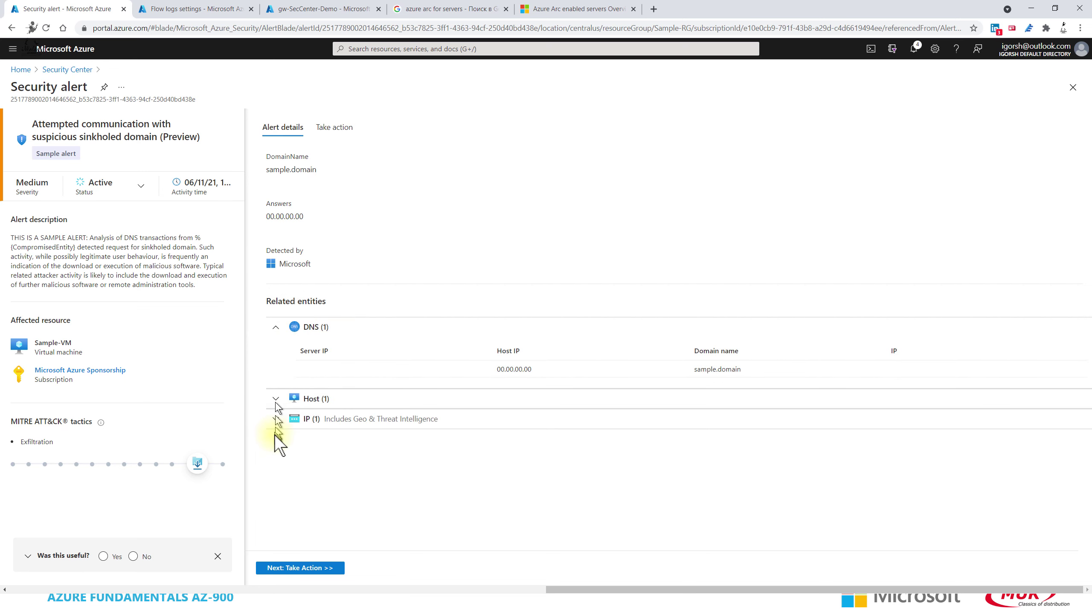
{"action": "left_click", "coordinate": [275, 398]}
View the recommended actions for the sinkholed domain alert, and return to the alerts list.
{"action": "left_click", "coordinate": [300, 568]}
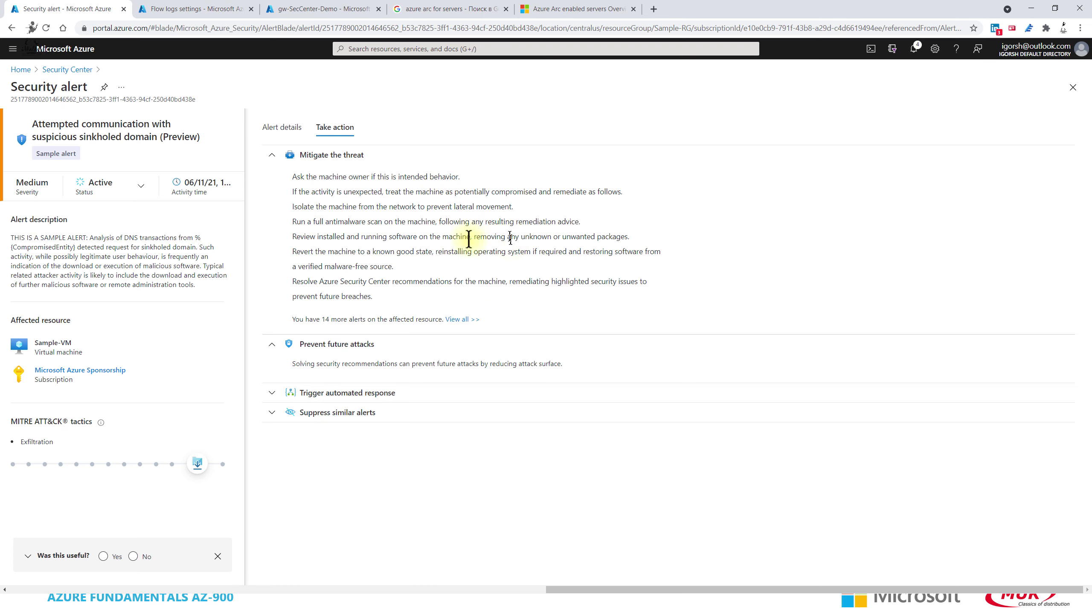
{"action": "left_click", "coordinate": [56, 69]}
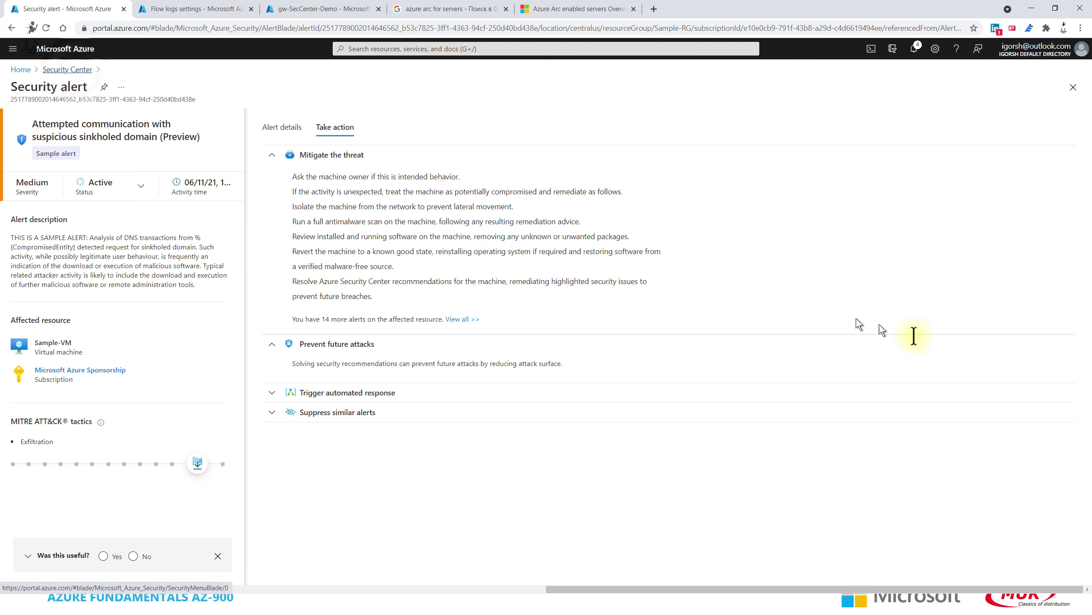
{"action": "scroll", "coordinate": [615, 359], "scroll_direction": "down", "scroll_amount": 1}
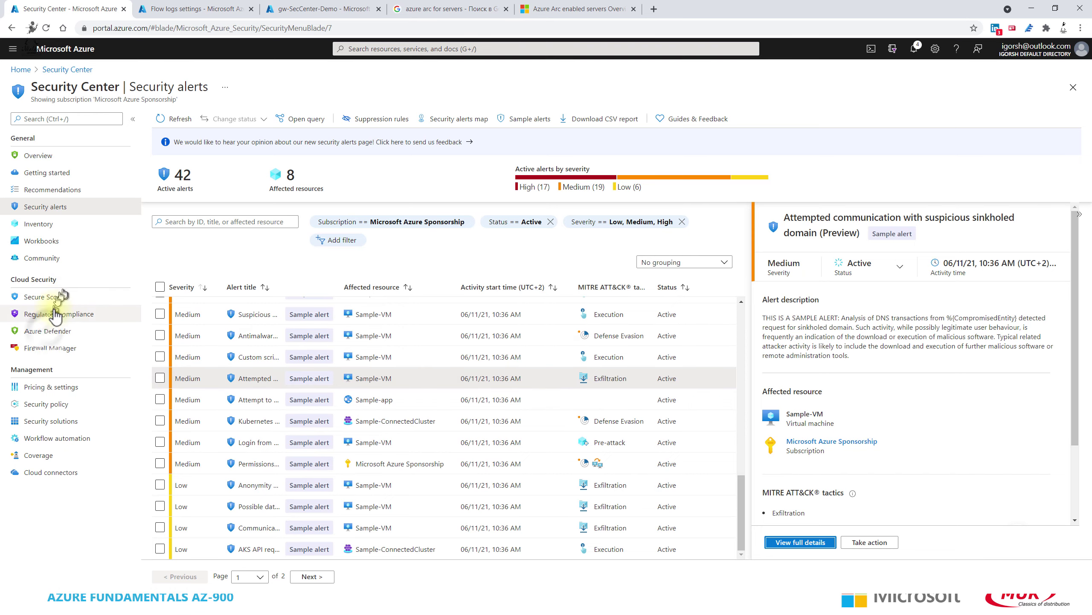
Review the Azure Defender coverage overview, open the security alerts behind its chart, and return to the overview.
{"action": "left_click", "coordinate": [38, 330]}
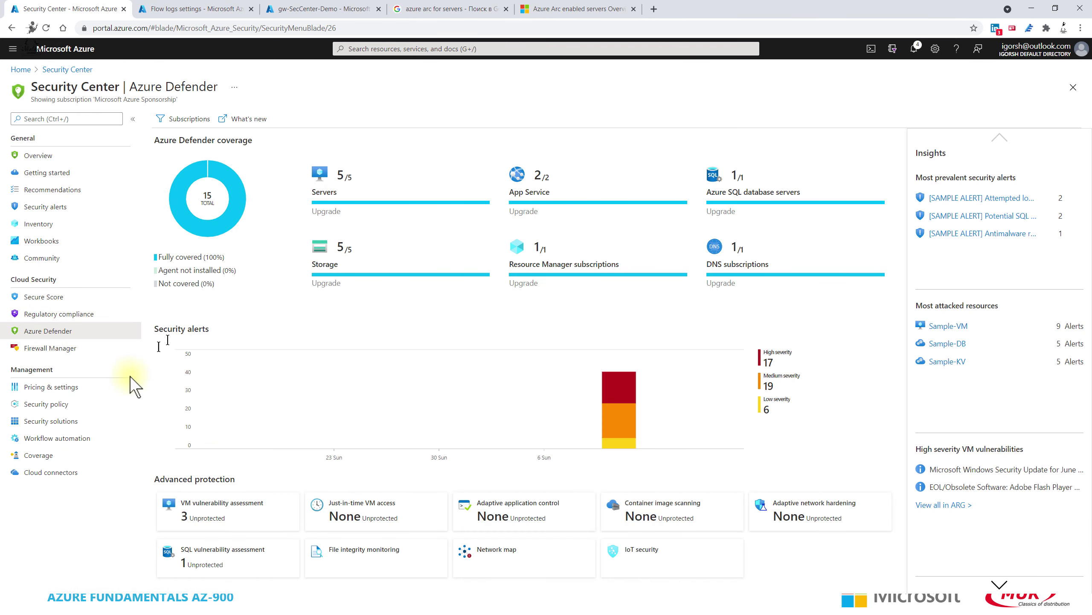
{"action": "left_click", "coordinate": [467, 430]}
{"action": "scroll", "coordinate": [472, 439], "scroll_direction": "down", "scroll_amount": 3}
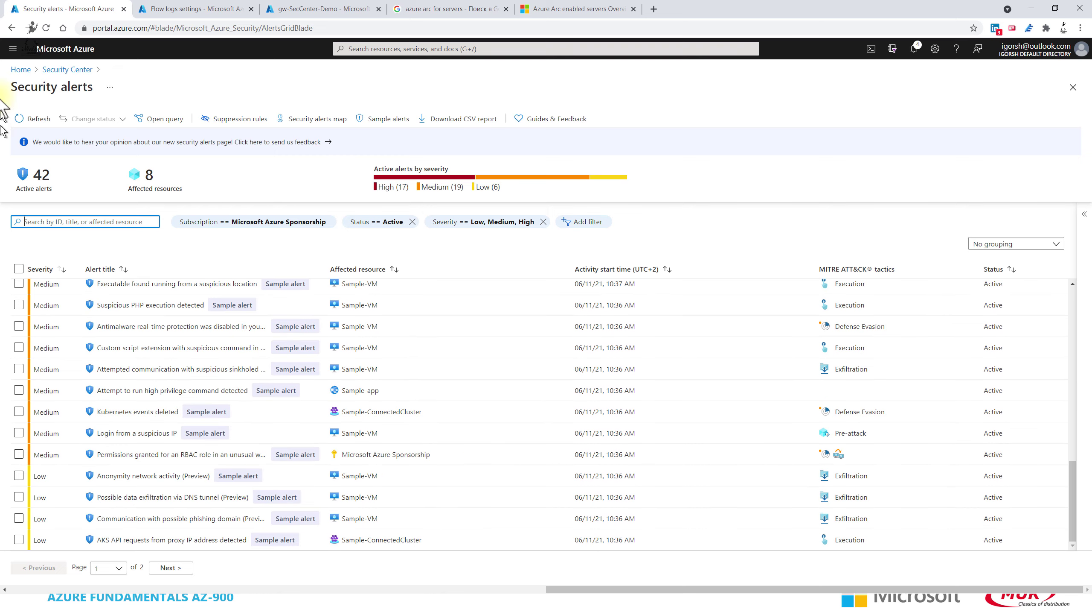
{"action": "left_click", "coordinate": [149, 183]}
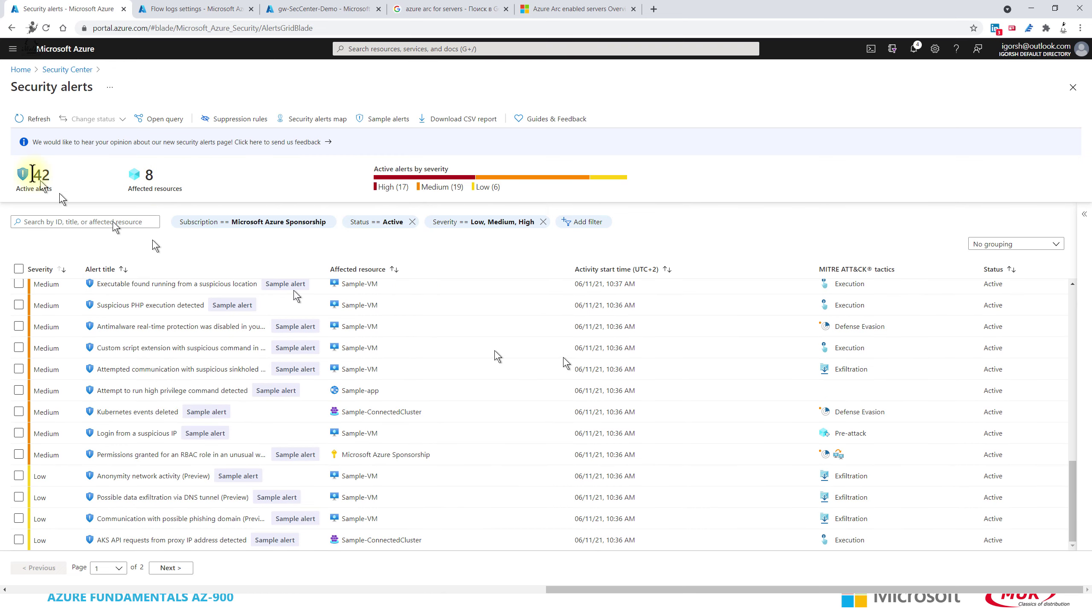
{"action": "left_click", "coordinate": [88, 70]}
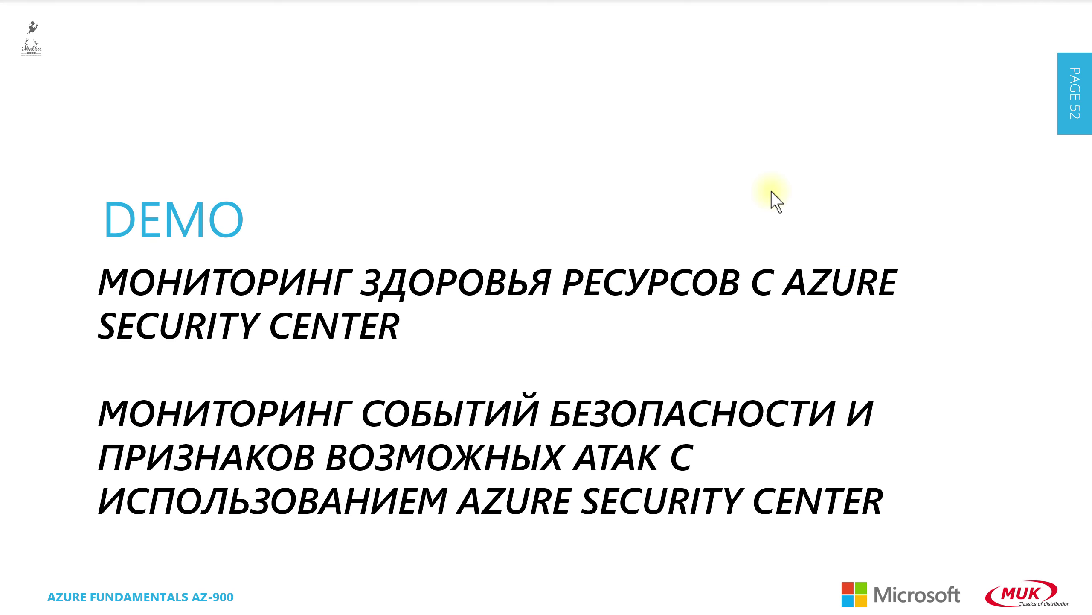
{"action": "left_click", "coordinate": [772, 191]}
{"action": "left_click", "coordinate": [772, 191]}
{"action": "left_click", "coordinate": [771, 191]}
Switch back to the Azure portal, review the Microsoft Azure Sponsorship security policy with its Azure Security Benchmark standard, and return to Policy Management.
{"action": "key", "text": "alt+Tab"}
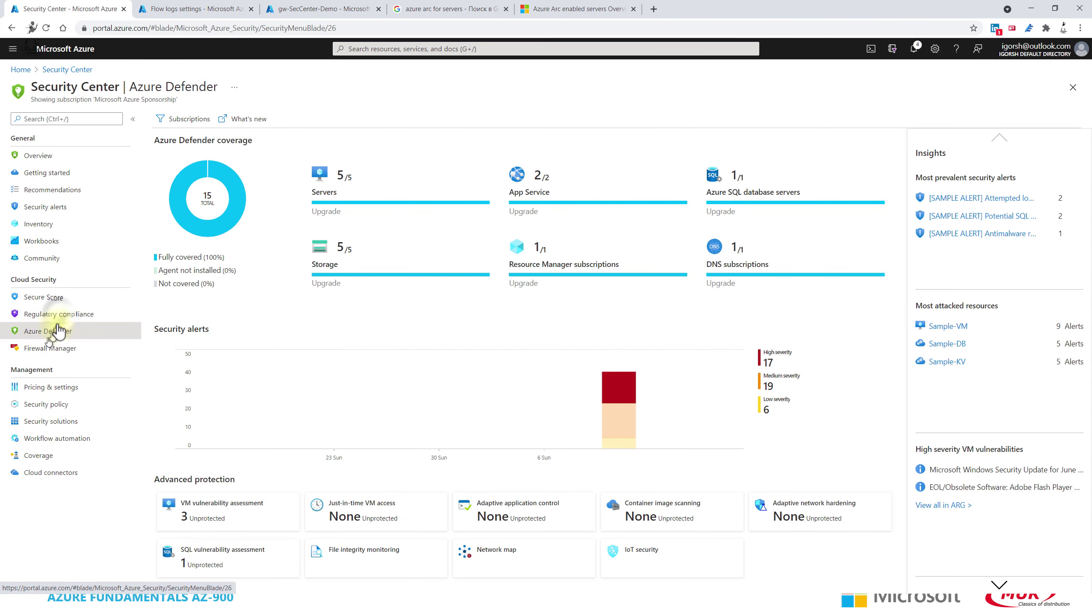
{"action": "left_click", "coordinate": [46, 404]}
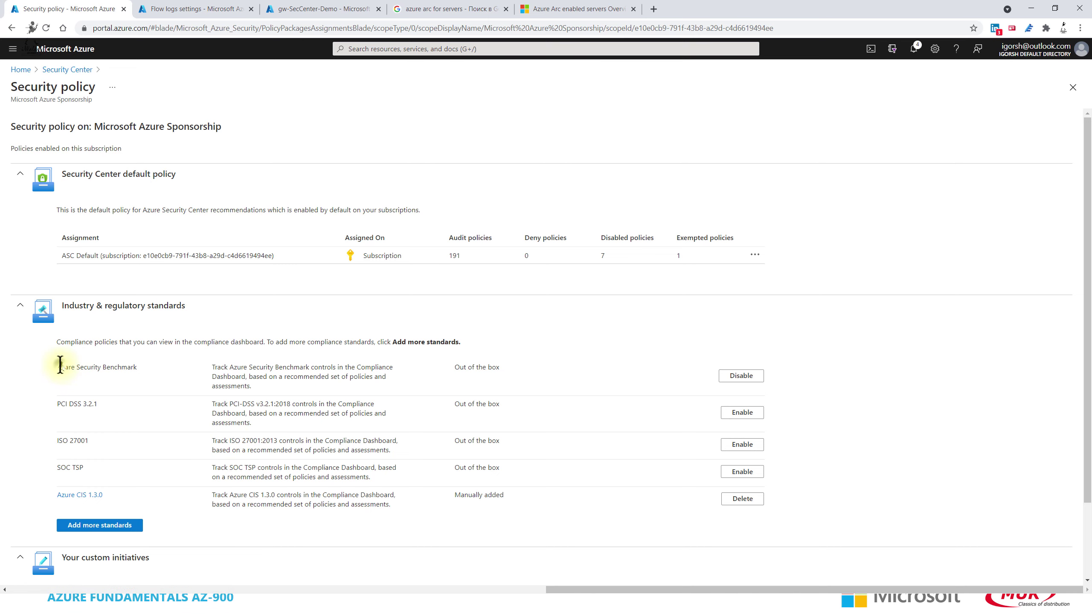
{"action": "left_click_drag", "start_coordinate": [61, 367], "coordinate": [154, 369]}
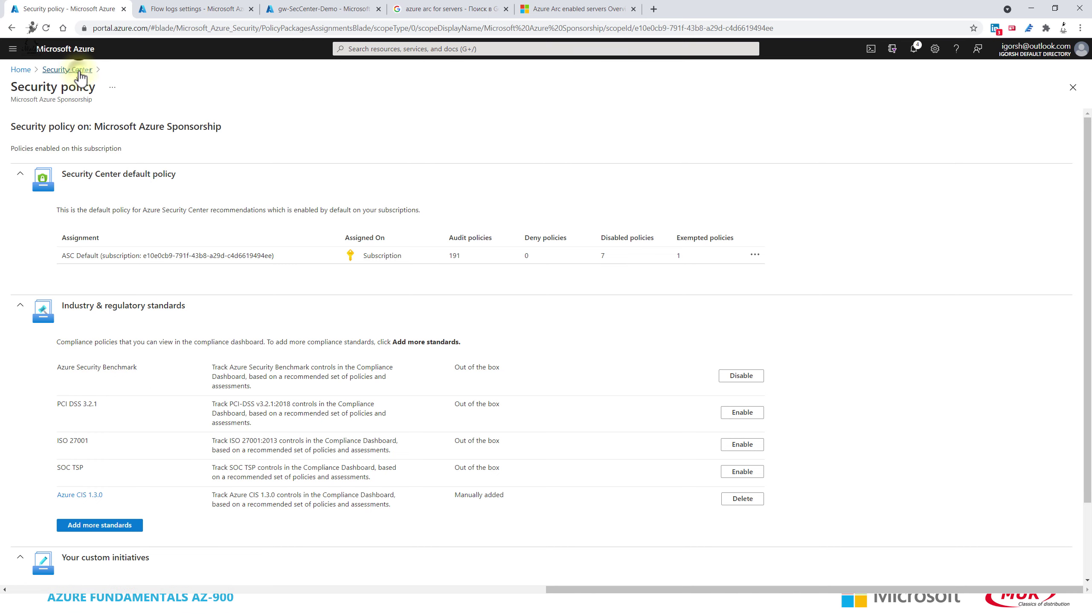
{"action": "left_click", "coordinate": [67, 69]}
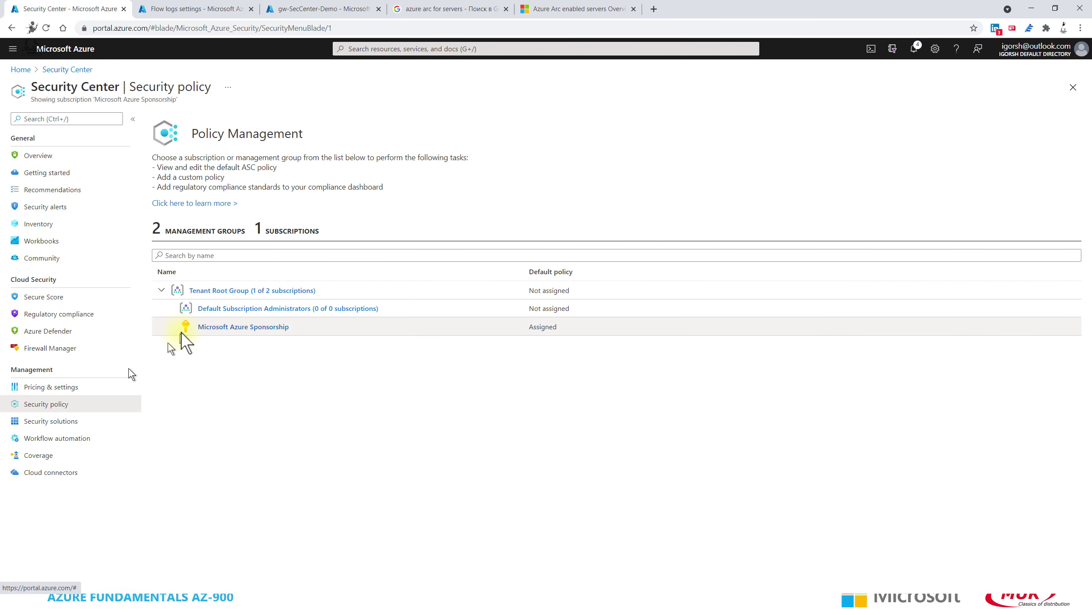
Open the regulatory compliance dashboard and expand the Network Security group and its NS.1 internal traffic control to view the assessments.
{"action": "left_click", "coordinate": [88, 313]}
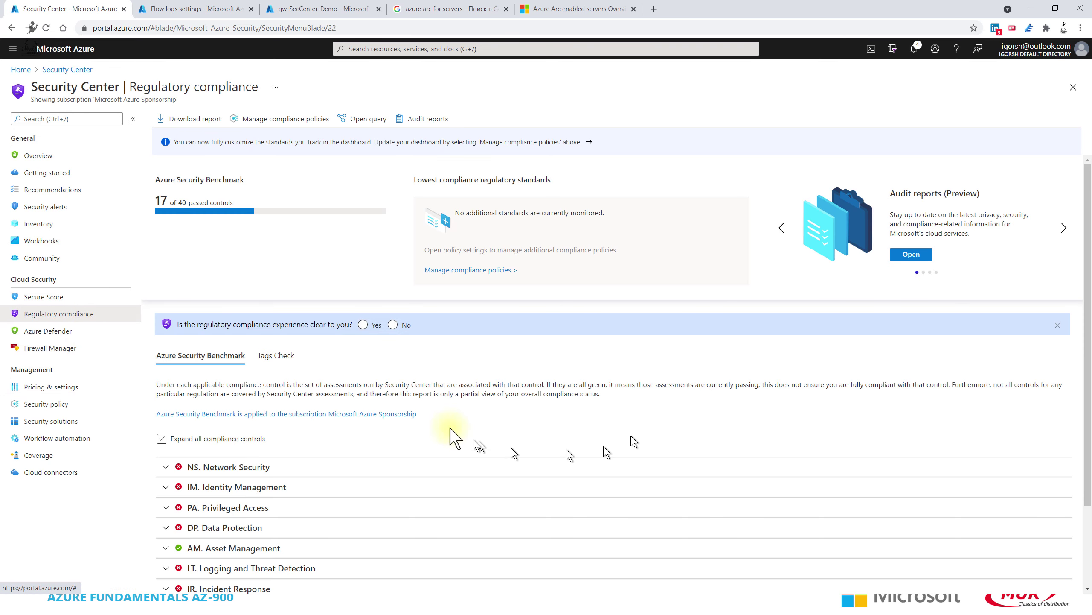
{"action": "scroll", "coordinate": [456, 429], "scroll_direction": "down", "scroll_amount": 1}
{"action": "scroll", "coordinate": [253, 390], "scroll_direction": "down", "scroll_amount": 1}
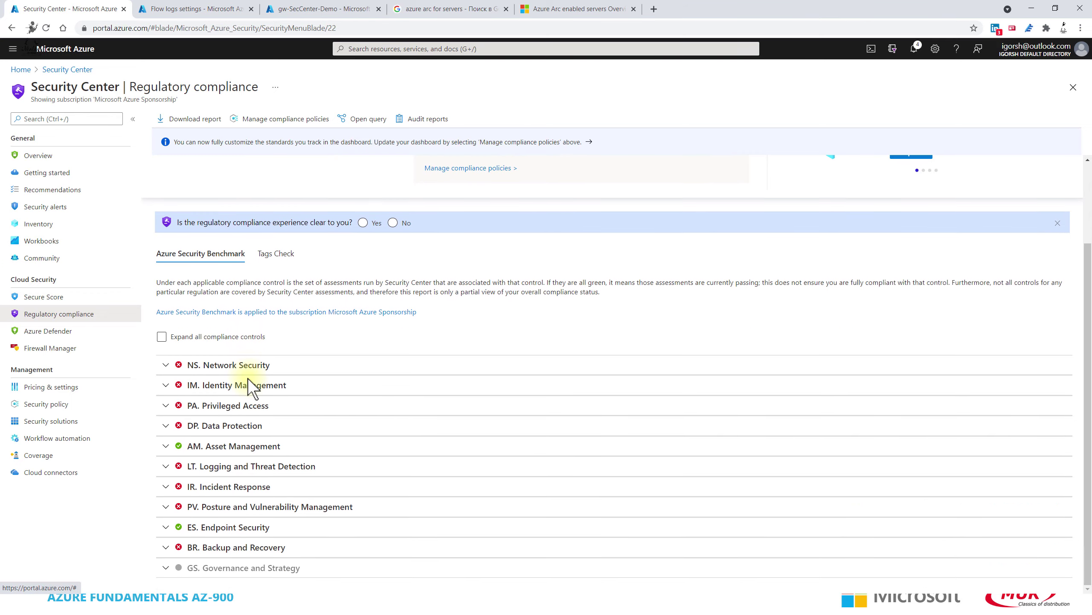
{"action": "left_click", "coordinate": [163, 366]}
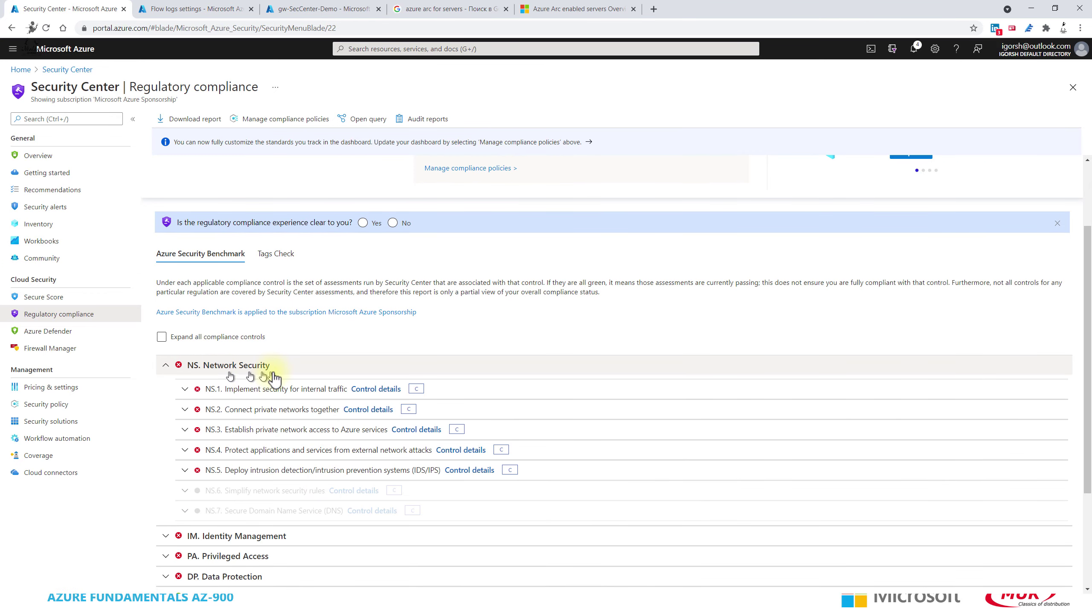
{"action": "left_click", "coordinate": [185, 390]}
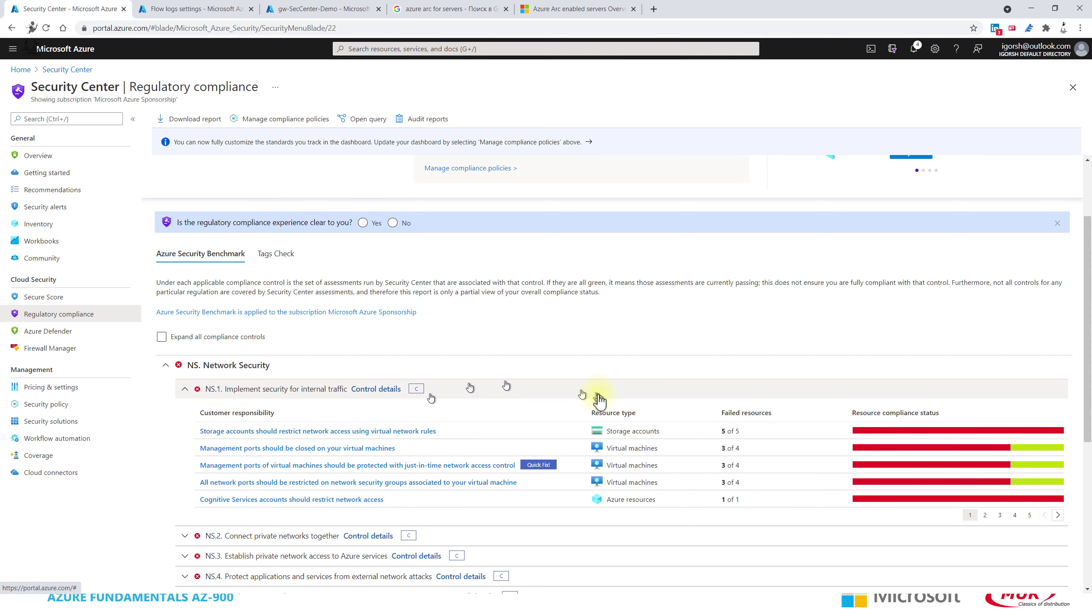
From the resource inventory, inspect the saindexingpoc storage account's "Storage account public access should be disallowed" recommendation, and return to the inventory.
{"action": "left_click", "coordinate": [73, 224]}
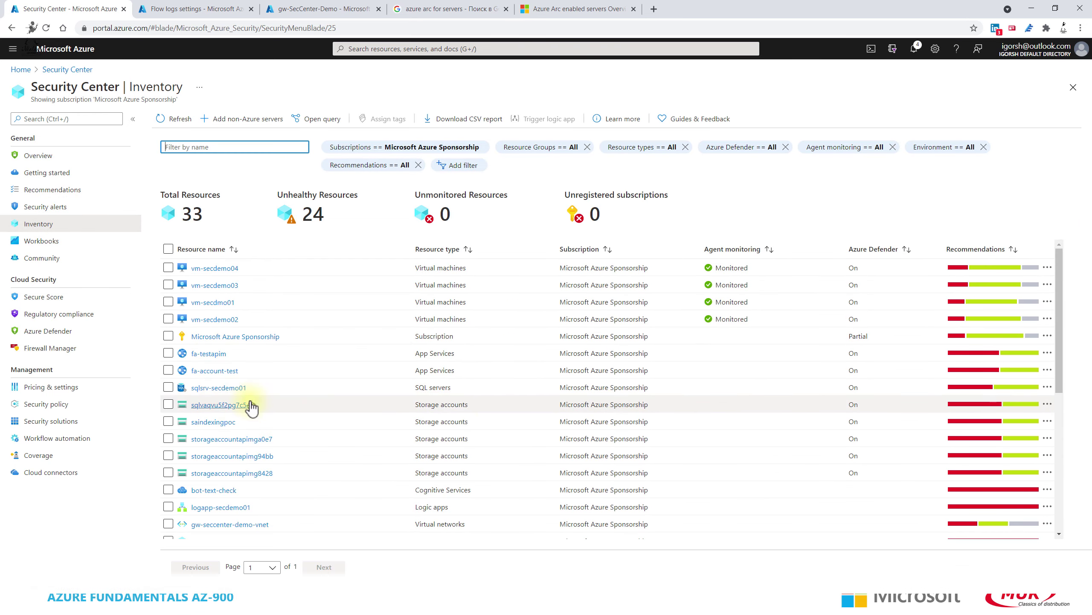
{"action": "left_click", "coordinate": [227, 422]}
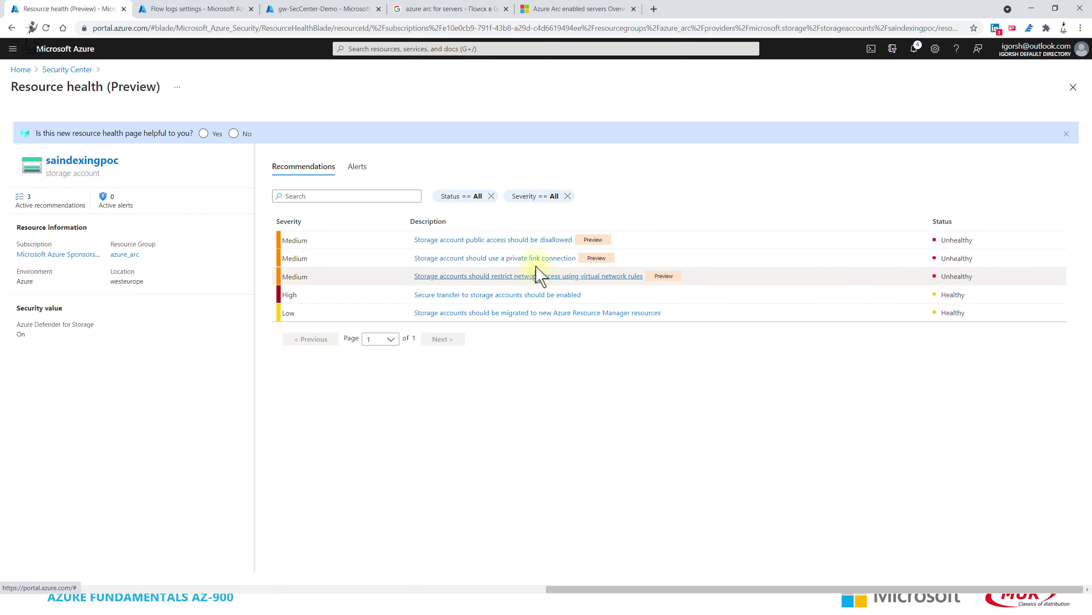
{"action": "left_click", "coordinate": [537, 246]}
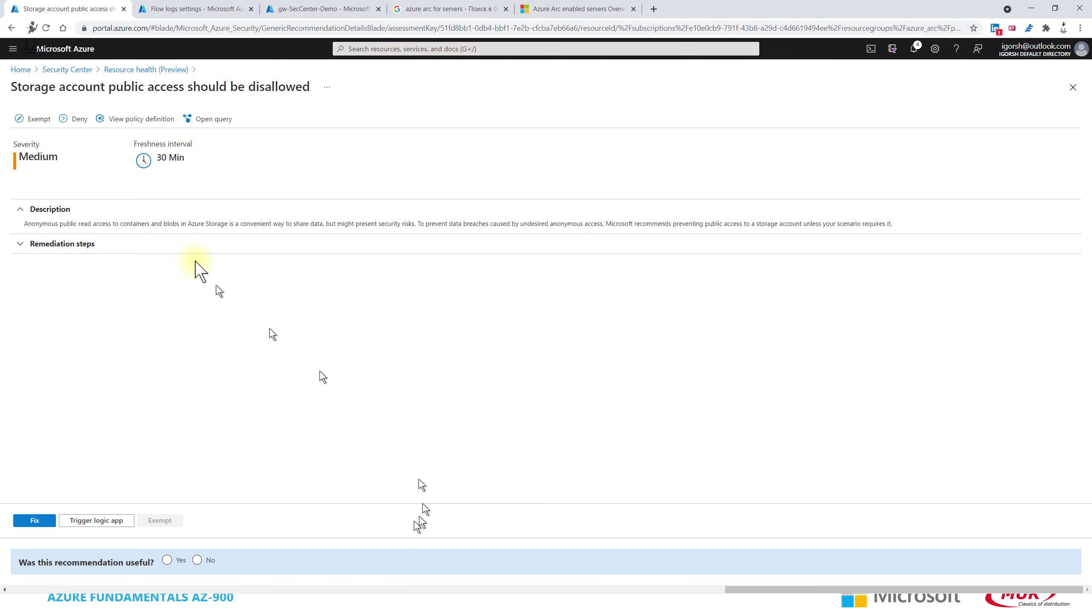
{"action": "left_click", "coordinate": [67, 69]}
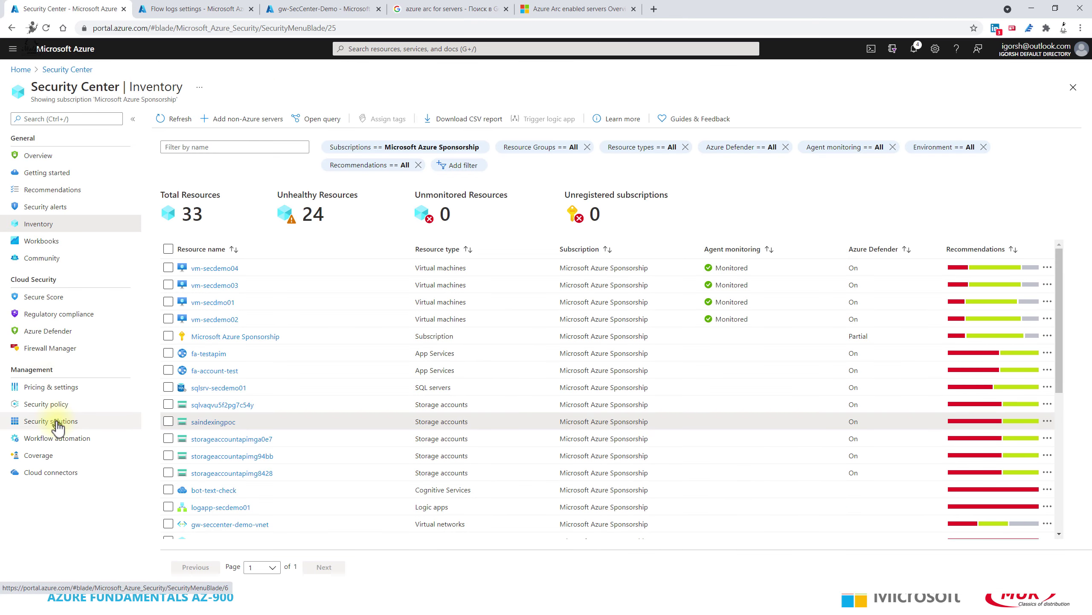
Return to the regulatory compliance dashboard and expand the Identity Management controls of the Azure Security Benchmark for review.
{"action": "left_click", "coordinate": [59, 314]}
{"action": "scroll", "coordinate": [172, 387], "scroll_direction": "down", "scroll_amount": 10}
{"action": "left_click", "coordinate": [167, 383]}
{"action": "scroll", "coordinate": [396, 454], "scroll_direction": "down", "scroll_amount": 4}
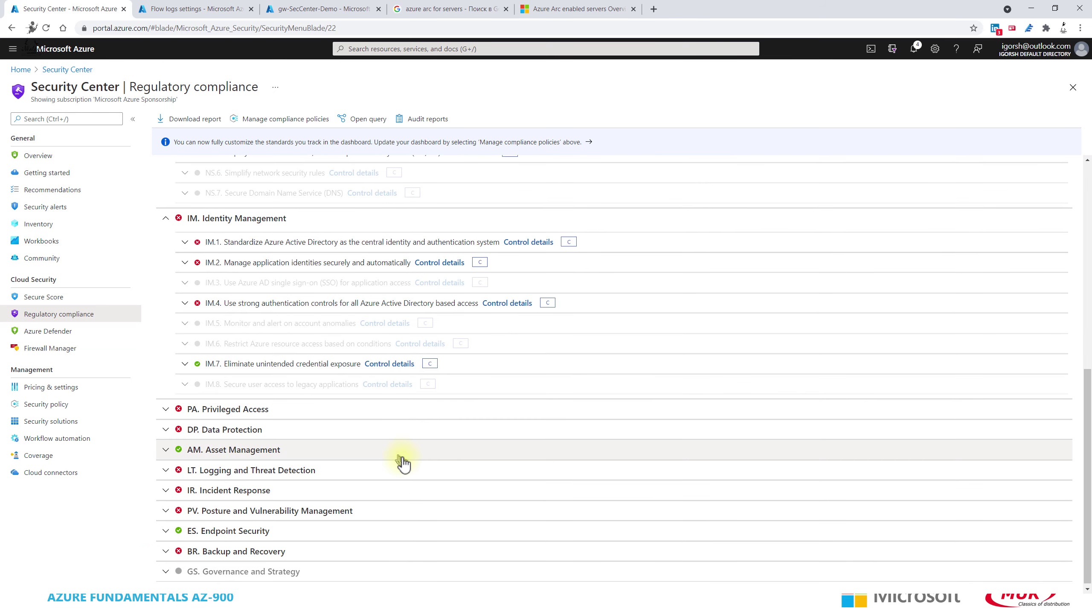
{"action": "scroll", "coordinate": [460, 344], "scroll_direction": "up", "scroll_amount": 8}
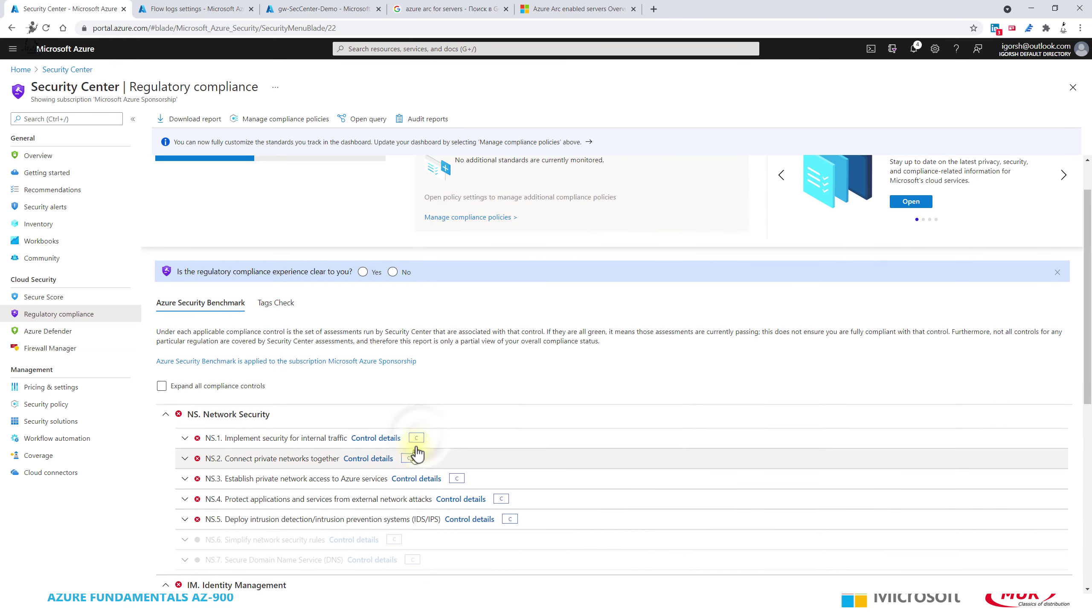
Expand the NS.1 and NS.2 network security controls for review, read the NS.1 control details, and close them.
{"action": "left_click", "coordinate": [417, 440]}
{"action": "scroll", "coordinate": [516, 430], "scroll_direction": "down", "scroll_amount": 4}
{"action": "left_click", "coordinate": [376, 265]}
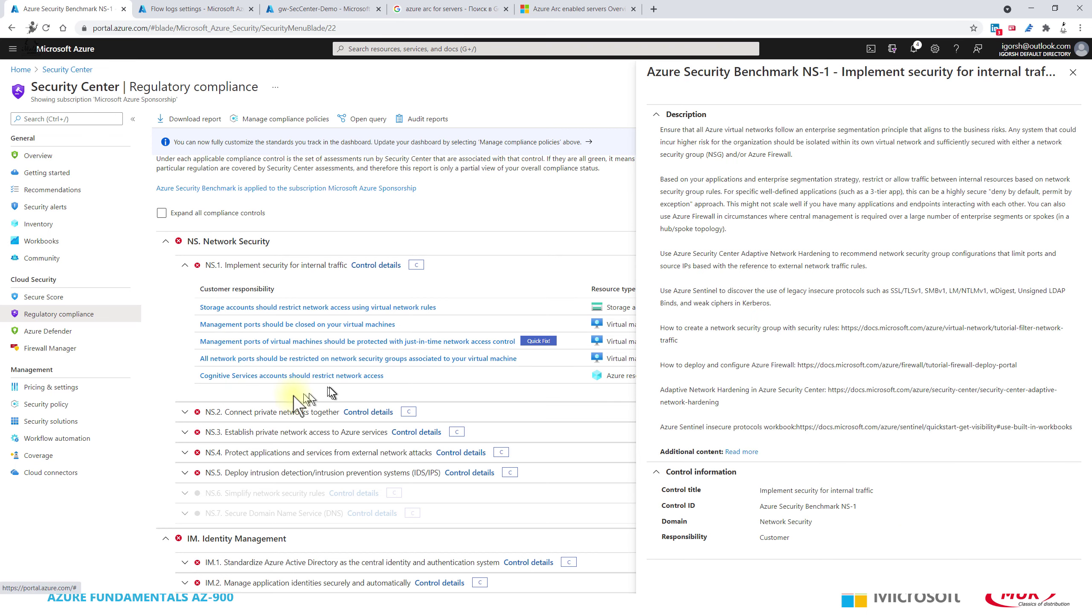
{"action": "left_click", "coordinate": [185, 411]}
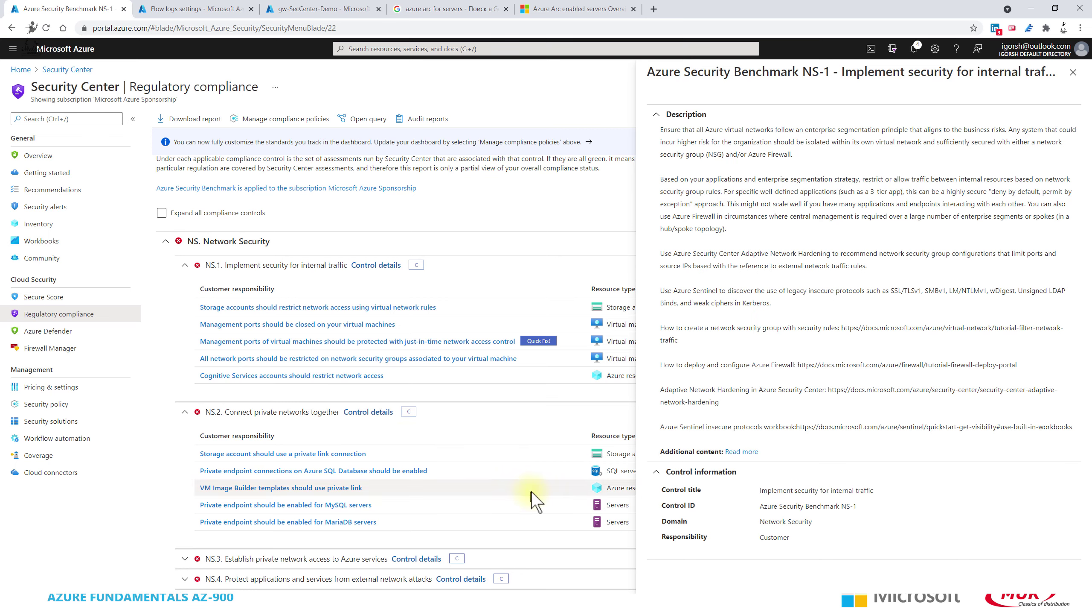
{"action": "left_click", "coordinate": [1073, 72]}
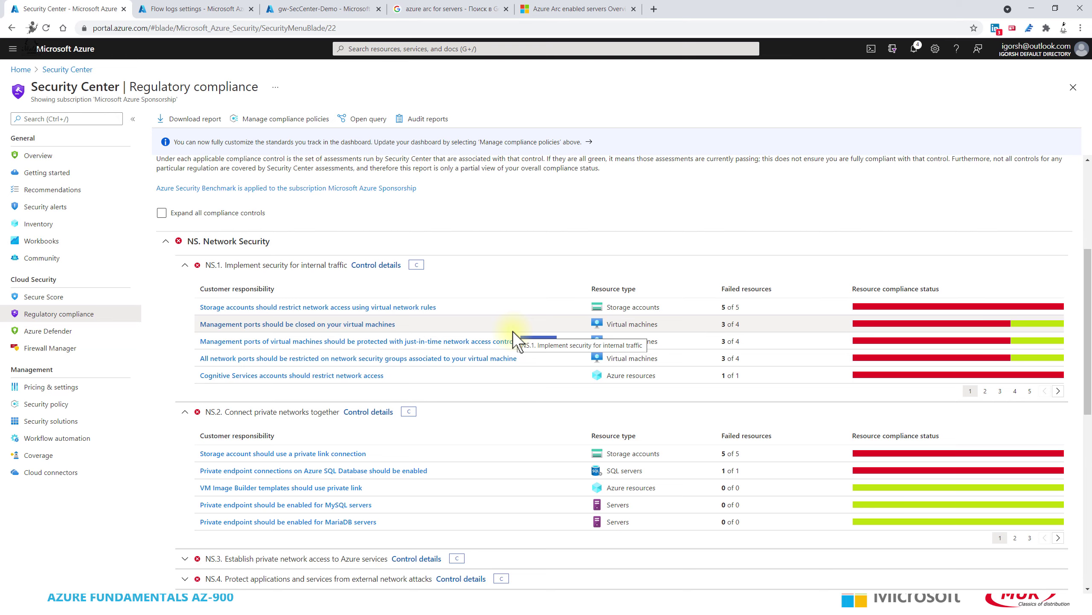
View the second page of assessments under the NS.1 internal traffic control.
{"action": "scroll", "coordinate": [677, 381], "scroll_direction": "up", "scroll_amount": 5}
{"action": "scroll", "coordinate": [677, 382], "scroll_direction": "down", "scroll_amount": 4}
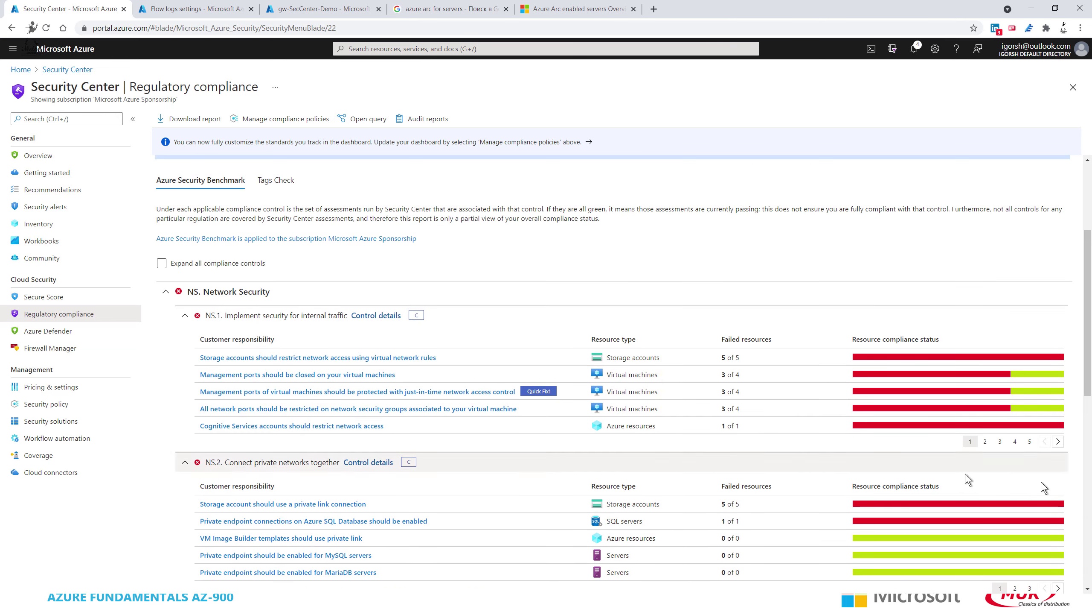
{"action": "left_click", "coordinate": [1060, 441]}
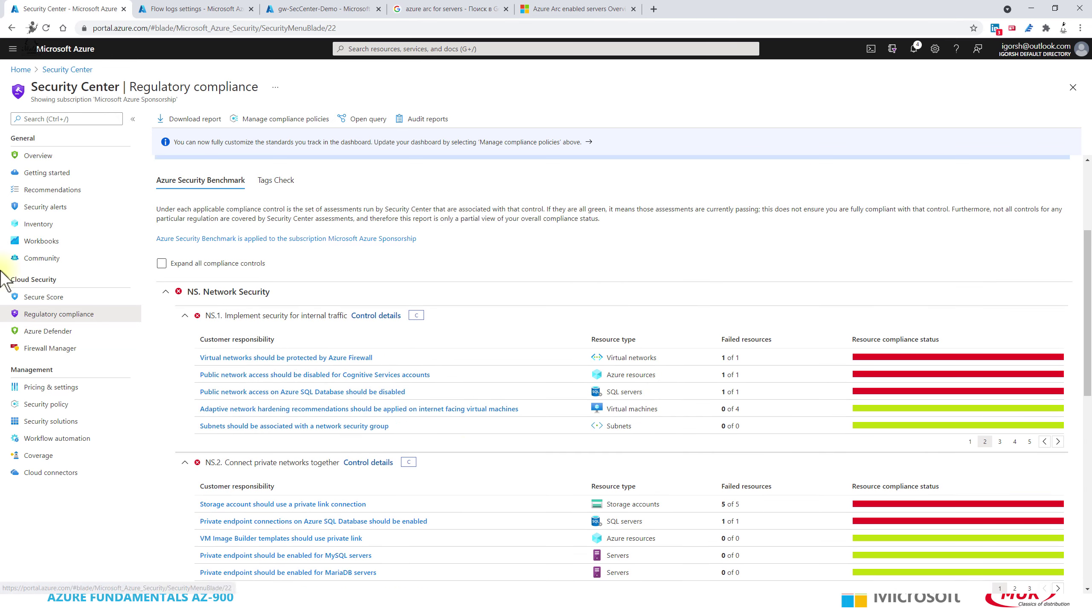
Open the security policy of the Microsoft Azure Sponsorship subscription and view its Tags Check custom initiative.
{"action": "left_click", "coordinate": [73, 335]}
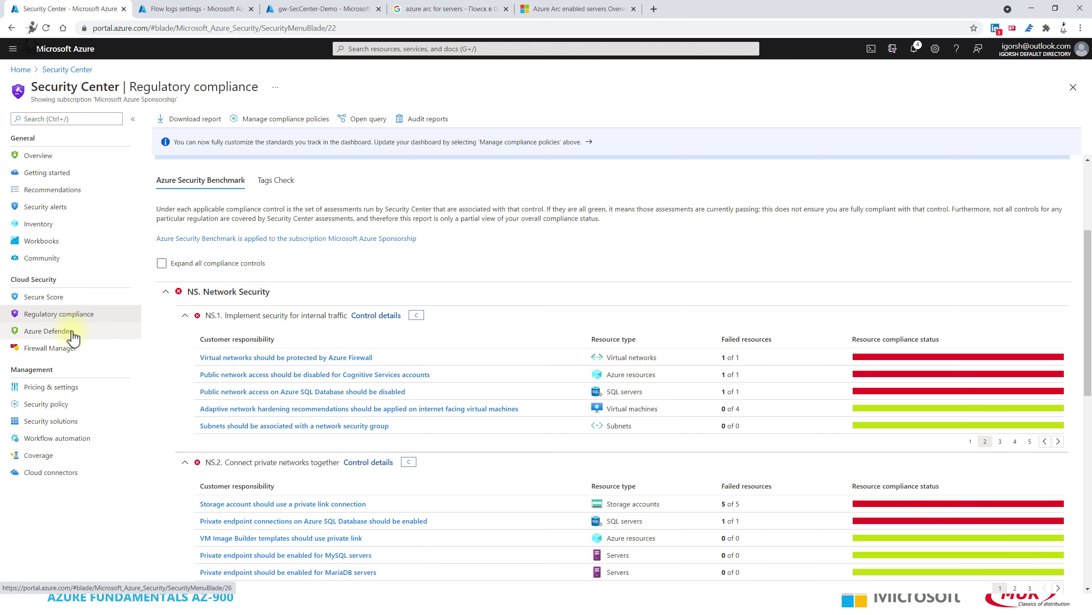
{"action": "left_click", "coordinate": [66, 406]}
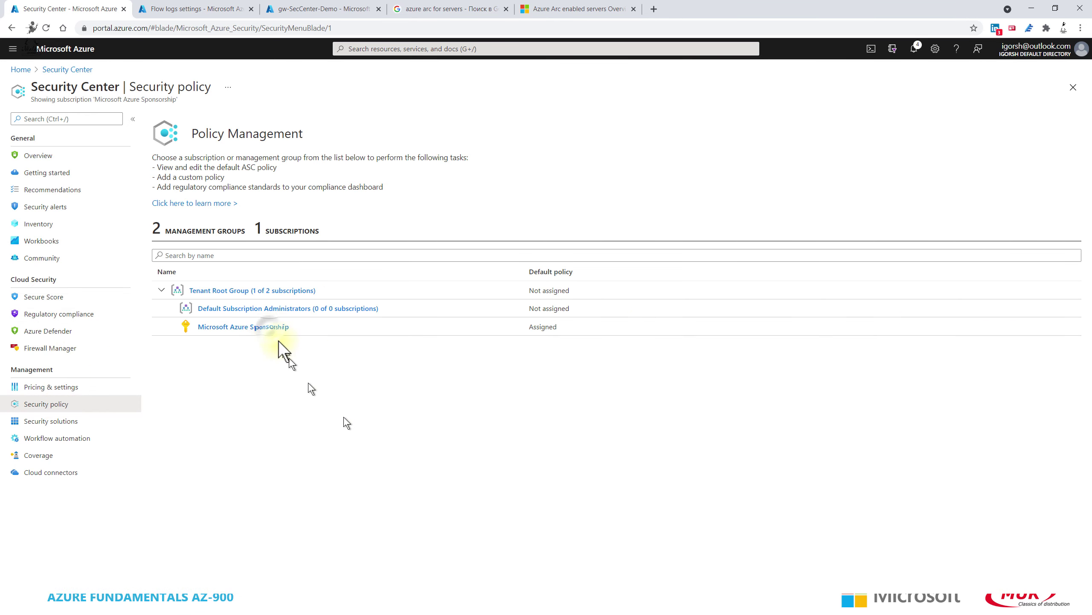
{"action": "left_click", "coordinate": [276, 327]}
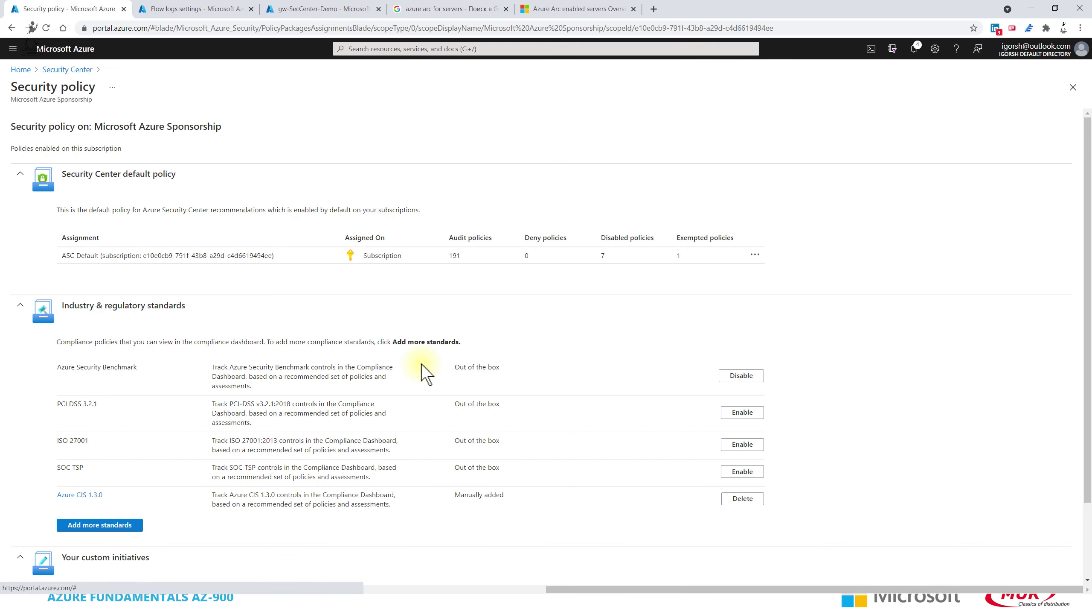
{"action": "scroll", "coordinate": [422, 364], "scroll_direction": "down", "scroll_amount": 2}
{"action": "left_click", "coordinate": [81, 527]}
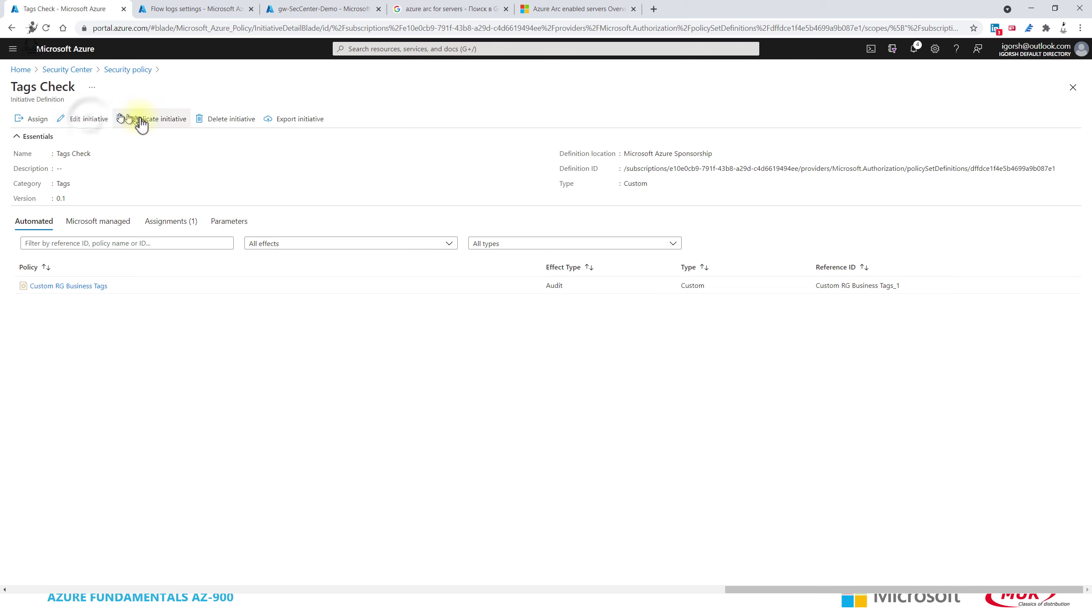
Open the Tags Check initiative for editing, review the Custom RG Business Tags policy's details and parameters, and close the details.
{"action": "left_click", "coordinate": [89, 119]}
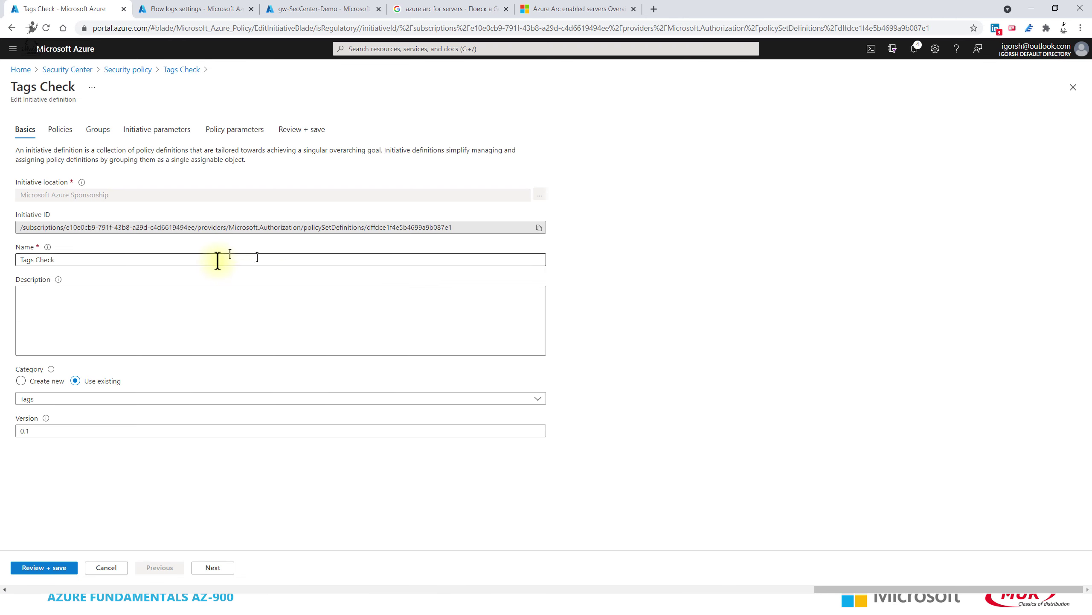
{"action": "left_click", "coordinate": [63, 130]}
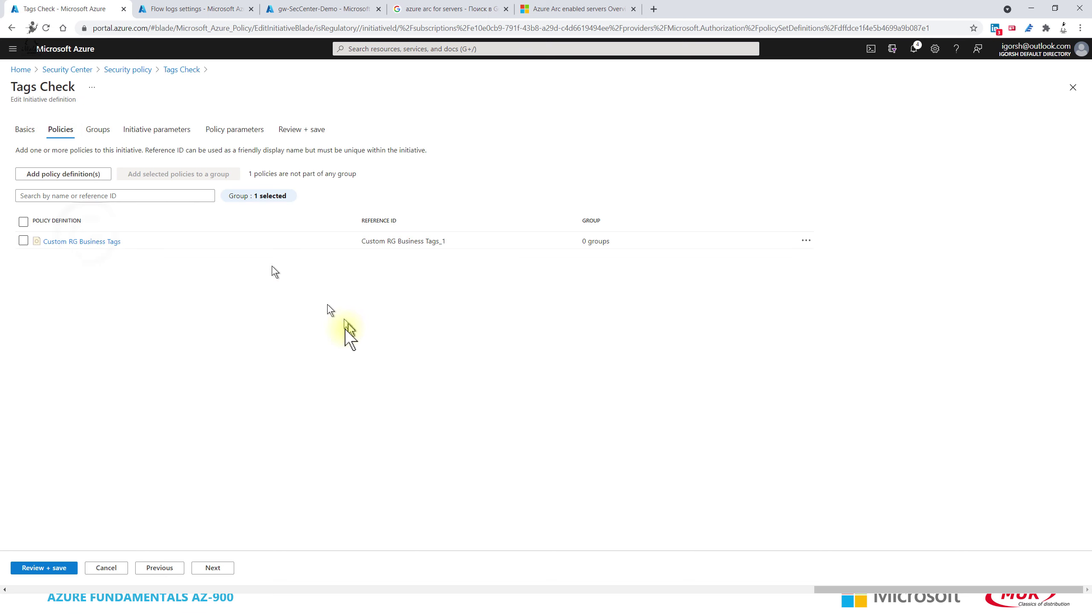
{"action": "left_click", "coordinate": [88, 242]}
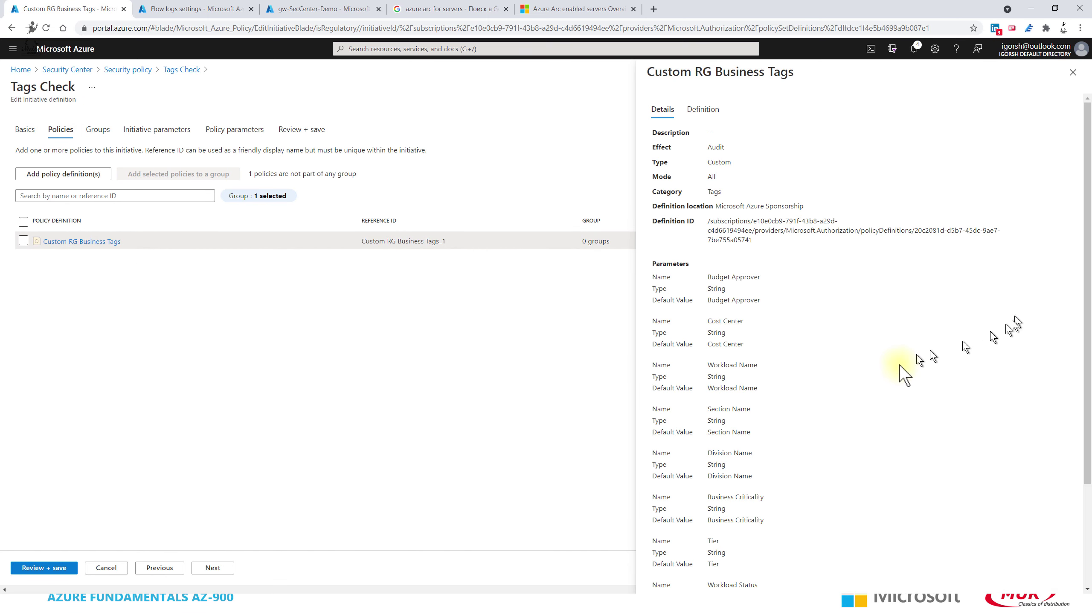
{"action": "scroll", "coordinate": [813, 365], "scroll_direction": "down", "scroll_amount": 3}
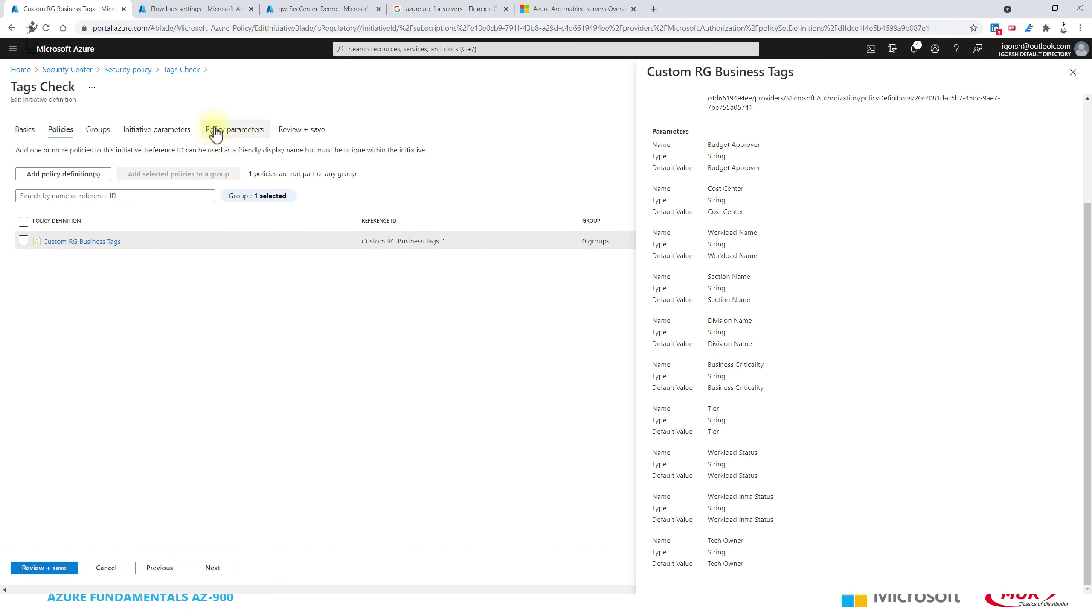
{"action": "scroll", "coordinate": [798, 370], "scroll_direction": "up", "scroll_amount": 3}
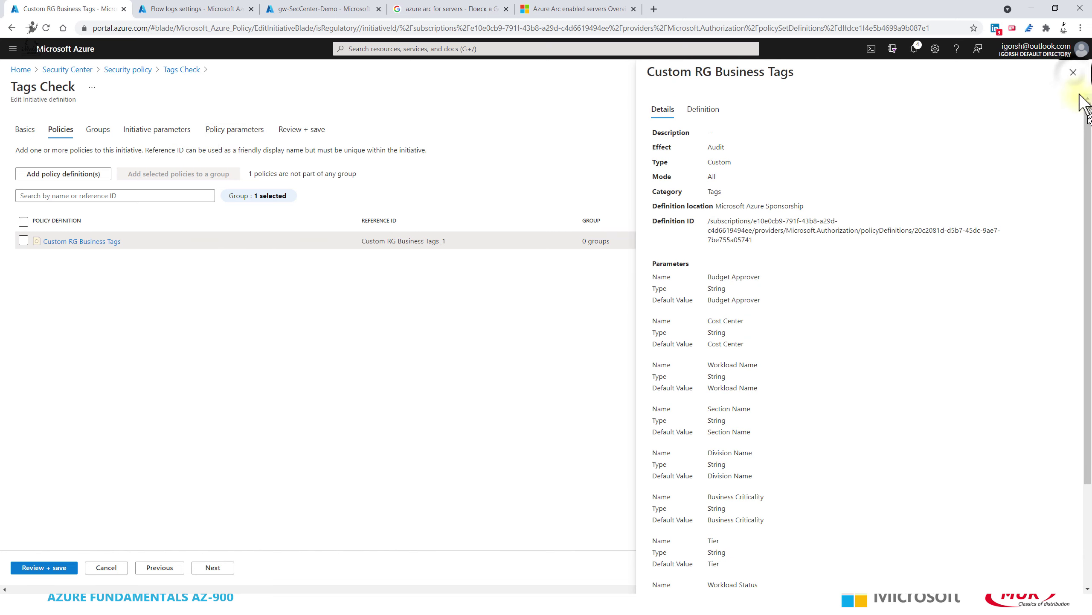
{"action": "left_click", "coordinate": [1073, 73]}
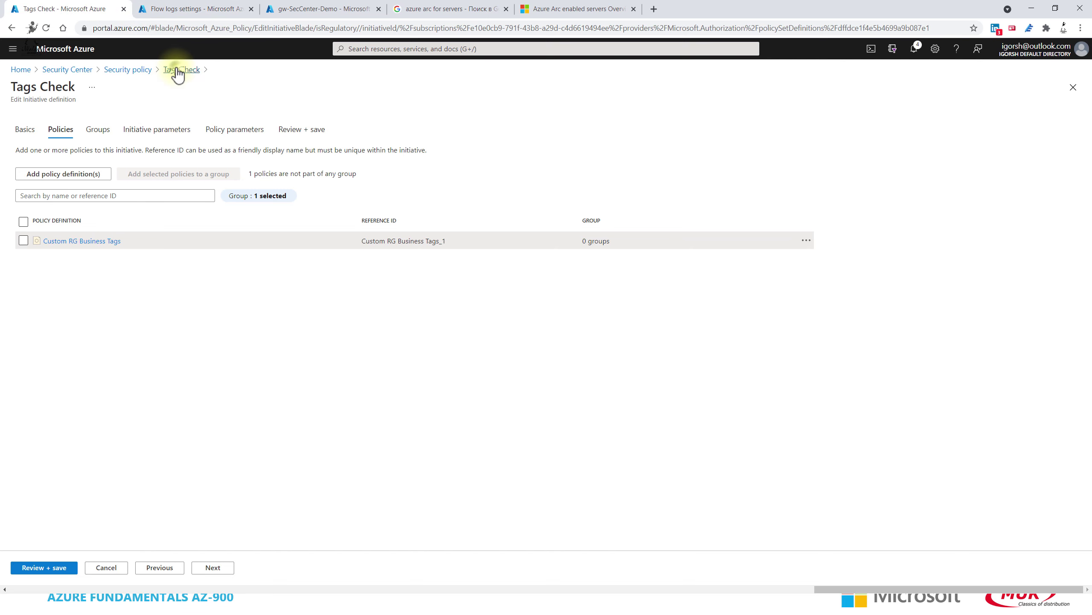
Leave the Tags Check initiative editor unsaved and return to the Security Center regulatory compliance dashboard.
{"action": "left_click", "coordinate": [172, 69]}
{"action": "left_click", "coordinate": [140, 71]}
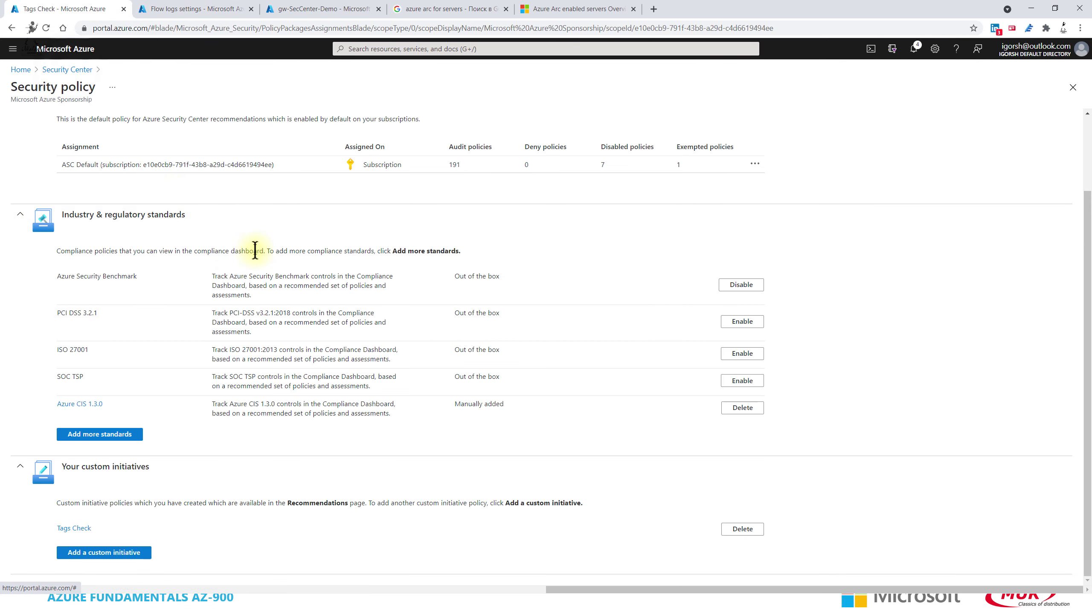
{"action": "left_click", "coordinate": [69, 69]}
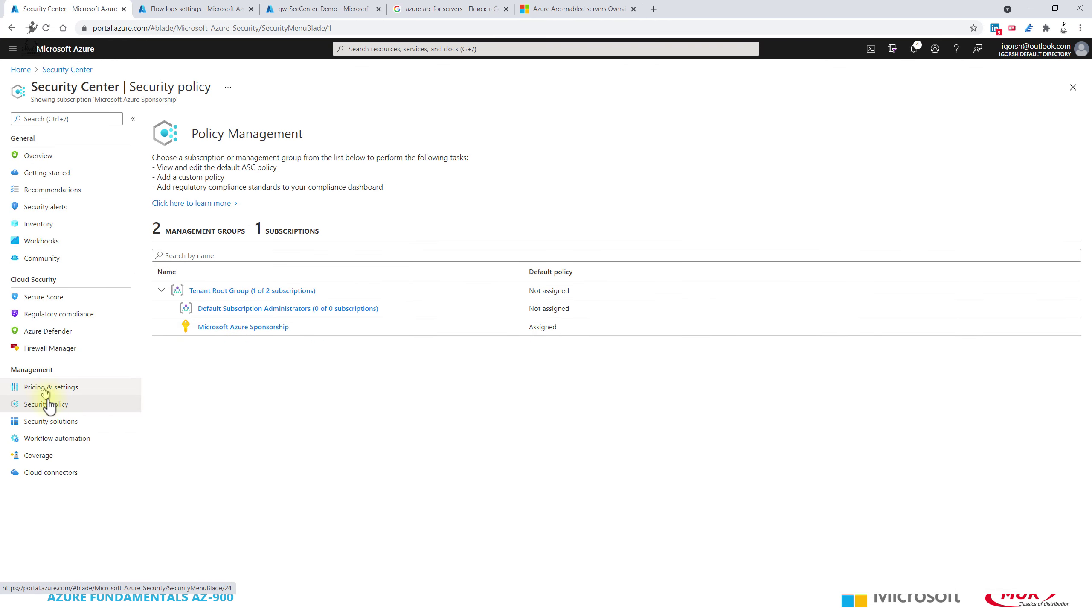
{"action": "left_click", "coordinate": [68, 315]}
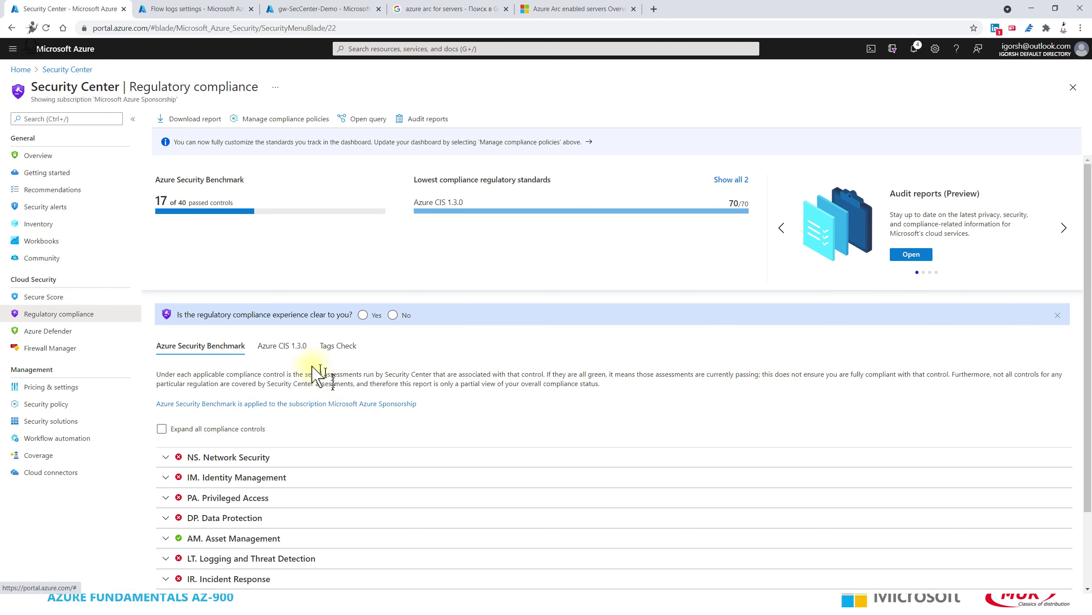
Show the Azure CIS 1.3.0 standard and expand its Identity and Access Management controls for review.
{"action": "left_click", "coordinate": [274, 351]}
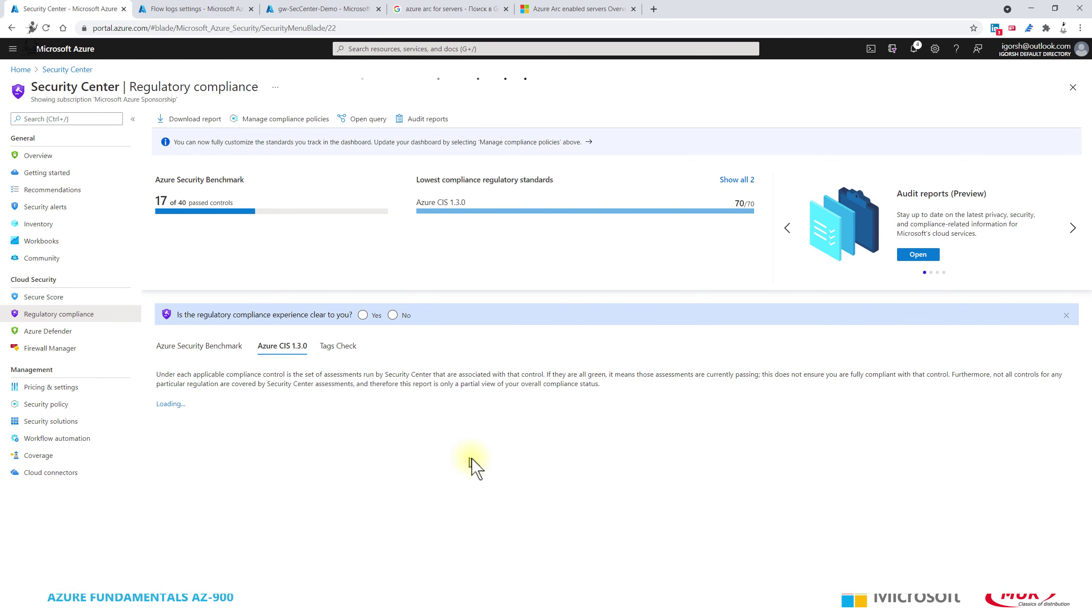
{"action": "scroll", "coordinate": [512, 420], "scroll_direction": "down", "scroll_amount": 1}
{"action": "scroll", "coordinate": [512, 420], "scroll_direction": "down", "scroll_amount": 1}
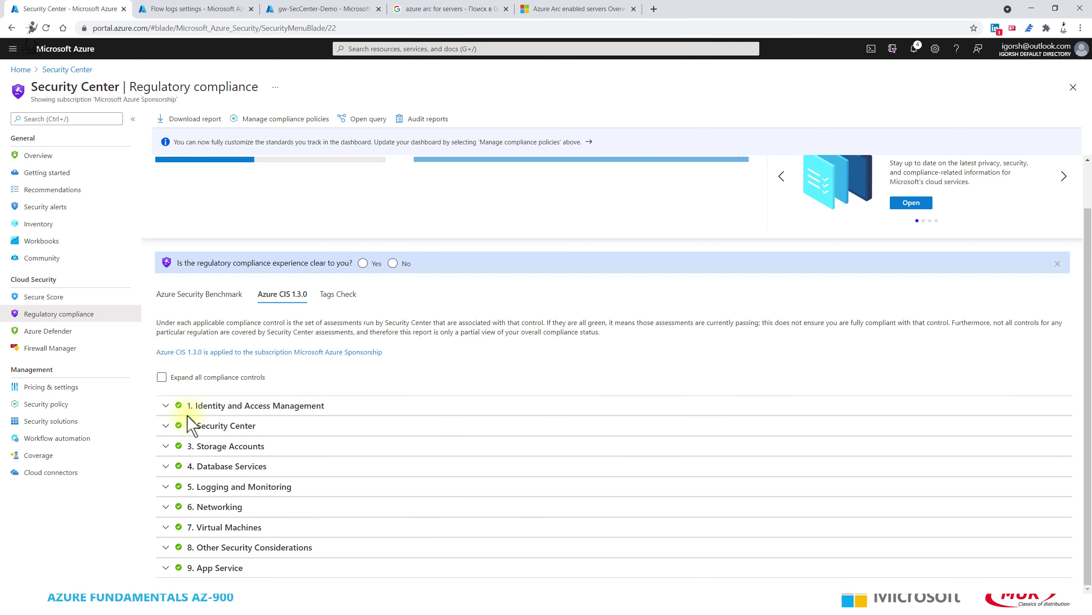
{"action": "left_click", "coordinate": [166, 405]}
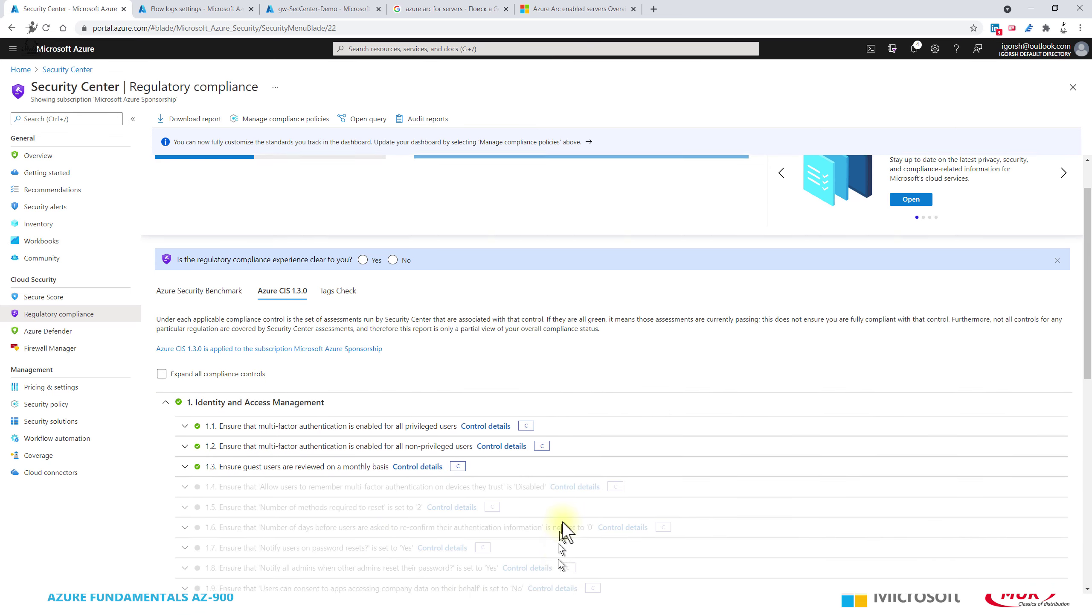
{"action": "scroll", "coordinate": [215, 388], "scroll_direction": "down", "scroll_amount": 4}
{"action": "scroll", "coordinate": [207, 373], "scroll_direction": "up", "scroll_amount": 1}
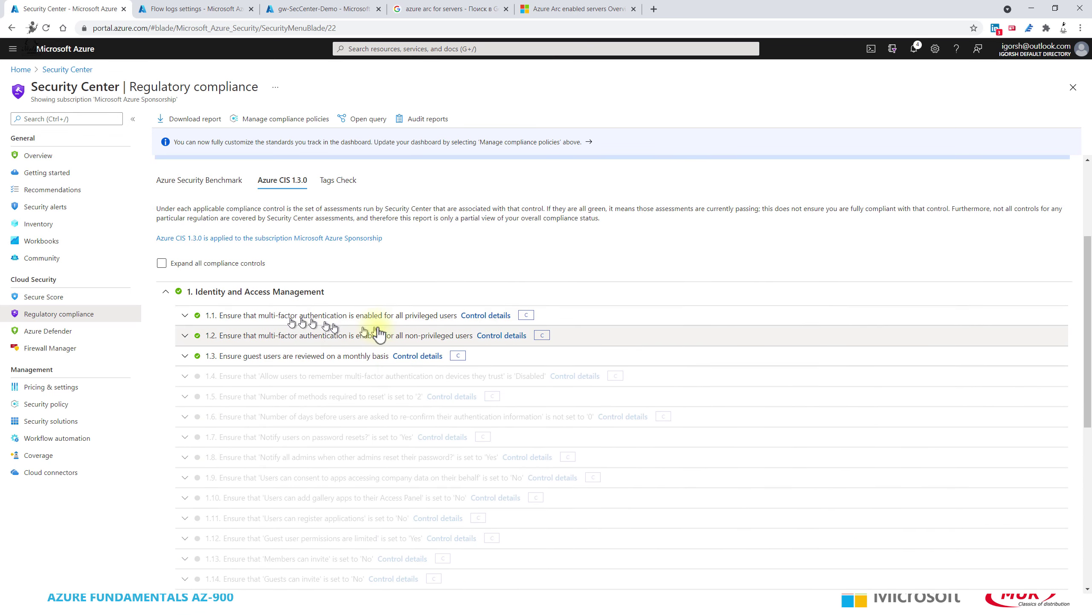
Expand the Tags Check compliance standard, try to open its Custom RG Business Tags assessment, and go back to the dashboard.
{"action": "left_click", "coordinate": [337, 180]}
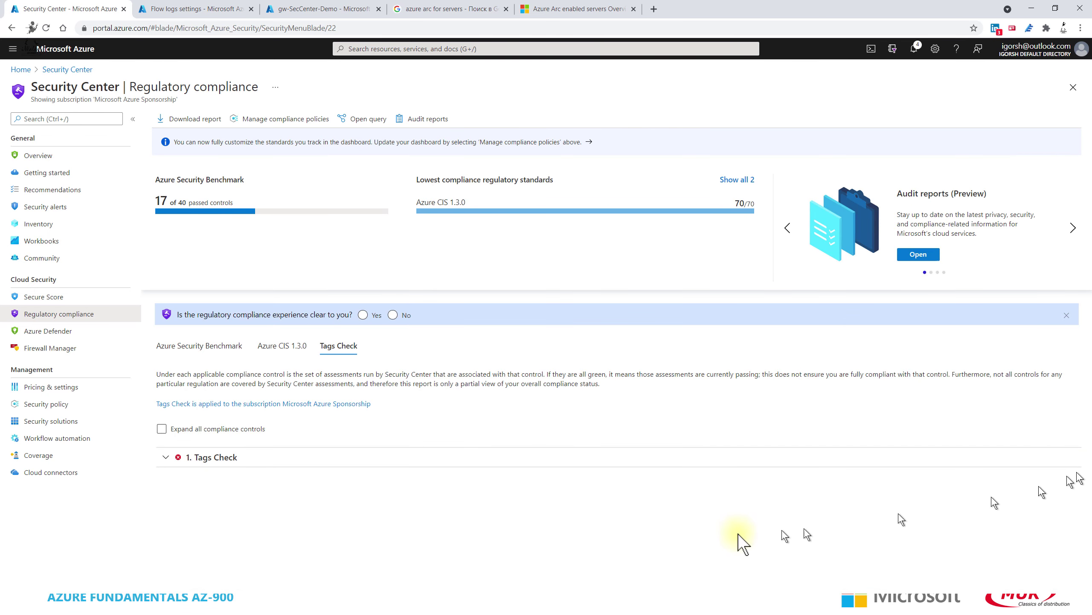
{"action": "left_click", "coordinate": [176, 458]}
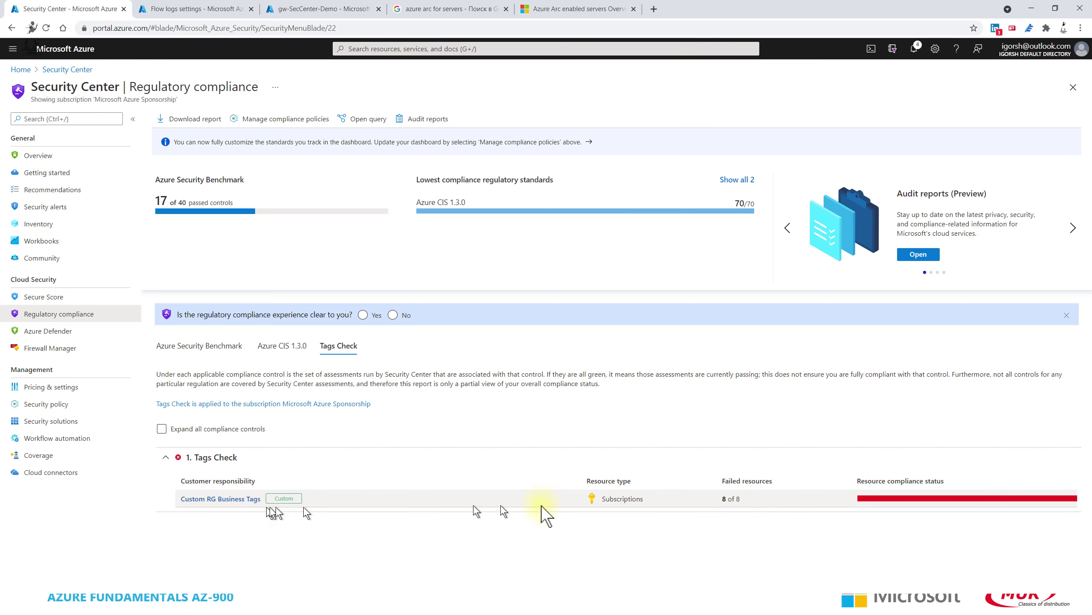
{"action": "left_click", "coordinate": [241, 500]}
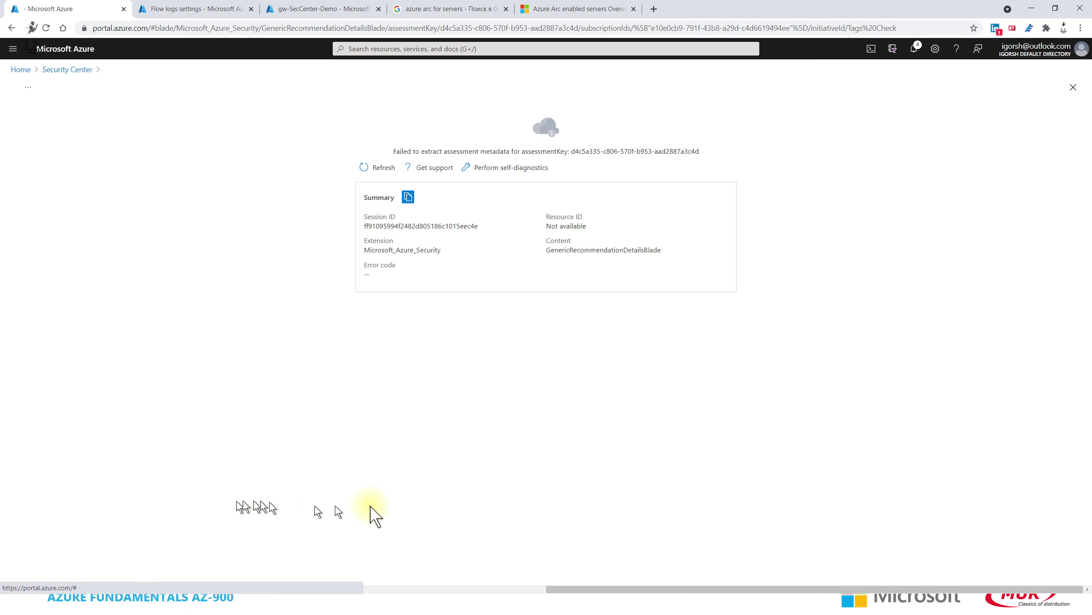
{"action": "left_click", "coordinate": [13, 27]}
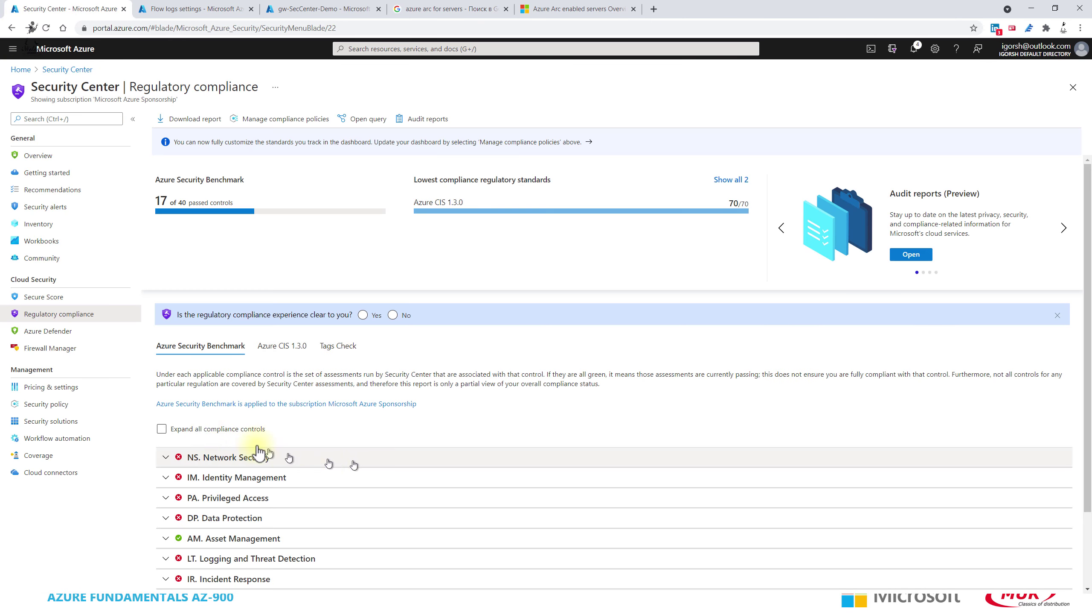
Expand the Tags Check standard again and examine the failed resources for Custom RG Business Tags.
{"action": "left_click", "coordinate": [346, 349]}
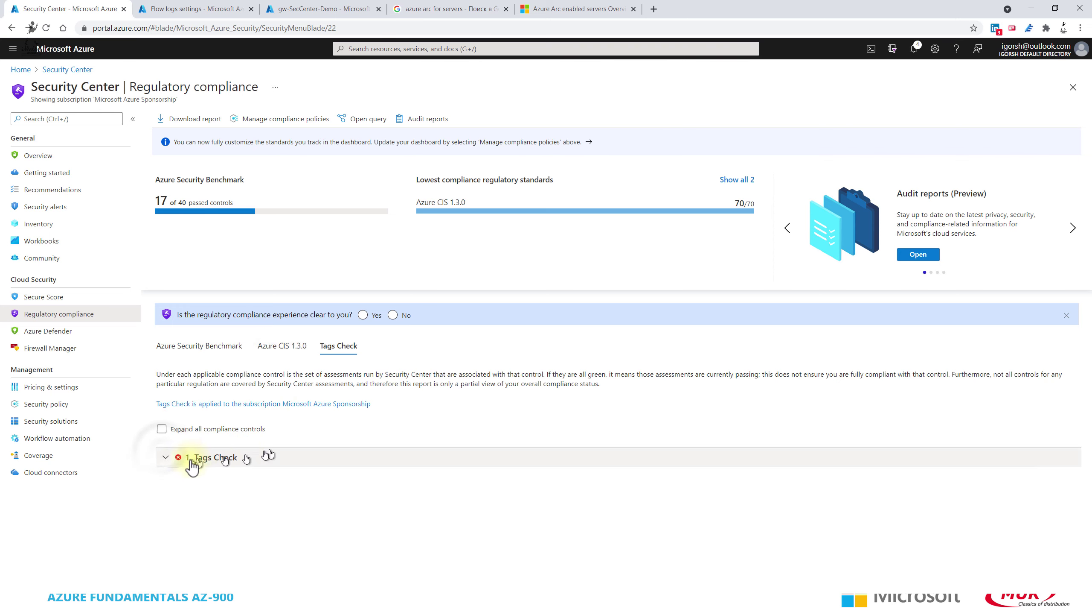
{"action": "left_click", "coordinate": [165, 457]}
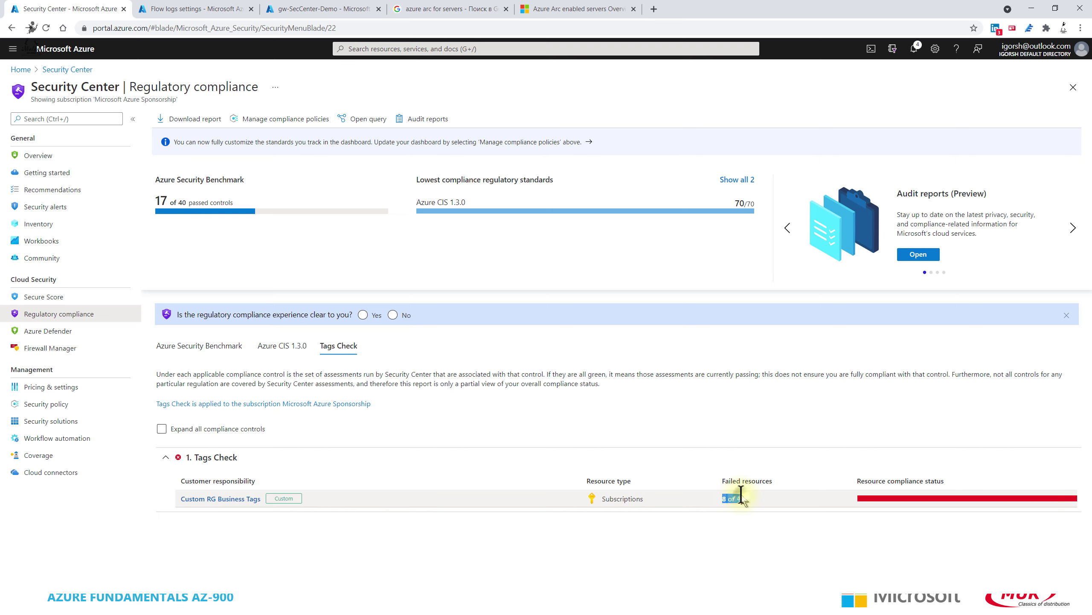
{"action": "left_click_drag", "start_coordinate": [717, 499], "coordinate": [724, 498]}
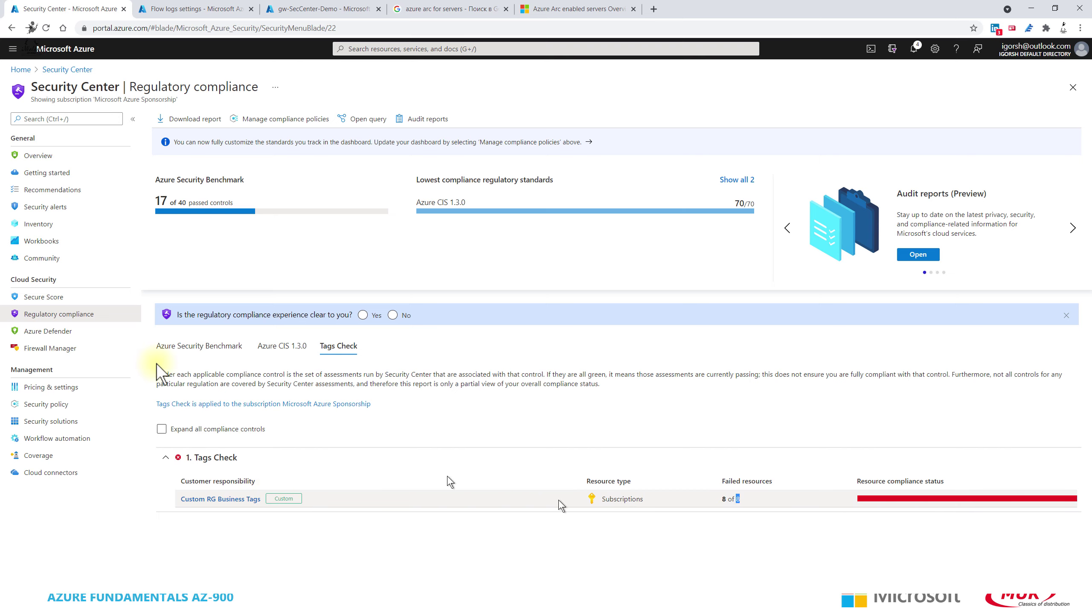
Return to Security Center and open the security policy page for the Microsoft Azure Sponsorship subscription.
{"action": "left_click", "coordinate": [75, 70]}
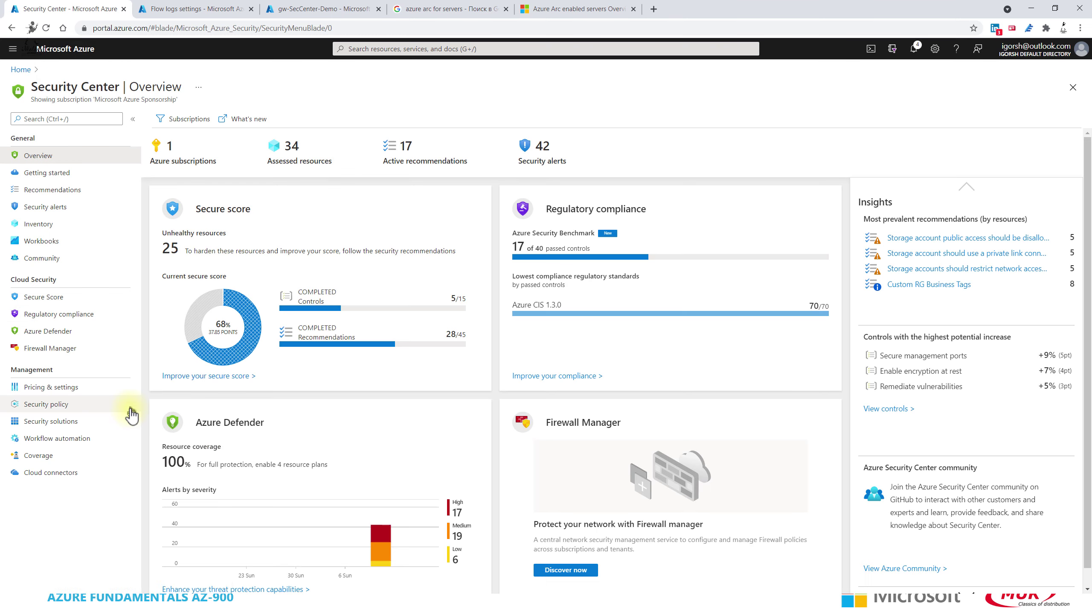
{"action": "left_click", "coordinate": [69, 405]}
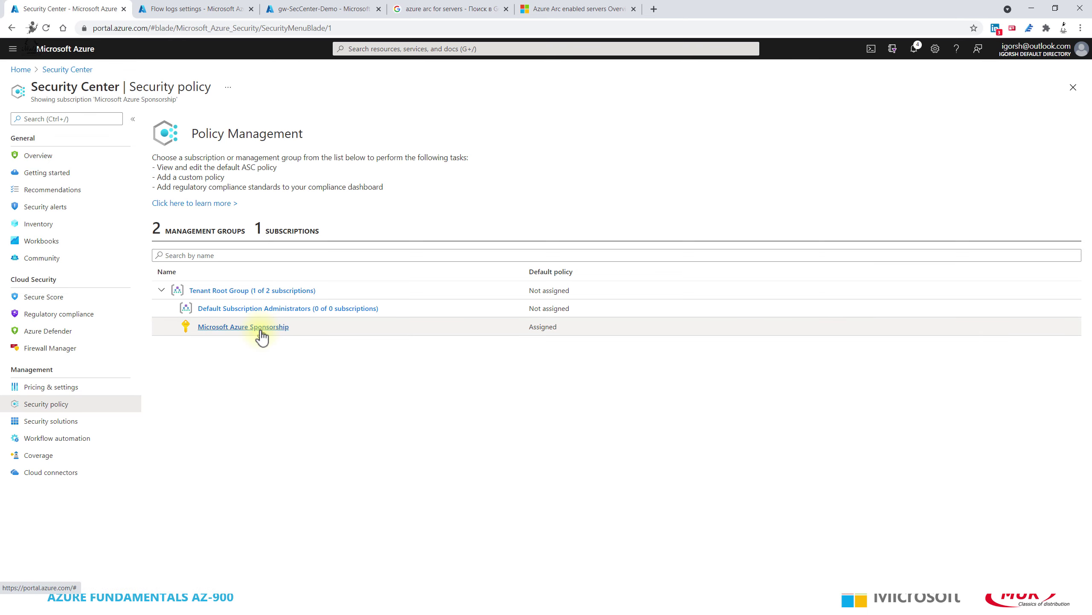
{"action": "left_click", "coordinate": [258, 329]}
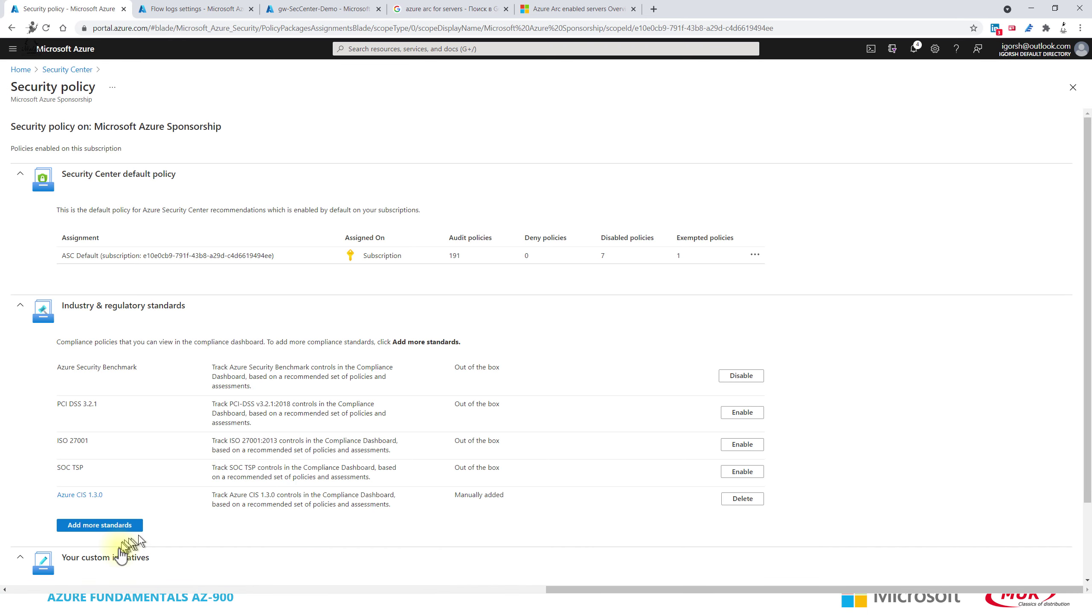
In the browser tab showing the flow logs settings, search the portal for "poli" and open the Policy service.
{"action": "left_click", "coordinate": [241, 9]}
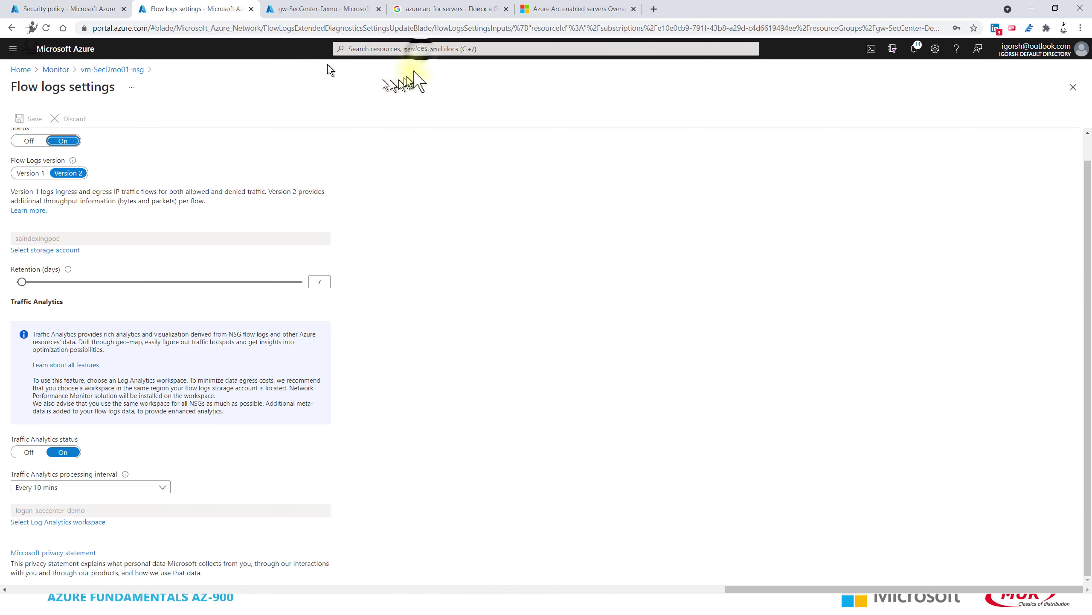
{"action": "left_click", "coordinate": [420, 49]}
{"action": "type", "text": "poli"}
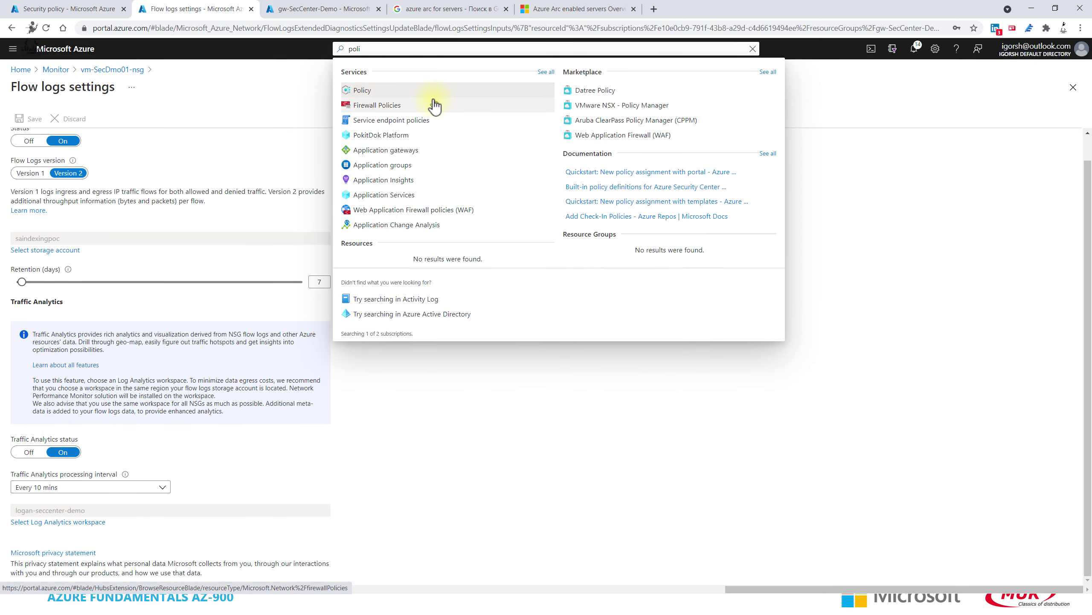
{"action": "left_click", "coordinate": [438, 91]}
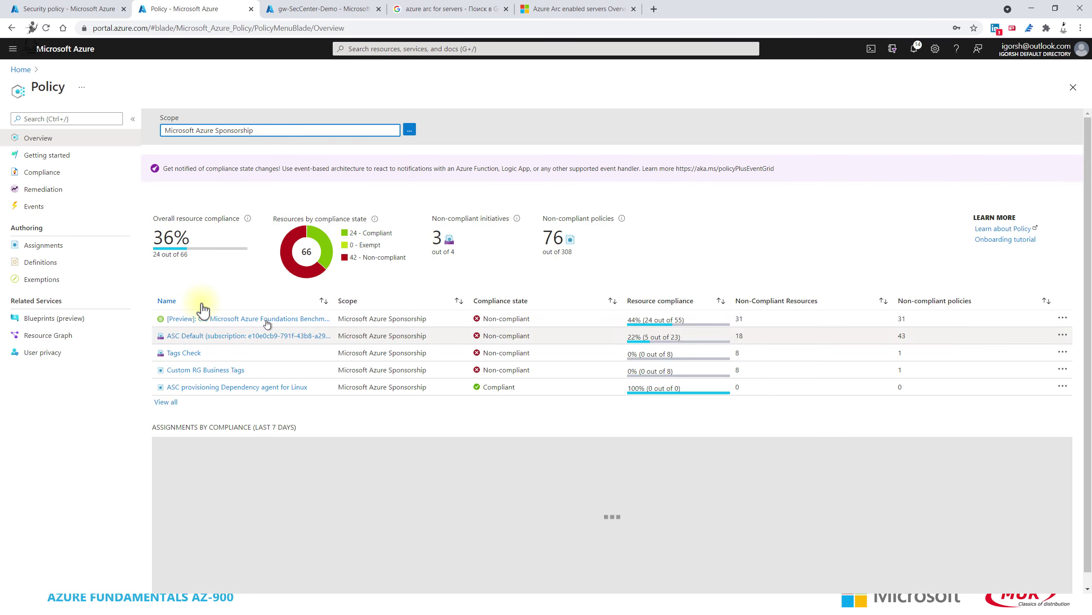
From the policy definitions, open the Tags Check initiative for editing.
{"action": "left_click", "coordinate": [45, 264]}
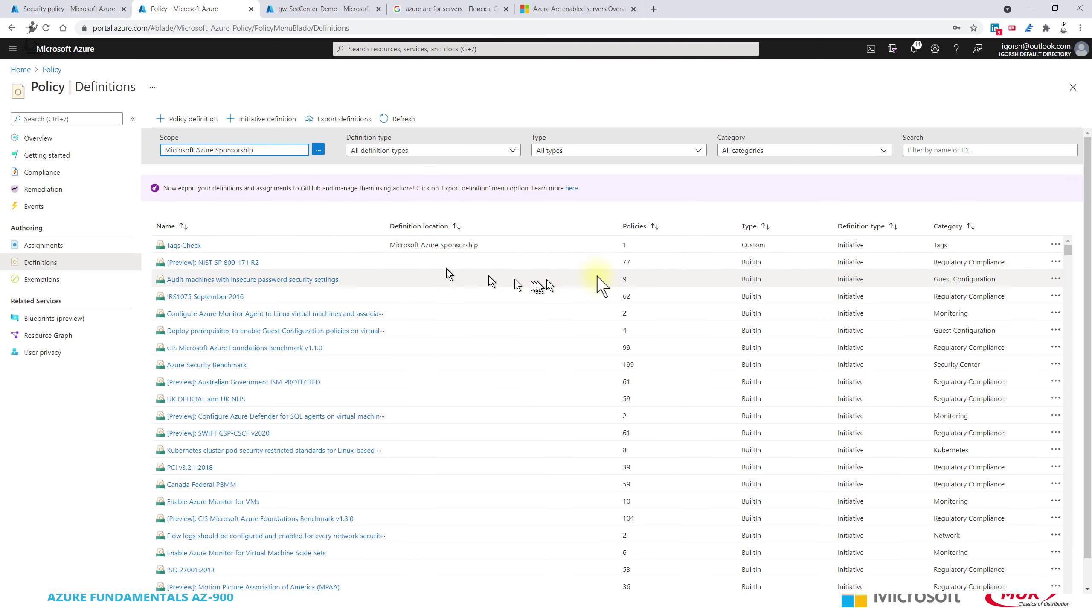
{"action": "left_click", "coordinate": [184, 246]}
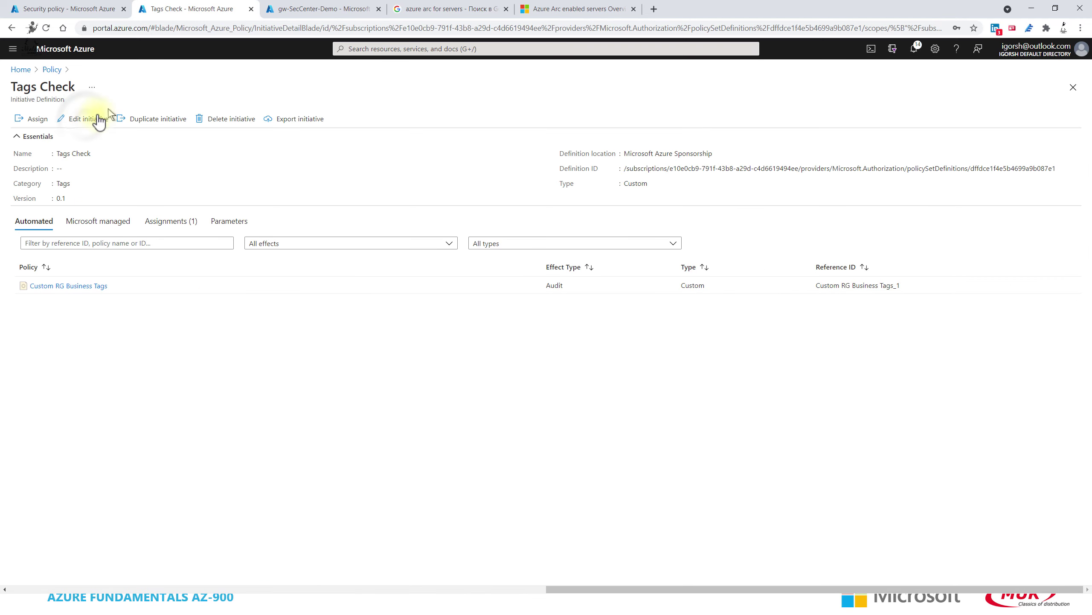
{"action": "left_click", "coordinate": [86, 120]}
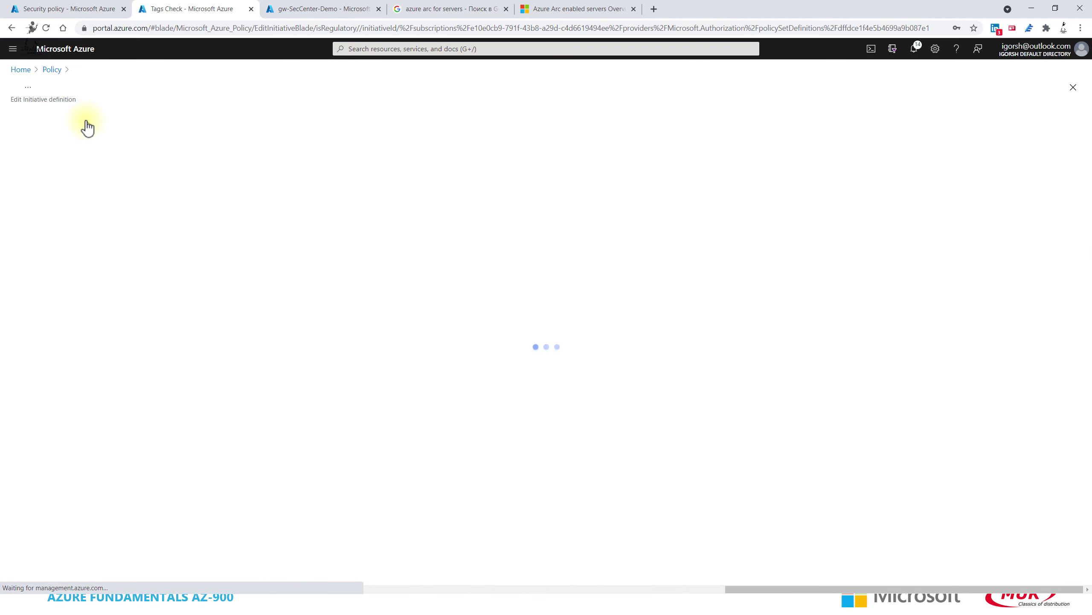
Leave the initiative editor, reopen the Tags Check initiative from Policy, and open its Custom RG Business Tags policy definition.
{"action": "left_click", "coordinate": [53, 70]}
{"action": "left_click", "coordinate": [194, 246]}
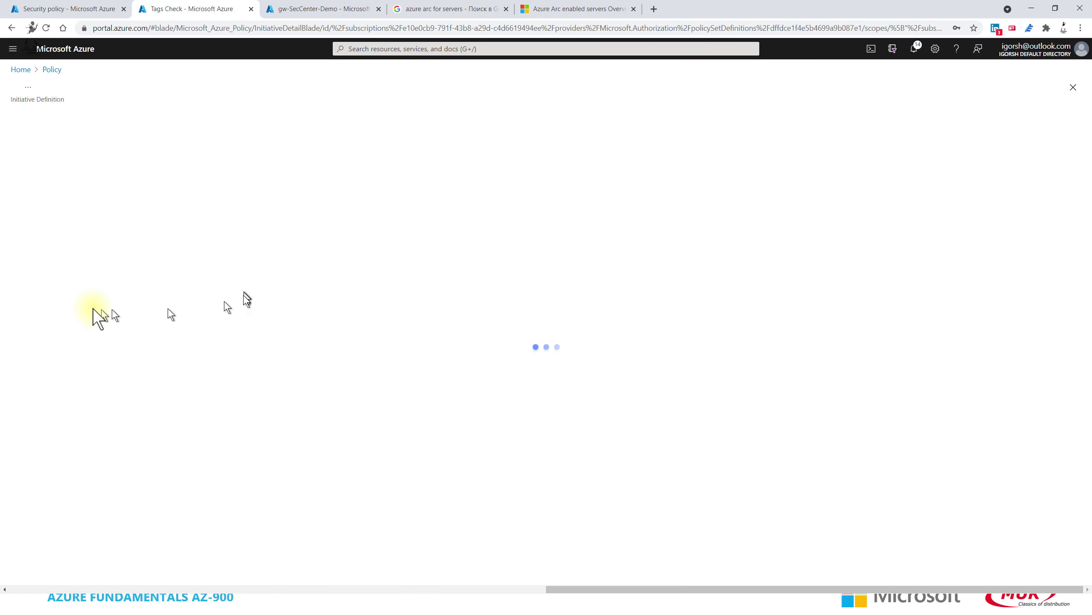
{"action": "left_click", "coordinate": [55, 286]}
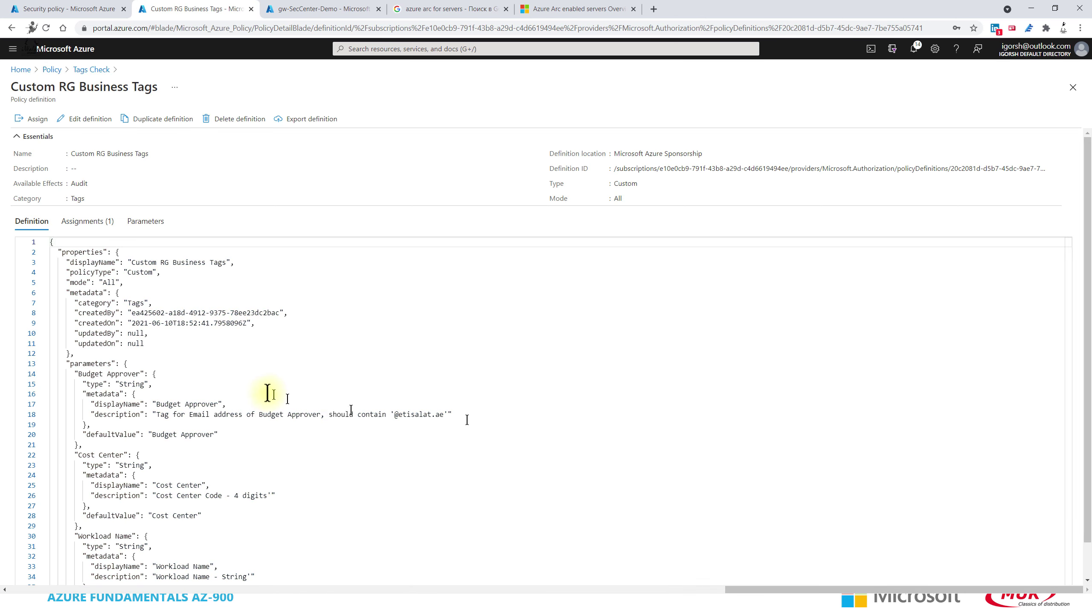
Examine the Custom RG Business Tags definition JSON from its parameters down to the audit effect in the "then" block.
{"action": "scroll", "coordinate": [473, 387], "scroll_direction": "down", "scroll_amount": 20}
{"action": "scroll", "coordinate": [480, 378], "scroll_direction": "up", "scroll_amount": 20}
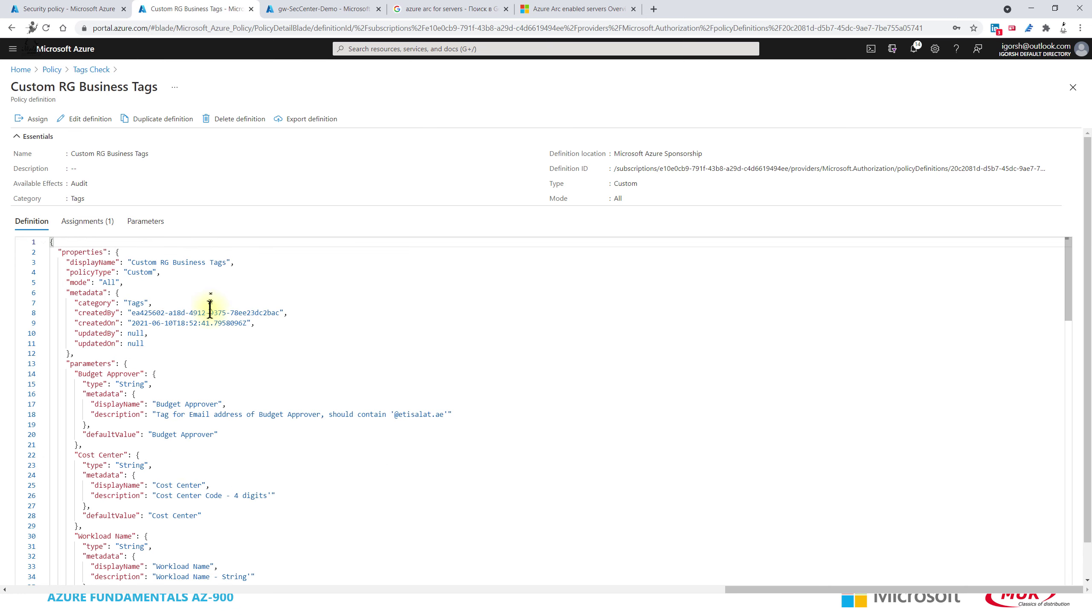
{"action": "scroll", "coordinate": [232, 319], "scroll_direction": "down", "scroll_amount": 20}
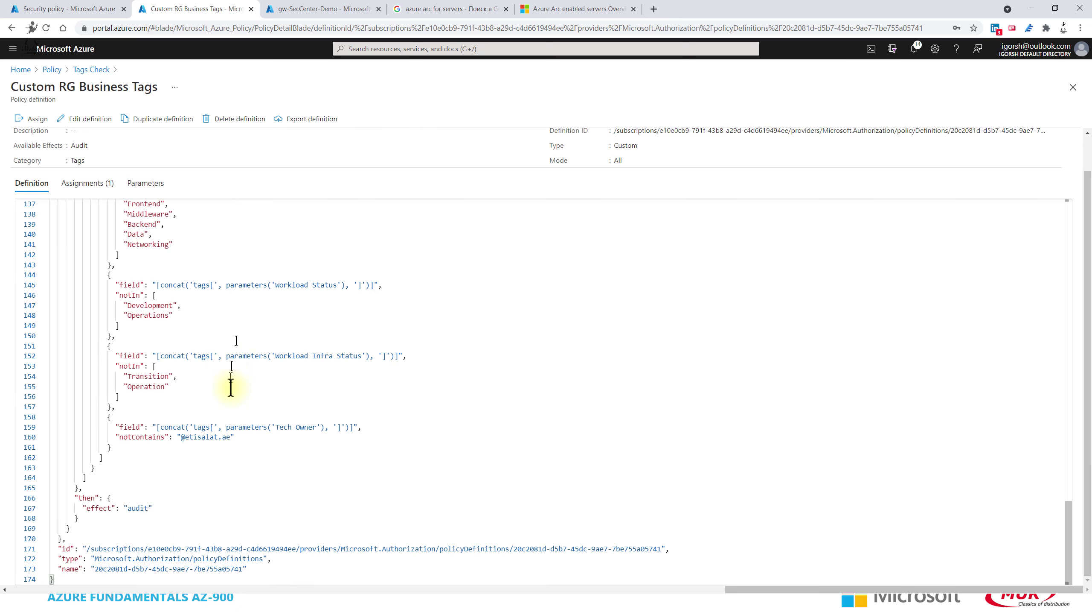
{"action": "left_click_drag", "start_coordinate": [152, 508], "coordinate": [90, 520]}
{"action": "left_click", "coordinate": [86, 516]}
{"action": "left_click", "coordinate": [106, 523]}
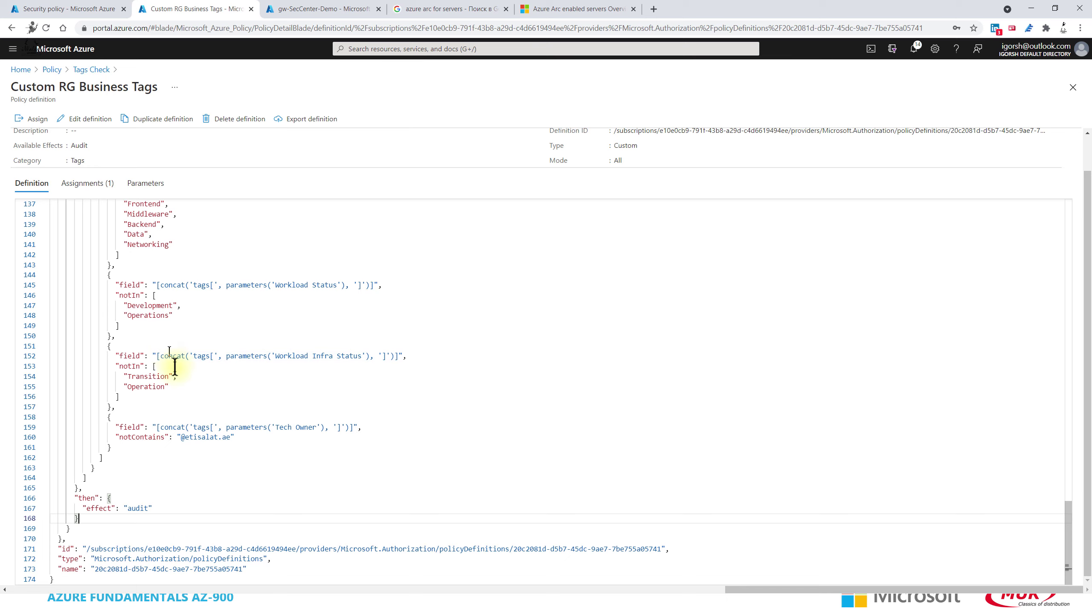
Back in the Security policy browser tab, review the subscription's custom initiatives and open Security Center's Regulatory compliance page.
{"action": "left_click", "coordinate": [48, 9]}
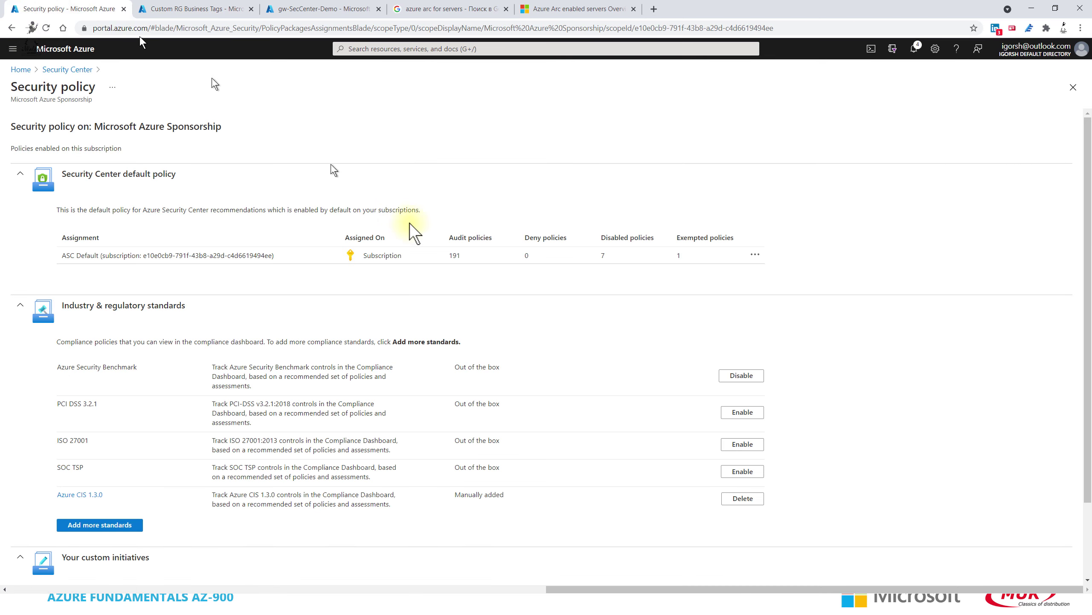
{"action": "scroll", "coordinate": [392, 300], "scroll_direction": "down", "scroll_amount": 2}
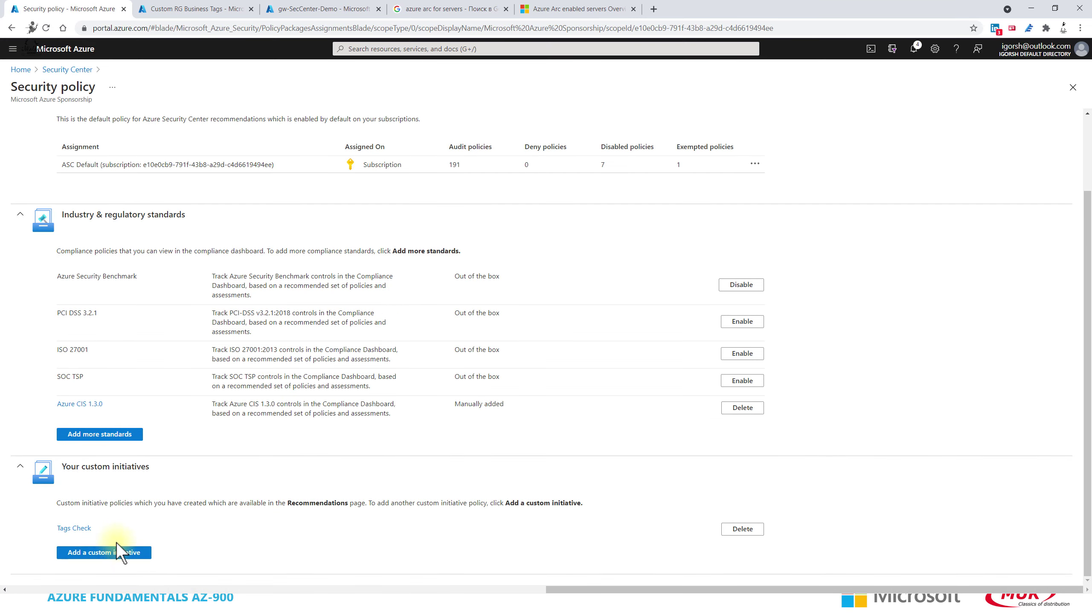
{"action": "left_click", "coordinate": [67, 69]}
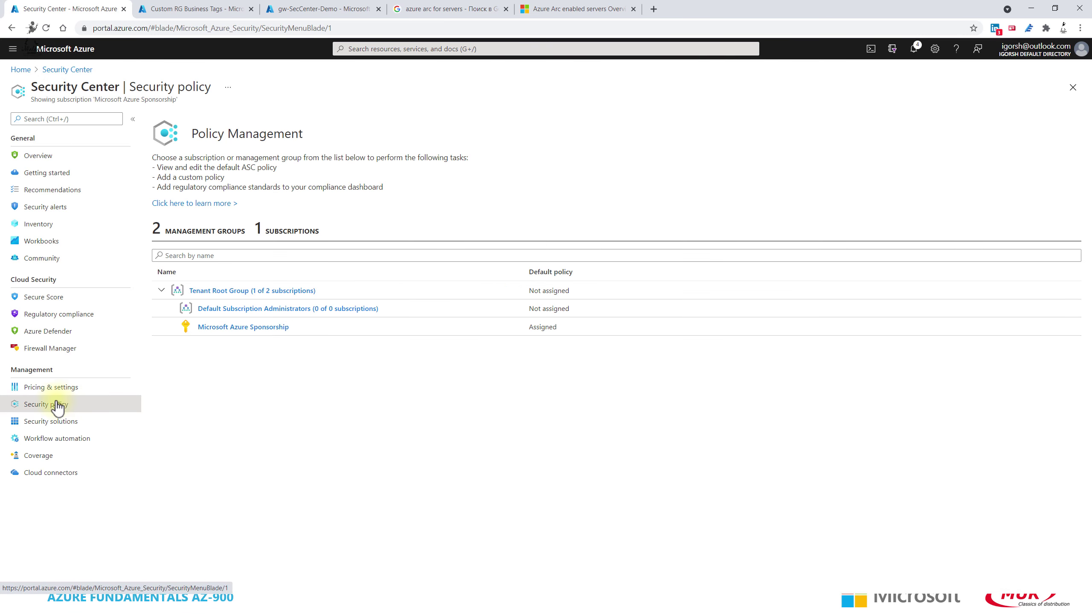
{"action": "left_click", "coordinate": [65, 315]}
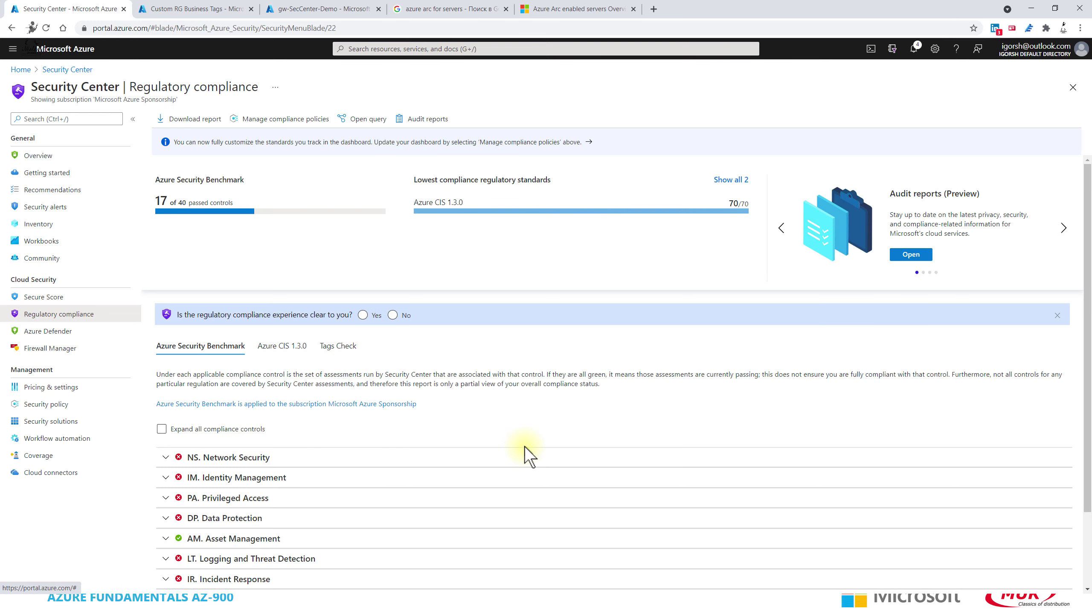
Show the Azure CIS 1.3.0 standard and expand control 9.1 on App Service Authentication under App Service.
{"action": "scroll", "coordinate": [527, 454], "scroll_direction": "down", "scroll_amount": 2}
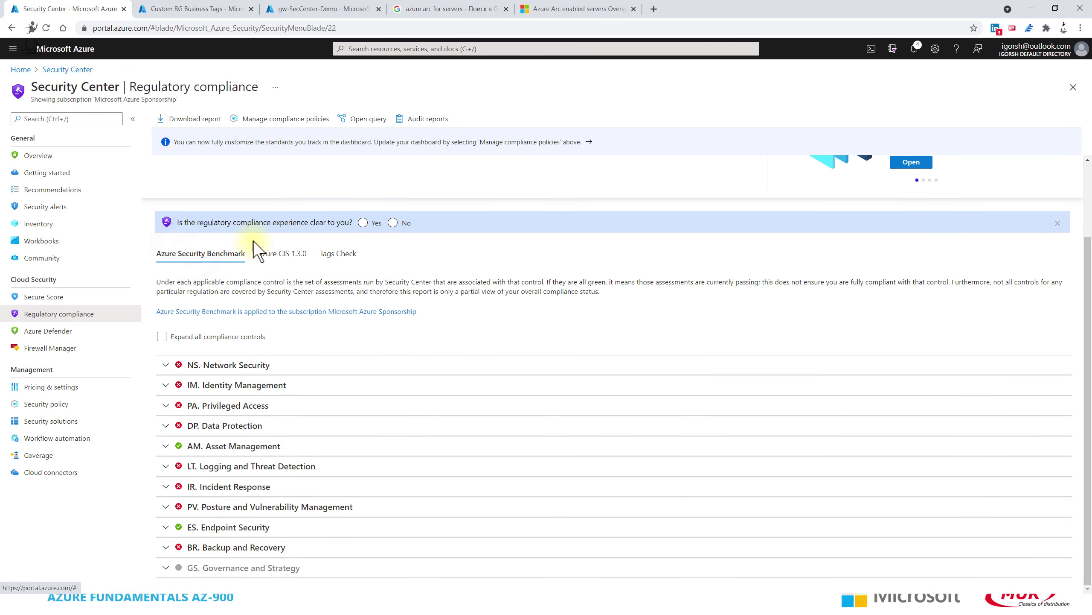
{"action": "left_click", "coordinate": [297, 256]}
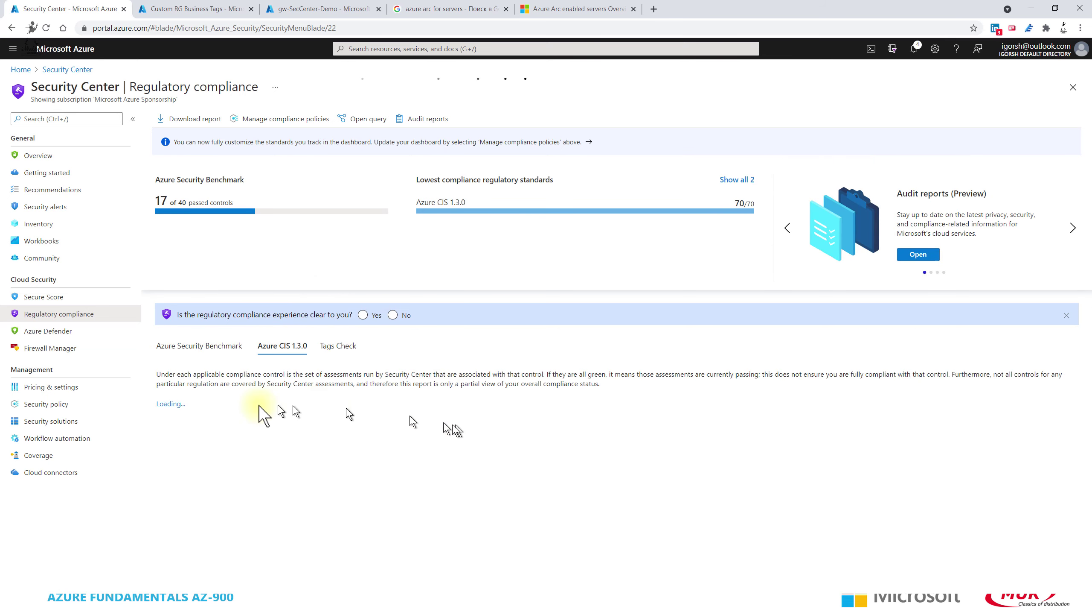
{"action": "scroll", "coordinate": [360, 437], "scroll_direction": "down", "scroll_amount": 1}
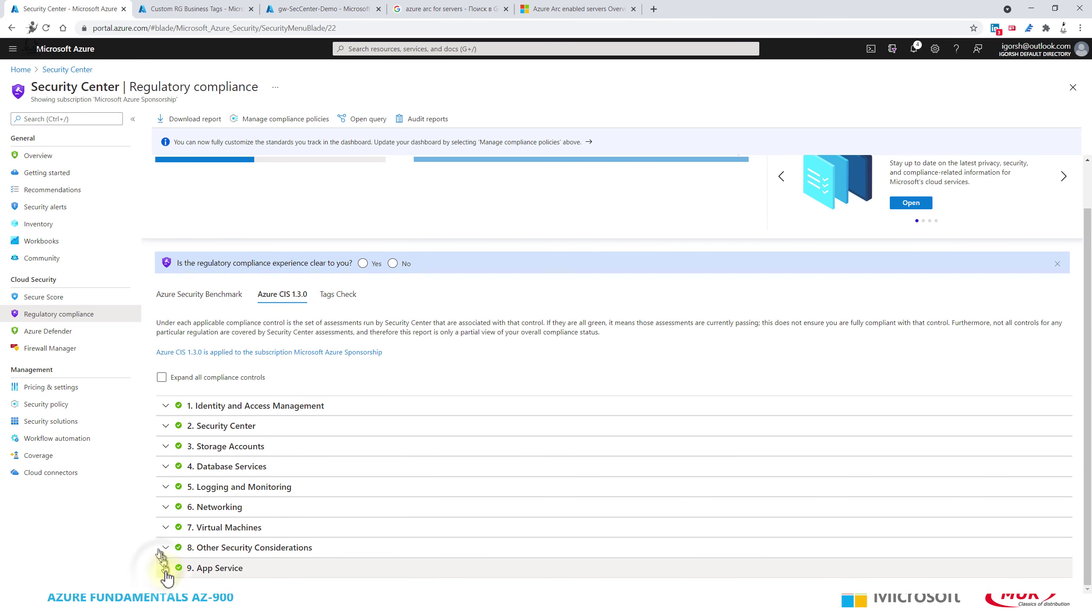
{"action": "scroll", "coordinate": [505, 480], "scroll_direction": "down", "scroll_amount": 5}
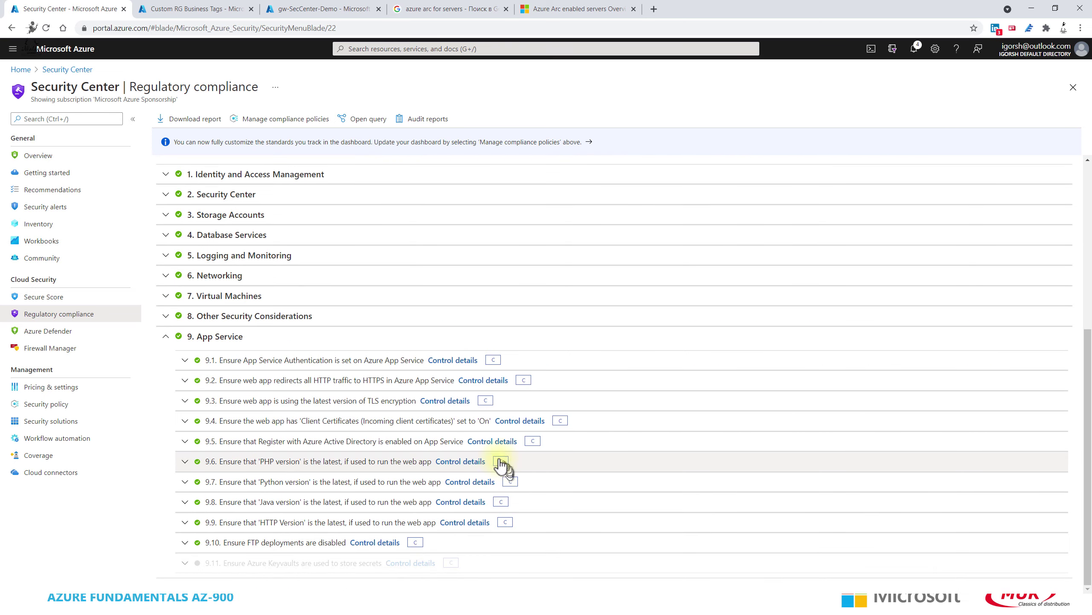
{"action": "scroll", "coordinate": [336, 383], "scroll_direction": "up", "scroll_amount": 1}
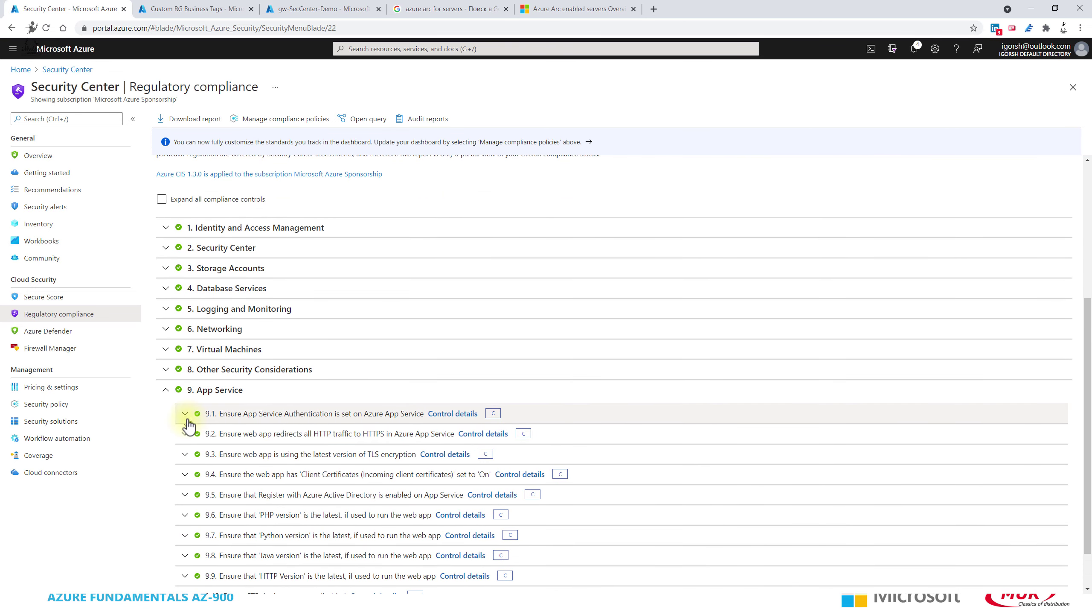
{"action": "left_click", "coordinate": [189, 414]}
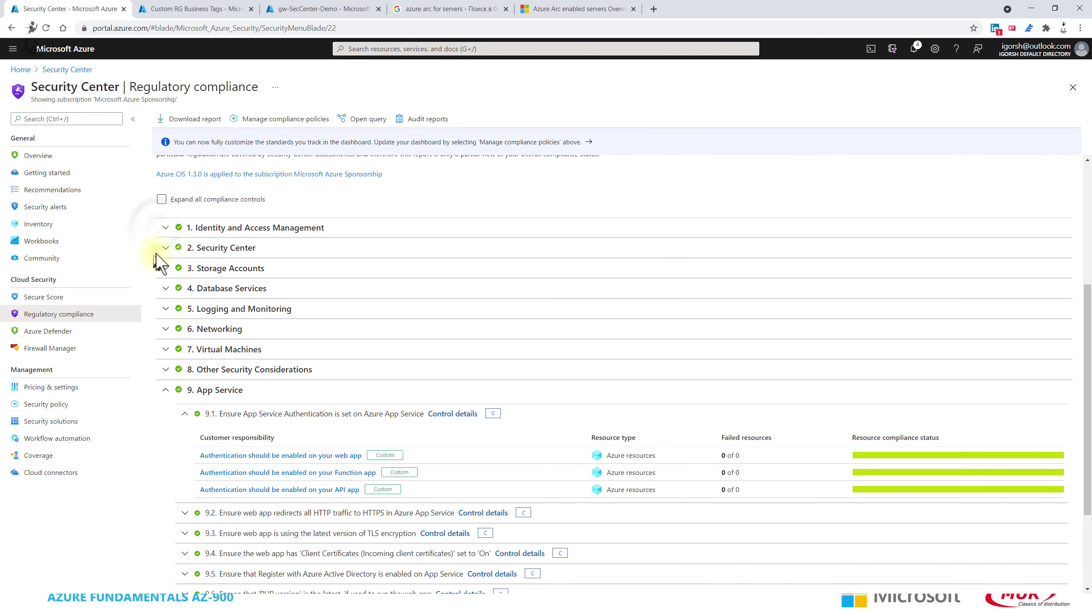
Expand Identity and Access Management, view the assessments of control 1.3 on guest user reviews, and collapse the group again.
{"action": "left_click", "coordinate": [170, 227]}
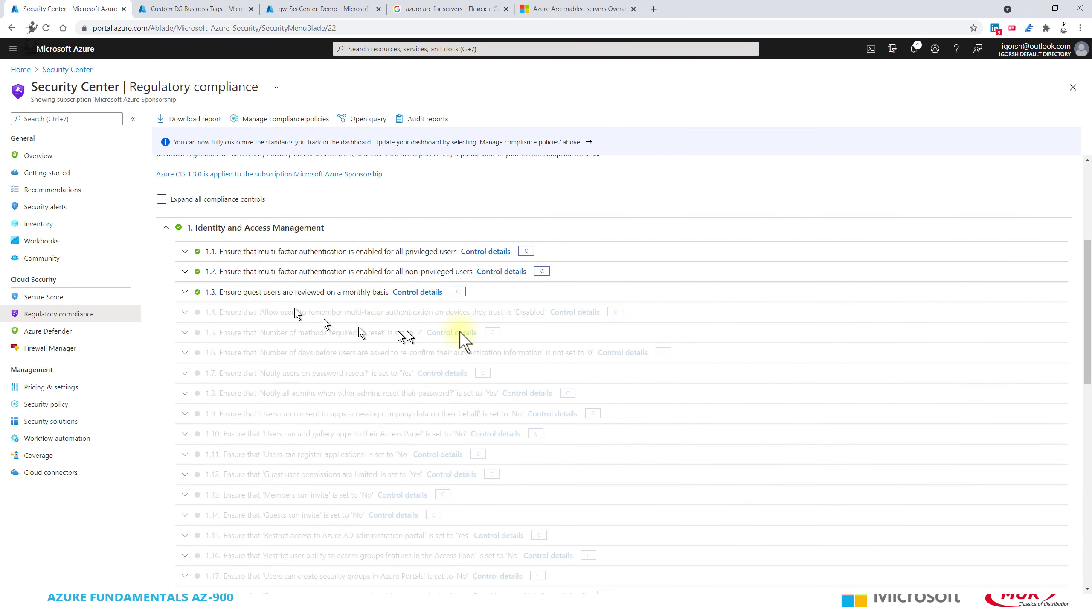
{"action": "left_click", "coordinate": [464, 295]}
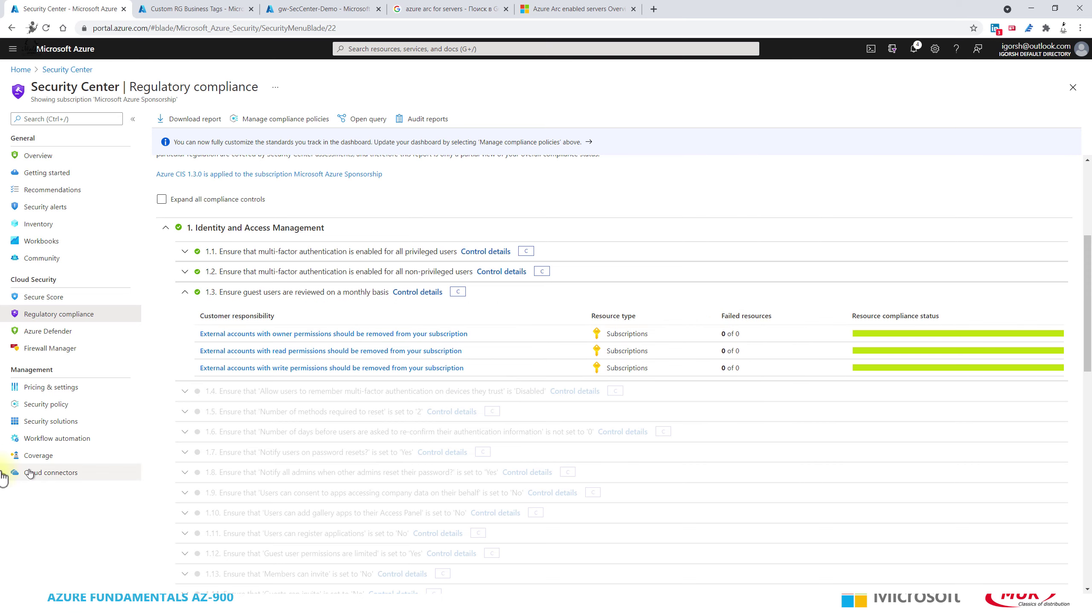
{"action": "left_click", "coordinate": [165, 227]}
{"action": "scroll", "coordinate": [348, 370], "scroll_direction": "up", "scroll_amount": 5}
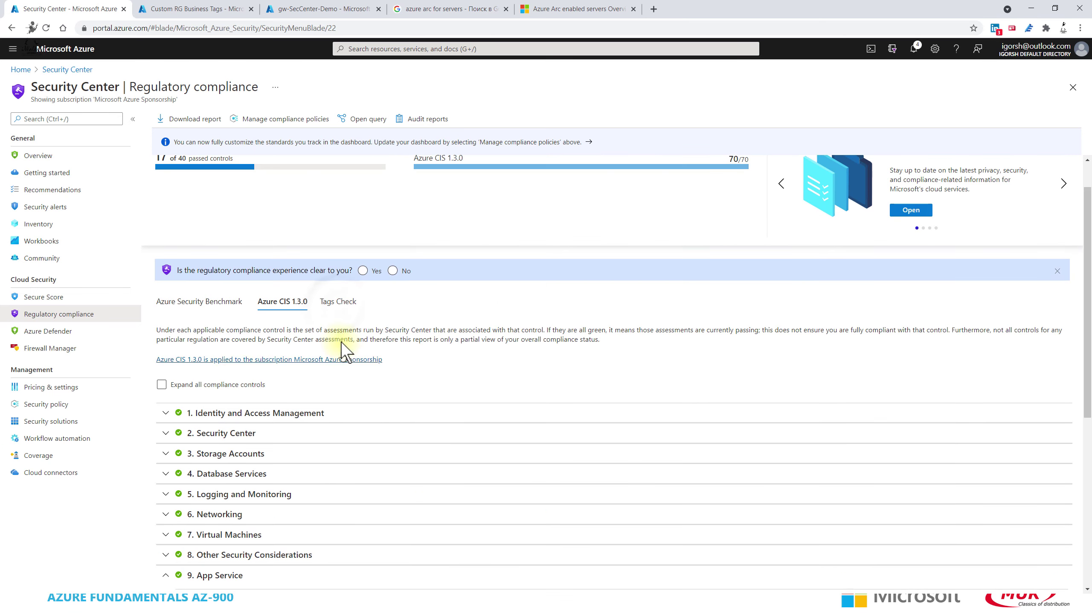
Expand the control in the Tags Check standard and compare it with Azure CIS 1.3.0 and Azure Security Benchmark, ending on Azure Security Benchmark.
{"action": "left_click", "coordinate": [340, 300]}
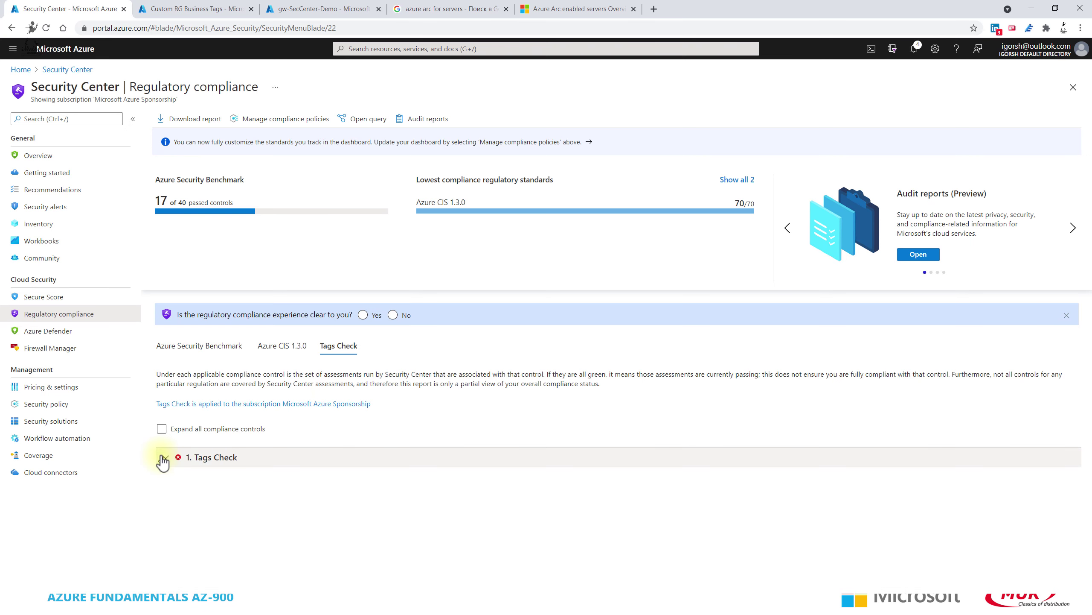
{"action": "left_click", "coordinate": [165, 457]}
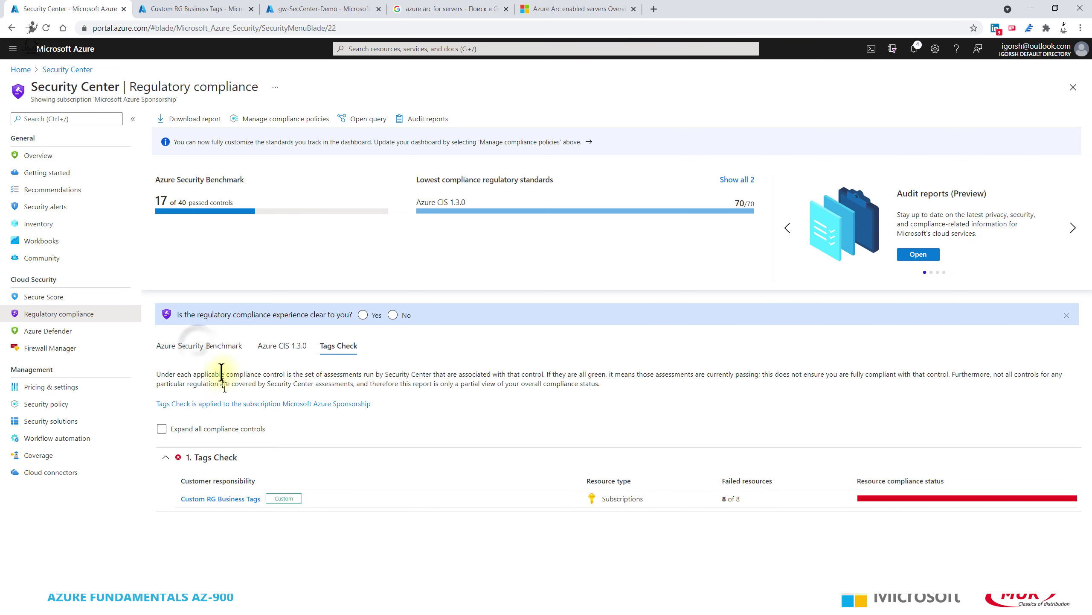
{"action": "left_click", "coordinate": [200, 349]}
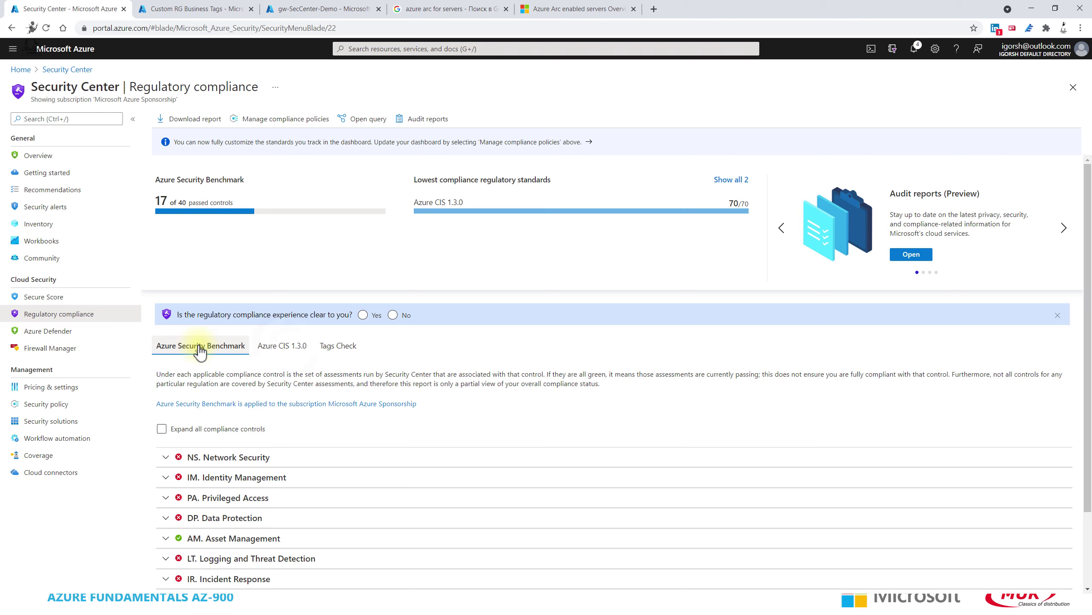
{"action": "left_click", "coordinate": [286, 346]}
{"action": "left_click", "coordinate": [327, 346]}
{"action": "left_click", "coordinate": [287, 348]}
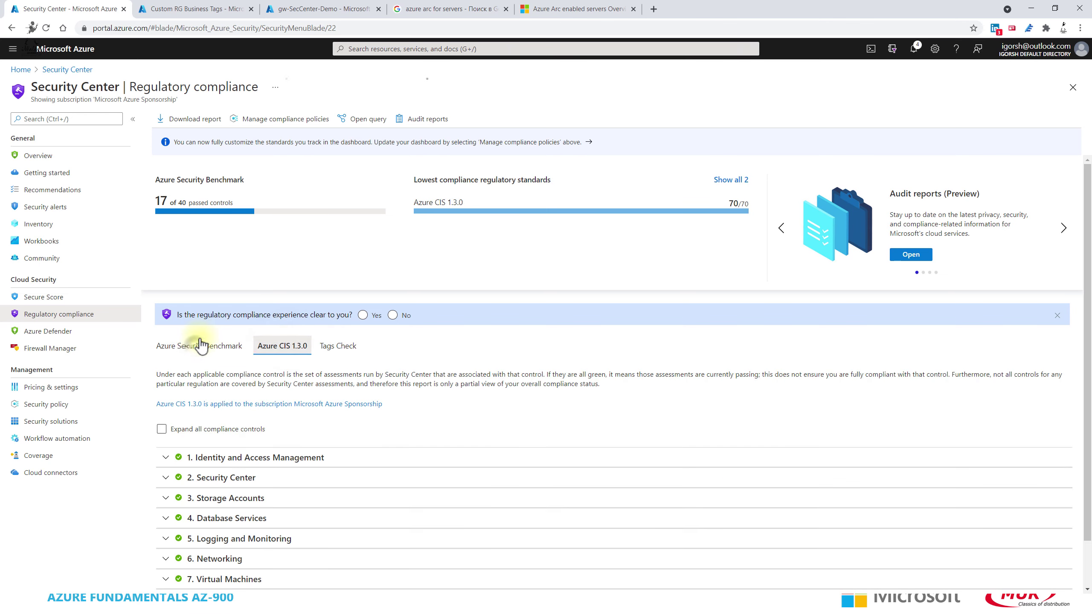
{"action": "left_click", "coordinate": [196, 345]}
{"action": "left_click", "coordinate": [283, 348]}
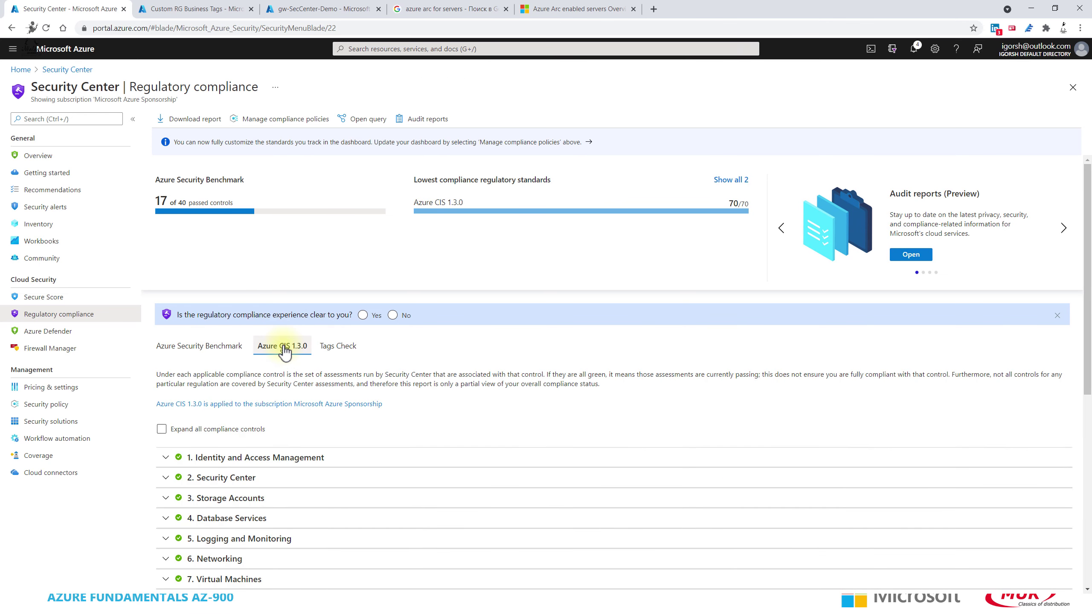
{"action": "left_click", "coordinate": [338, 346]}
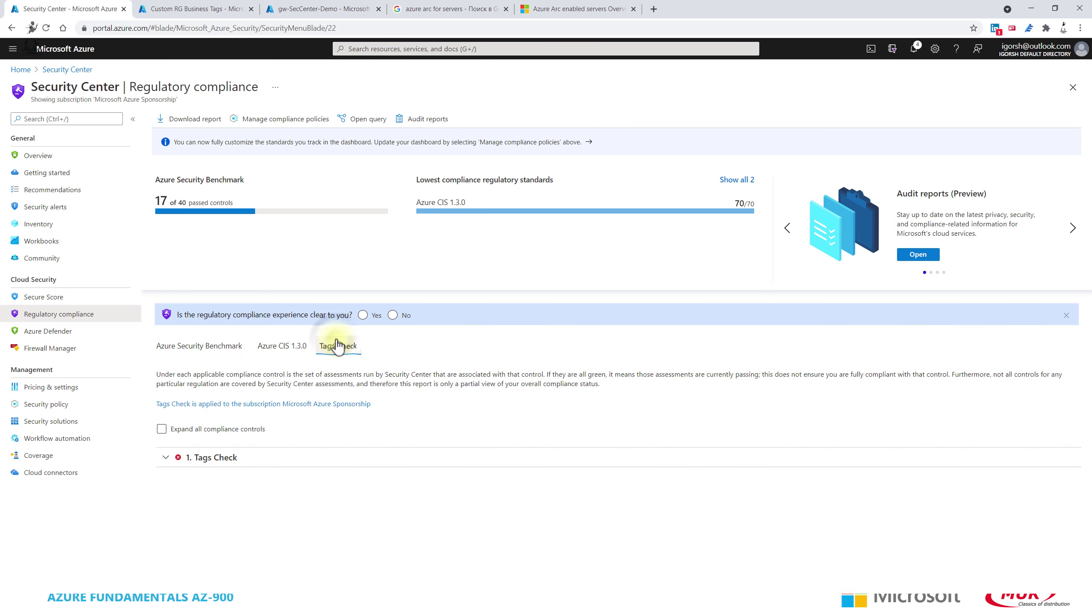
{"action": "left_click", "coordinate": [225, 347]}
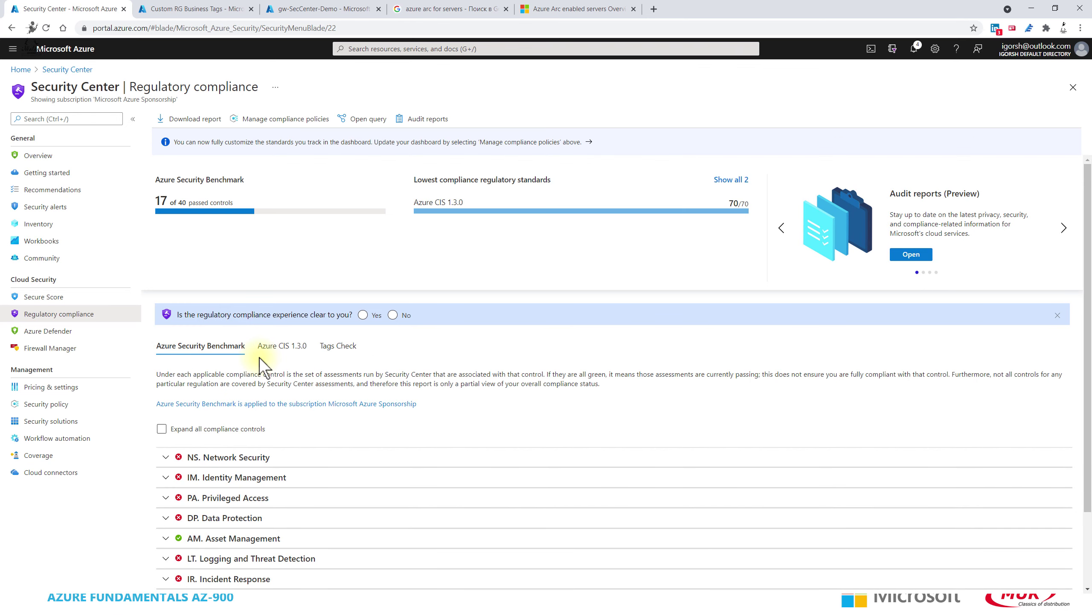
In Azure CIS 1.3.0, expand Identity and Access Management, read the control details of 1.3 on monthly guest user reviews, and close them.
{"action": "left_click", "coordinate": [273, 350]}
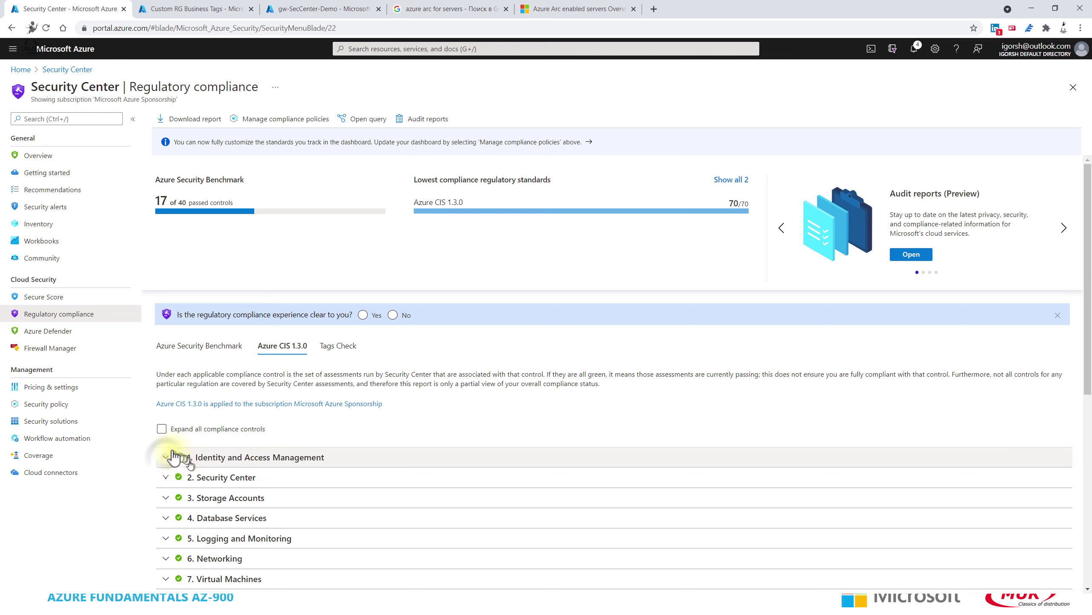
{"action": "left_click", "coordinate": [259, 459]}
{"action": "left_click", "coordinate": [301, 521]}
{"action": "scroll", "coordinate": [317, 500], "scroll_direction": "down", "scroll_amount": 4}
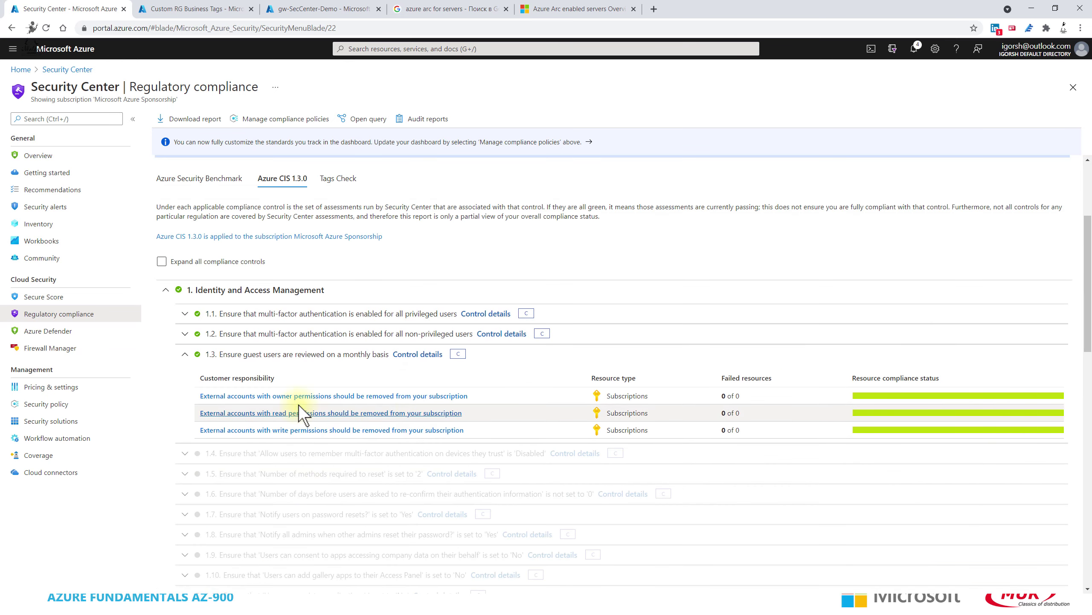
{"action": "left_click", "coordinate": [417, 354]}
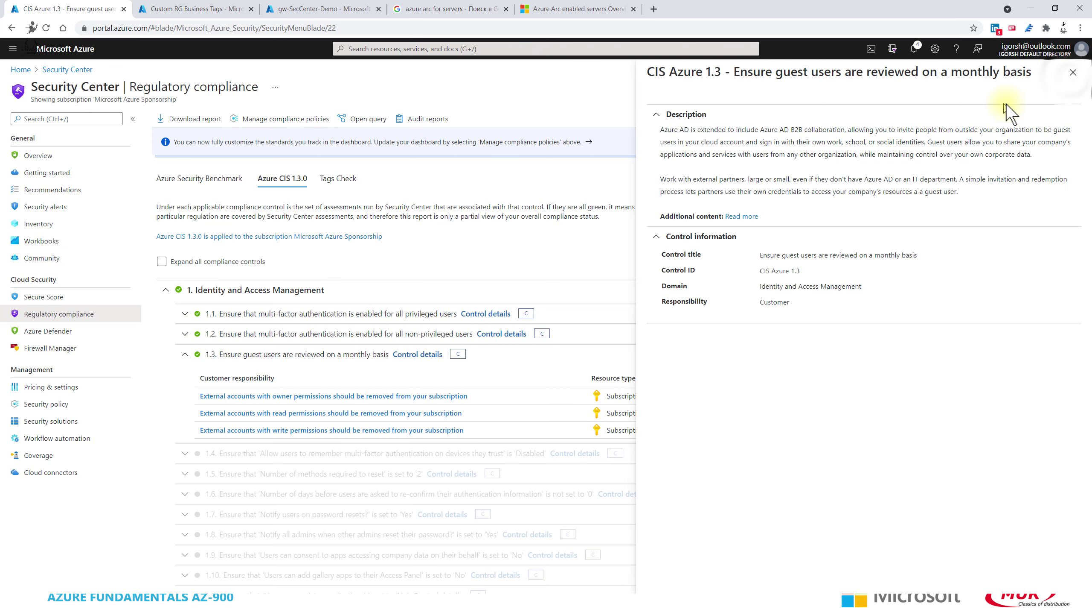
{"action": "left_click", "coordinate": [1071, 79]}
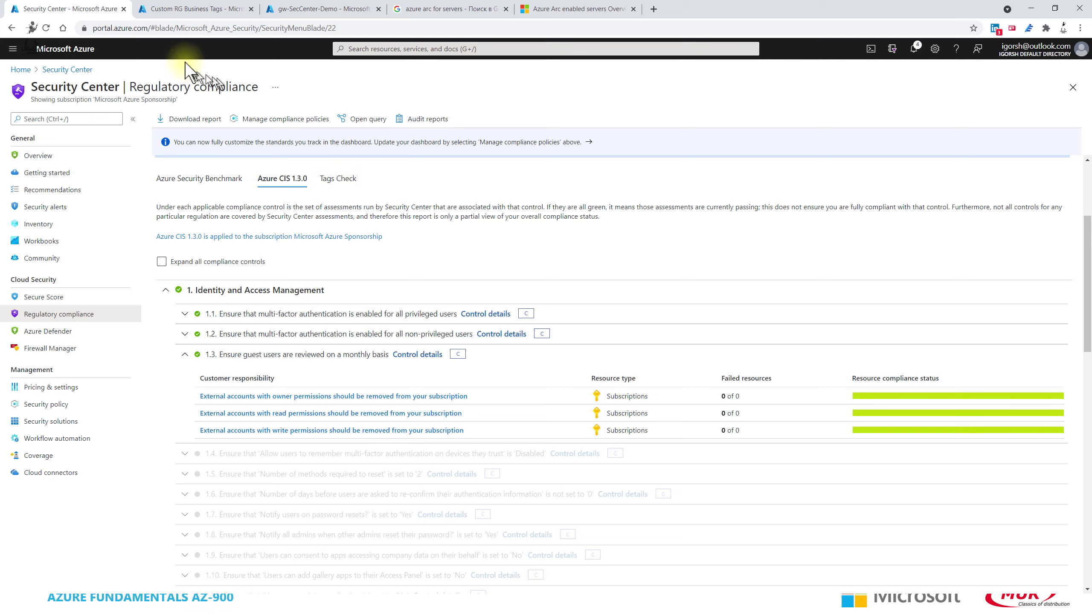
Minimize the browser and move the PowerPoint slide show to the page 56 demo slide on automating responses to problems and attacks.
{"action": "left_click", "coordinate": [1032, 8]}
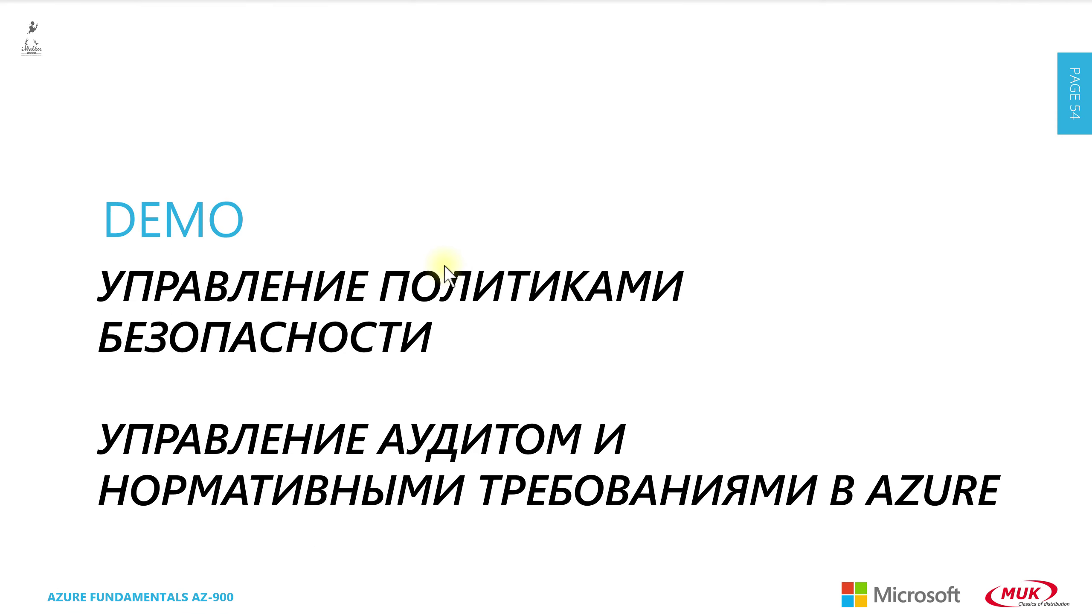
{"action": "left_click", "coordinate": [403, 290]}
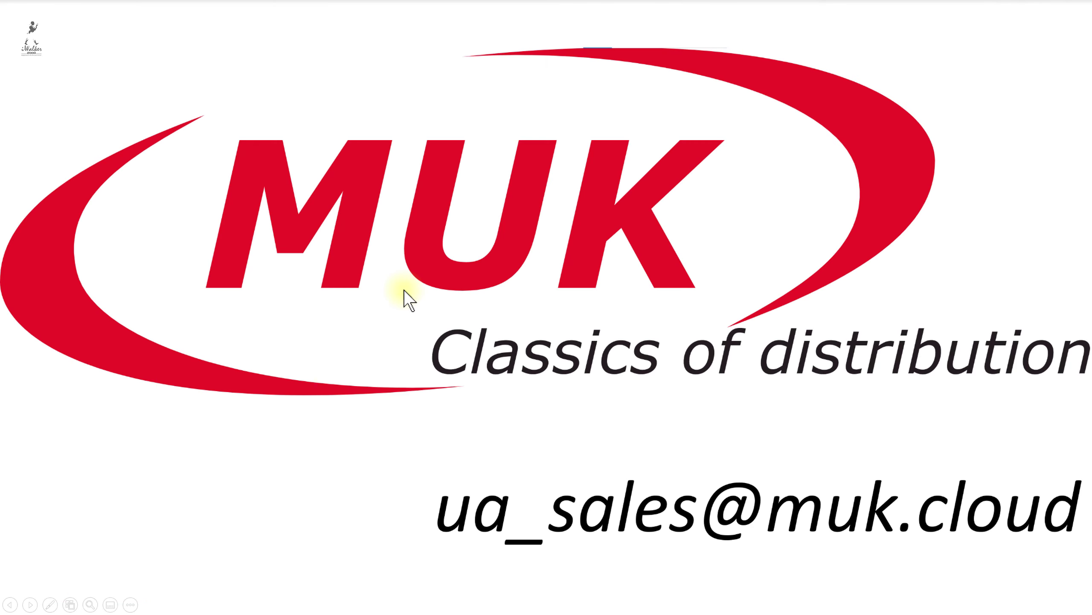
{"action": "key", "text": "Left"}
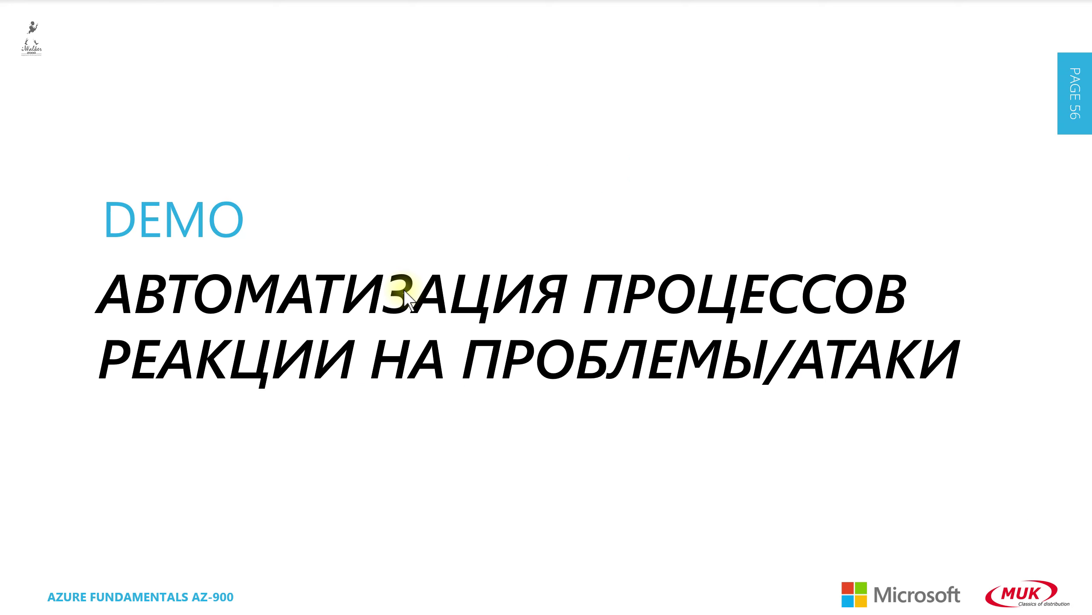
Switch back to the Security Center browser window and open the Recommendations page.
{"action": "key", "text": "alt+Tab"}
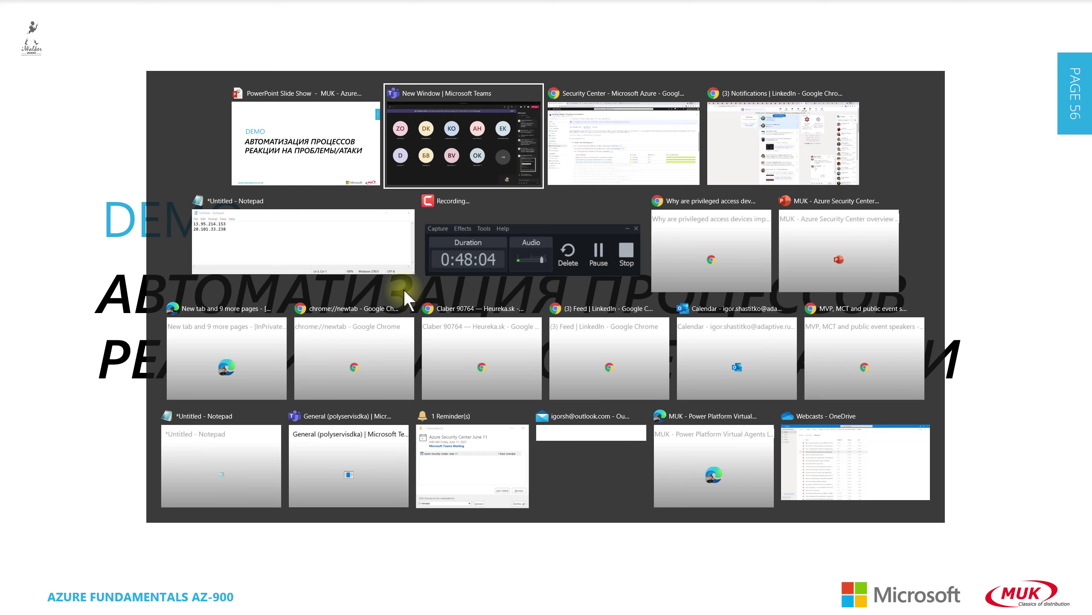
{"action": "key", "text": "alt+Tab"}
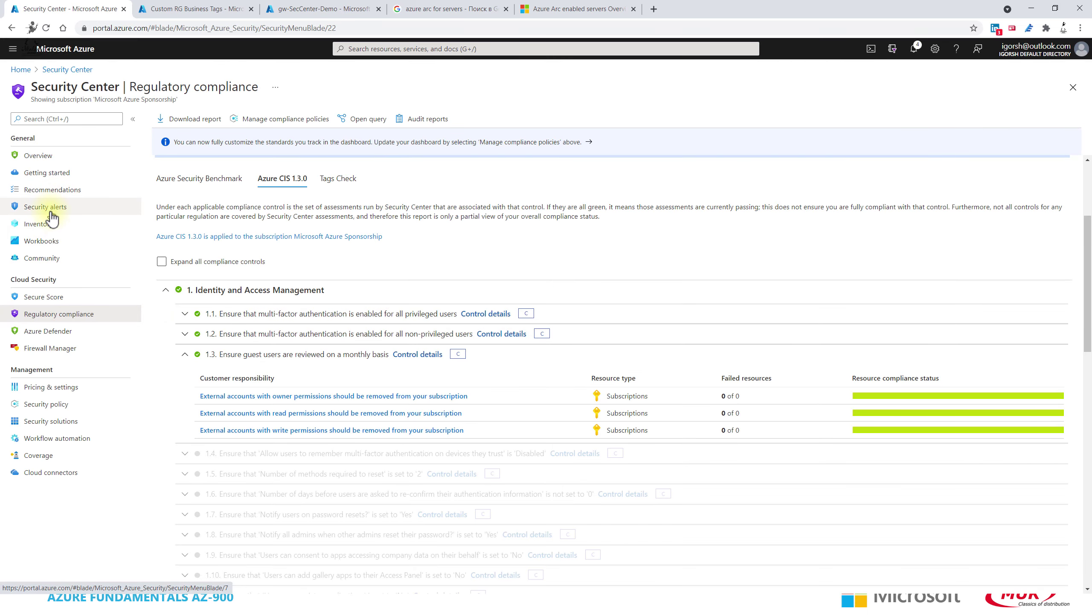
{"action": "left_click", "coordinate": [46, 189]}
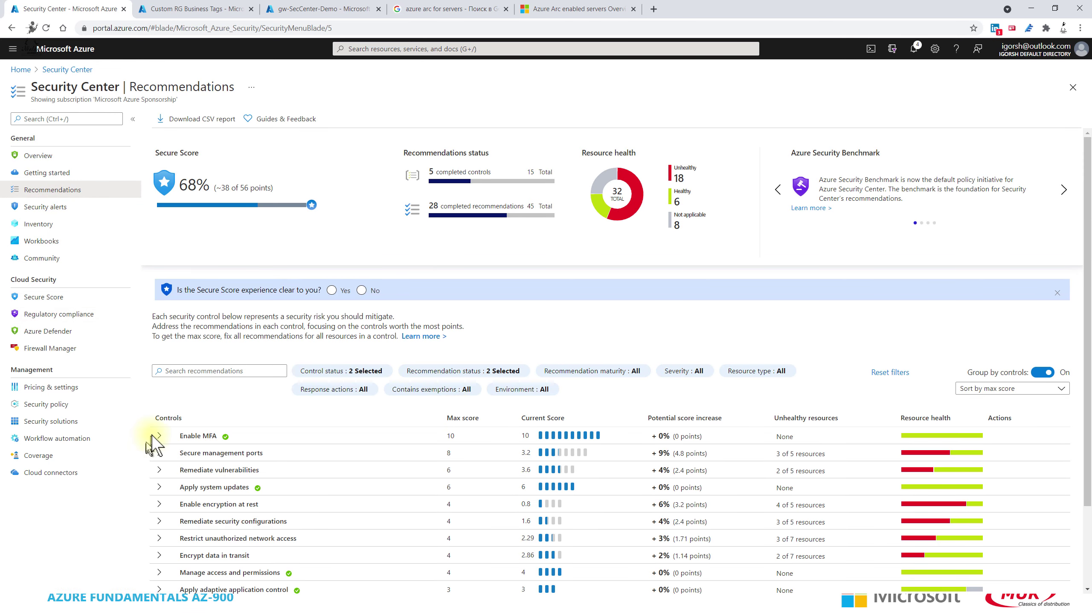
Under the Secure management ports control, open the recommendation that management ports should be closed on your virtual machines.
{"action": "left_click", "coordinate": [209, 452]}
{"action": "scroll", "coordinate": [393, 473], "scroll_direction": "down", "scroll_amount": 1}
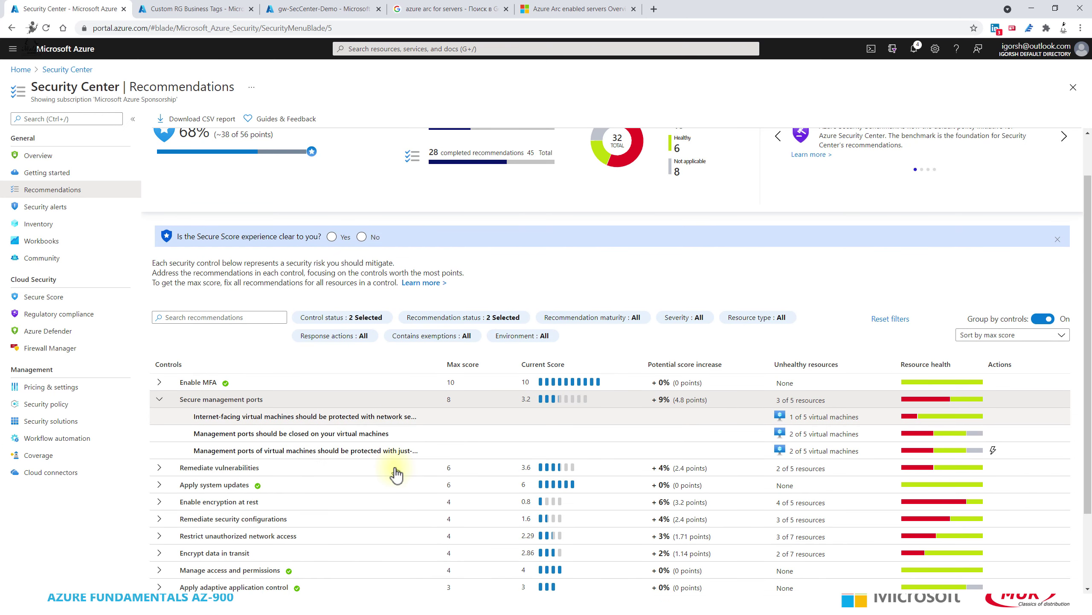
{"action": "left_click", "coordinate": [297, 439]}
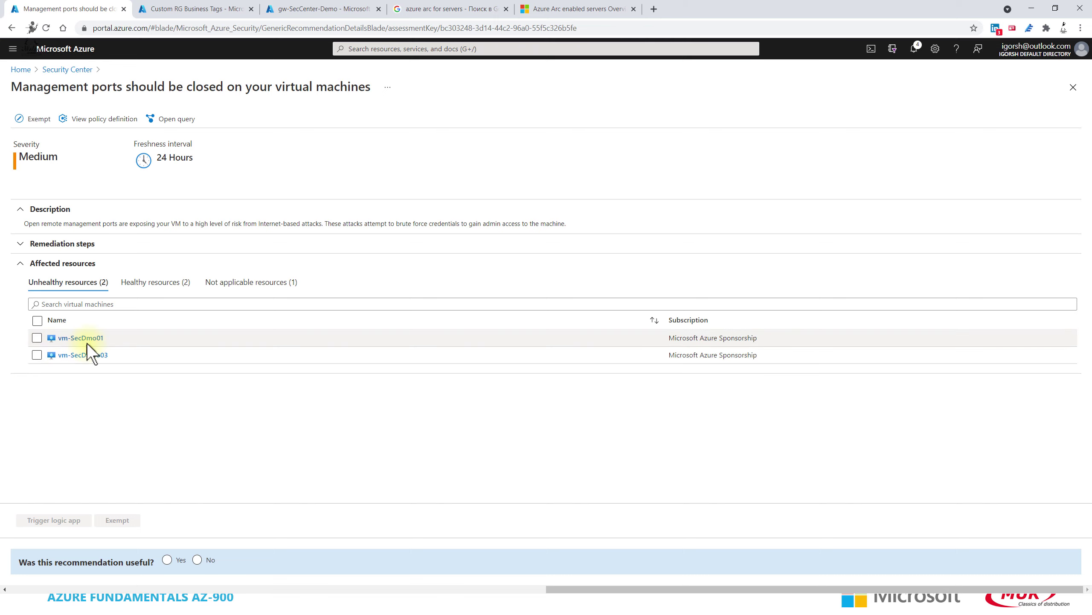
Select the unhealthy resource vm-SecDmo01 and read the recommendation's remediation steps, collapsing them again.
{"action": "left_click", "coordinate": [37, 338]}
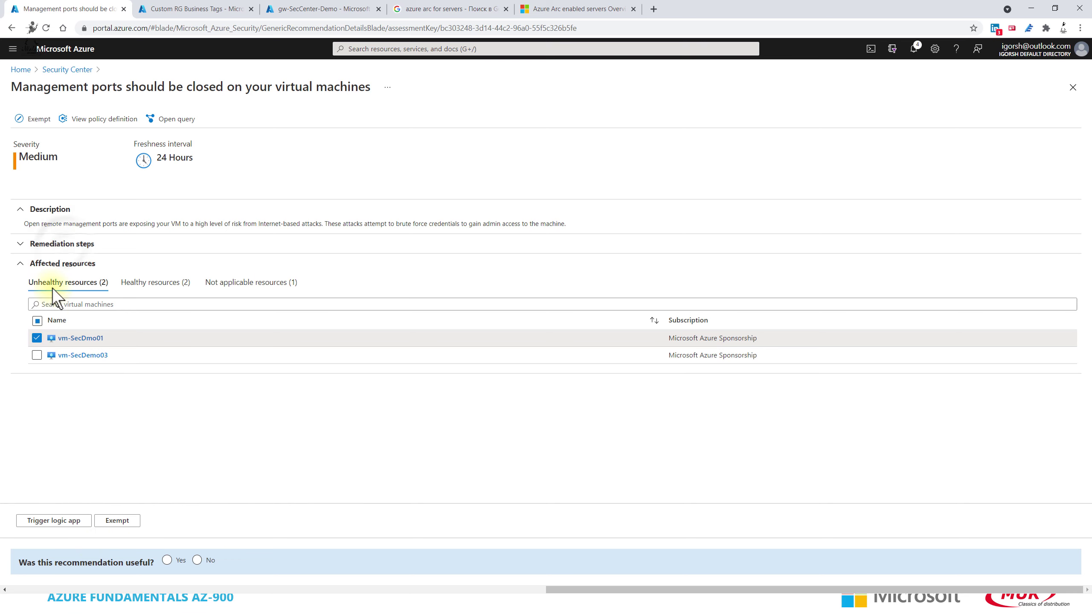
{"action": "left_click", "coordinate": [64, 244]}
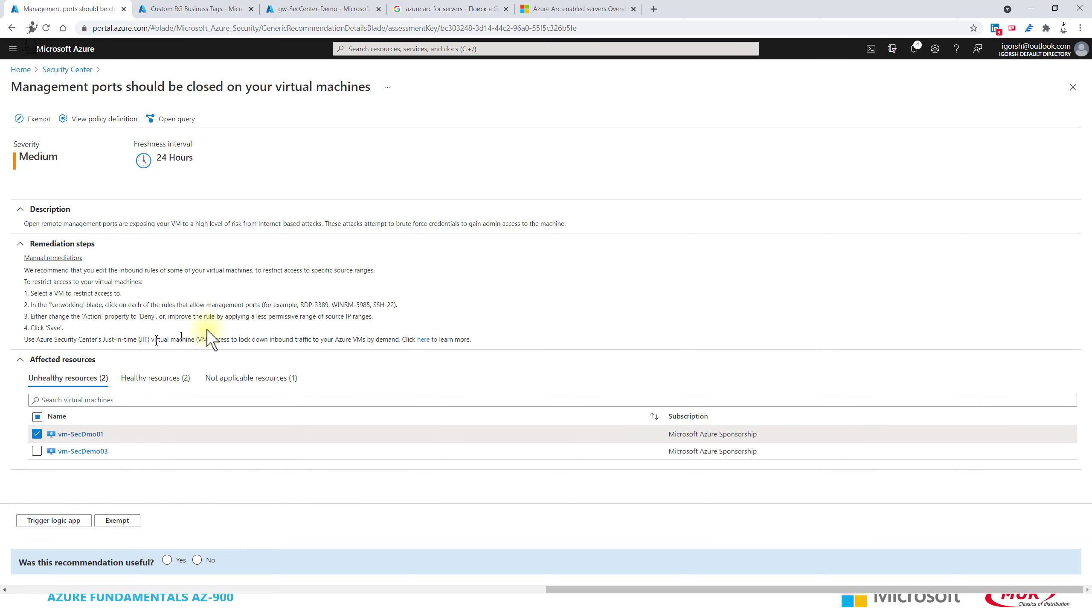
{"action": "left_click", "coordinate": [27, 244]}
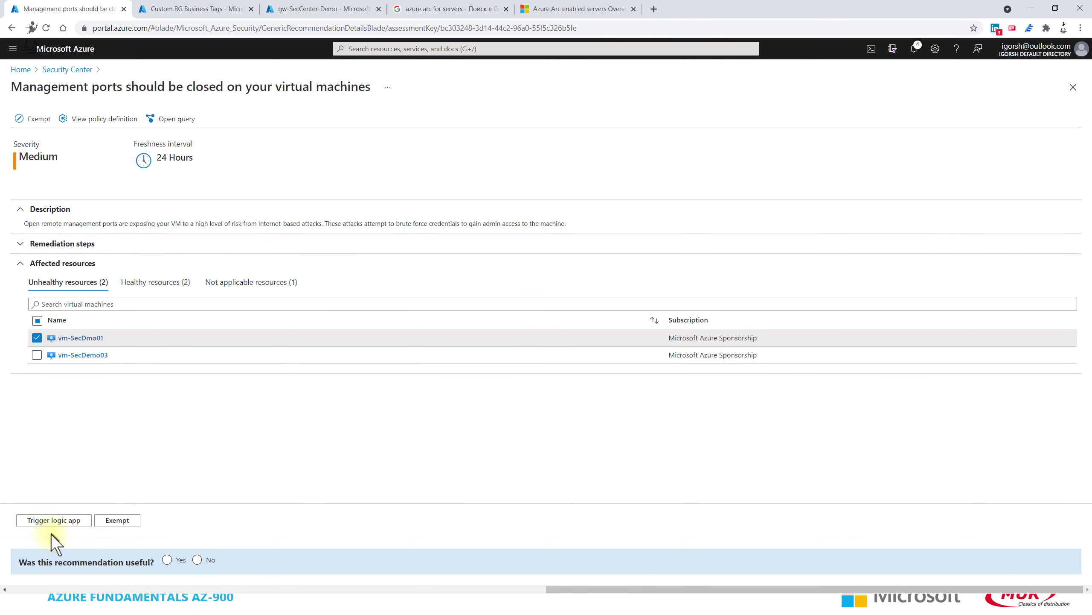
Trigger the logic app logapp-SecDemo01 for the selected virtual machine.
{"action": "left_click", "coordinate": [48, 520]}
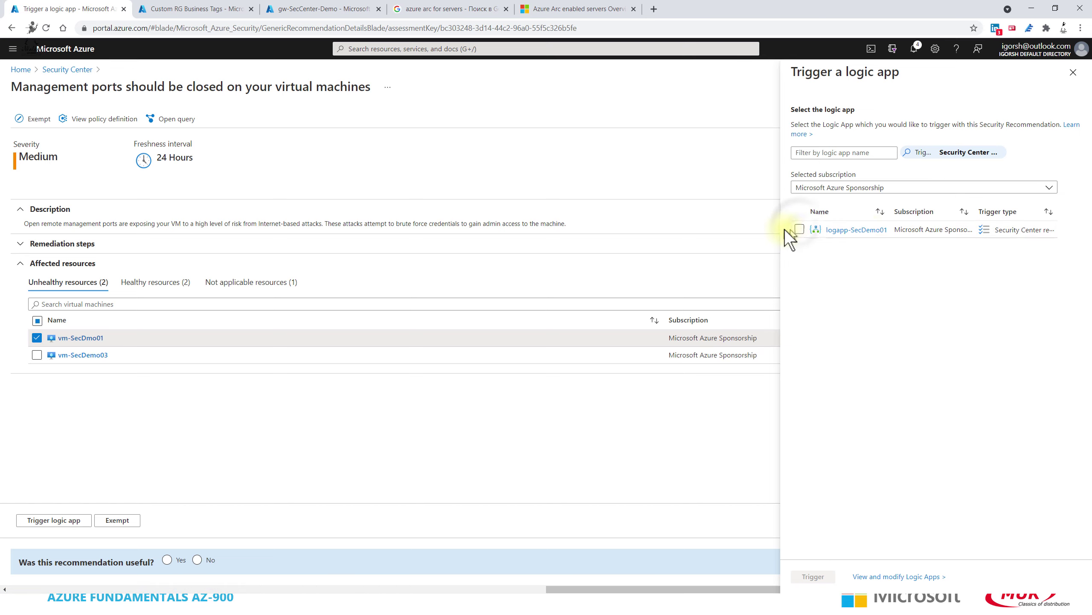
{"action": "left_click", "coordinate": [799, 228]}
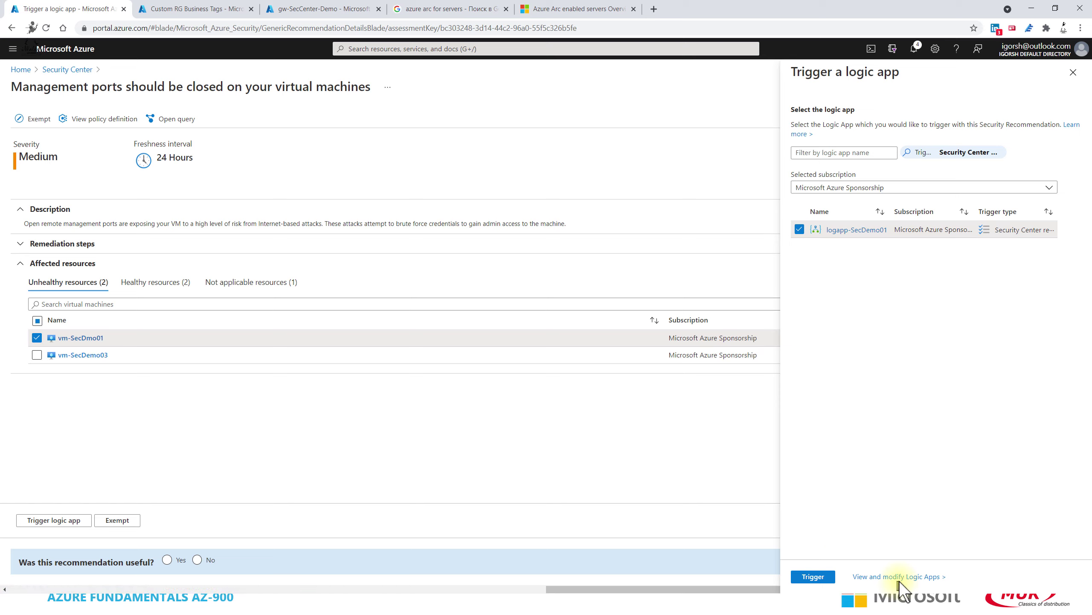
{"action": "left_click", "coordinate": [831, 578]}
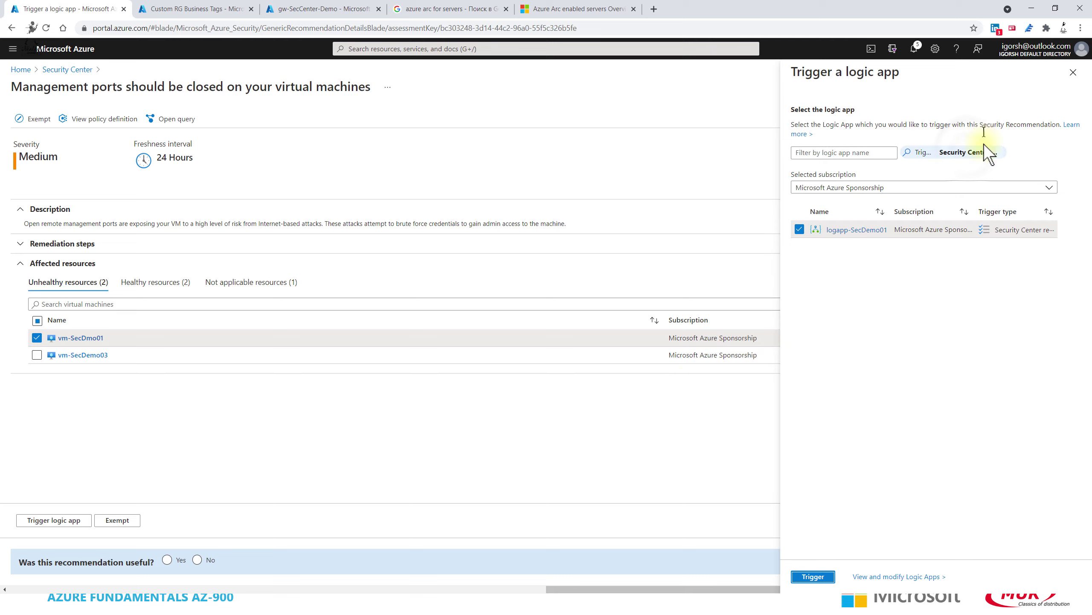
Widen the logic app trigger type filter to include Security Center alert and HTTP request, and restore it to Security Center recommendation only.
{"action": "left_click", "coordinate": [969, 155]}
{"action": "left_click", "coordinate": [986, 156]}
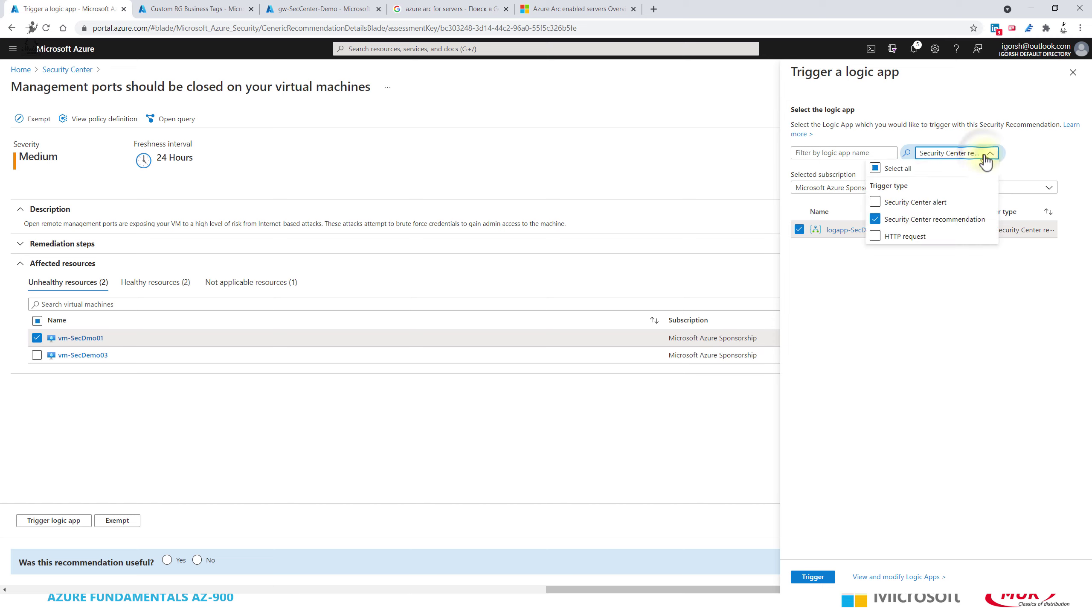
{"action": "left_click", "coordinate": [935, 203]}
{"action": "left_click", "coordinate": [921, 237]}
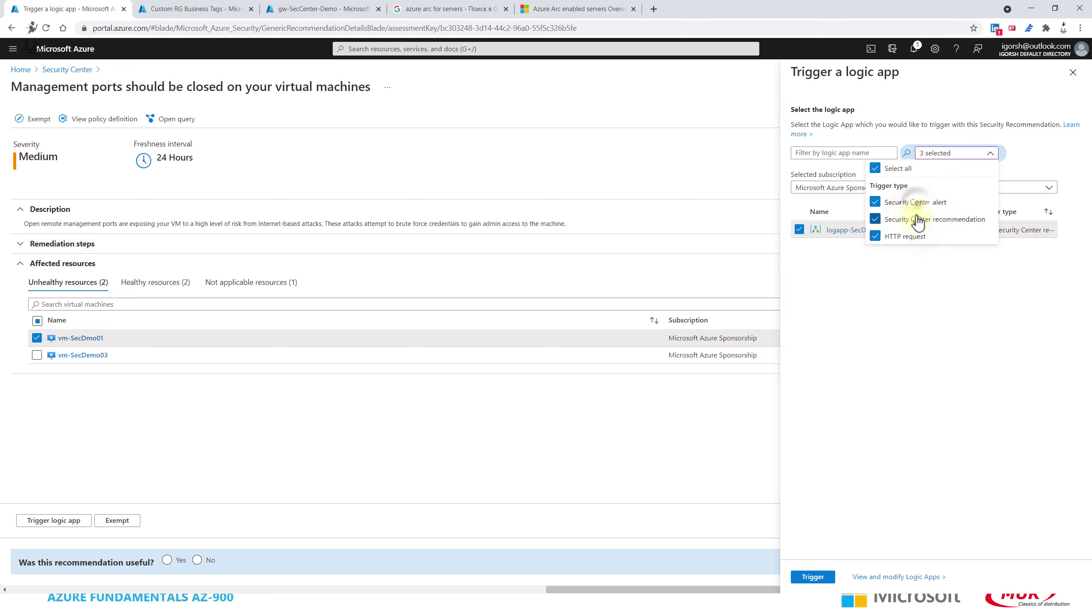
{"action": "left_click", "coordinate": [916, 202]}
{"action": "left_click", "coordinate": [918, 219]}
{"action": "left_click", "coordinate": [920, 220]}
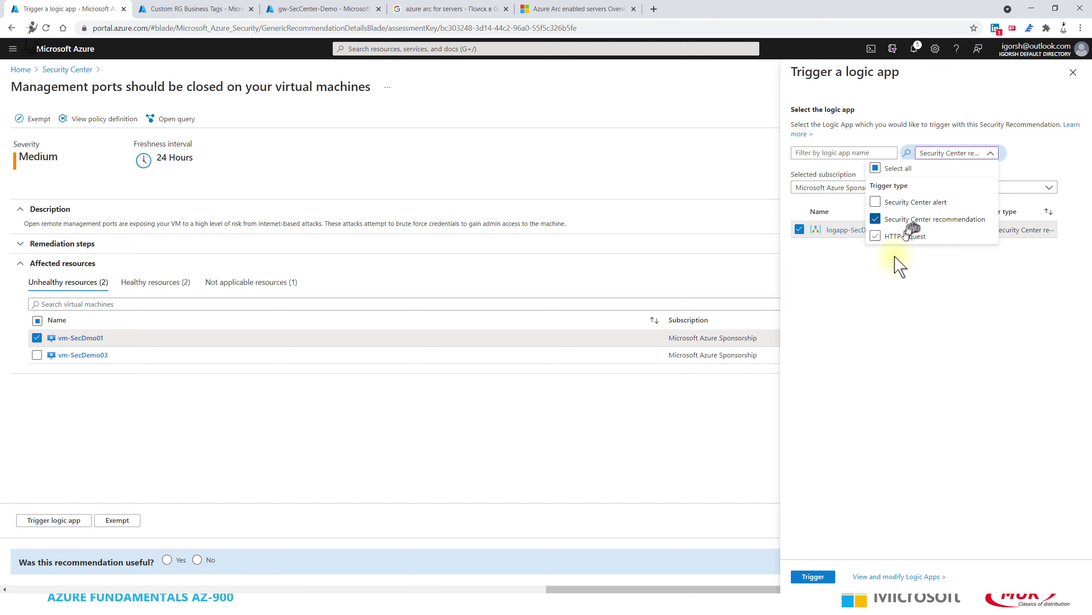
Switch the trigger type filter through Security Center alert and HTTP request, and return it to Security Center recommendation.
{"action": "left_click", "coordinate": [937, 220]}
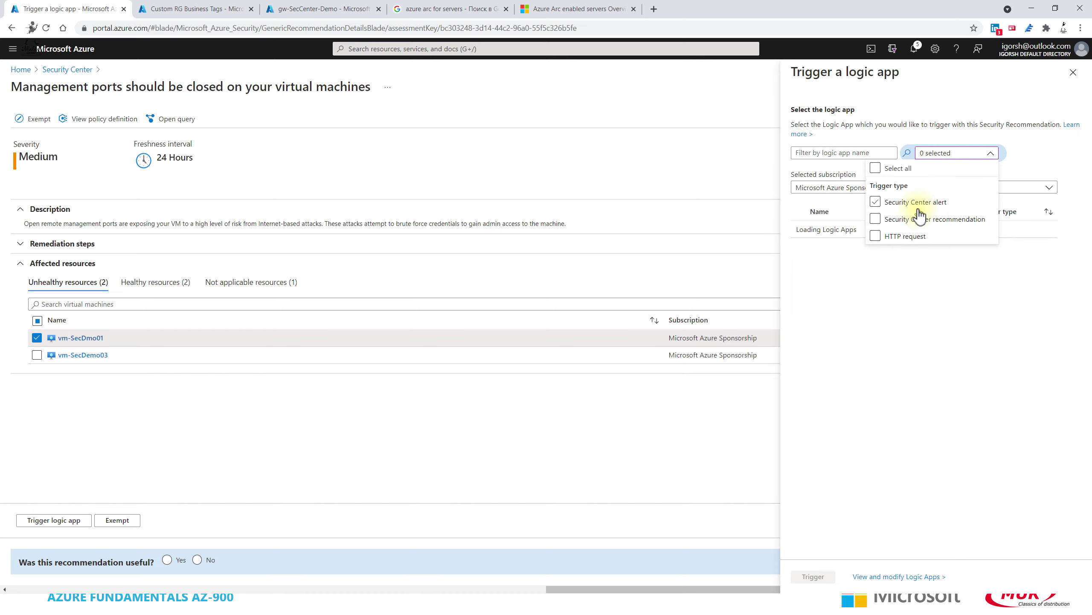
{"action": "left_click", "coordinate": [920, 203]}
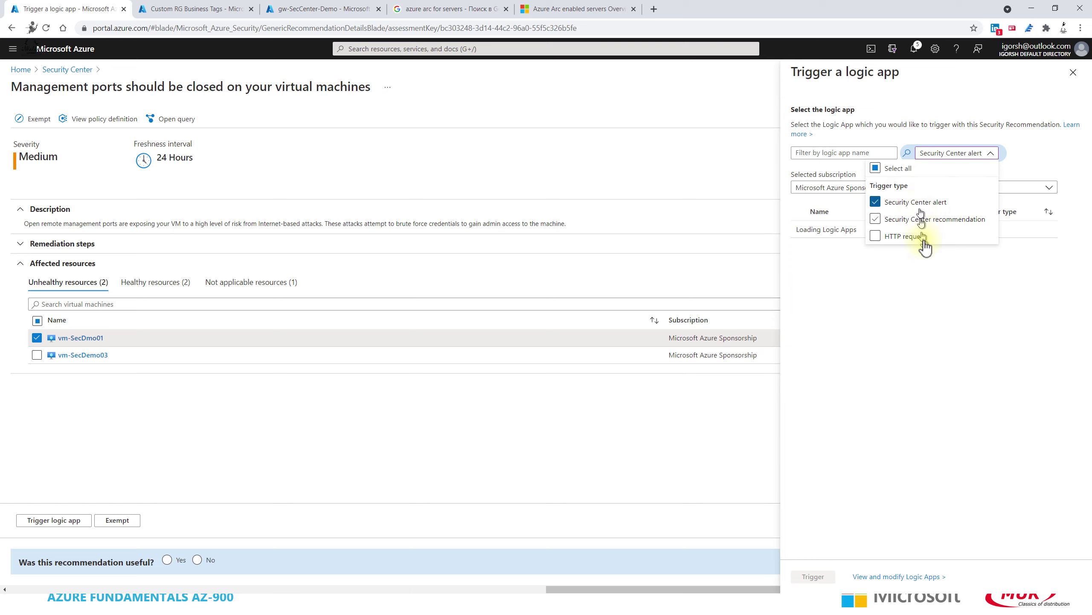
{"action": "left_click", "coordinate": [925, 204]}
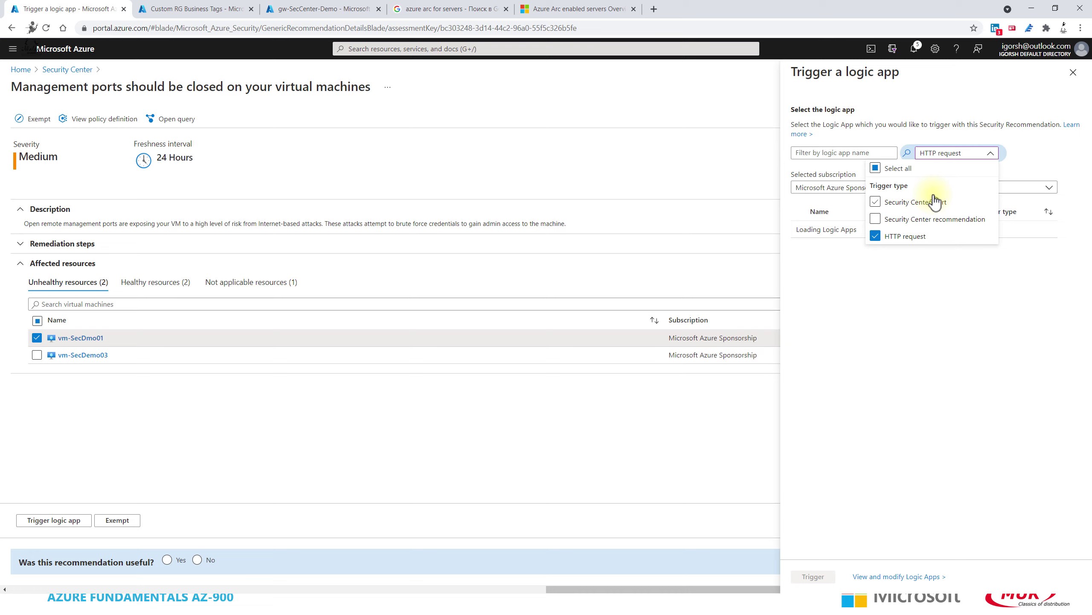
{"action": "left_click", "coordinate": [901, 237]}
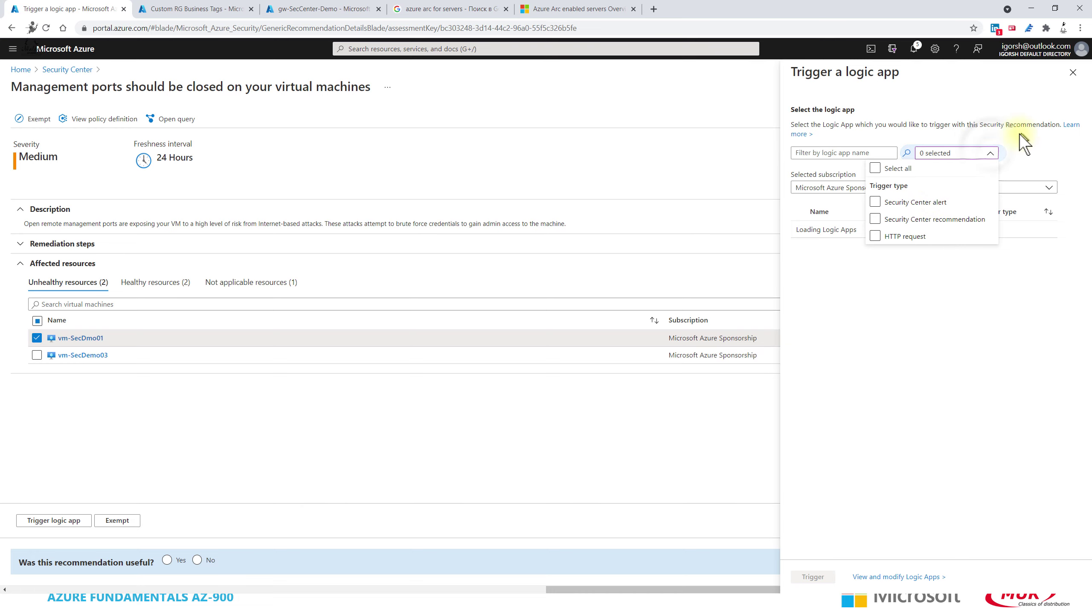
{"action": "left_click", "coordinate": [996, 154]}
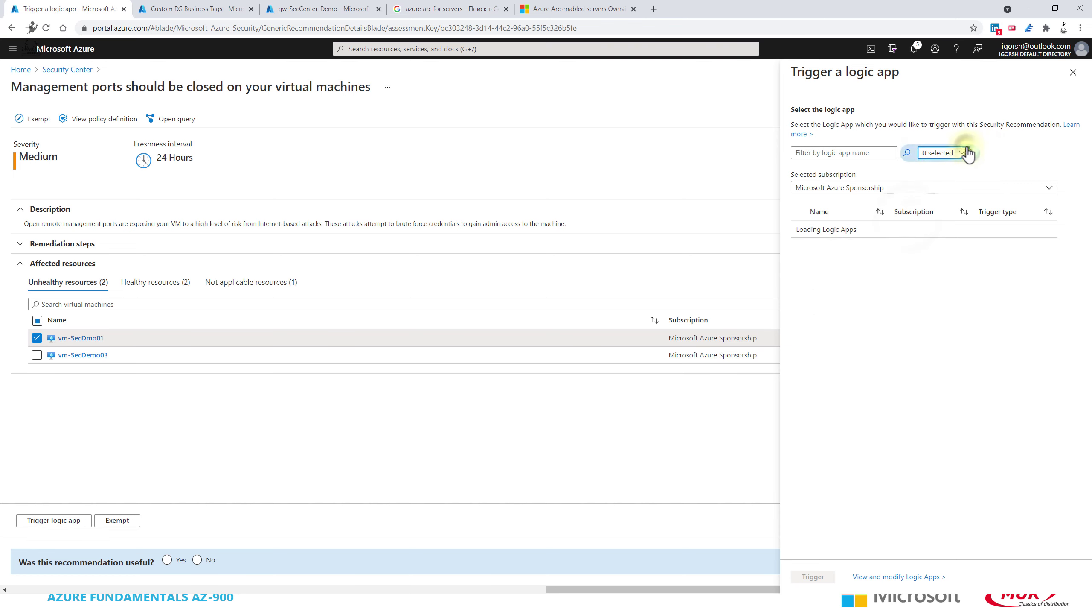
{"action": "left_click", "coordinate": [967, 152]}
{"action": "left_click", "coordinate": [912, 219]}
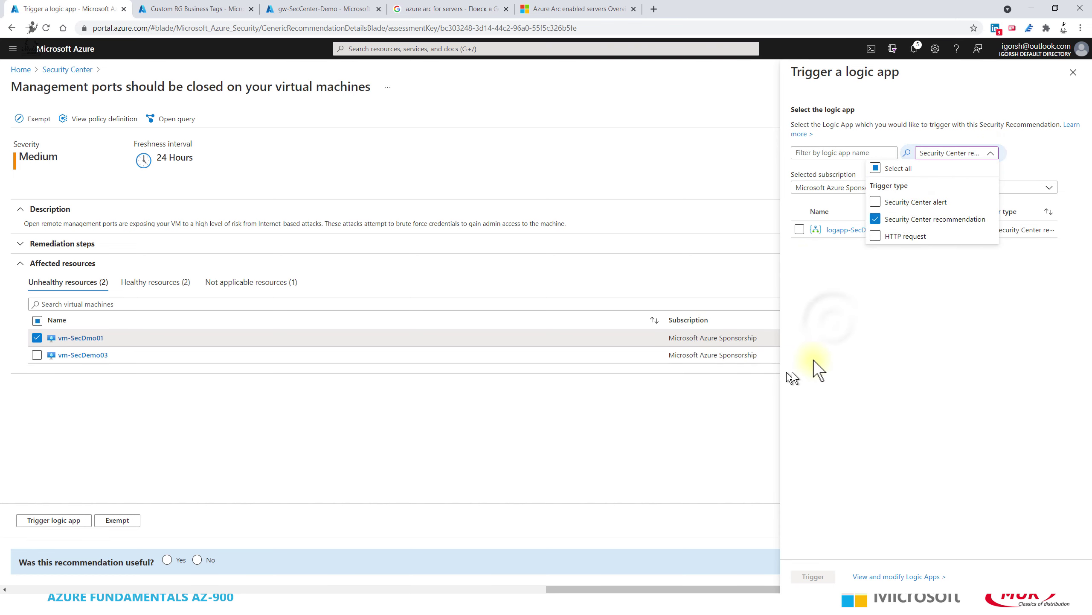
{"action": "left_click", "coordinate": [833, 322]}
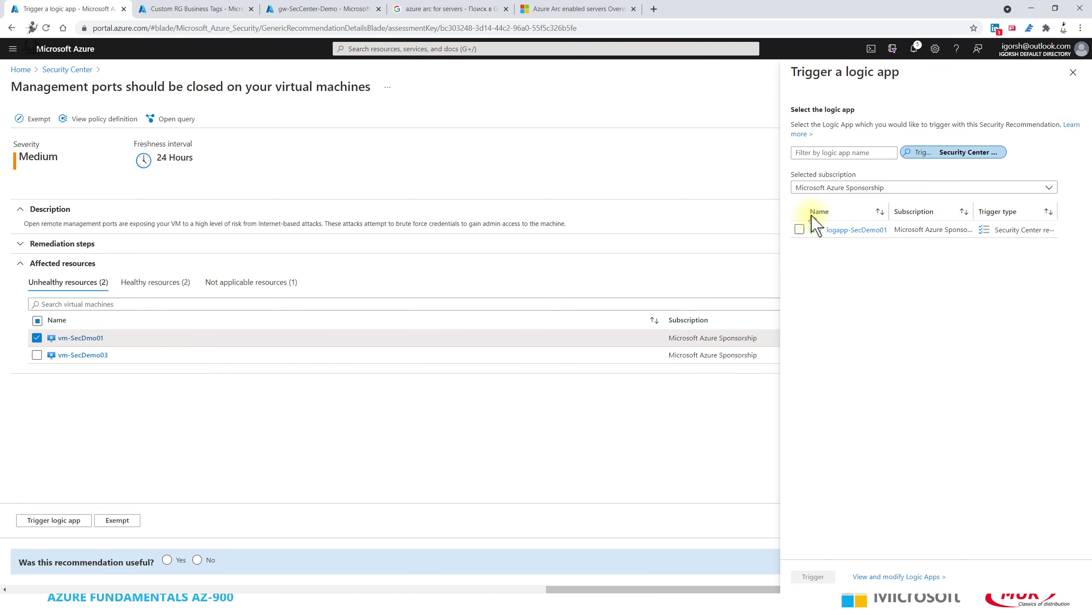
Switch to the gw-SecCenter-Demo browser tab and open vm-SecDemo03-nsg to examine its security rules.
{"action": "left_click", "coordinate": [344, 9]}
{"action": "scroll", "coordinate": [491, 510], "scroll_direction": "down", "scroll_amount": 4}
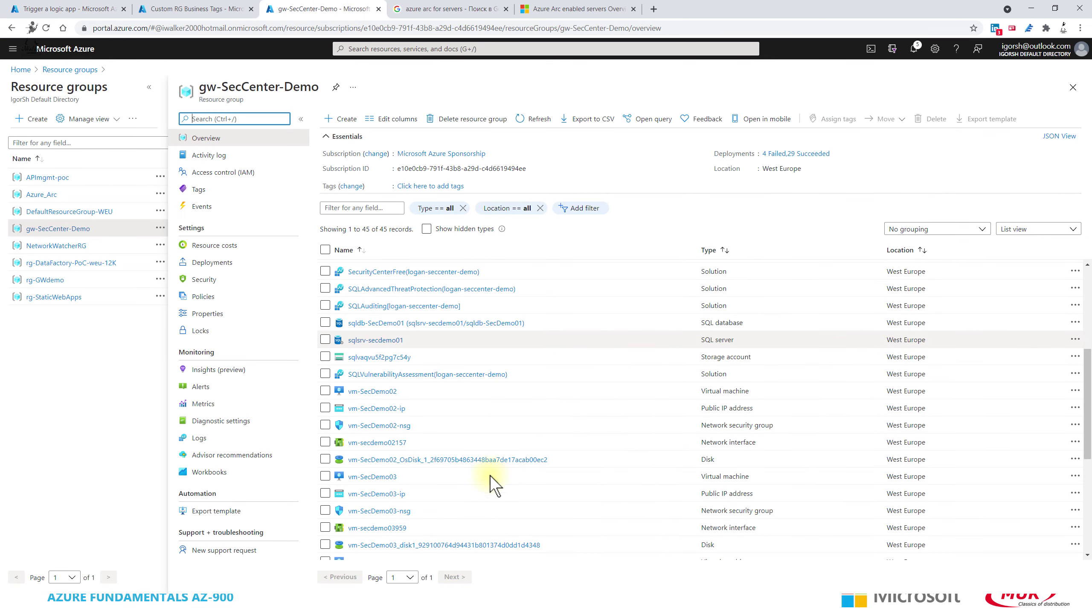
{"action": "left_click", "coordinate": [395, 511]}
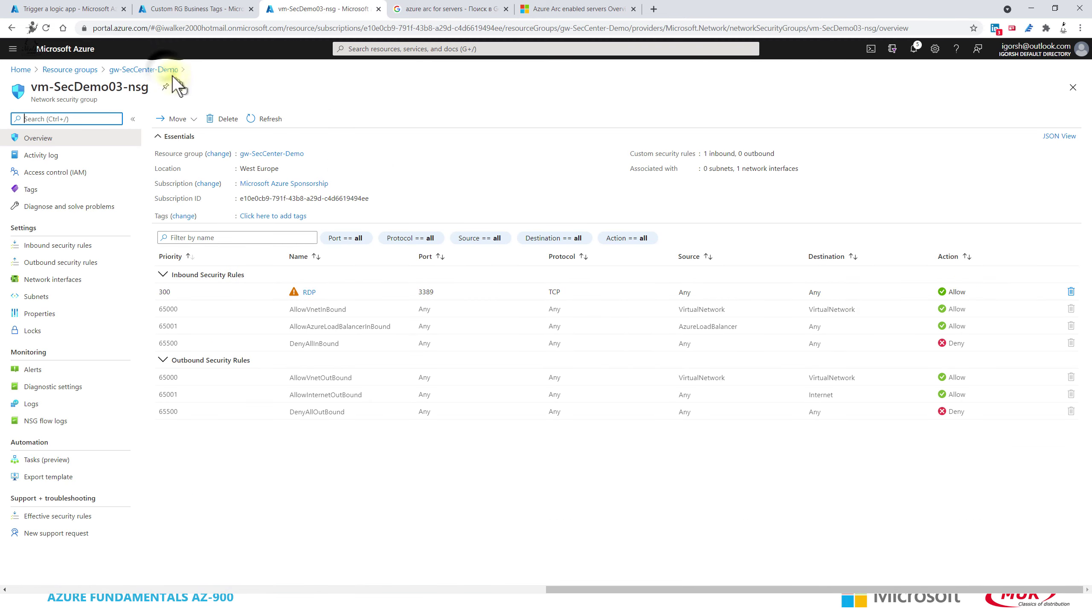
Return to the gw-SecCenter-Demo resource group and open vm-SecDmo01-nsg to check the action of its inbound RDP rule.
{"action": "left_click", "coordinate": [166, 69]}
{"action": "scroll", "coordinate": [601, 461], "scroll_direction": "down", "scroll_amount": 4}
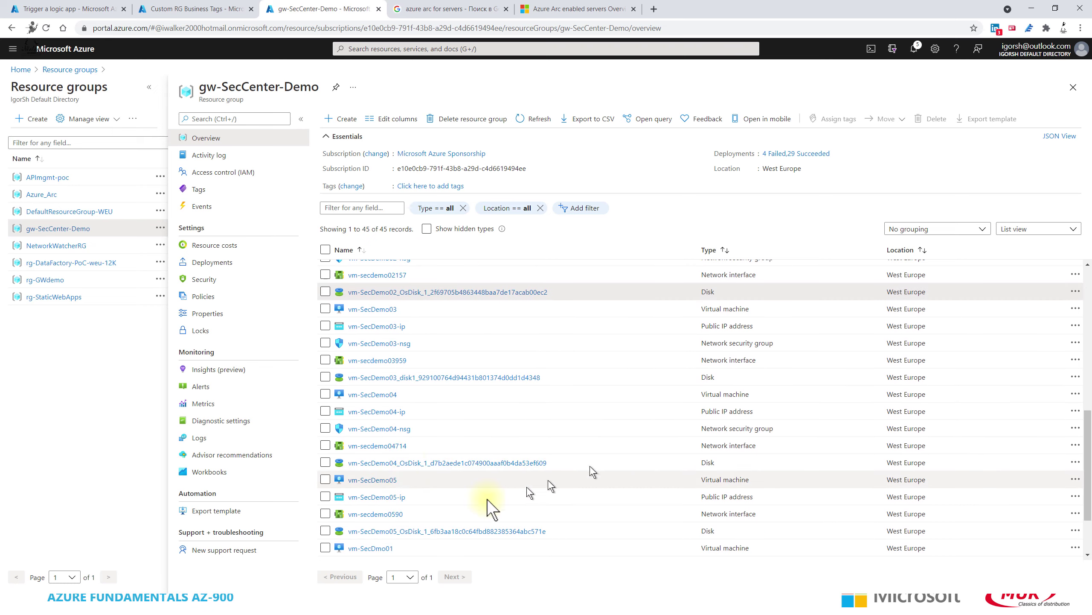
{"action": "scroll", "coordinate": [437, 483], "scroll_direction": "down", "scroll_amount": 3}
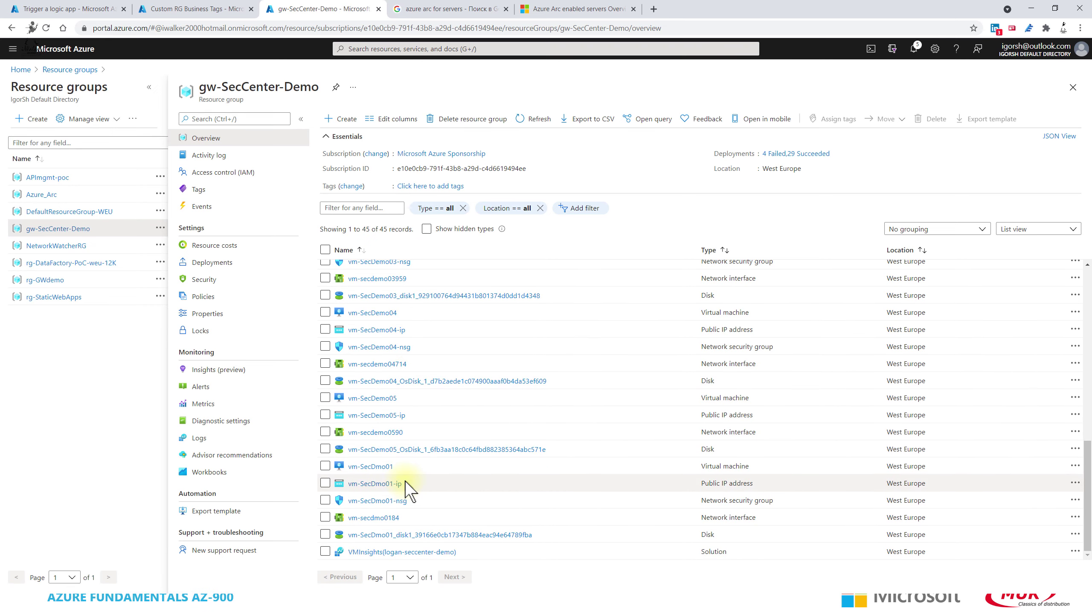
{"action": "left_click", "coordinate": [389, 500]}
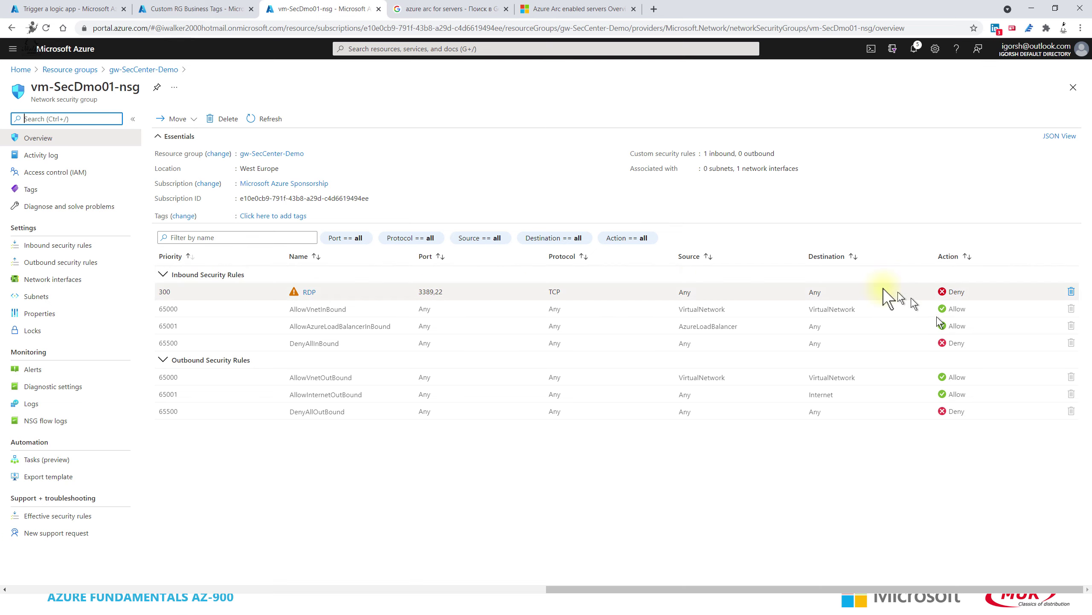
Go back to the Trigger a logic app pane, view the Logic Apps list and examine the runs history of logapp-SecDemo01.
{"action": "left_click", "coordinate": [184, 8]}
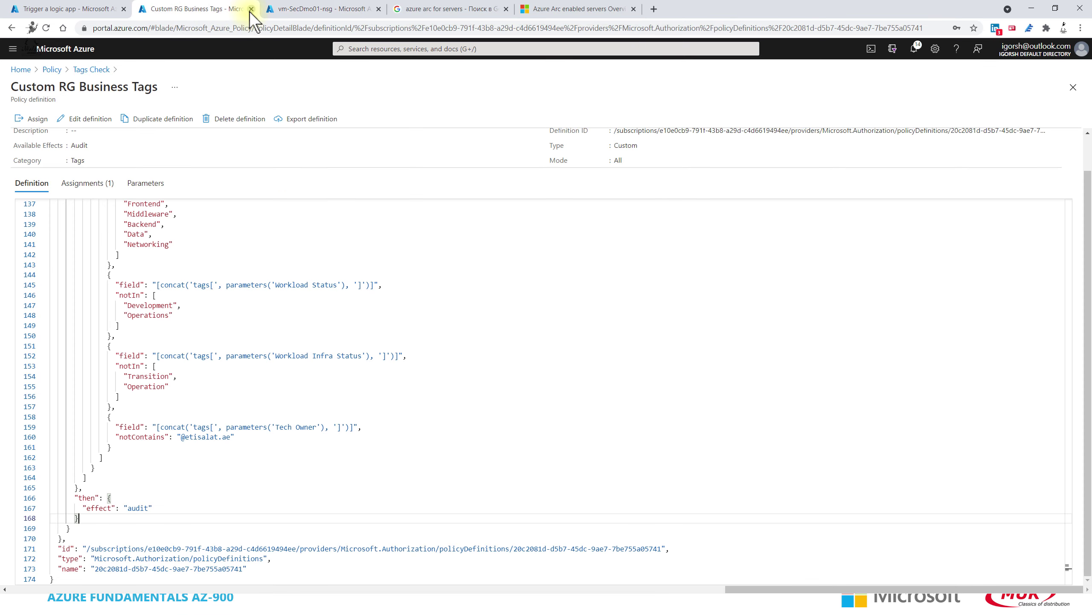
{"action": "left_click", "coordinate": [75, 9]}
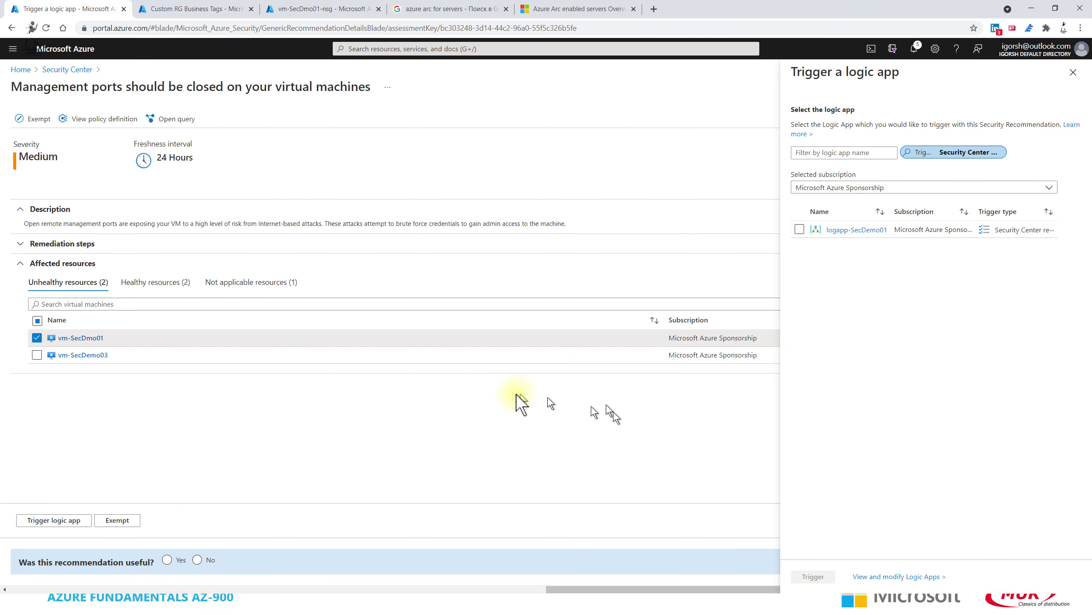
{"action": "left_click", "coordinate": [894, 576]}
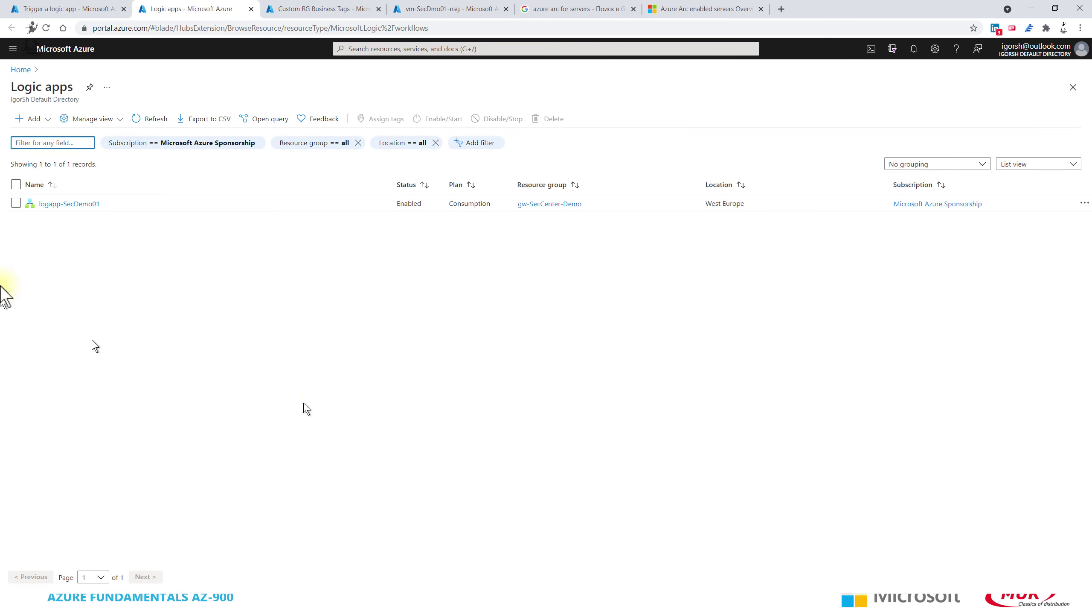
{"action": "left_click", "coordinate": [71, 204]}
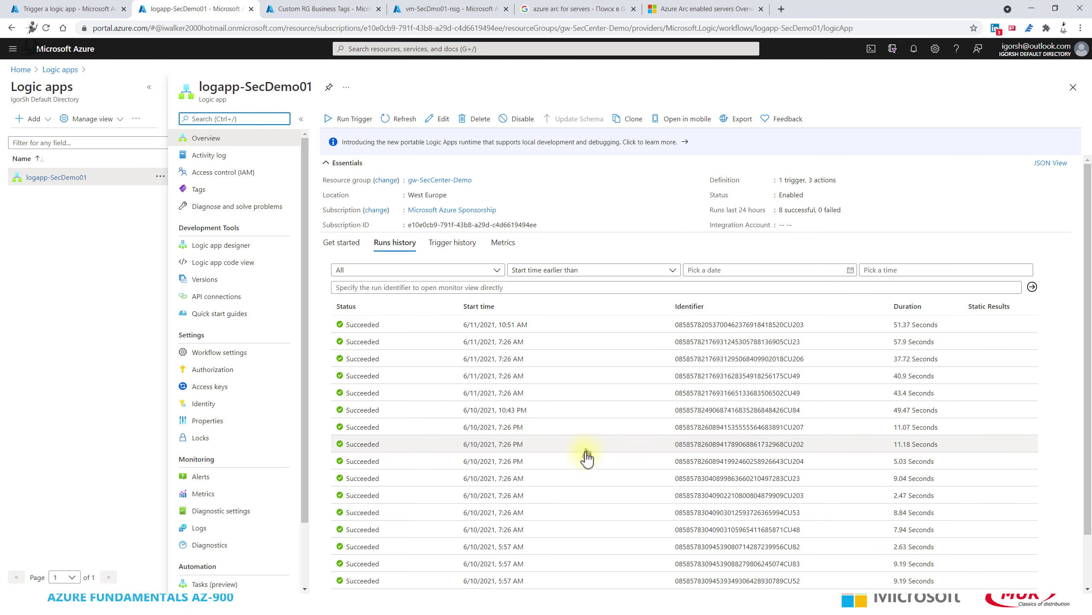
{"action": "scroll", "coordinate": [586, 456], "scroll_direction": "down", "scroll_amount": 1}
{"action": "scroll", "coordinate": [587, 458], "scroll_direction": "up", "scroll_amount": 1}
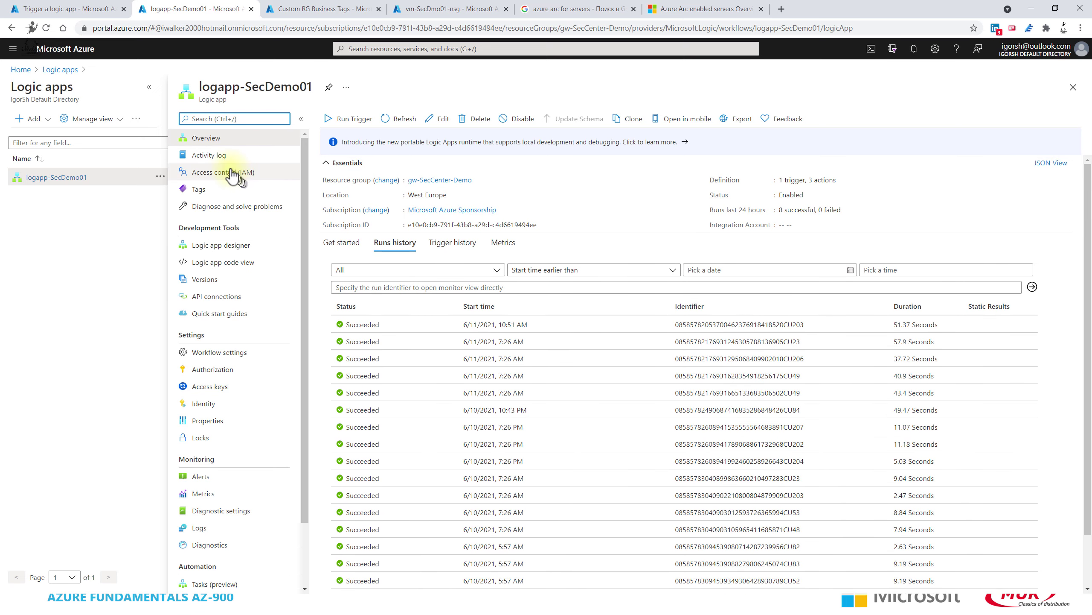
Open logapp-SecDemo01 in the Logic app designer and review the settings of its trigger, first email action and Create job action.
{"action": "left_click", "coordinate": [265, 247]}
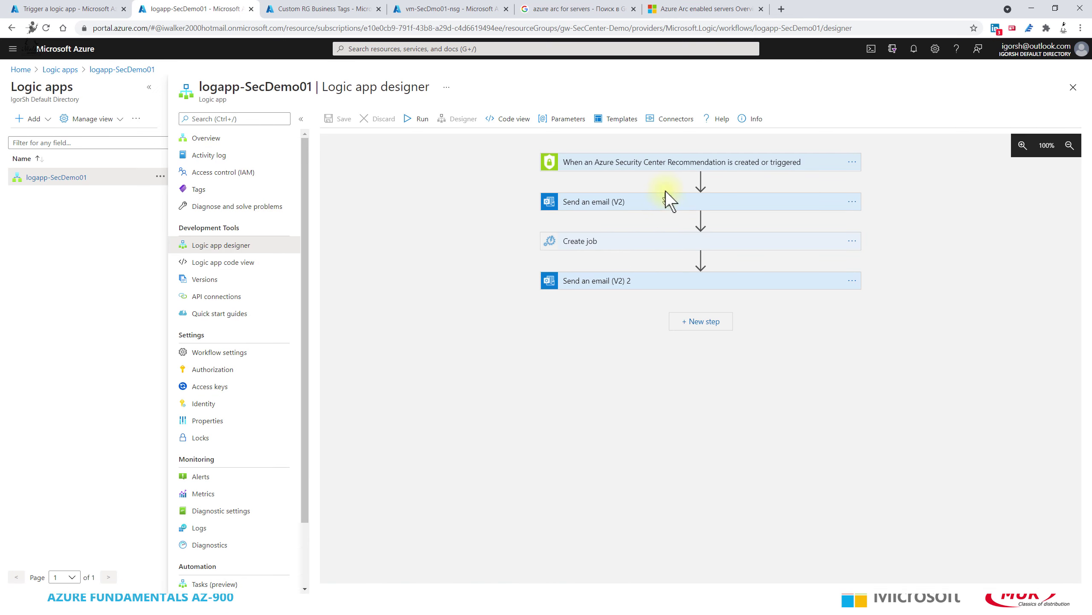
{"action": "left_click", "coordinate": [651, 168]}
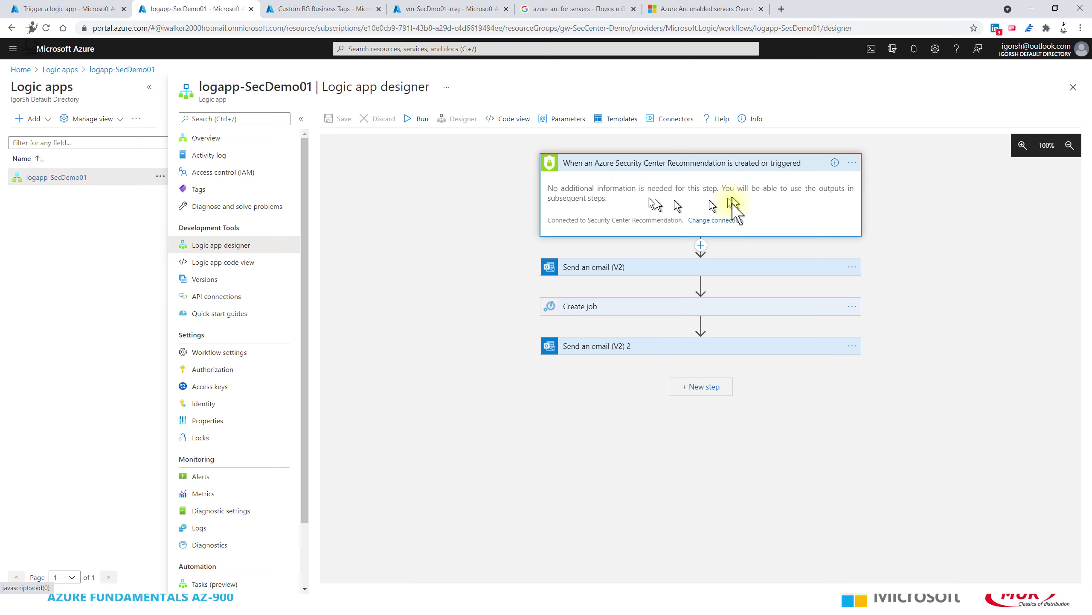
{"action": "left_click", "coordinate": [706, 270]}
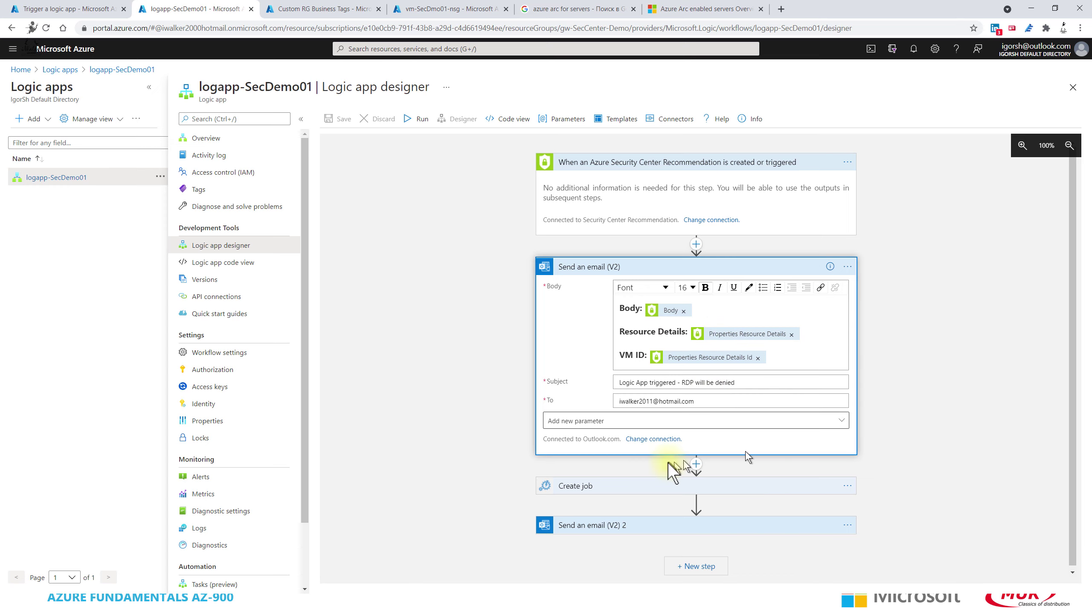
{"action": "left_click", "coordinate": [732, 486]}
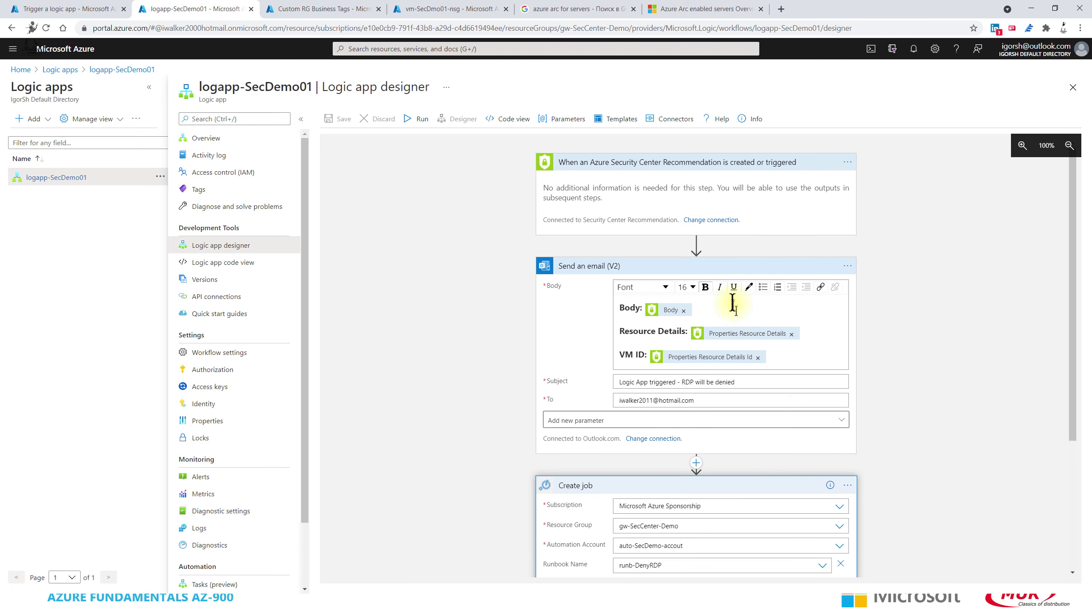
{"action": "scroll", "coordinate": [770, 387], "scroll_direction": "down", "scroll_amount": 4}
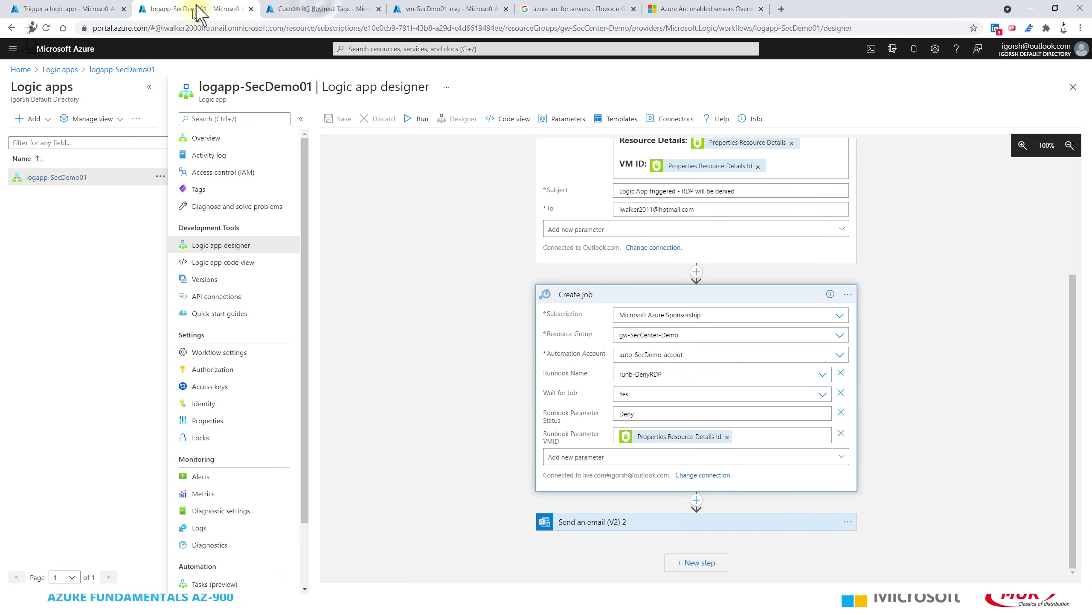
In the Custom RG Business Tags browser tab, go to the Azure home page and open the automation account auto-SecDemo-accout.
{"action": "left_click", "coordinate": [284, 9]}
{"action": "left_click", "coordinate": [20, 69]}
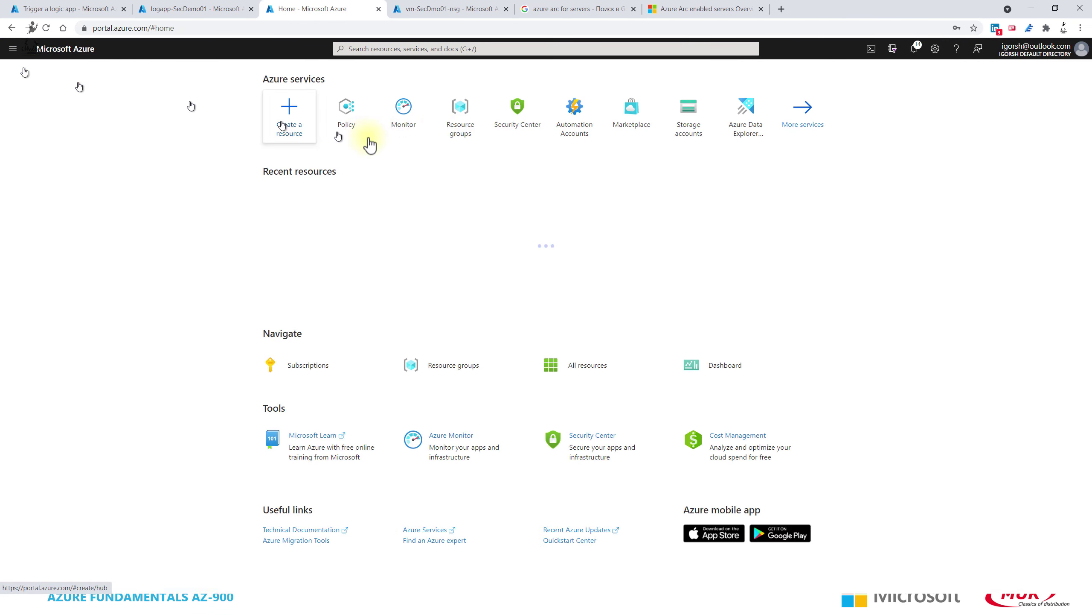
{"action": "left_click", "coordinate": [588, 137]}
{"action": "left_click", "coordinate": [82, 204]}
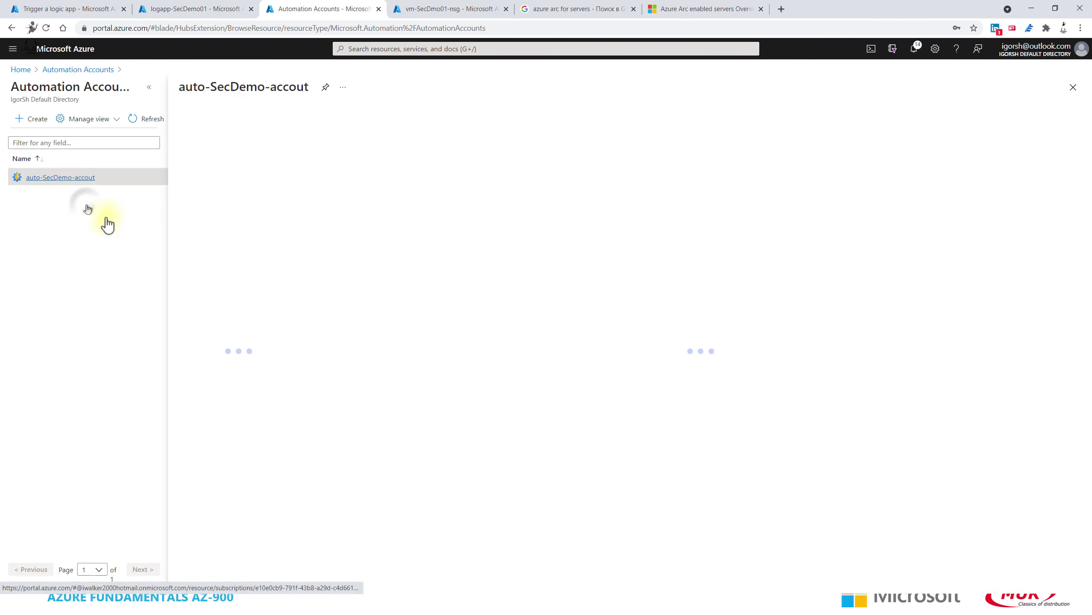
Open the runb-DenyRDP runbook from the account's runbooks and examine the parameters, module imports and Azure login block in its published source.
{"action": "left_click", "coordinate": [235, 360]}
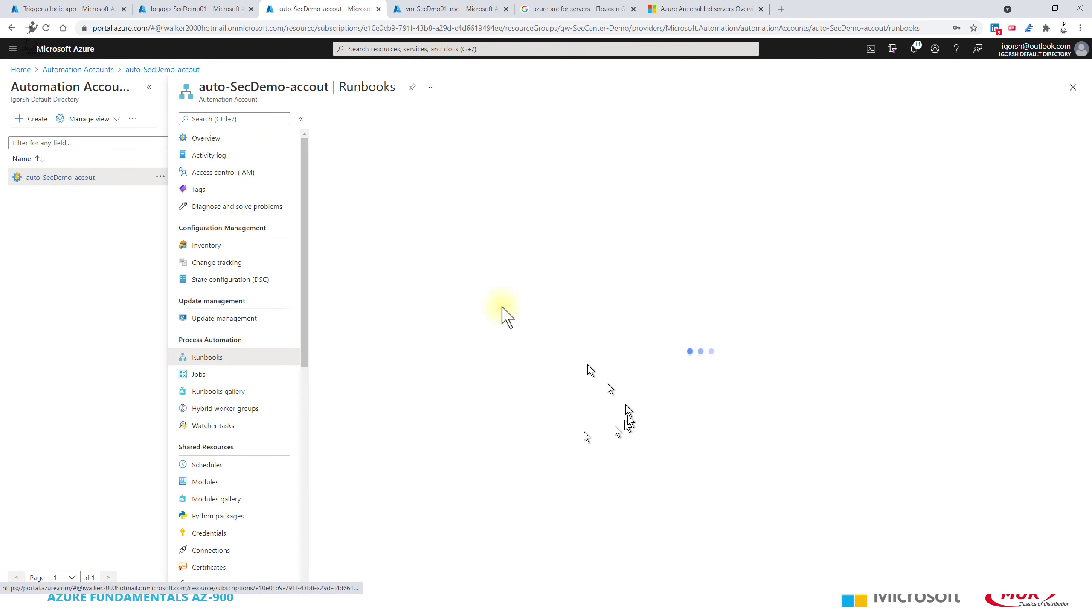
{"action": "left_click", "coordinate": [367, 233]}
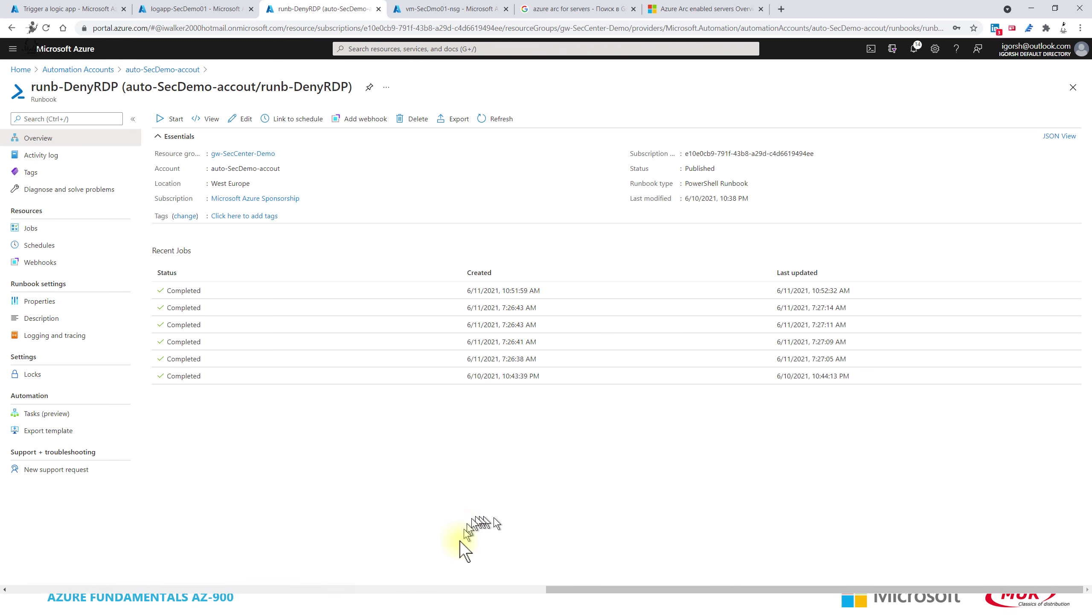
{"action": "left_click", "coordinate": [210, 118]}
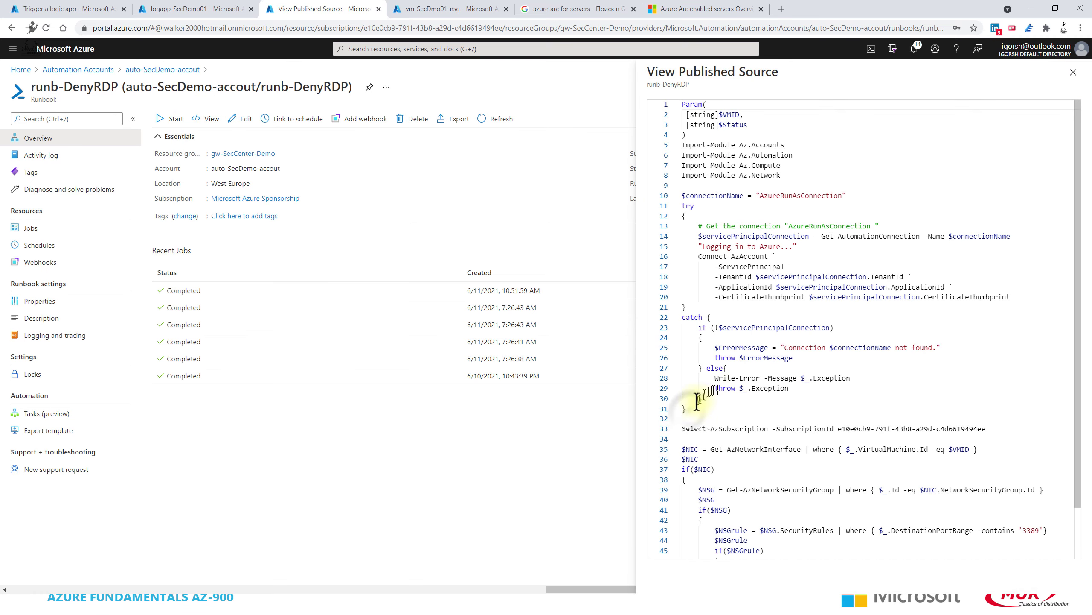
{"action": "left_click_drag", "start_coordinate": [691, 409], "coordinate": [645, 185]}
{"action": "left_click_drag", "start_coordinate": [645, 145], "coordinate": [653, 107]}
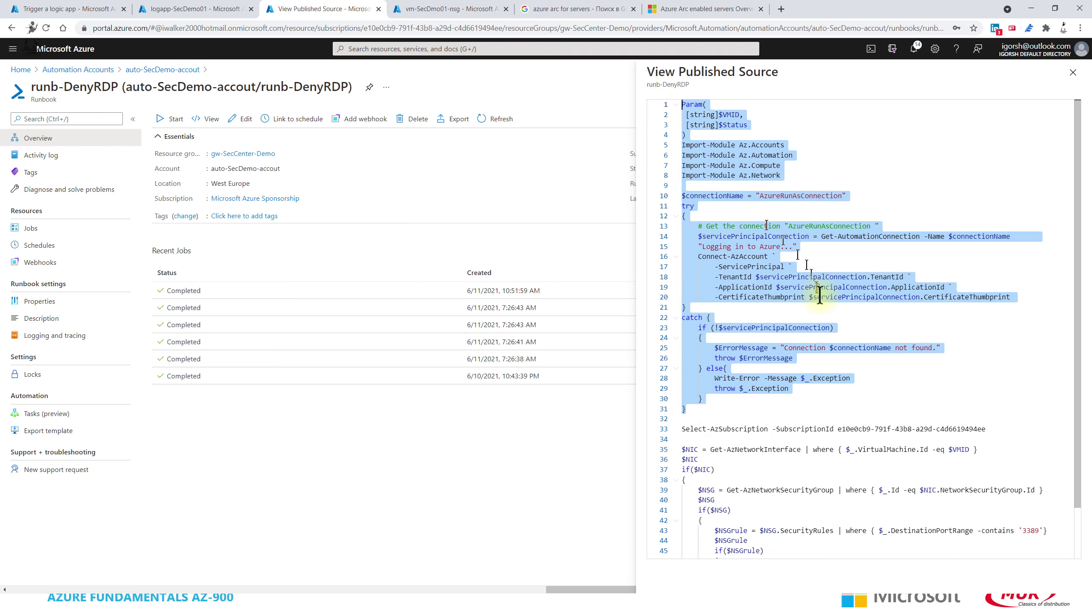
{"action": "scroll", "coordinate": [820, 296], "scroll_direction": "down", "scroll_amount": 1}
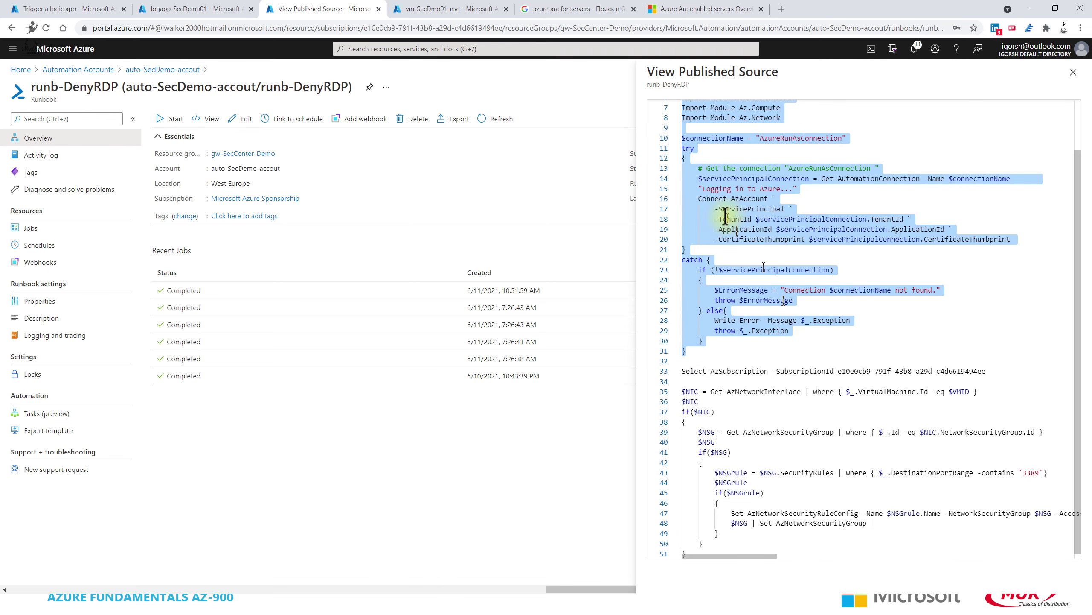
{"action": "scroll", "coordinate": [736, 254], "scroll_direction": "down", "scroll_amount": 1}
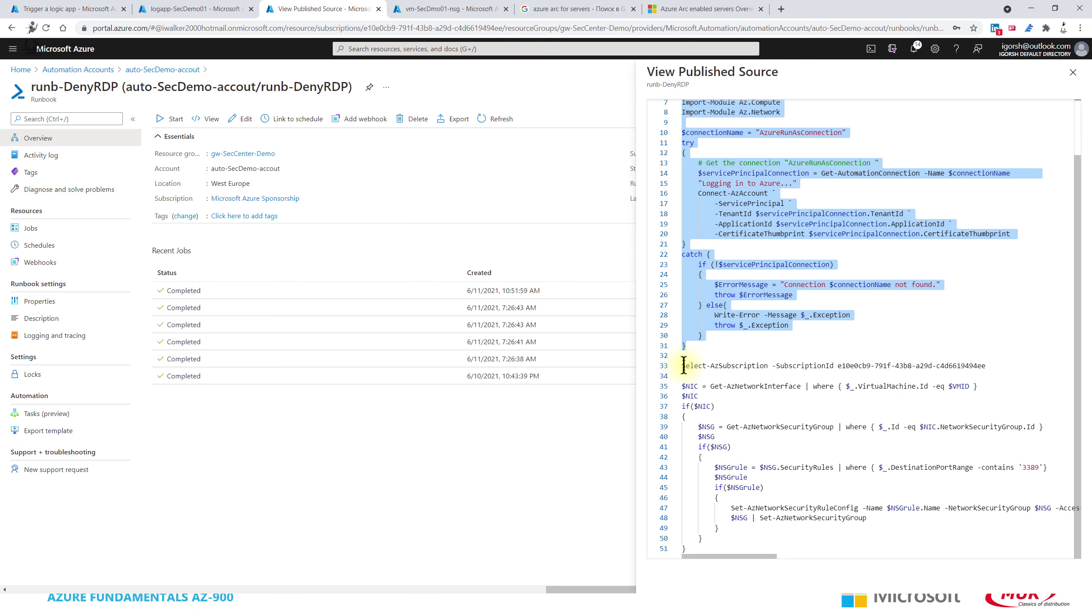
Examine the runbook code that finds the VM's network interface, its network security group and the port 3389 rule, through the rule's Access setting.
{"action": "left_click_drag", "start_coordinate": [683, 386], "coordinate": [974, 385]}
{"action": "left_click", "coordinate": [990, 388]}
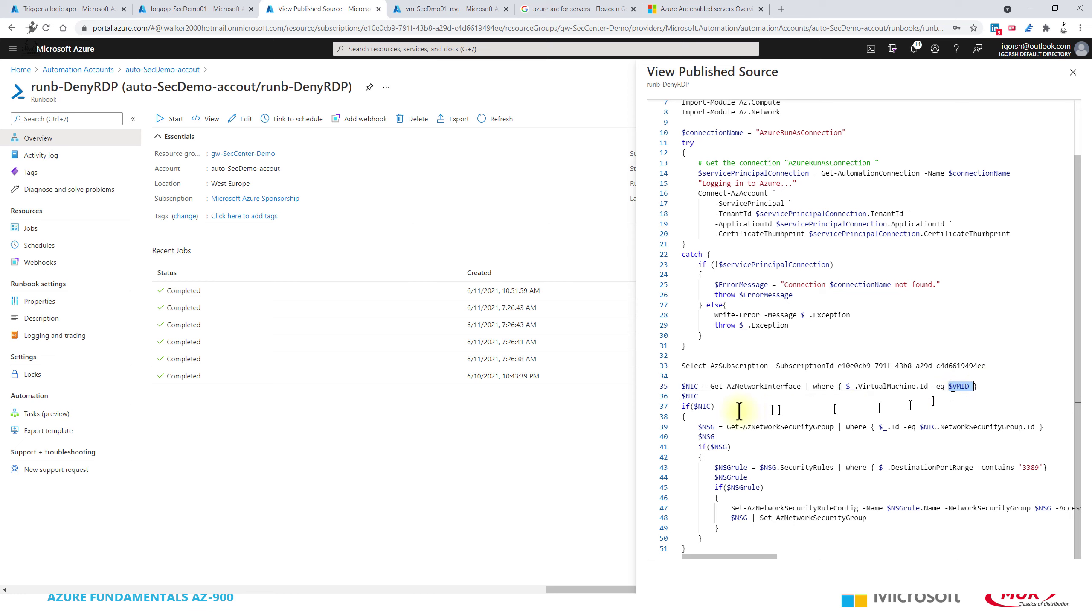
{"action": "left_click", "coordinate": [690, 386]}
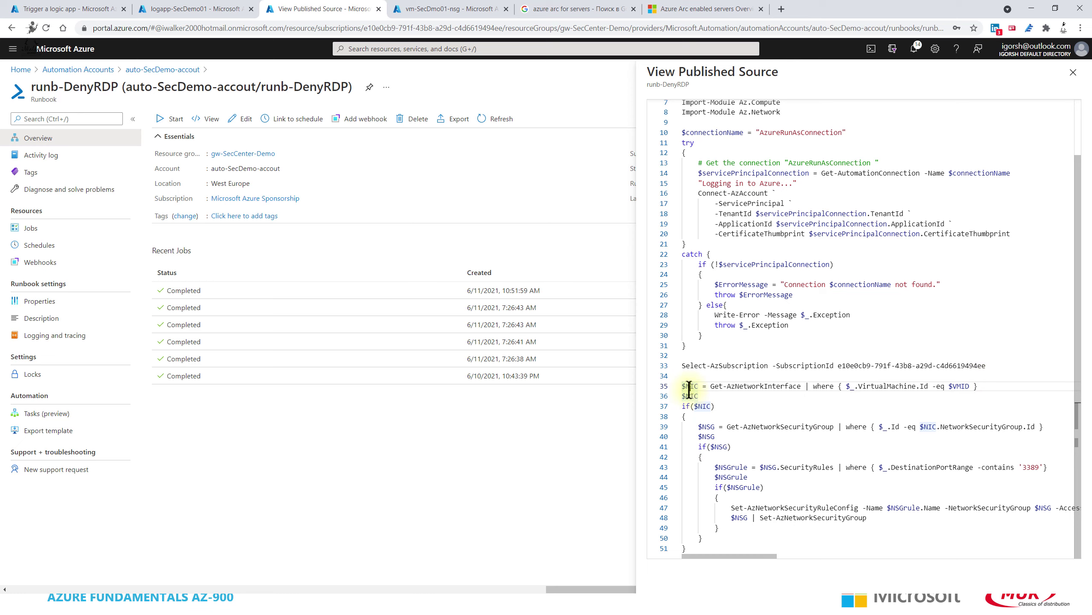
{"action": "left_click_drag", "start_coordinate": [726, 427], "coordinate": [1010, 439]}
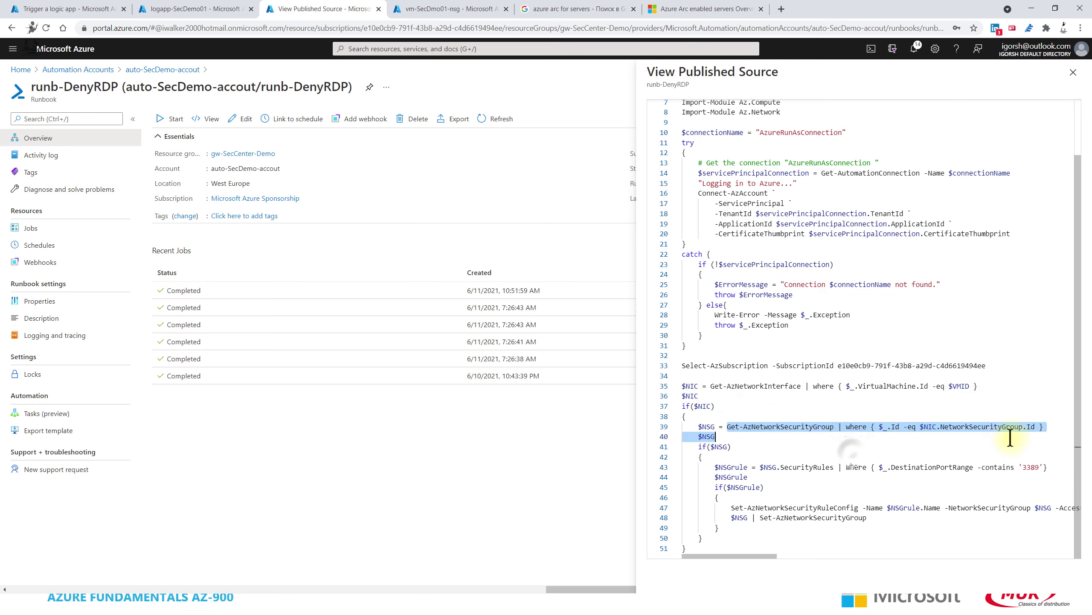
{"action": "left_click", "coordinate": [850, 454]}
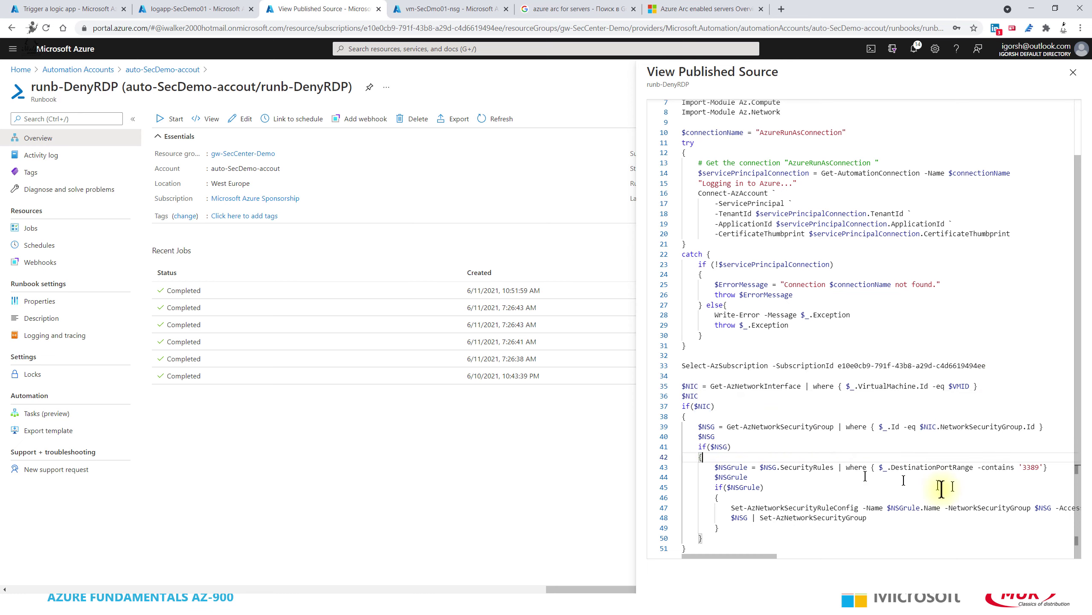
{"action": "left_click_drag", "start_coordinate": [749, 467], "coordinate": [1010, 469]}
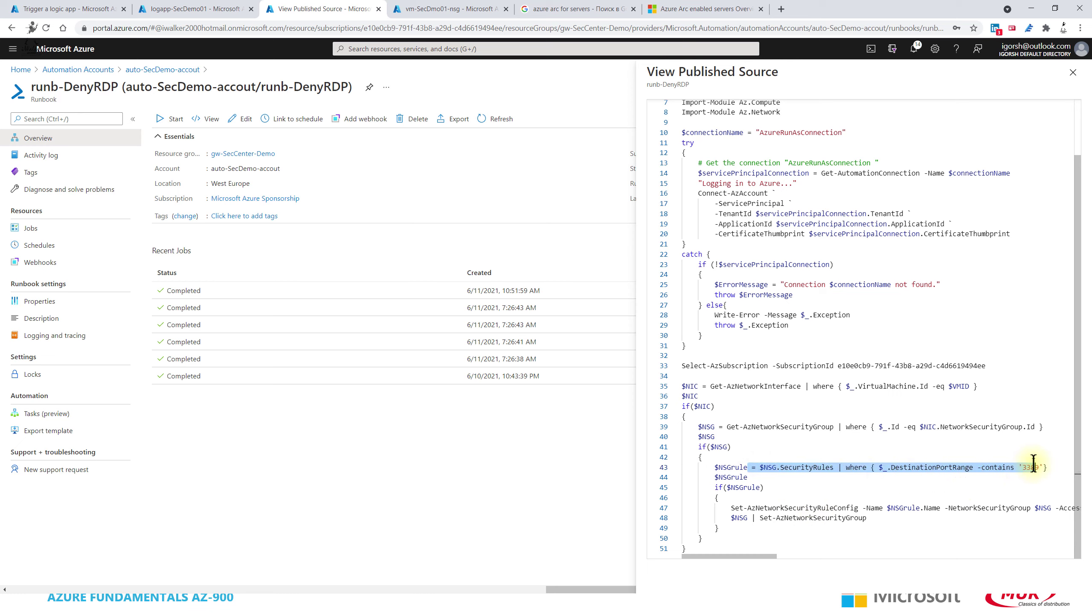
{"action": "left_click_drag", "start_coordinate": [1042, 464], "coordinate": [1042, 464]}
{"action": "left_click", "coordinate": [1023, 467]}
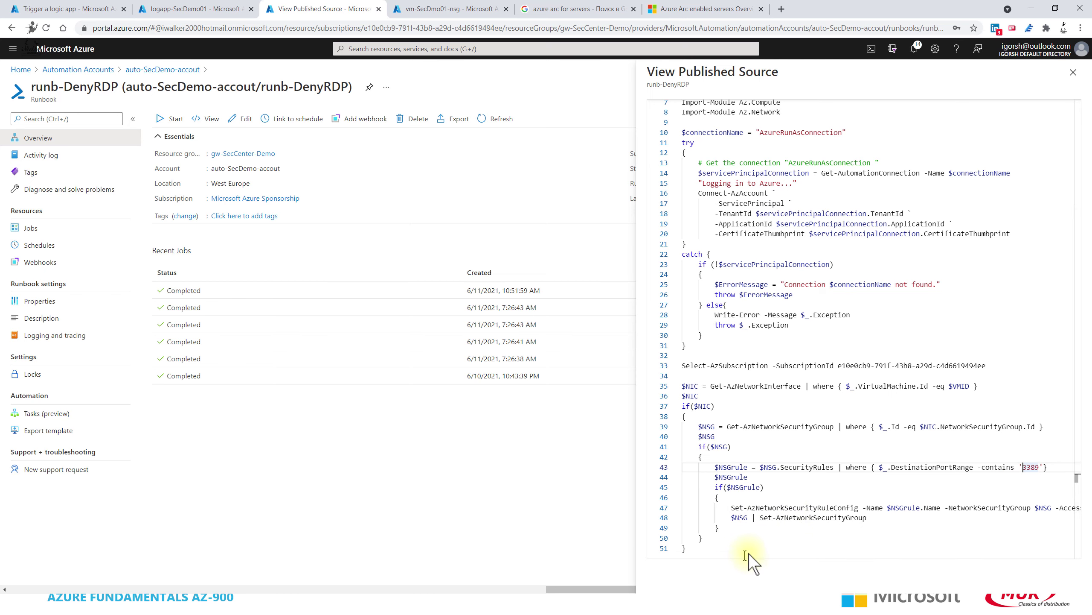
{"action": "left_click_drag", "start_coordinate": [748, 555], "coordinate": [805, 551]}
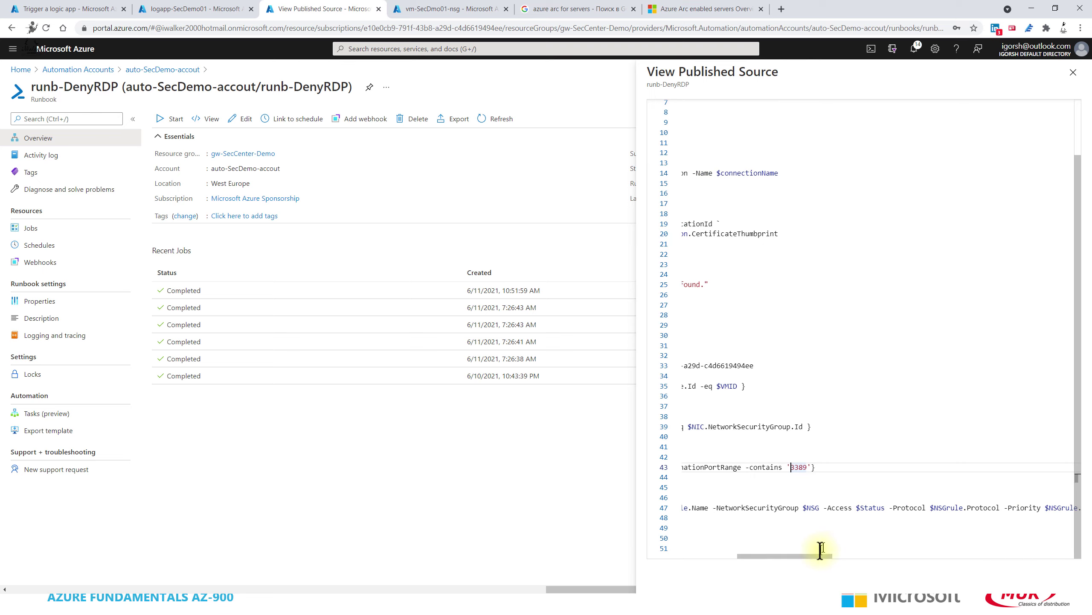
Return to the logapp-SecDemo01 designer and expand the Send an email (V2) 2 action to review its body, subject and recipient.
{"action": "left_click", "coordinate": [184, 8]}
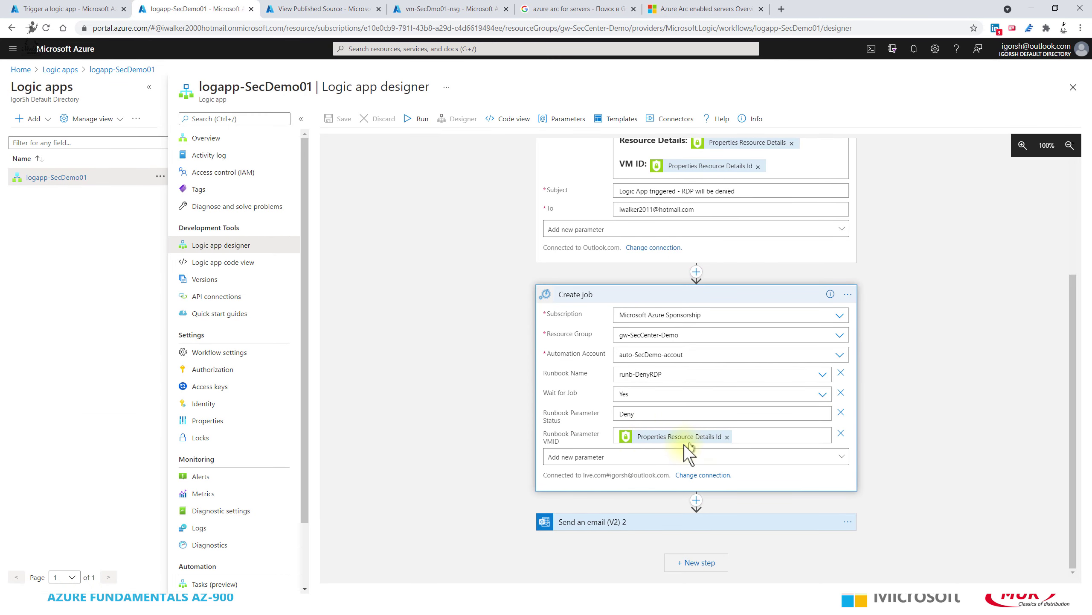
{"action": "scroll", "coordinate": [726, 252], "scroll_direction": "up", "scroll_amount": 4}
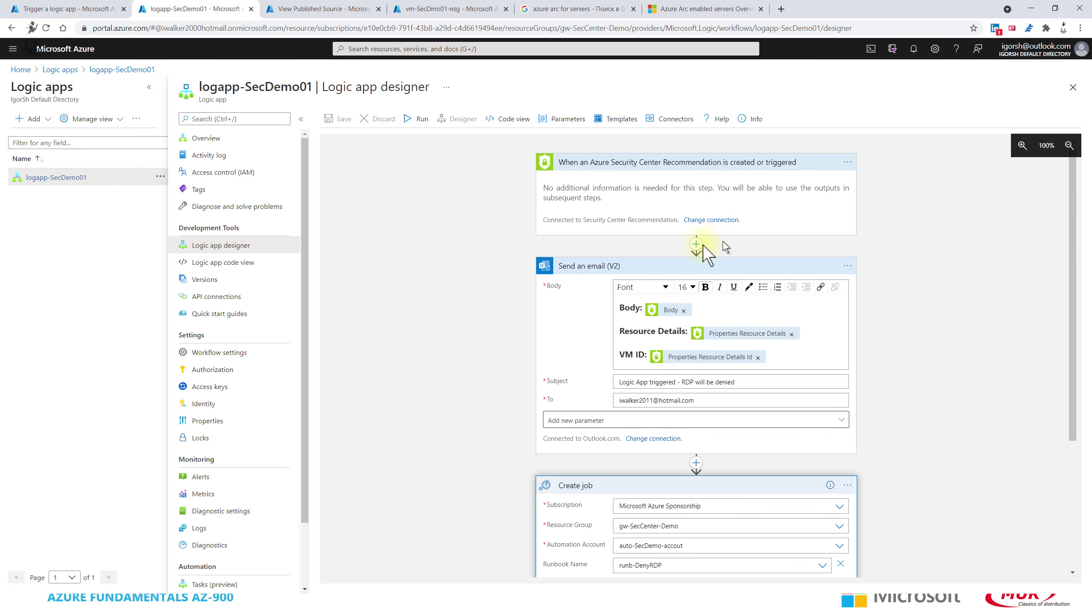
{"action": "scroll", "coordinate": [563, 367], "scroll_direction": "down", "scroll_amount": 4}
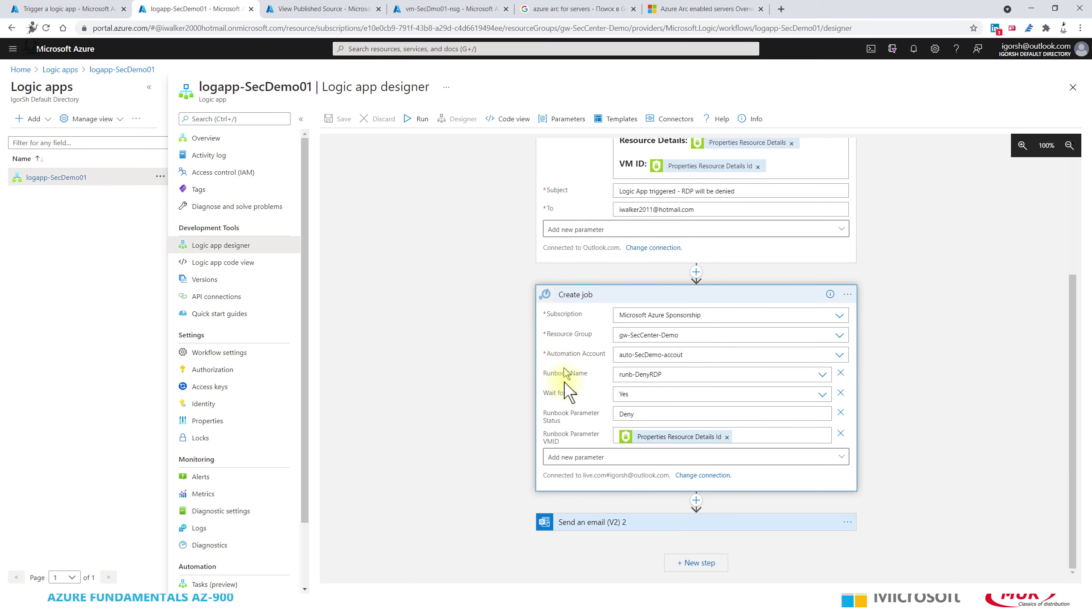
{"action": "left_click", "coordinate": [648, 524]}
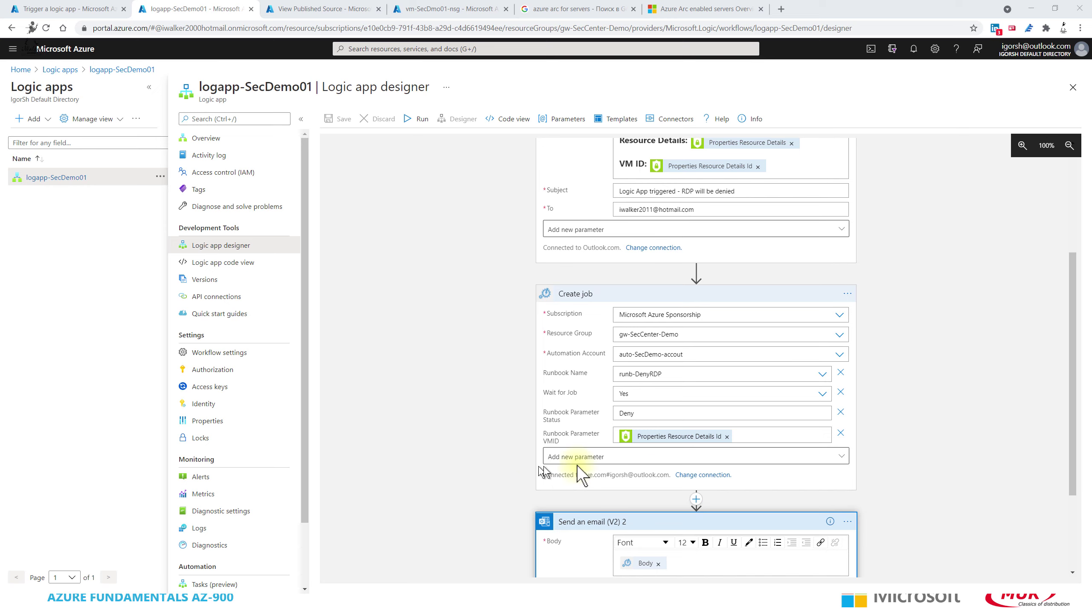
{"action": "scroll", "coordinate": [577, 465], "scroll_direction": "down", "scroll_amount": 3}
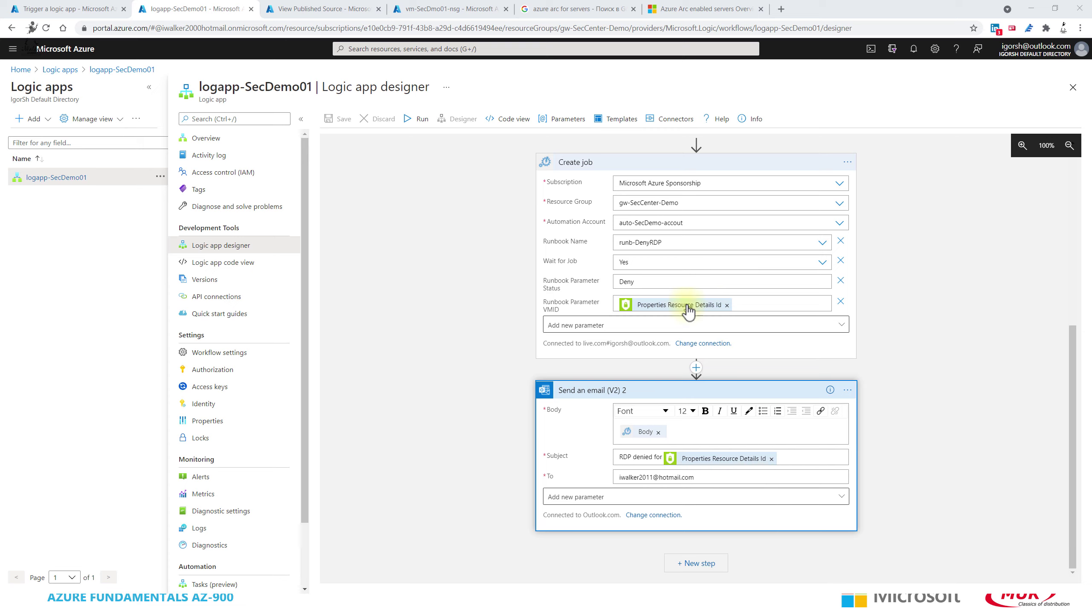
{"action": "mouse_move", "coordinate": [687, 309]}
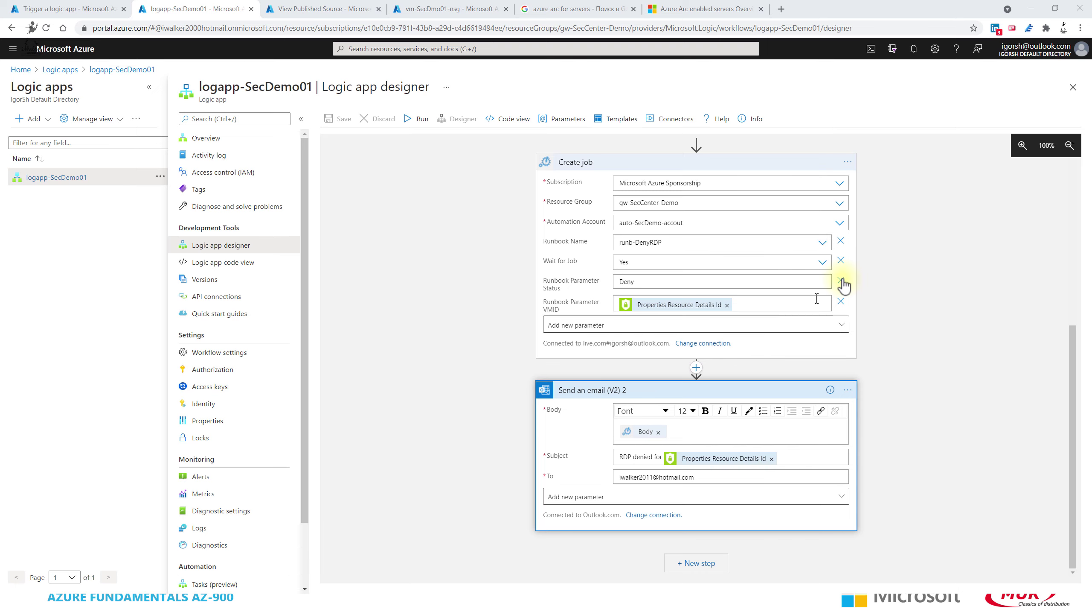
Review the whole logic app workflow from the Security Center recommendation trigger down to the final email action.
{"action": "scroll", "coordinate": [971, 329], "scroll_direction": "up", "scroll_amount": 7}
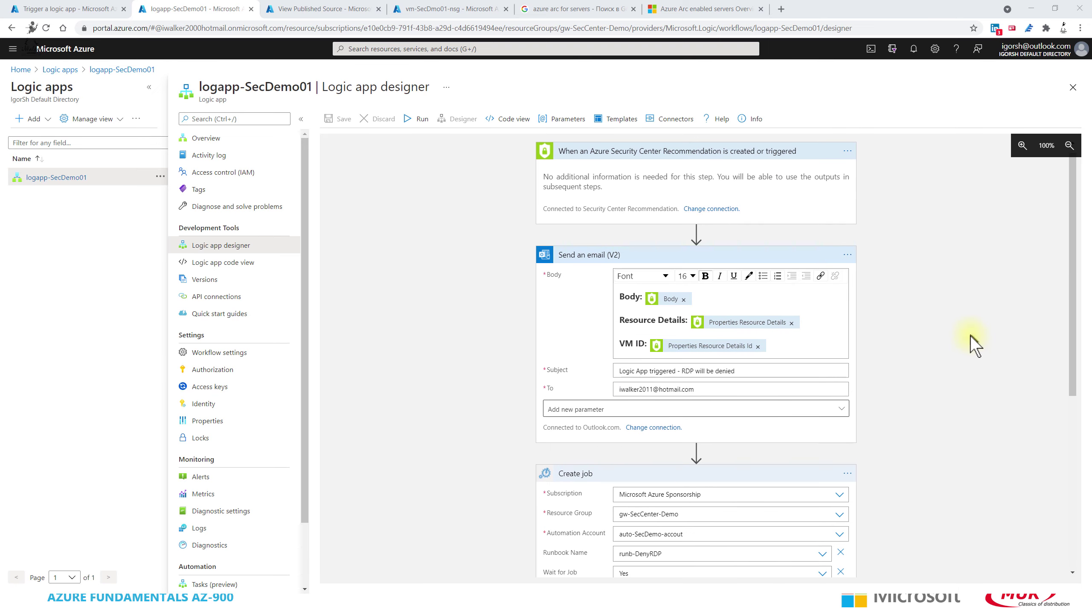
{"action": "scroll", "coordinate": [857, 351], "scroll_direction": "down", "scroll_amount": 3}
{"action": "scroll", "coordinate": [855, 351], "scroll_direction": "down", "scroll_amount": 1}
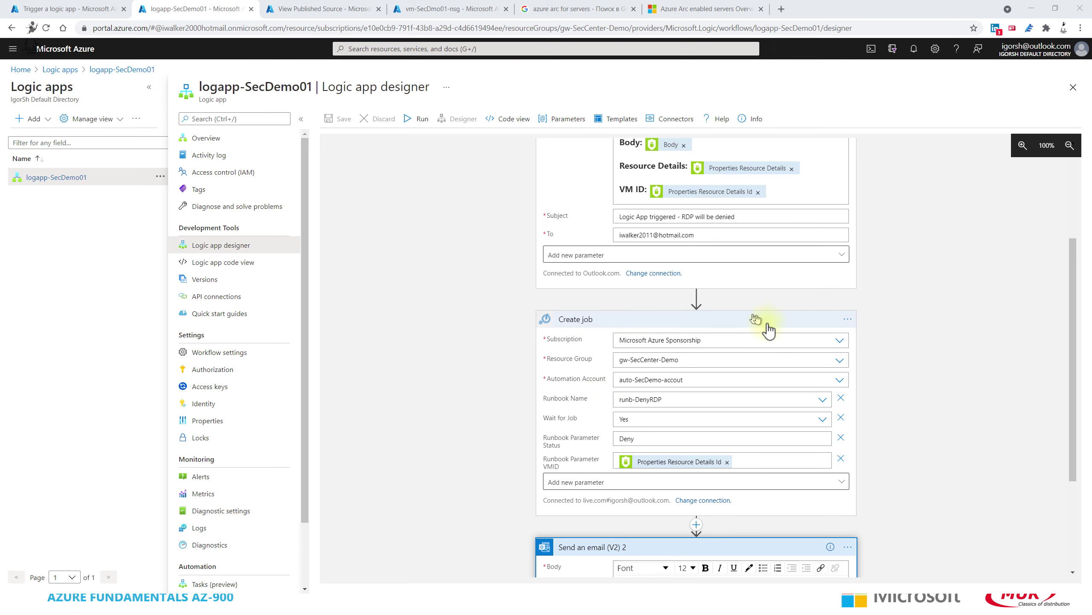
{"action": "scroll", "coordinate": [777, 340], "scroll_direction": "down", "scroll_amount": 1}
{"action": "scroll", "coordinate": [777, 340], "scroll_direction": "down", "scroll_amount": 2}
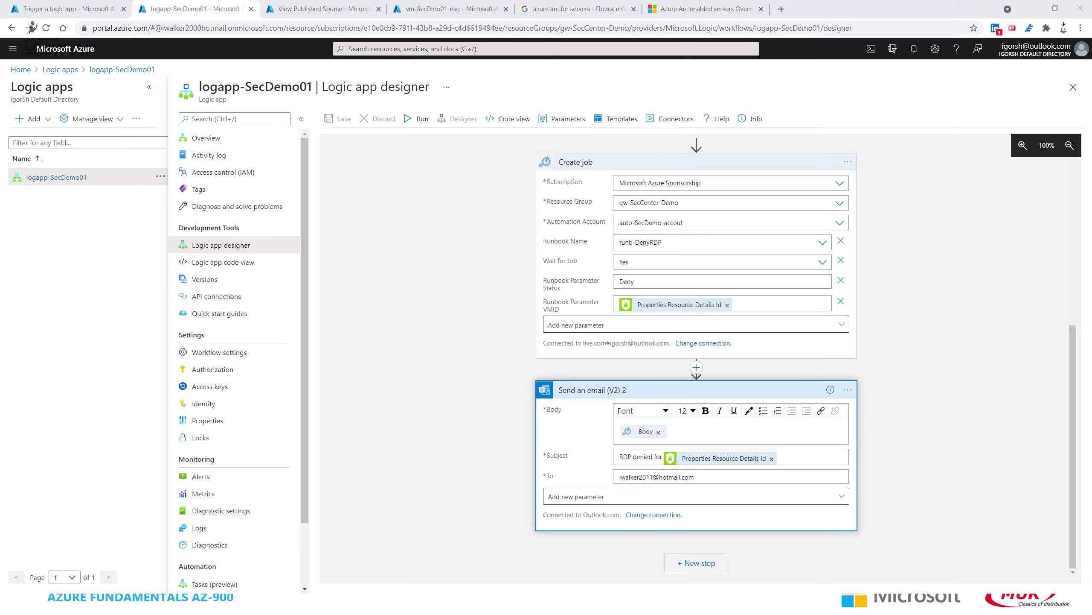
Switch to the Mail message "Logic App triggered - RDP will be denied", maximize it and examine its body, resource details and VM ID.
{"action": "key", "text": "alt+Tab"}
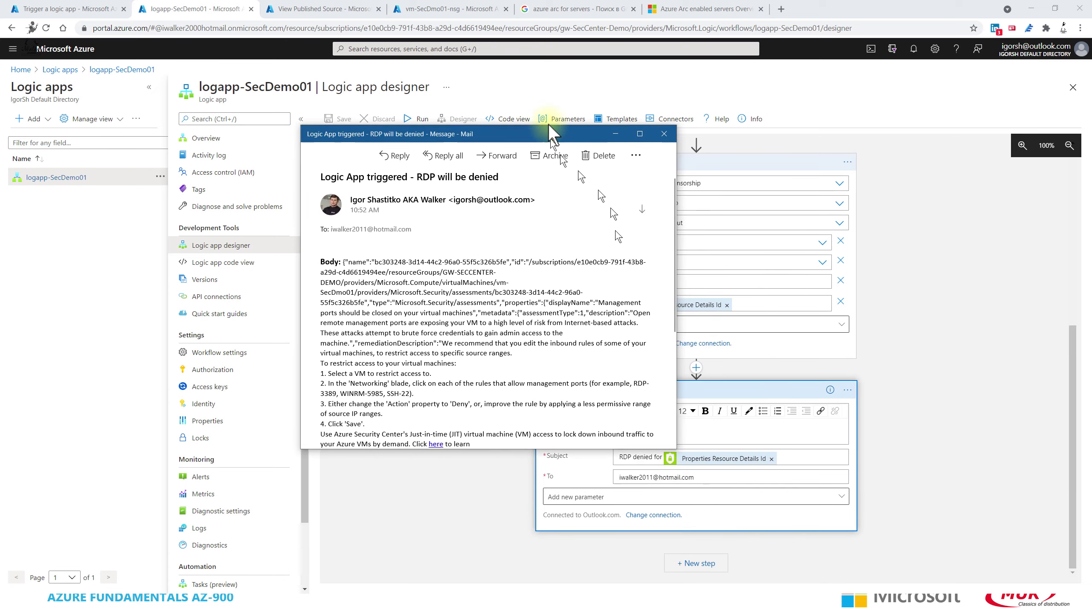
{"action": "left_click", "coordinate": [640, 125]}
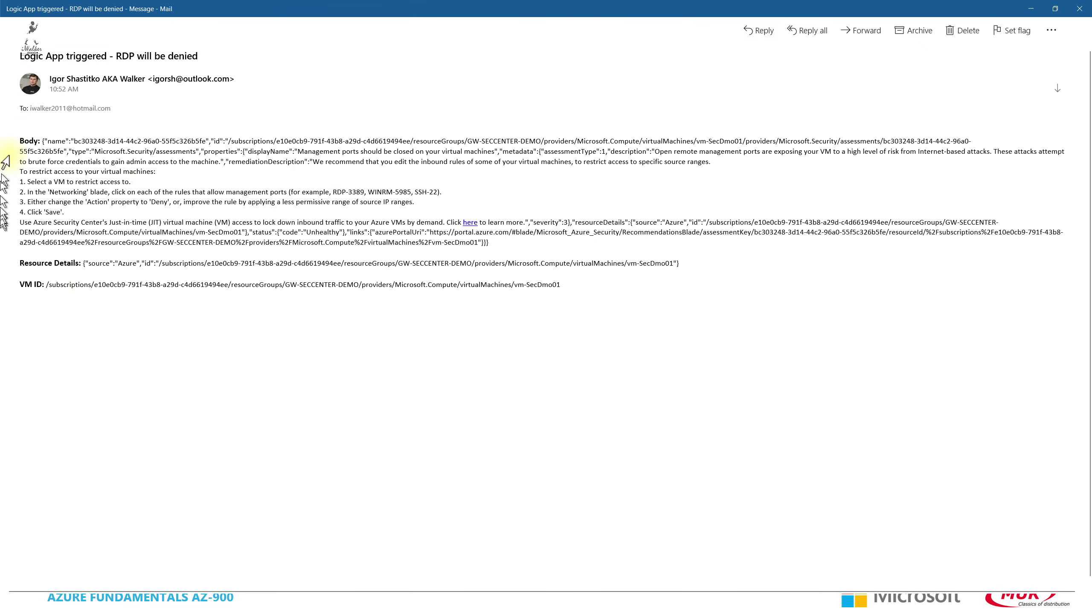
{"action": "left_click_drag", "start_coordinate": [495, 252], "coordinate": [20, 152]}
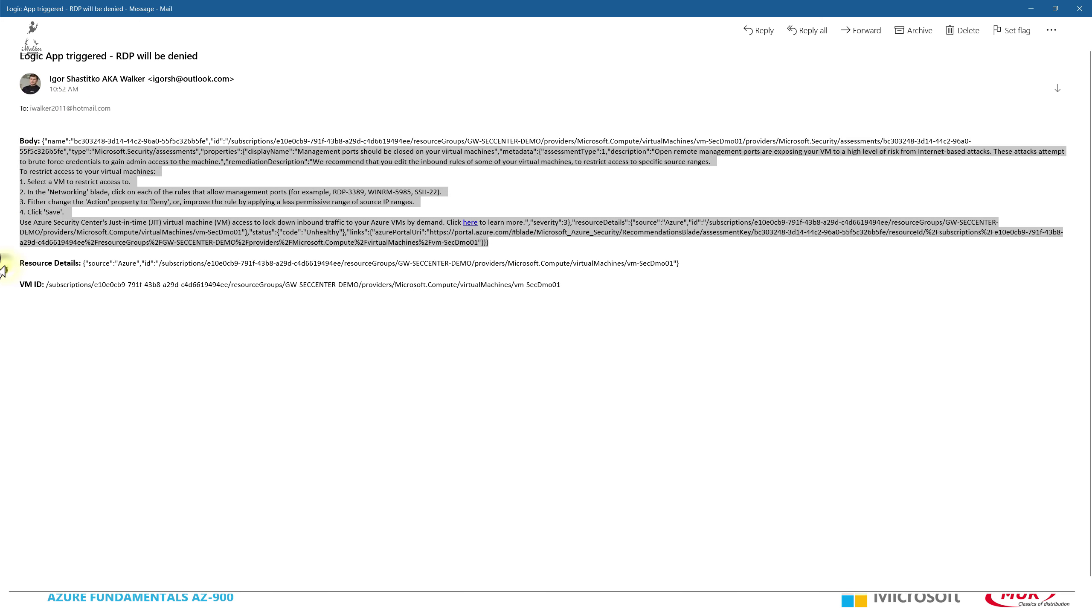
{"action": "left_click", "coordinate": [2, 264]}
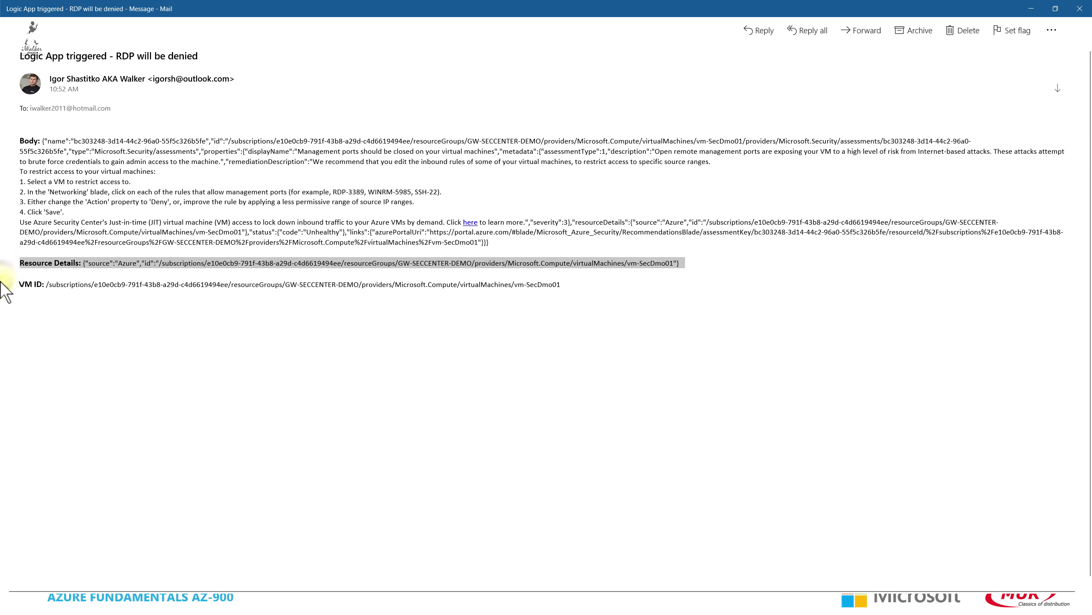
{"action": "left_click", "coordinate": [12, 288]}
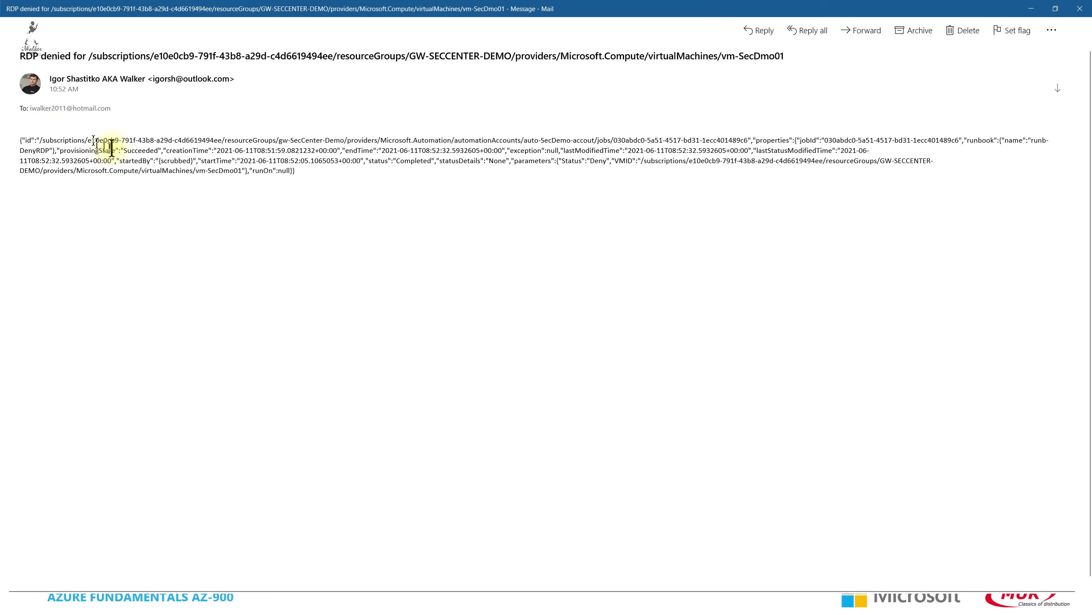
Examine the job details in the "RDP denied for" message for vm-SecDmo01, and minimize the open mail windows.
{"action": "left_click_drag", "start_coordinate": [447, 187], "coordinate": [68, 109]}
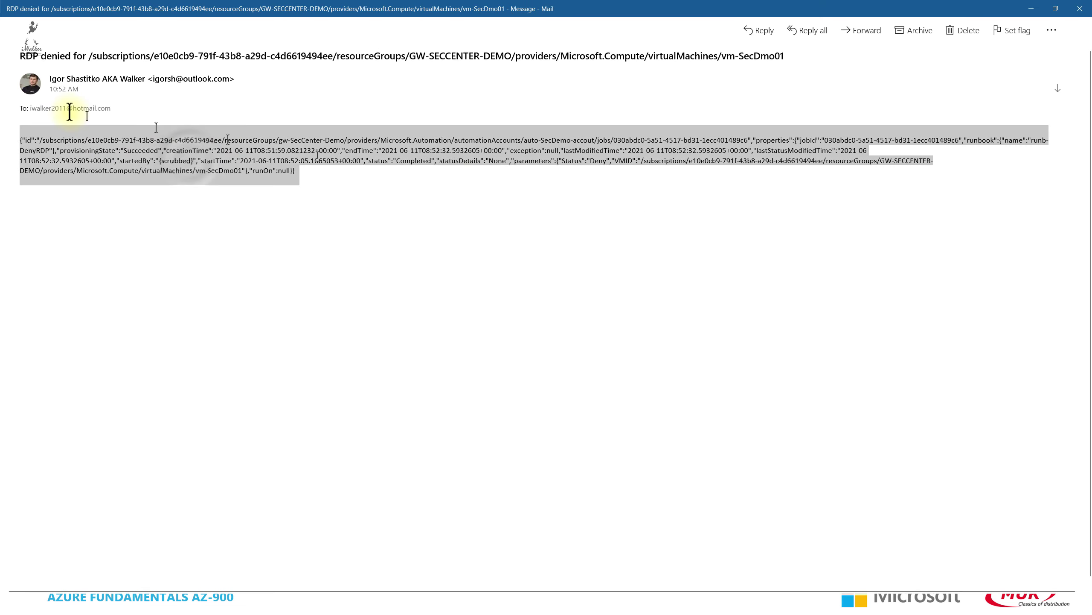
{"action": "left_click", "coordinate": [188, 159]}
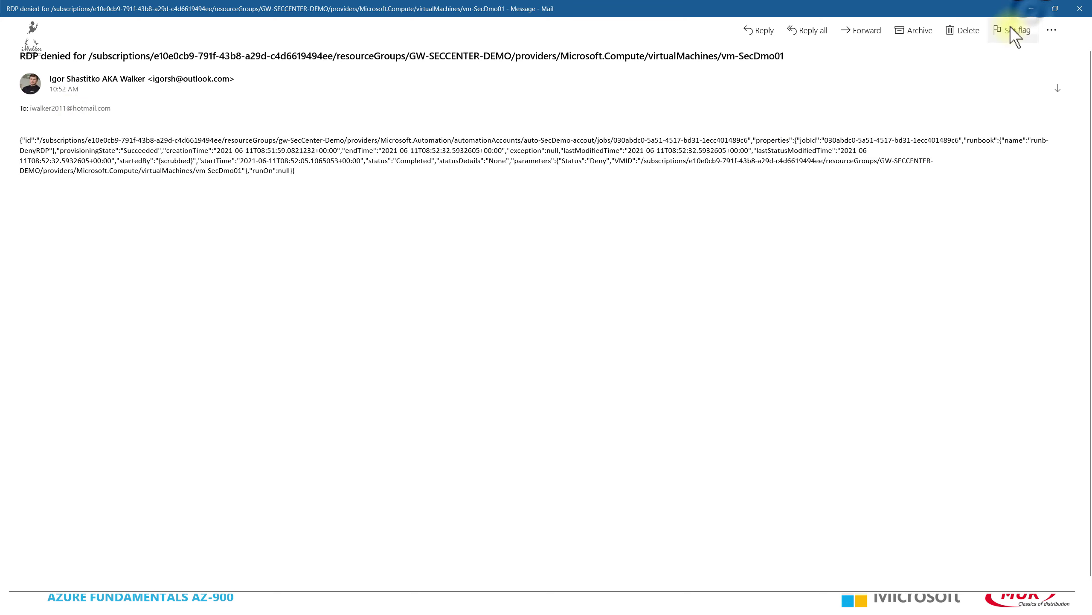
{"action": "left_click", "coordinate": [1032, 8]}
{"action": "left_click", "coordinate": [1031, 8]}
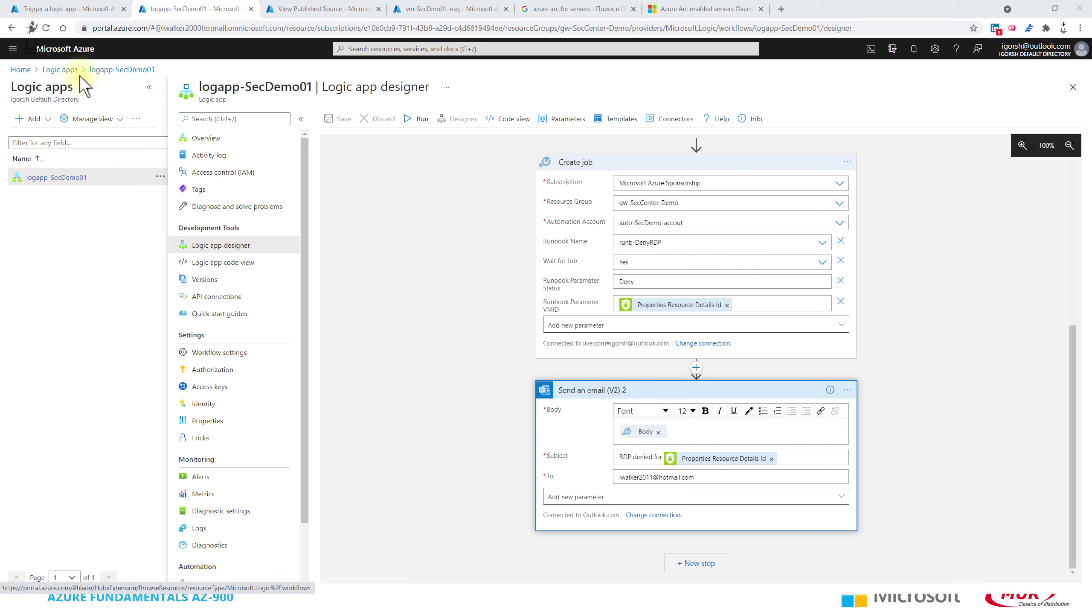
Return to the Logic apps list and start creating a Consumption logic app.
{"action": "left_click", "coordinate": [114, 70]}
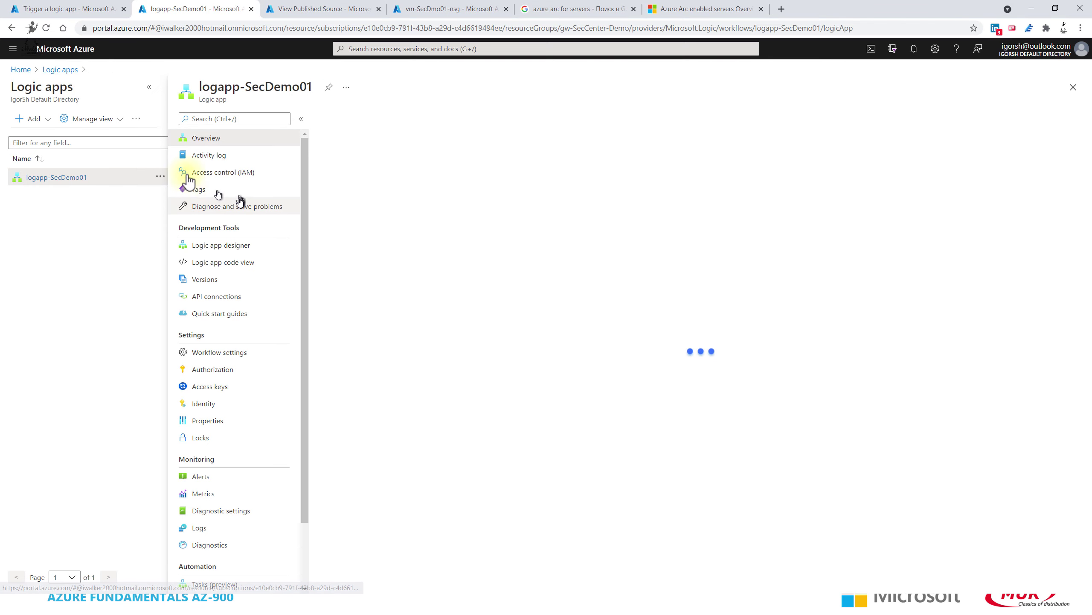
{"action": "left_click", "coordinate": [64, 86]}
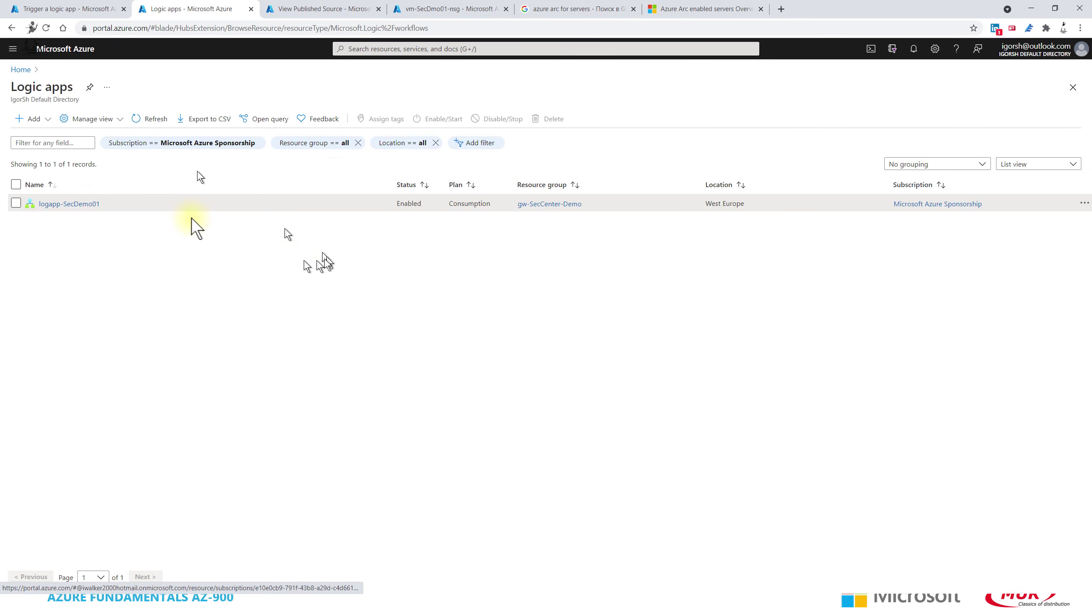
{"action": "left_click", "coordinate": [48, 120]}
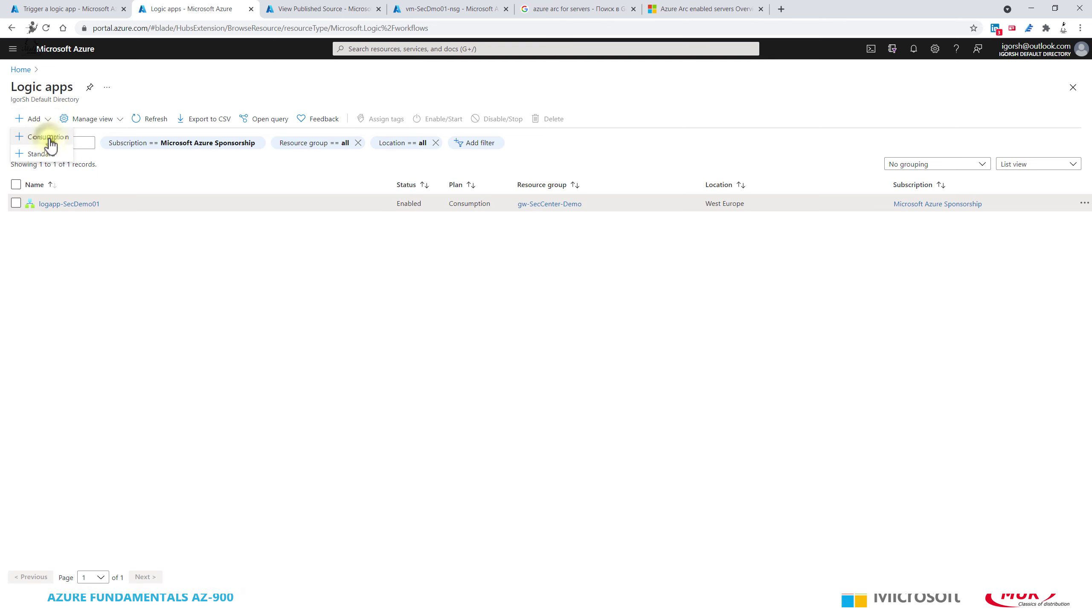
{"action": "left_click", "coordinate": [49, 138]}
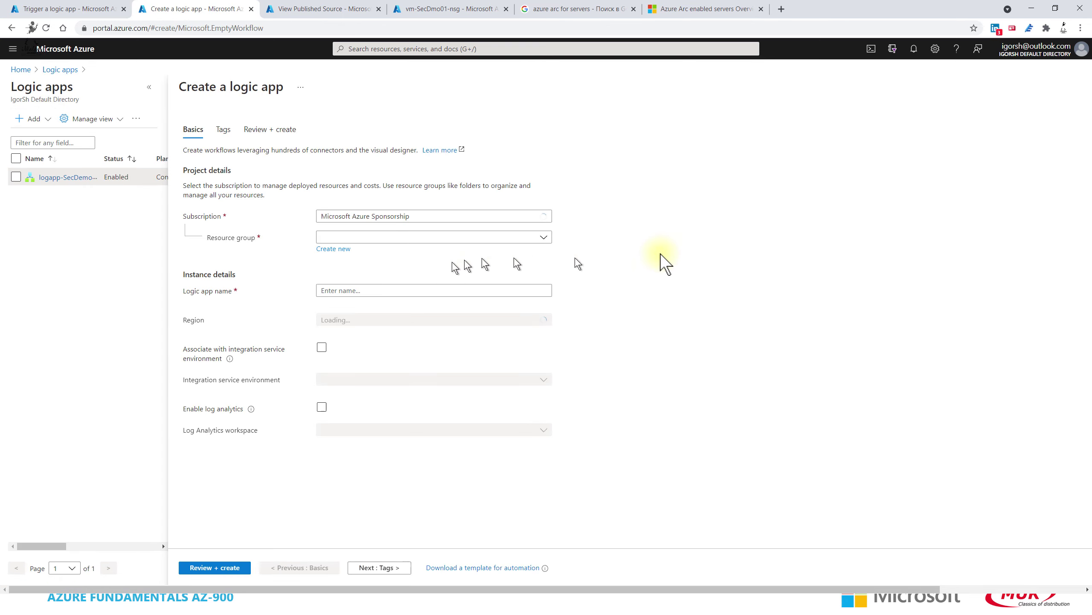
Set the resource group to gw-SecCenter-Demo and name the logic app logapp-SecDemo02.
{"action": "left_click", "coordinate": [426, 238]}
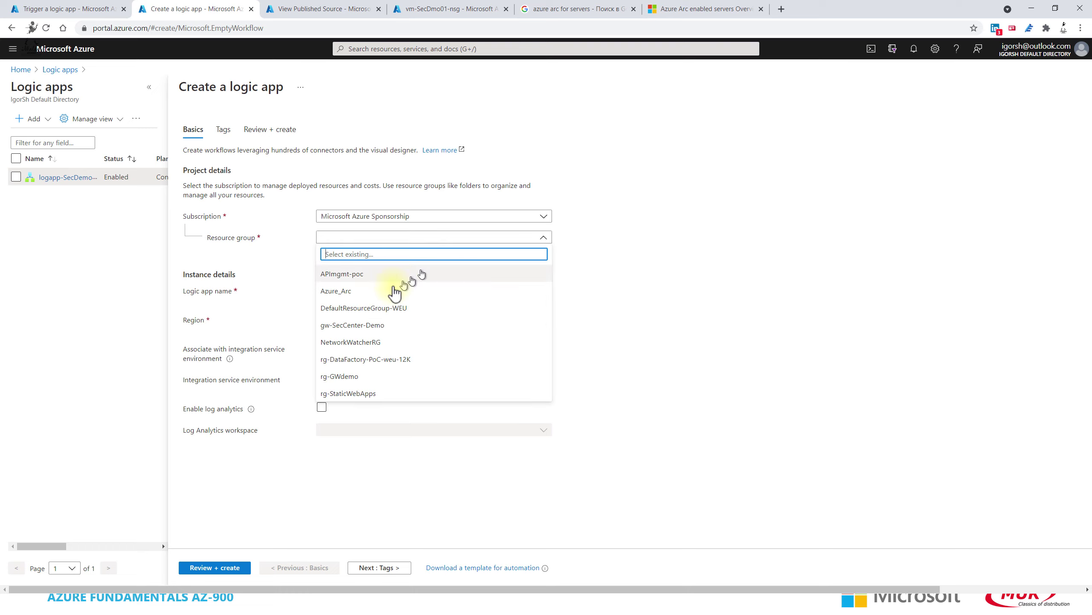
{"action": "left_click", "coordinate": [382, 325]}
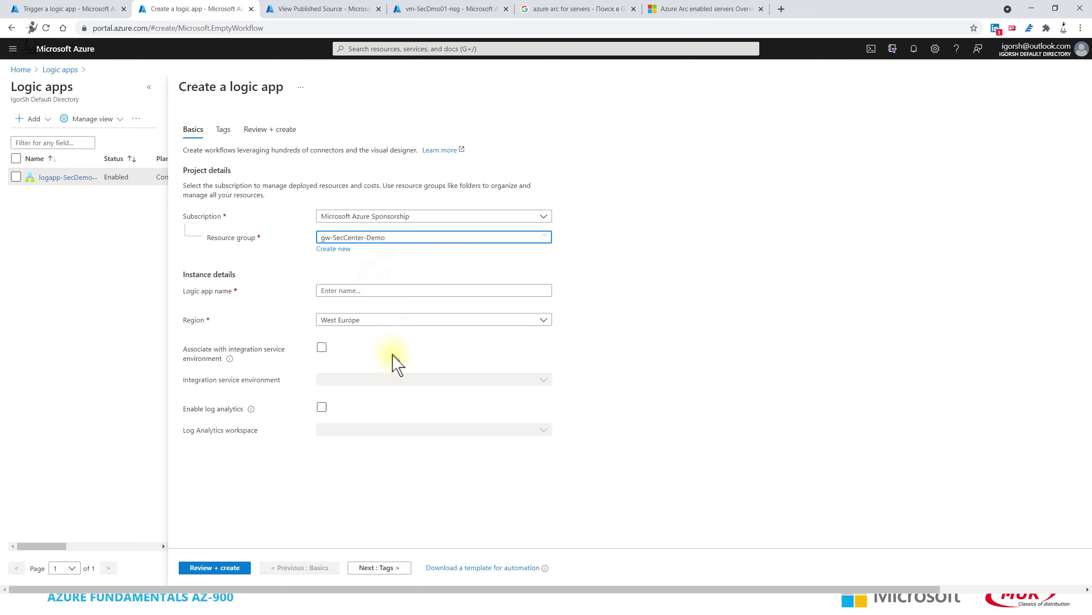
{"action": "left_click", "coordinate": [393, 291]}
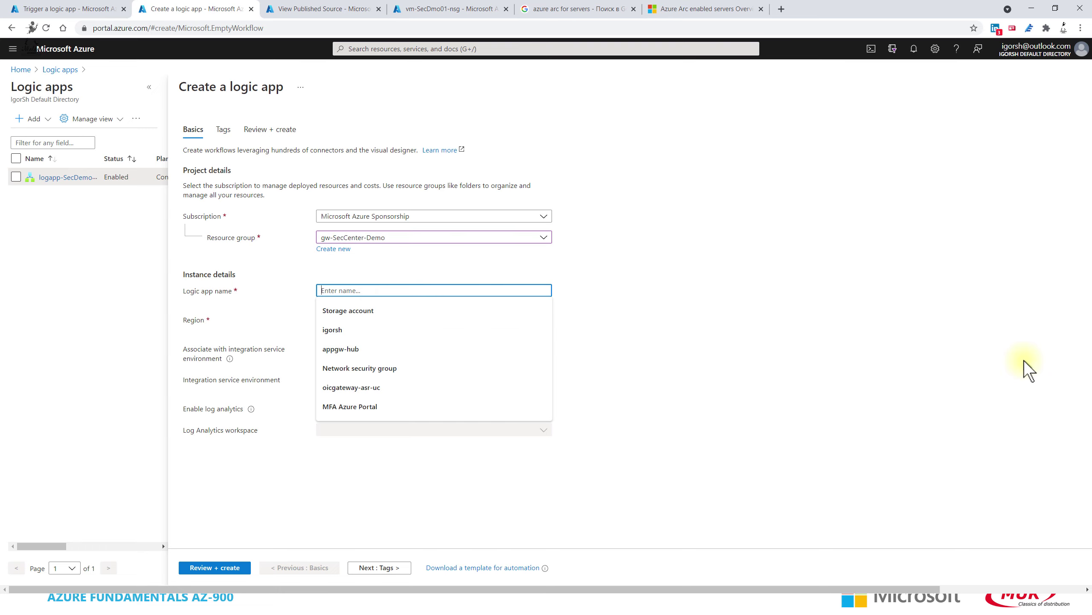
{"action": "type", "text": "logapp-SecDemo02"}
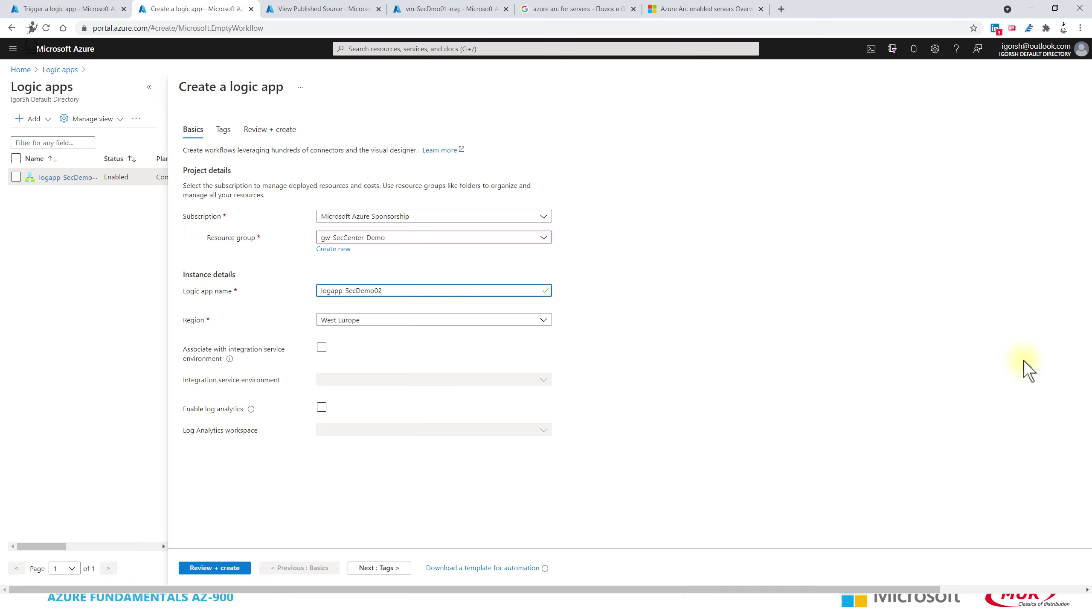
{"action": "key", "text": "Tab"}
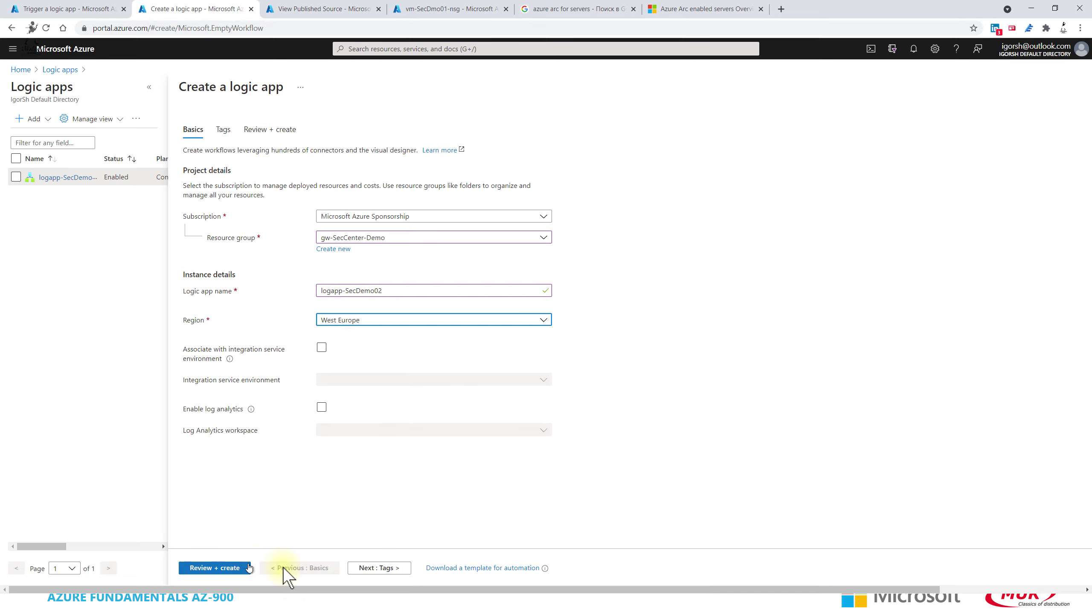
Skip the tags, create the logic app after its review, and open the deployed resource in the Logic Apps Designer.
{"action": "left_click", "coordinate": [365, 569]}
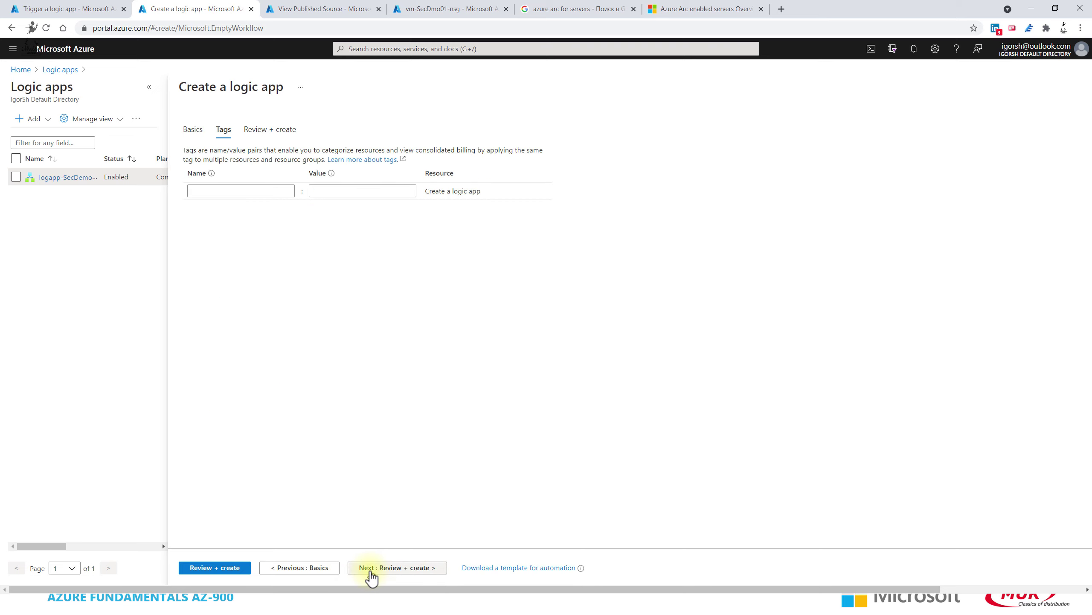
{"action": "left_click", "coordinate": [381, 569]}
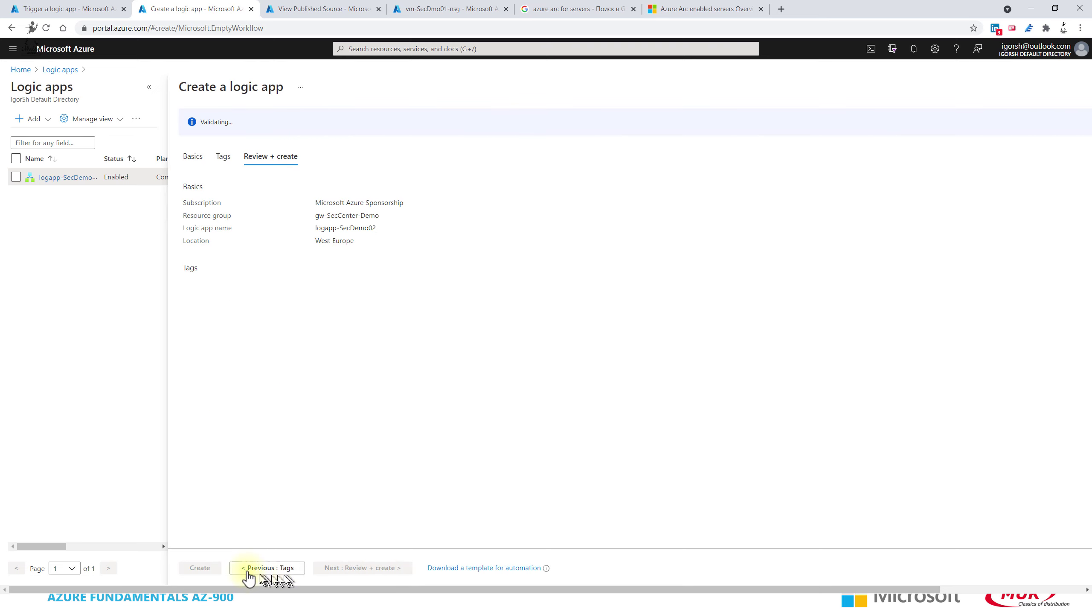
{"action": "left_click", "coordinate": [198, 568]}
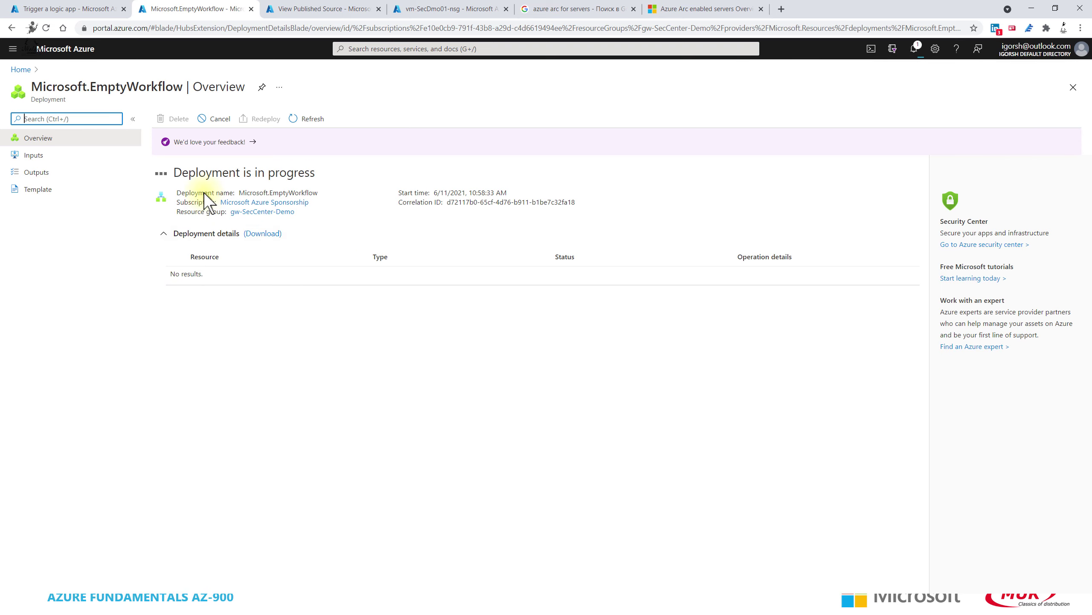
{"action": "left_click", "coordinate": [209, 275]}
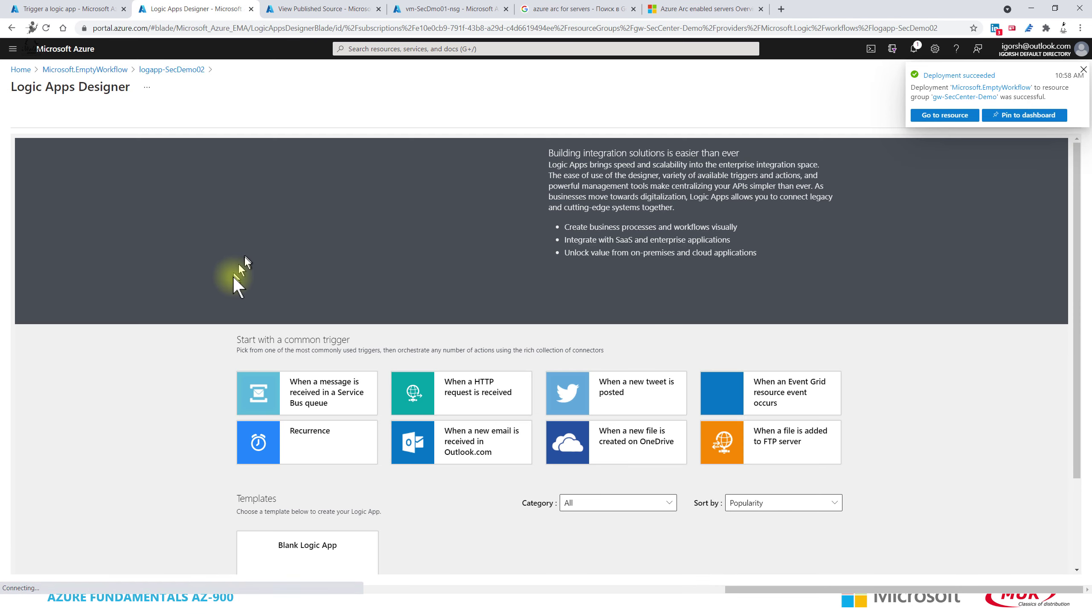
Start from the Blank Logic App template and open the Security Center Recommendation connector's triggers.
{"action": "scroll", "coordinate": [550, 430], "scroll_direction": "down", "scroll_amount": 3}
{"action": "left_click", "coordinate": [314, 495]}
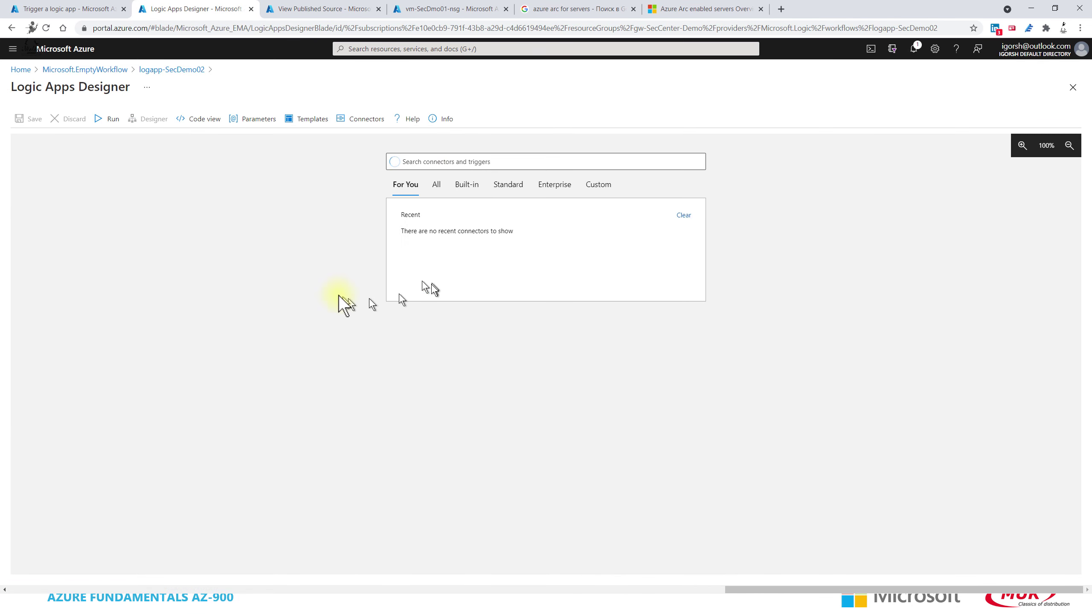
{"action": "left_click", "coordinate": [525, 261]}
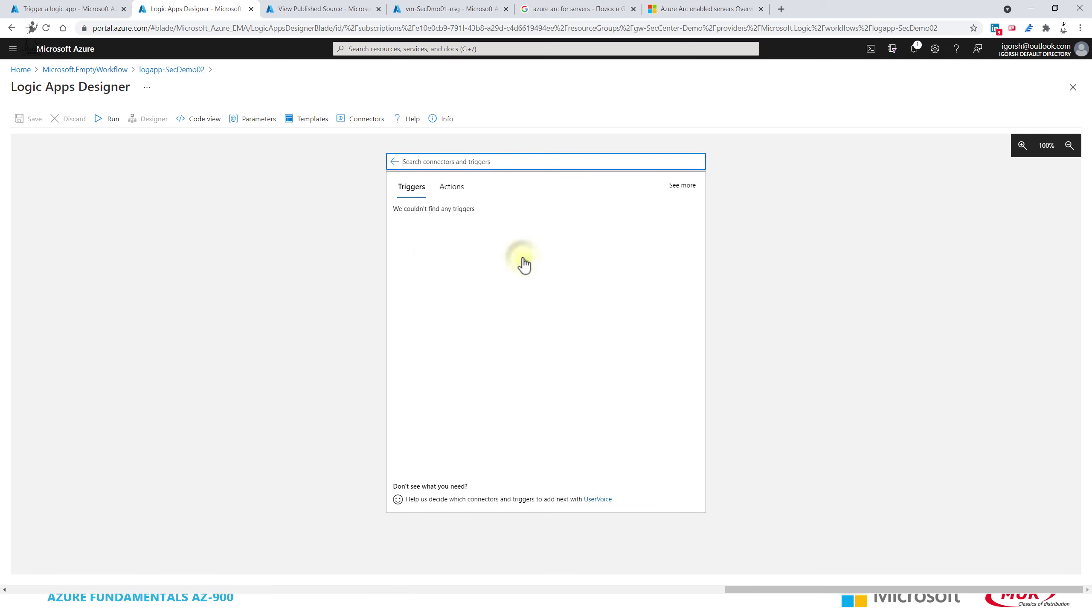
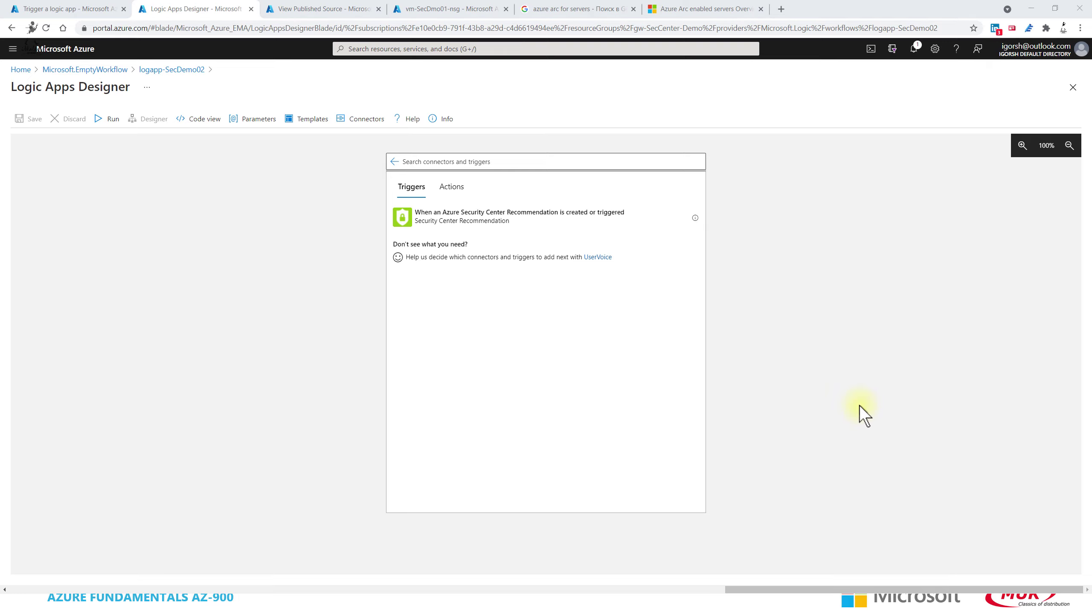
Check the management ports recommendation page, return to the designer and search the connectors and triggers for "Se".
{"action": "left_click", "coordinate": [409, 160]}
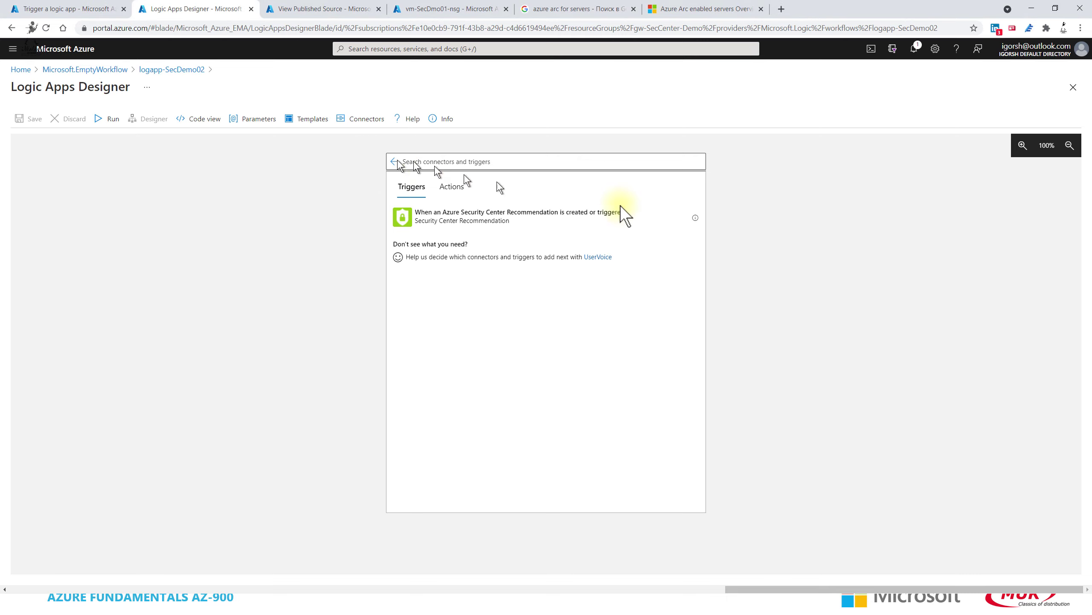
{"action": "left_click", "coordinate": [86, 8]}
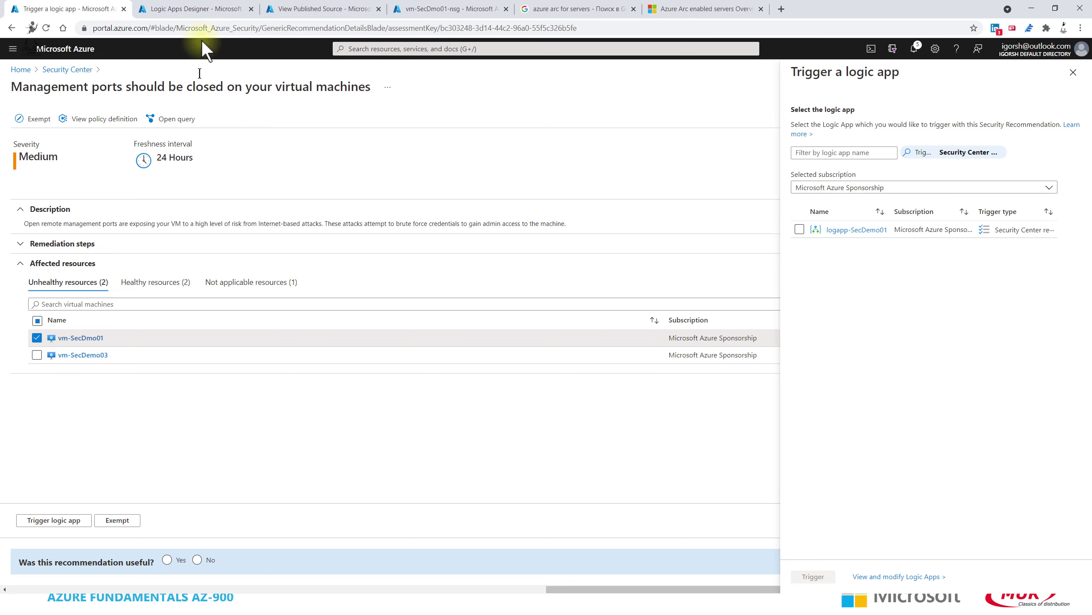
{"action": "left_click", "coordinate": [142, 282]}
{"action": "left_click", "coordinate": [203, 10]}
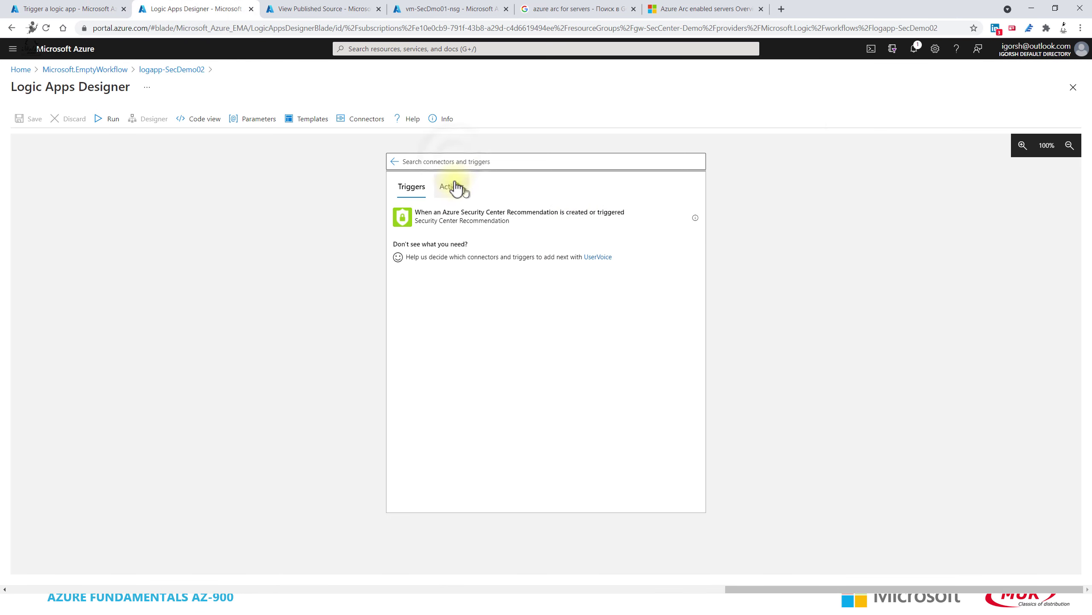
{"action": "left_click", "coordinate": [454, 161]}
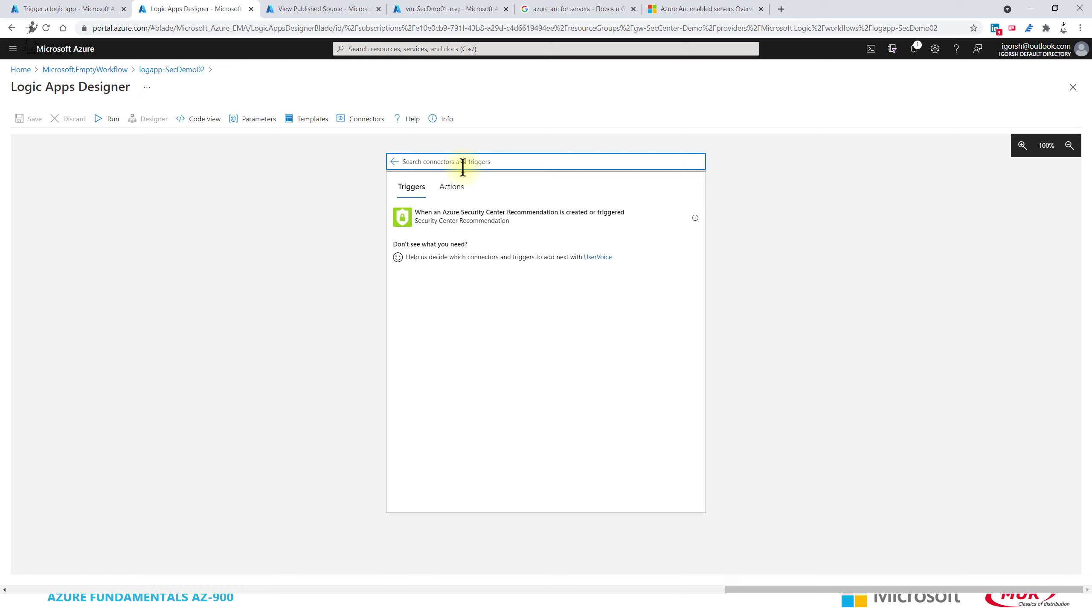
{"action": "type", "text": "Se"}
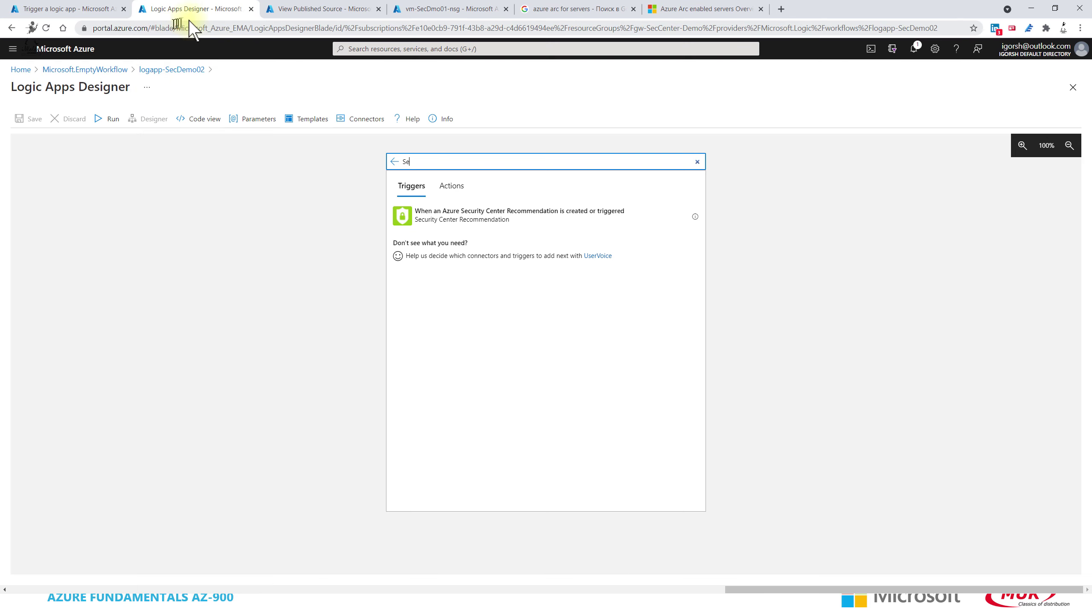
Switch from the runbook page to the vm-SecDmo01-nsg page and open the Logic apps service by searching the portal for "lo".
{"action": "left_click", "coordinate": [310, 9]}
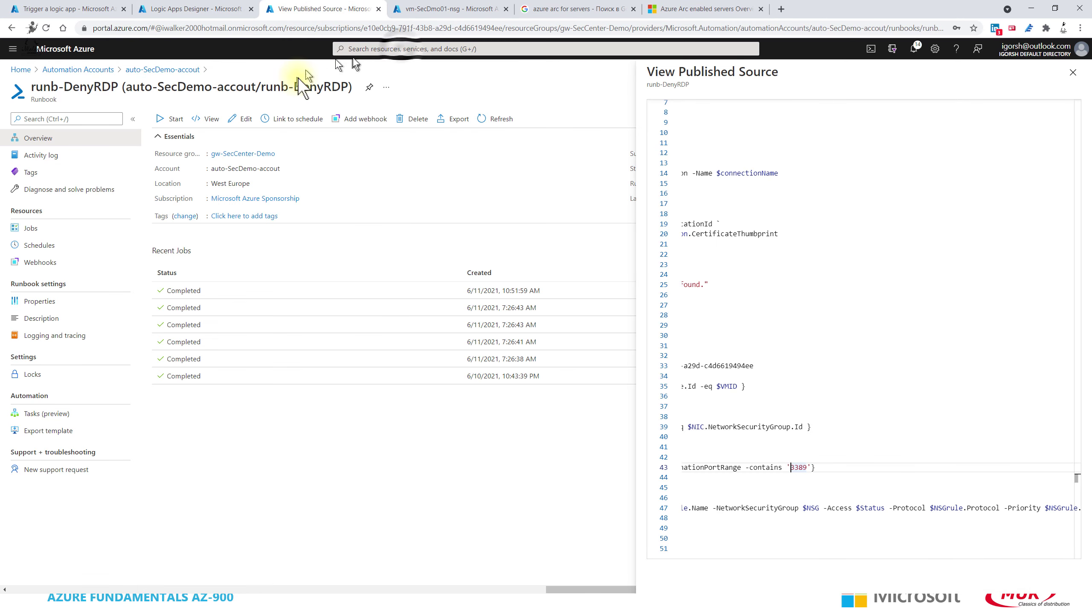
{"action": "left_click", "coordinate": [400, 48]}
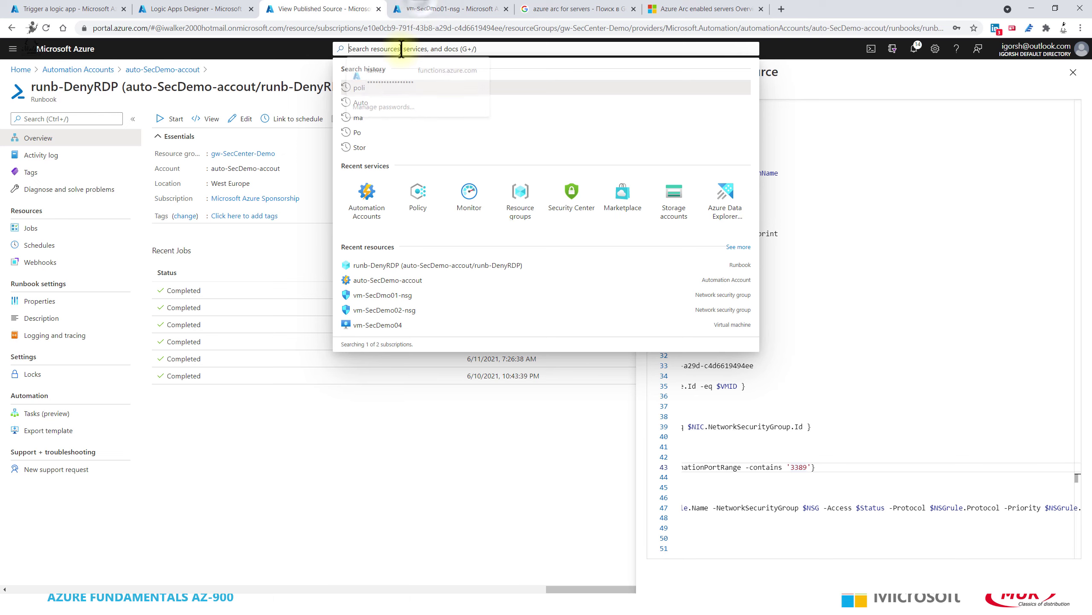
{"action": "left_click", "coordinate": [430, 9]}
{"action": "left_click", "coordinate": [455, 48]}
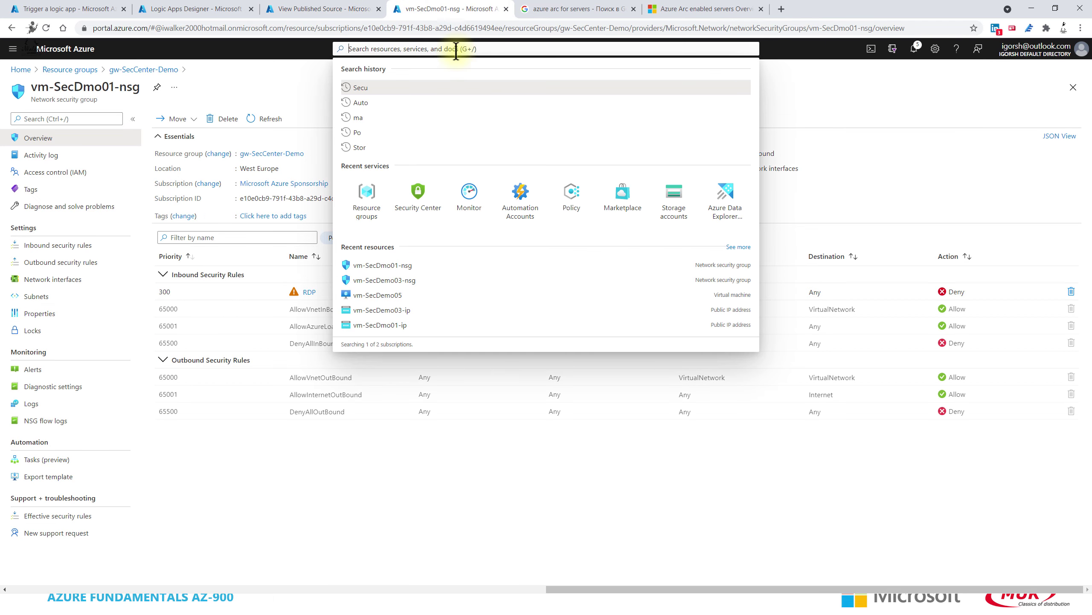
{"action": "type", "text": "lo"}
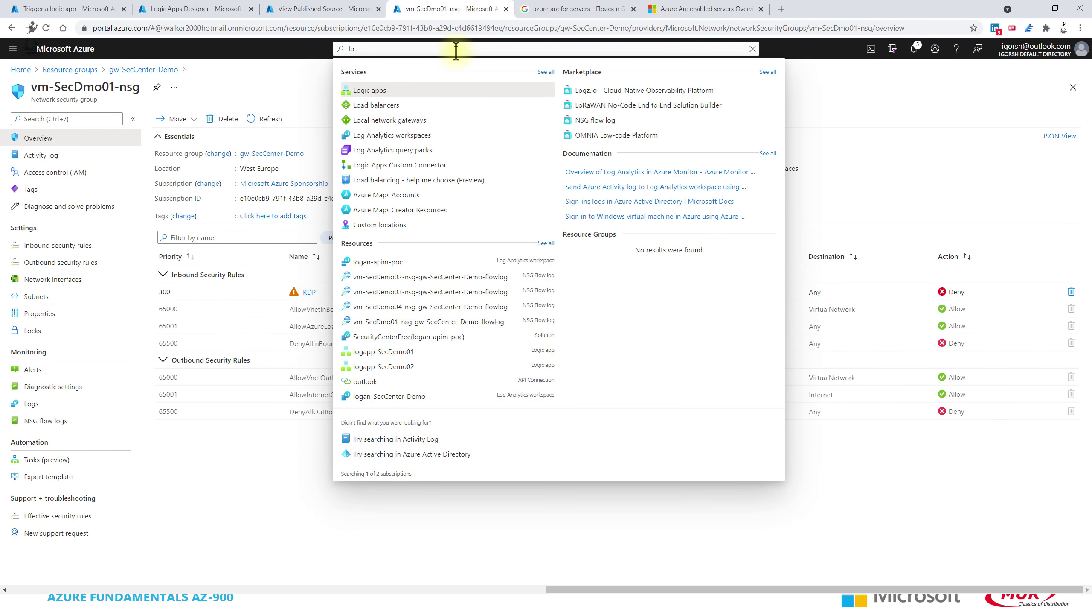
{"action": "key", "text": "Return"}
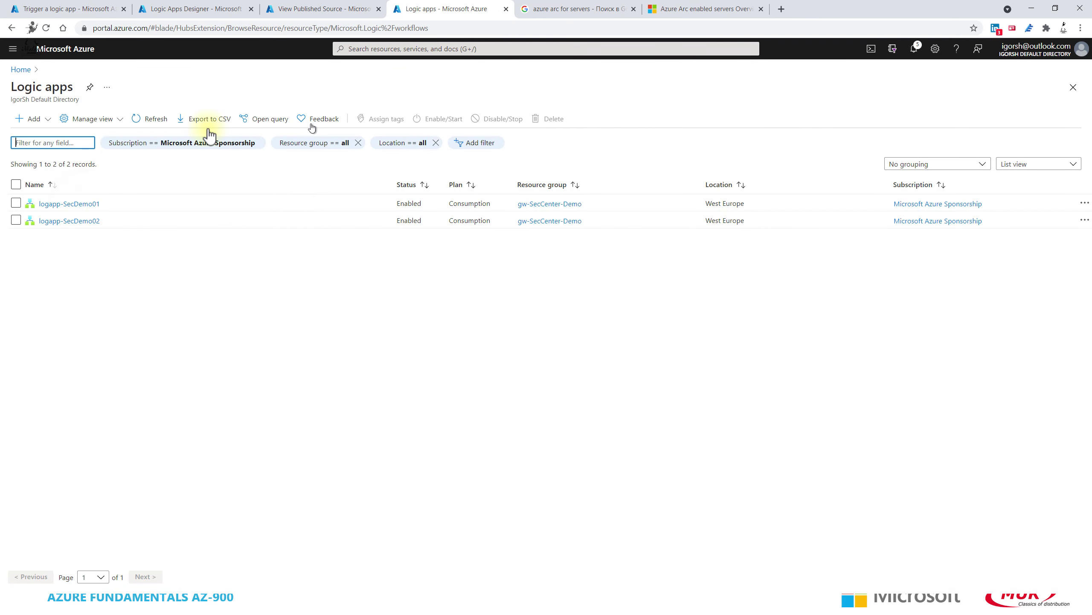
Open logapp-SecDemo01 and show its run from 6/11/2021, 10:51 AM in the runs history.
{"action": "left_click", "coordinate": [87, 205]}
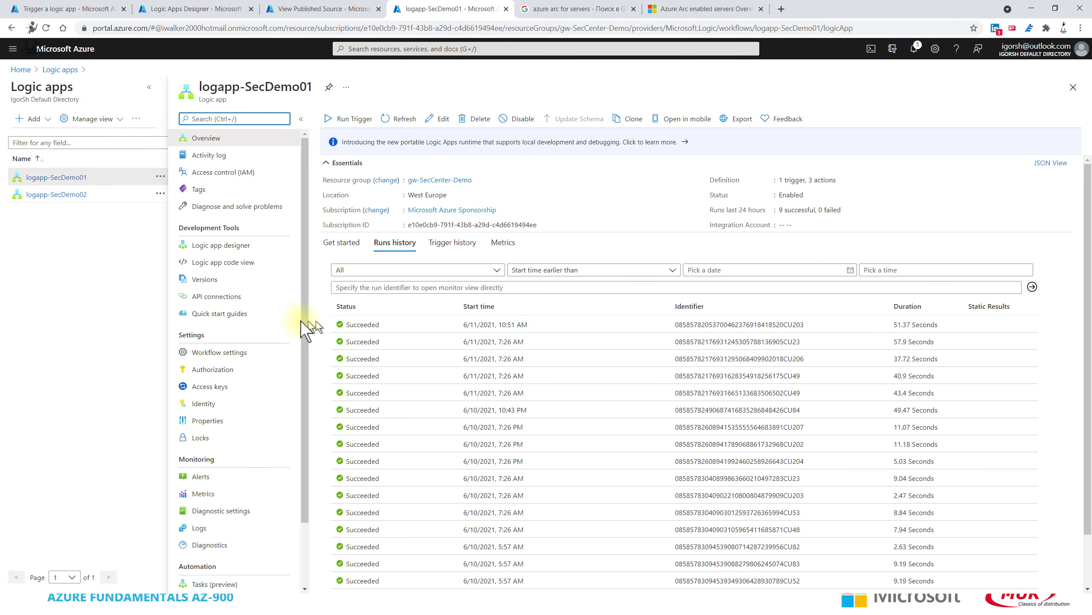
{"action": "left_click", "coordinate": [486, 324]}
{"action": "left_click", "coordinate": [26, 226]}
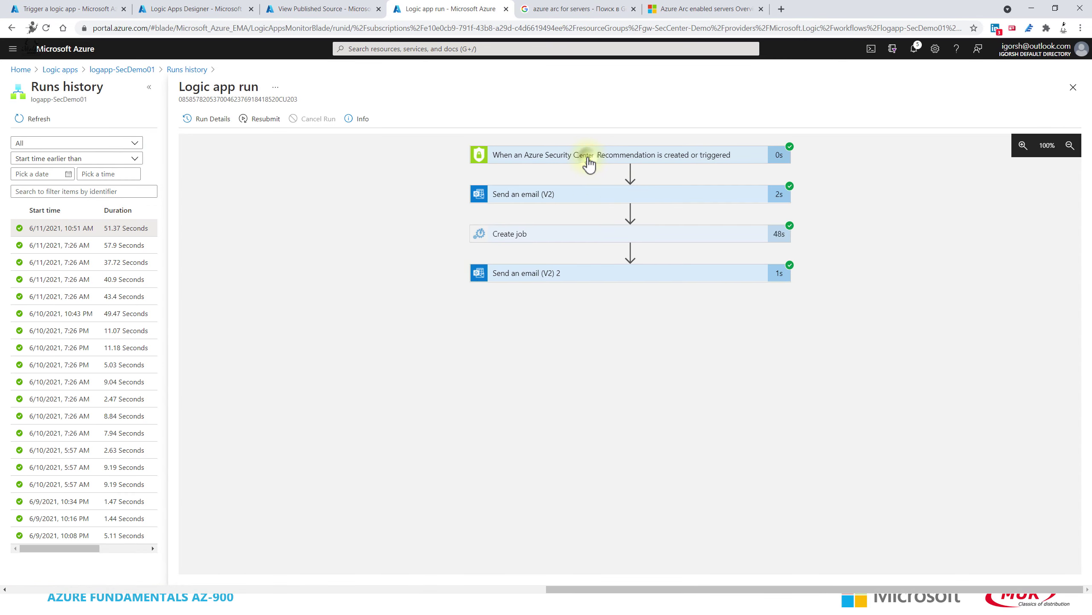
Expand the Security Center recommendation trigger and the Send an email (V2) action of this run and examine their inputs and outputs.
{"action": "left_click", "coordinate": [585, 155]}
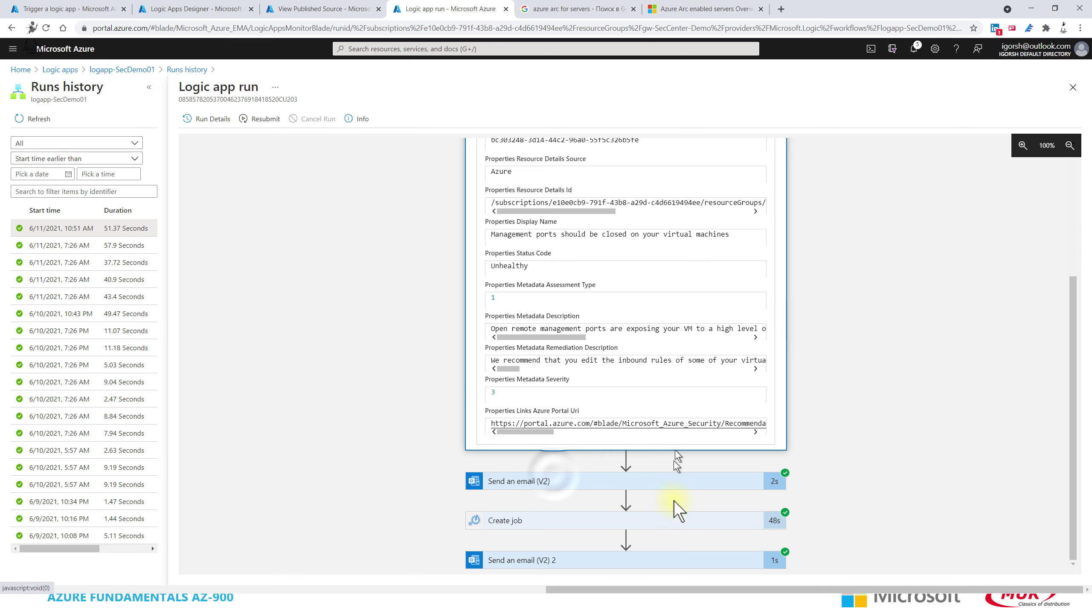
{"action": "left_click", "coordinate": [556, 478]}
{"action": "scroll", "coordinate": [590, 379], "scroll_direction": "down", "scroll_amount": 6}
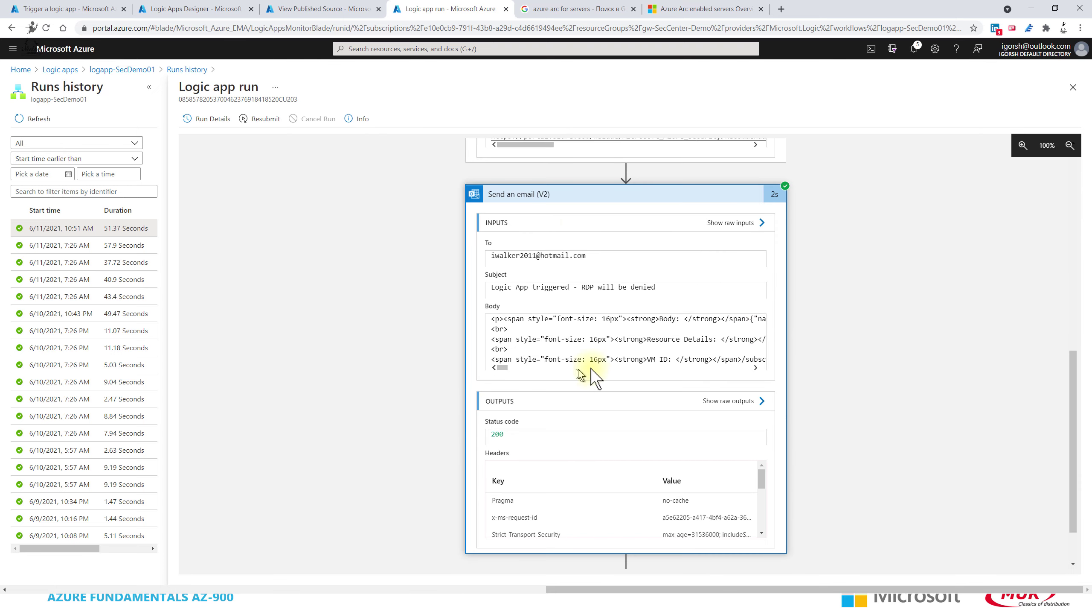
{"action": "scroll", "coordinate": [645, 310], "scroll_direction": "up", "scroll_amount": 10}
{"action": "scroll", "coordinate": [637, 319], "scroll_direction": "down", "scroll_amount": 10}
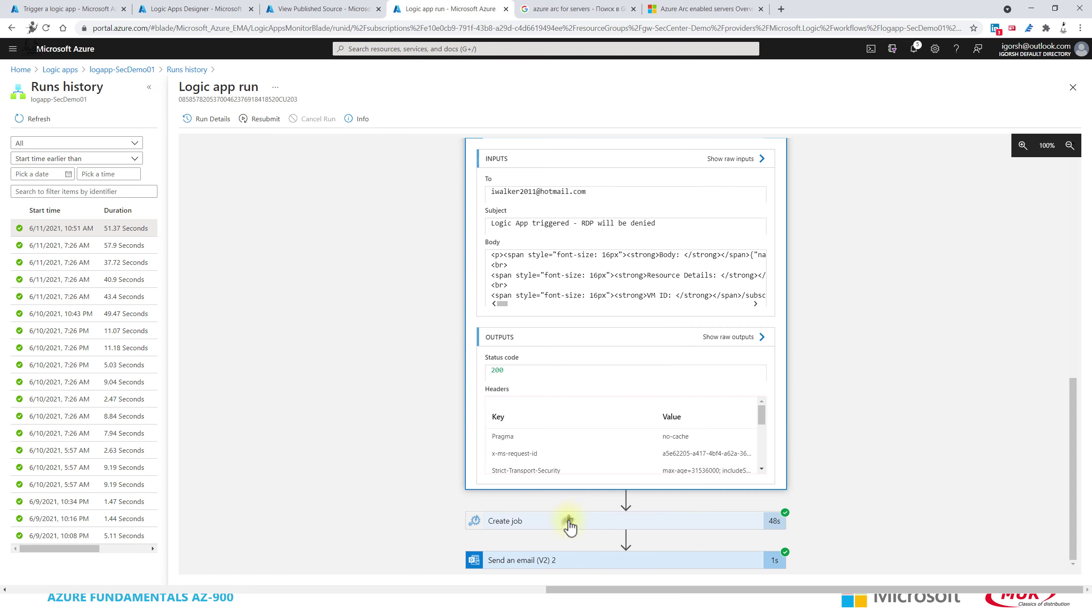
Expand the run's Create job and Send an email (V2) 2 actions and examine their inputs and outputs.
{"action": "scroll", "coordinate": [964, 395], "scroll_direction": "down", "scroll_amount": 1}
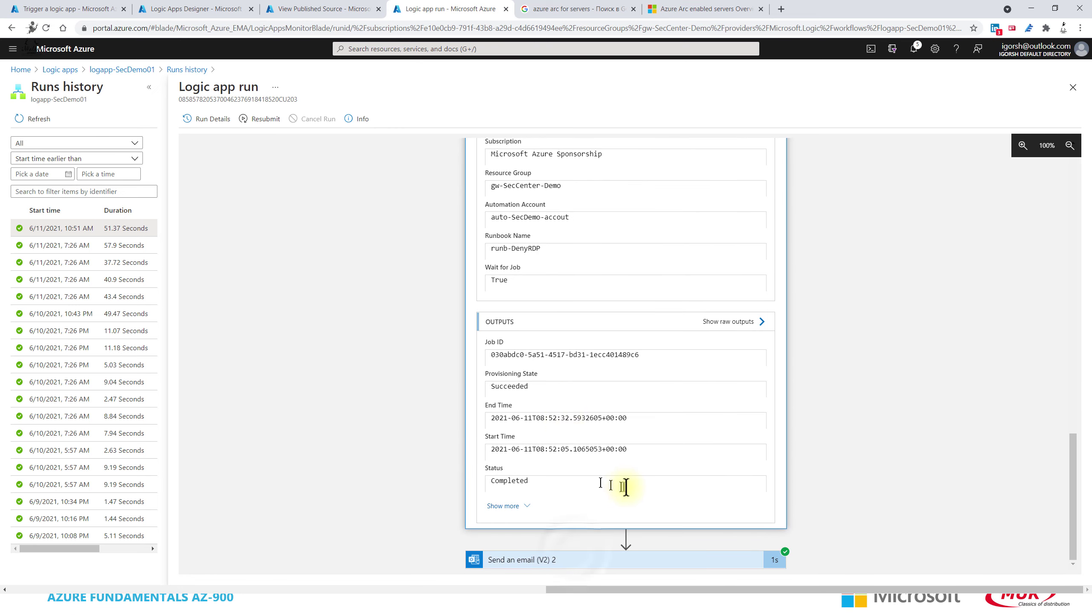
{"action": "left_click", "coordinate": [572, 559]}
{"action": "scroll", "coordinate": [635, 415], "scroll_direction": "down", "scroll_amount": 8}
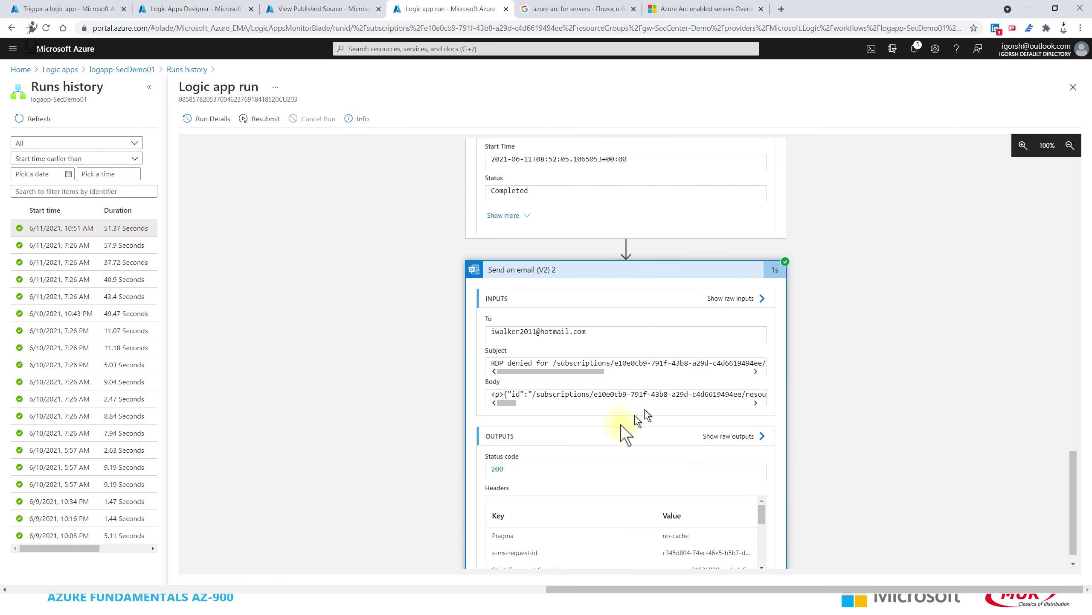
{"action": "scroll", "coordinate": [626, 432], "scroll_direction": "down", "scroll_amount": 1}
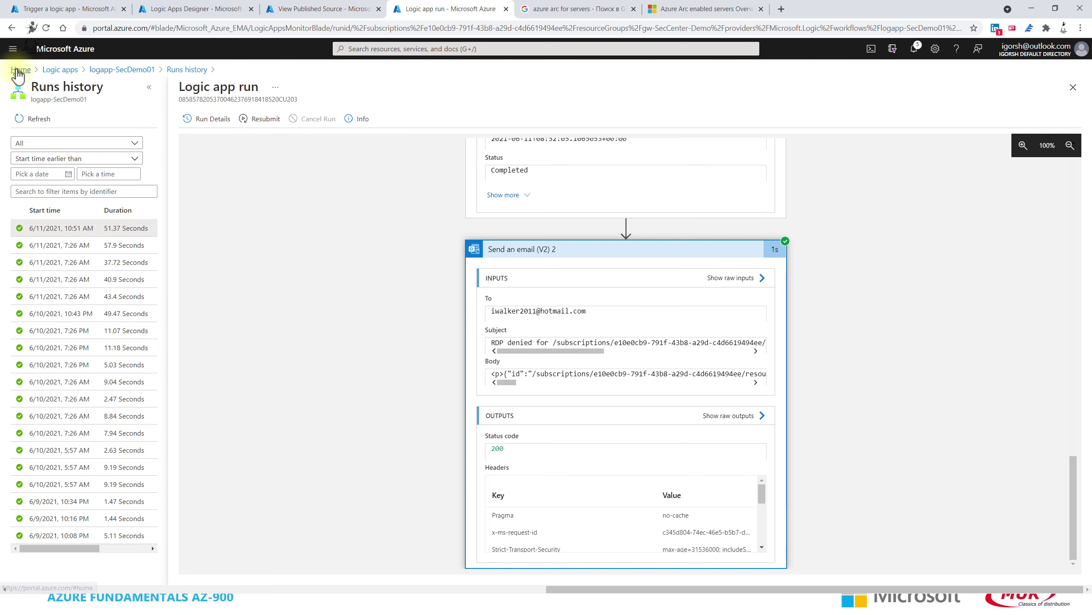
Open the Activity log in Monitor and show the details of the started event under a Validate Deployment operation.
{"action": "left_click", "coordinate": [12, 48]}
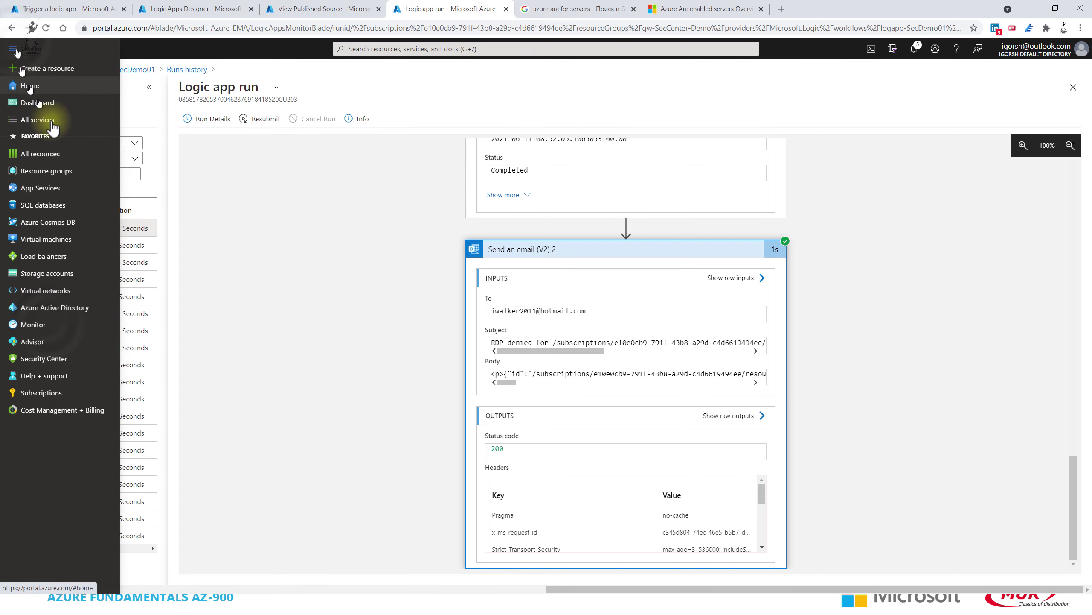
{"action": "left_click", "coordinate": [43, 324]}
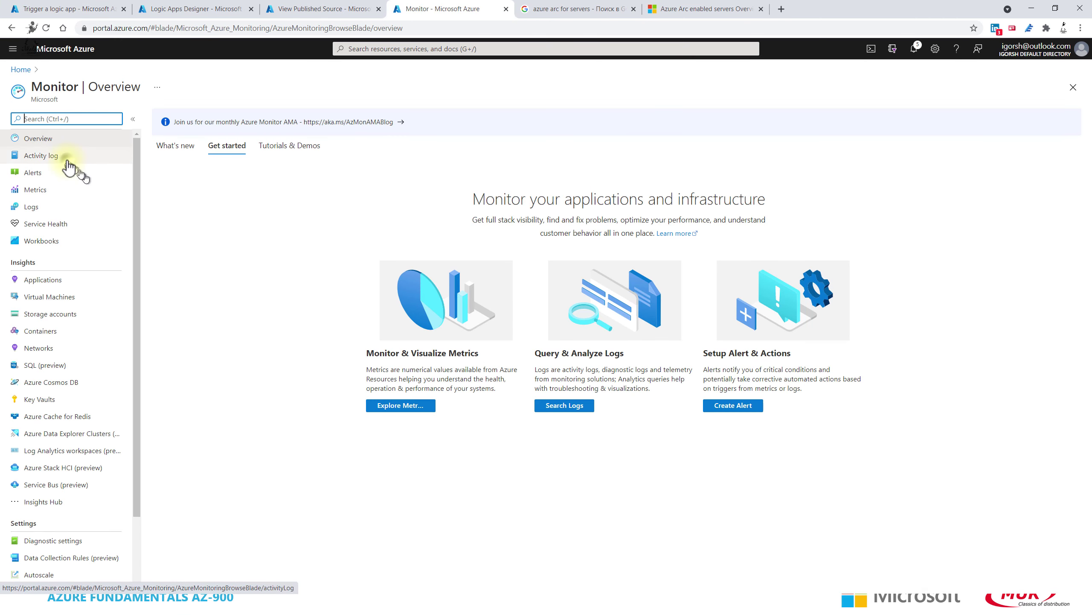
{"action": "left_click", "coordinate": [51, 156]}
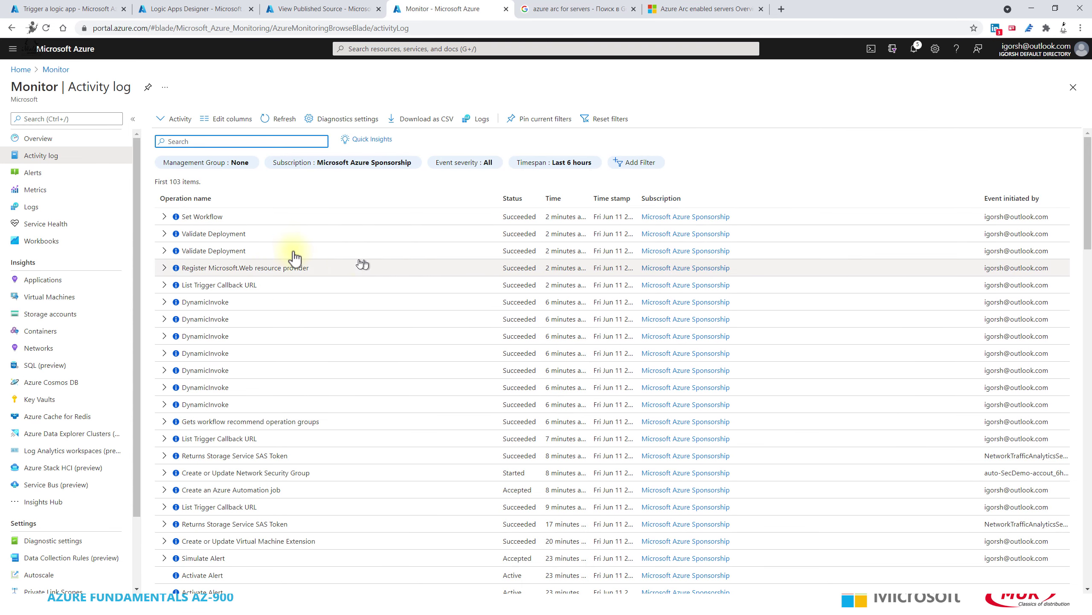
{"action": "left_click", "coordinate": [164, 250]}
{"action": "left_click", "coordinate": [228, 269]}
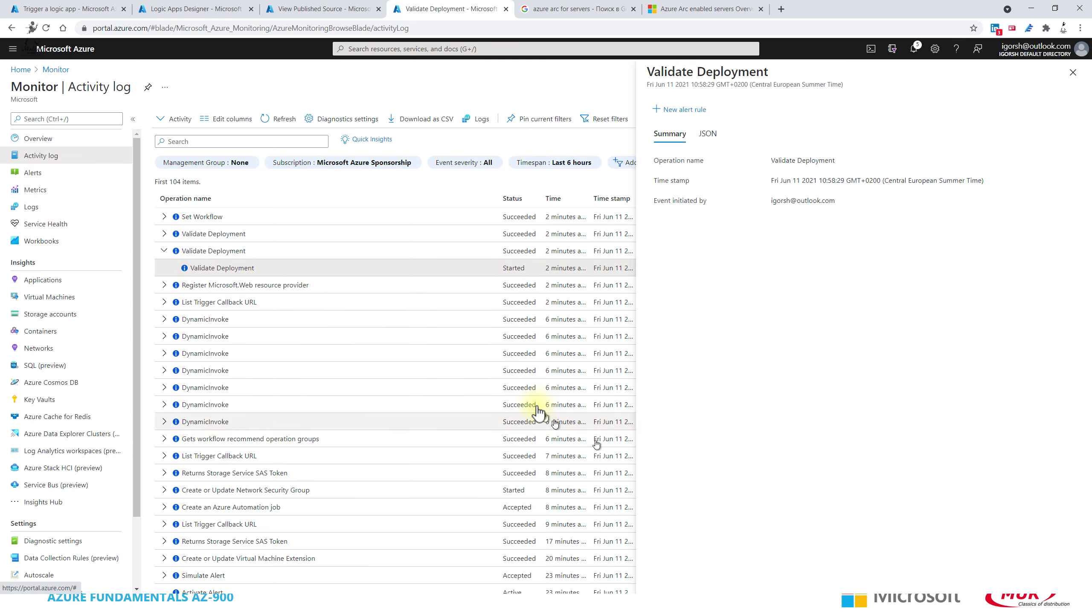
Show the details of the List Trigger Callback URL and Gets workflow recommend operation groups entries, expanding the latter.
{"action": "scroll", "coordinate": [167, 422], "scroll_direction": "down", "scroll_amount": 1}
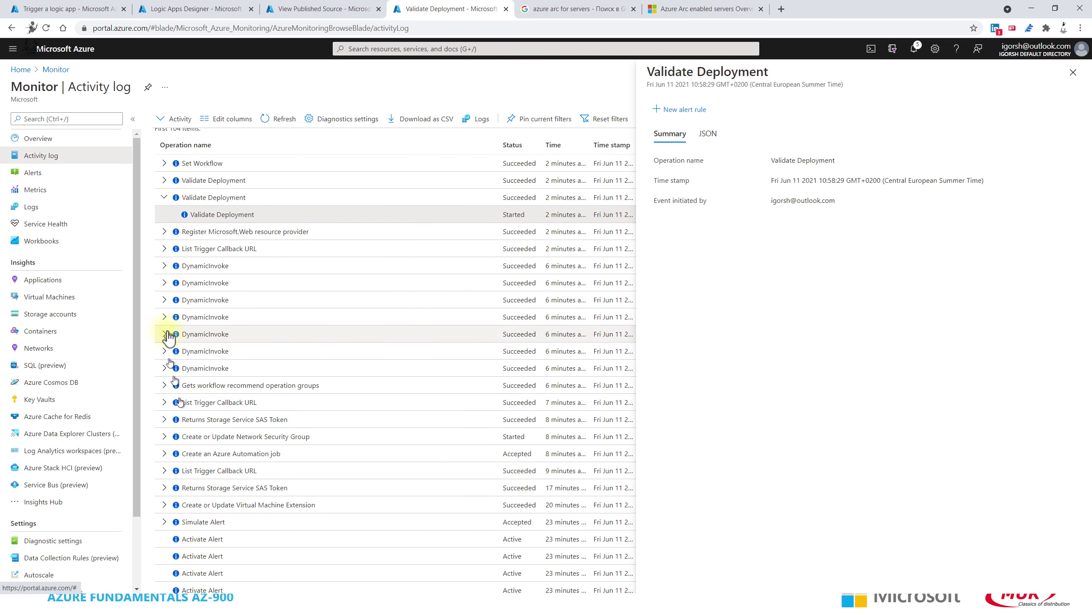
{"action": "left_click", "coordinate": [173, 250]}
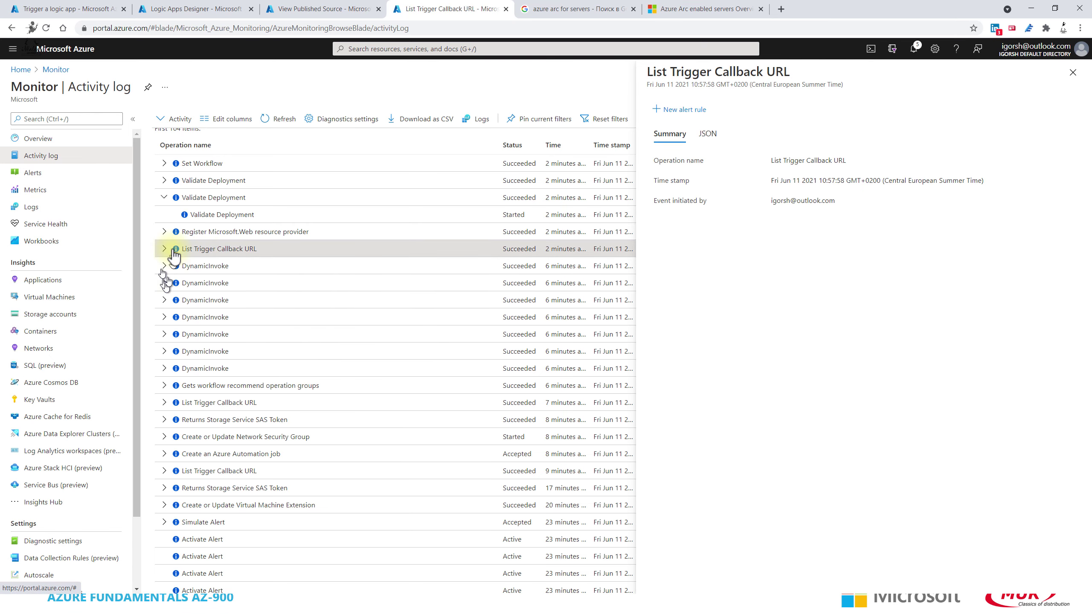
{"action": "scroll", "coordinate": [234, 431], "scroll_direction": "down", "scroll_amount": 10}
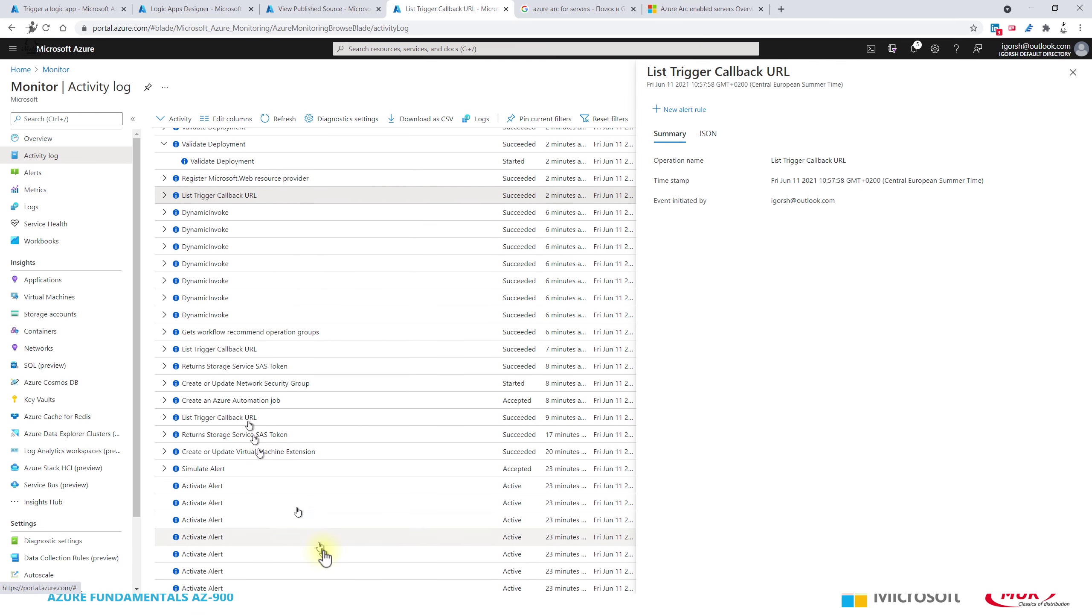
{"action": "scroll", "coordinate": [239, 464], "scroll_direction": "up", "scroll_amount": 5}
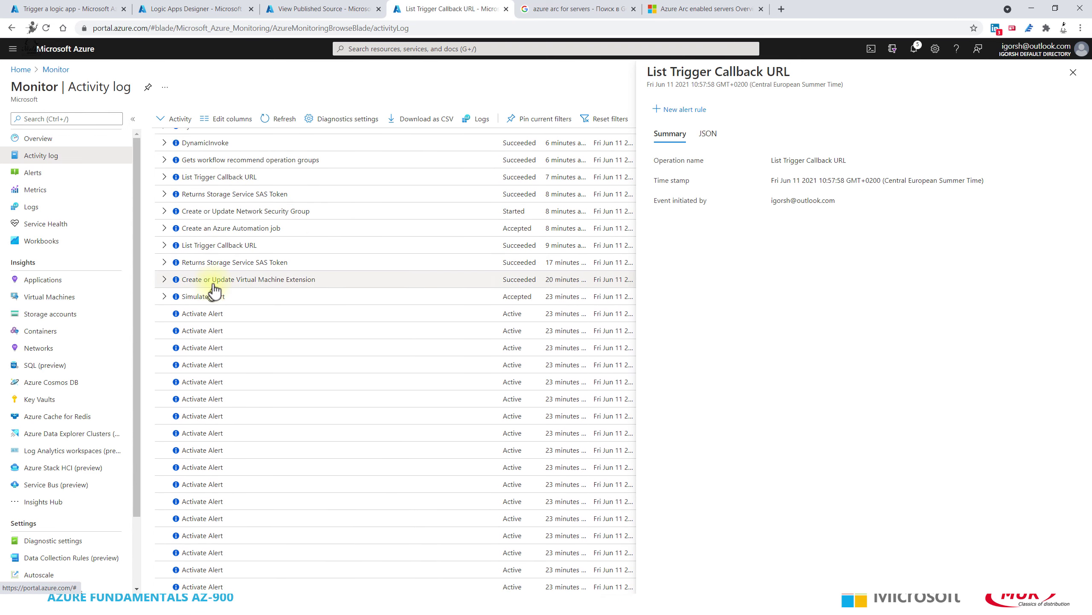
{"action": "scroll", "coordinate": [203, 266], "scroll_direction": "up", "scroll_amount": 2}
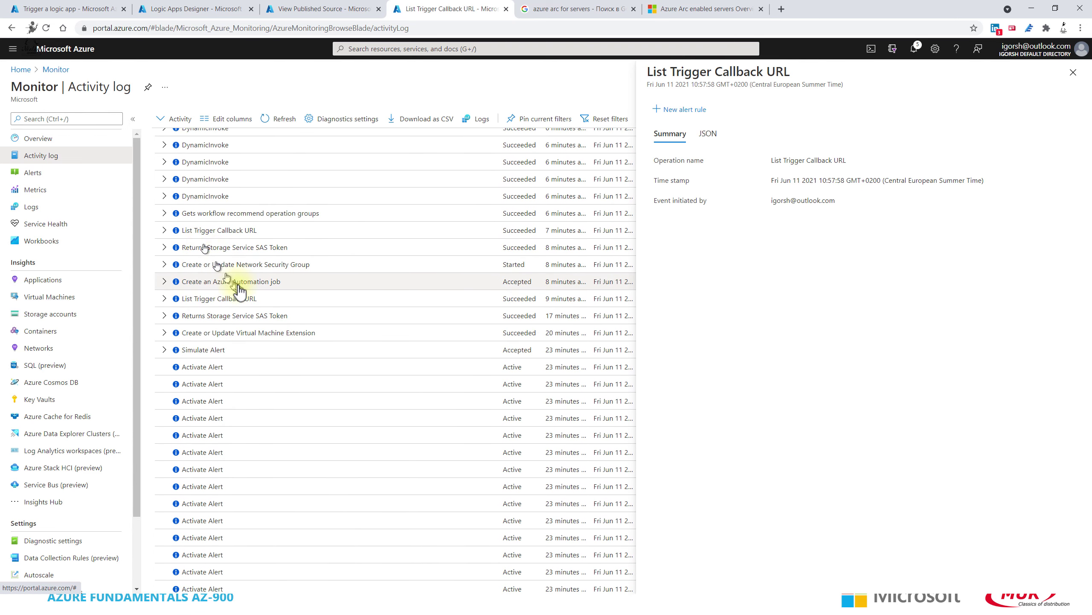
{"action": "left_click", "coordinate": [172, 213]}
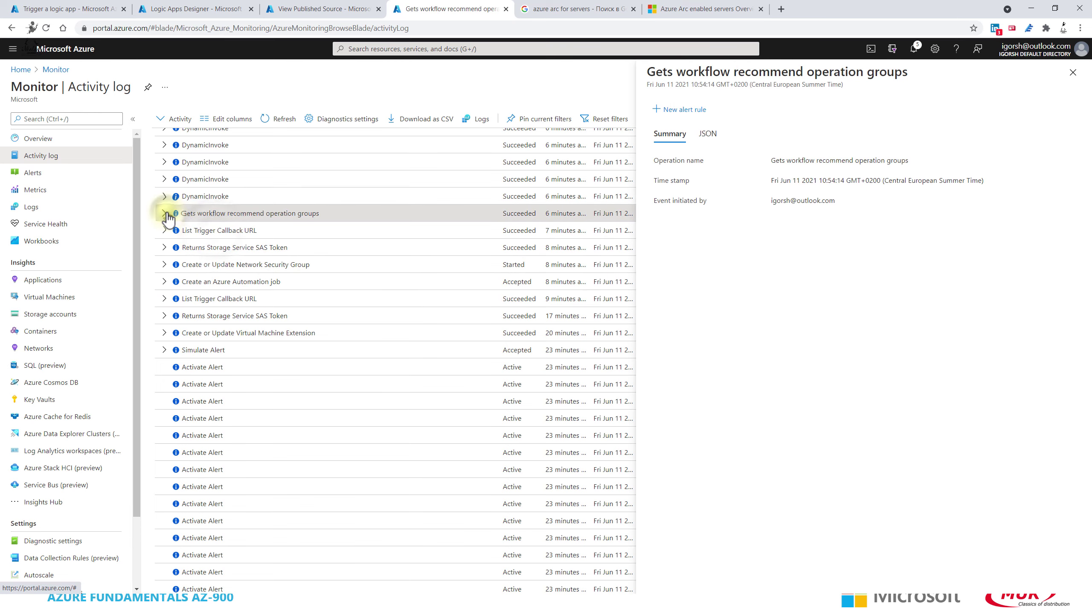
{"action": "left_click", "coordinate": [164, 213]}
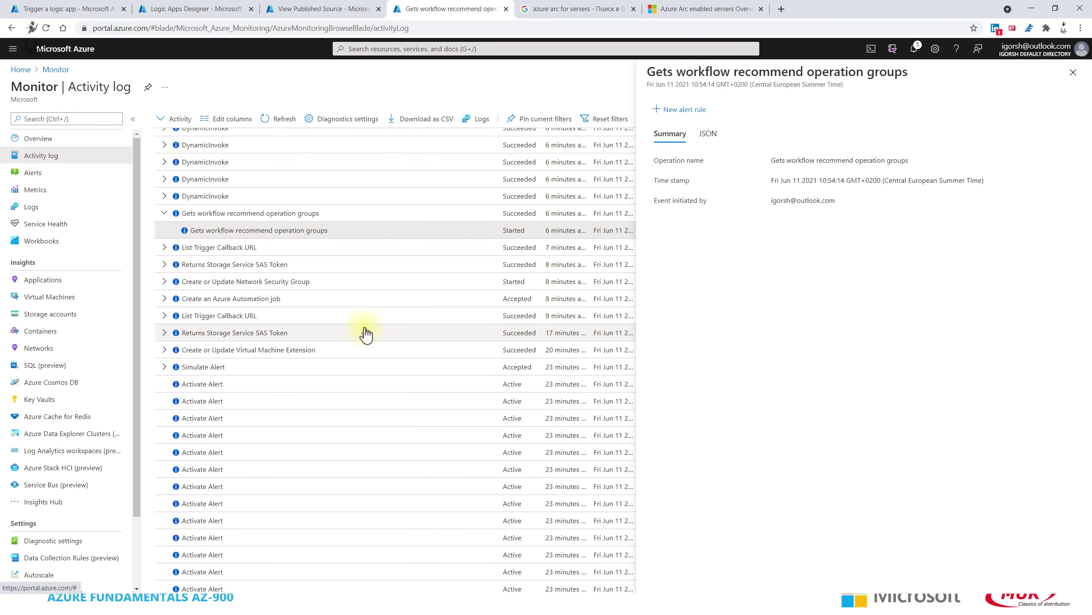
Expand the latest List Trigger Callback URL entry and show the details of its started event.
{"action": "scroll", "coordinate": [430, 357], "scroll_direction": "up", "scroll_amount": 5}
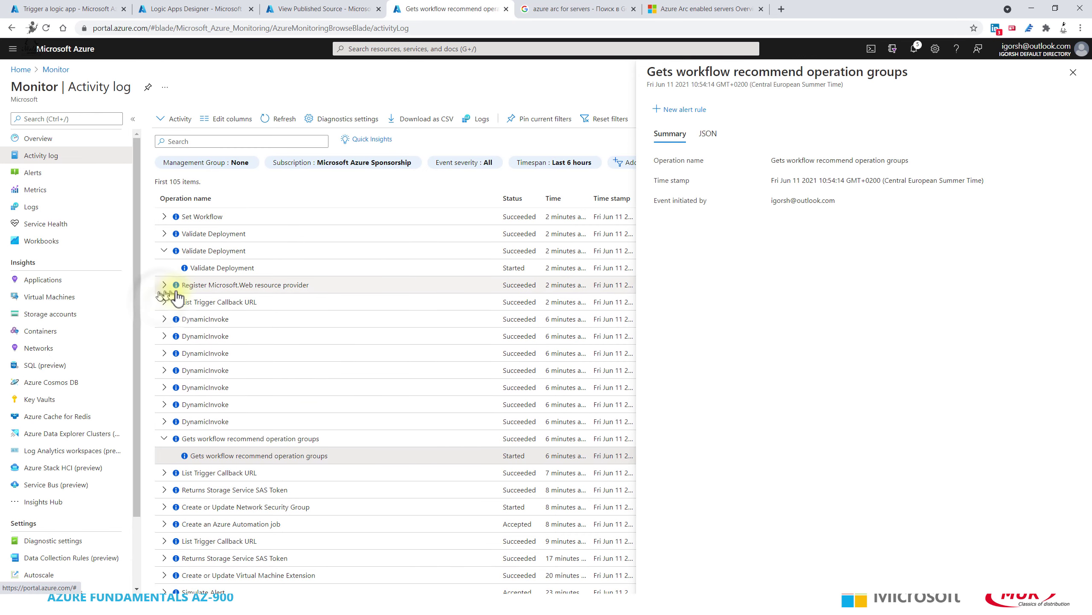
{"action": "left_click", "coordinate": [164, 301]}
{"action": "left_click", "coordinate": [218, 323]}
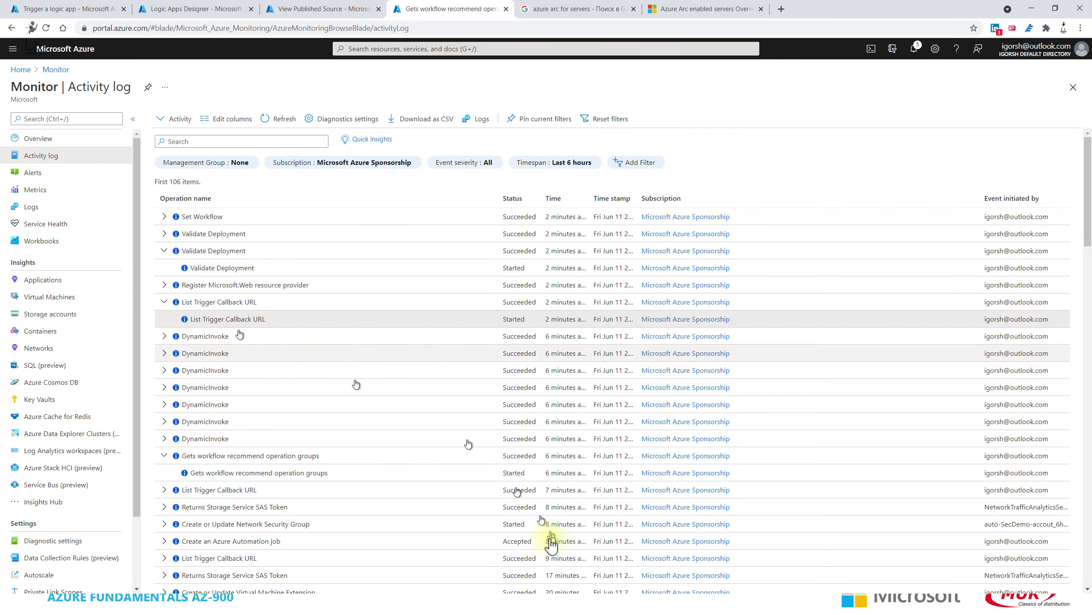
Expand a DynamicInvoke operation in the activity log and examine the JSON of its started event.
{"action": "scroll", "coordinate": [355, 372], "scroll_direction": "down", "scroll_amount": 5}
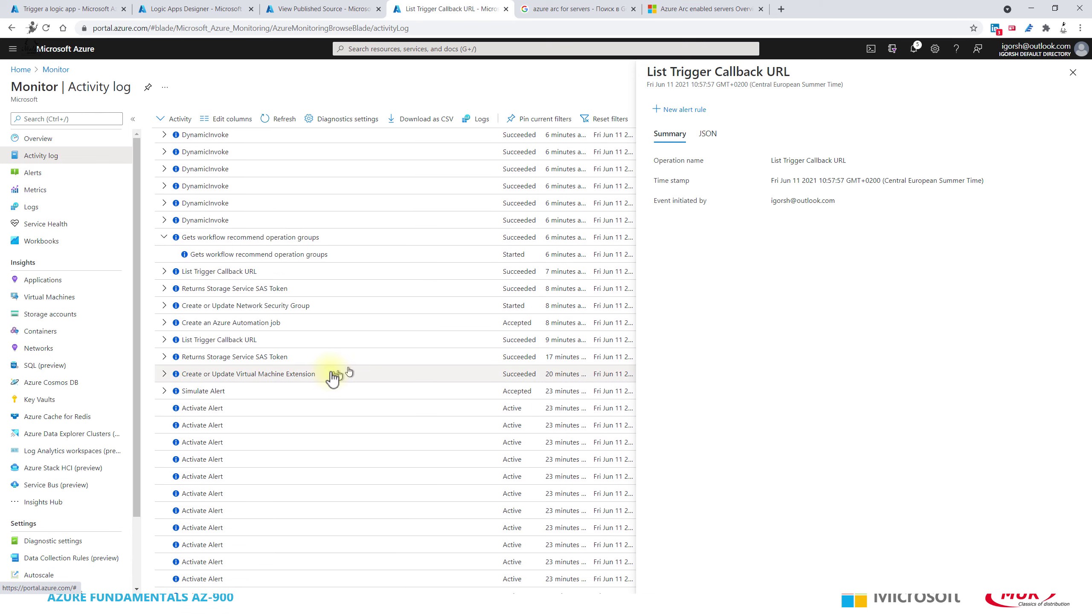
{"action": "left_click", "coordinate": [213, 220]}
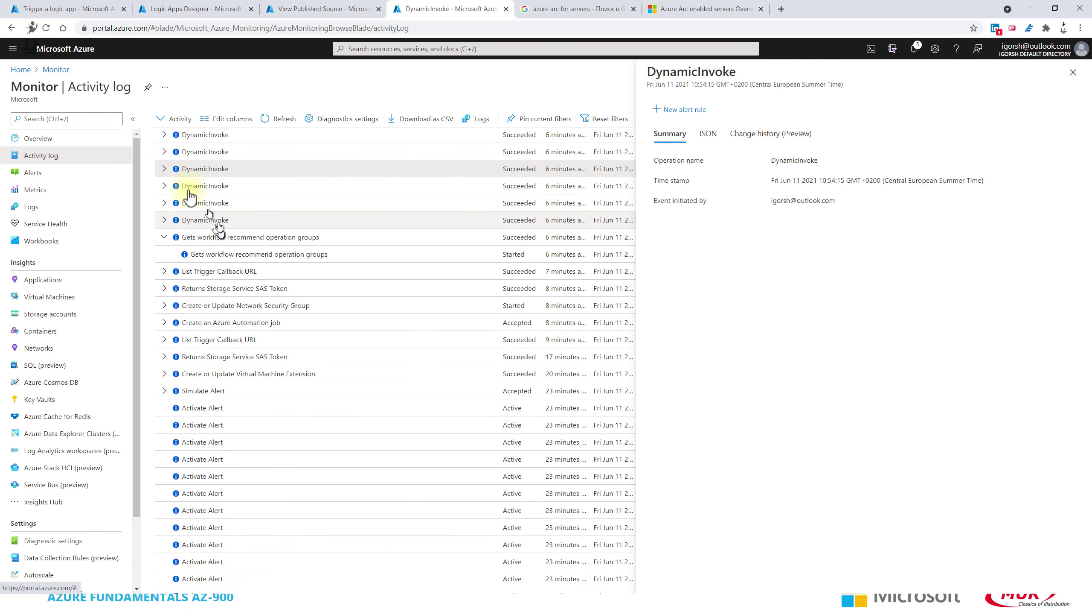
{"action": "left_click", "coordinate": [165, 169]}
{"action": "left_click", "coordinate": [202, 186]}
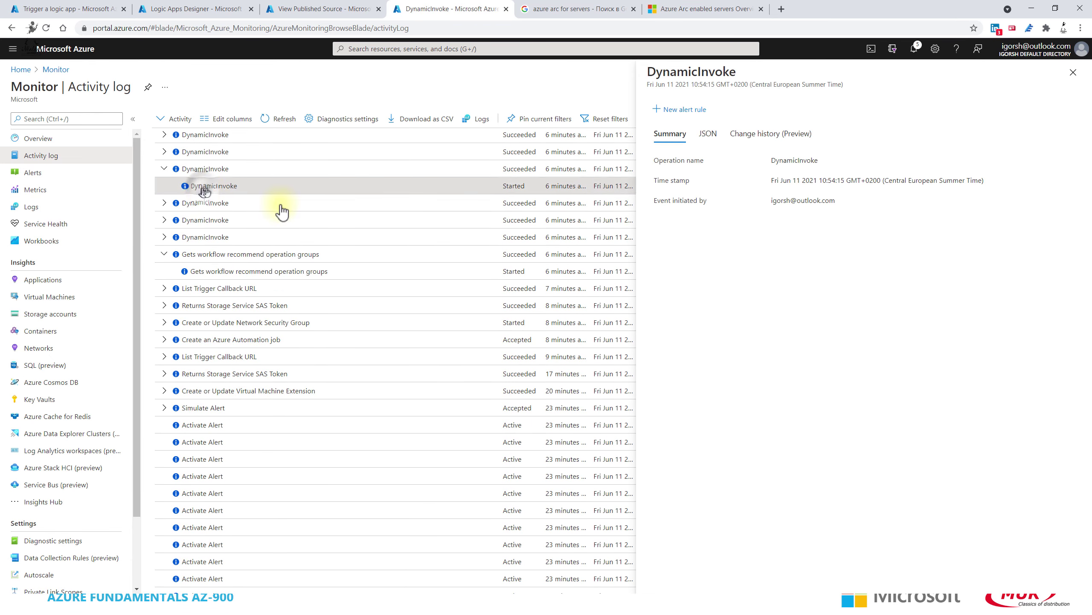
{"action": "left_click", "coordinate": [708, 134]}
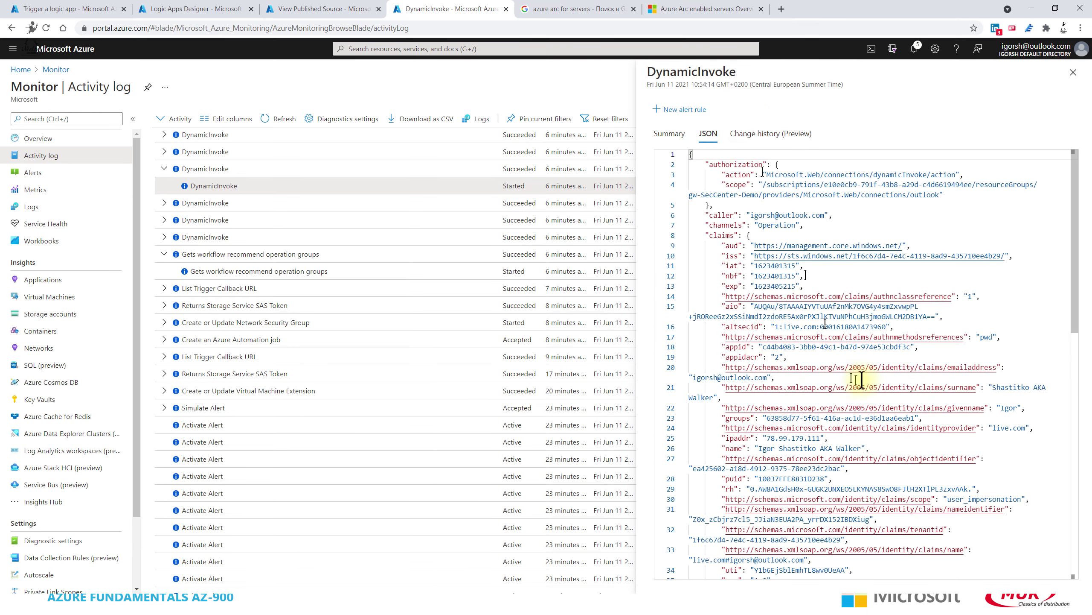
{"action": "scroll", "coordinate": [859, 378], "scroll_direction": "down", "scroll_amount": 10}
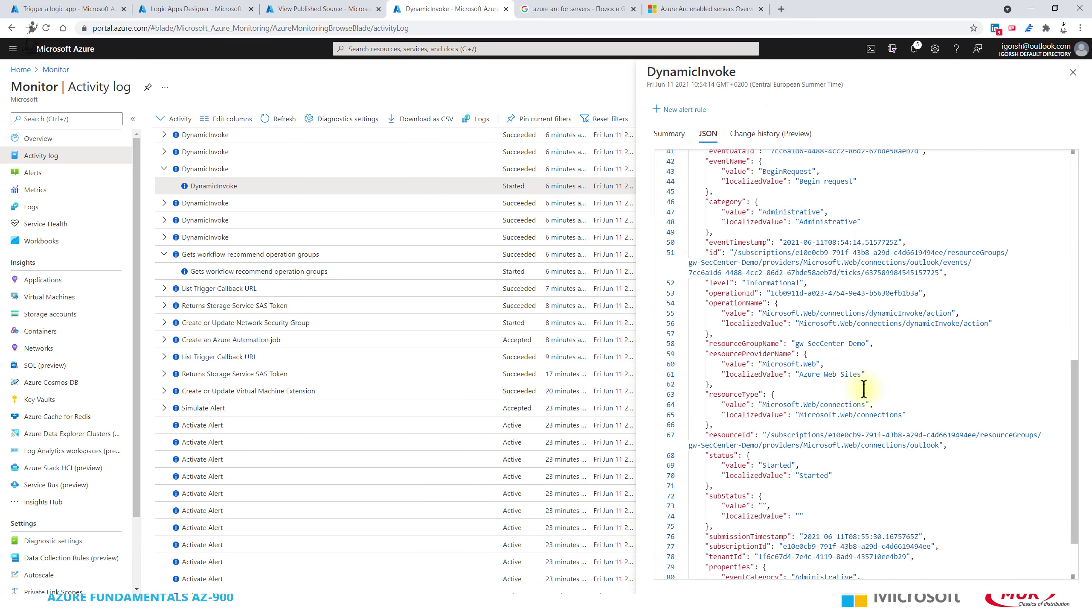
{"action": "scroll", "coordinate": [864, 389], "scroll_direction": "down", "scroll_amount": 2}
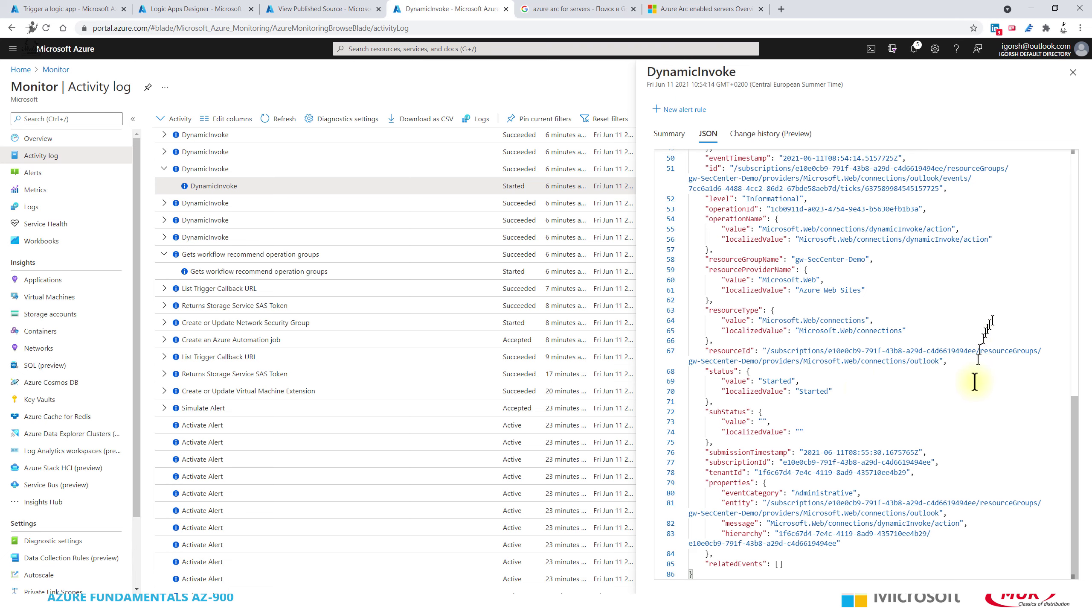
{"action": "scroll", "coordinate": [851, 402], "scroll_direction": "up", "scroll_amount": 2}
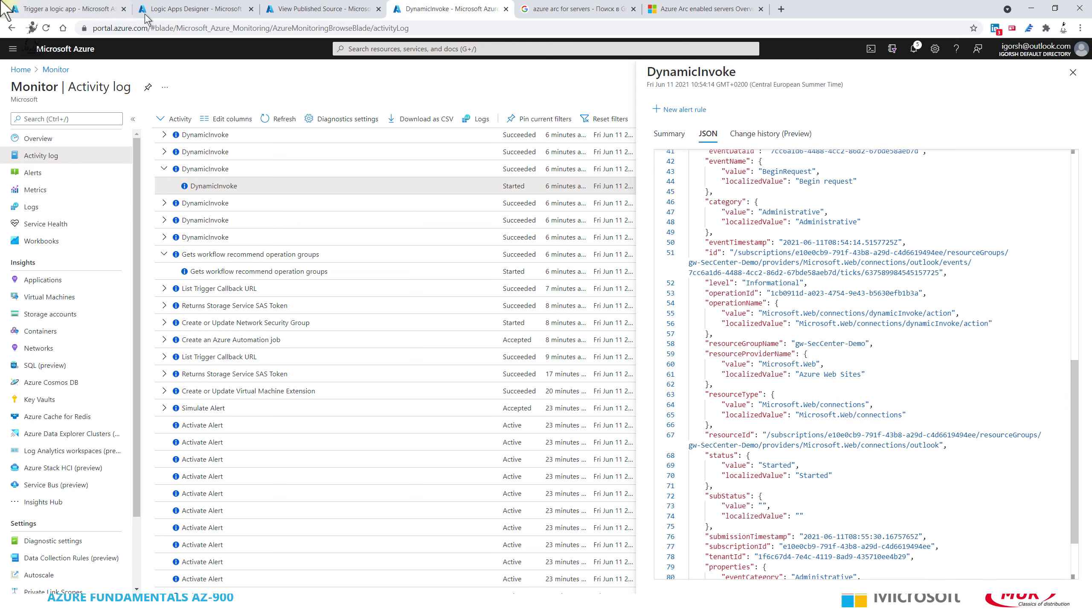
Switch to the logapp-SecDemo02 designer page and filter the Security Center triggers by "Secu".
{"action": "left_click", "coordinate": [310, 8]}
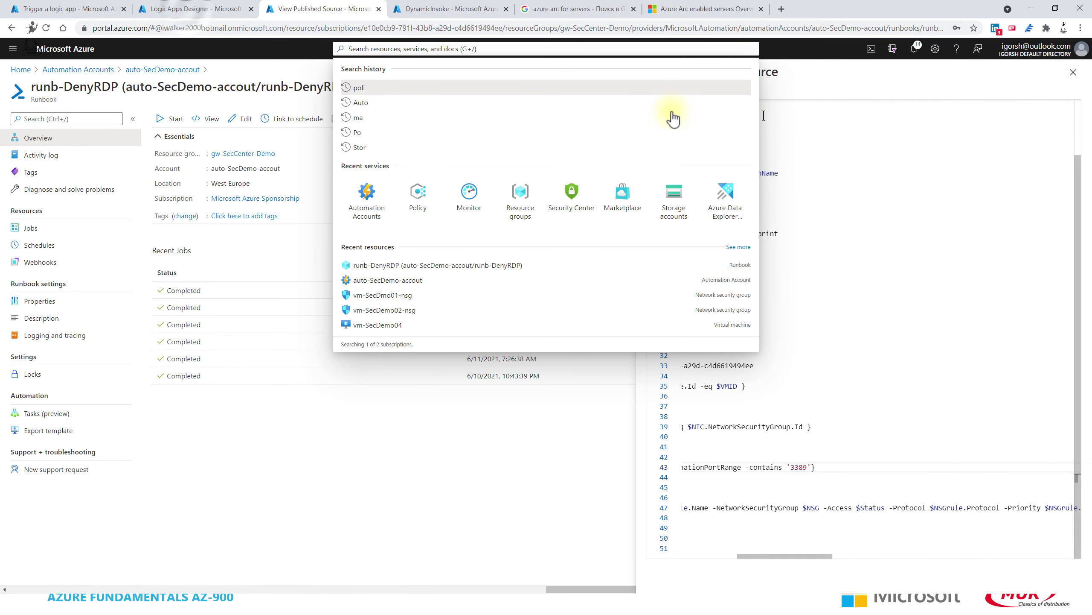
{"action": "left_click", "coordinate": [192, 8]}
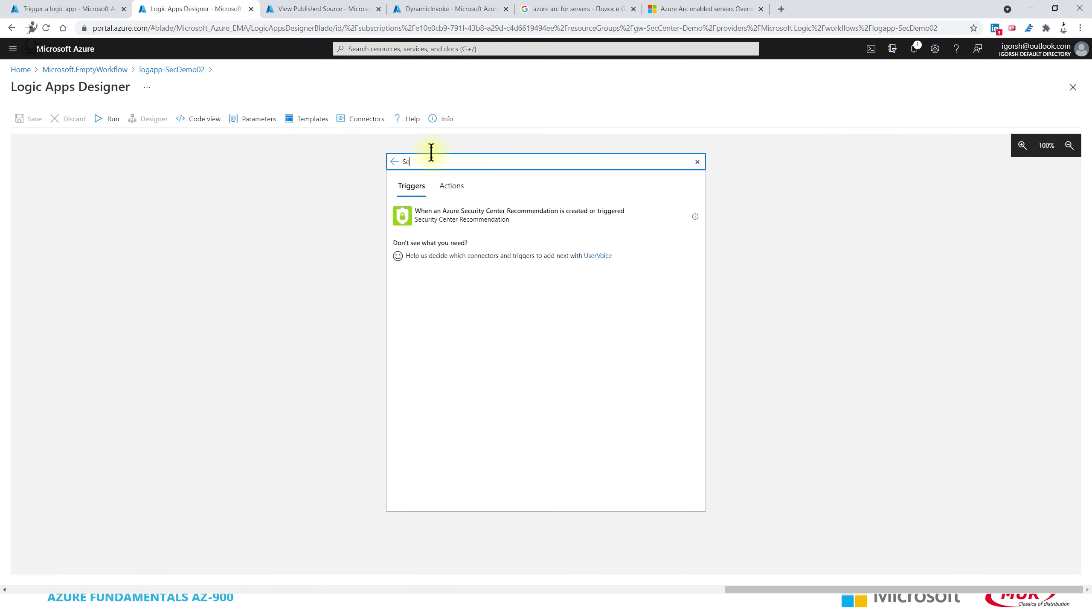
{"action": "type", "text": "cu"}
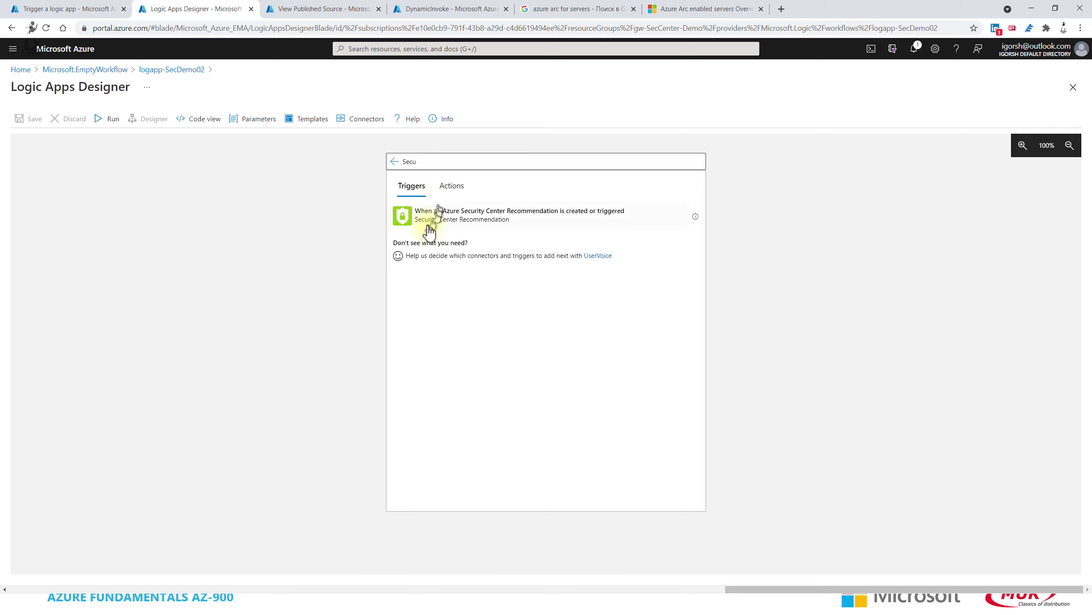
{"action": "left_click", "coordinate": [412, 160]}
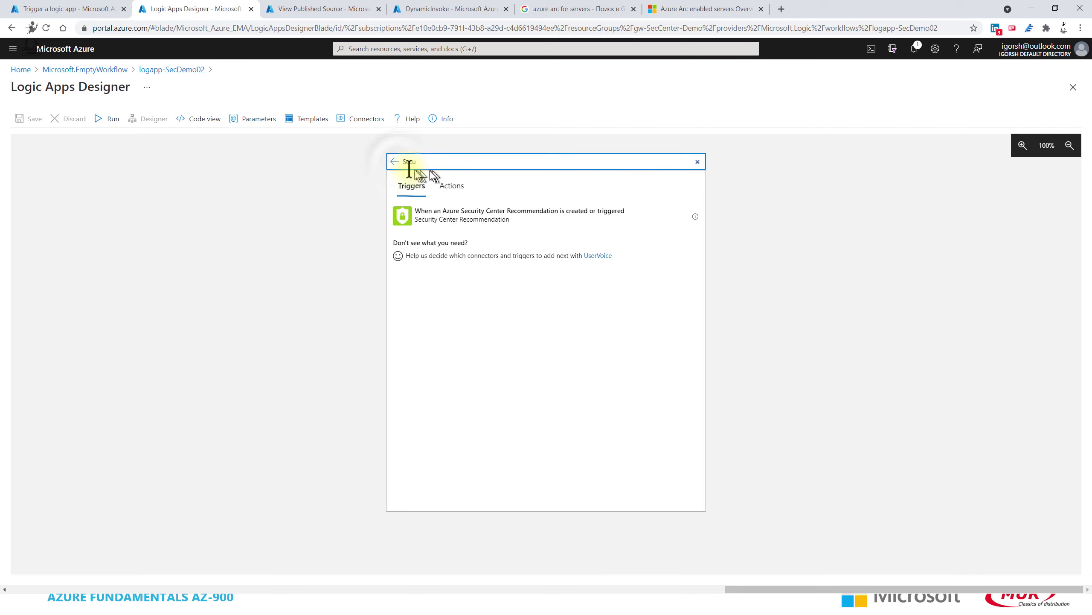
{"action": "left_click", "coordinate": [502, 182]}
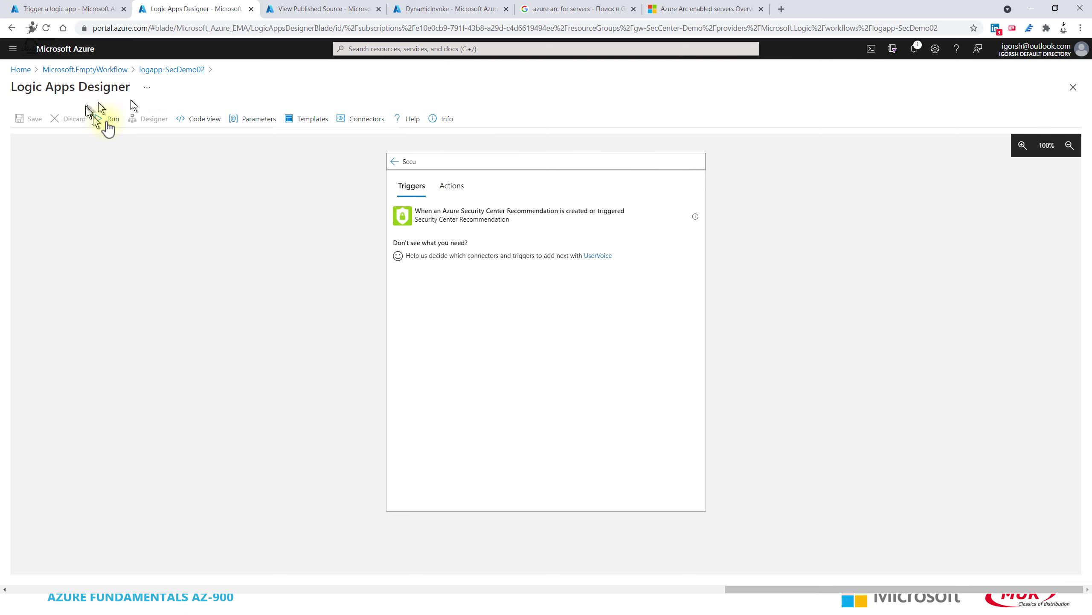
Restart the logapp-SecDemo02 design from the Blank Logic App template with the trigger When an Azure Security Center Recommendation is created or triggered.
{"action": "left_click", "coordinate": [194, 70]}
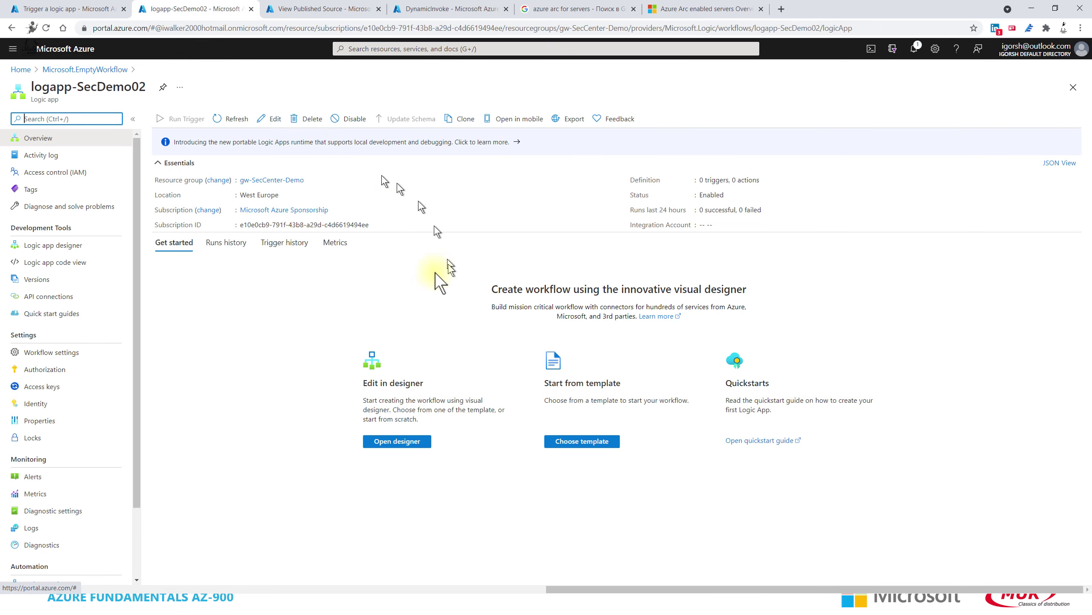
{"action": "left_click", "coordinate": [60, 245]}
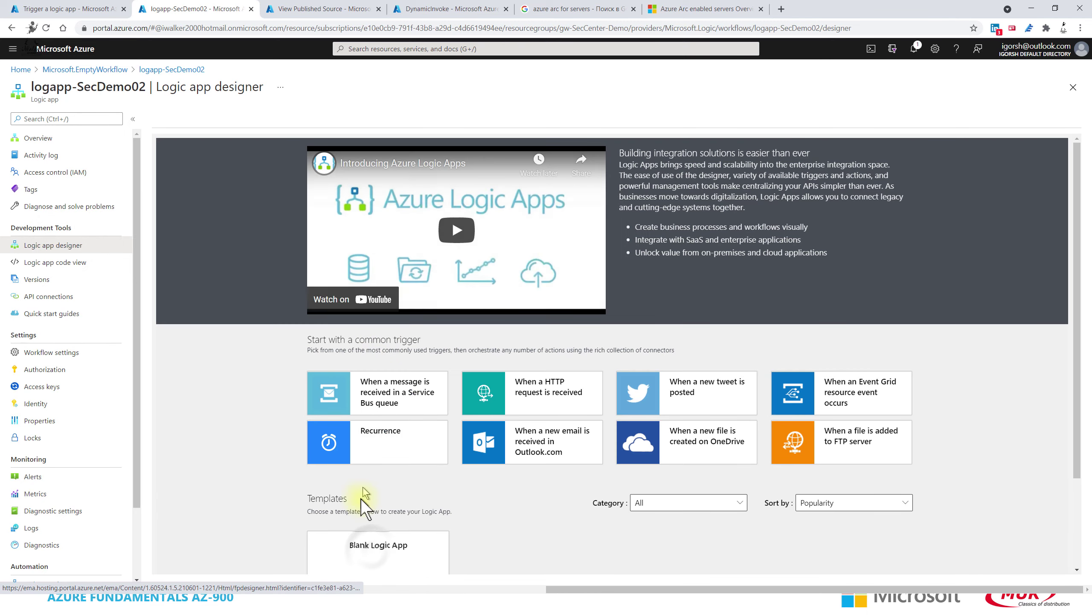
{"action": "left_click", "coordinate": [368, 559]}
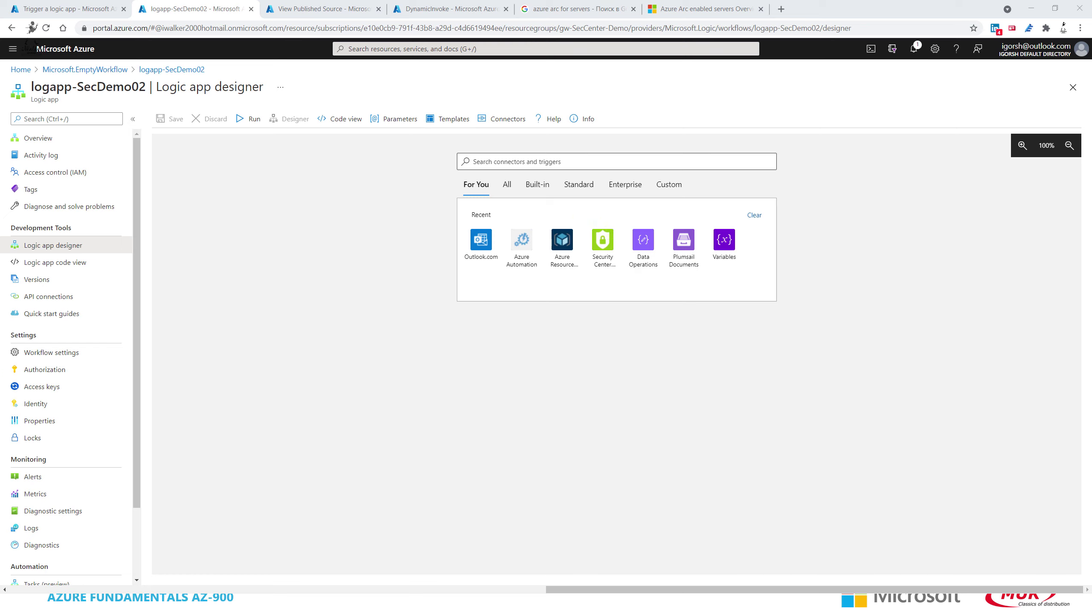
{"action": "left_click", "coordinate": [603, 243]}
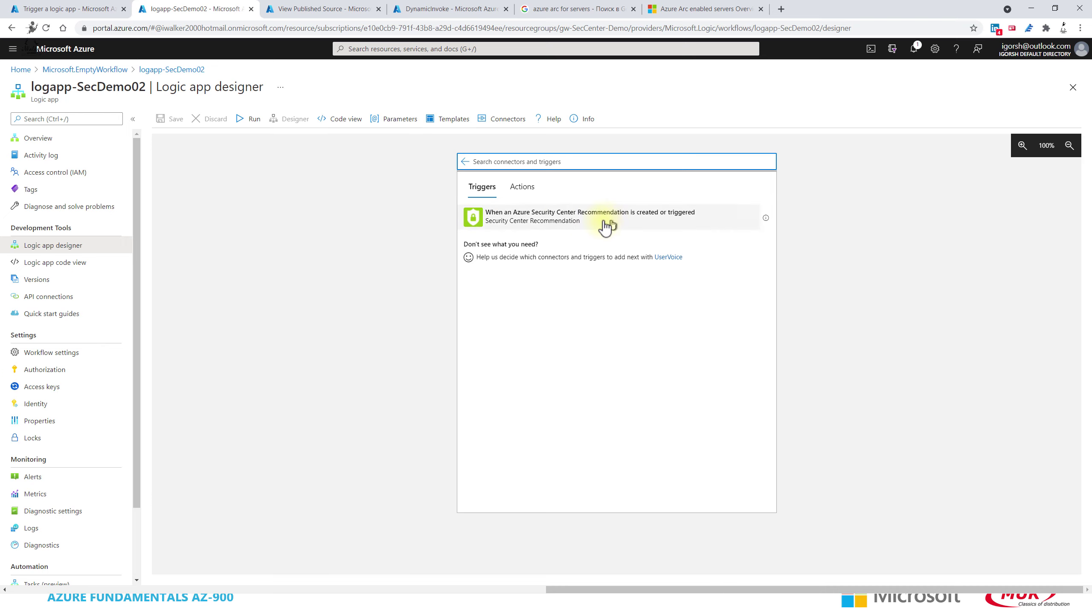
{"action": "left_click", "coordinate": [520, 220]}
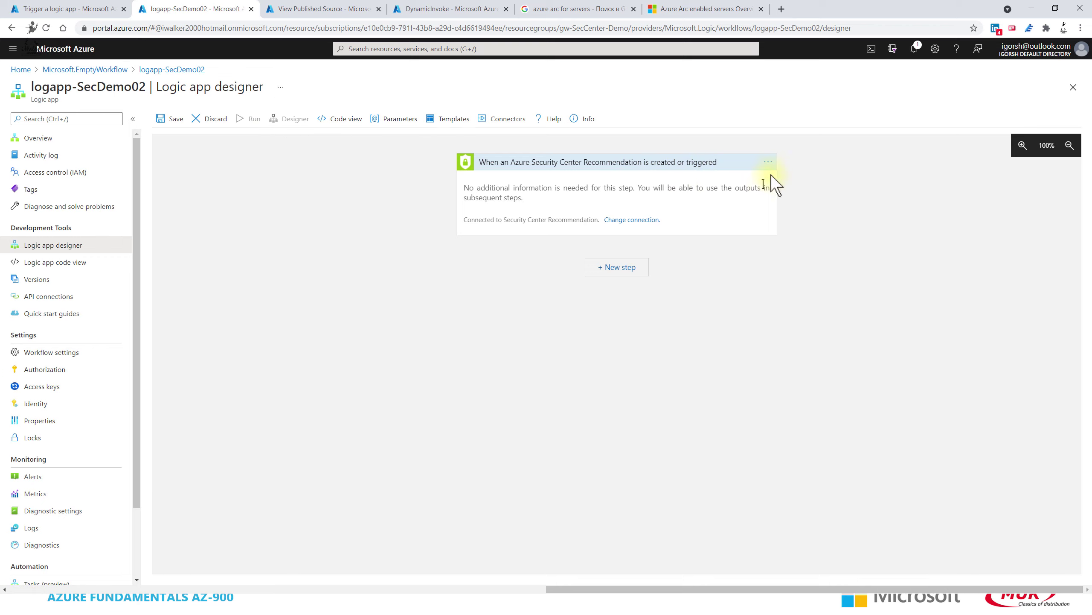
Add an Azure Automation Create job action after the trigger and include the Runbook Name parameter in it.
{"action": "left_click", "coordinate": [625, 266]}
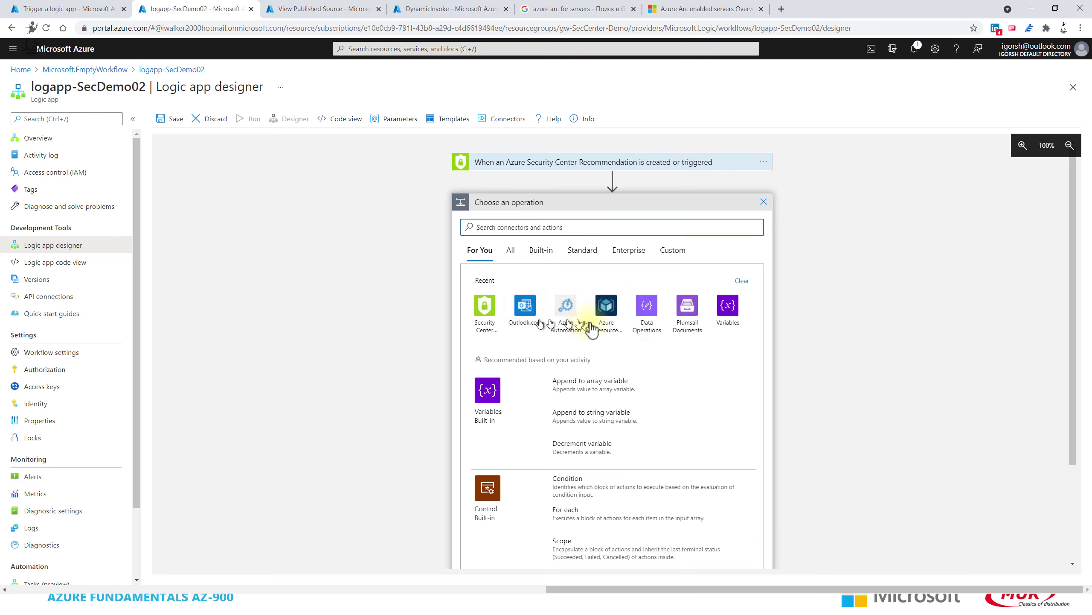
{"action": "left_click", "coordinate": [566, 331]}
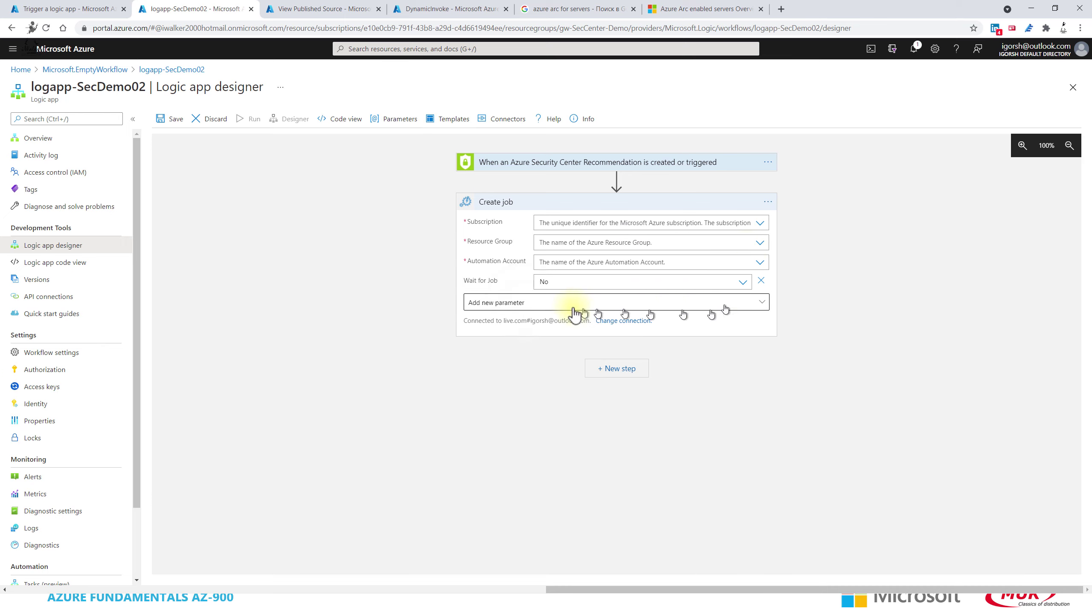
{"action": "left_click", "coordinate": [520, 304]}
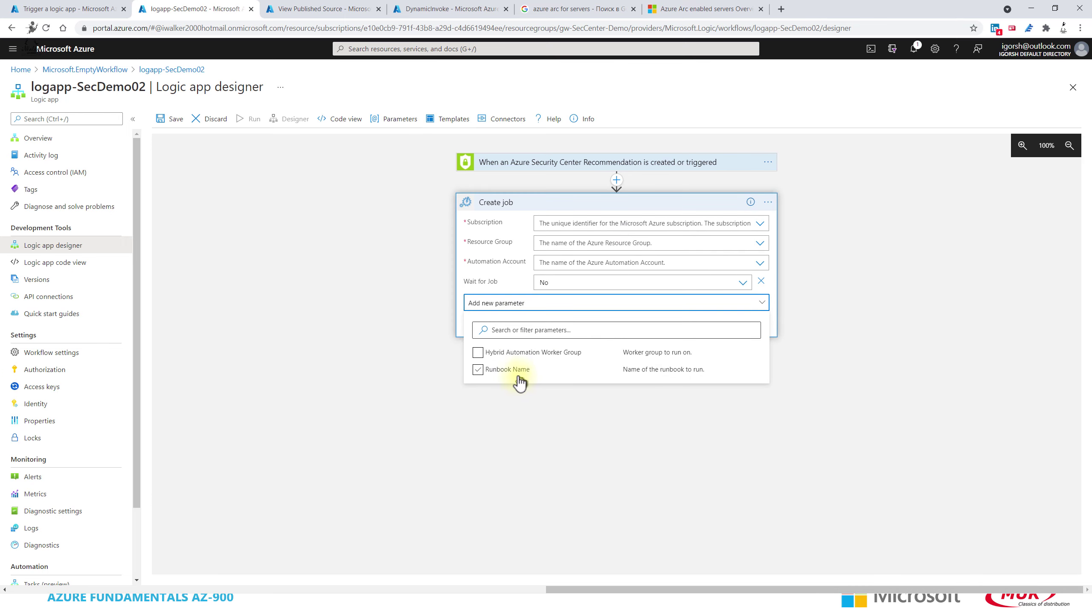
{"action": "left_click", "coordinate": [520, 379]}
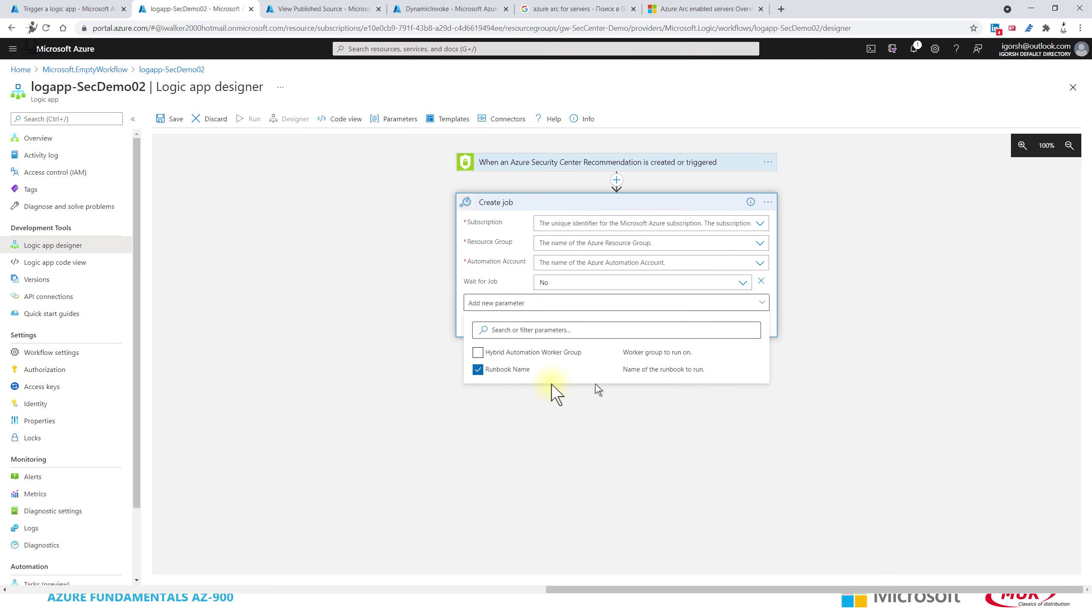
{"action": "left_click", "coordinate": [718, 280]}
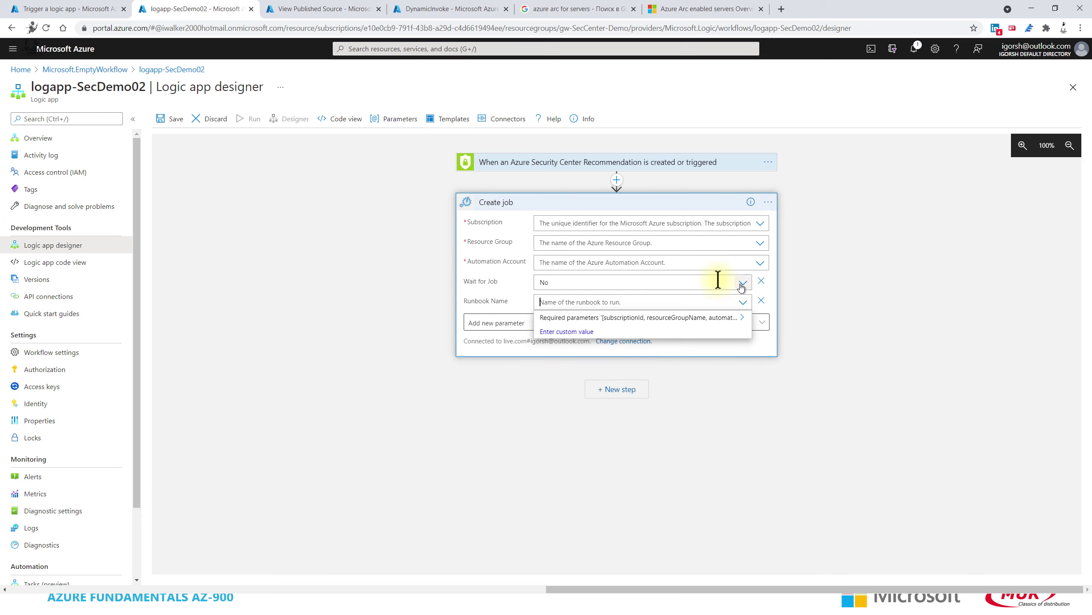
Set the Create job action's subscription to Microsoft Azure Sponsorship and its resource group to gw-SecCenter-Demo.
{"action": "left_click", "coordinate": [447, 395]}
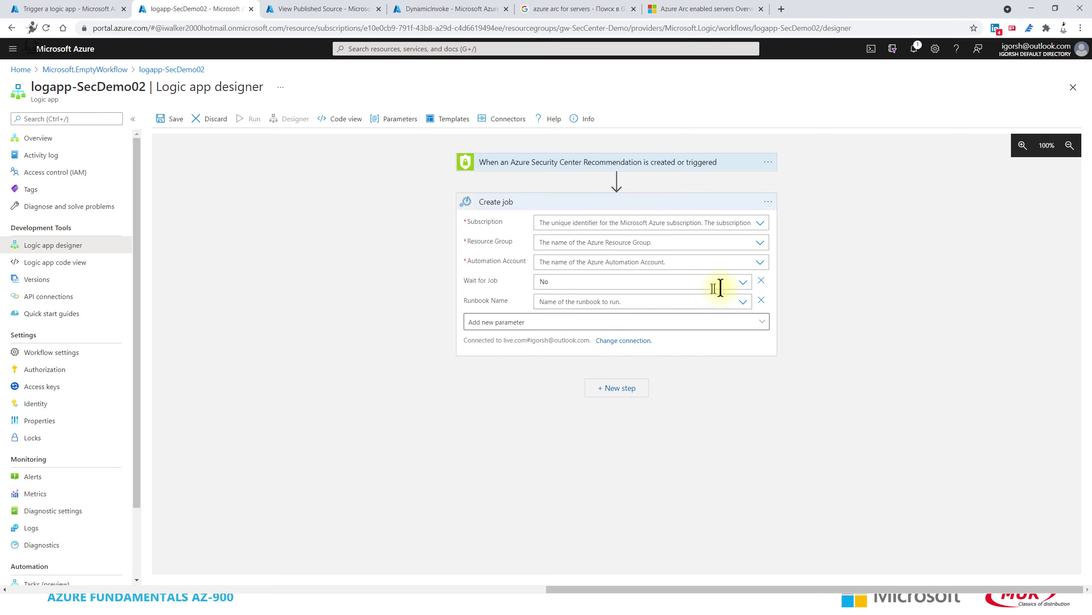
{"action": "left_click", "coordinate": [744, 301]}
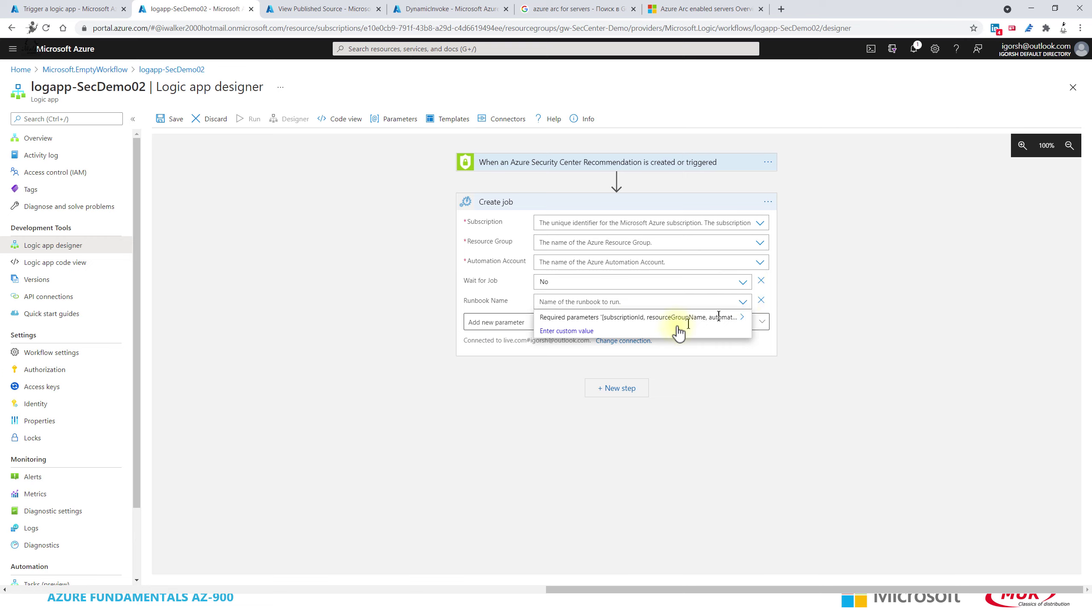
{"action": "left_click", "coordinate": [764, 230]}
{"action": "left_click", "coordinate": [765, 224]}
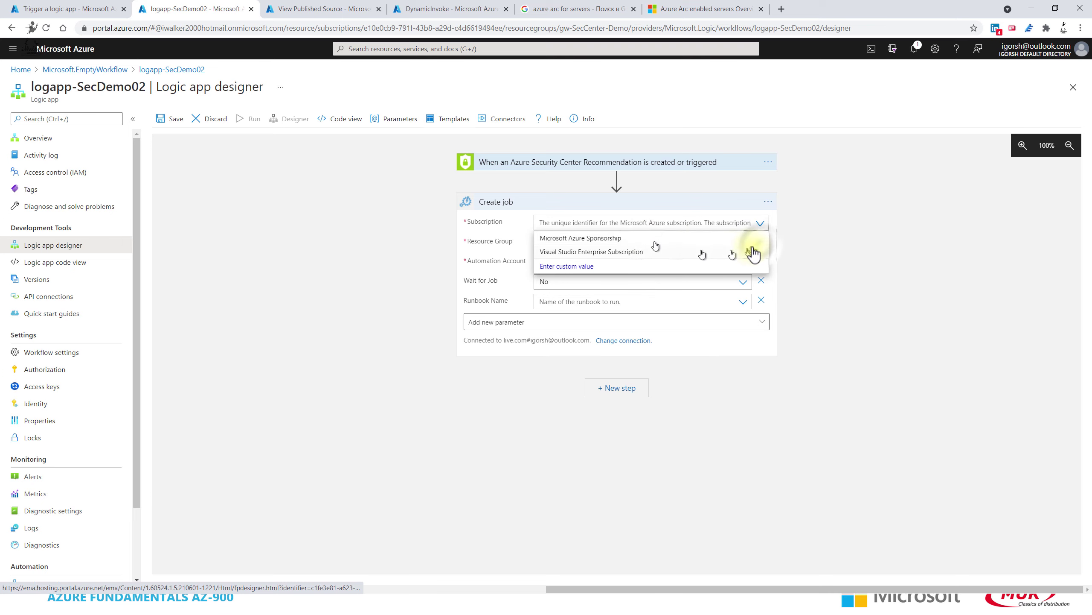
{"action": "left_click", "coordinate": [750, 240]}
{"action": "left_click", "coordinate": [760, 243]}
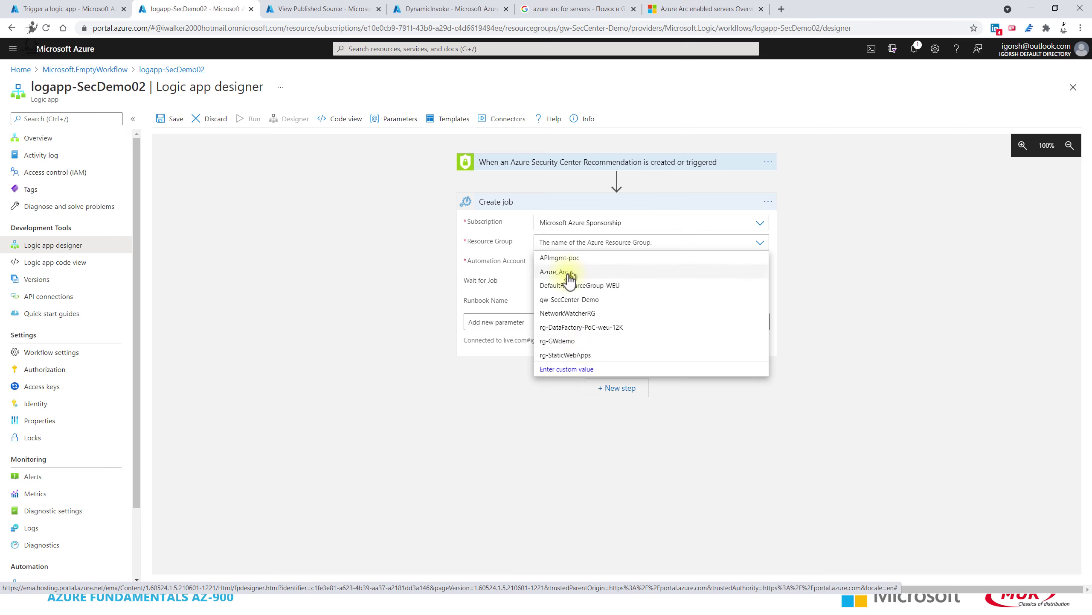
{"action": "left_click", "coordinate": [678, 300]}
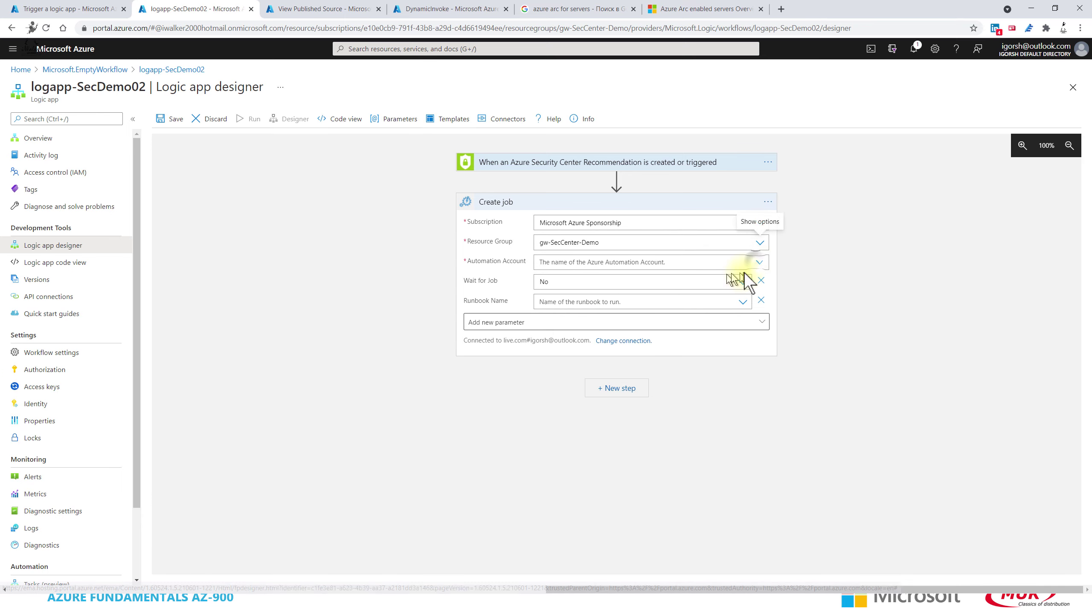
Set the Create job action's automation account to auto-SecDemo-accout and its runbook to runb-DenyRDP.
{"action": "left_click", "coordinate": [759, 262]}
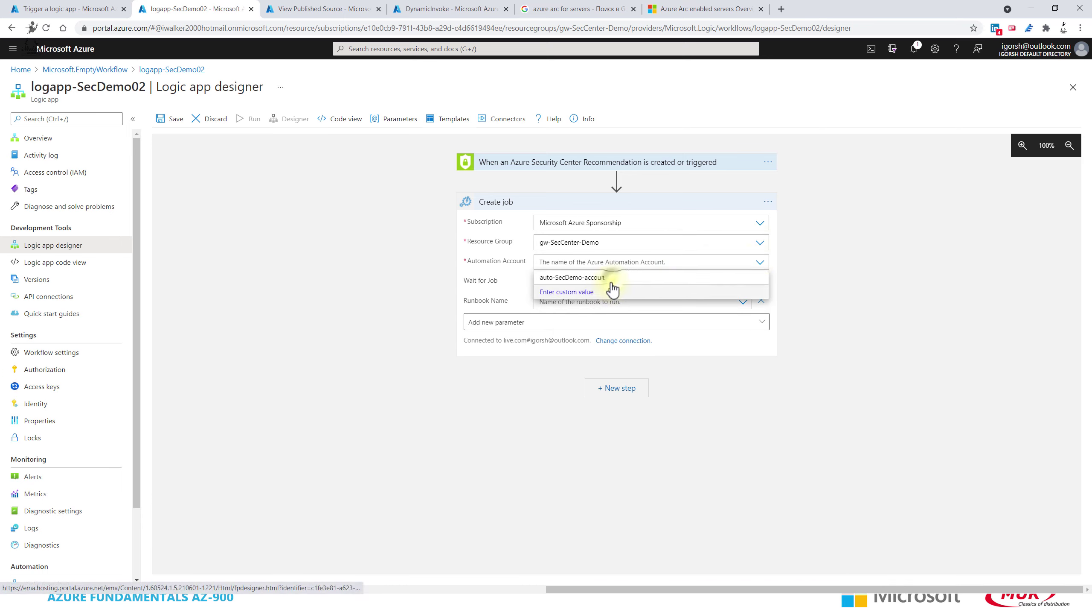
{"action": "left_click", "coordinate": [611, 279]}
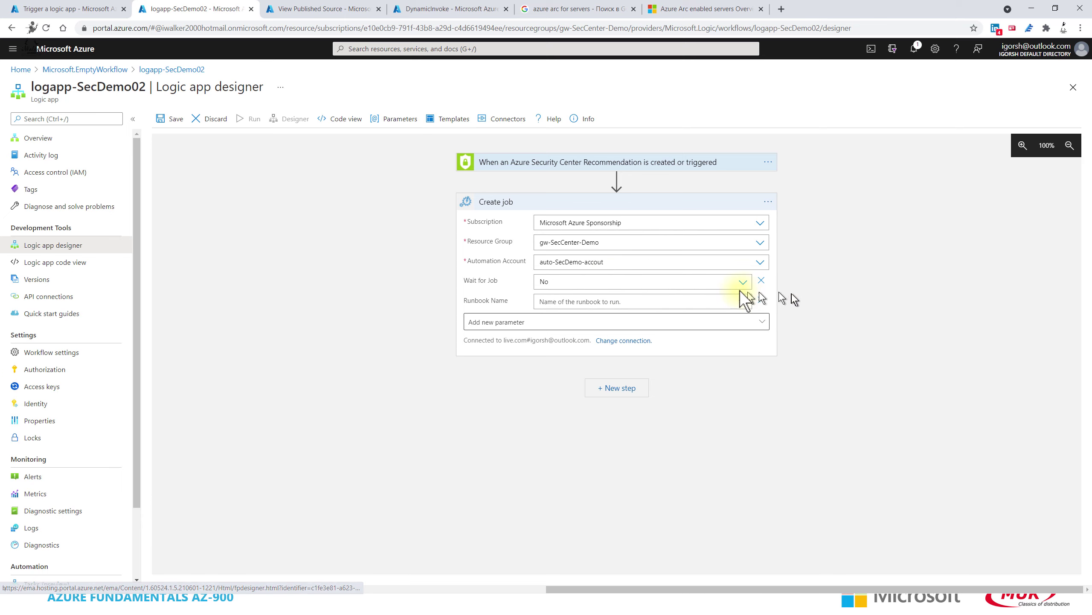
{"action": "left_click", "coordinate": [590, 302]}
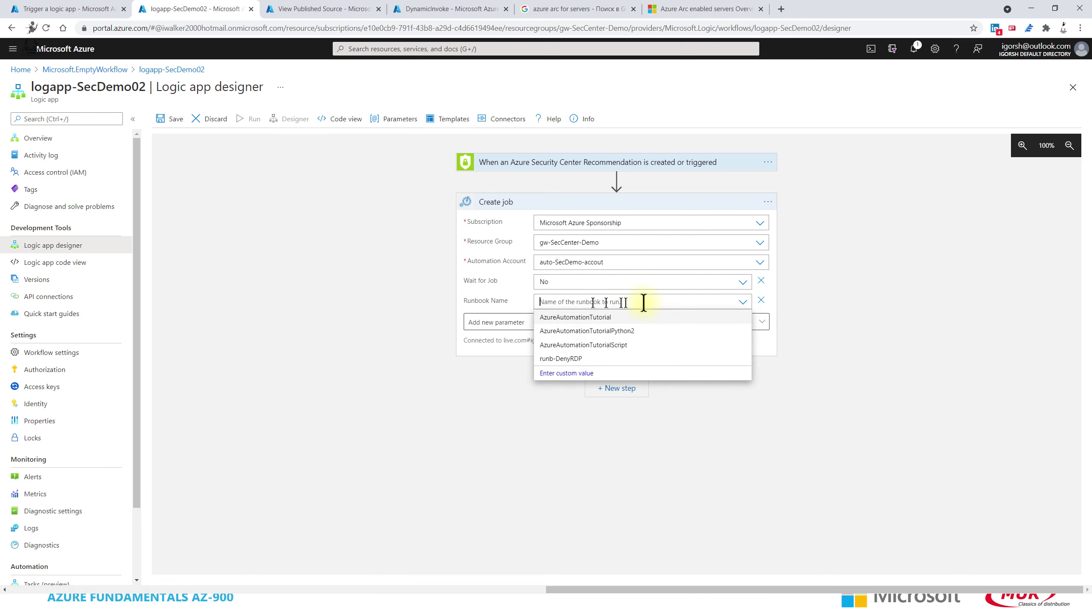
{"action": "left_click", "coordinate": [578, 359]}
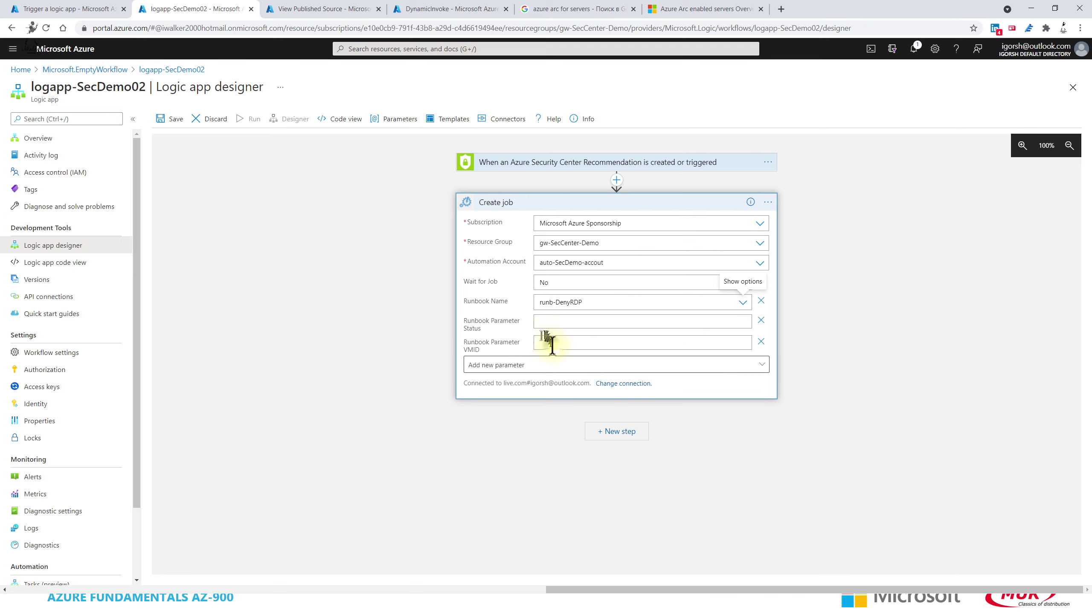
Fill the Runbook Parameter VMID with the trigger's dynamic content Properties Resource Details Id.
{"action": "left_click", "coordinate": [585, 343]}
{"action": "scroll", "coordinate": [884, 448], "scroll_direction": "down", "scroll_amount": 3}
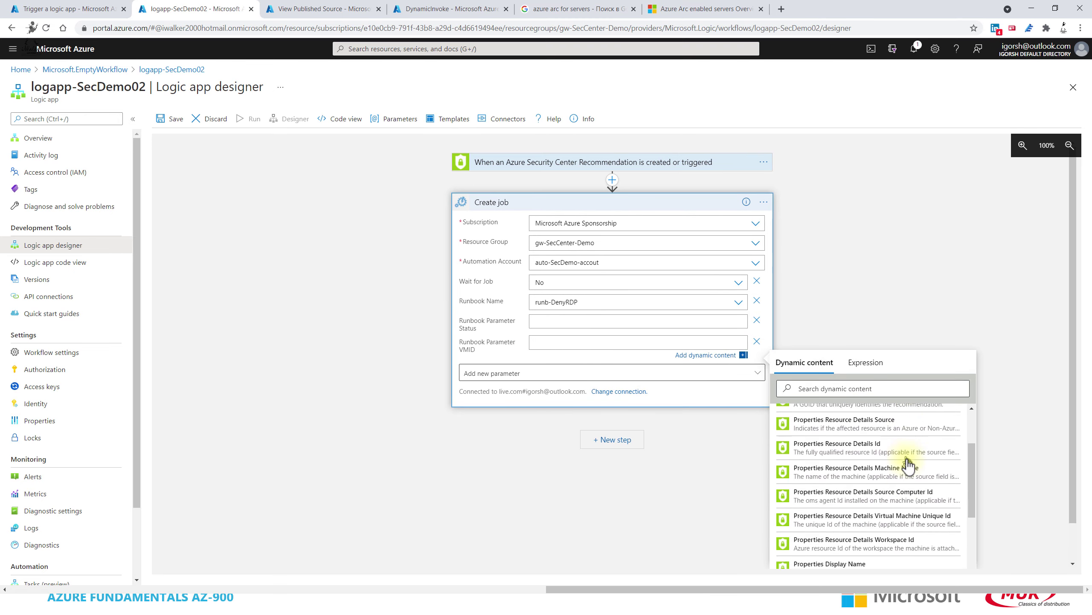
{"action": "scroll", "coordinate": [904, 471], "scroll_direction": "down", "scroll_amount": 3}
{"action": "scroll", "coordinate": [903, 471], "scroll_direction": "up", "scroll_amount": 8}
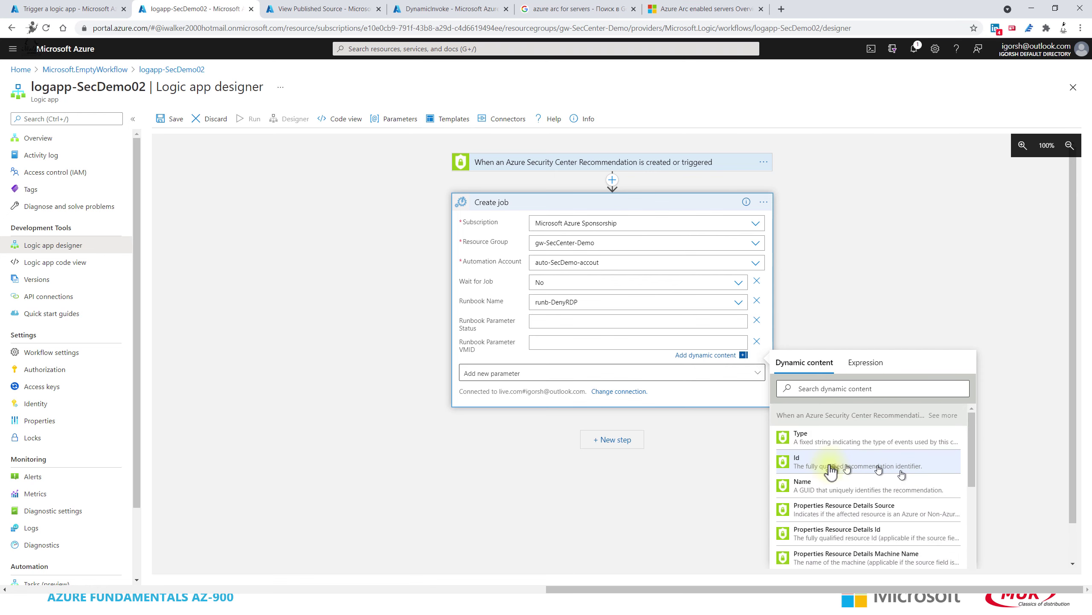
{"action": "scroll", "coordinate": [919, 459], "scroll_direction": "down", "scroll_amount": 5}
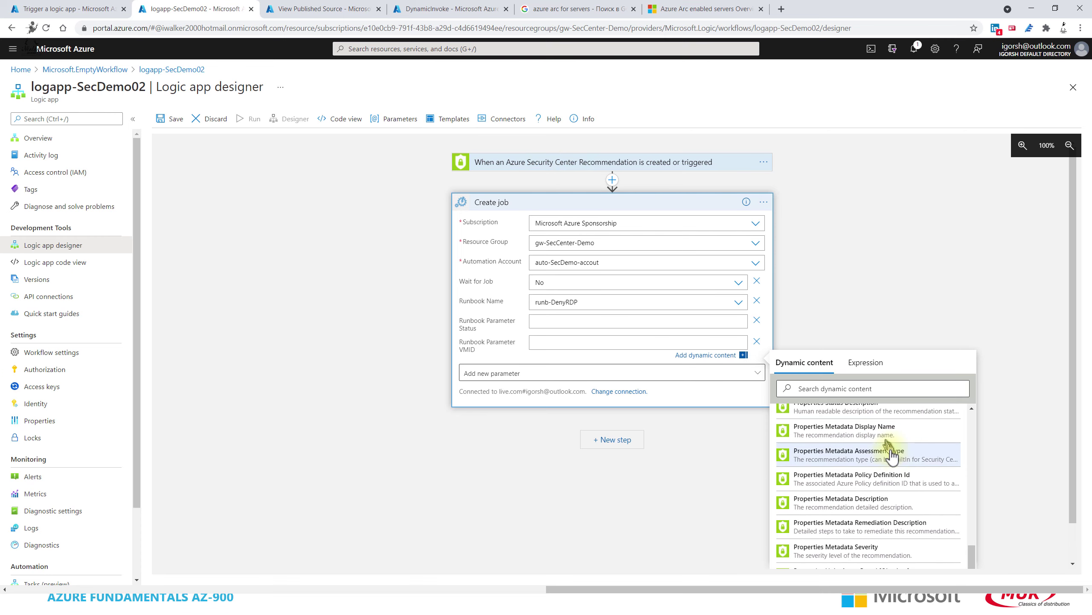
{"action": "scroll", "coordinate": [904, 534], "scroll_direction": "down", "scroll_amount": 1}
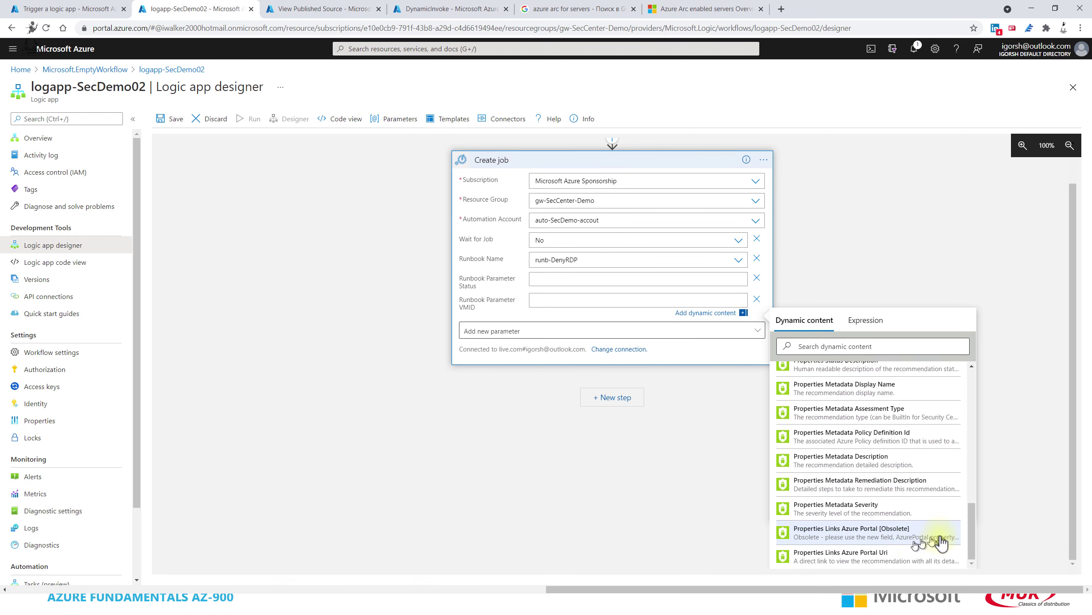
{"action": "scroll", "coordinate": [940, 543], "scroll_direction": "up", "scroll_amount": 4}
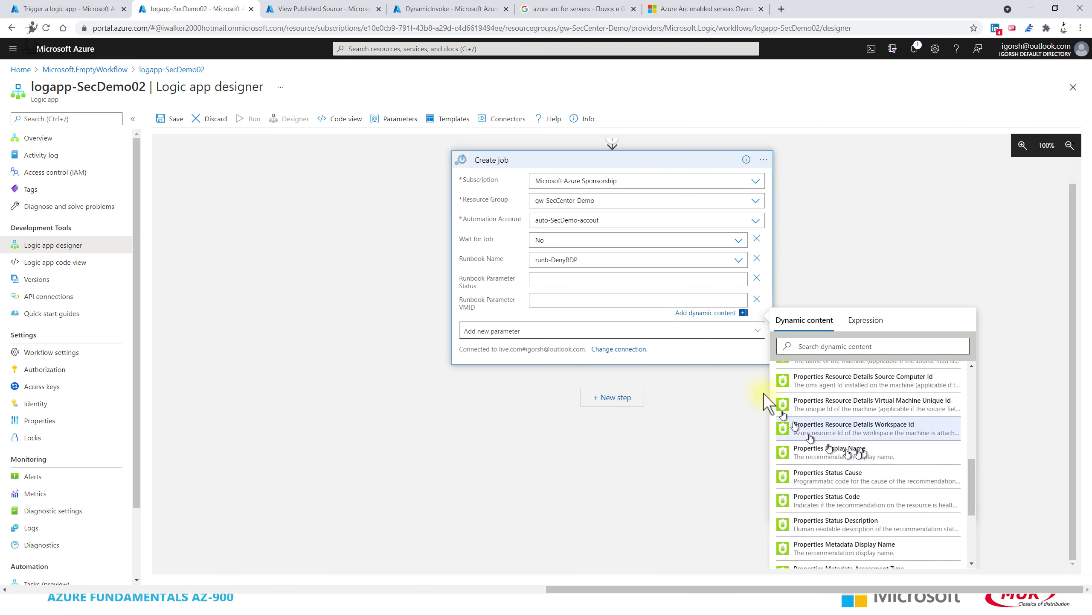
{"action": "scroll", "coordinate": [798, 374], "scroll_direction": "up", "scroll_amount": 1}
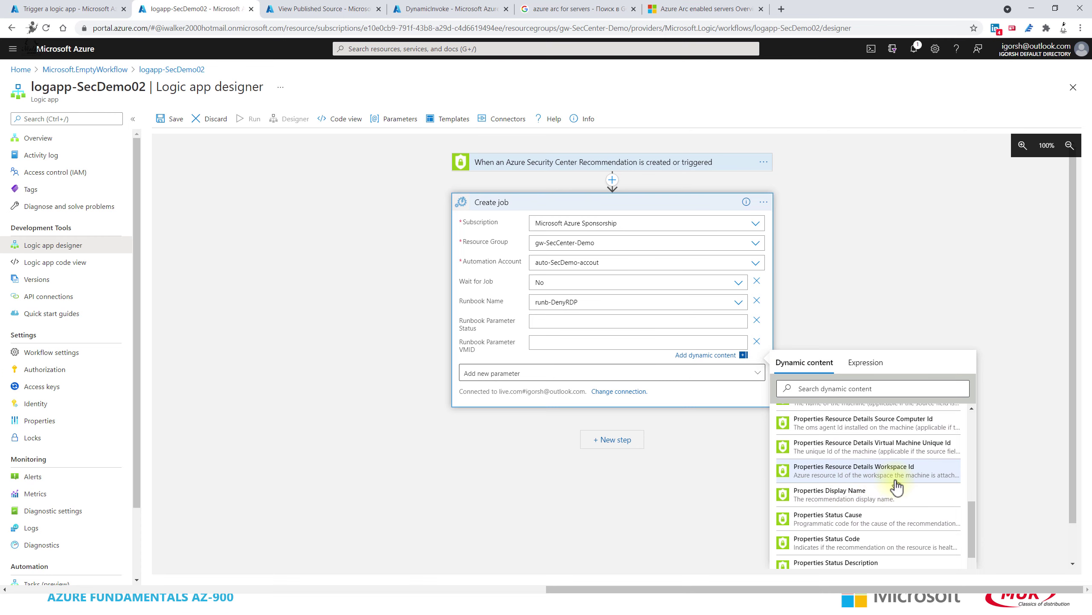
{"action": "scroll", "coordinate": [868, 508], "scroll_direction": "down", "scroll_amount": 4}
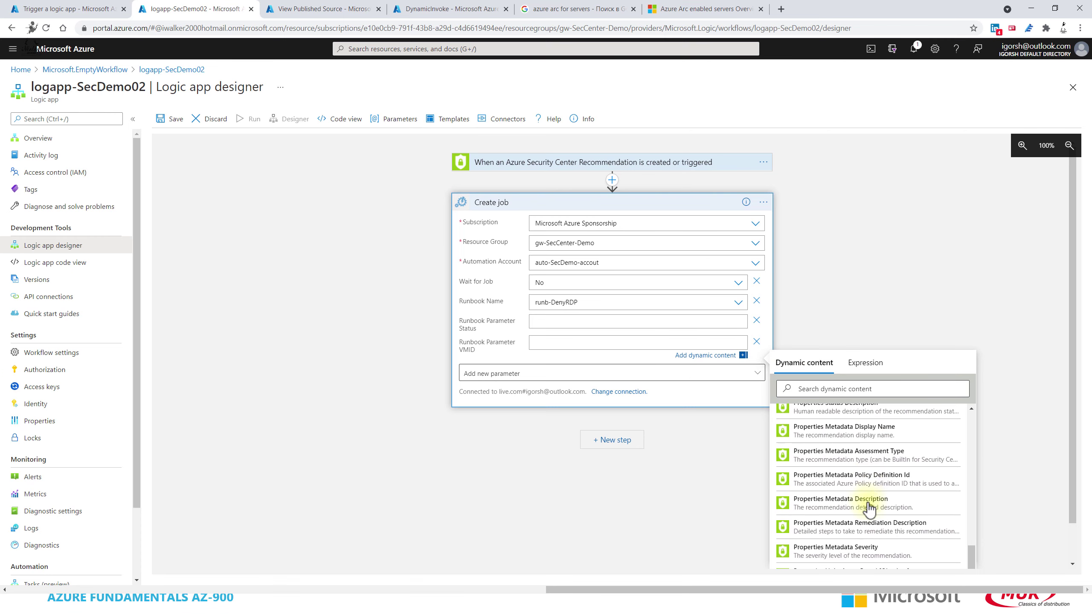
{"action": "scroll", "coordinate": [866, 482], "scroll_direction": "down", "scroll_amount": 1}
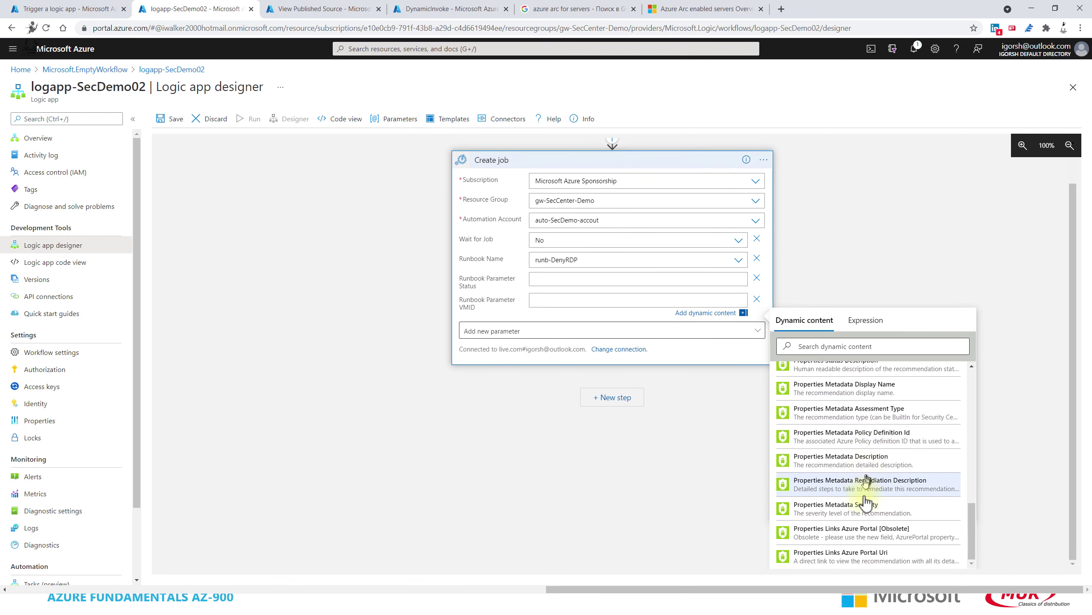
{"action": "scroll", "coordinate": [873, 529], "scroll_direction": "up", "scroll_amount": 10}
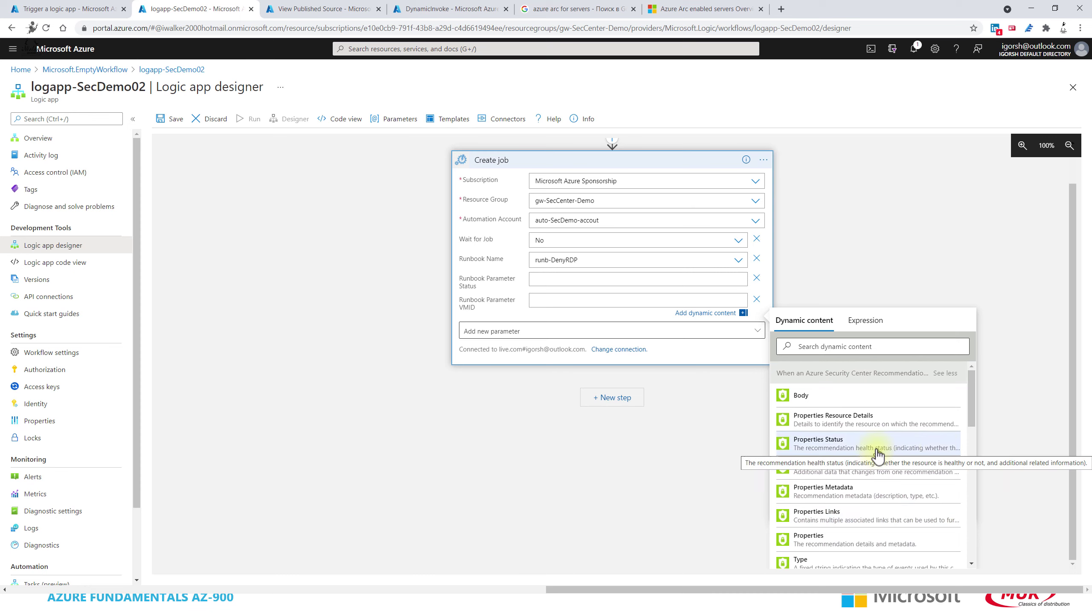
{"action": "scroll", "coordinate": [878, 454], "scroll_direction": "down", "scroll_amount": 1}
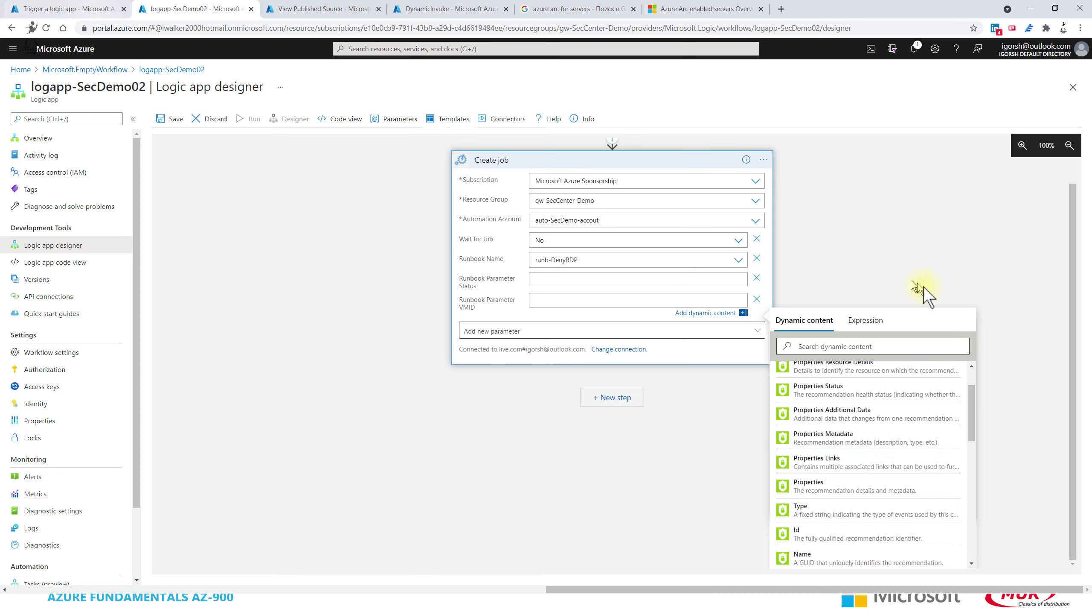
{"action": "scroll", "coordinate": [919, 479], "scroll_direction": "down", "scroll_amount": 2}
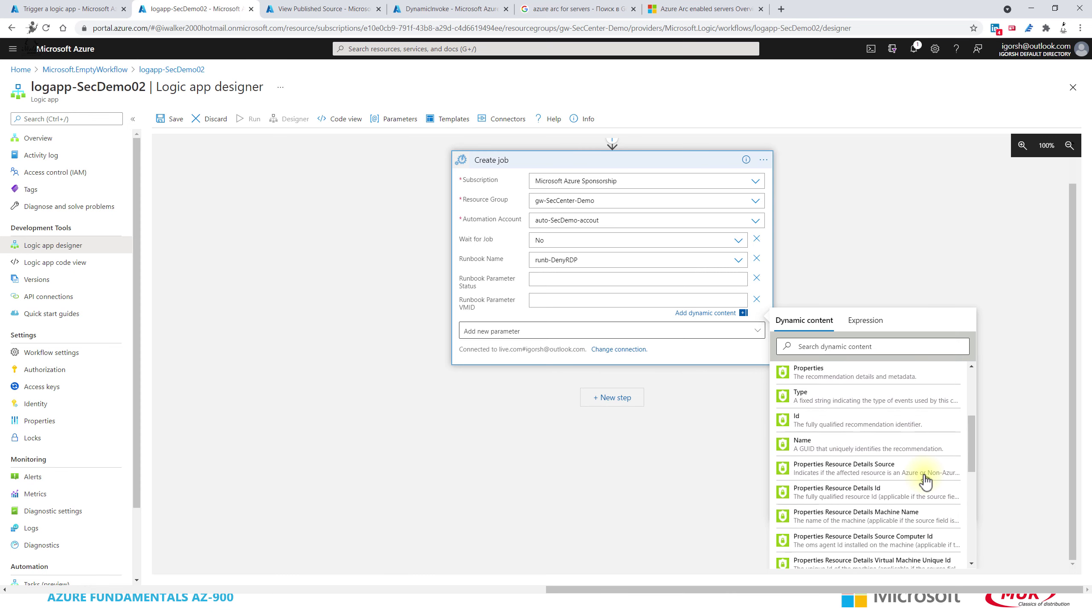
{"action": "left_click", "coordinate": [882, 495]}
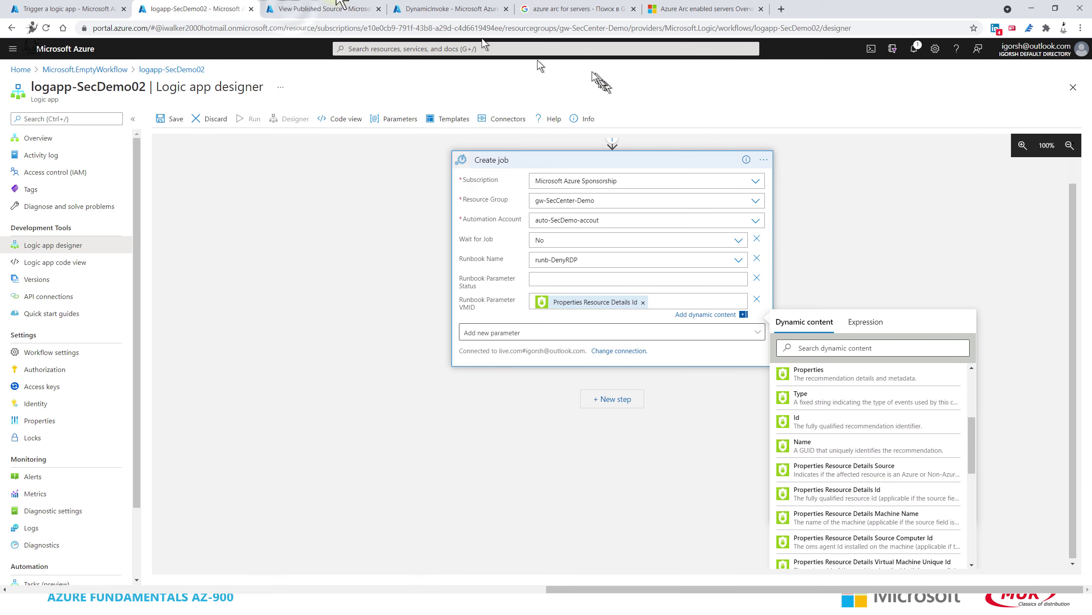
In the browser page showing the activity log, go to logapp-SecDemo01 and open its run from 6/11/2021, 10:51 AM.
{"action": "left_click", "coordinate": [301, 9]}
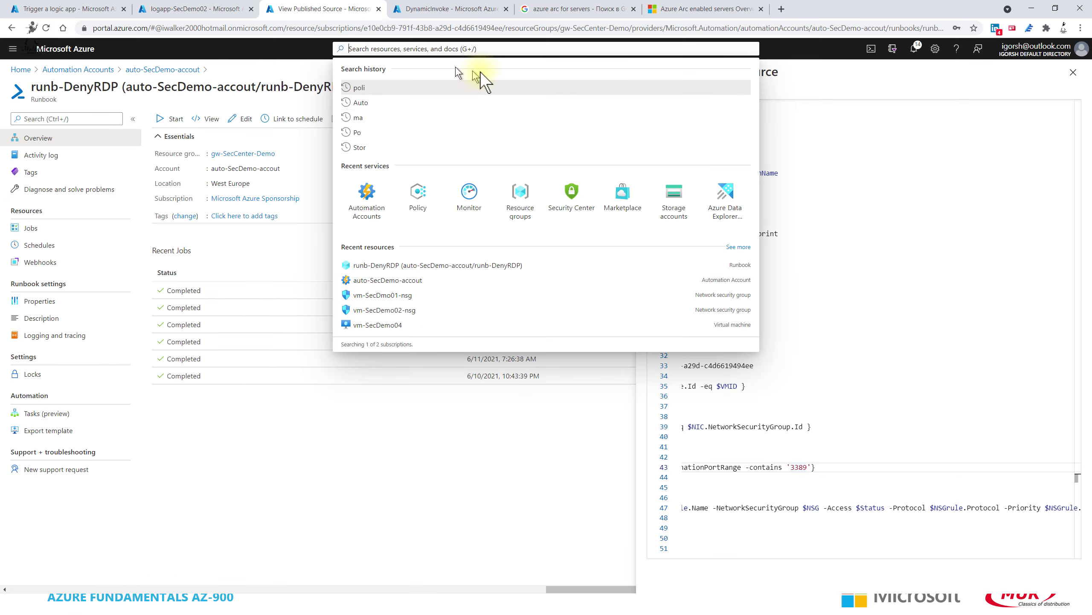
{"action": "left_click", "coordinate": [415, 8]}
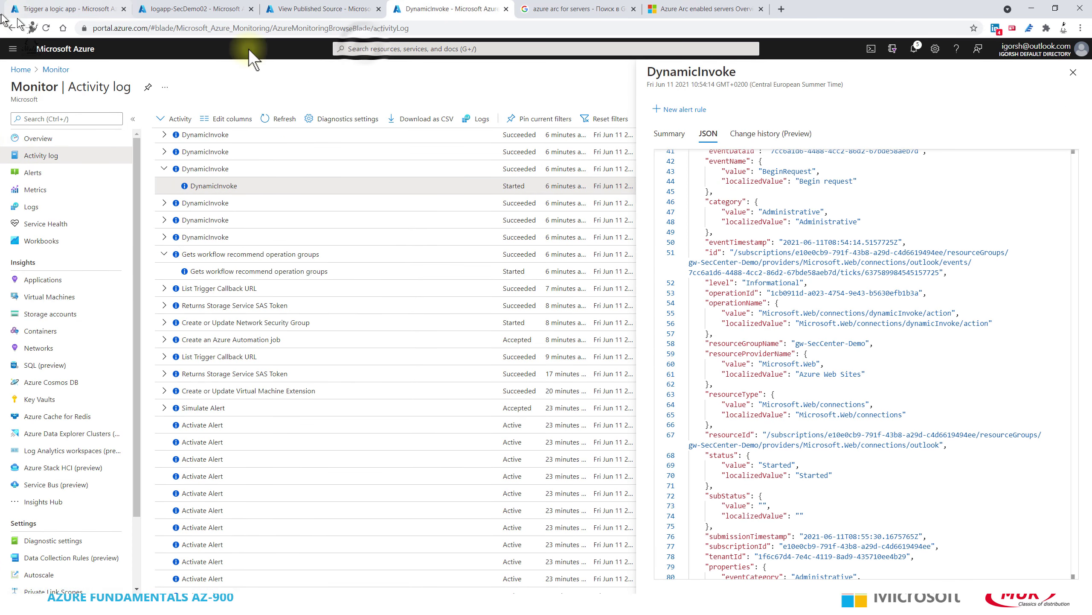
{"action": "left_click", "coordinate": [366, 49]}
{"action": "left_click", "coordinate": [418, 193]}
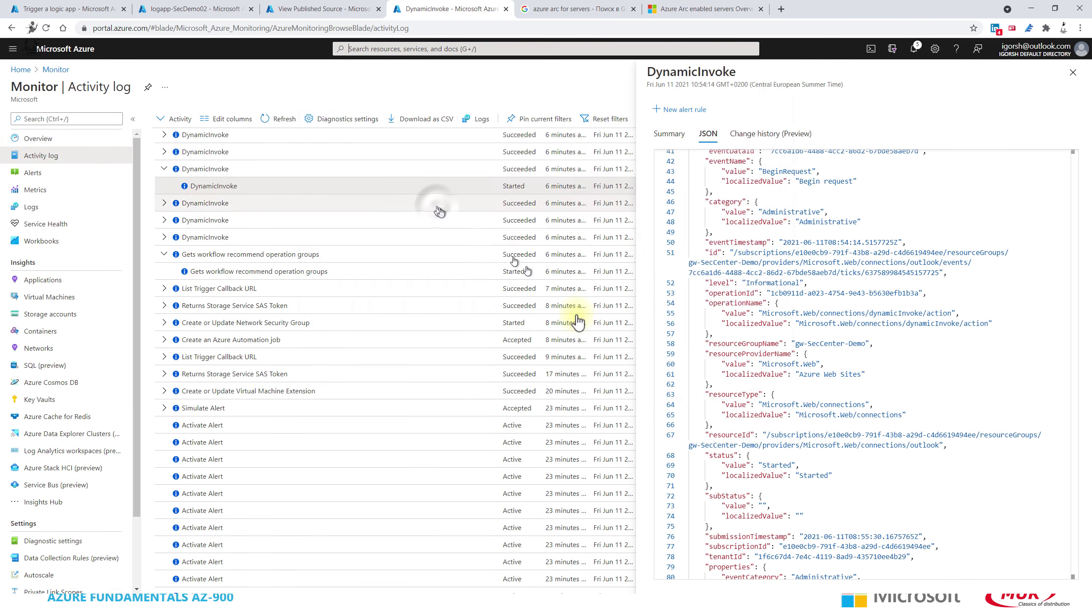
{"action": "left_click", "coordinate": [71, 204]}
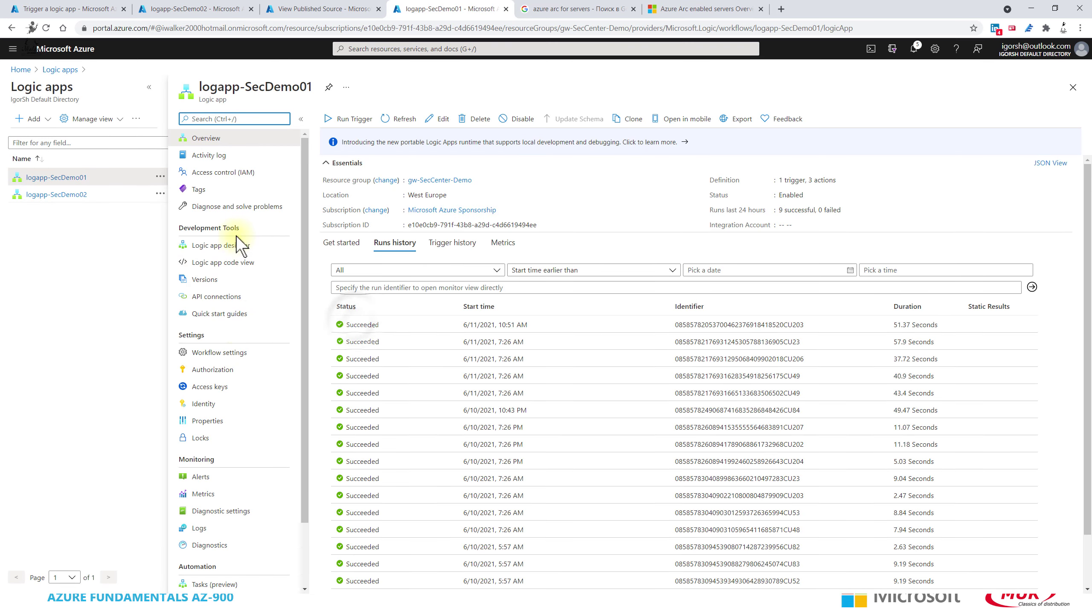
{"action": "left_click", "coordinate": [353, 324]}
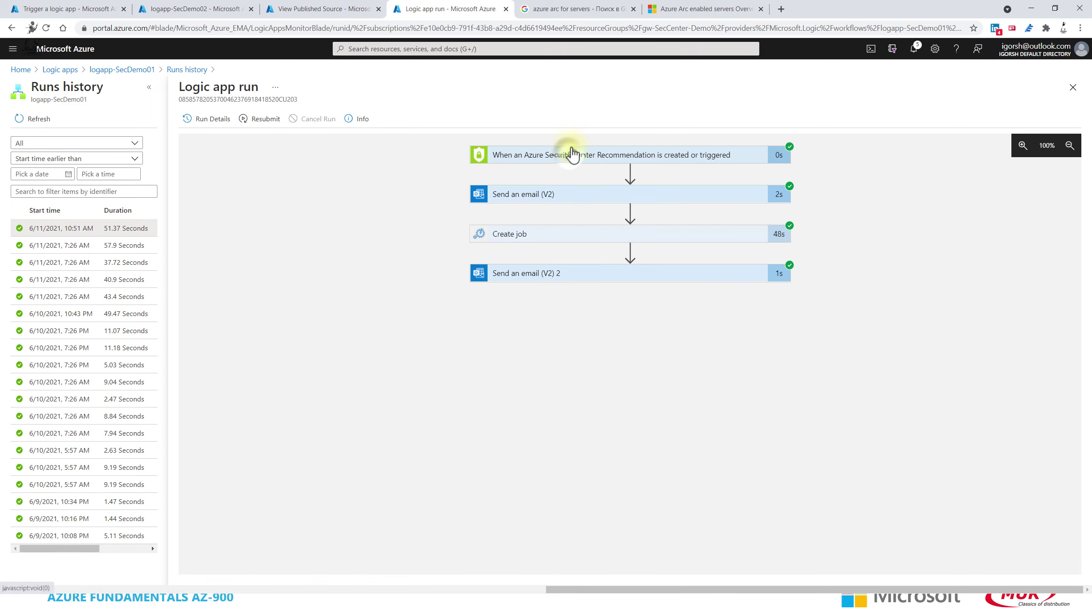
Expand the Security Center recommendation trigger in the run and examine its outputs, including the full recommendation Id.
{"action": "left_click", "coordinate": [571, 160]}
{"action": "scroll", "coordinate": [908, 216], "scroll_direction": "down", "scroll_amount": 5}
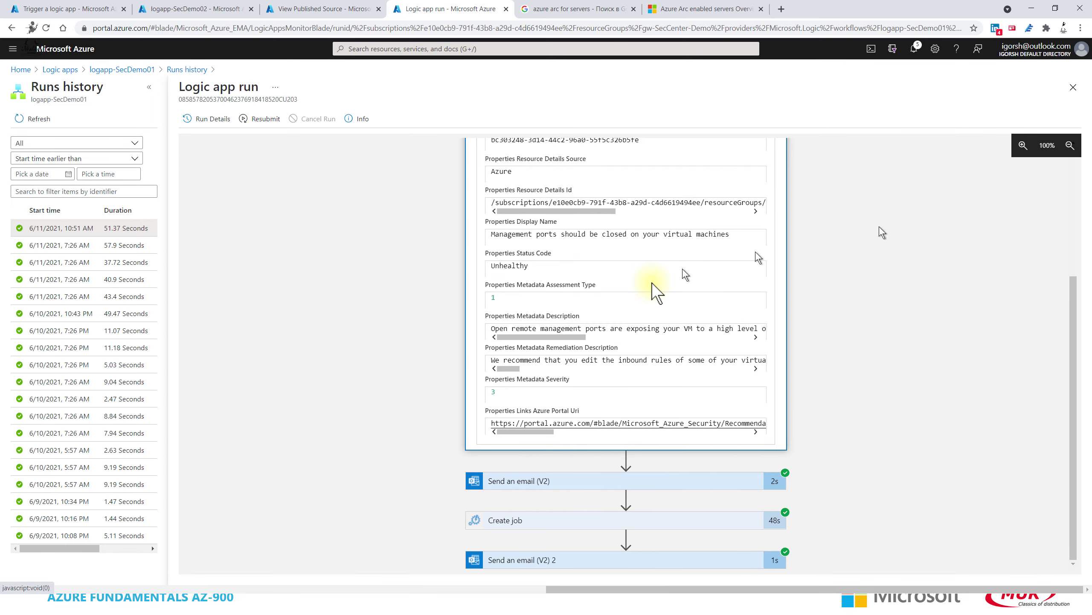
{"action": "scroll", "coordinate": [652, 284], "scroll_direction": "up", "scroll_amount": 5}
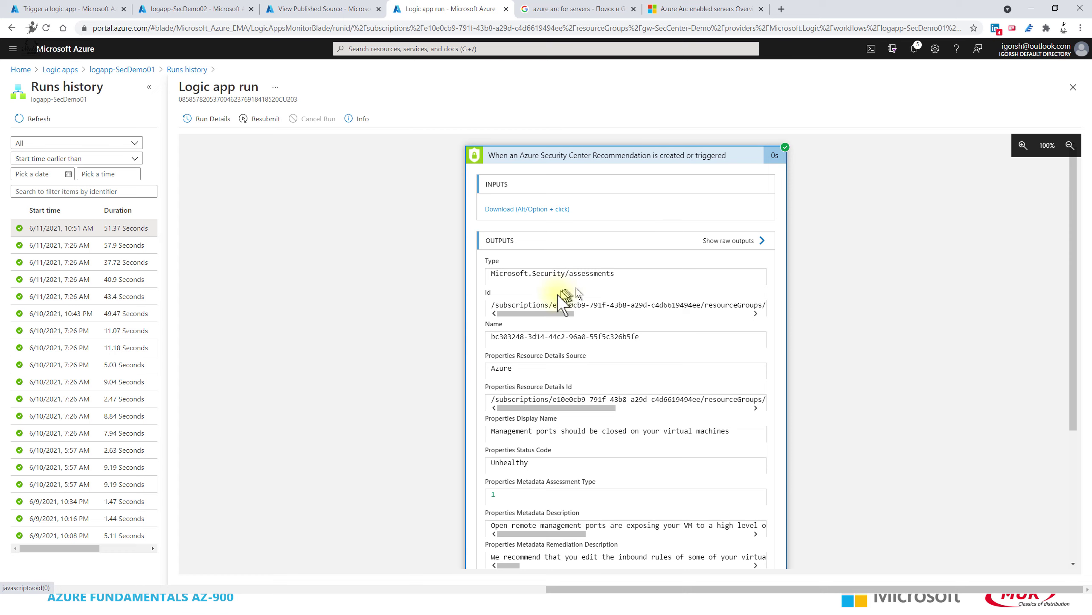
{"action": "left_click_drag", "start_coordinate": [536, 313], "coordinate": [773, 302]}
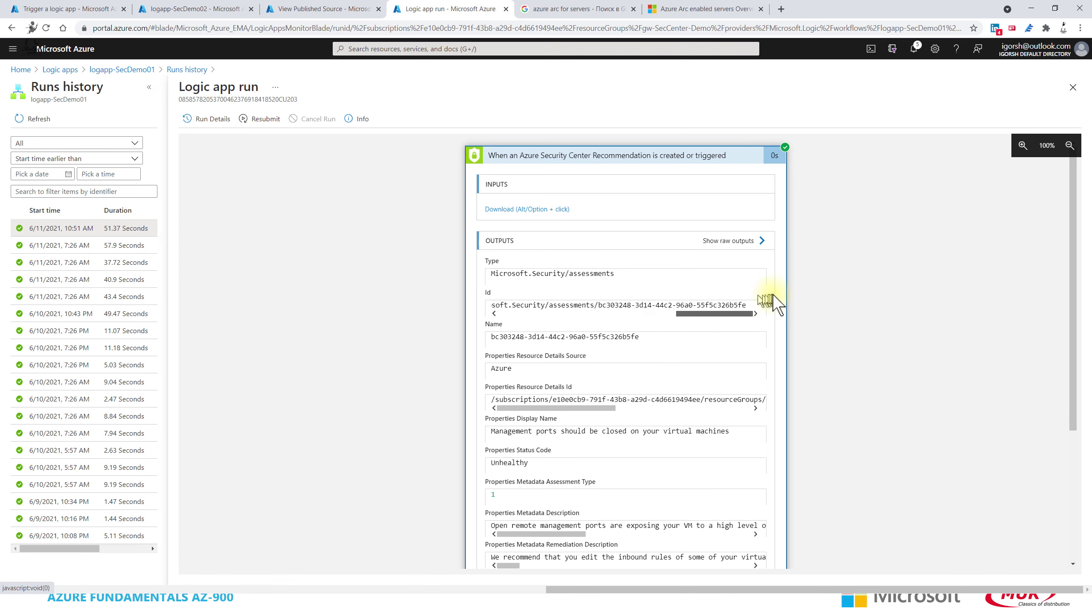
{"action": "scroll", "coordinate": [776, 365], "scroll_direction": "down", "scroll_amount": 5}
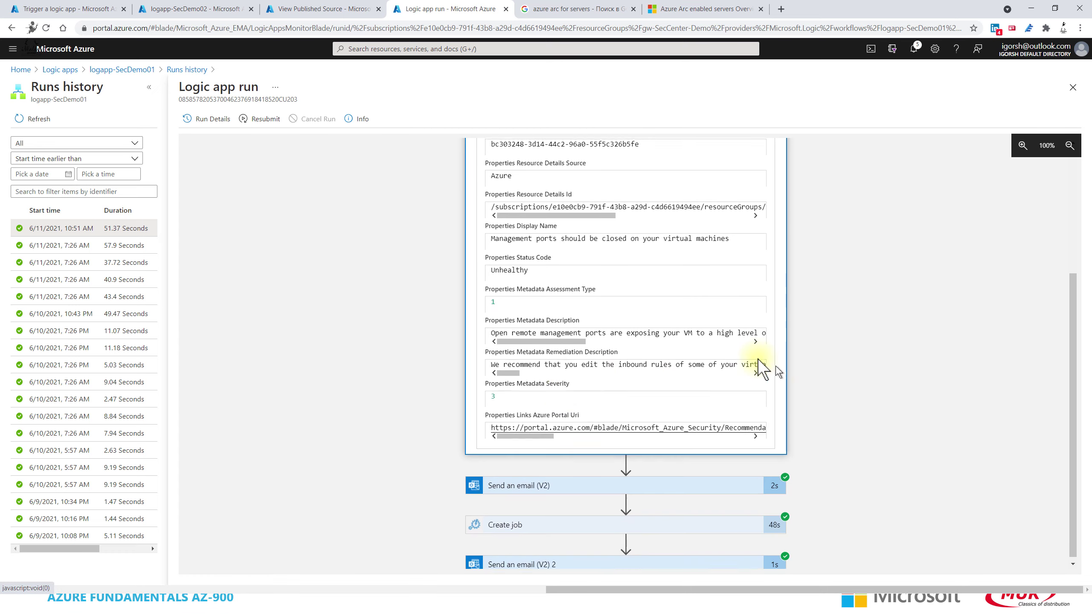
Expand the first Send an email (V2) action in the run and examine the VM ID in its body.
{"action": "left_click", "coordinate": [555, 490]}
{"action": "scroll", "coordinate": [706, 409], "scroll_direction": "down", "scroll_amount": 7}
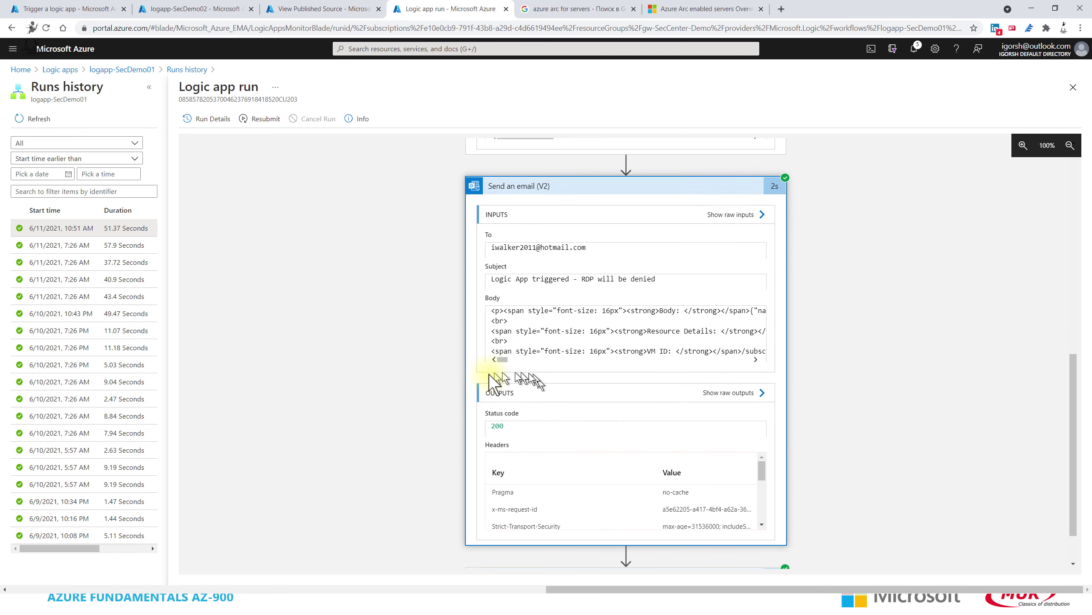
{"action": "mouse_move", "coordinate": [505, 361]}
{"action": "left_mouse_down"}
{"action": "mouse_move", "coordinate": [541, 363]}
{"action": "mouse_move", "coordinate": [505, 361]}
{"action": "left_mouse_up"}
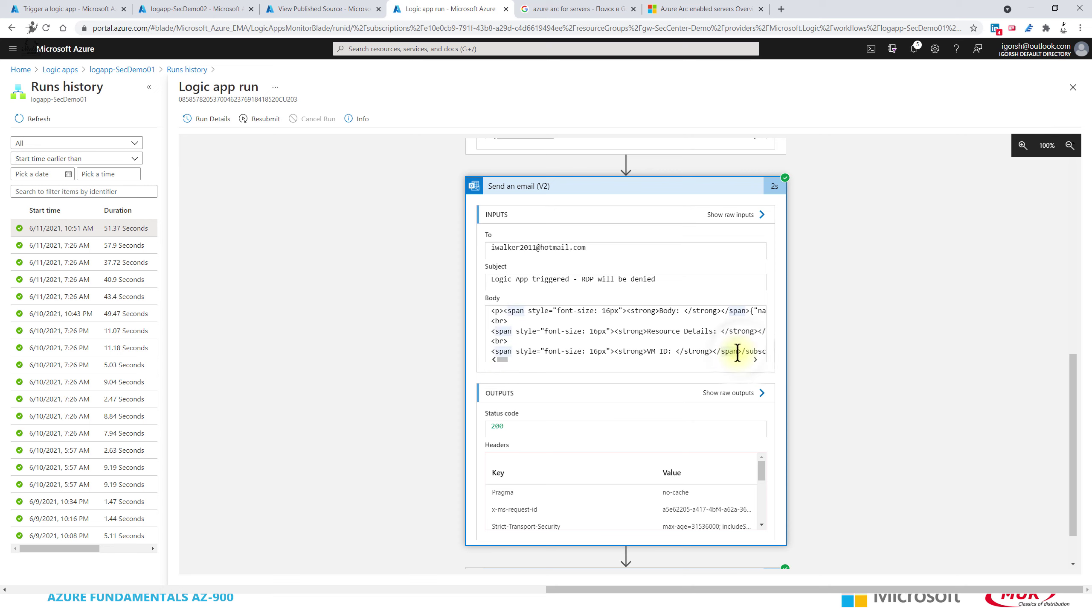
{"action": "mouse_move", "coordinate": [740, 352]}
{"action": "left_mouse_down"}
{"action": "mouse_move", "coordinate": [756, 349]}
{"action": "mouse_move", "coordinate": [731, 351]}
{"action": "left_mouse_up"}
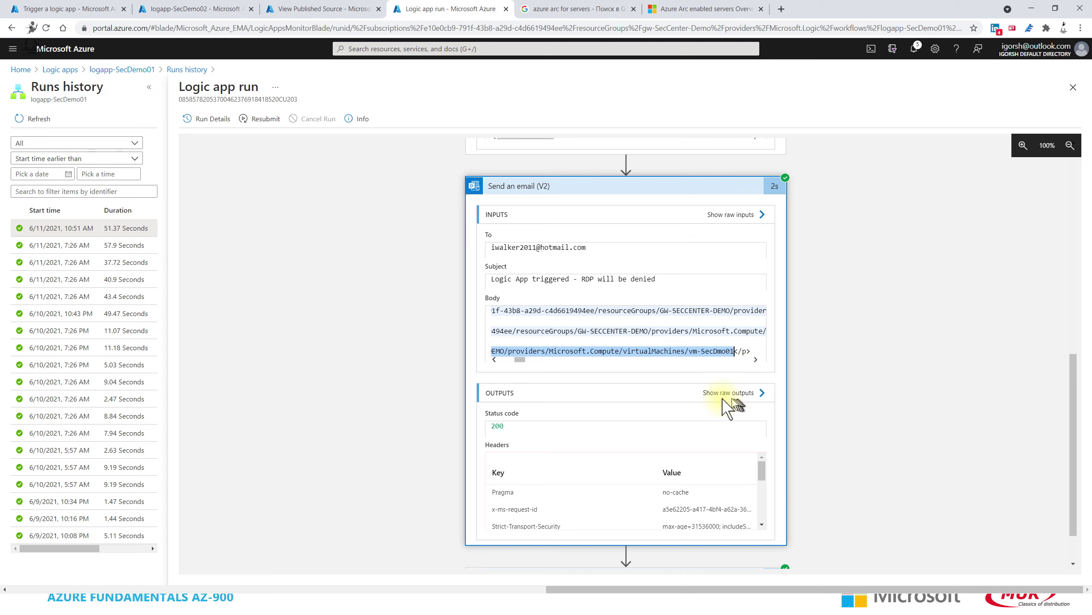
{"action": "scroll", "coordinate": [522, 359], "scroll_direction": "left", "scroll_amount": 10}
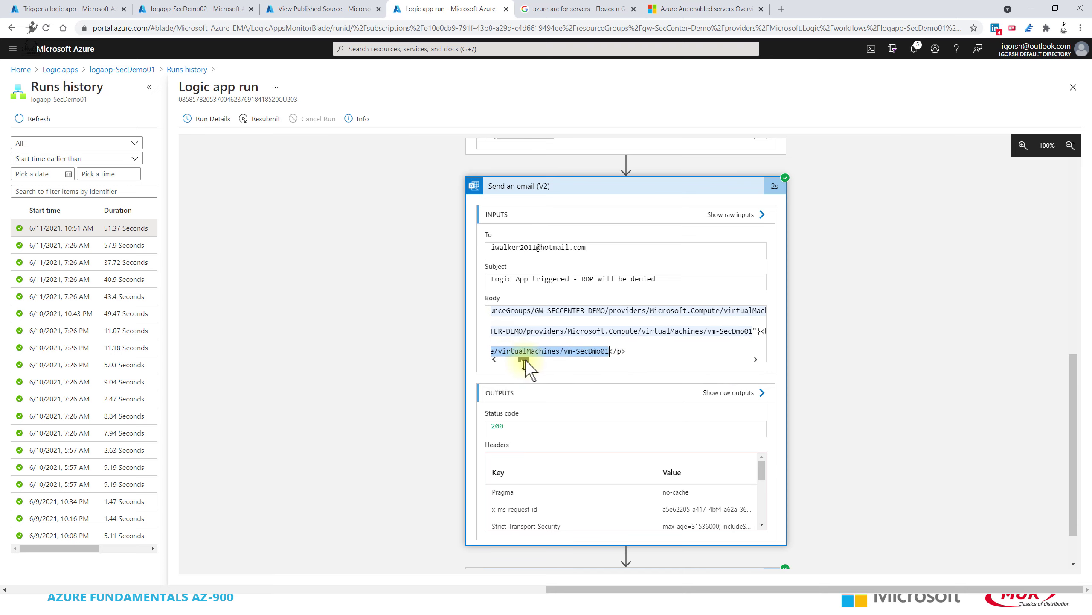
{"action": "left_click", "coordinate": [566, 315]}
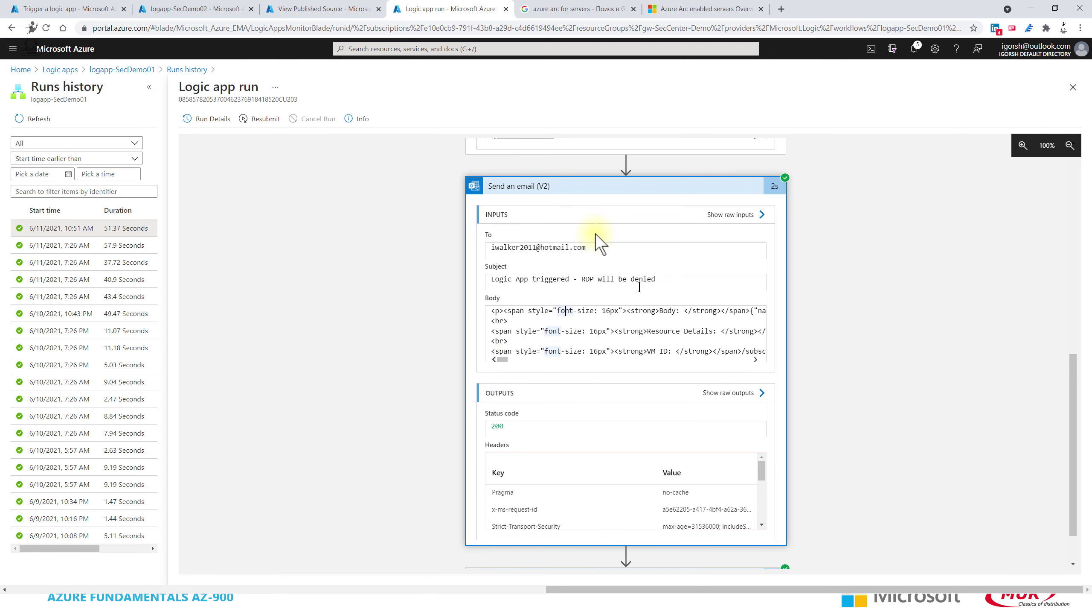
Copy the JSON from the Send an email action's Body and switch to a new Visual Studio Code window.
{"action": "scroll", "coordinate": [585, 309], "scroll_direction": "up", "scroll_amount": 1}
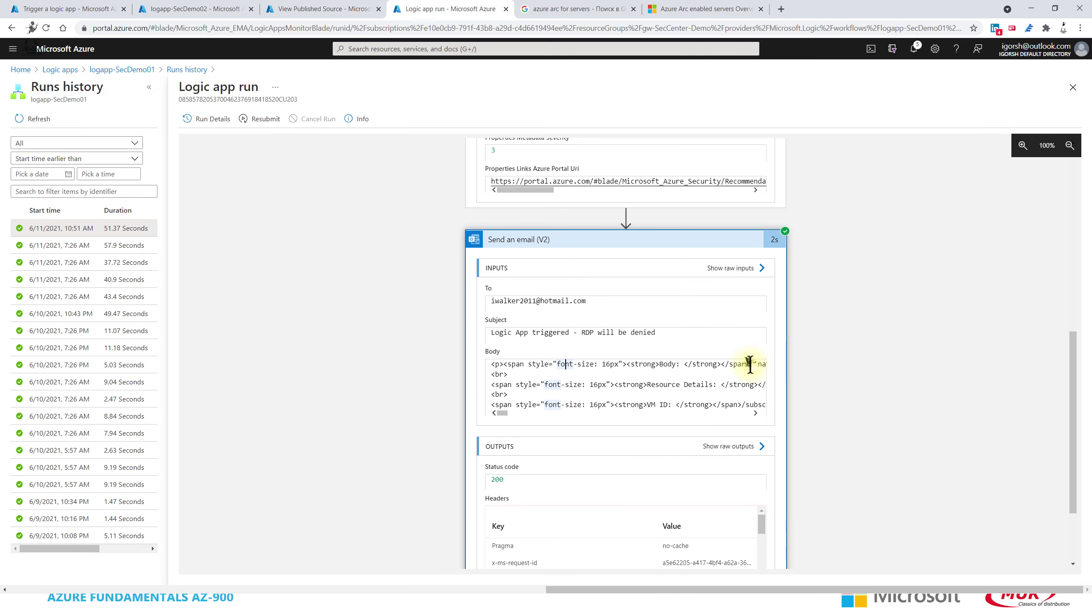
{"action": "left_click_drag", "start_coordinate": [761, 365], "coordinate": [740, 363]}
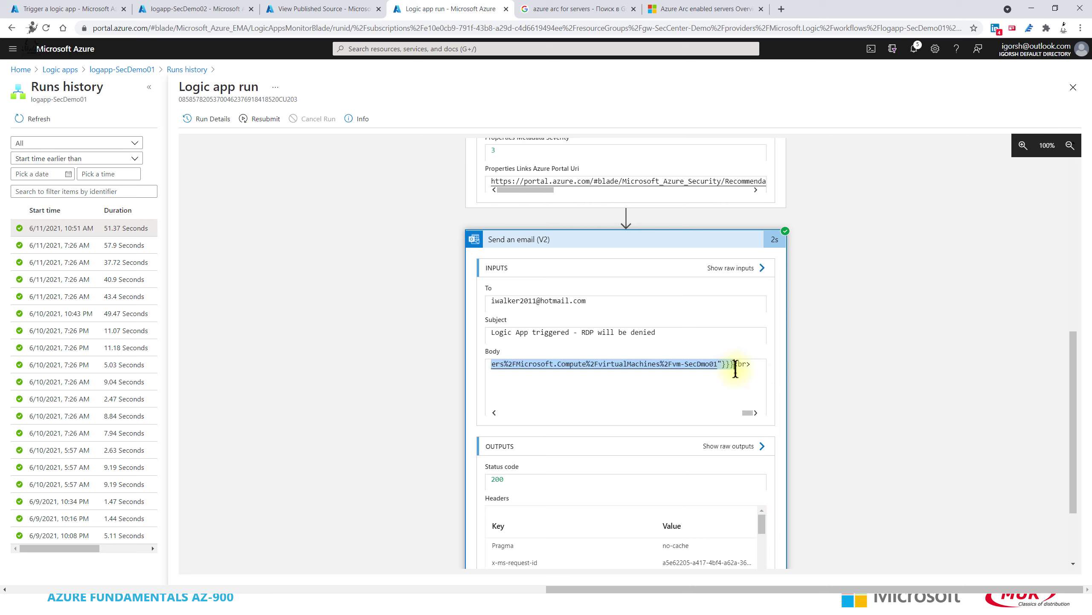
{"action": "key", "text": "super"}
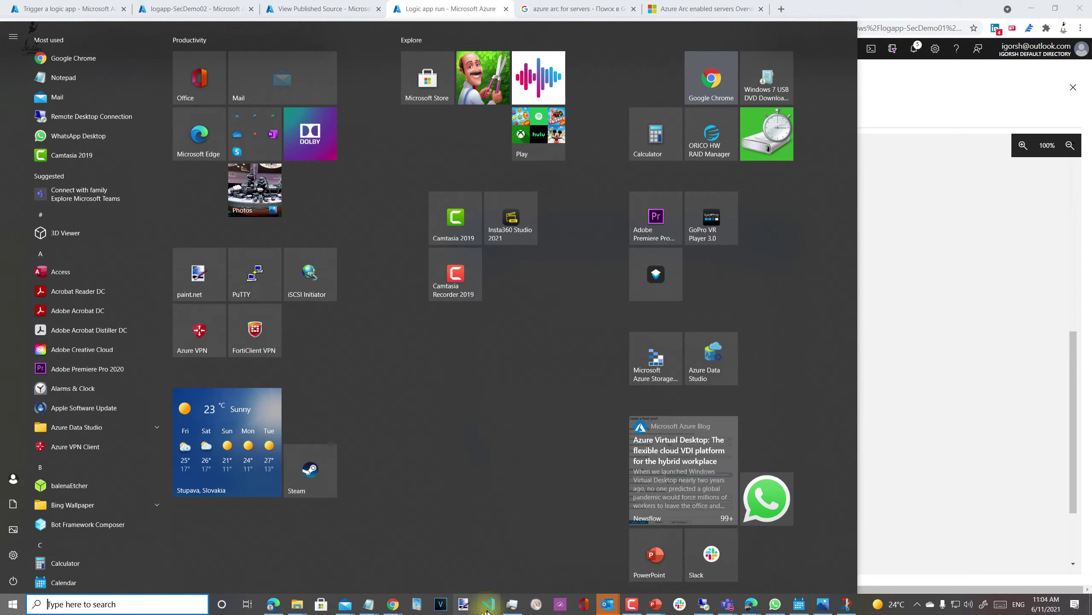
{"action": "right_click", "coordinate": [487, 605]}
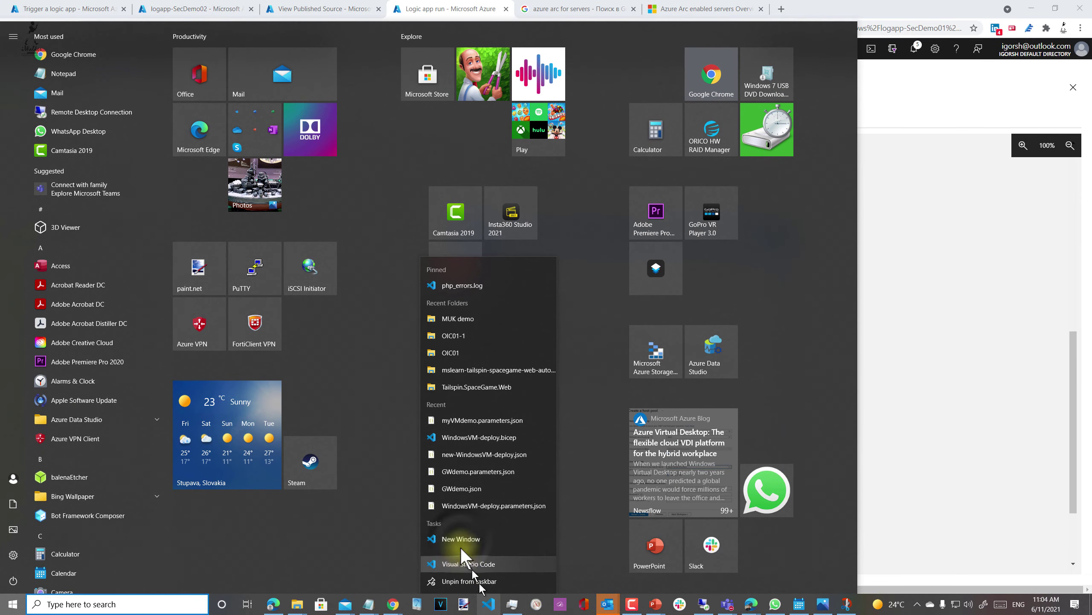
{"action": "left_click", "coordinate": [478, 540]}
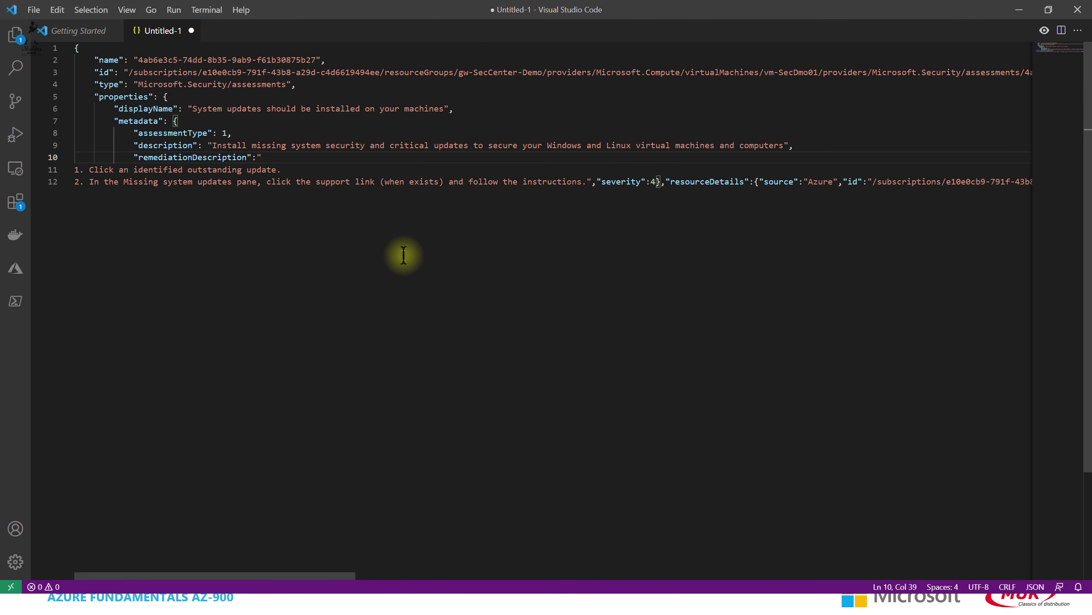
Replace the entire content of the untitled JSON file with the copied JSON and format the document.
{"action": "key", "text": "ctrl+a"}
{"action": "key", "text": "ctrl+v"}
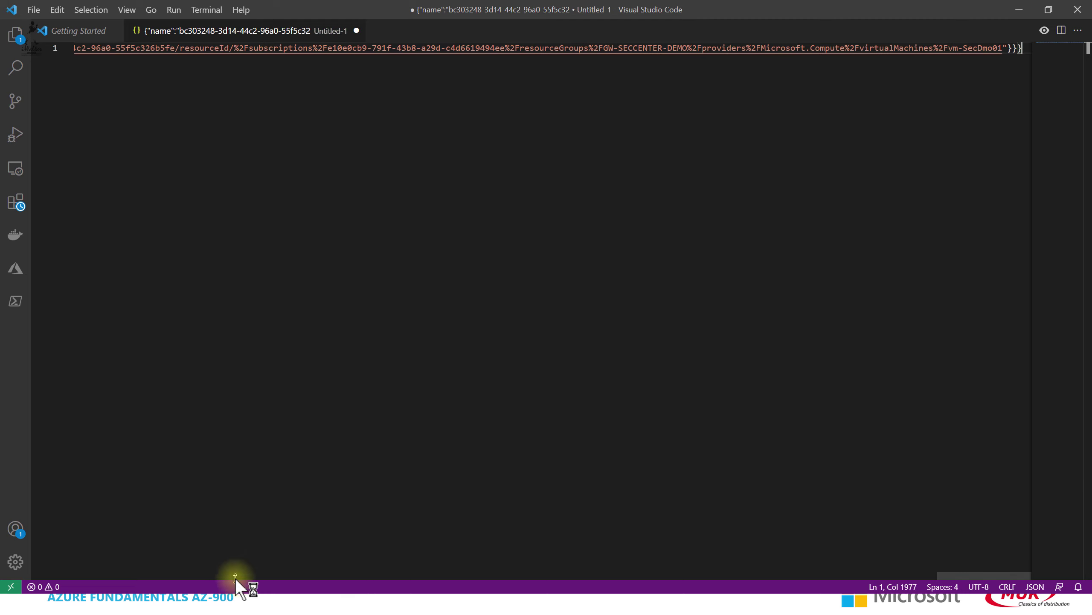
{"action": "right_click", "coordinate": [178, 55]}
{"action": "left_click", "coordinate": [340, 83]}
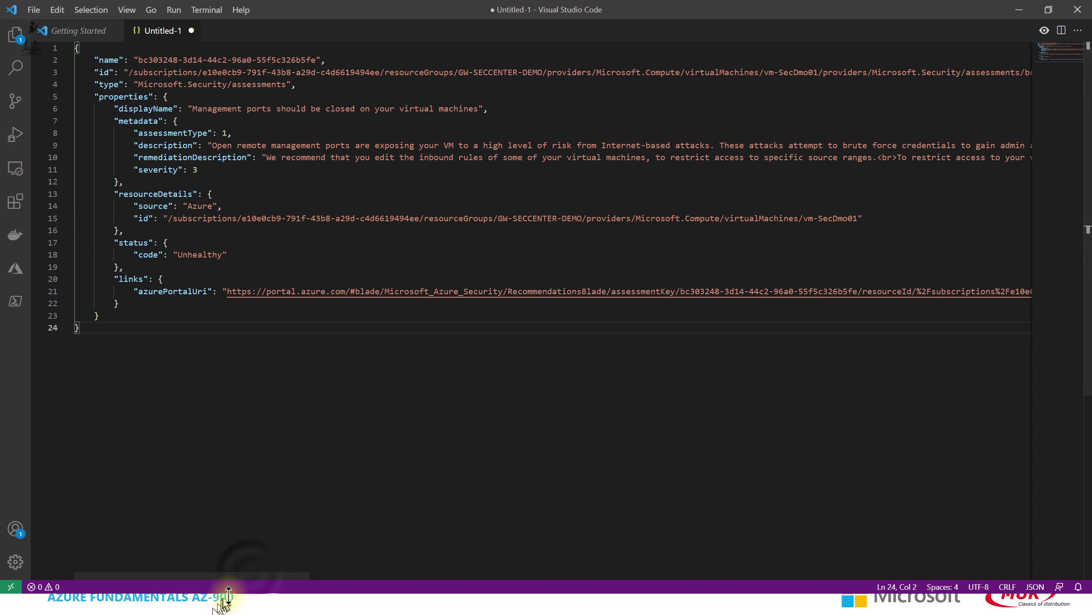
Examine the formatted recommendation JSON across its full width, especially the resource id under resourceDetails.
{"action": "left_click_drag", "start_coordinate": [248, 576], "coordinate": [172, 562]}
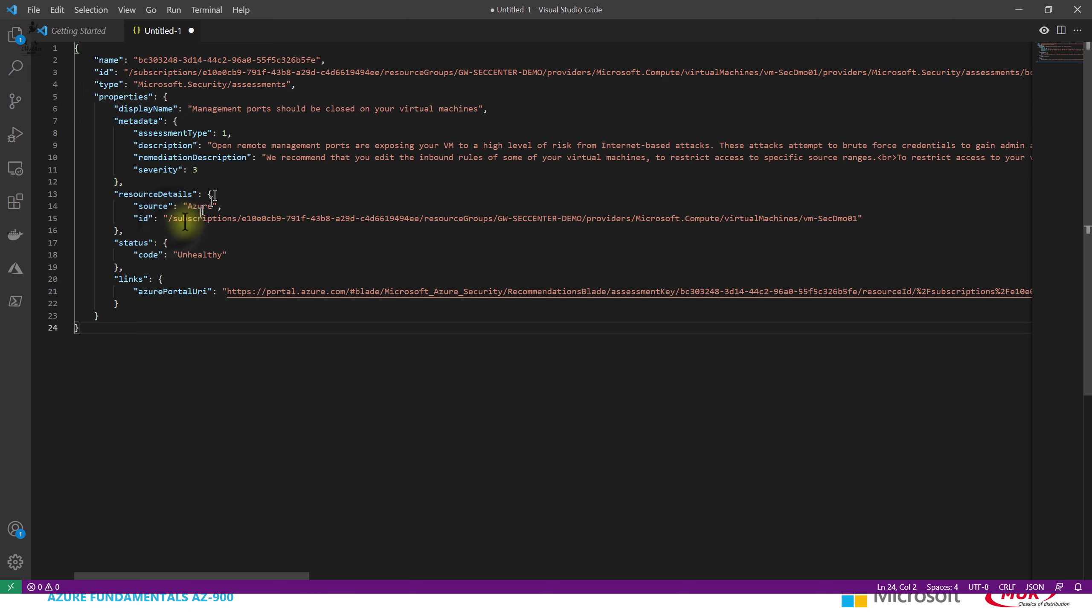
{"action": "left_click_drag", "start_coordinate": [173, 218], "coordinate": [766, 205]}
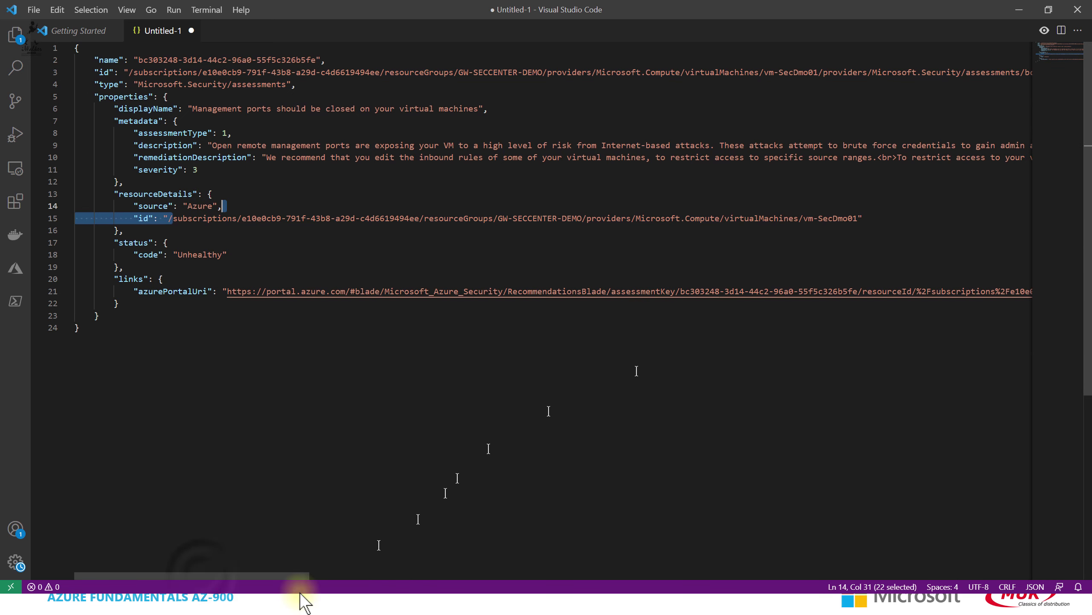
{"action": "left_click_drag", "start_coordinate": [201, 575], "coordinate": [266, 575]}
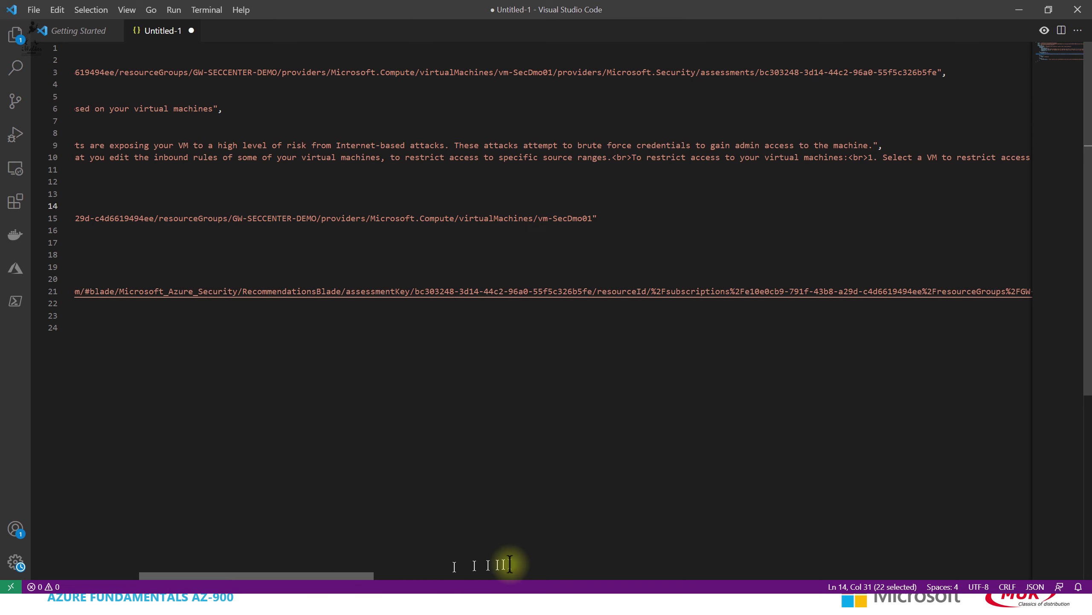
{"action": "left_click", "coordinate": [483, 576]}
{"action": "left_click_drag", "start_coordinate": [478, 576], "coordinate": [115, 568]}
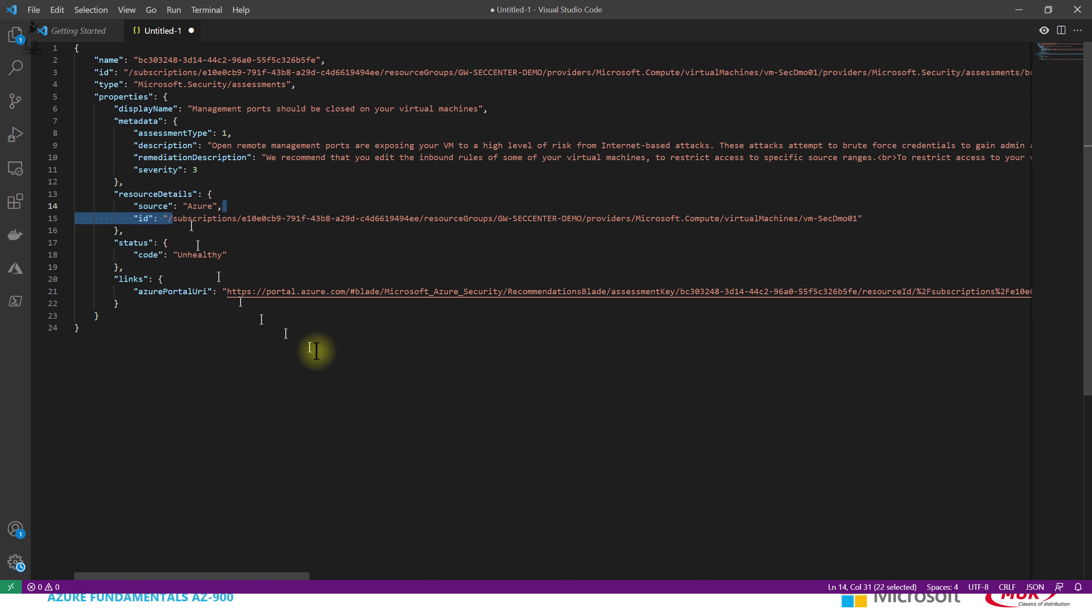
{"action": "mouse_move", "coordinate": [232, 575]}
{"action": "left_mouse_down"}
{"action": "mouse_move", "coordinate": [439, 576]}
{"action": "mouse_move", "coordinate": [233, 575]}
{"action": "left_mouse_up"}
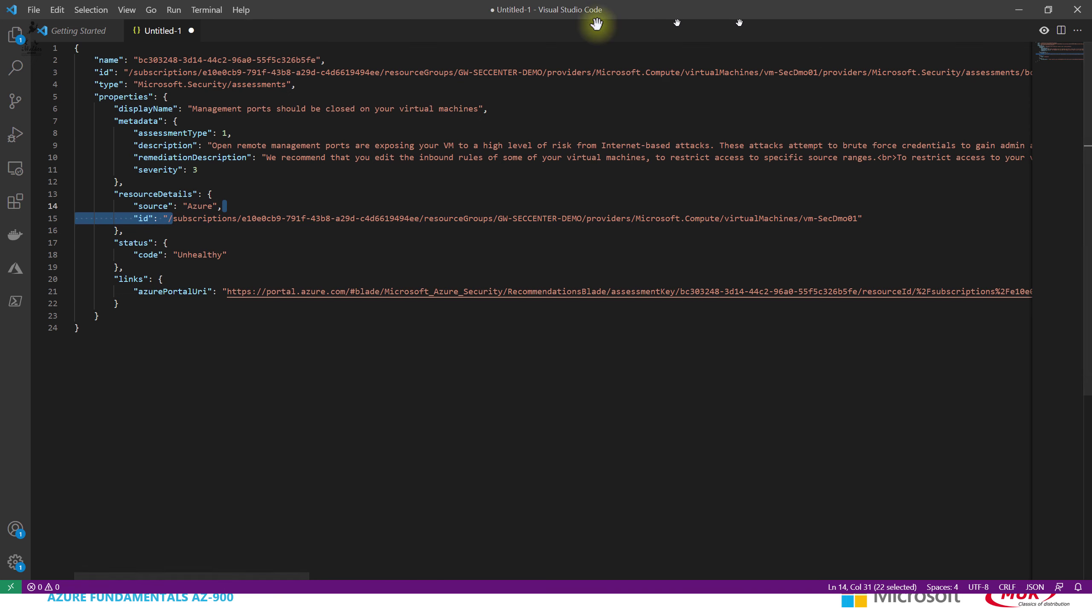
Minimize both Visual Studio Code windows and return to the browser showing the logic app run.
{"action": "left_click", "coordinate": [1019, 10]}
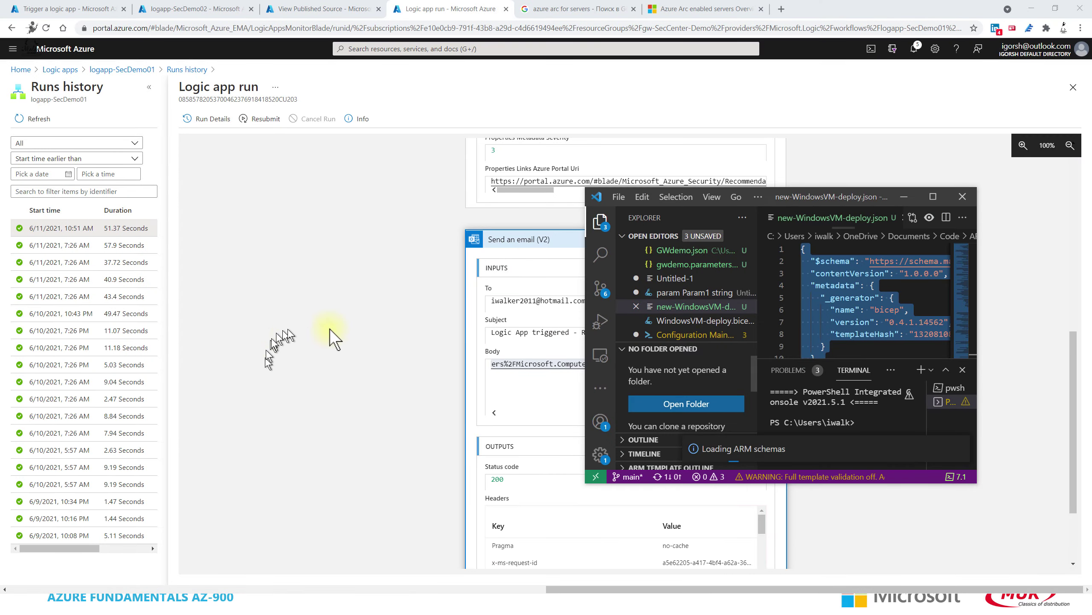
{"action": "left_click", "coordinate": [902, 198]}
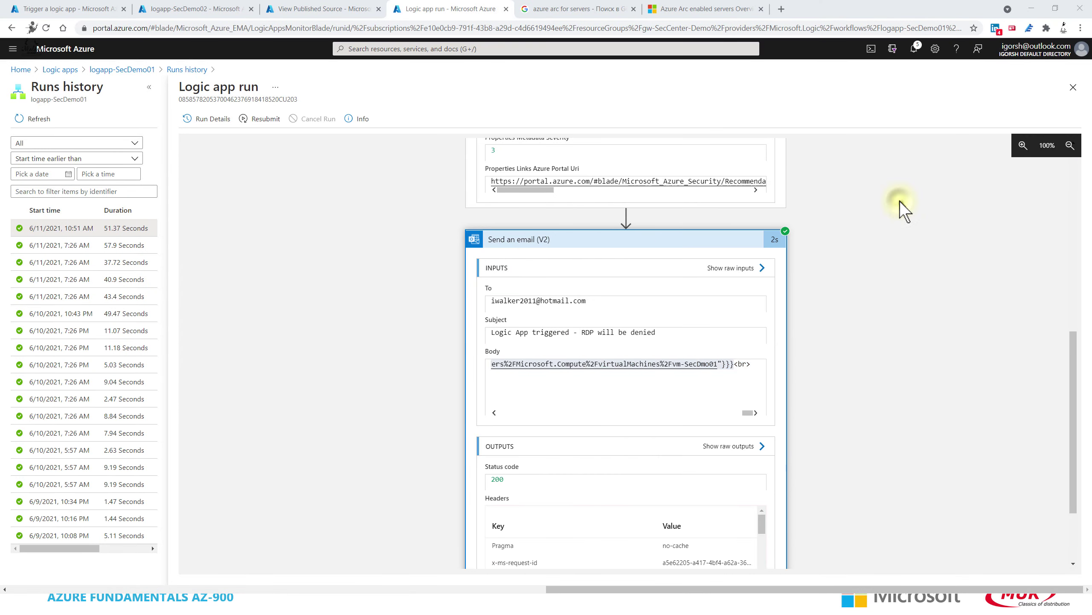
{"action": "key", "text": "super+Tab"}
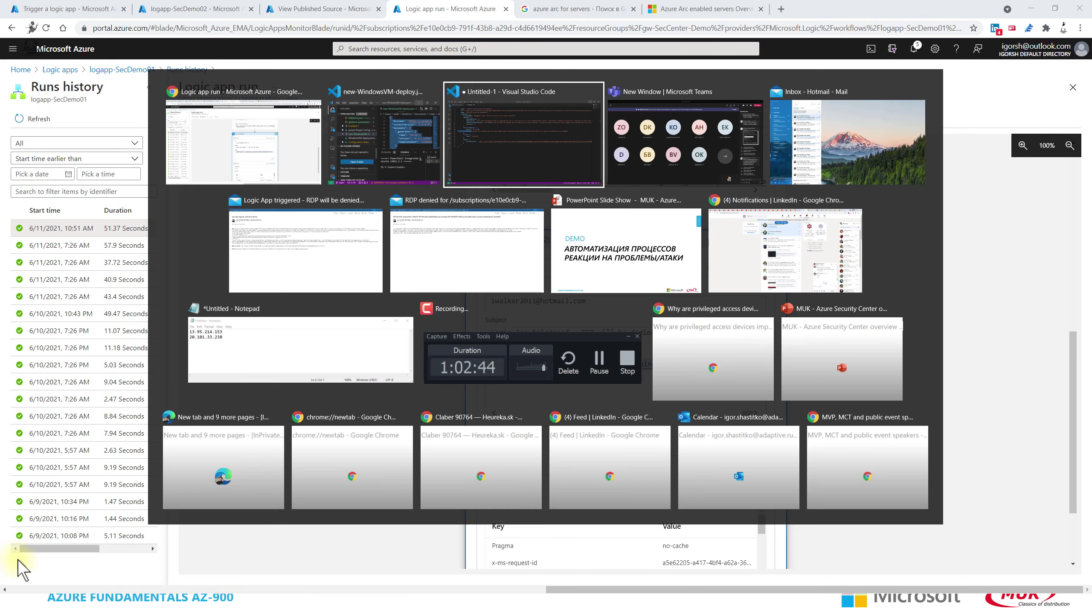
{"action": "key", "text": "Tab"}
{"action": "key", "text": "Tab"}
{"action": "key", "text": "Tab"}
{"action": "key", "text": "Tab"}
{"action": "key", "text": "Tab"}
{"action": "key", "text": "alt+Tab"}
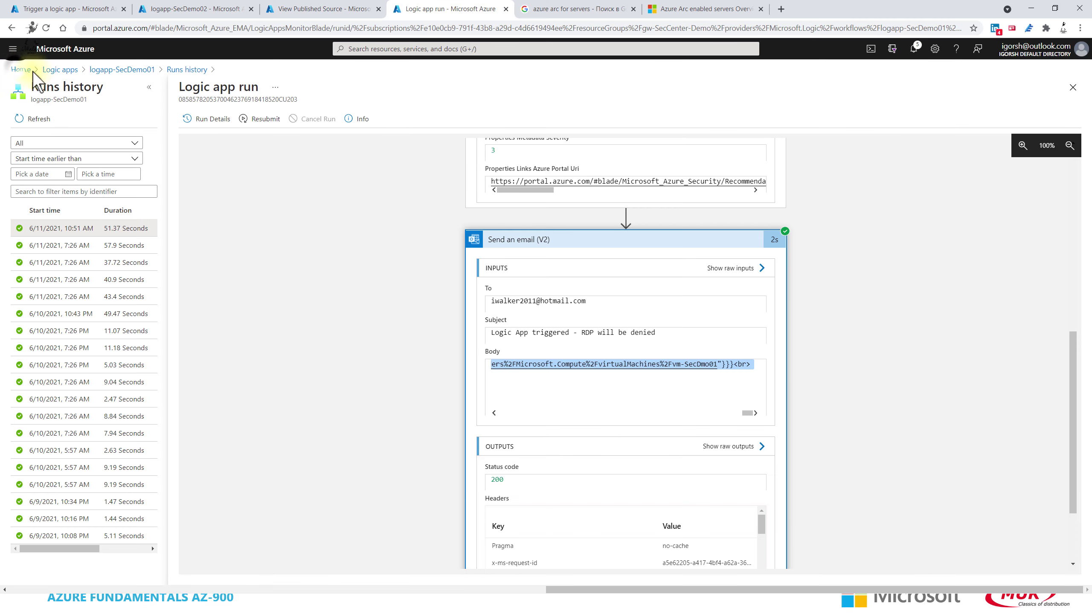
Return the logic app run page to the portal home, and bring up Security Center's Workflow automation page in the recommendation's browser tab.
{"action": "left_click", "coordinate": [21, 69]}
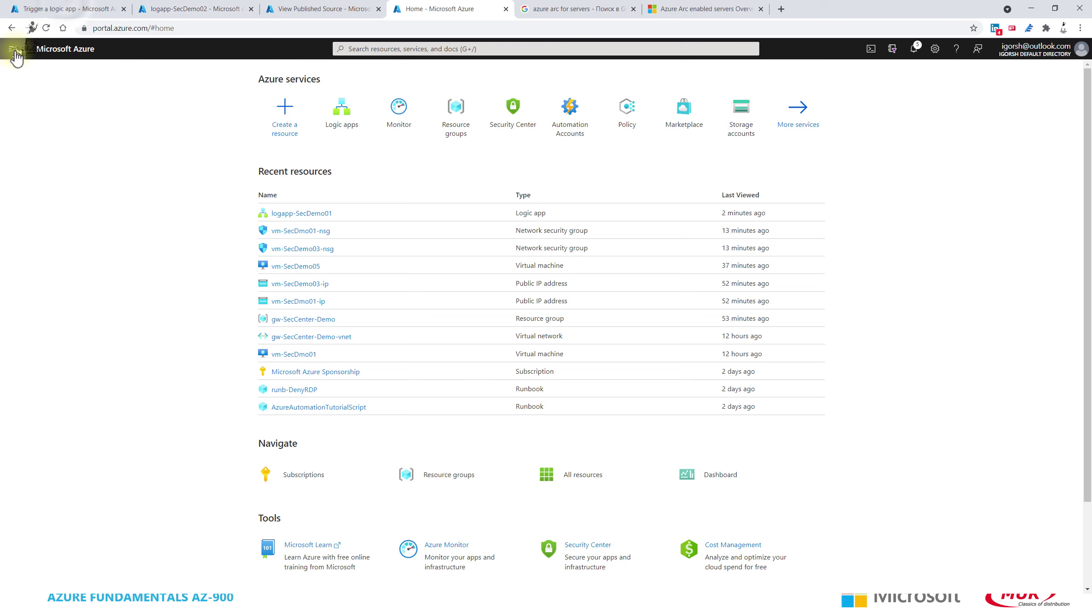
{"action": "left_click", "coordinate": [14, 50]}
{"action": "left_click", "coordinate": [65, 9]}
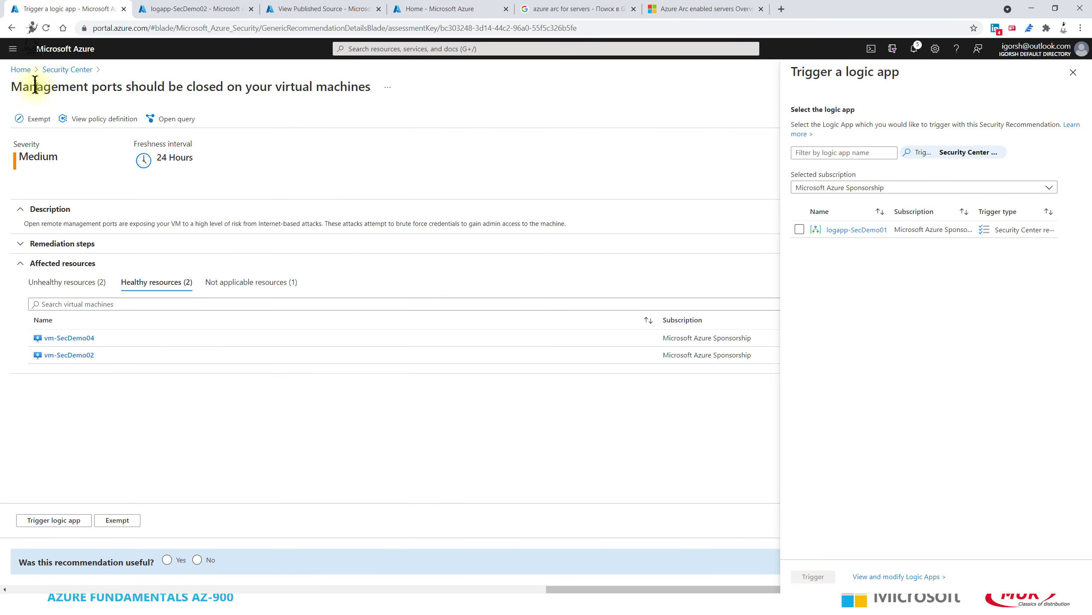
{"action": "left_click", "coordinate": [77, 70]}
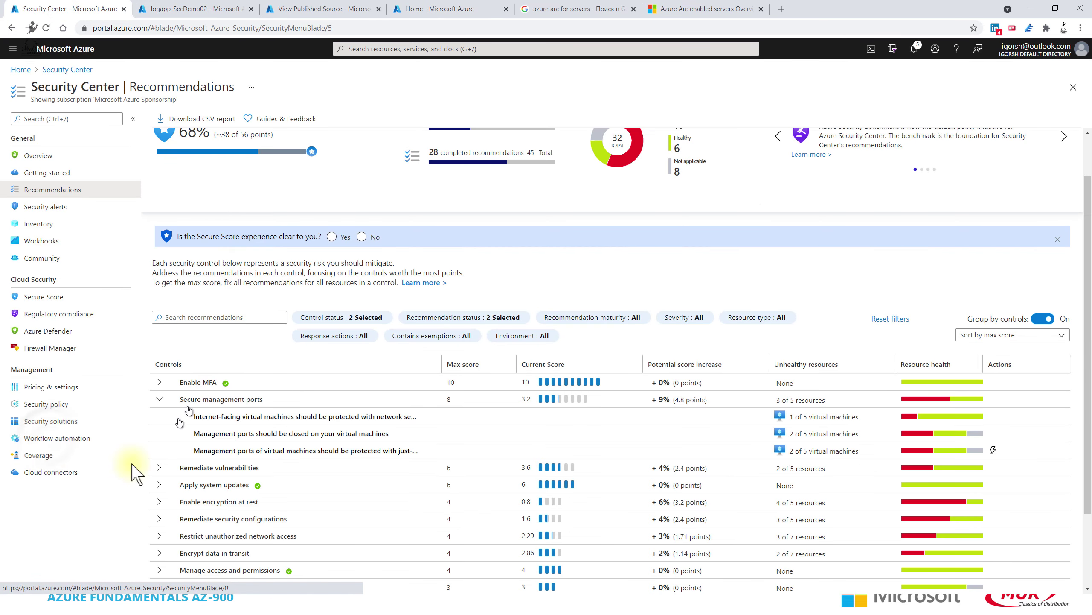
{"action": "left_click", "coordinate": [49, 438]}
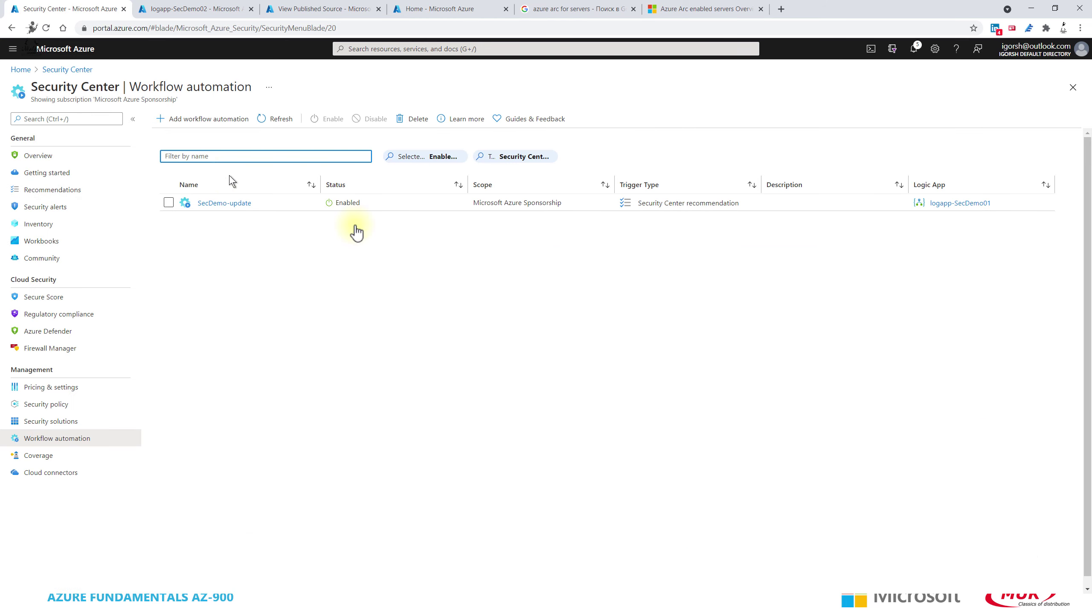
Start a new workflow automation in resource group gw-SecCenter-Demo with Security Center recommendations as the trigger data type.
{"action": "left_click", "coordinate": [192, 123]}
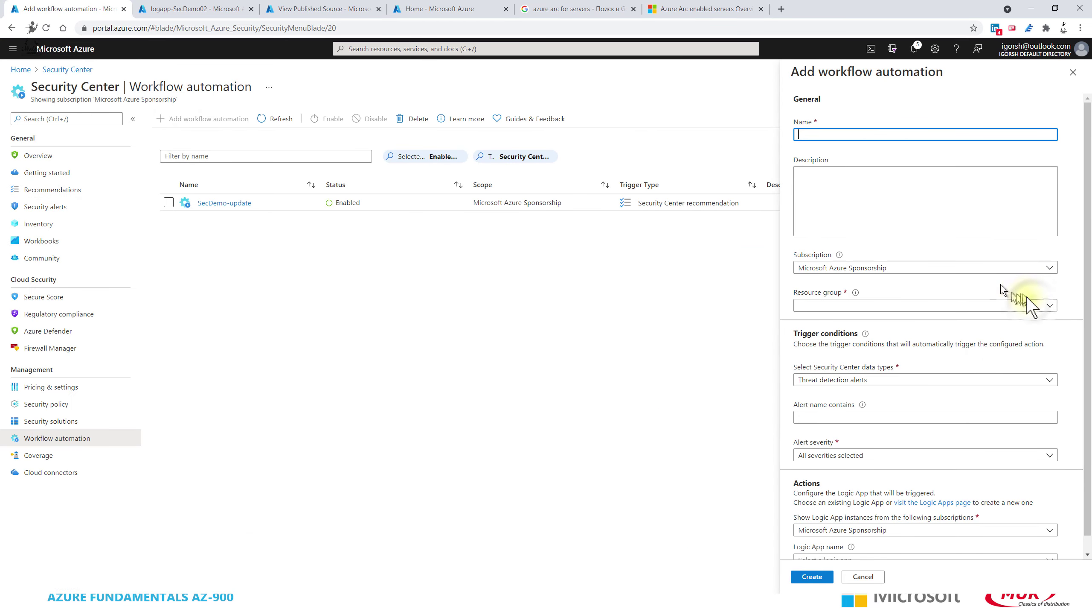
{"action": "left_click", "coordinate": [1034, 306]}
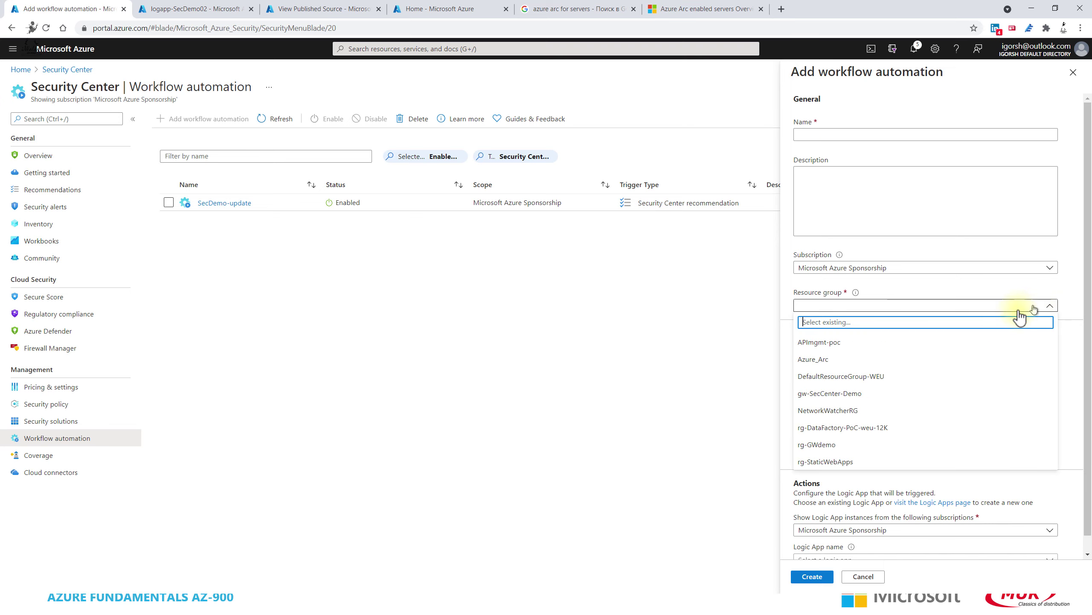
{"action": "left_click", "coordinate": [856, 394]}
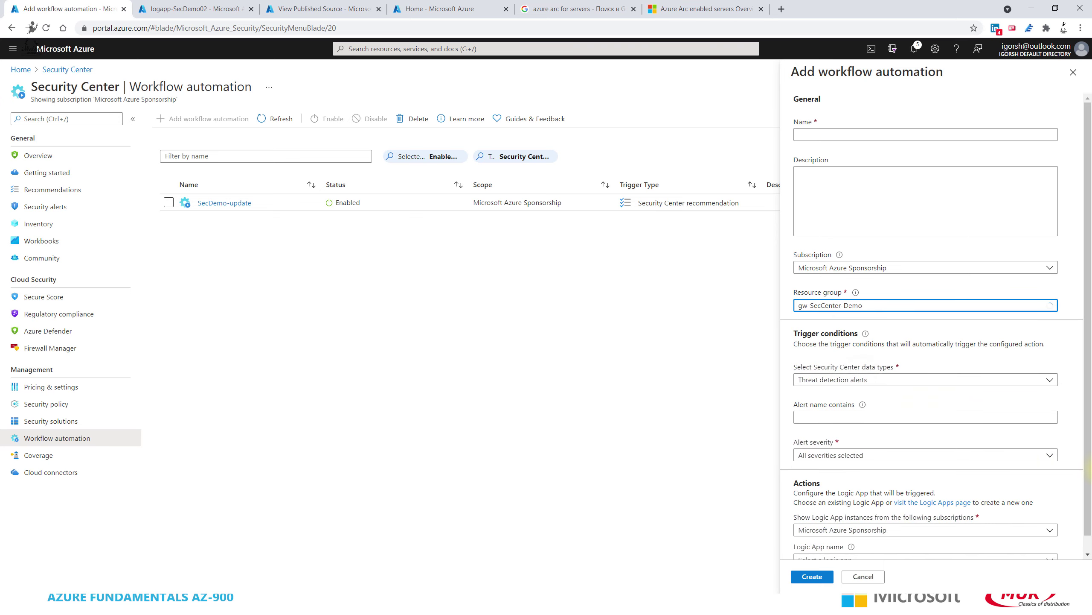
{"action": "scroll", "coordinate": [924, 379], "scroll_direction": "down", "scroll_amount": 1}
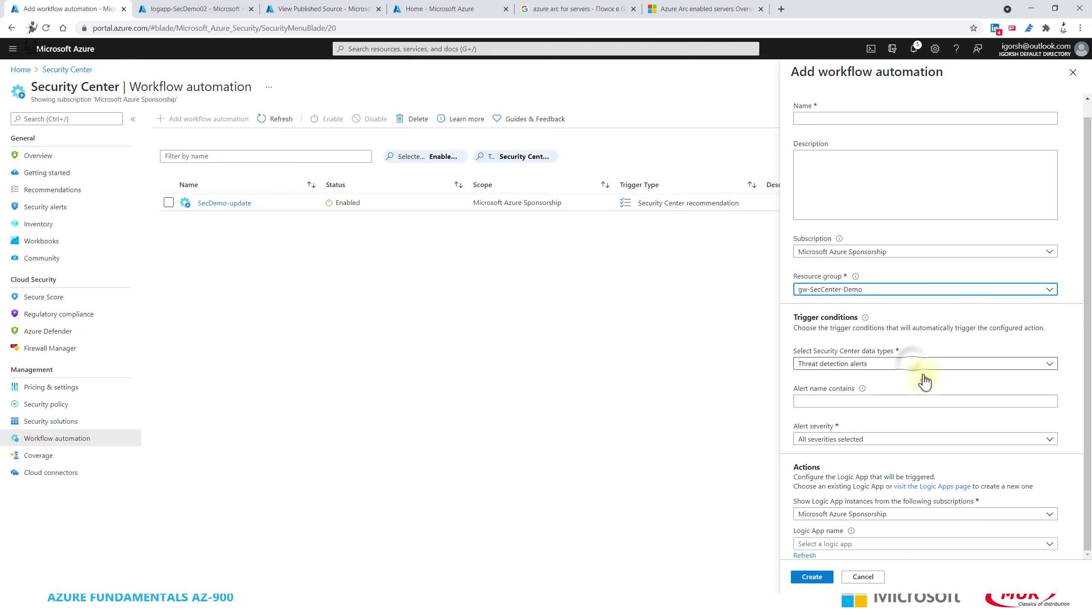
{"action": "left_click", "coordinate": [916, 366]}
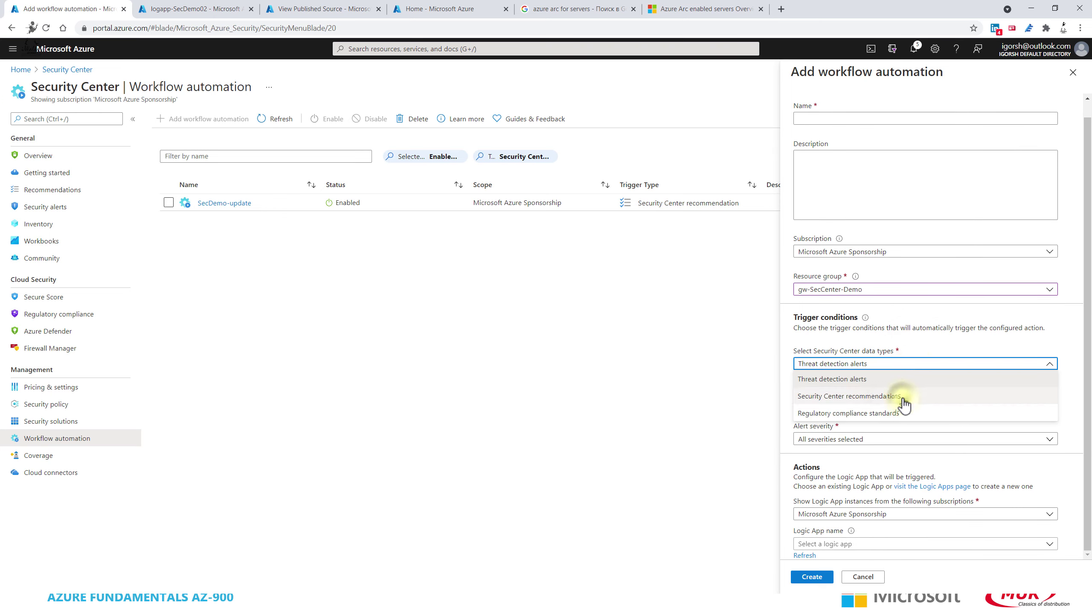
{"action": "left_click", "coordinate": [903, 397]}
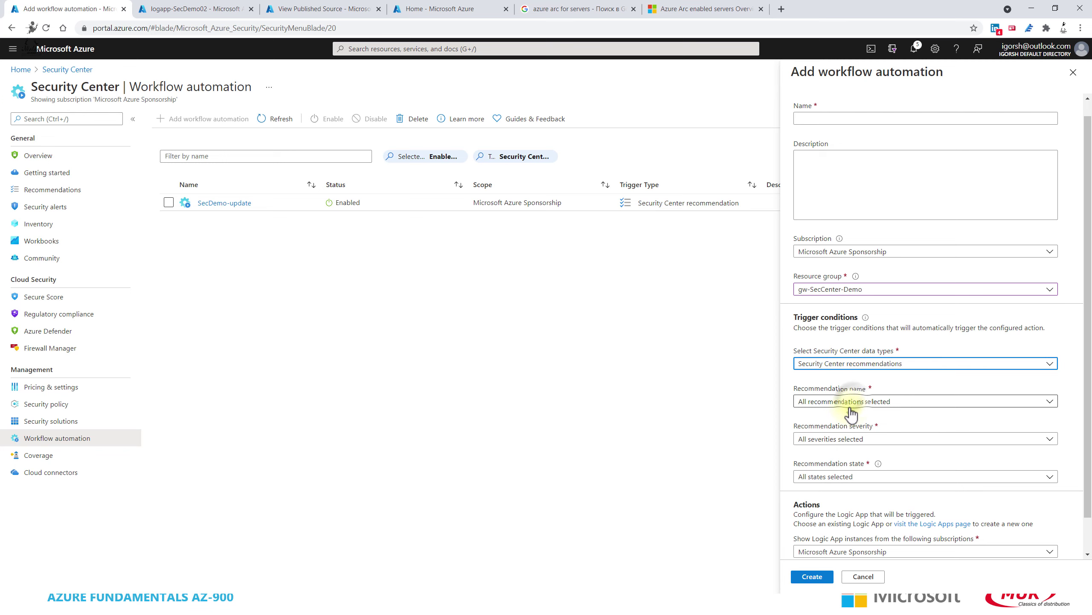
Limit the automation's Recommendation name to System updates should be installed on your machines, filtering the list by Update.
{"action": "left_click", "coordinate": [855, 404]}
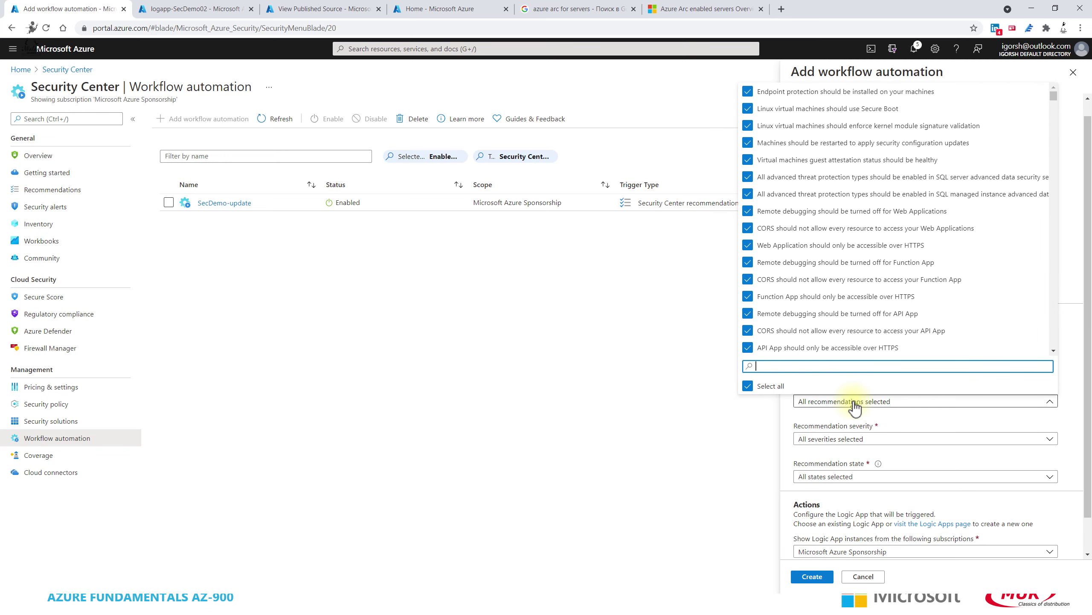
{"action": "left_click", "coordinate": [749, 385]}
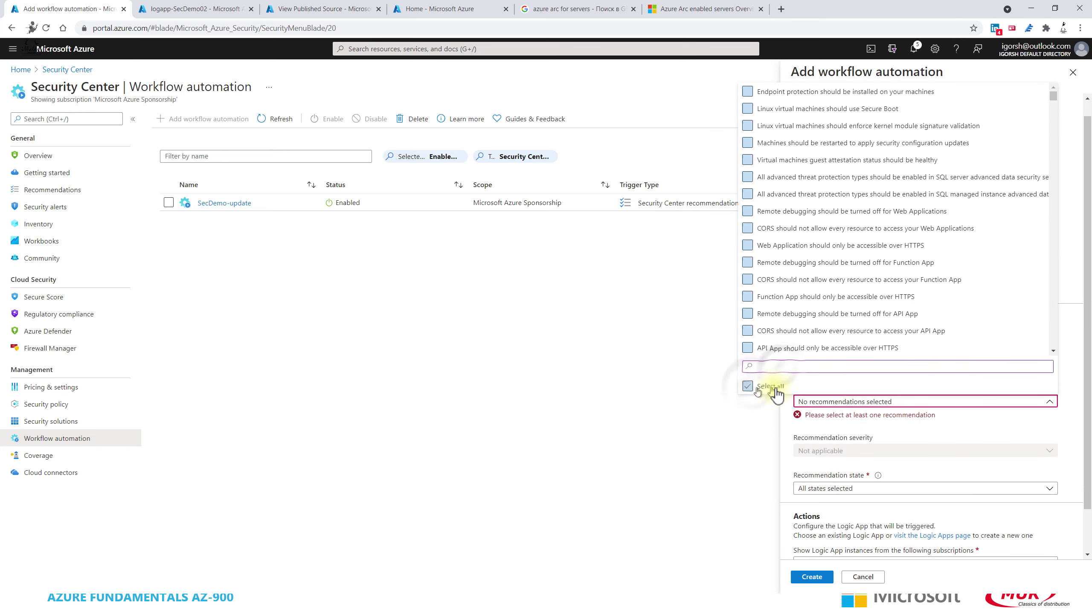
{"action": "left_click", "coordinate": [782, 366]}
{"action": "type", "text": "Update"}
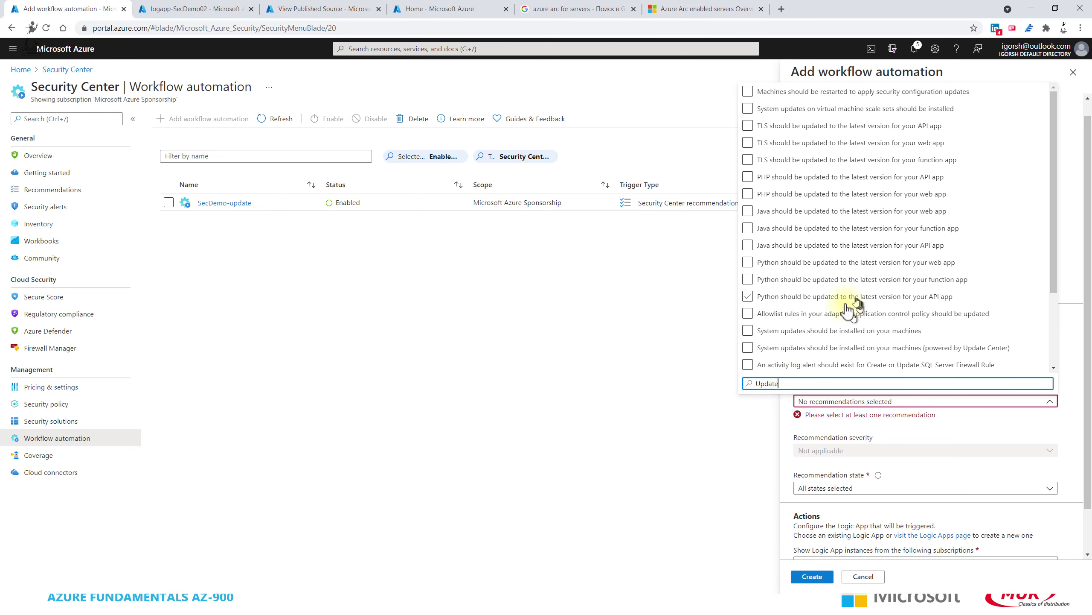
{"action": "left_click", "coordinate": [789, 364]}
{"action": "left_click", "coordinate": [788, 365]}
{"action": "left_click", "coordinate": [777, 347]}
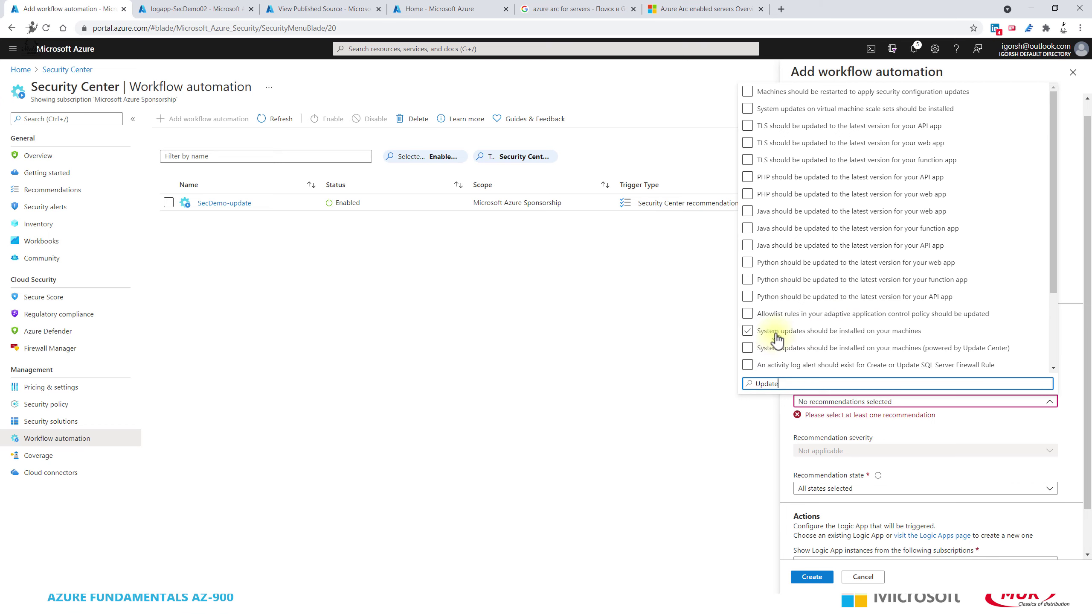
{"action": "left_click", "coordinate": [927, 425]}
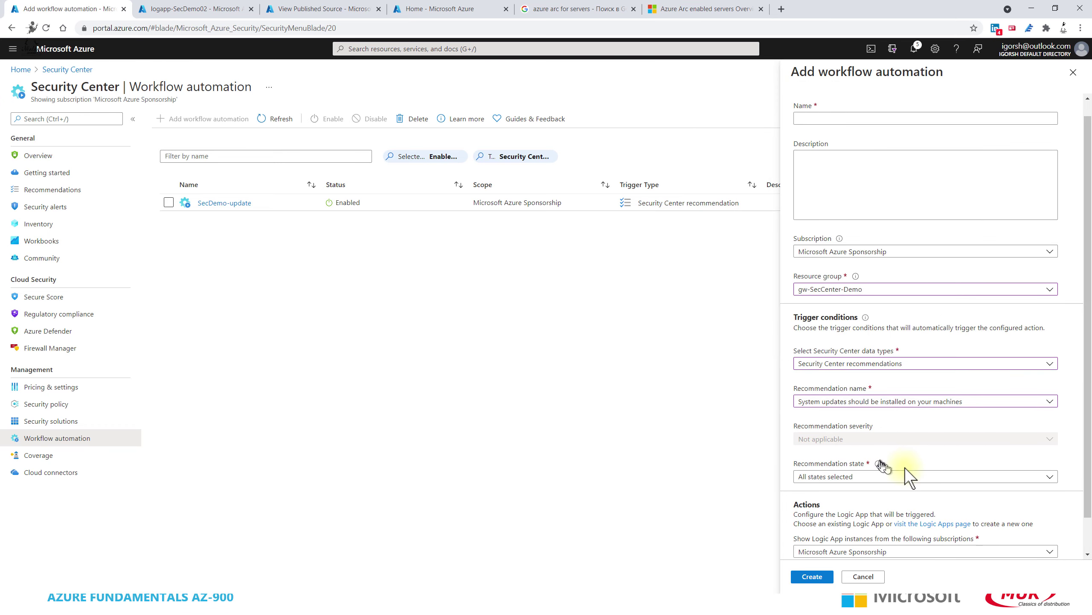
Keep all recommendation states selected and choose logapp-SecDemo02 as the Logic App that the automation triggers.
{"action": "scroll", "coordinate": [908, 473], "scroll_direction": "down", "scroll_amount": 1}
{"action": "left_click", "coordinate": [869, 439]}
{"action": "left_click", "coordinate": [907, 439]}
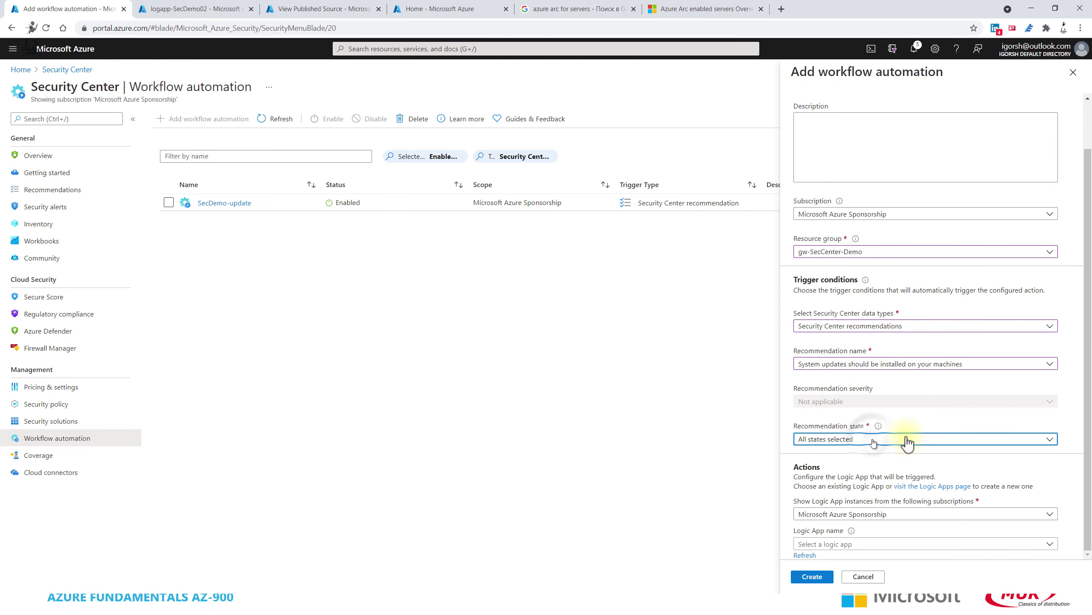
{"action": "left_click", "coordinate": [912, 545]}
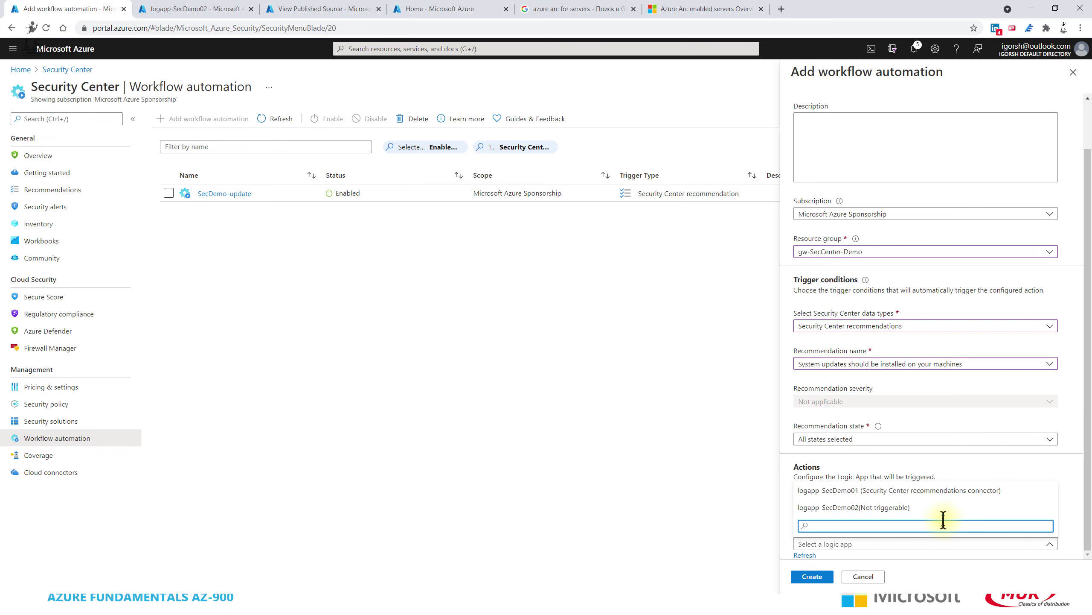
{"action": "left_click", "coordinate": [880, 508]}
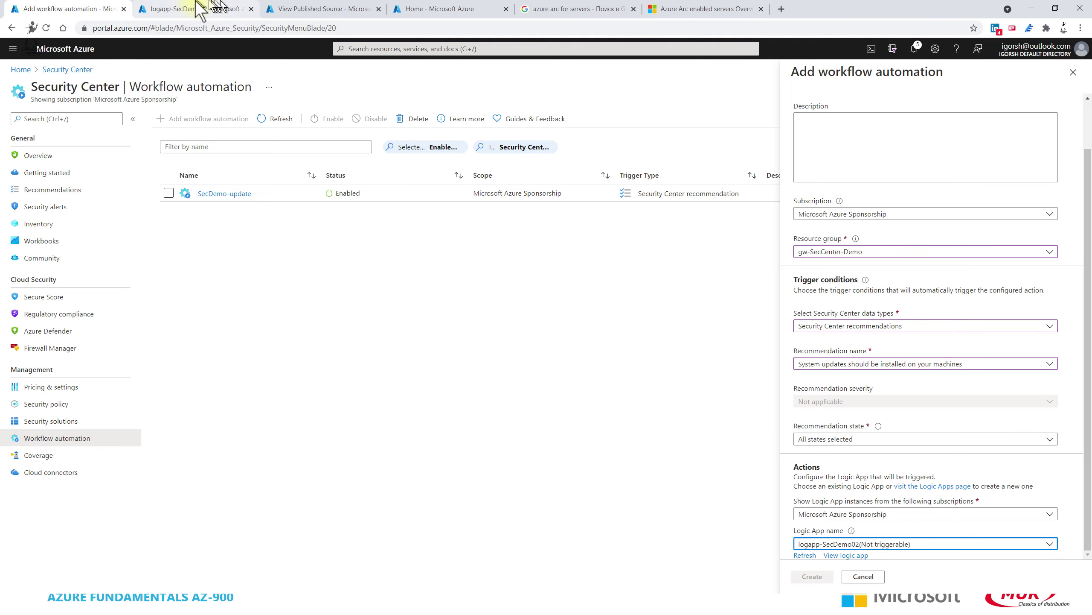
In the browser tab with logapp-SecDemo02's designer, save the workflow containing the Create job action.
{"action": "left_click", "coordinate": [207, 8]}
{"action": "left_click", "coordinate": [290, 300]}
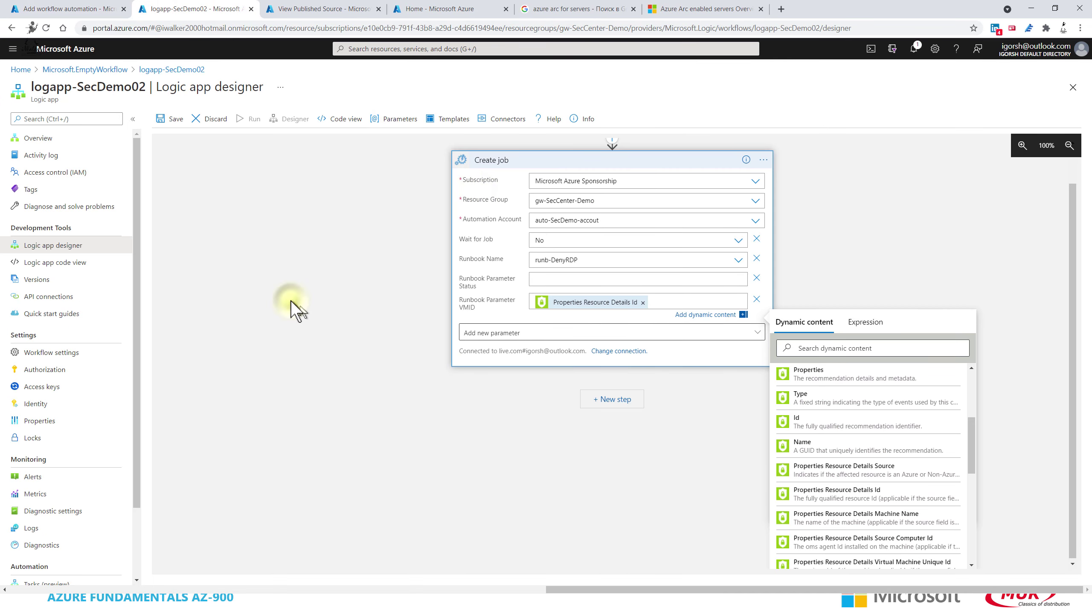
{"action": "left_click", "coordinate": [174, 120]}
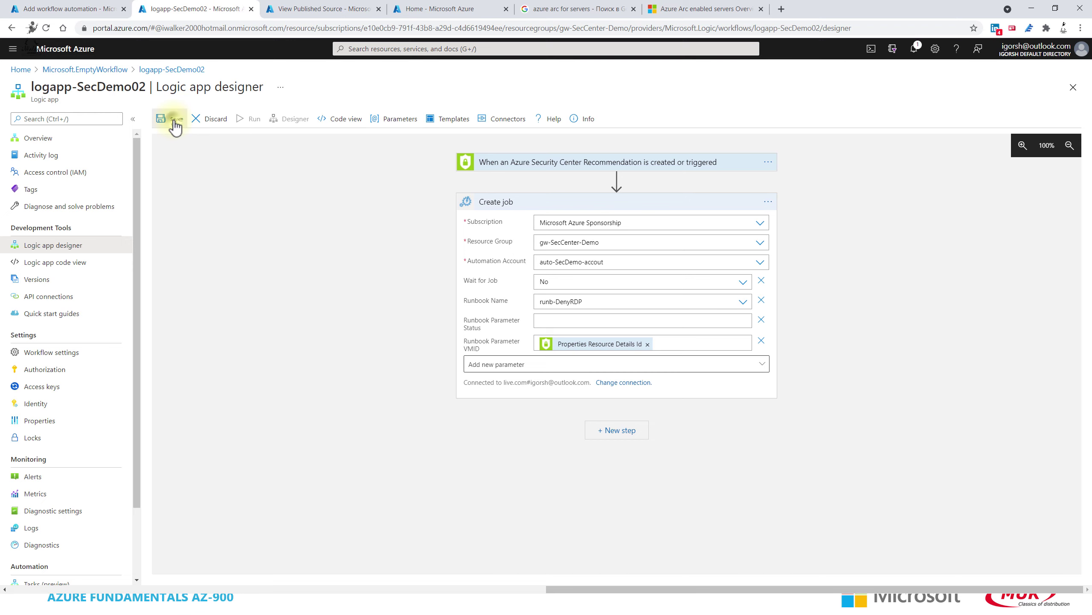